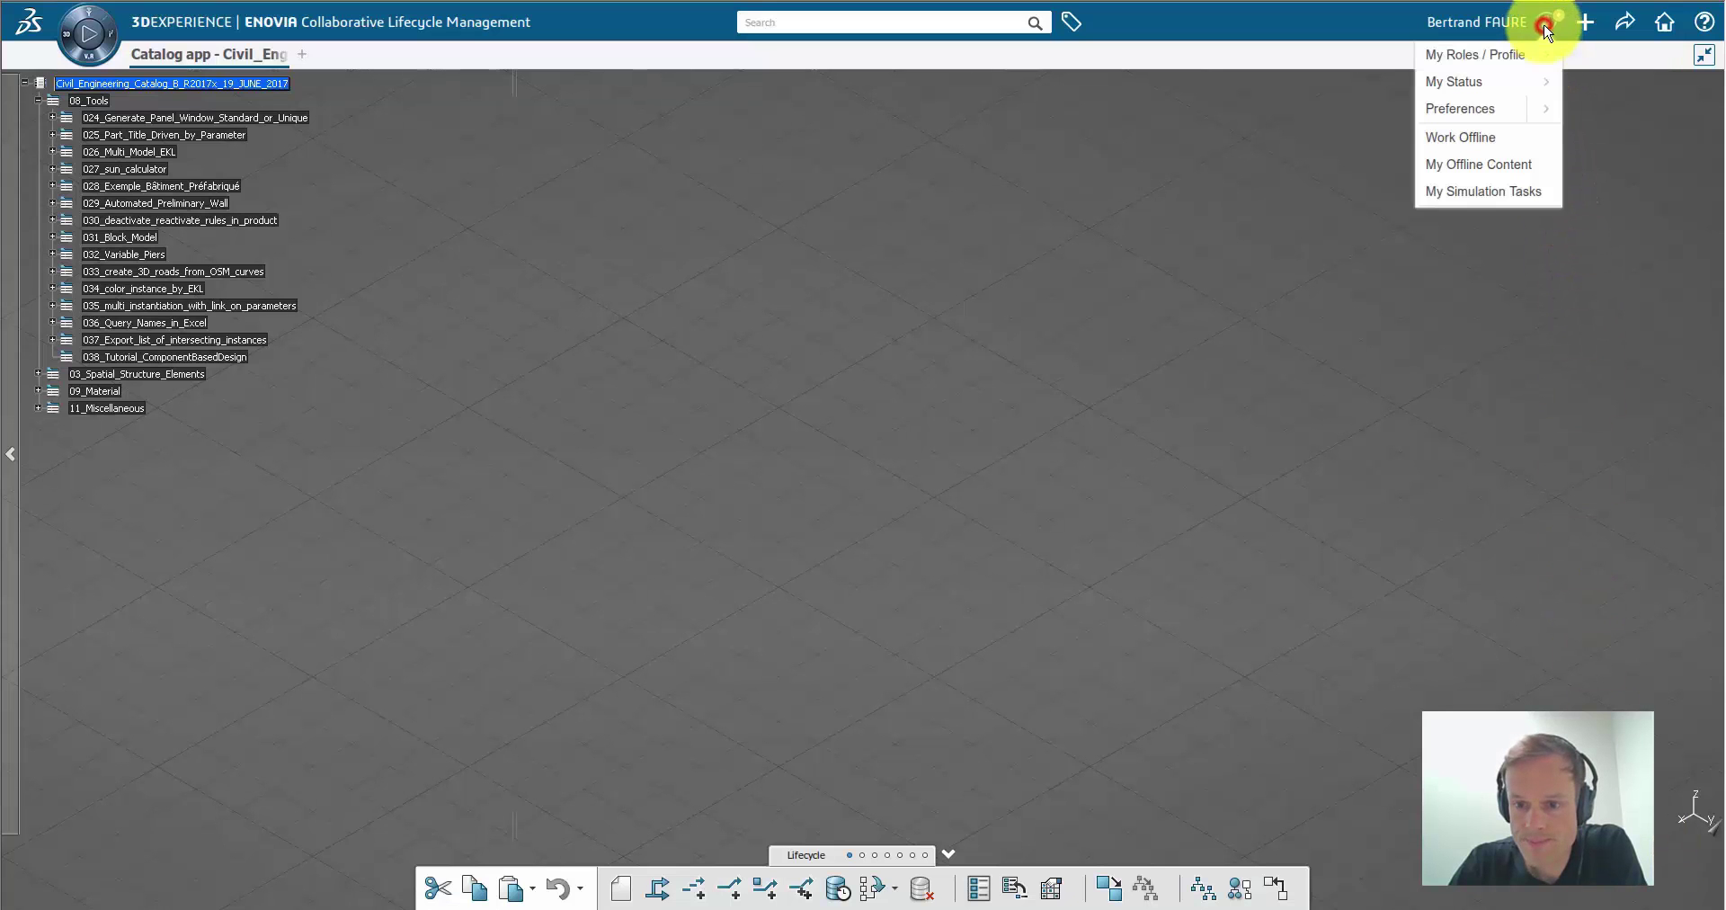
Step: Open Preferences from the profile menu in the ENOVIA Catalog app
click(1481, 112)
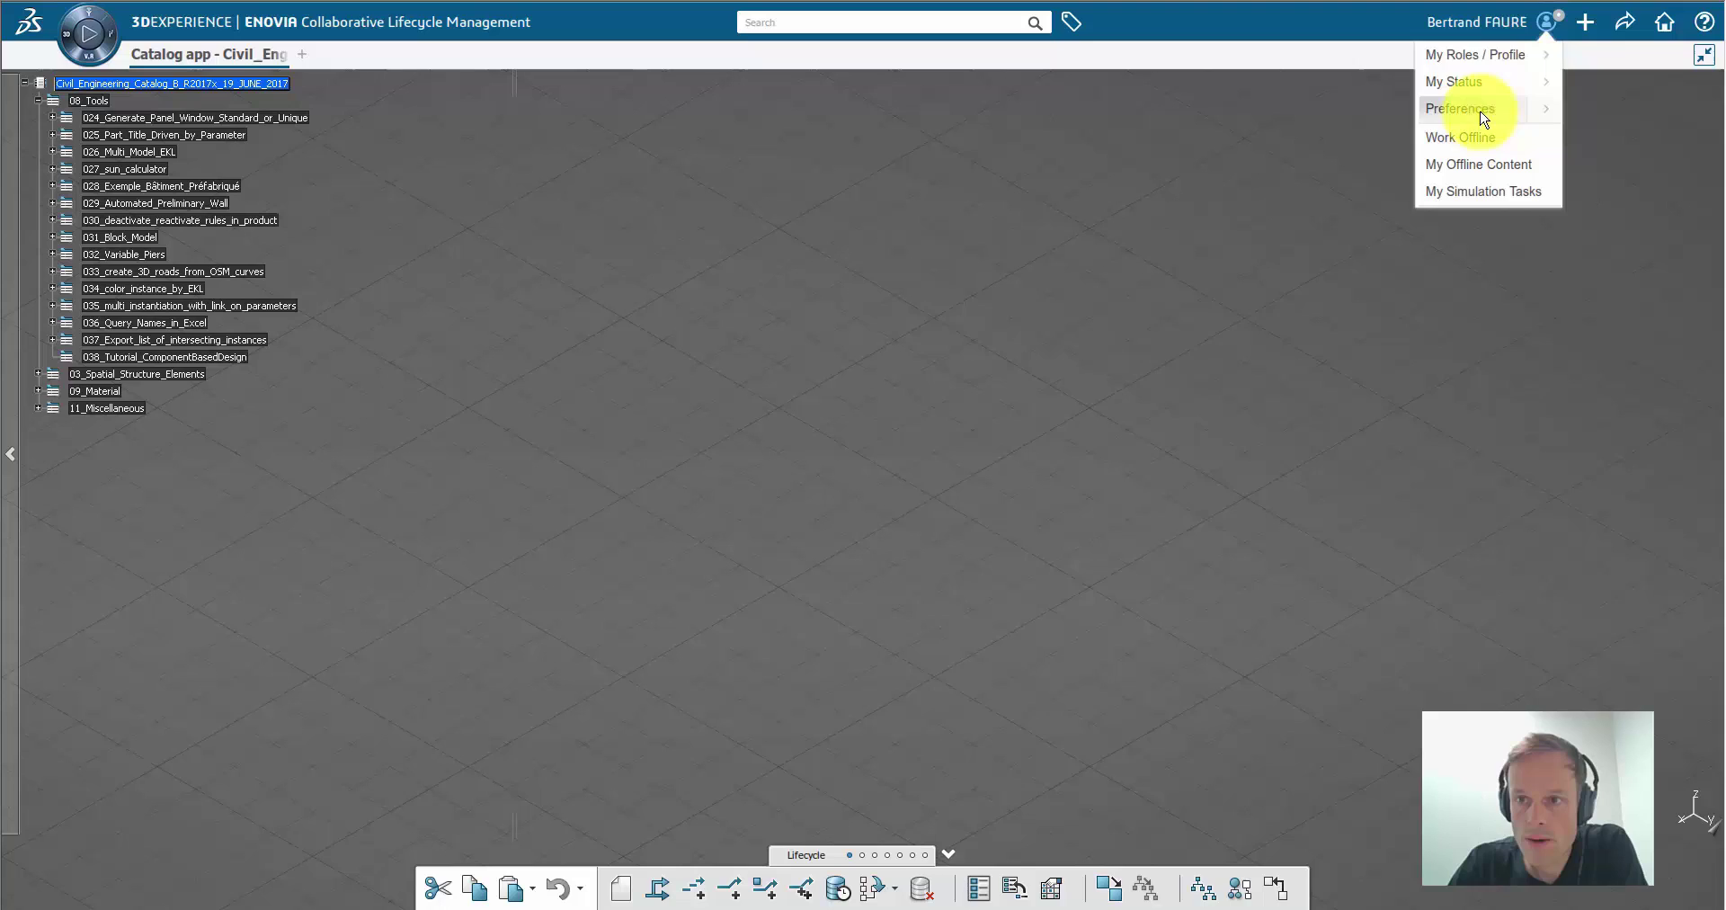
Step: Review the 3D Shape Infrastructure display preferences under Infrastructure, then close Preferences keeping the settings
click(1041, 545)
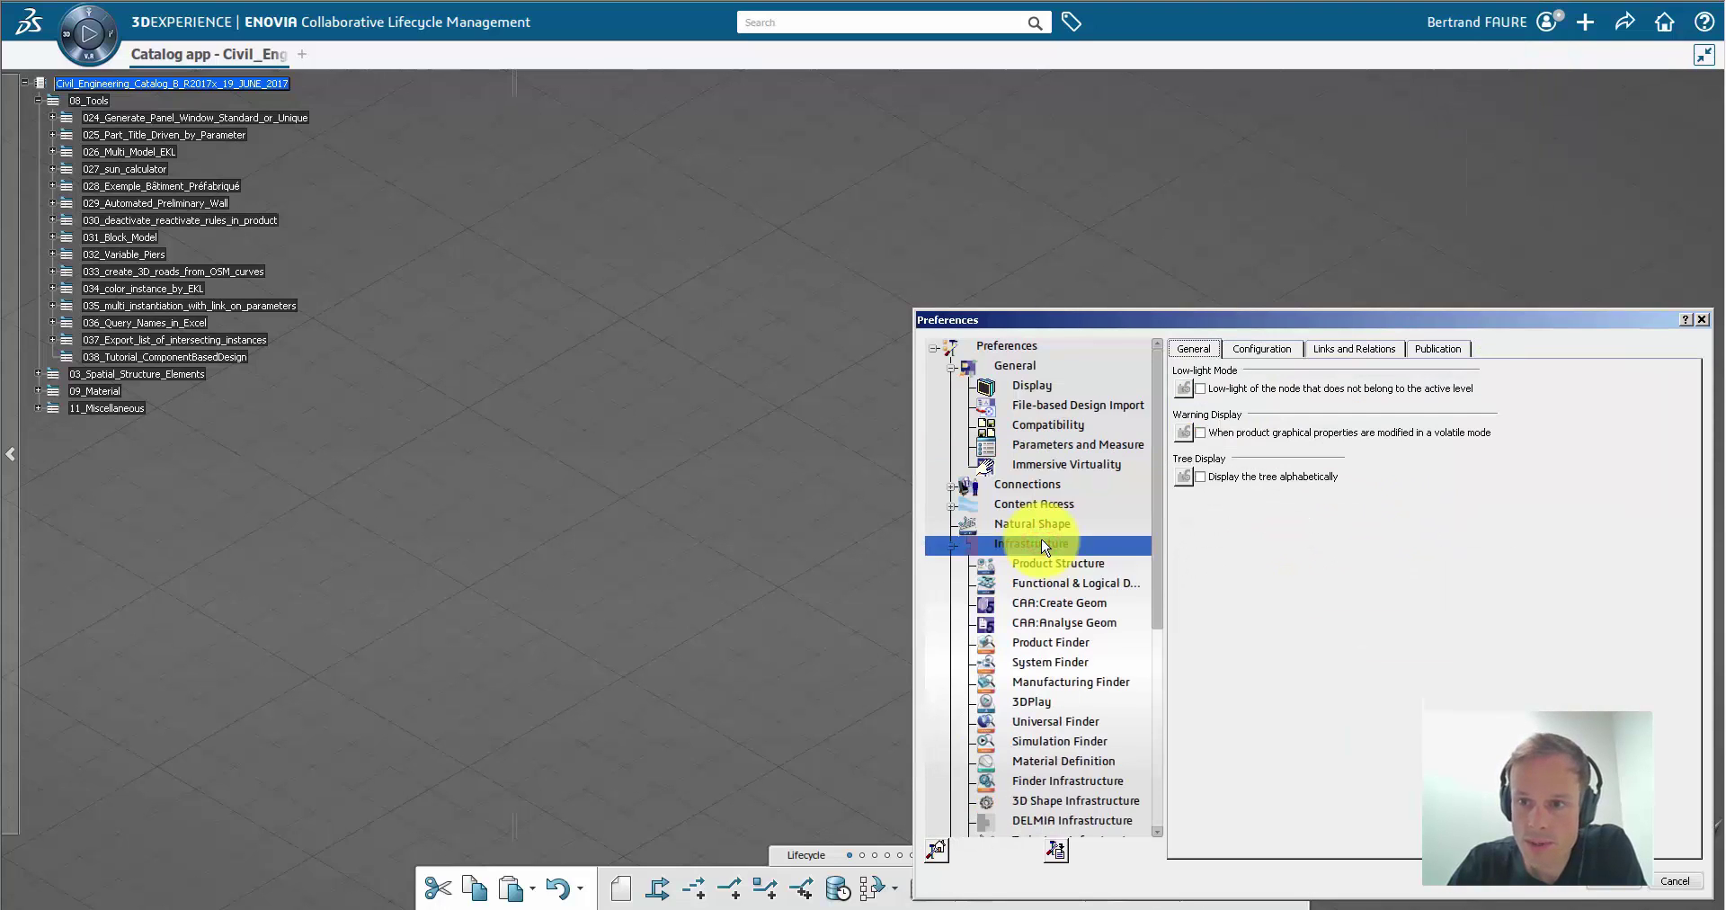
click(1075, 800)
click(1246, 349)
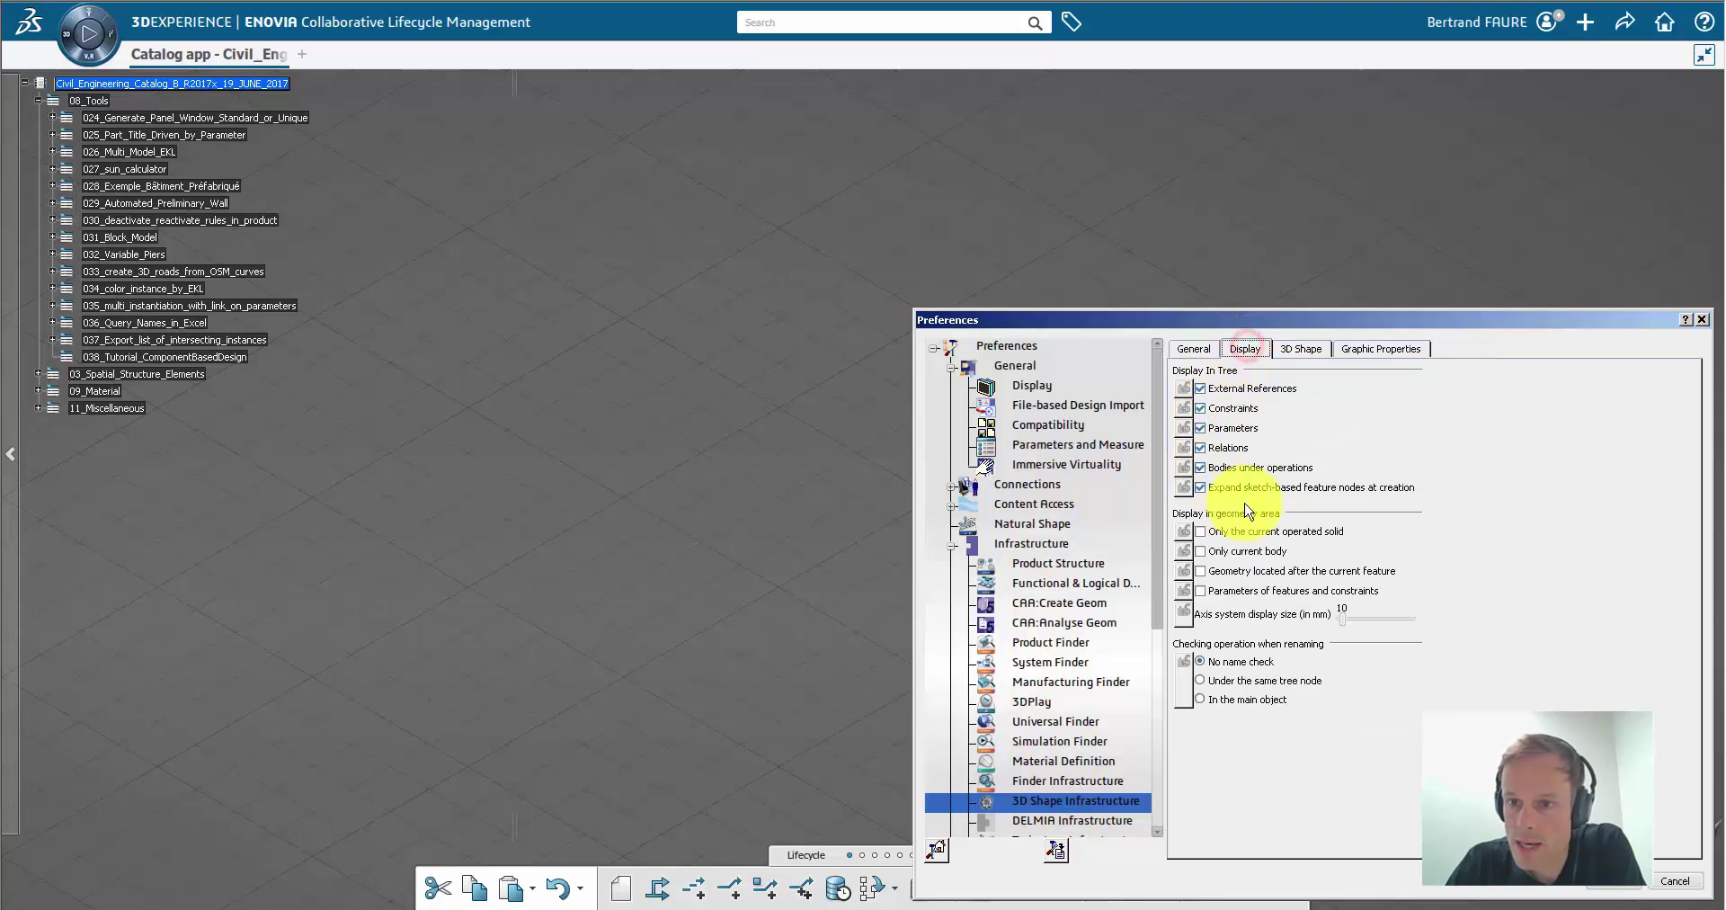
click(1616, 885)
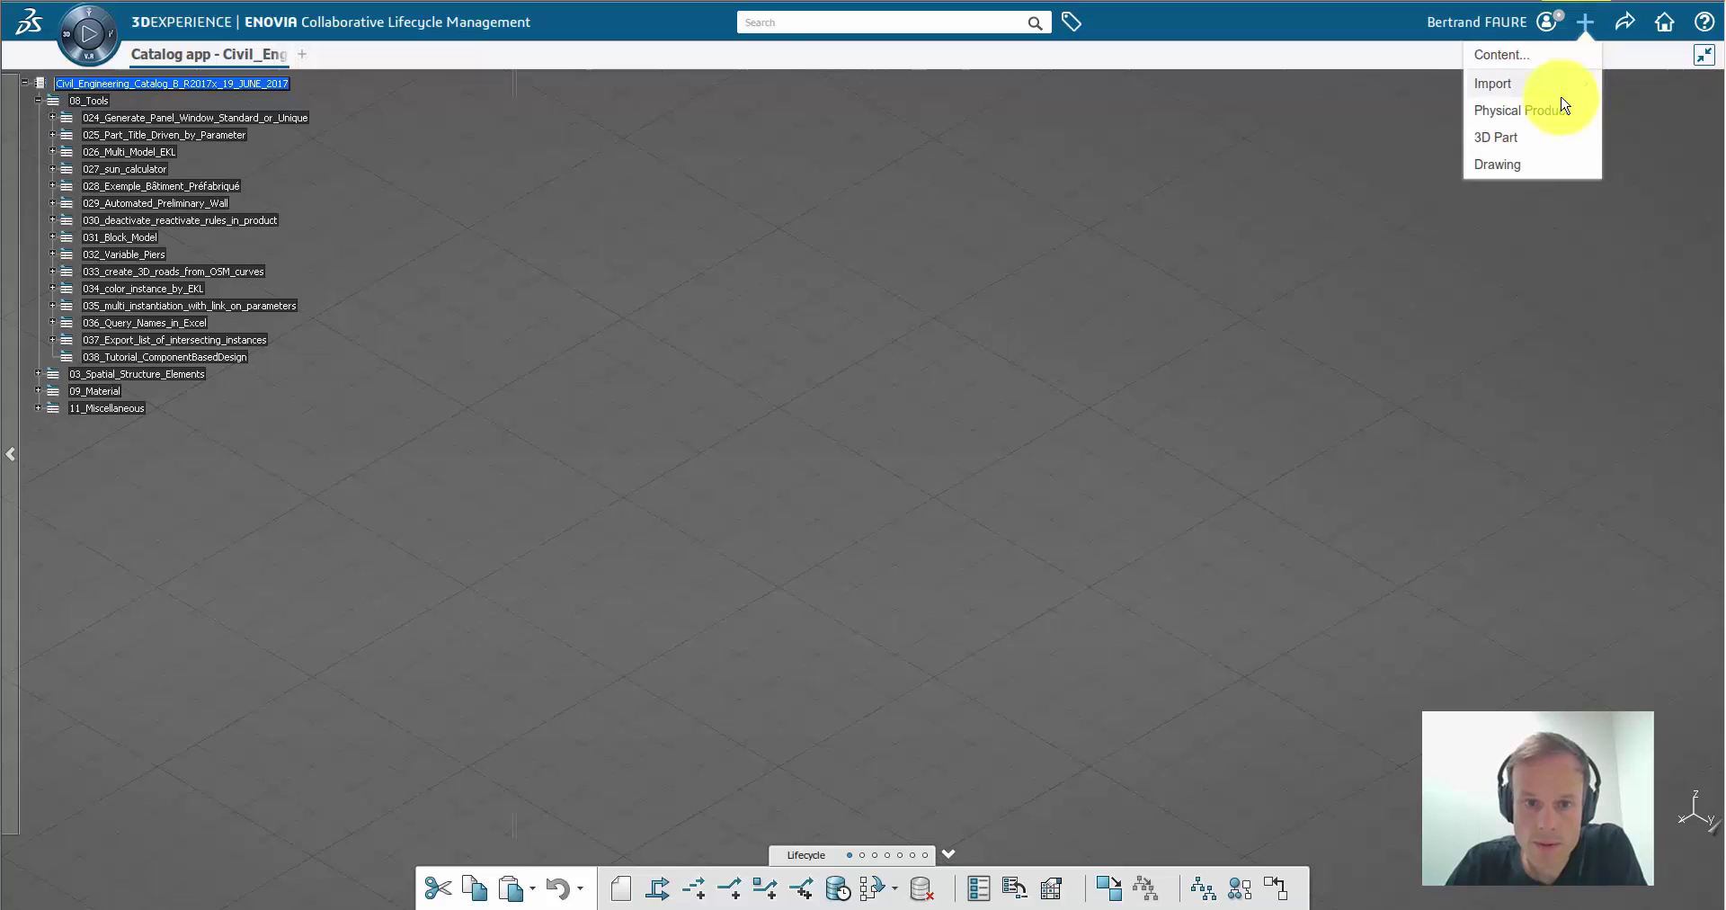
Step: Create a new 3D part and title it Part_UDF in its properties
click(1551, 138)
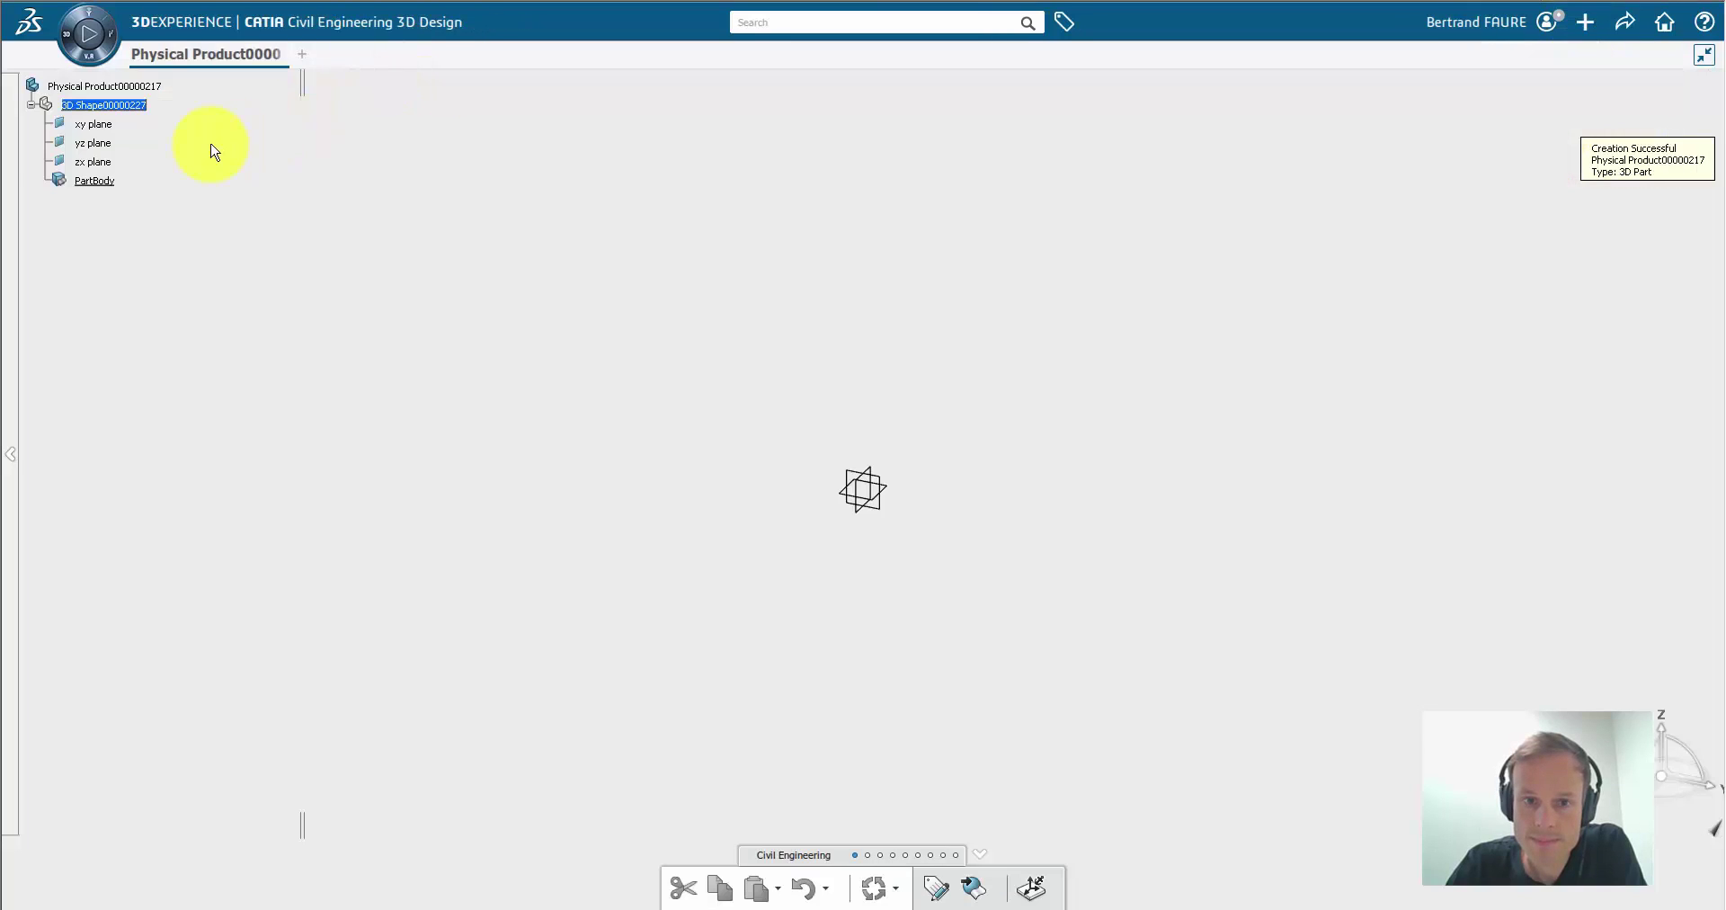
right_click(127, 87)
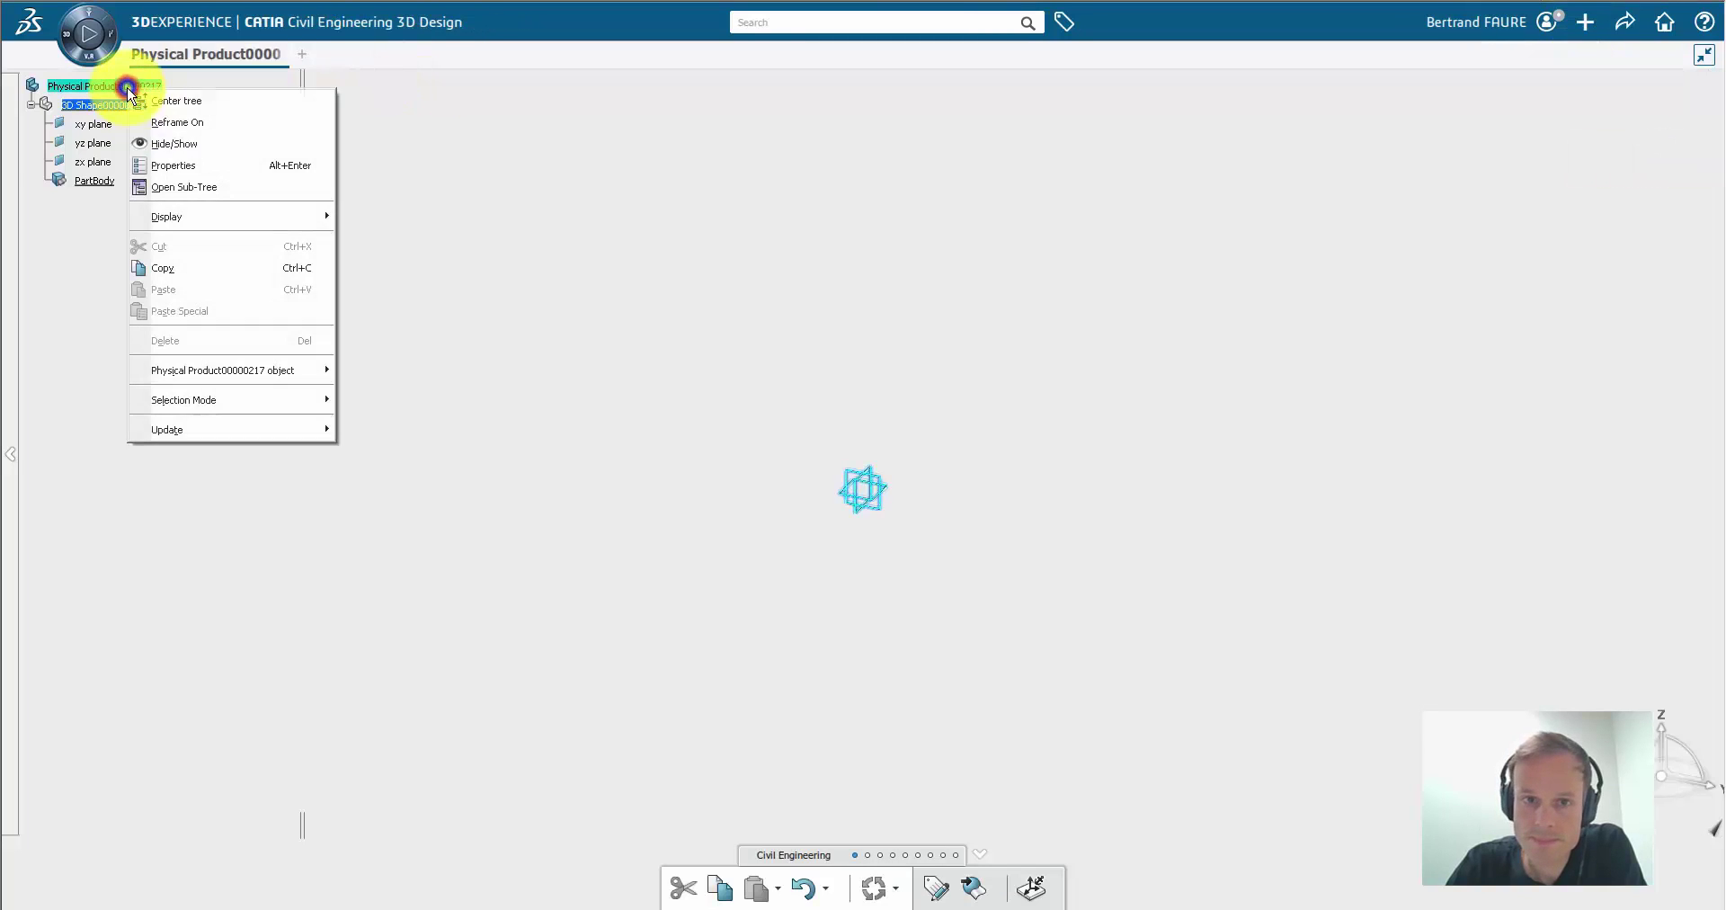
click(186, 167)
double_click(1094, 328)
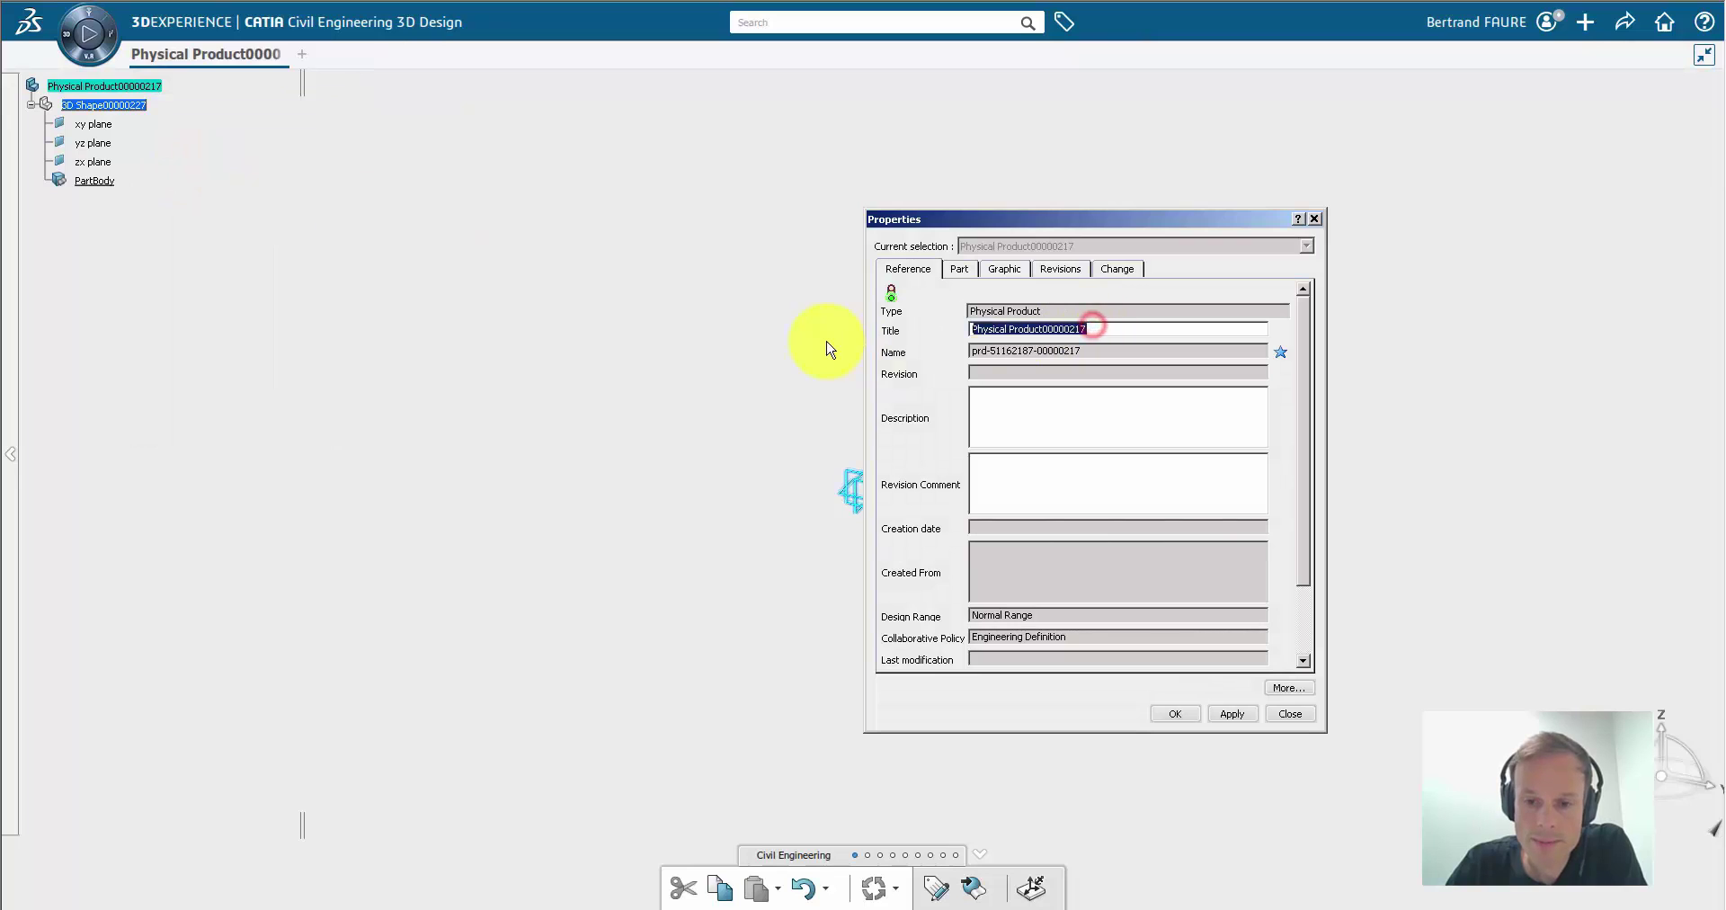
text(Part_UDF)
key(Return)
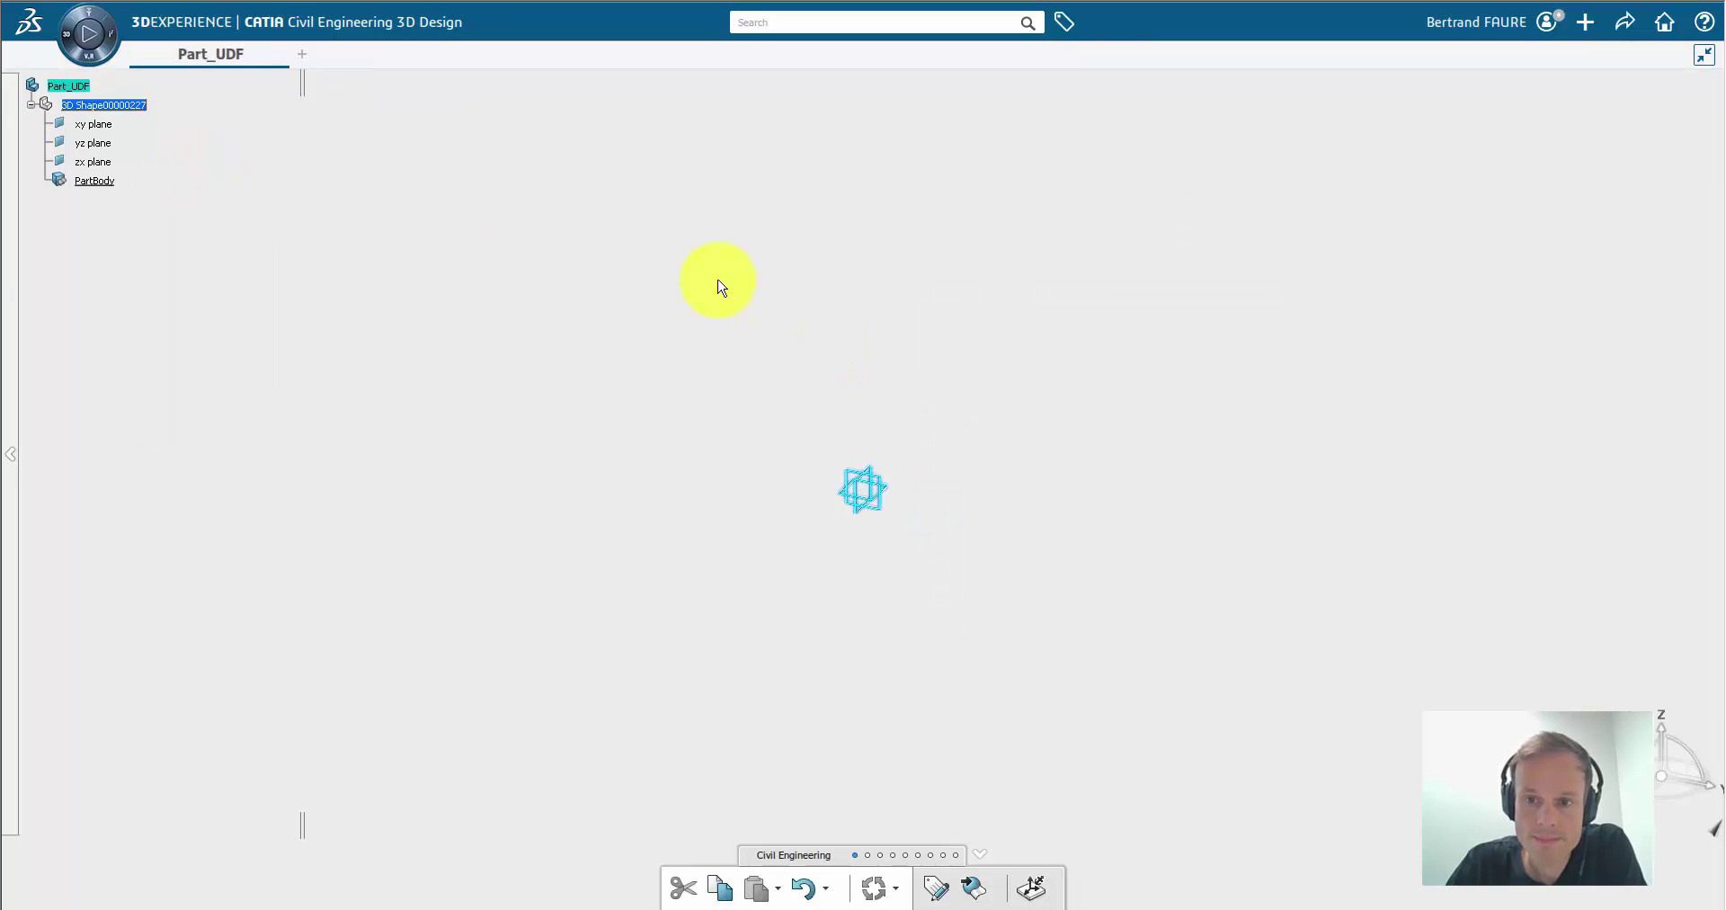
Step: Rename the part's shape to '3D Shape' through its properties
right_click(126, 104)
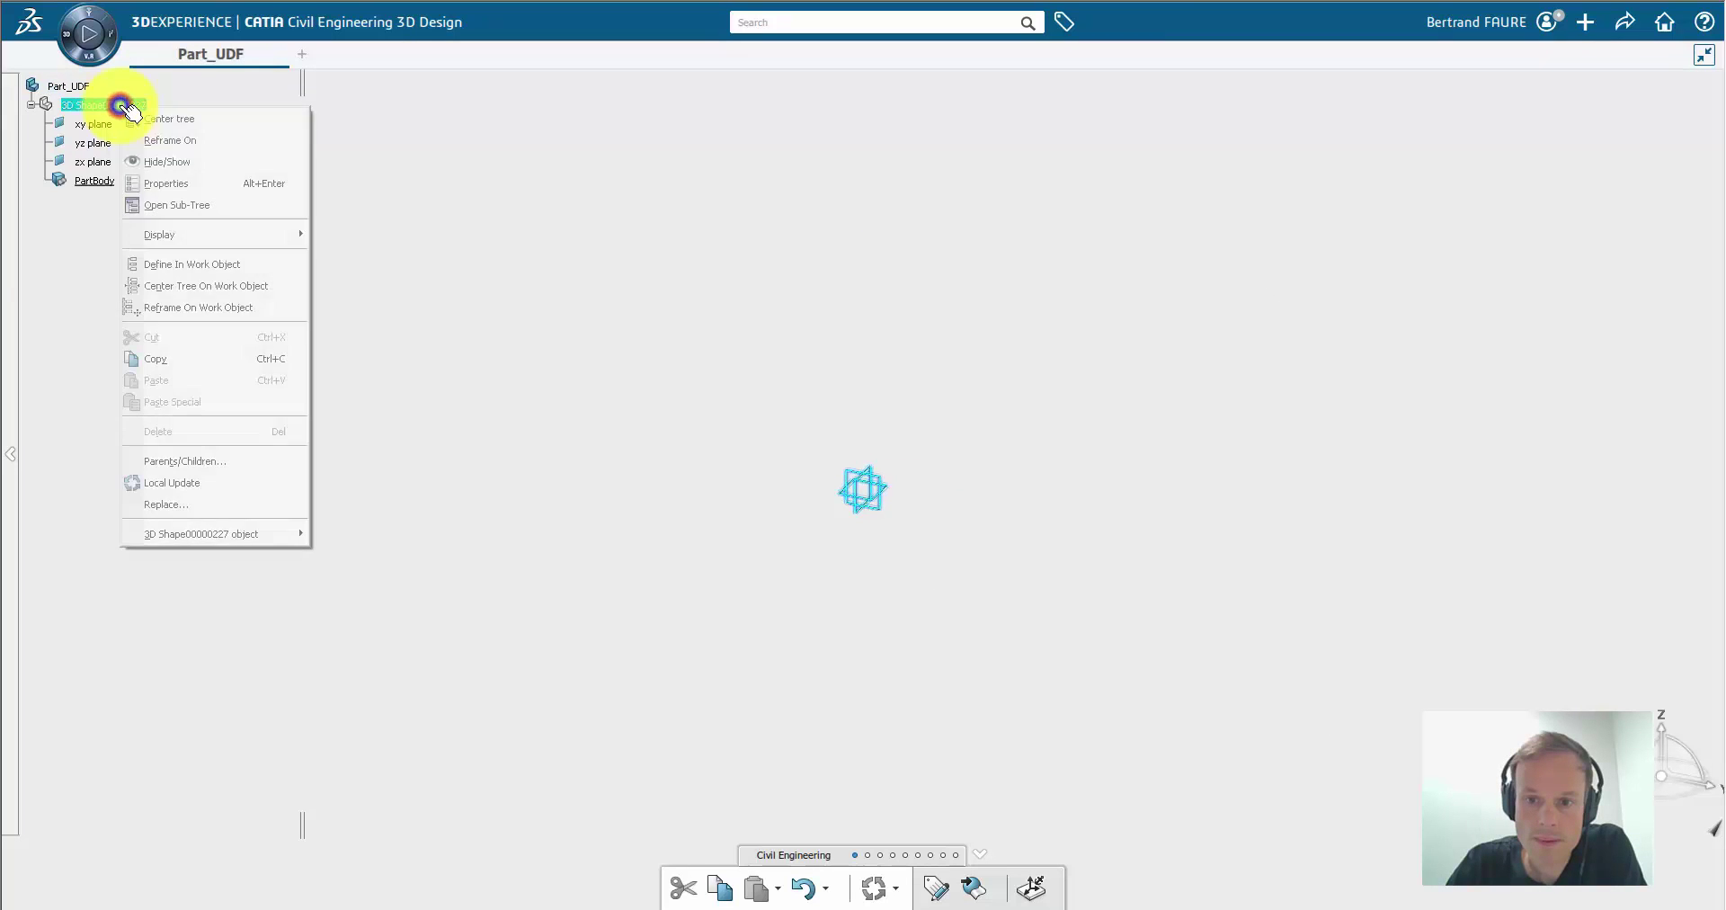
click(165, 185)
double_click(1009, 328)
text(3D Shape)
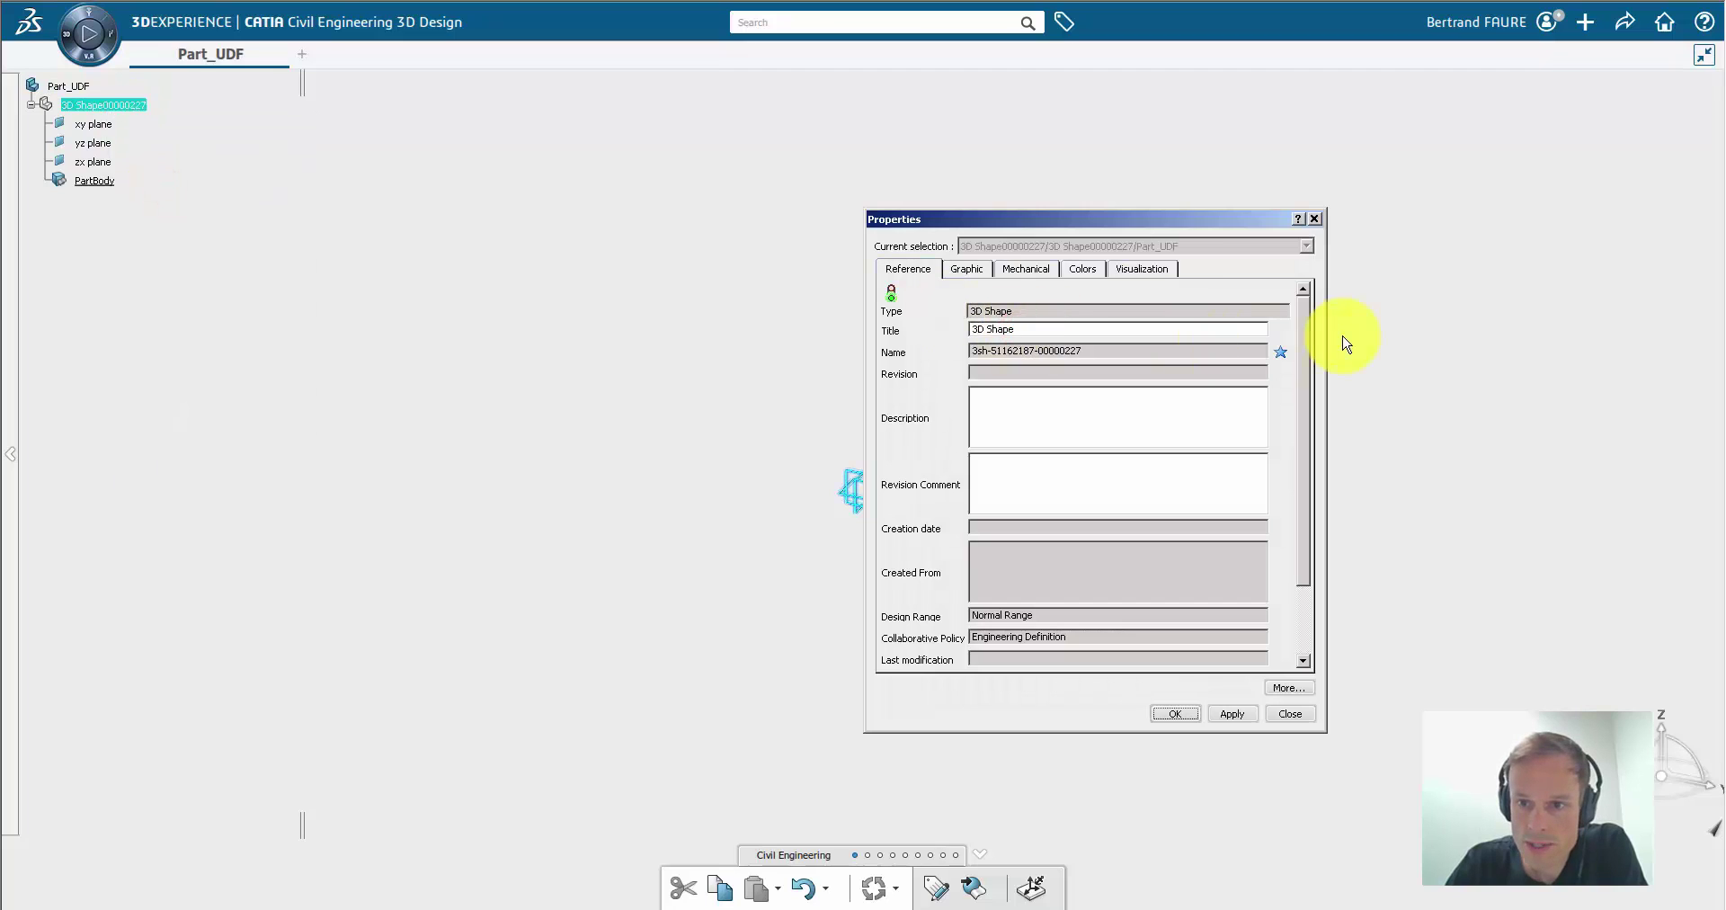
key(Return)
Step: Start inserting a geometrical set under the 3D Shape node
right_click(93, 105)
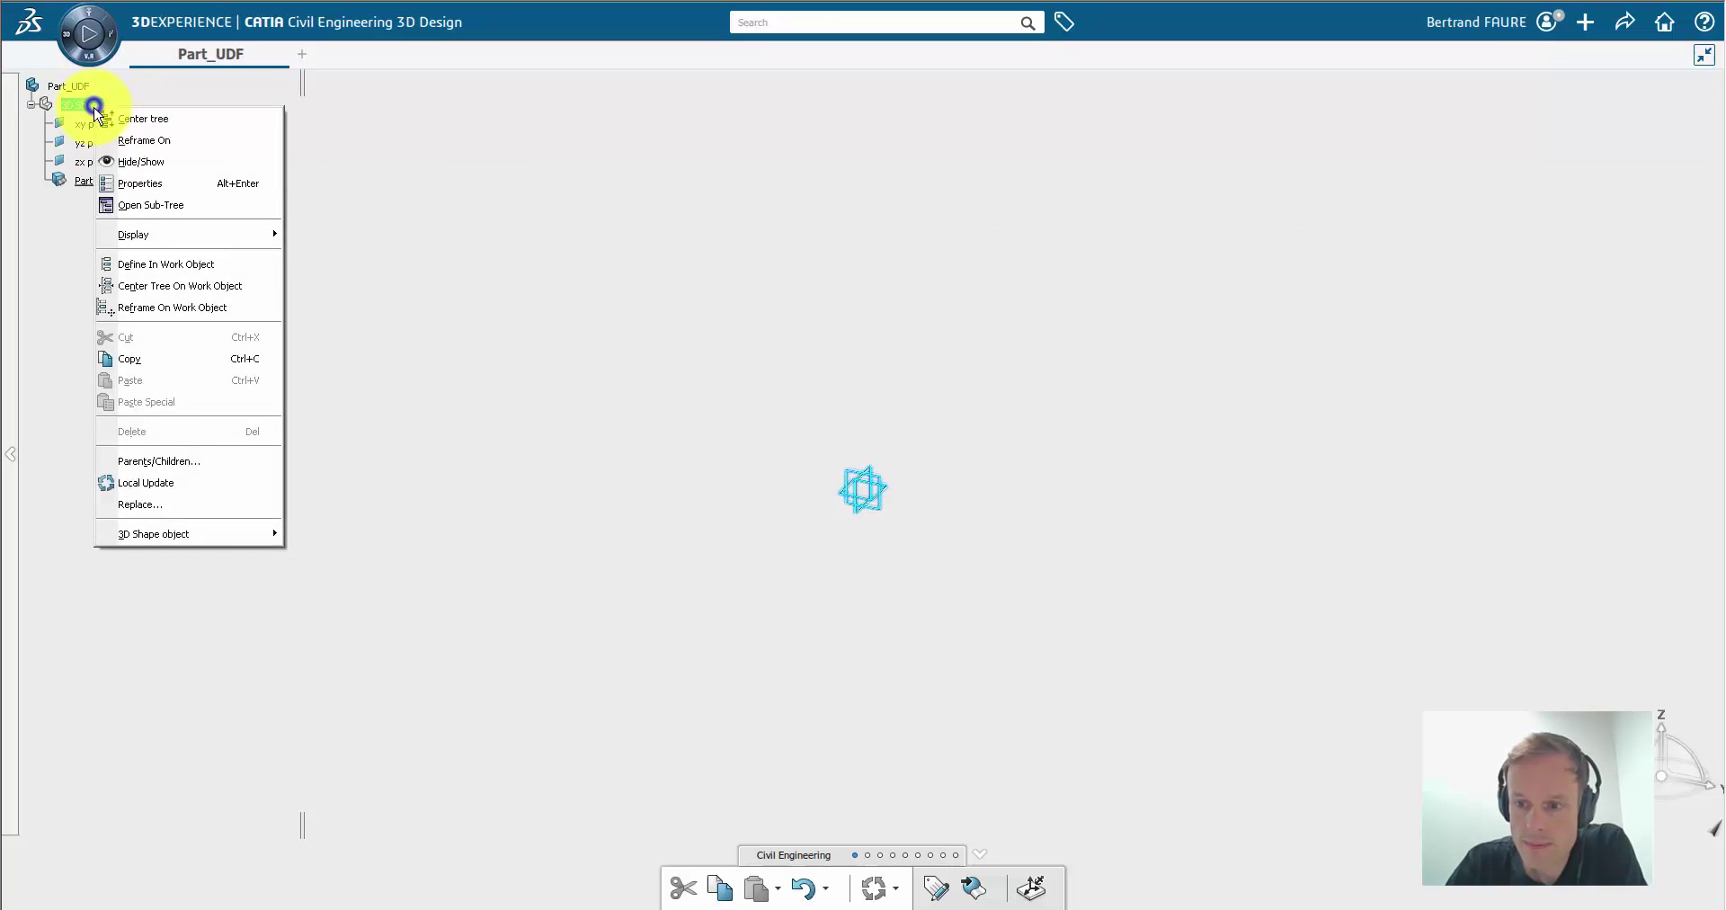
mouse_move(174, 531)
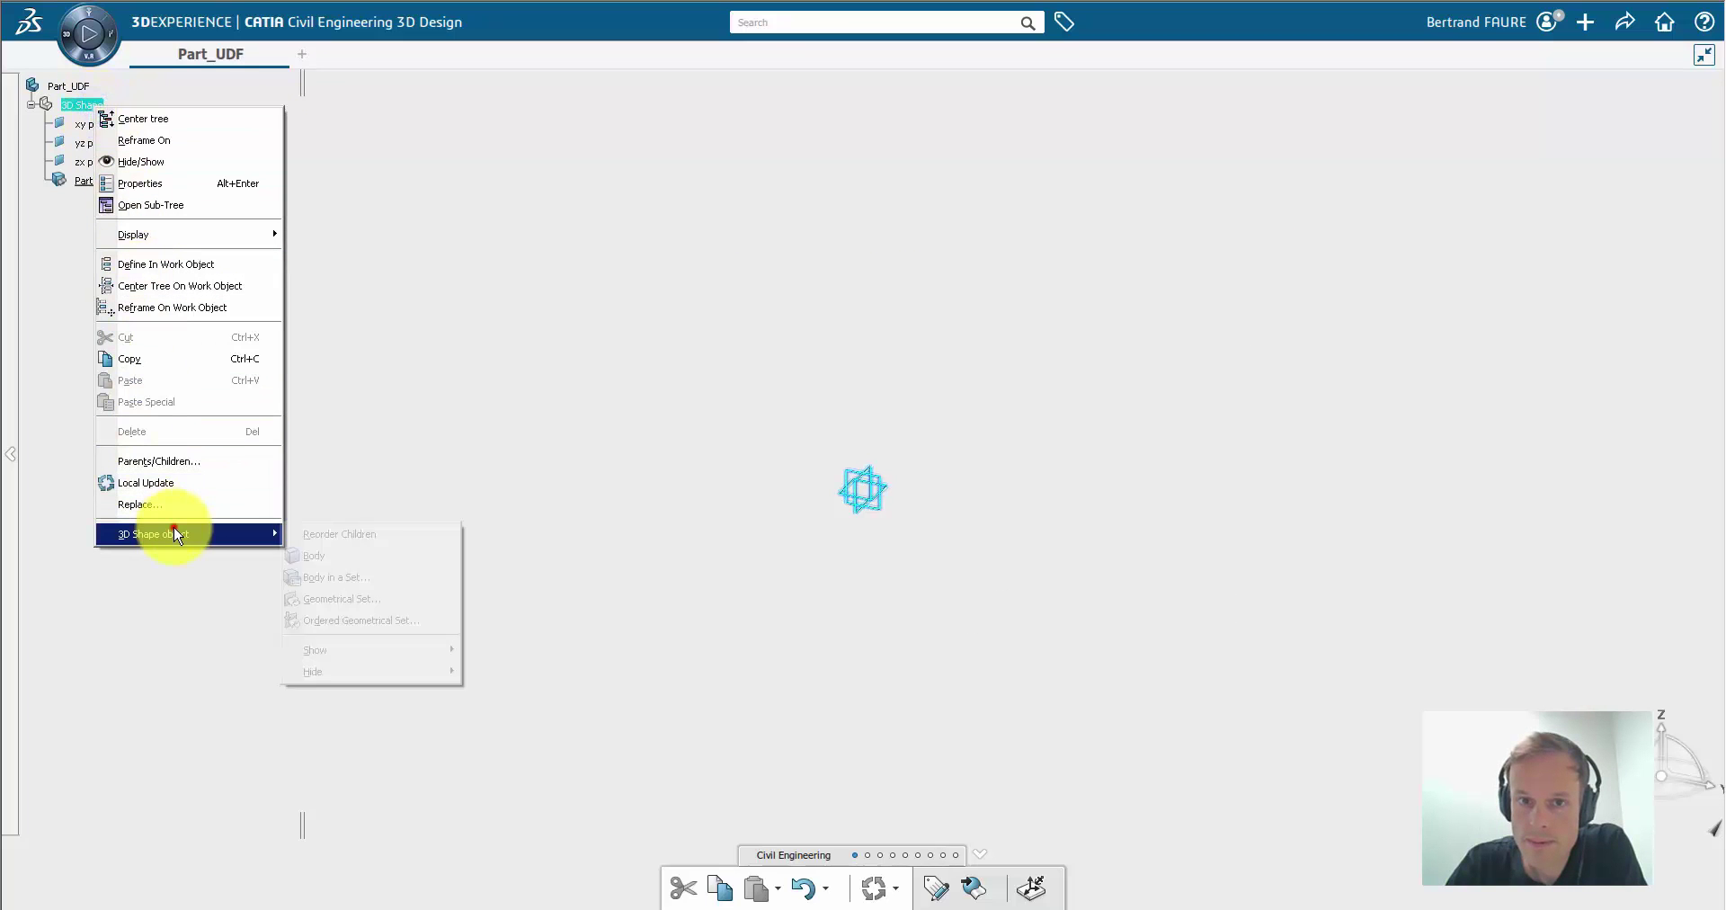
click(338, 599)
Step: Create the 'inputs' geometrical set and add a default axis system in Wireframe and Surface
text(inputs)
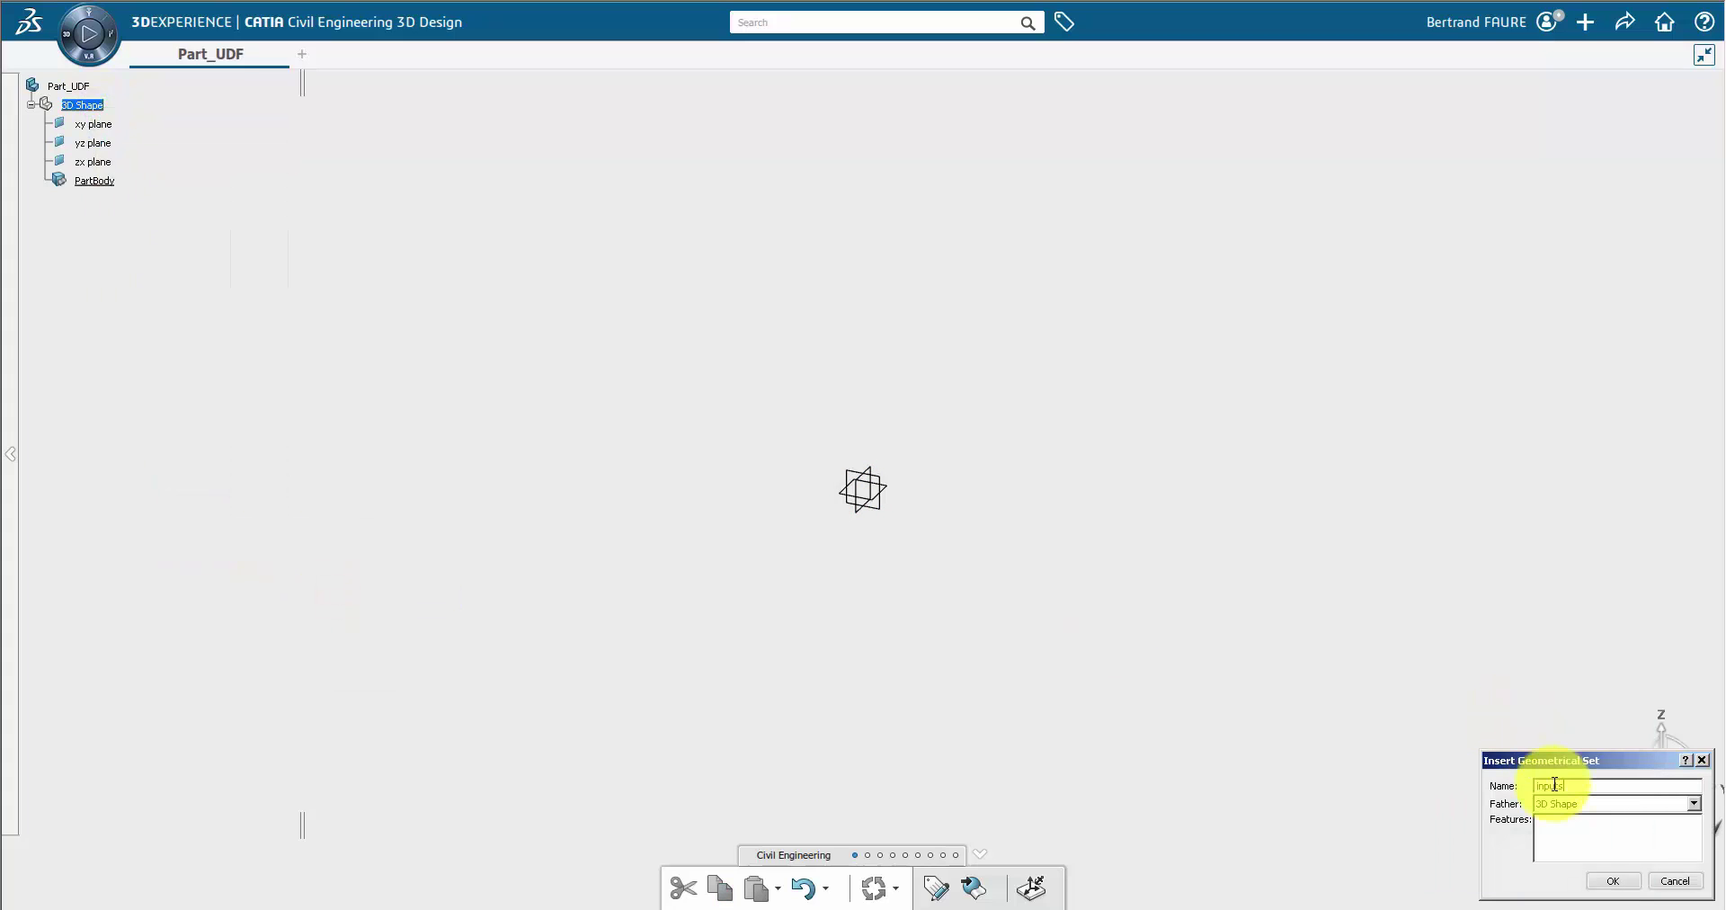
key(Return)
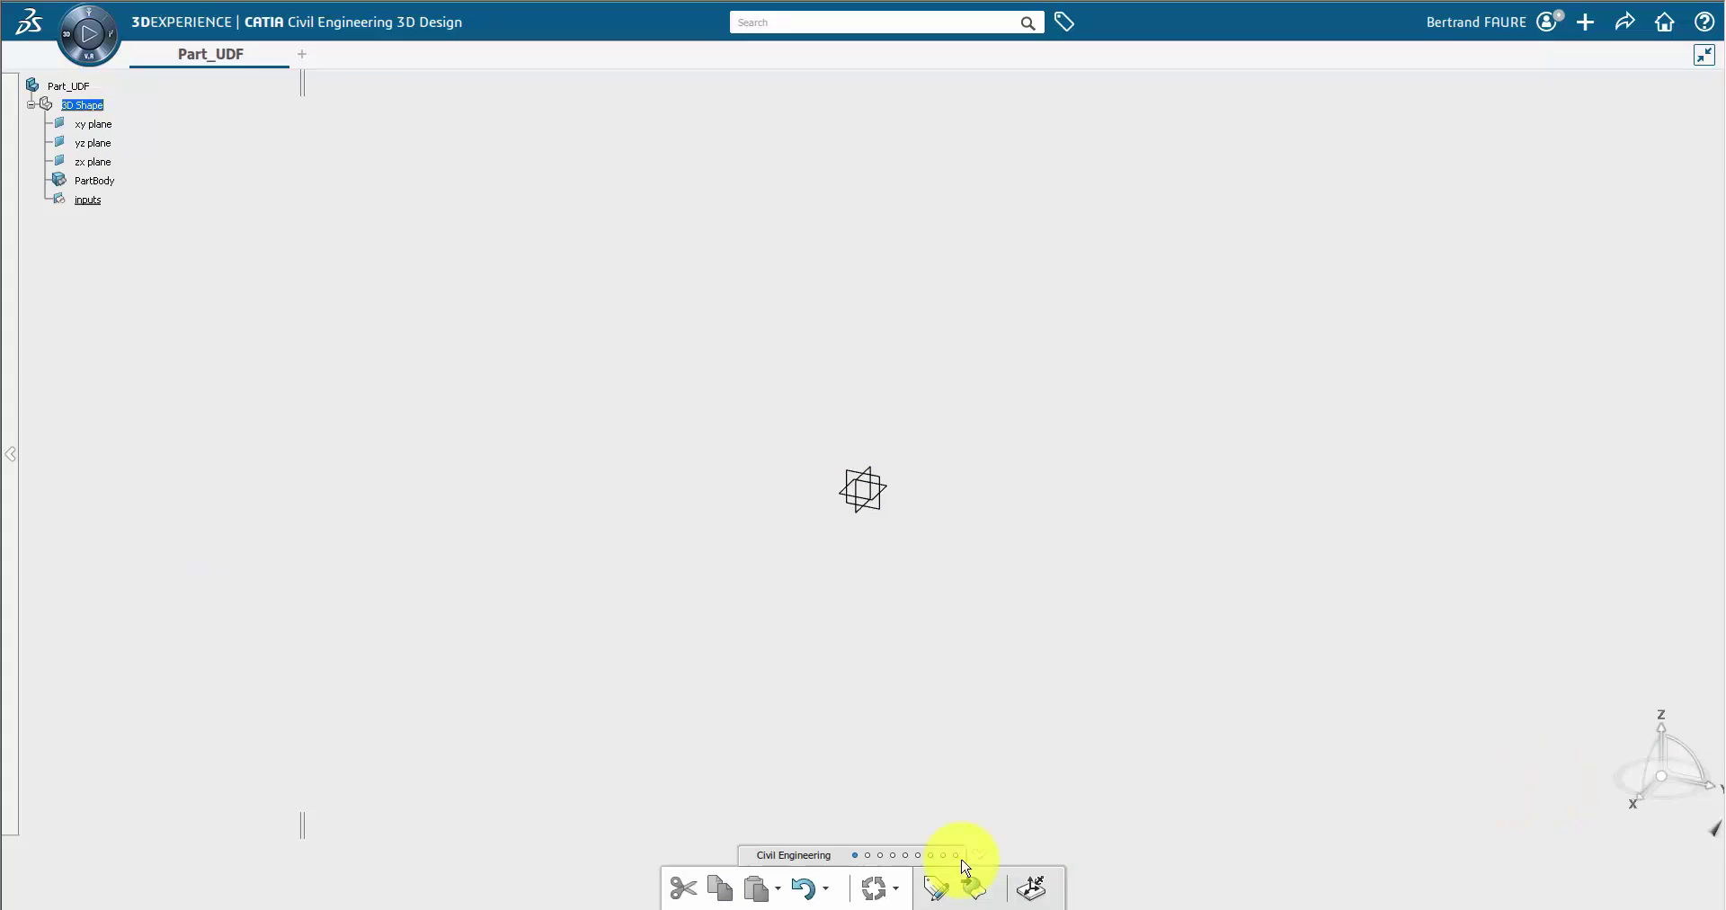
right_click(807, 861)
mouse_move(838, 855)
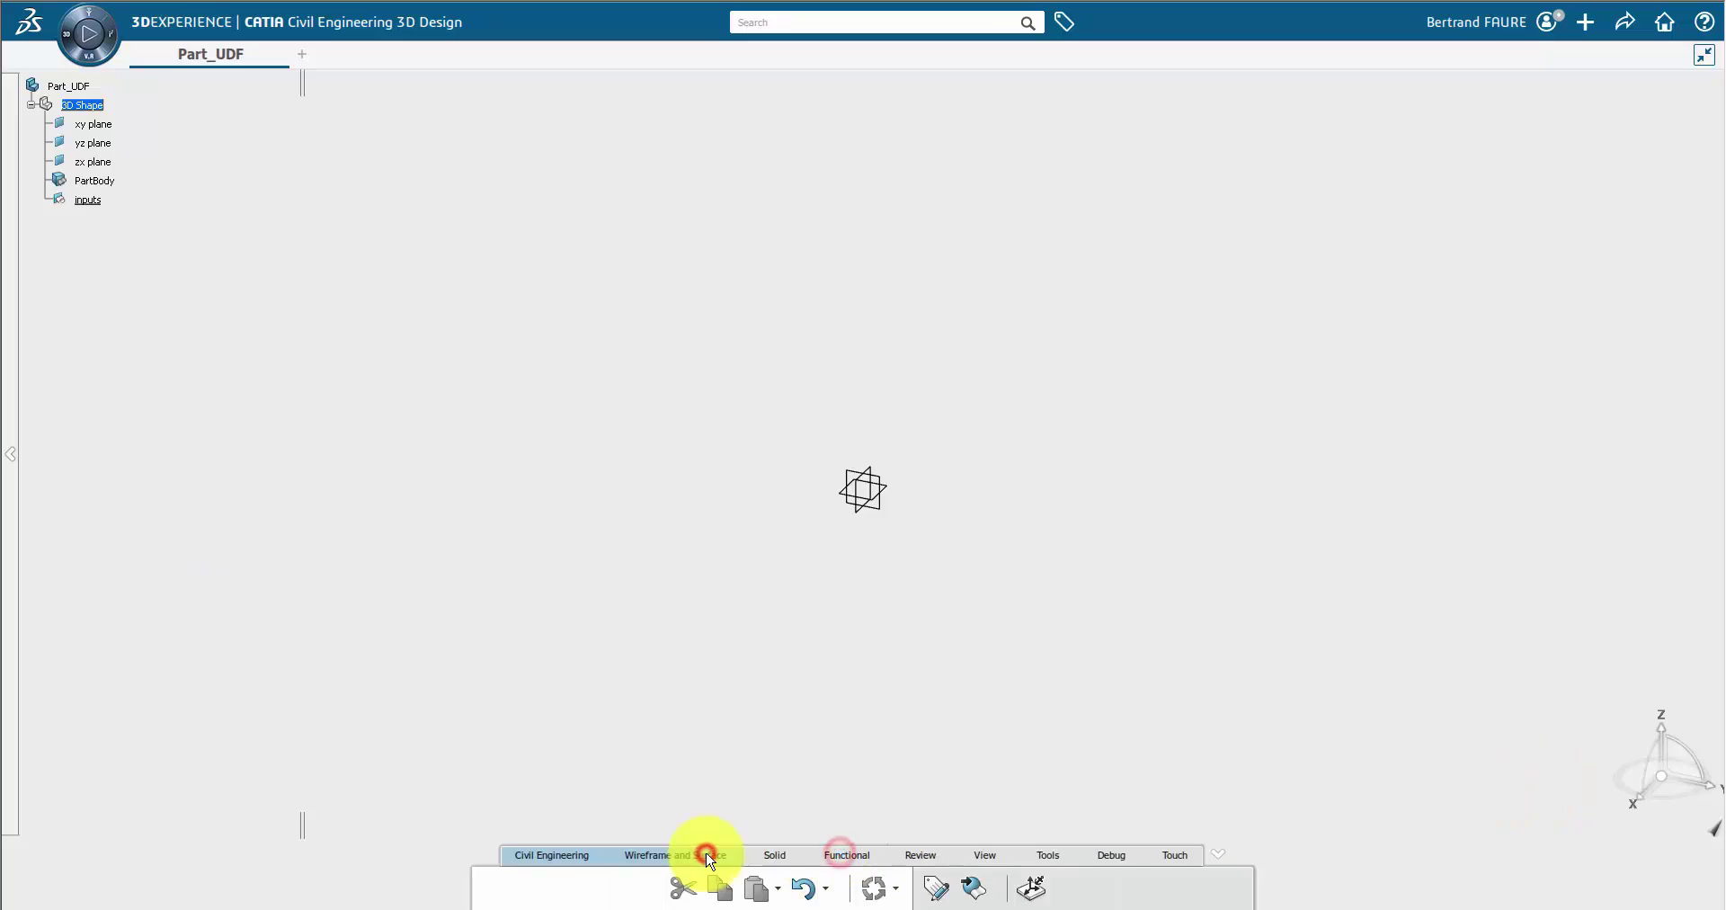
click(683, 855)
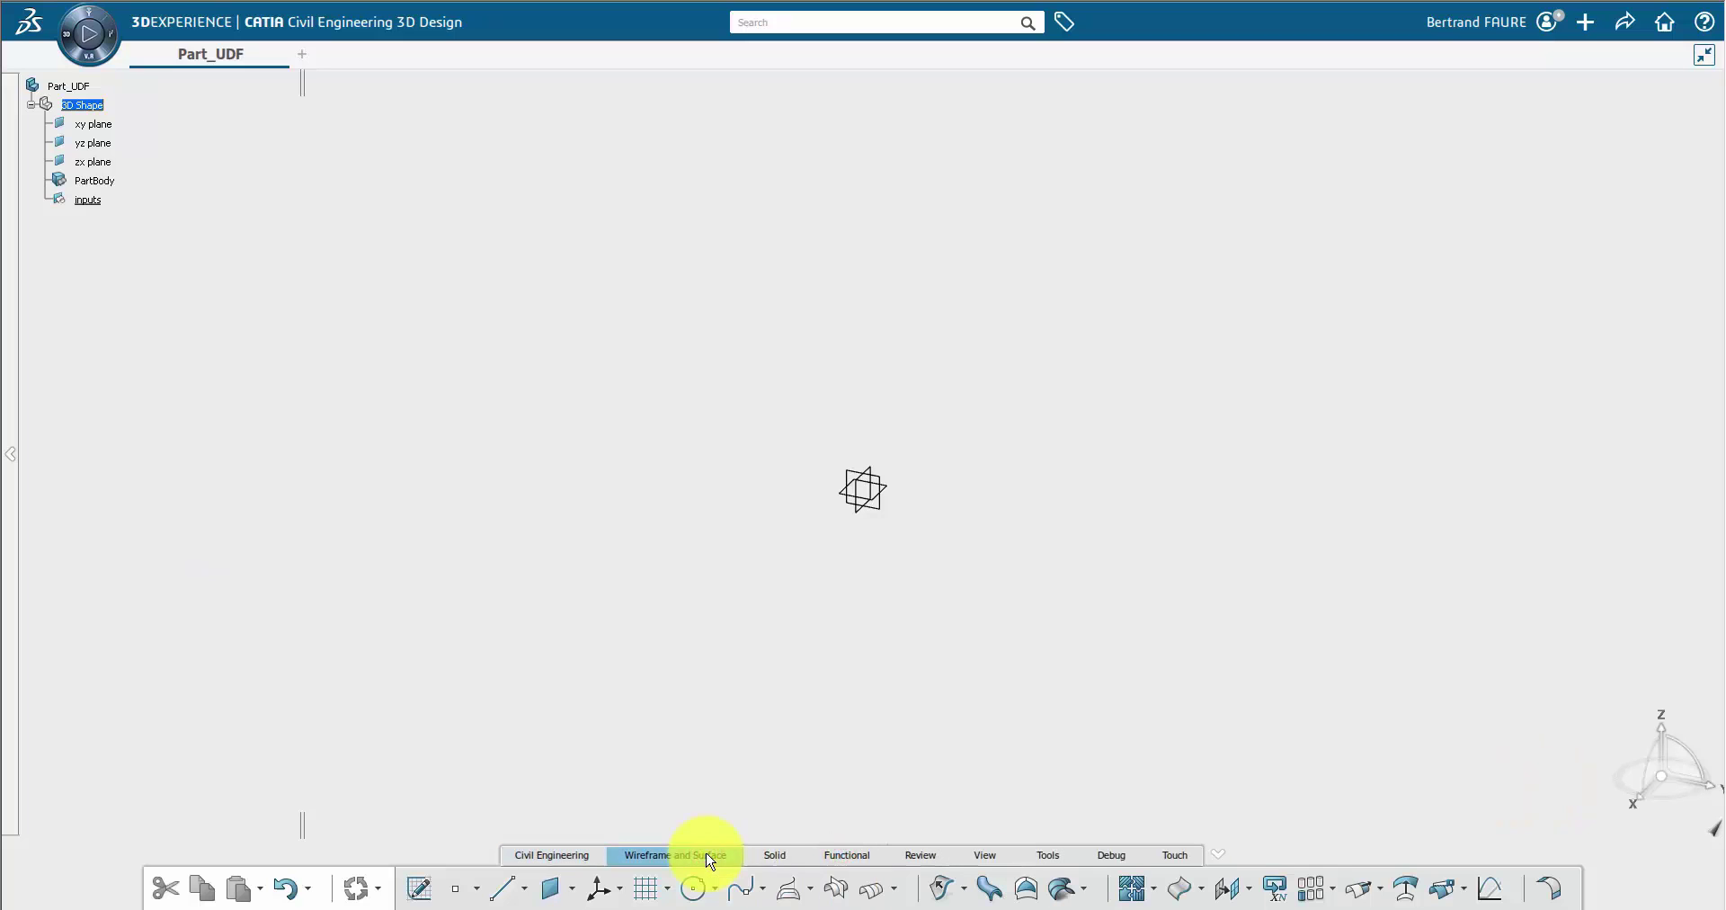
click(595, 892)
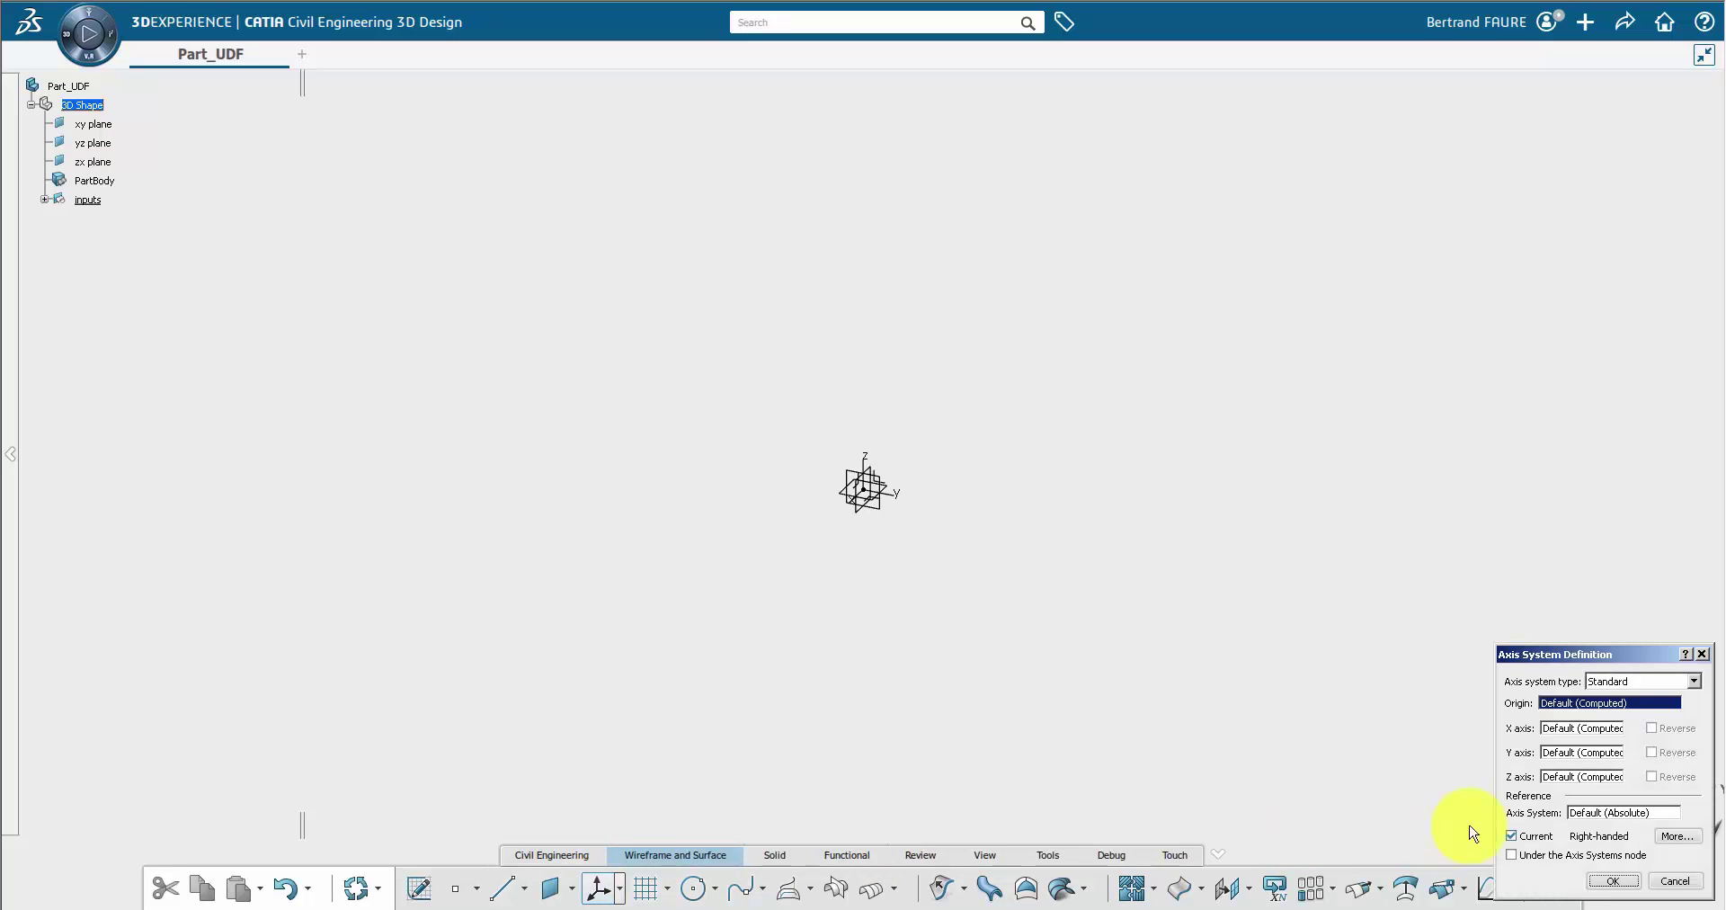
click(1610, 883)
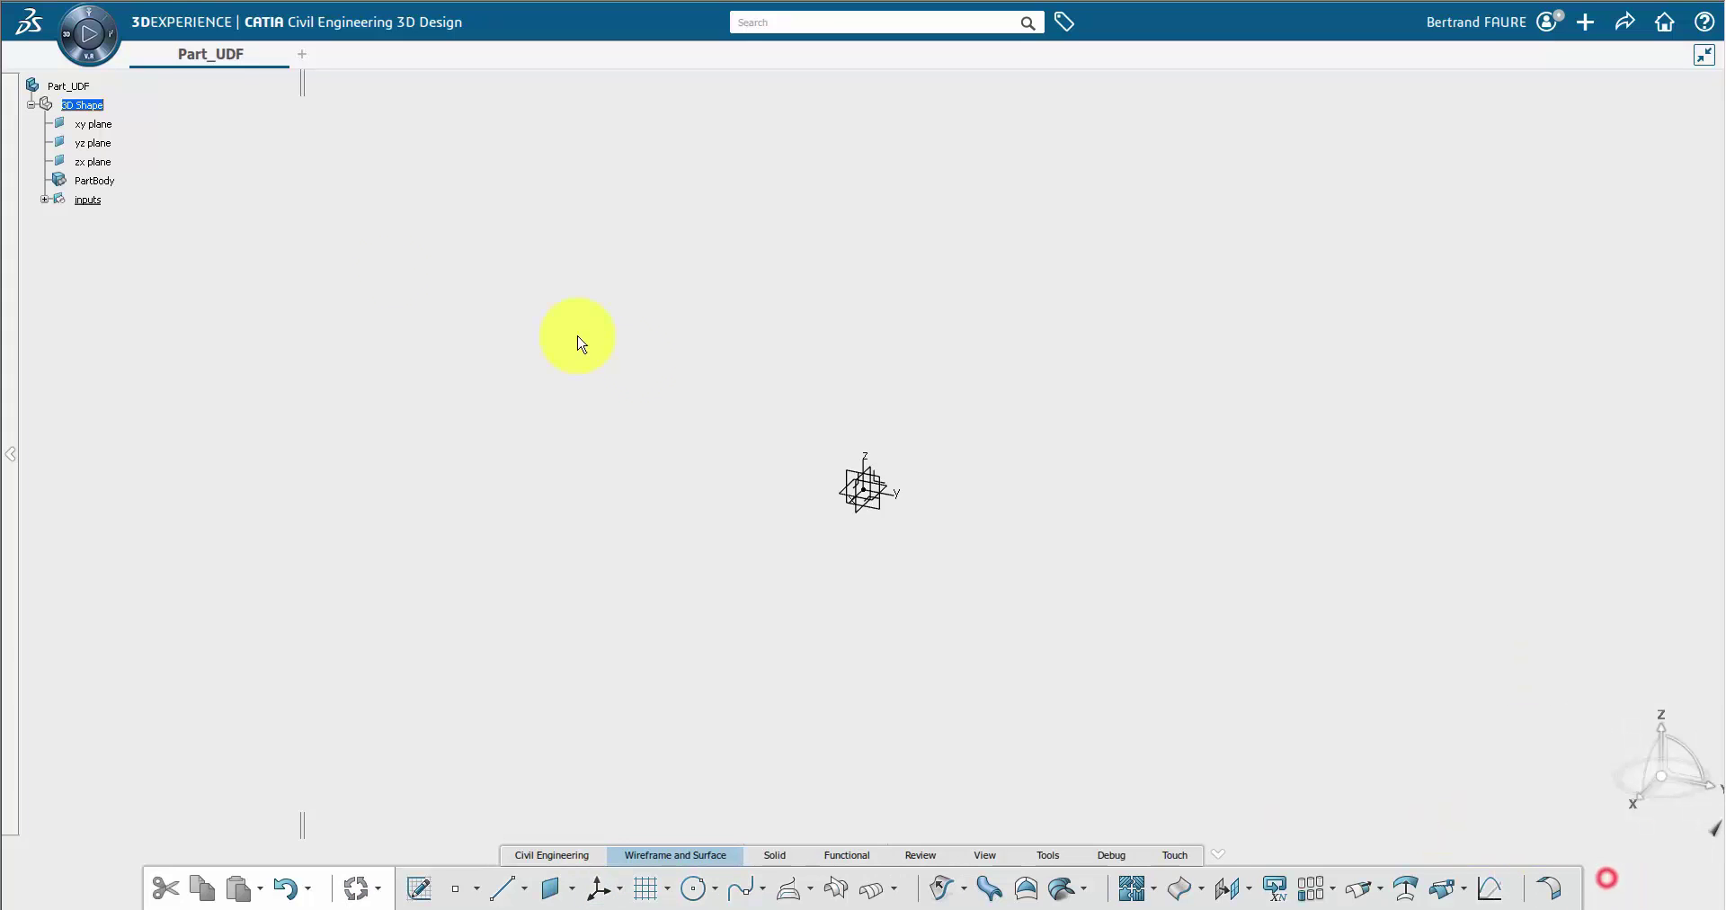
Step: Rename Axis System.1 to Base Axis System in its feature properties
click(42, 199)
click(126, 220)
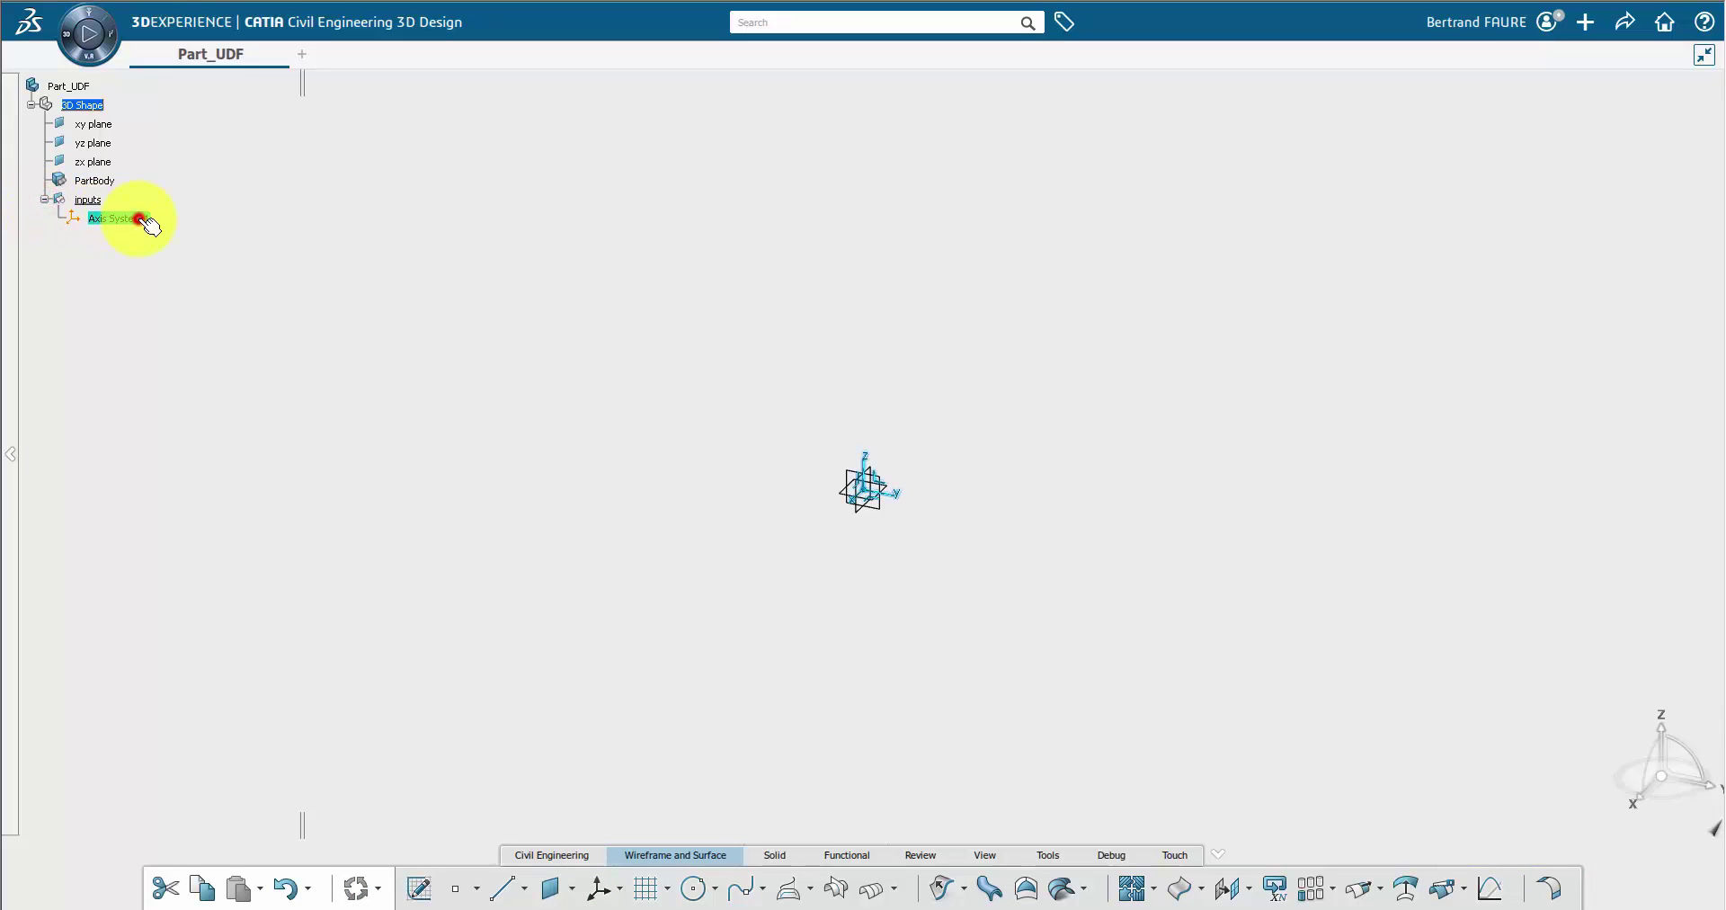
right_click(138, 219)
click(196, 297)
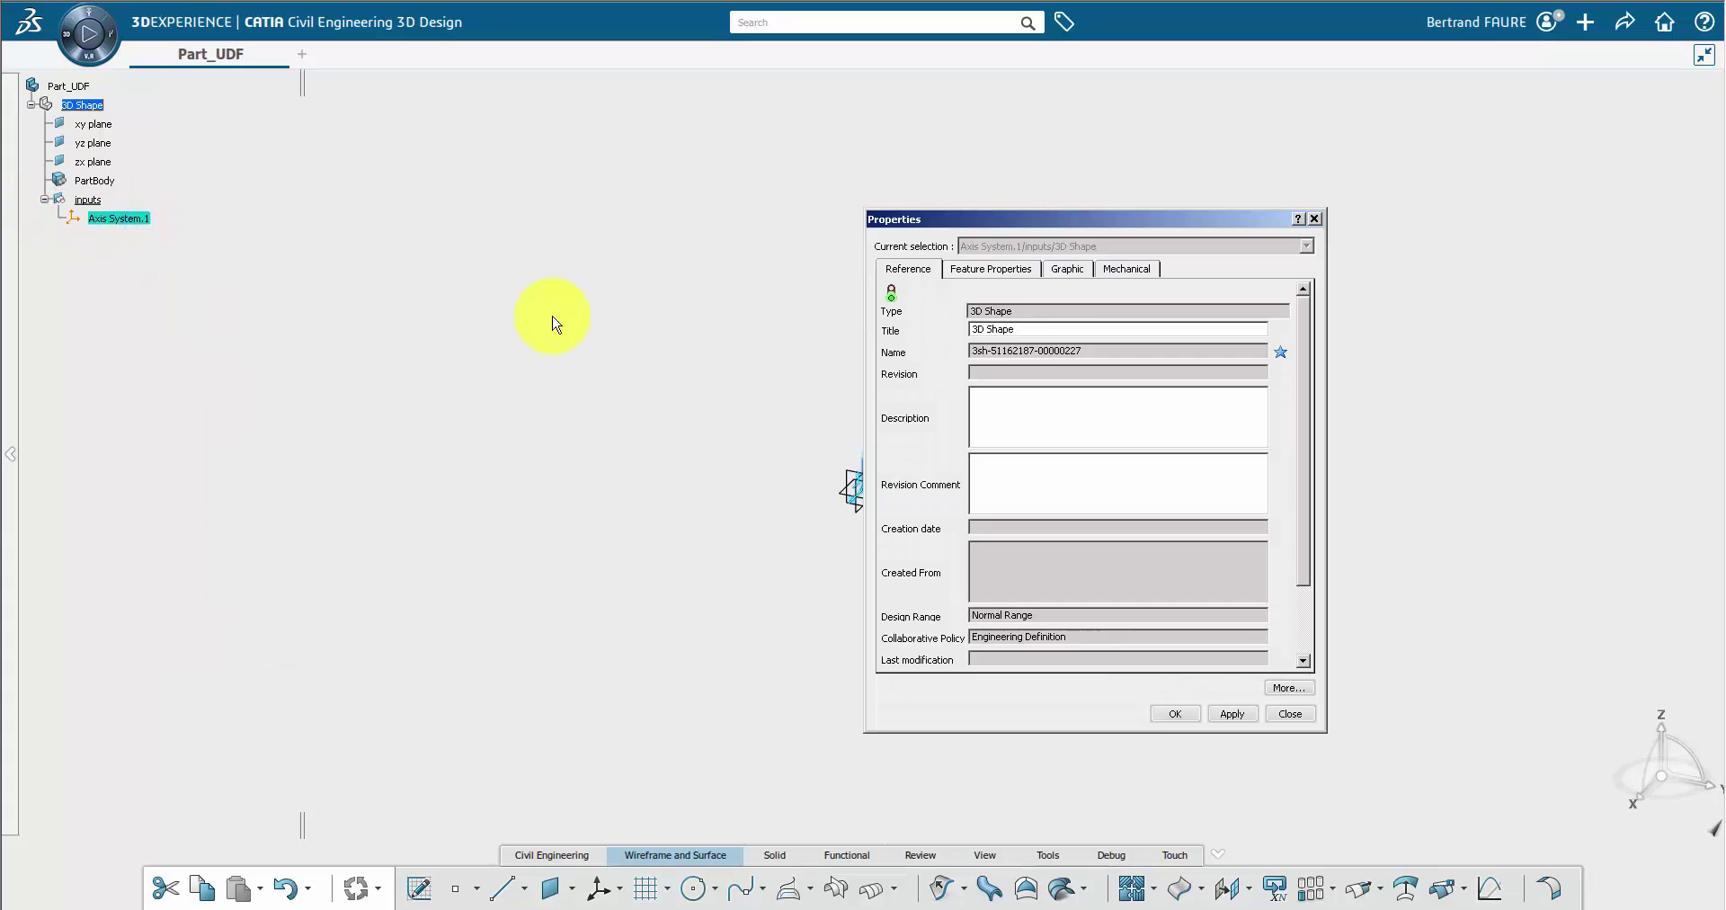
click(1025, 269)
click(1045, 292)
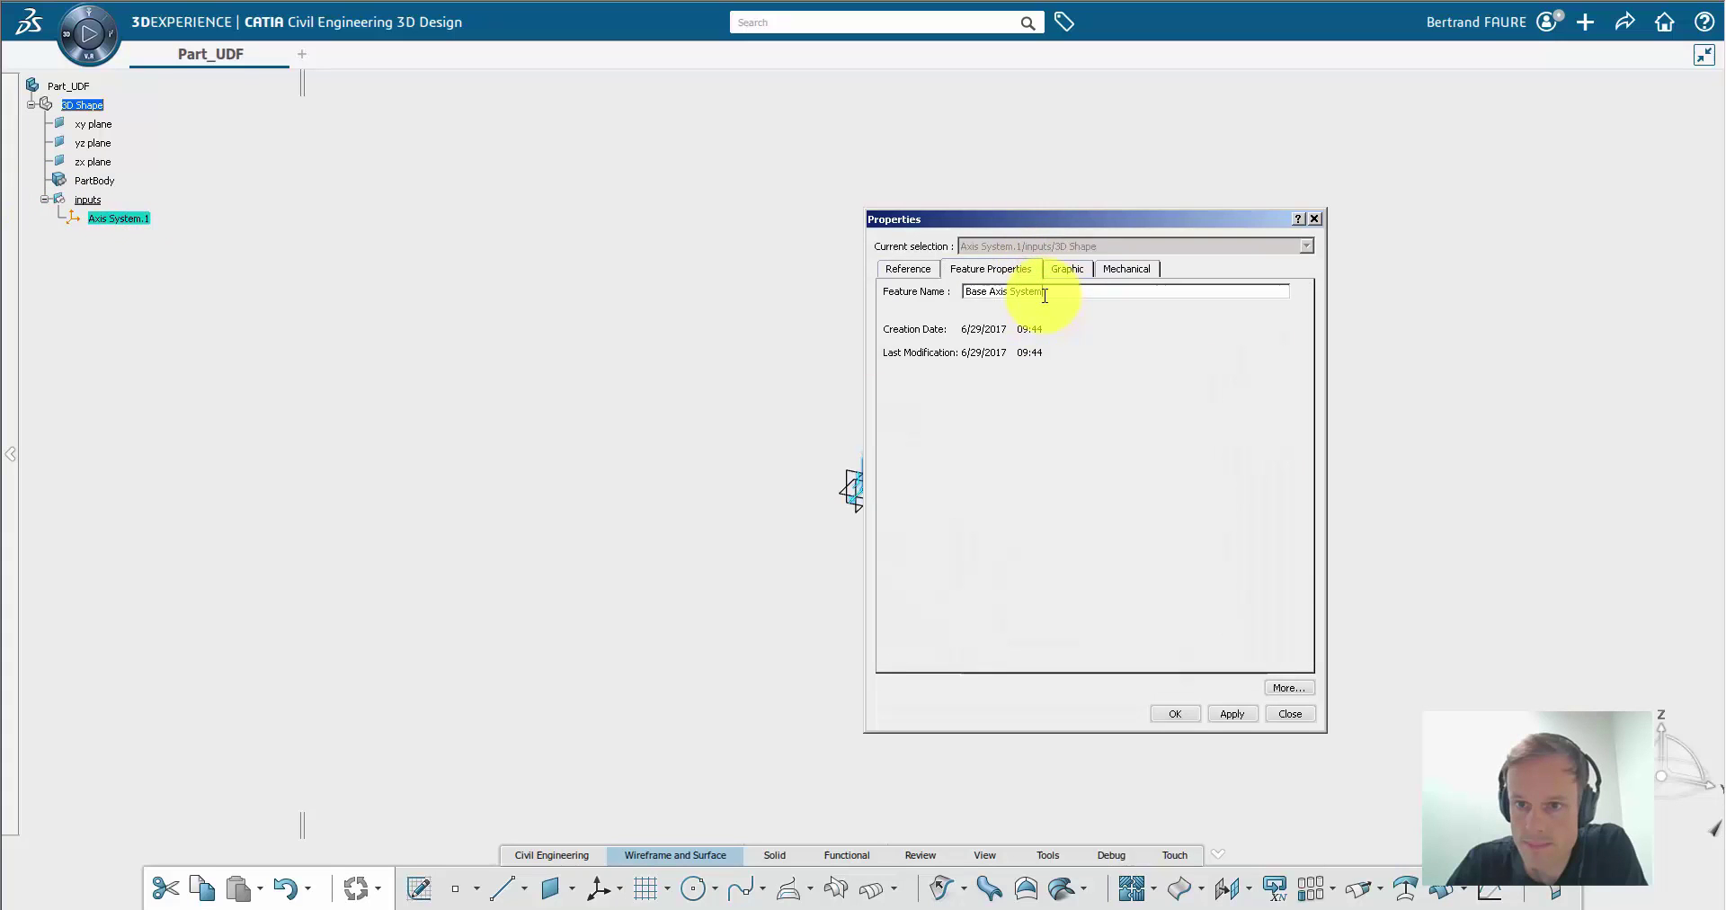
key(Return)
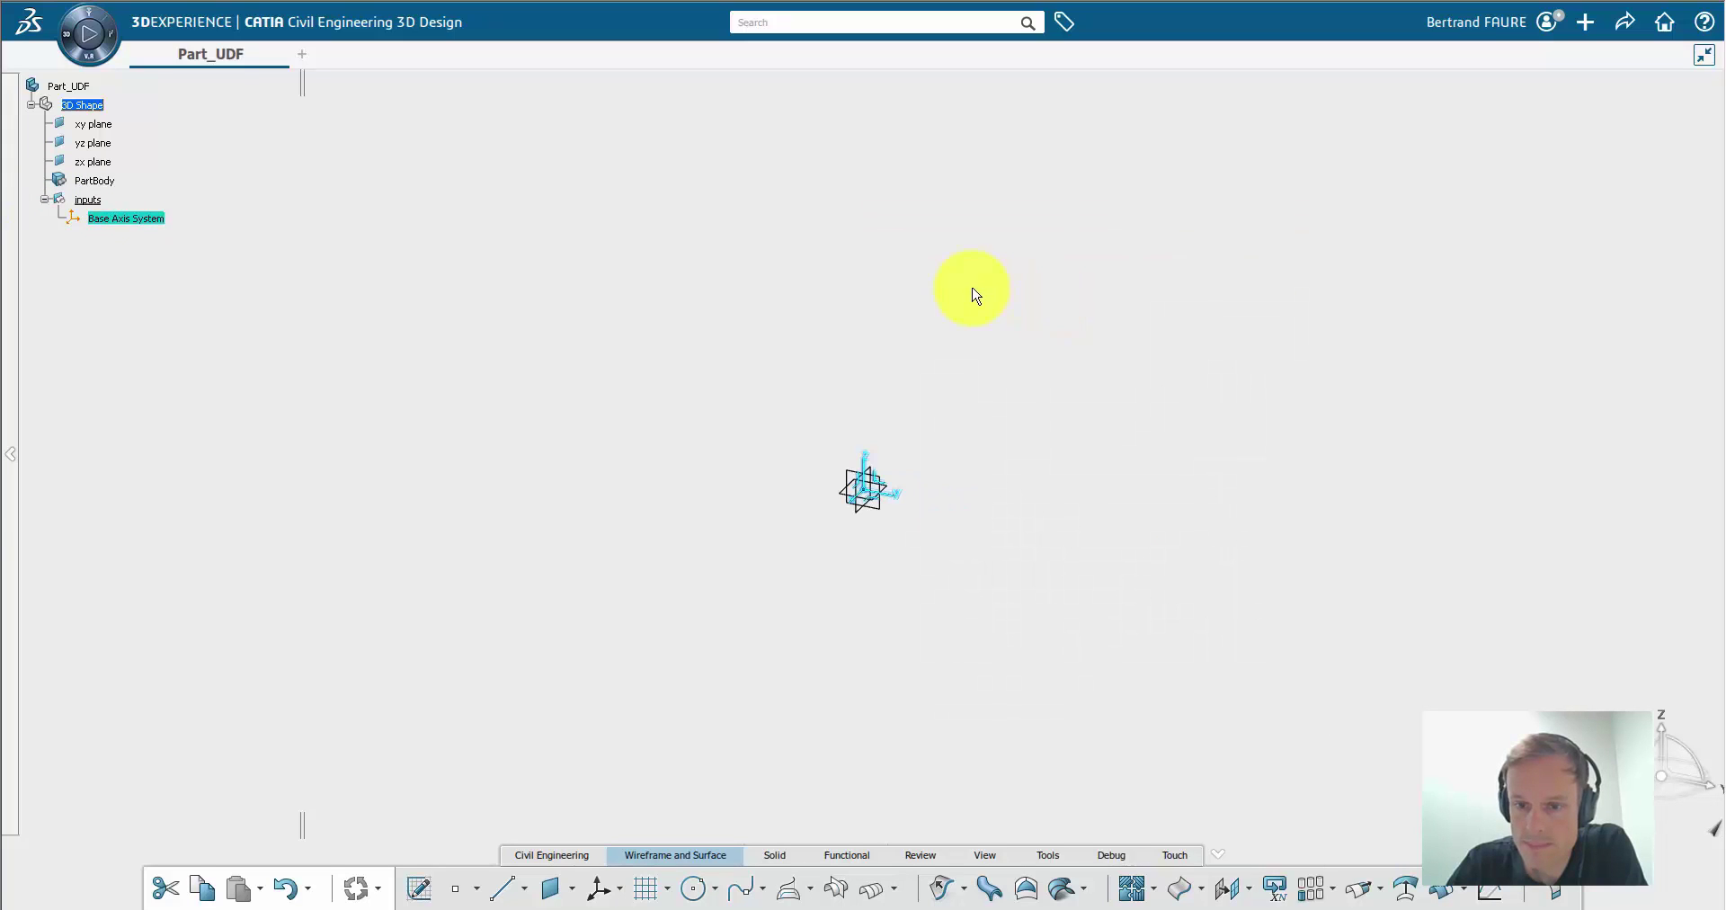
click(1002, 398)
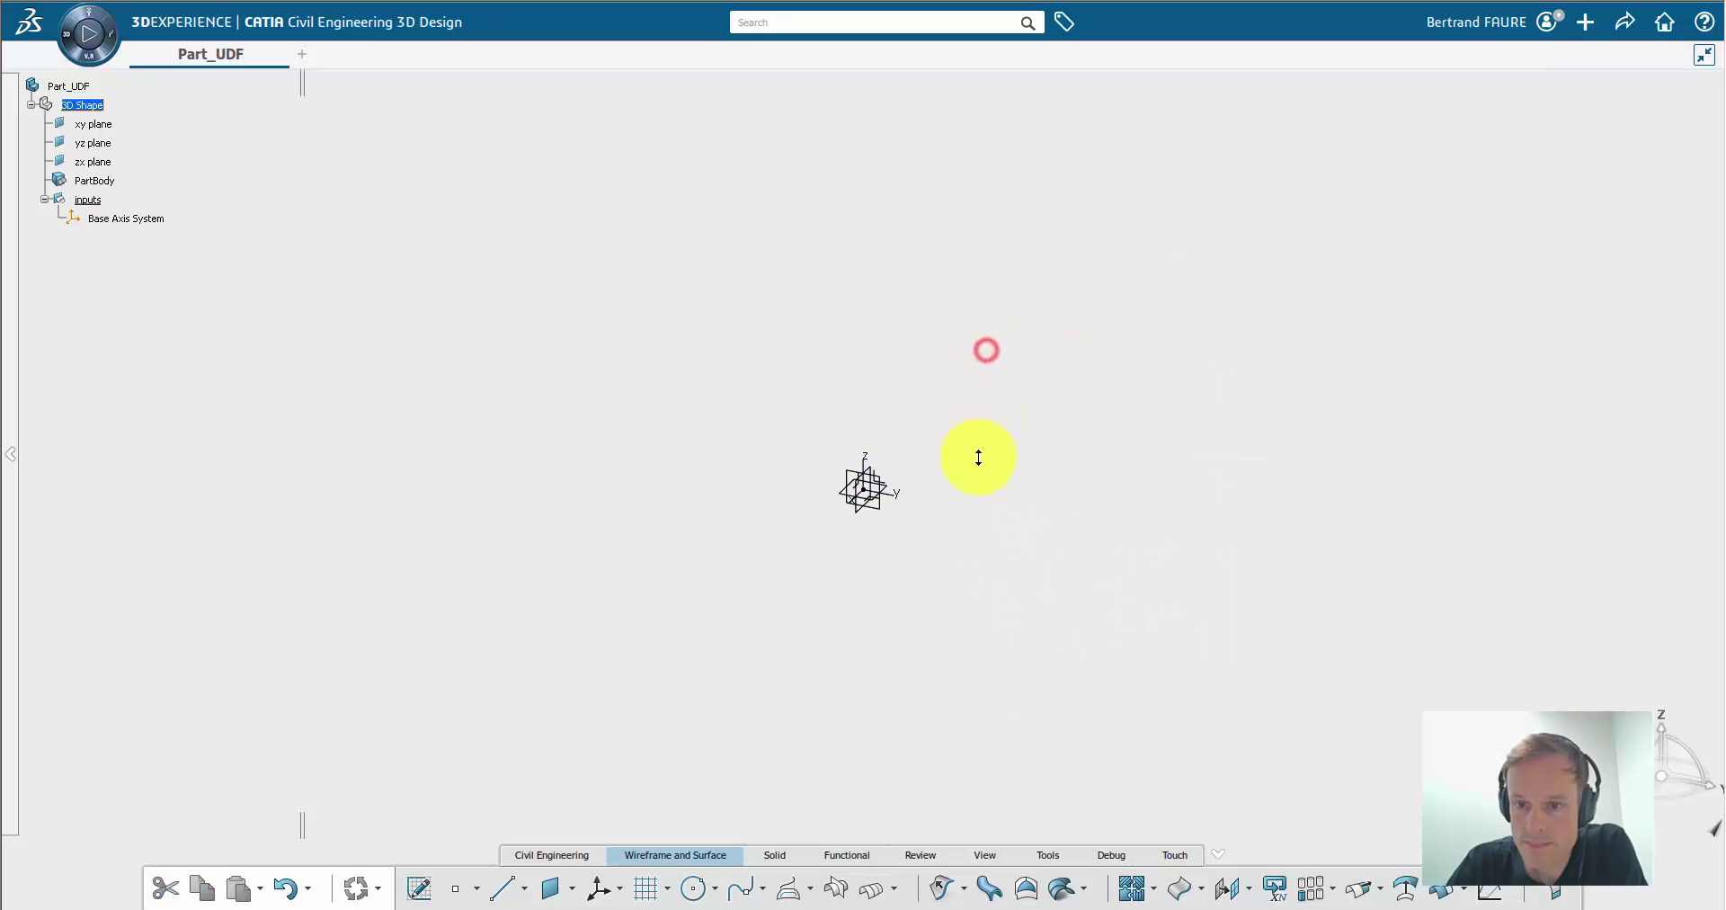
Step: Create three points: zx plane at H -16.712m, V 8.873m, one on yz plane, one on zx plane
click(455, 889)
click(856, 503)
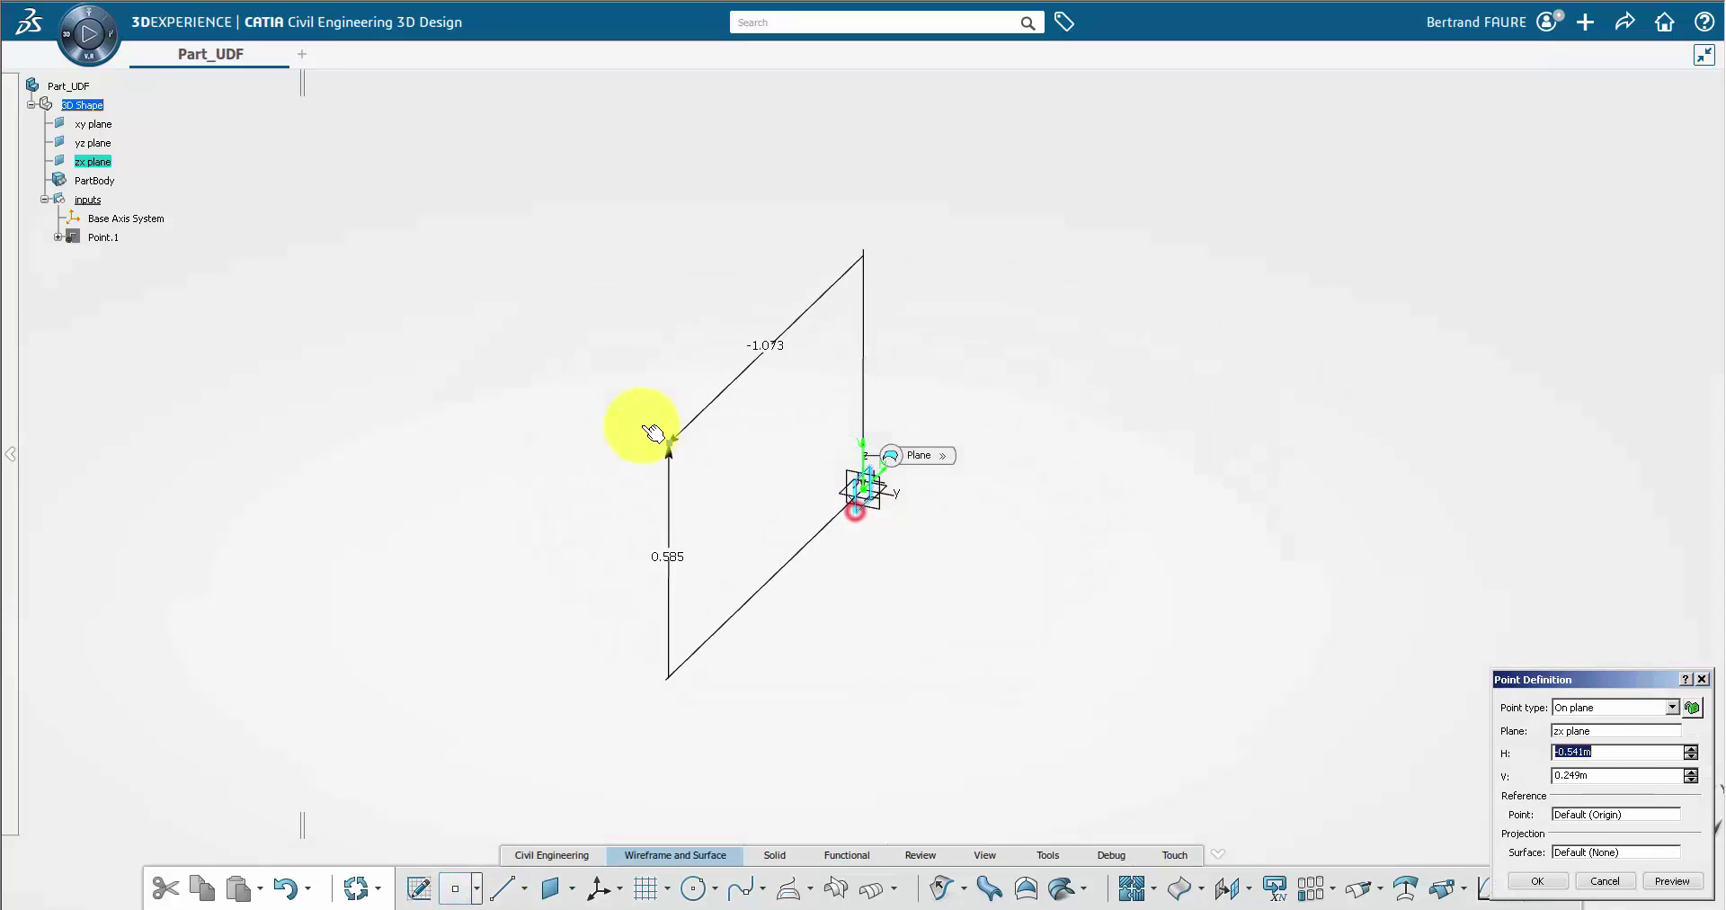
click(601, 357)
click(653, 447)
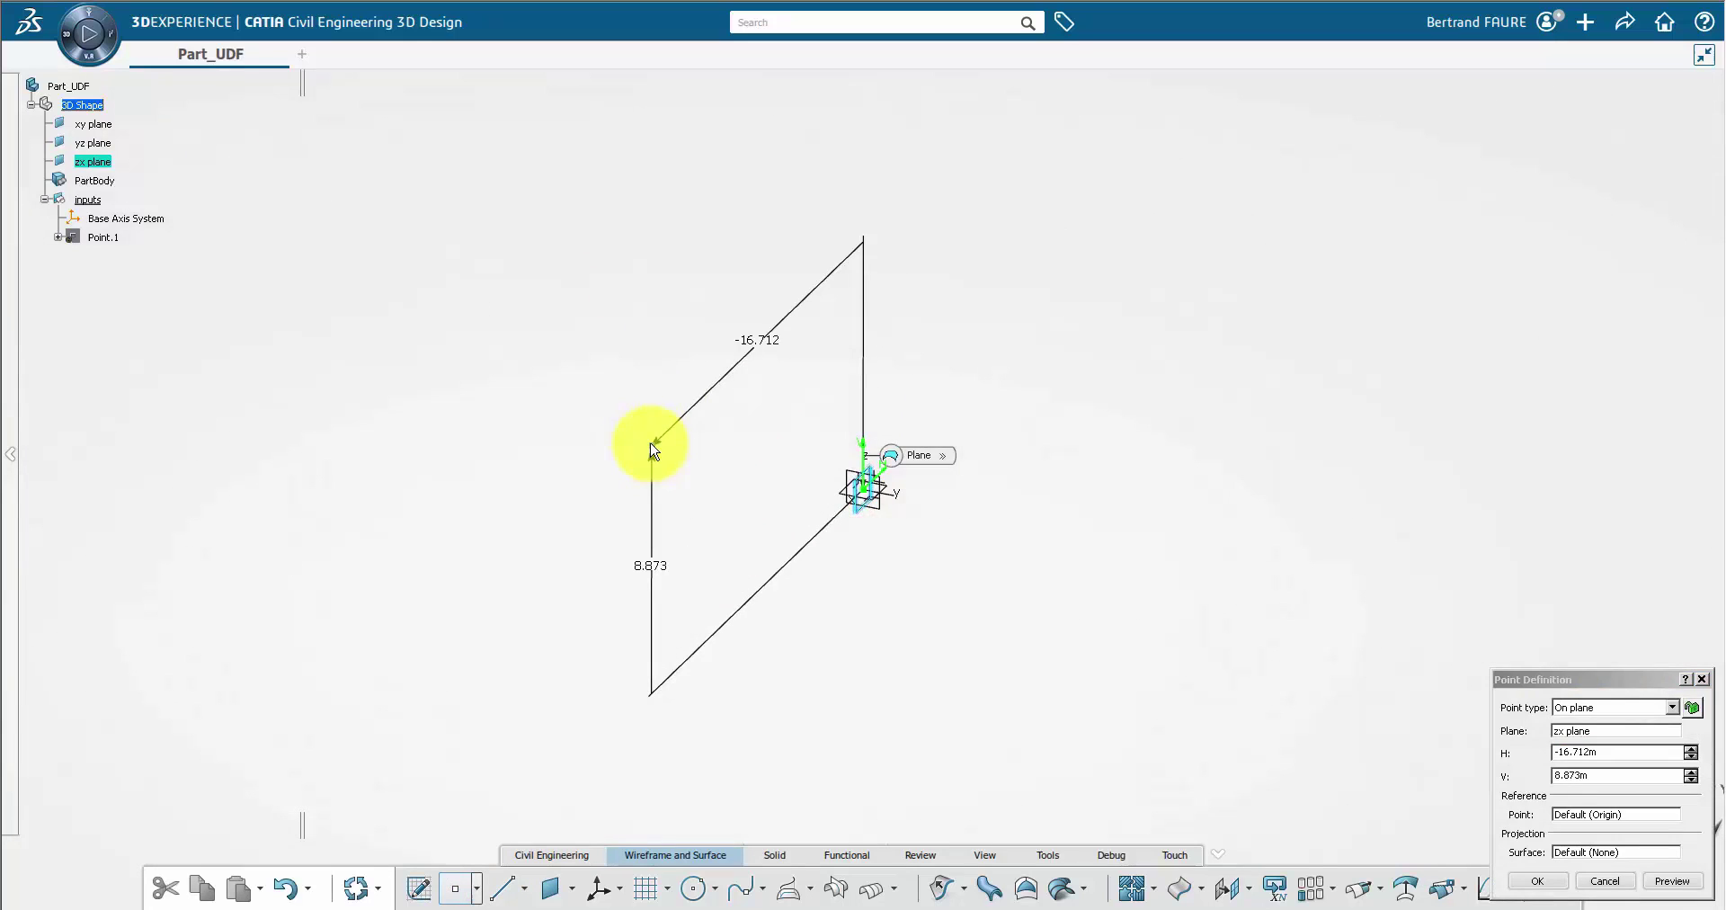
key(Return)
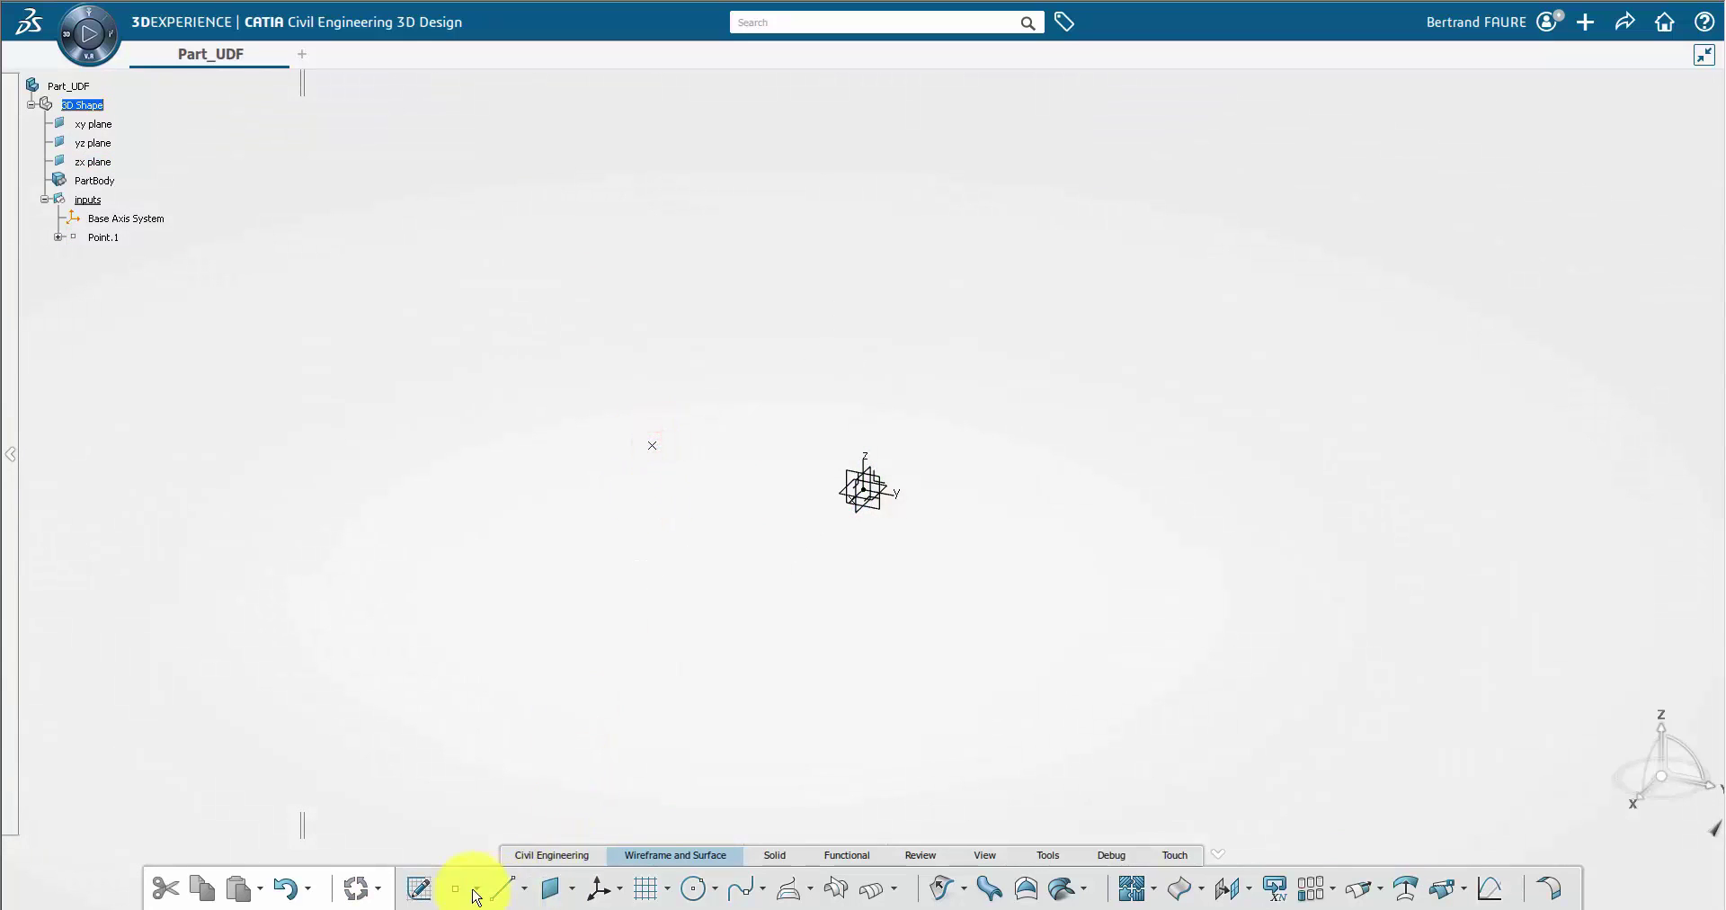
click(455, 888)
click(879, 496)
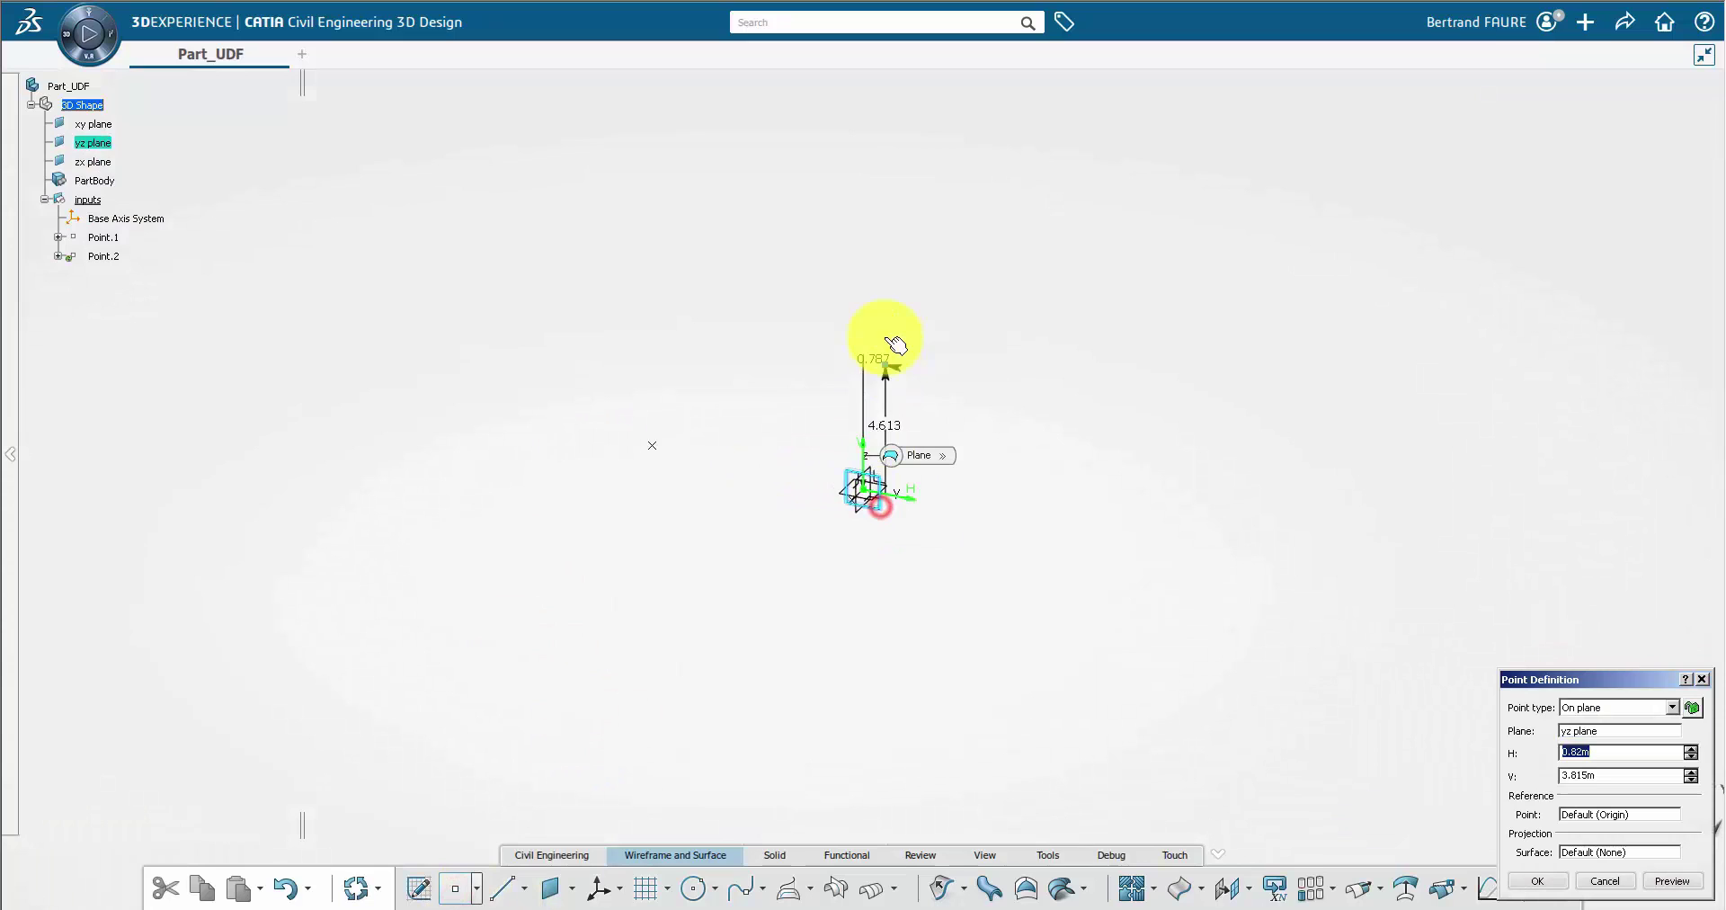
click(886, 296)
key(Return)
click(455, 888)
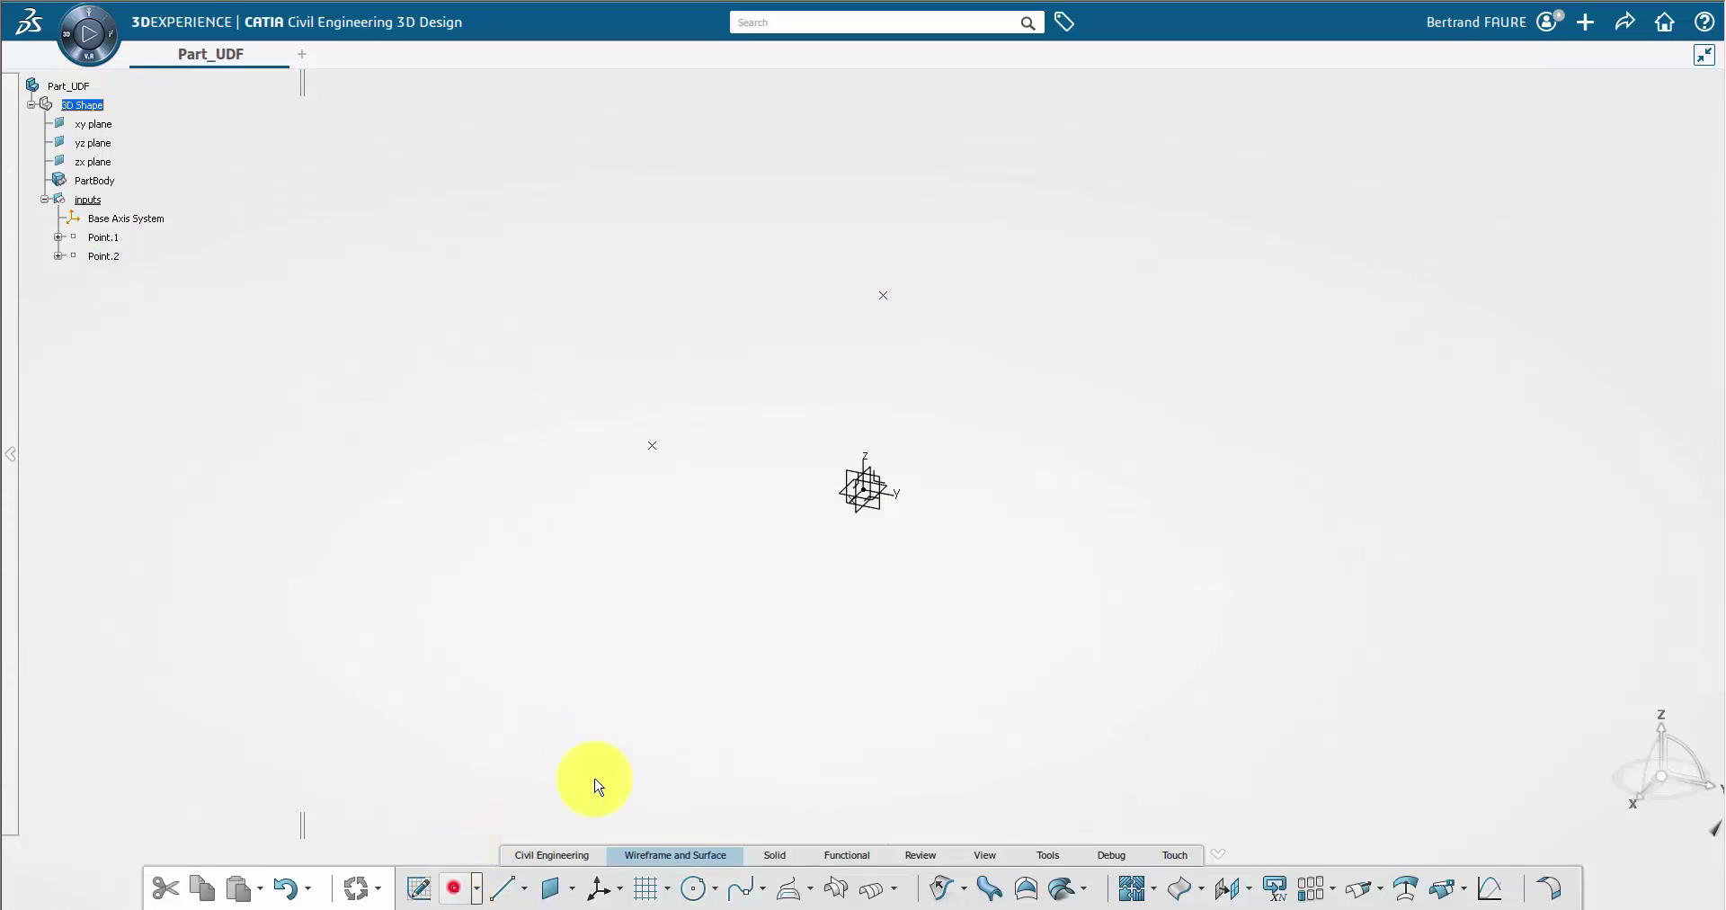
click(870, 510)
click(1007, 101)
key(Return)
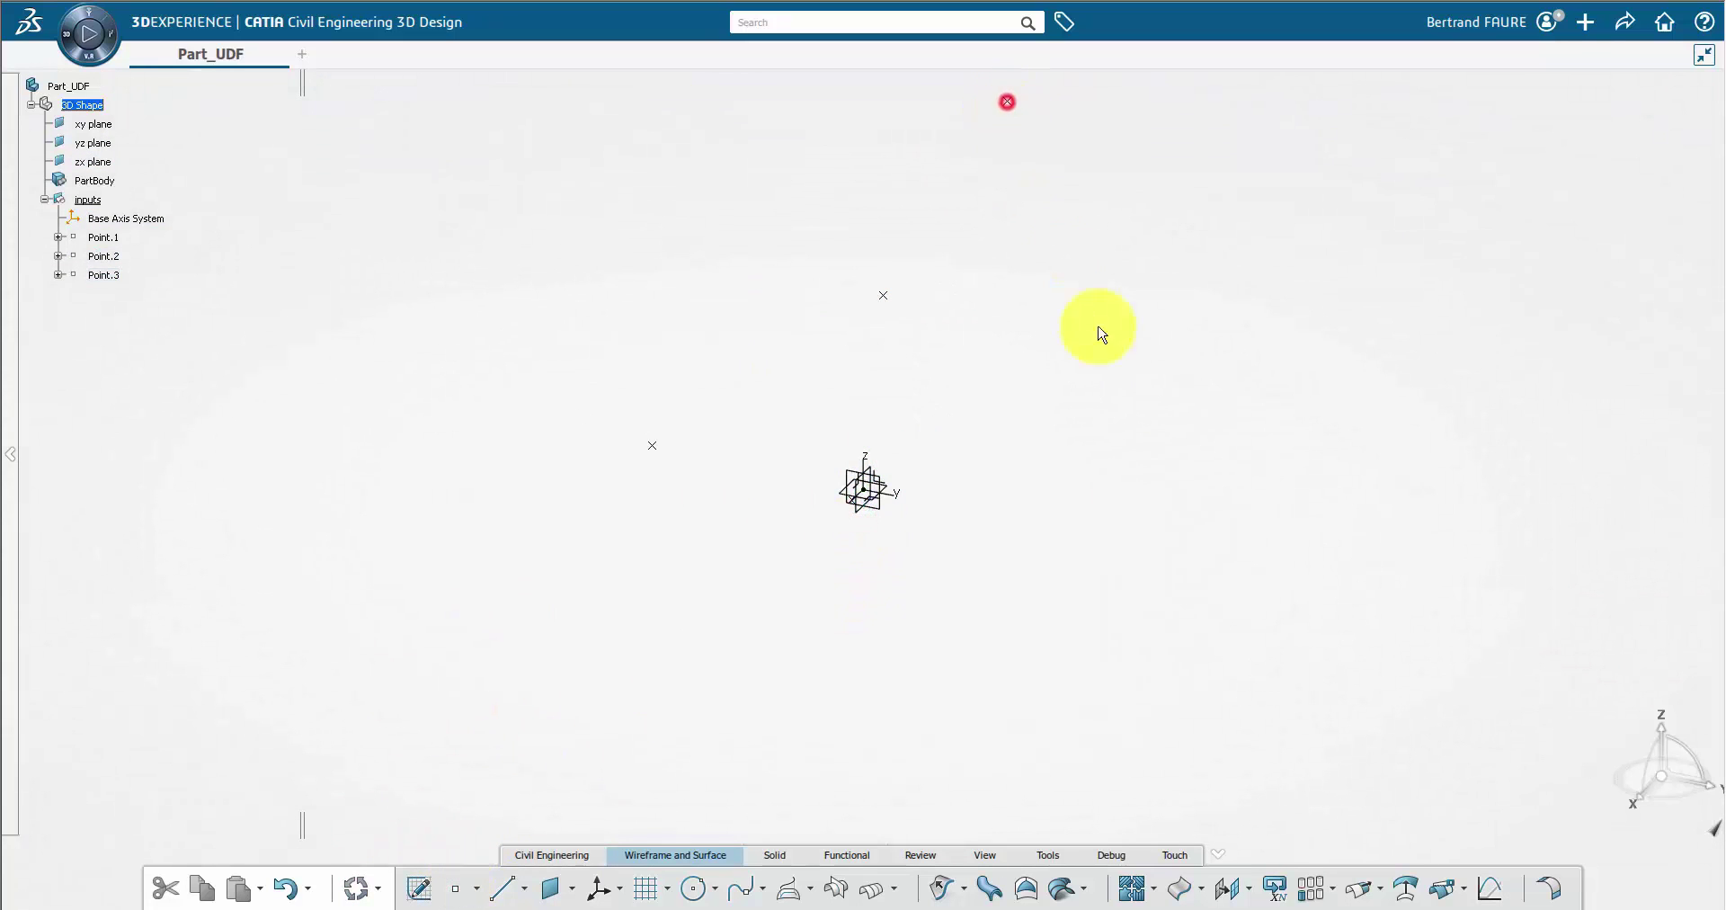
Step: Create Spline.1 passing through Point.1, Point.2 and Point.3
click(746, 888)
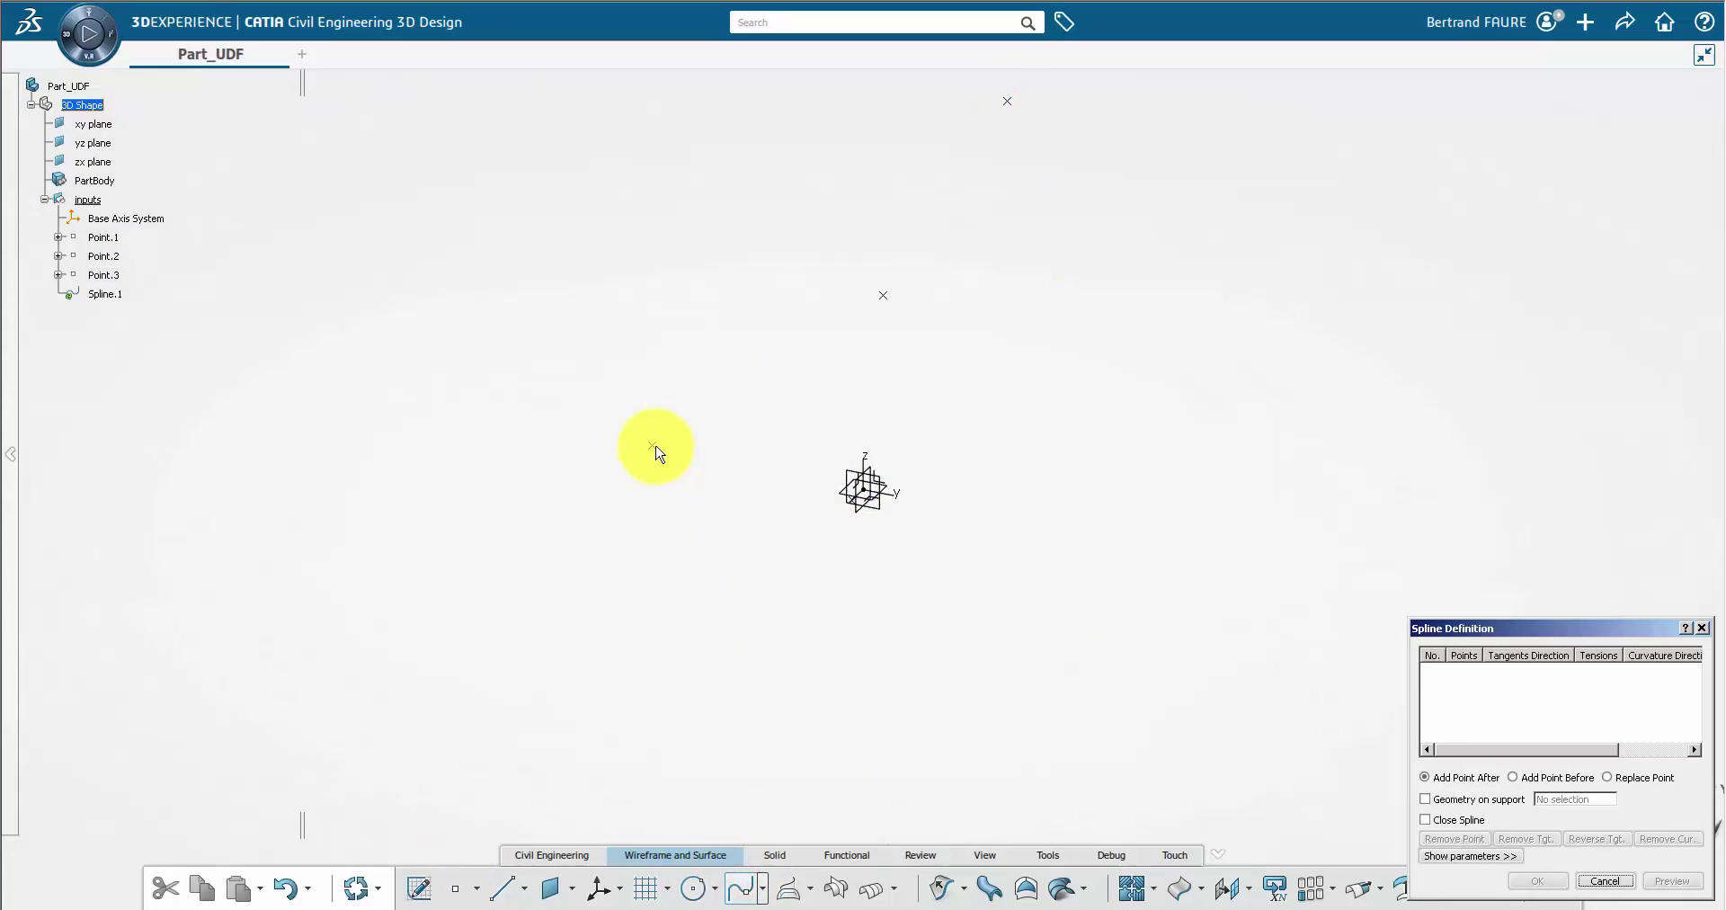
click(653, 446)
click(883, 296)
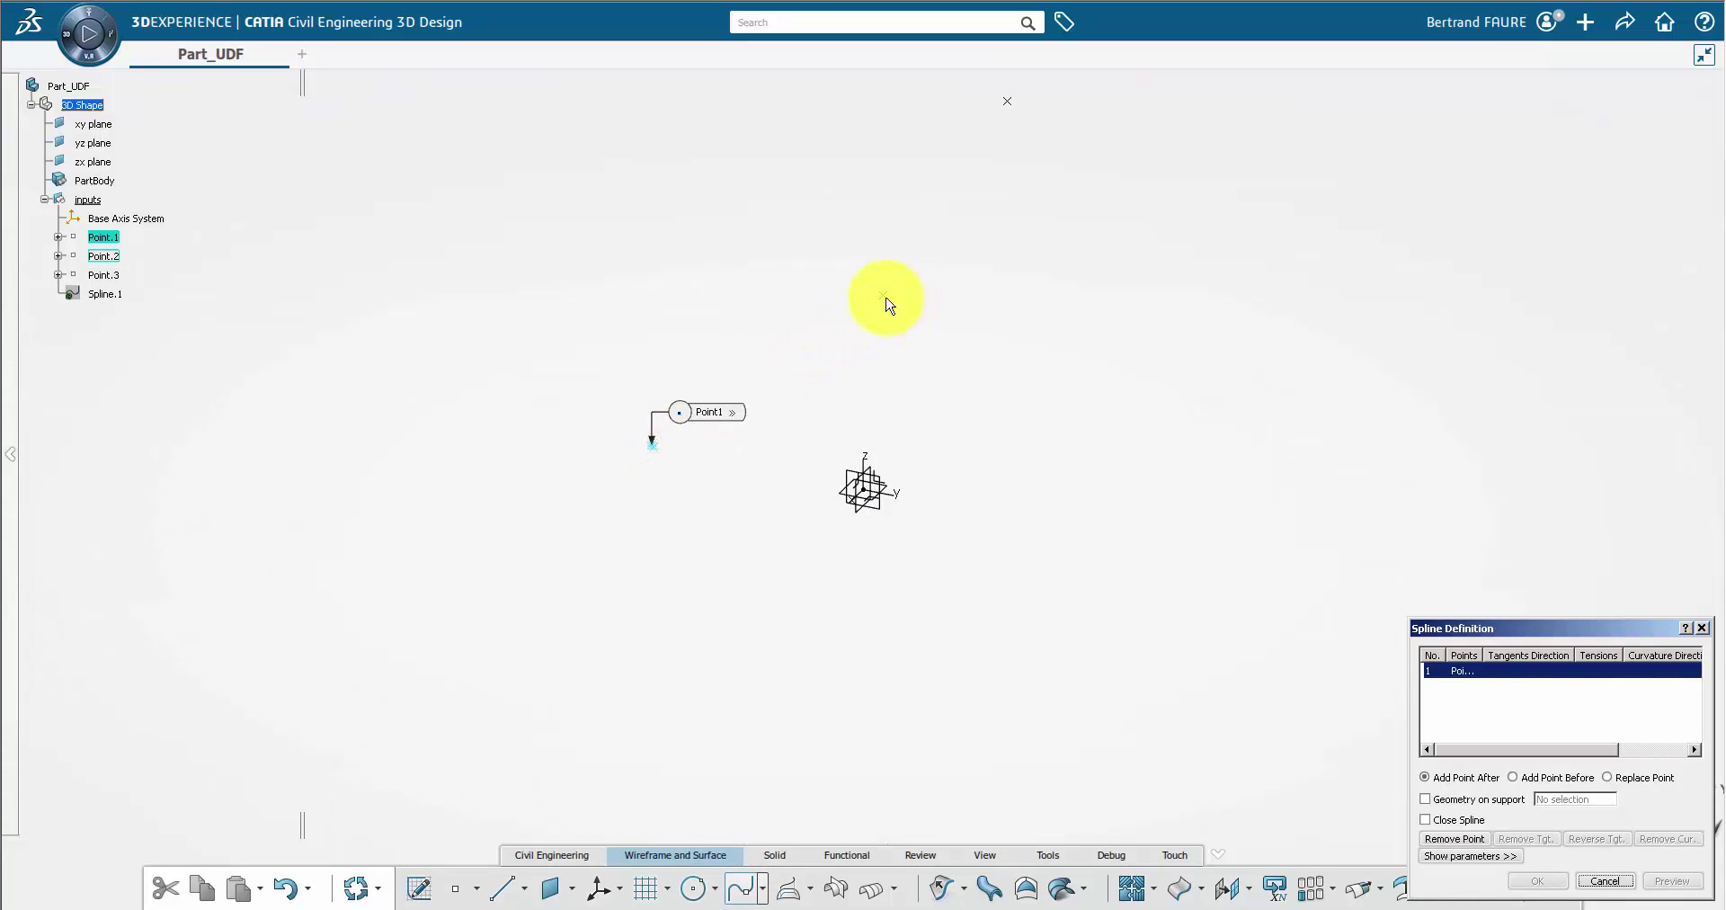
click(1006, 101)
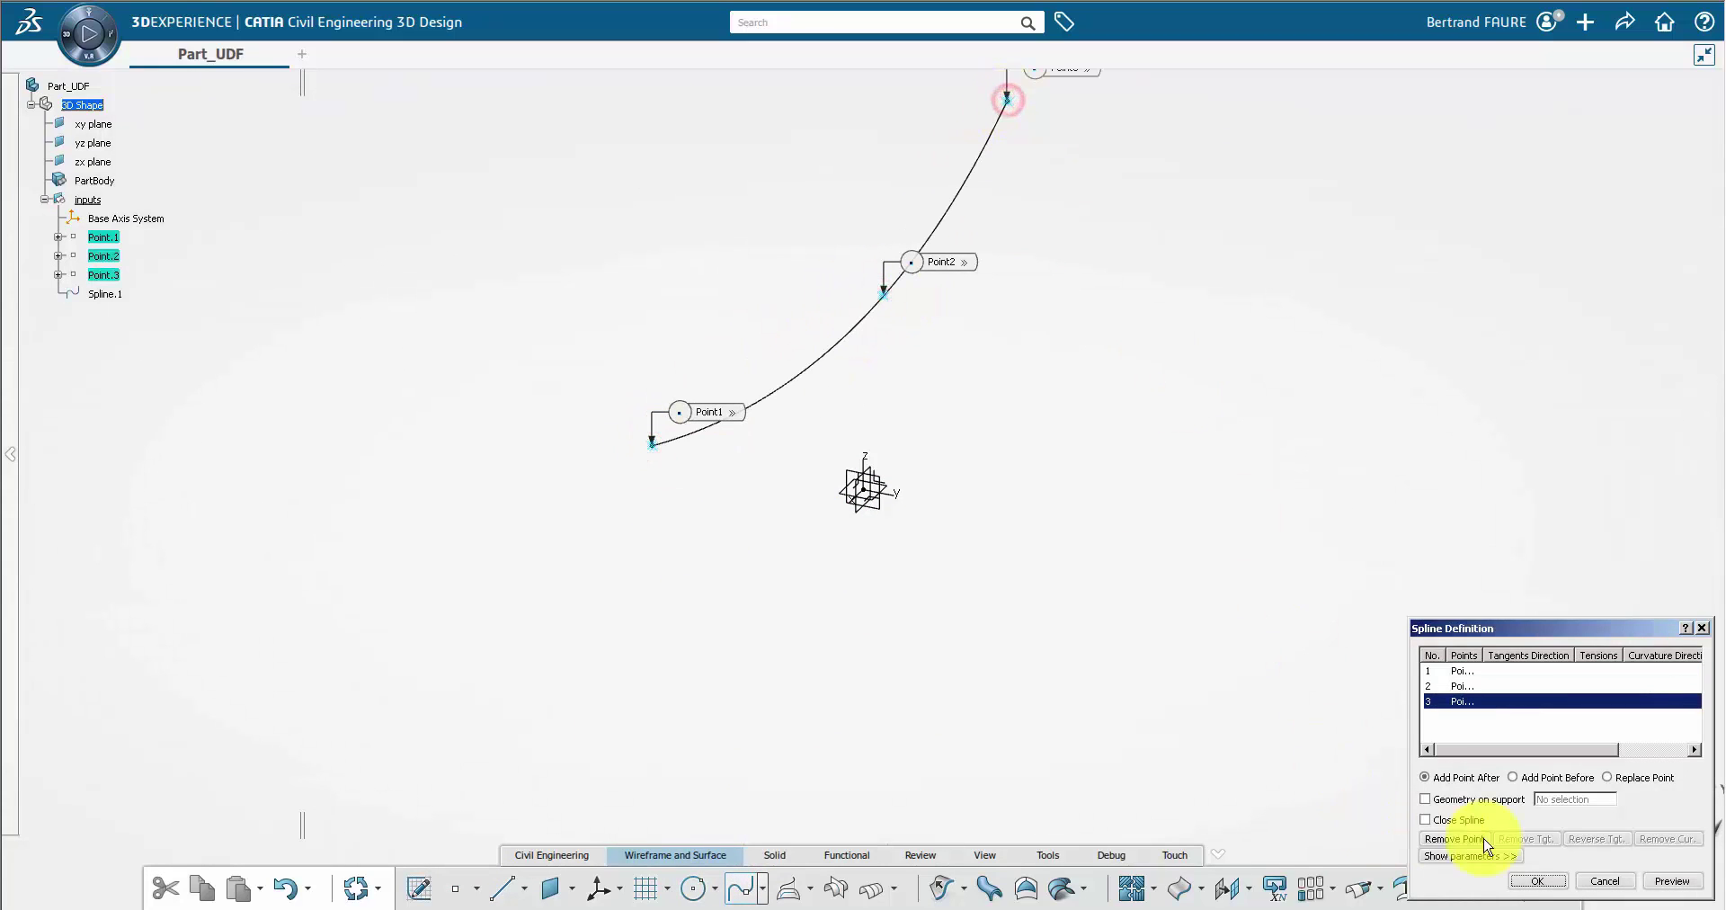
click(1539, 881)
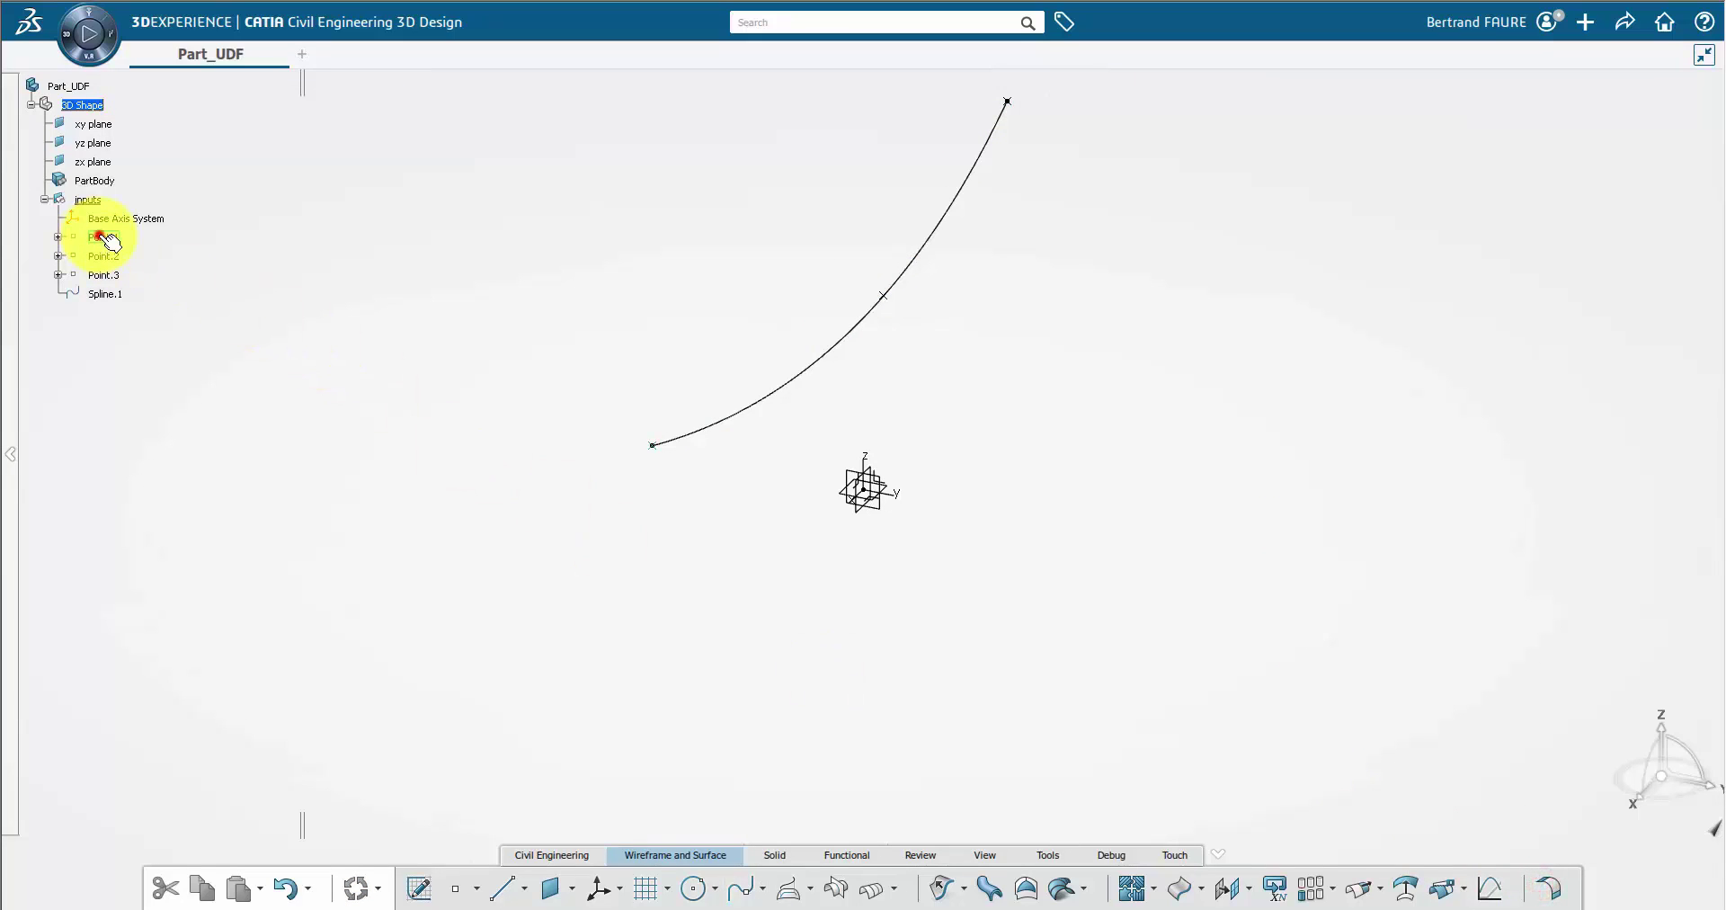
Step: Hide the three construction points Point.1 to Point.3
shift+click(101, 274)
right_click(106, 274)
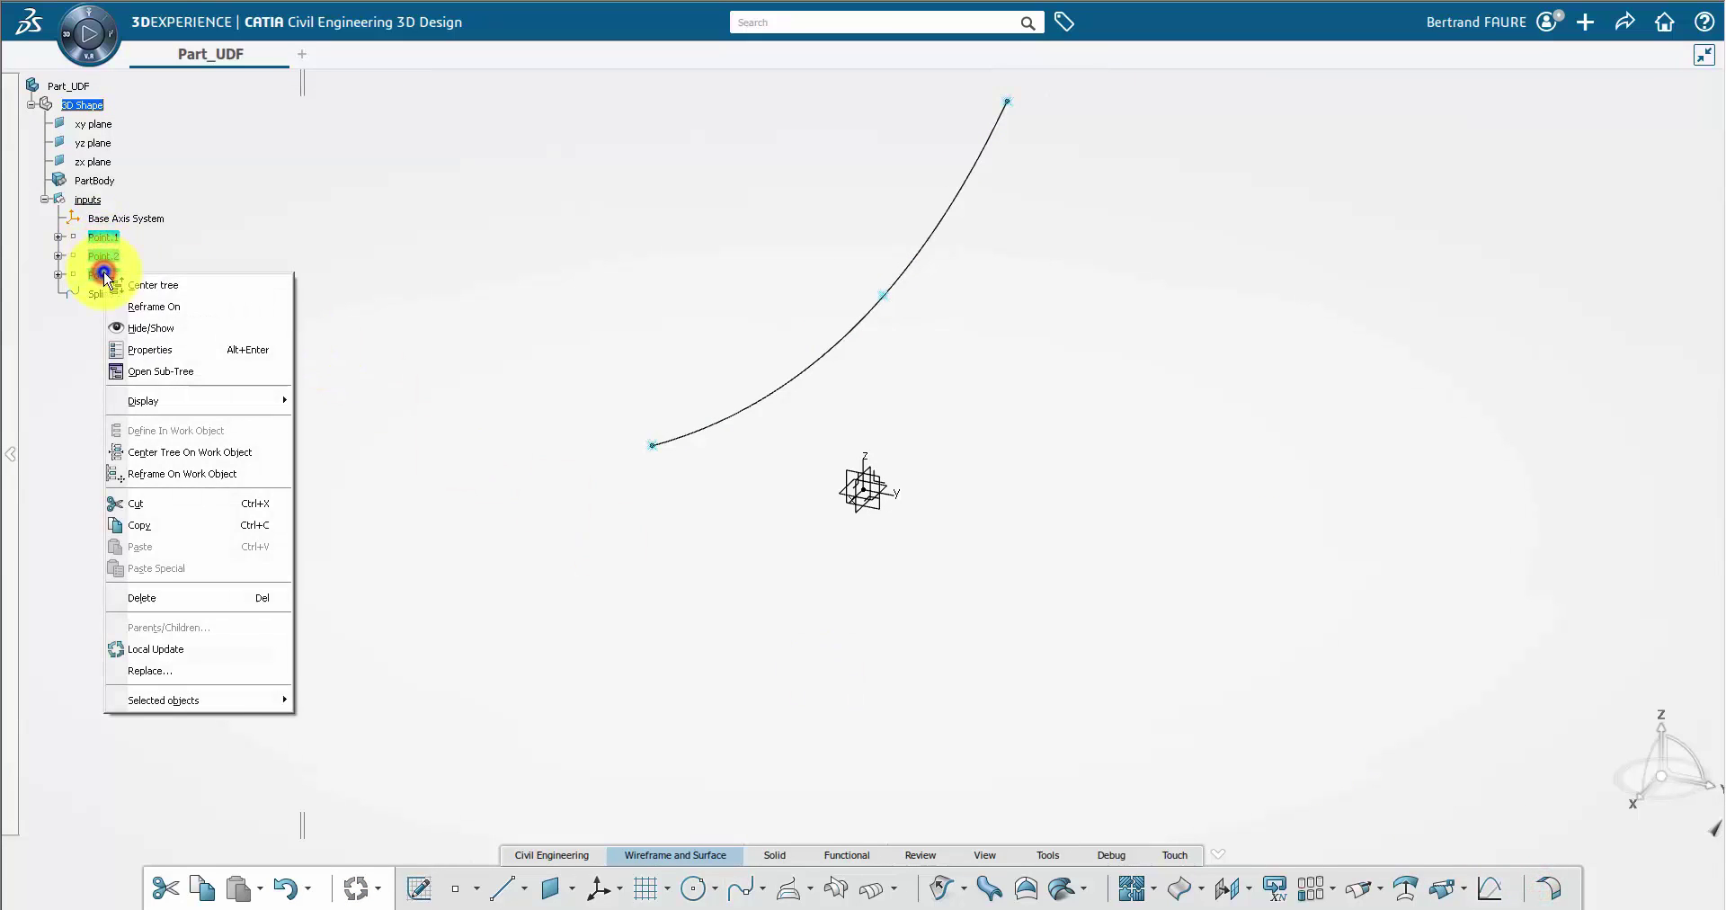
click(149, 329)
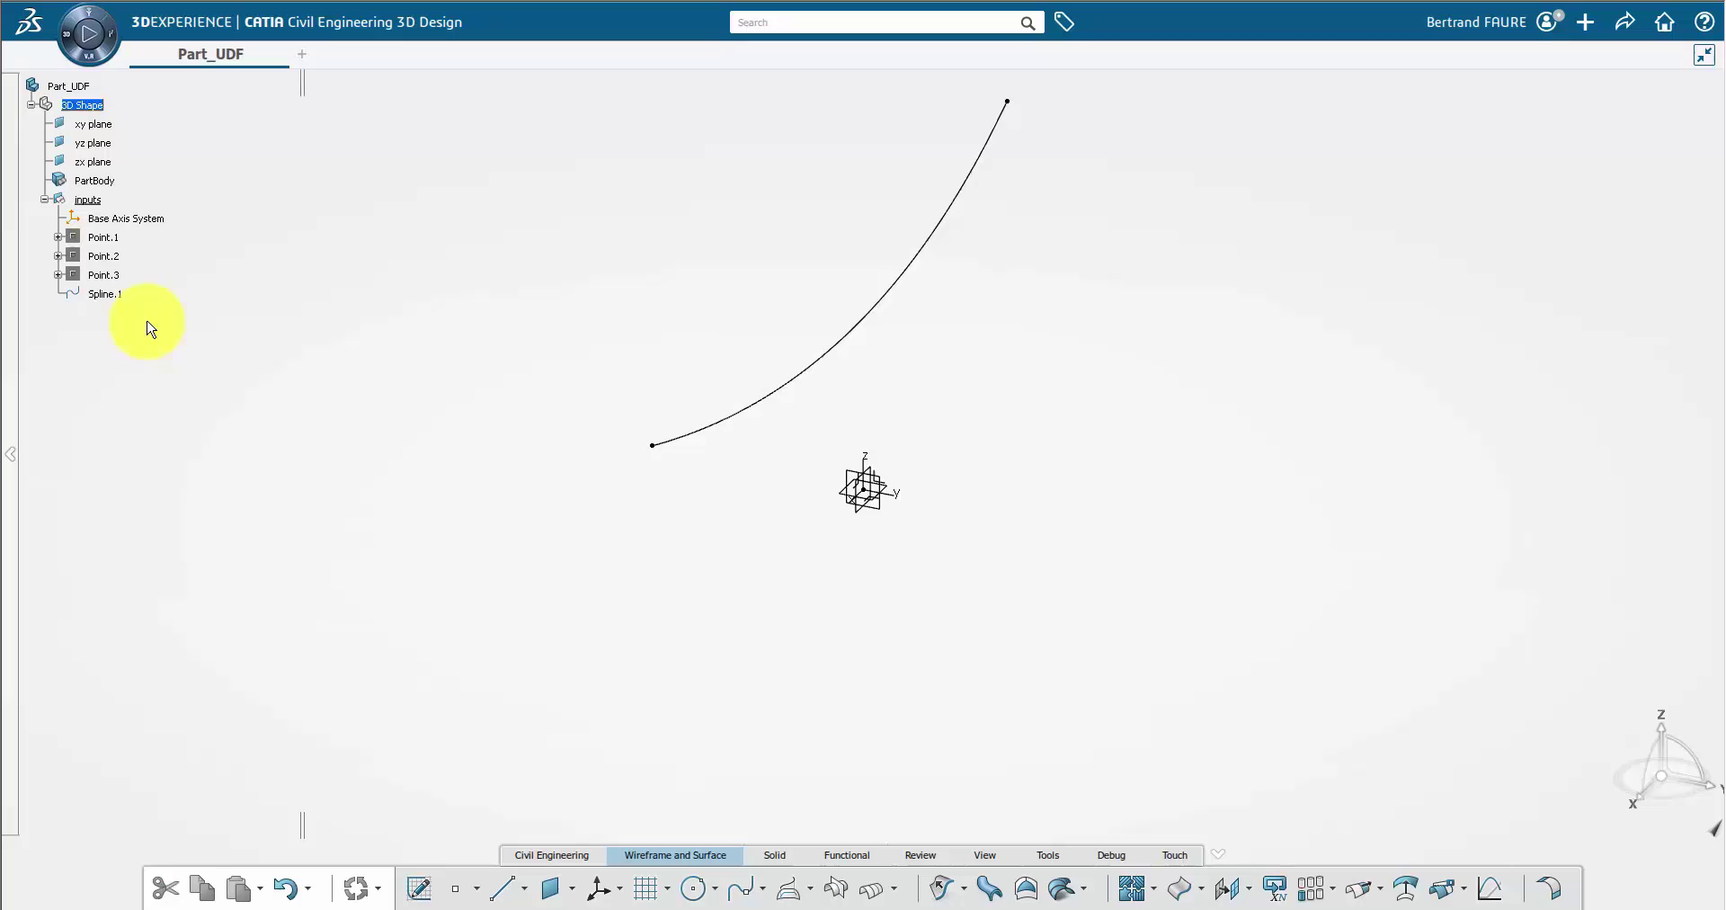
right_click(99, 106)
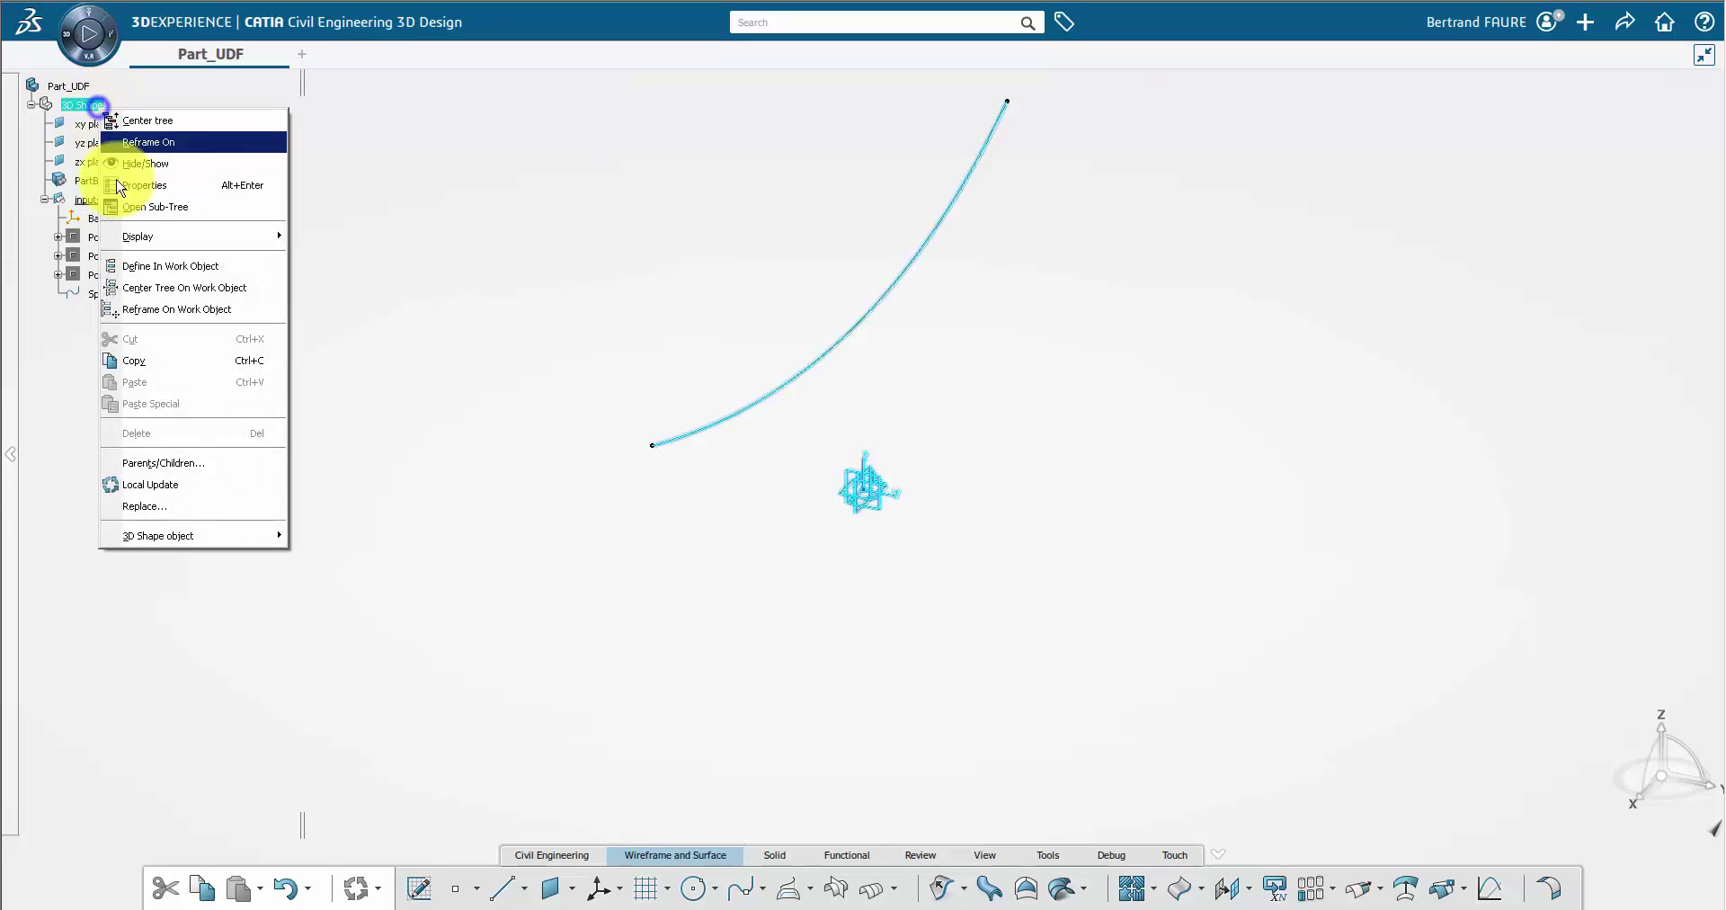
Step: Insert a geometrical set named UDF_Definition under 3D Shape
mouse_move(170, 532)
click(347, 597)
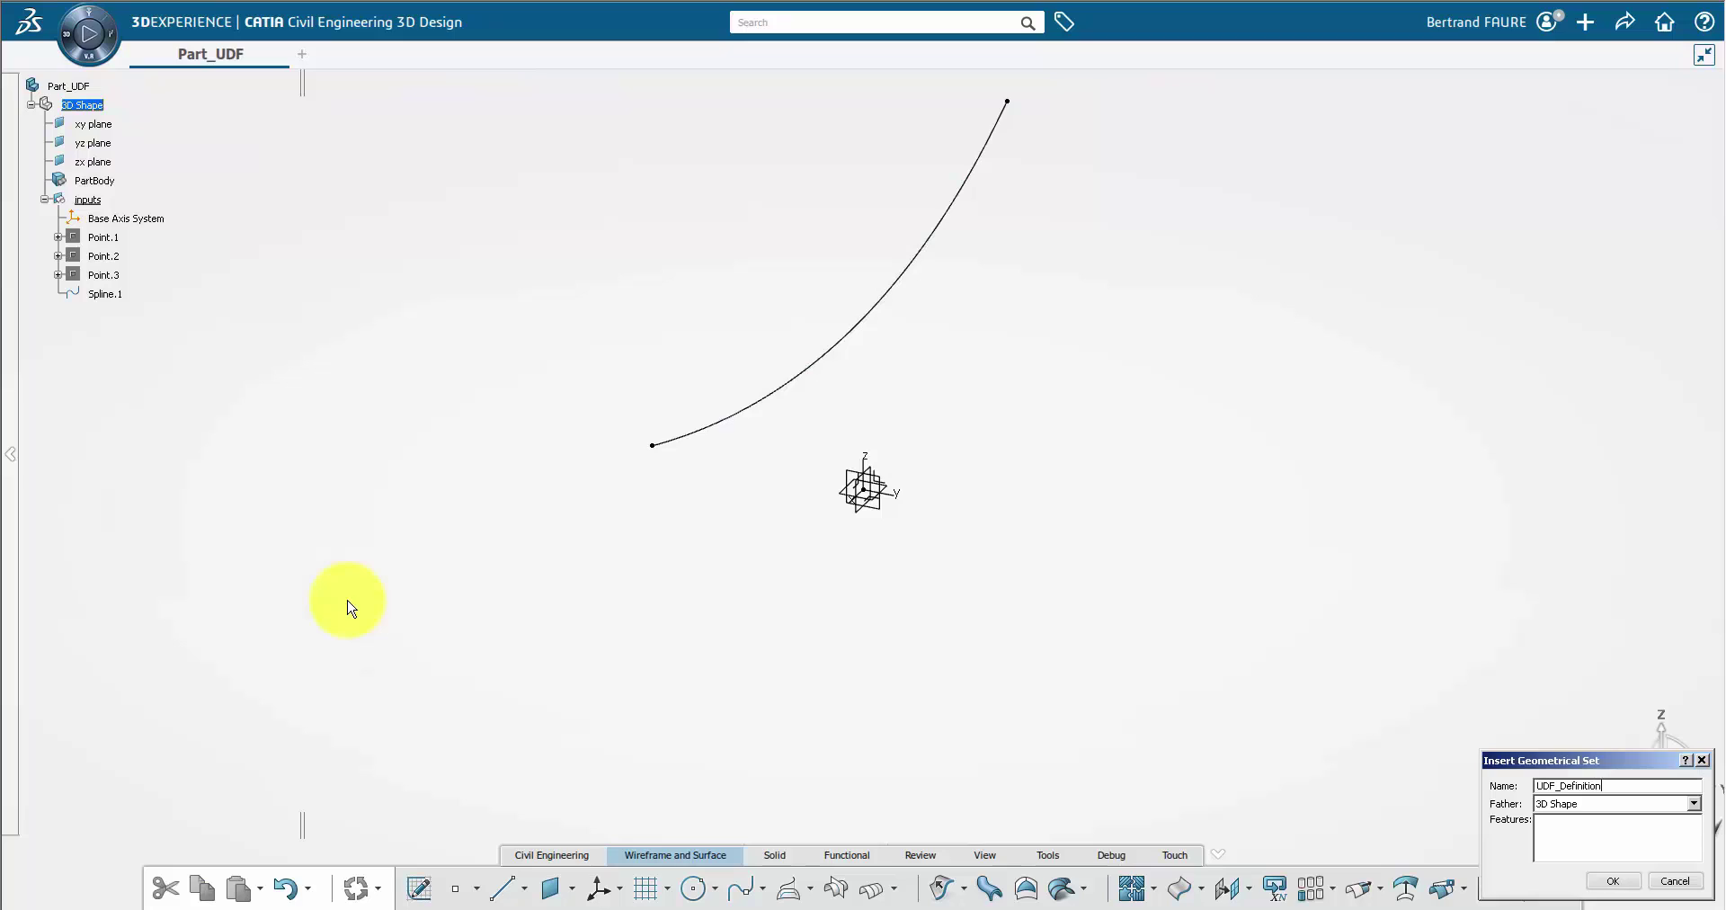
key(Return)
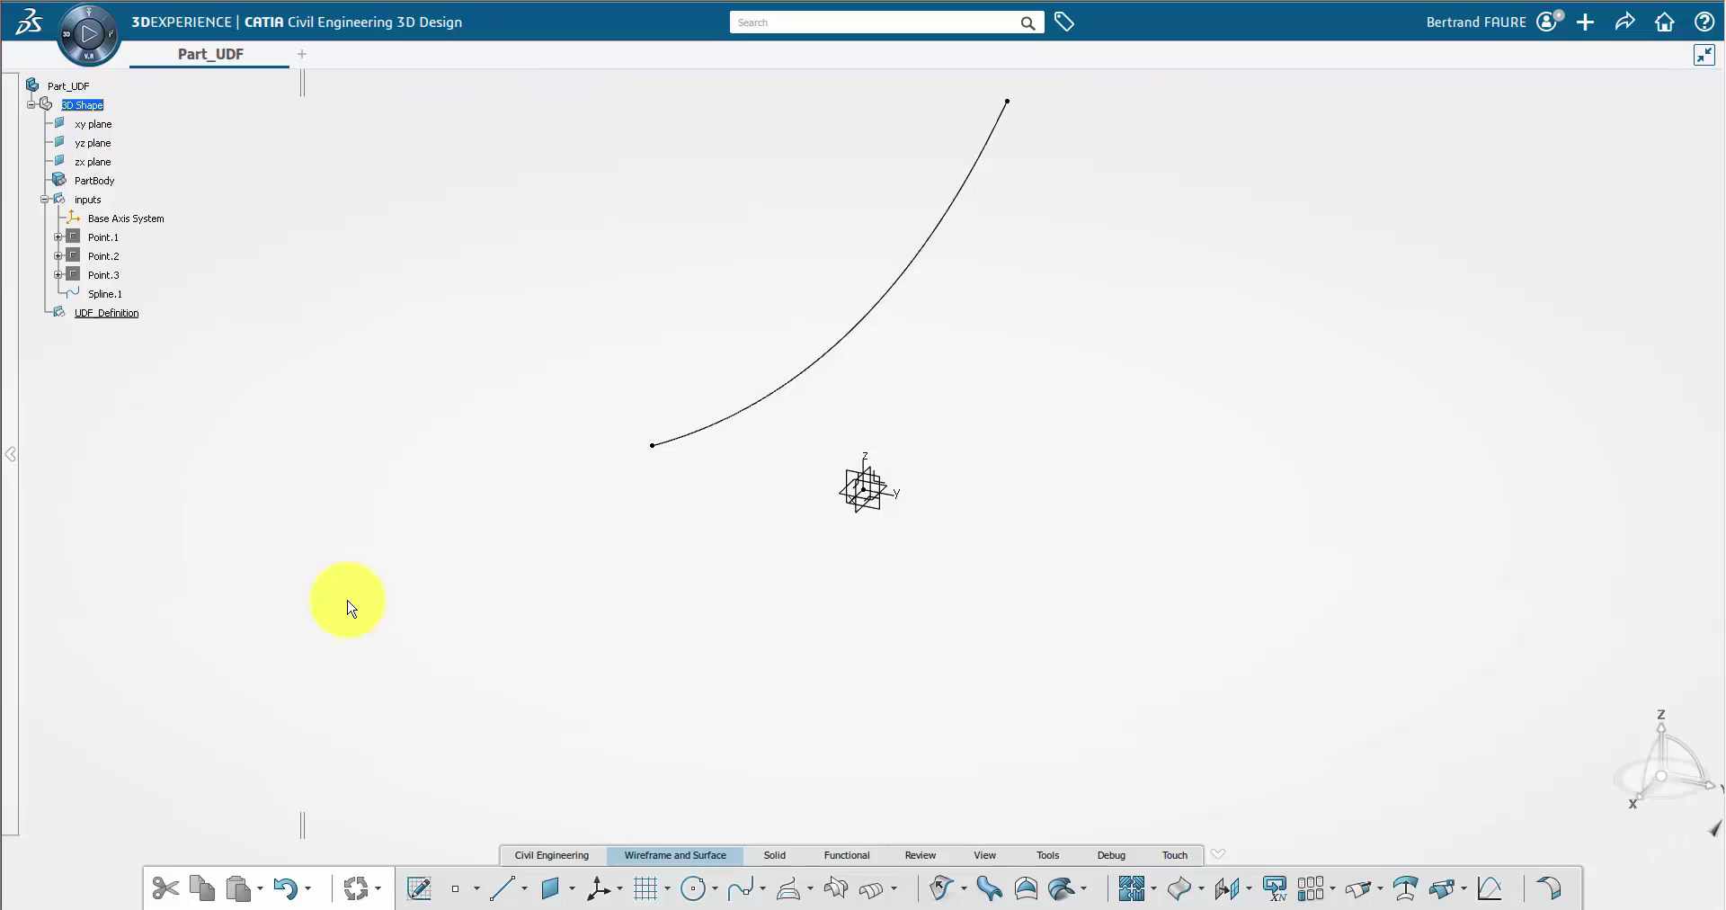
Step: Create an Axis System parameter with a formula equal to Base Axis System
click(1044, 856)
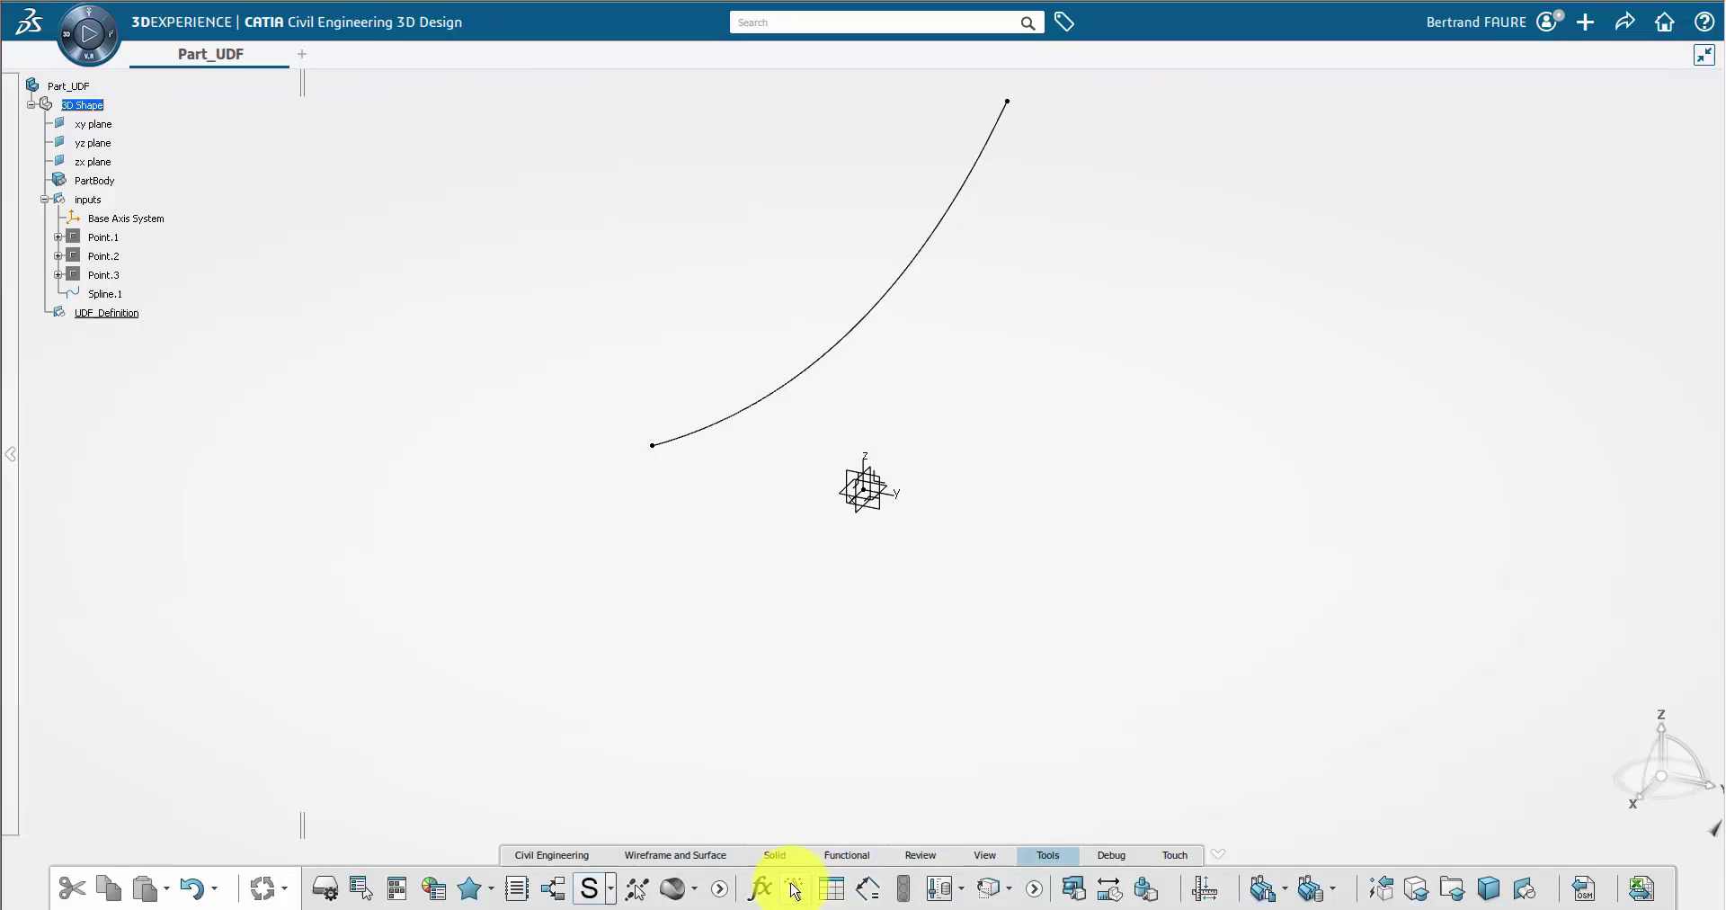
click(772, 890)
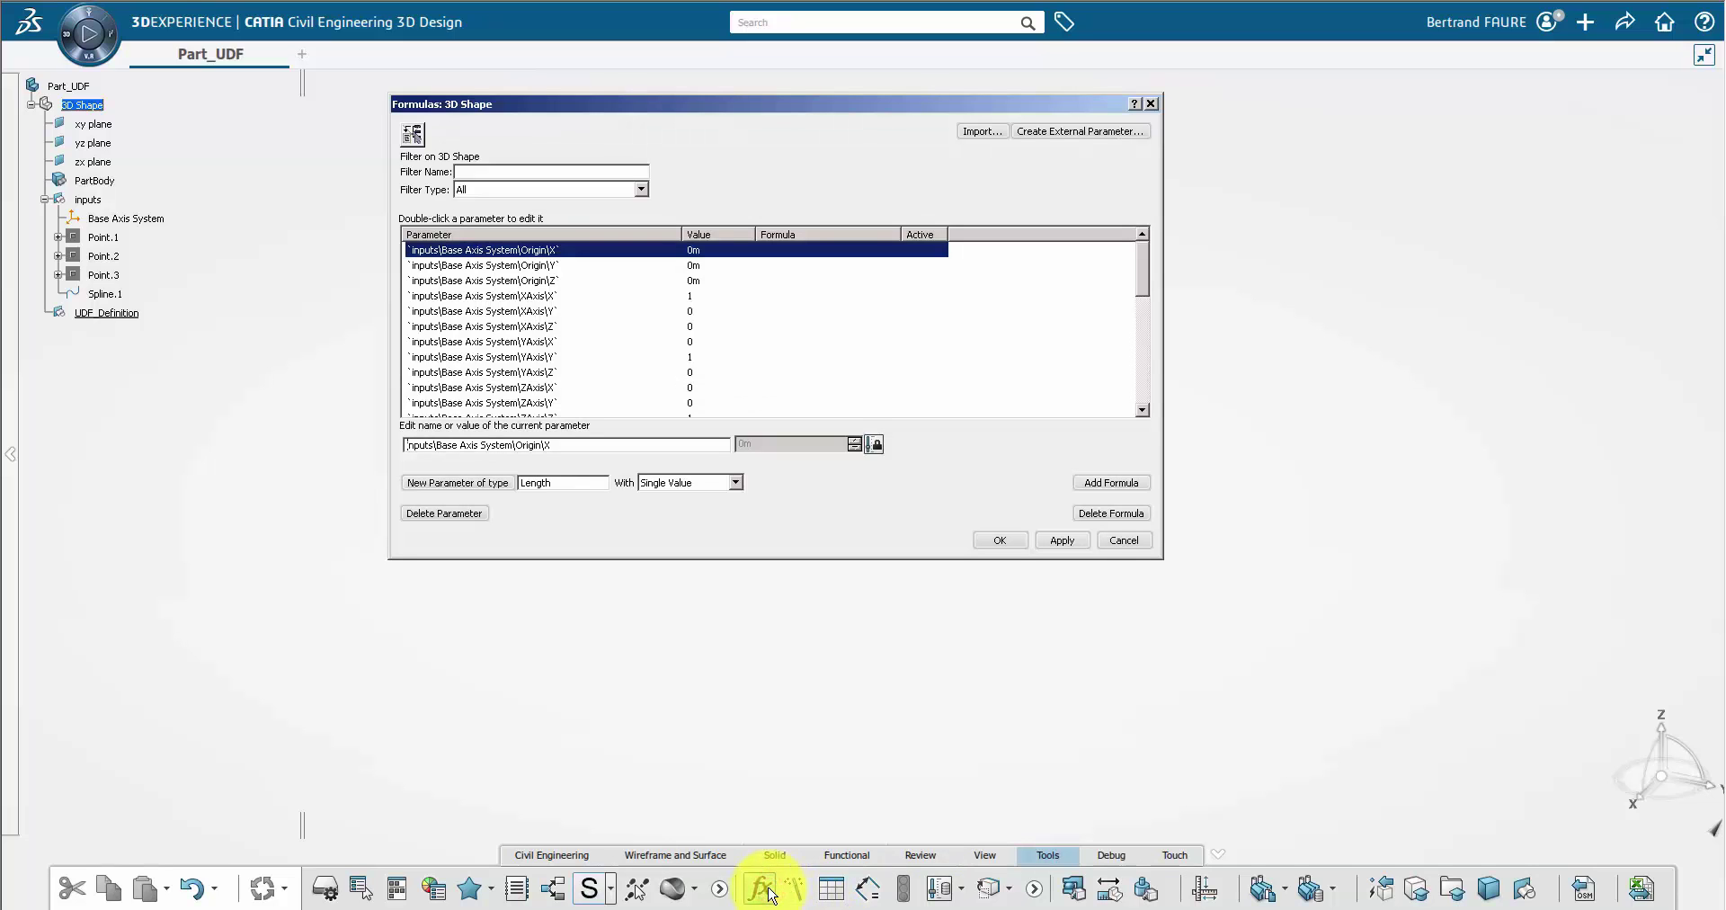
click(564, 480)
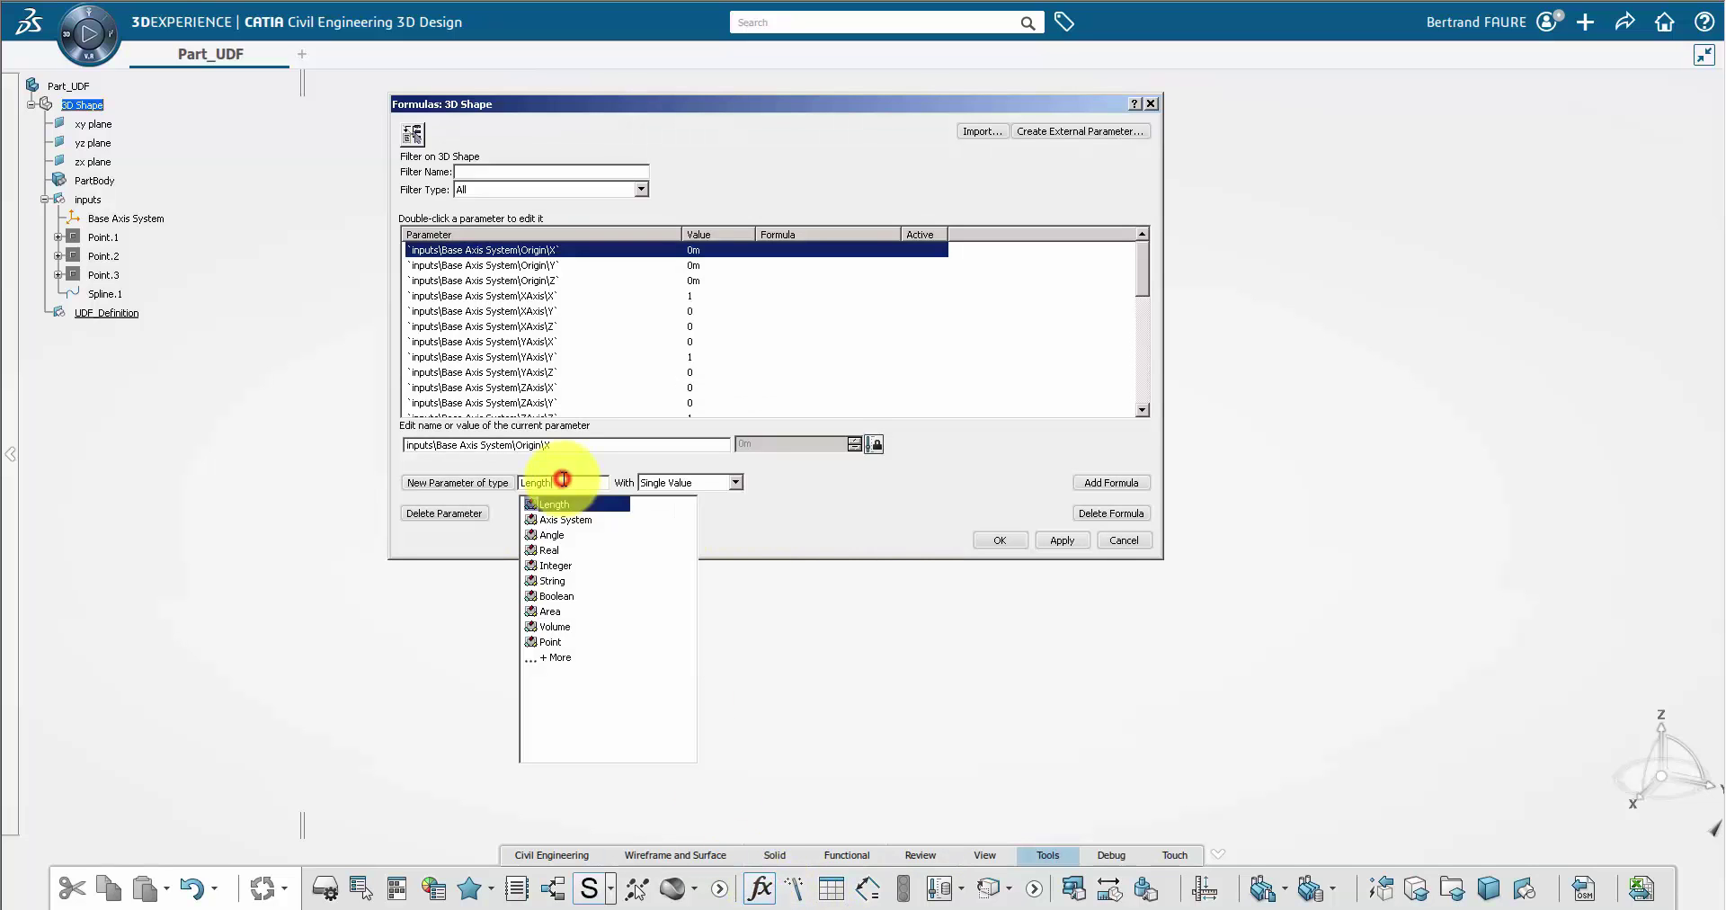
click(576, 520)
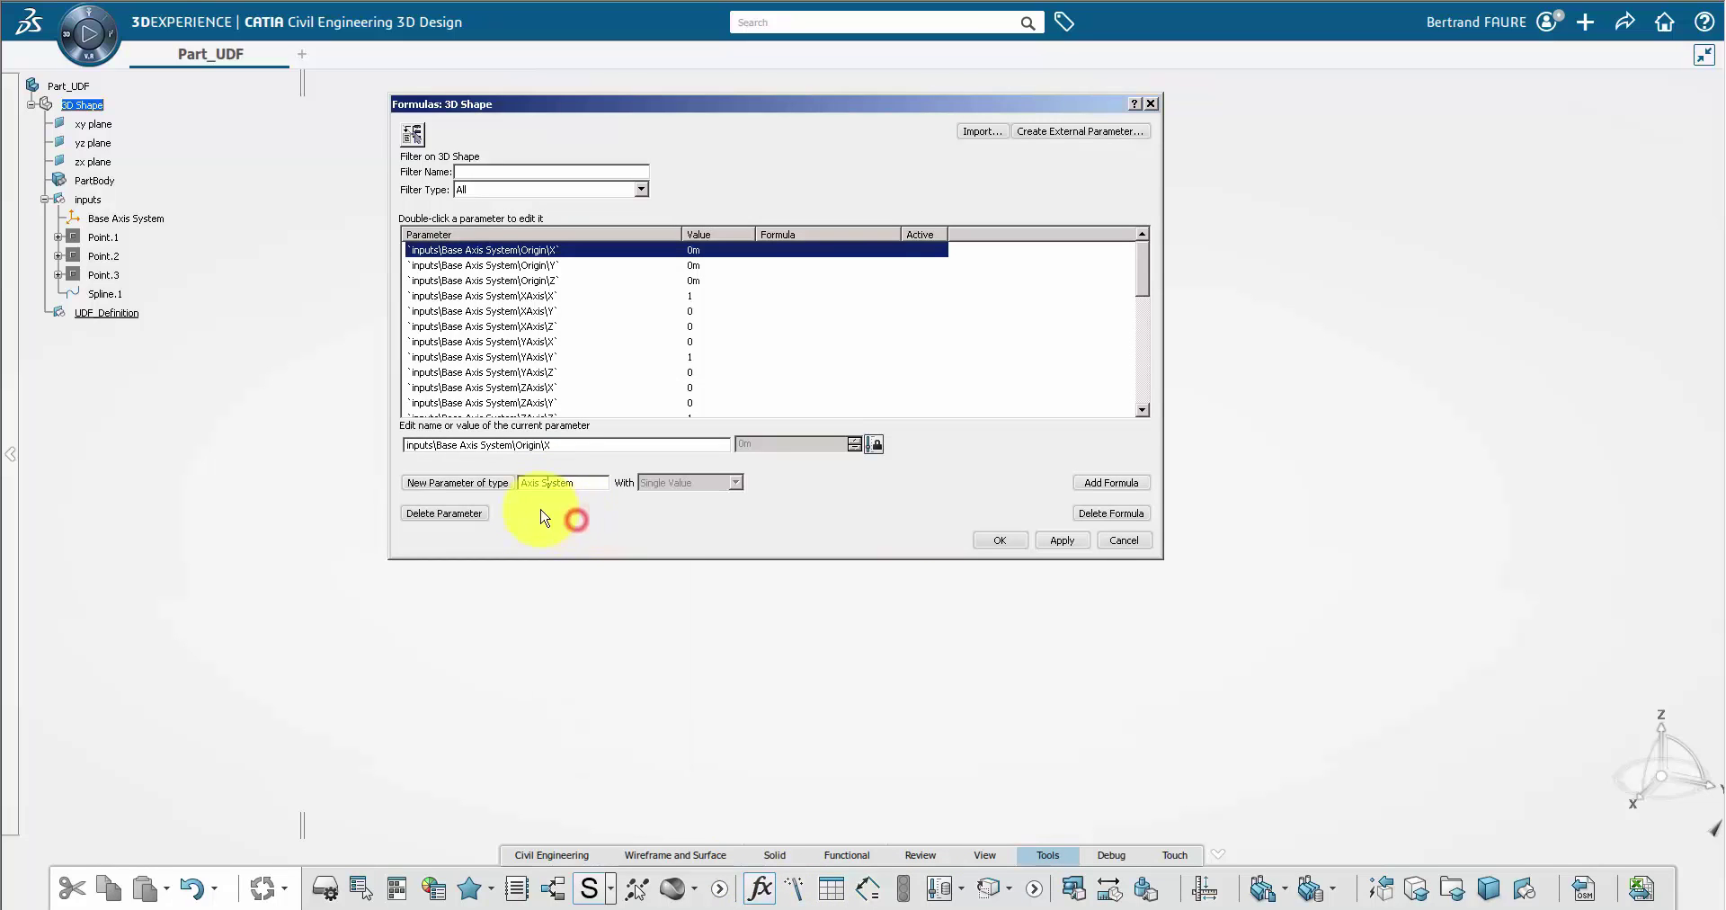
click(491, 484)
click(1101, 482)
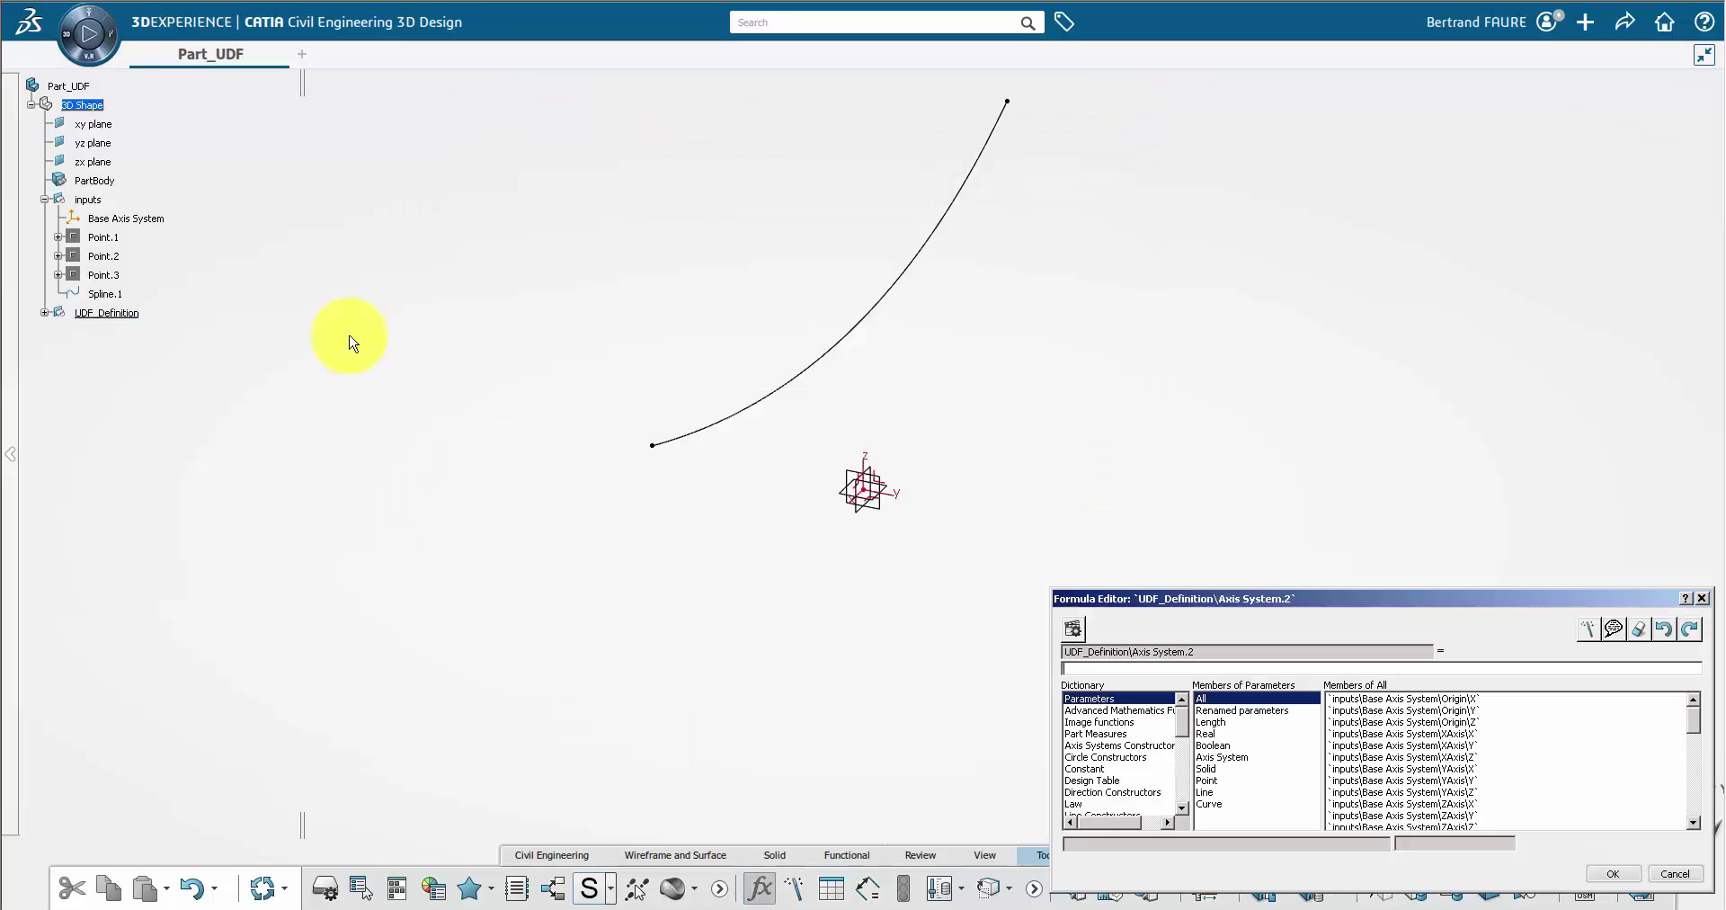
click(136, 218)
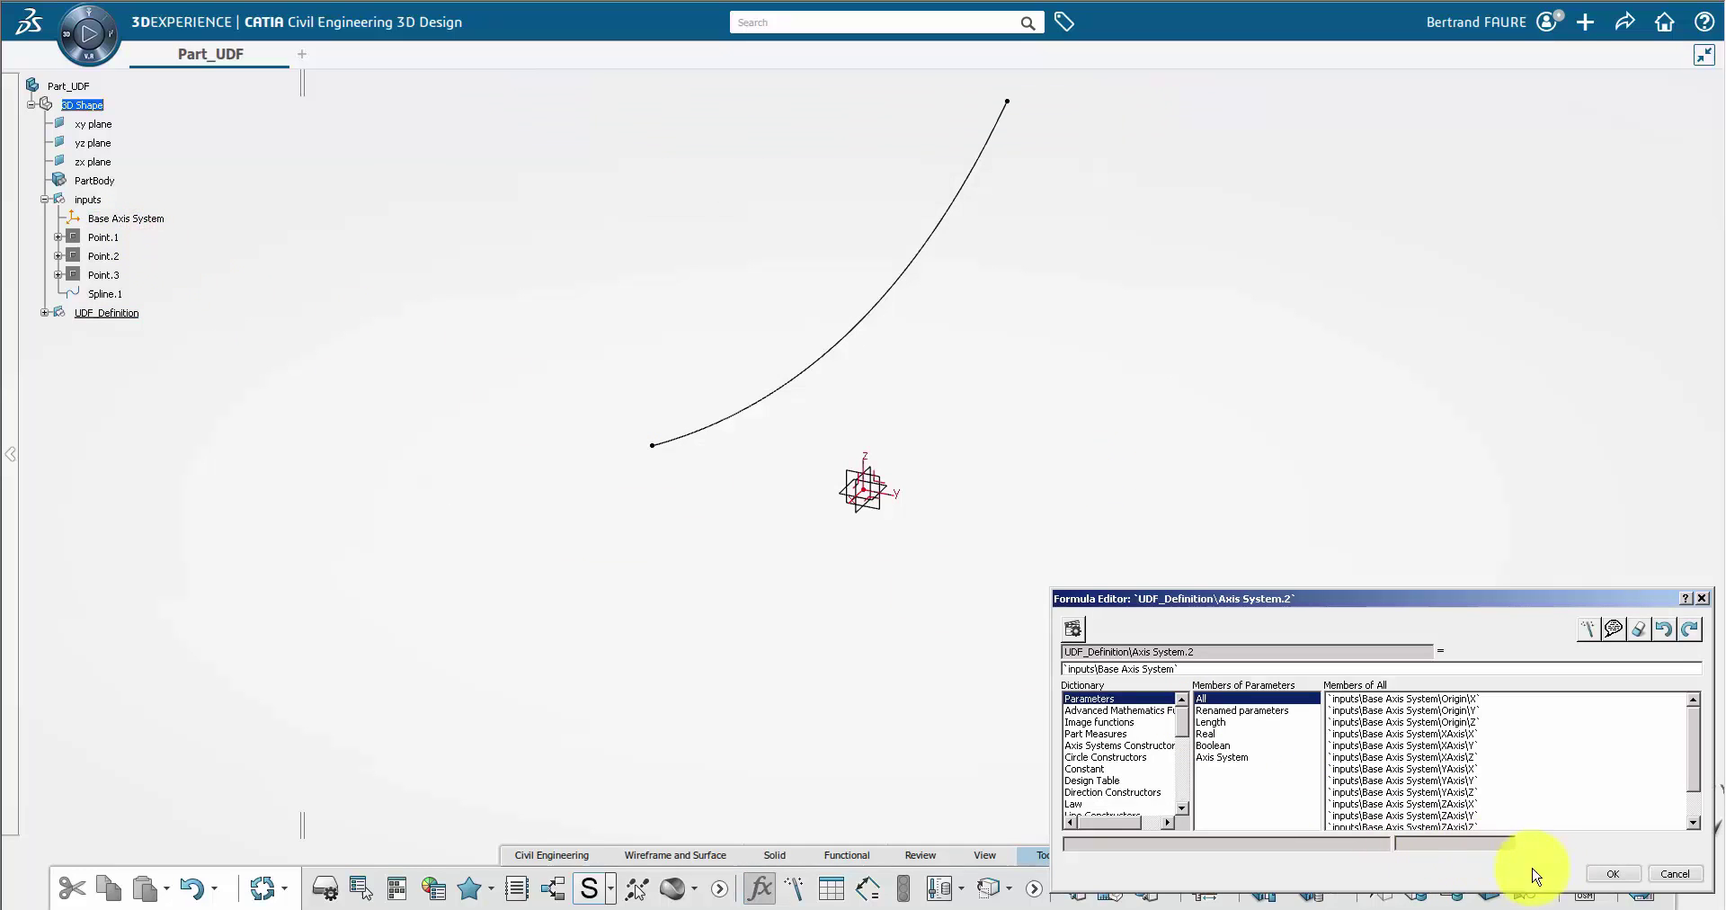
click(1613, 873)
click(930, 530)
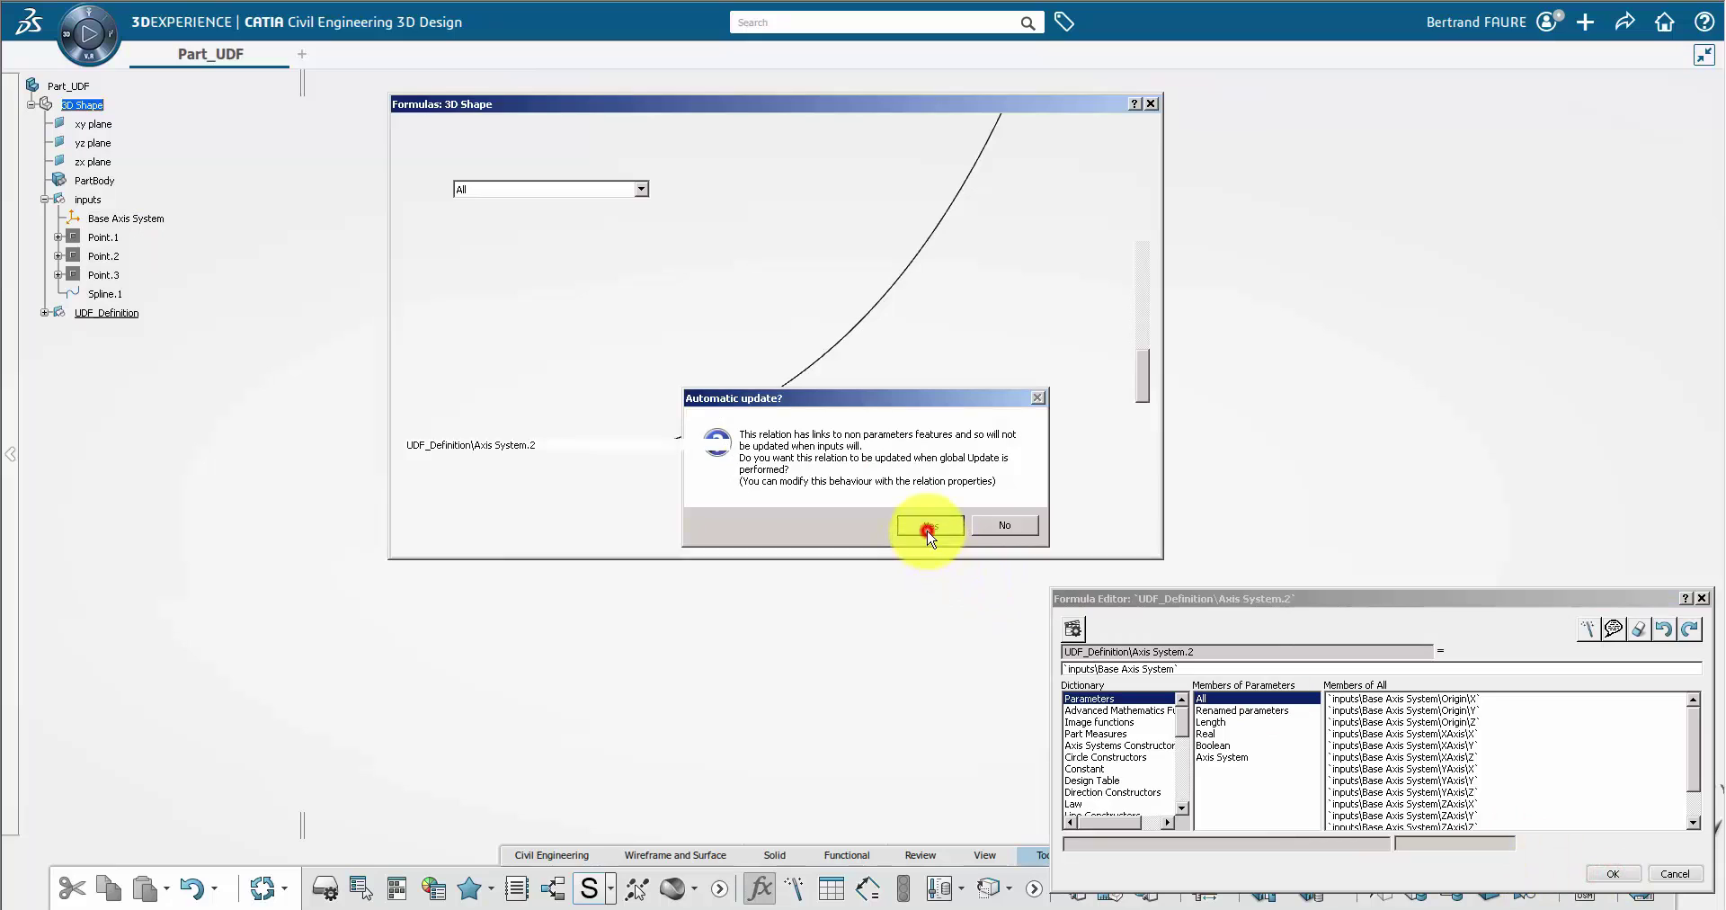
click(994, 539)
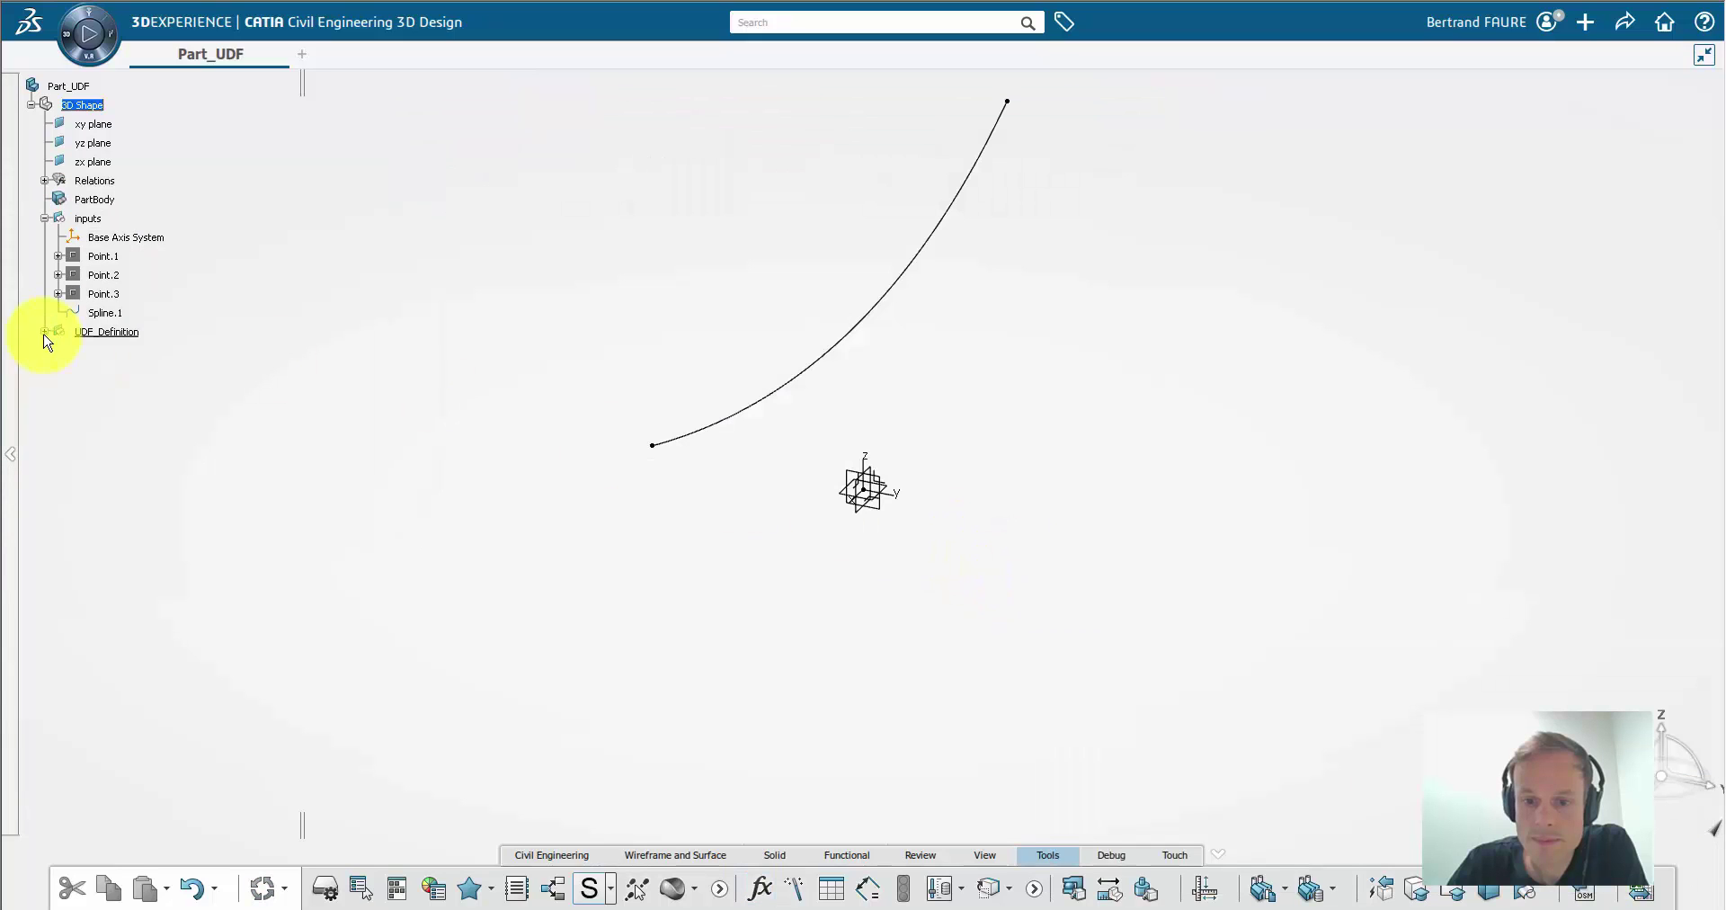
Step: Move the axis system formula from Relations into UDF_Definition
click(44, 332)
click(44, 180)
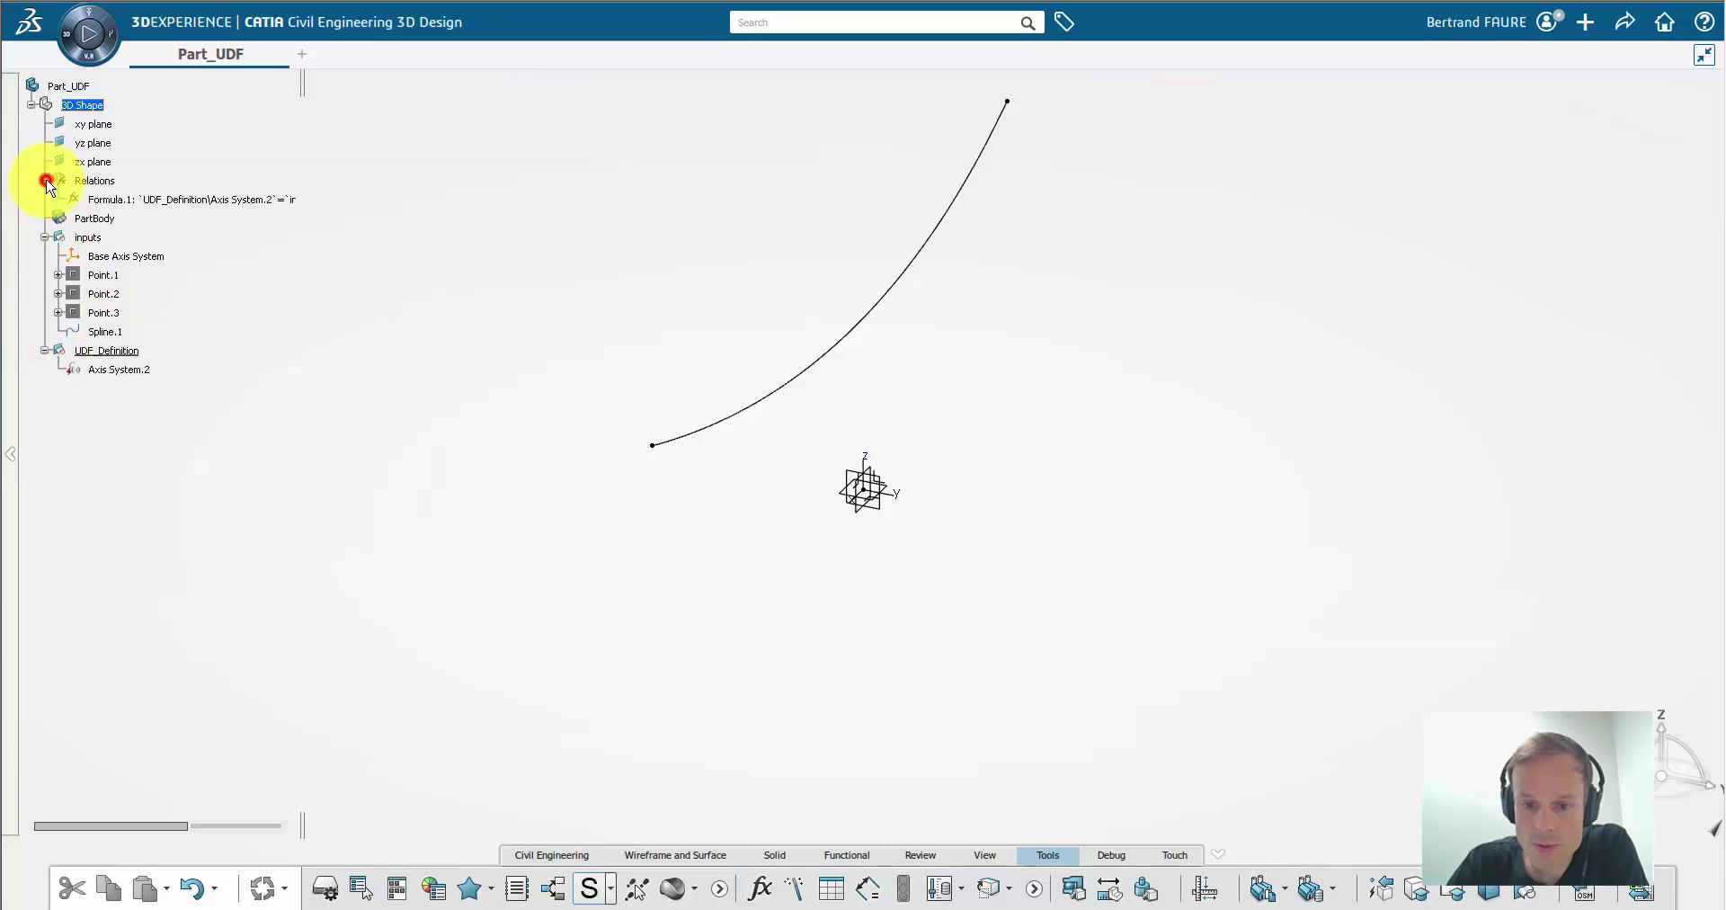
drag(119, 199, 120, 352)
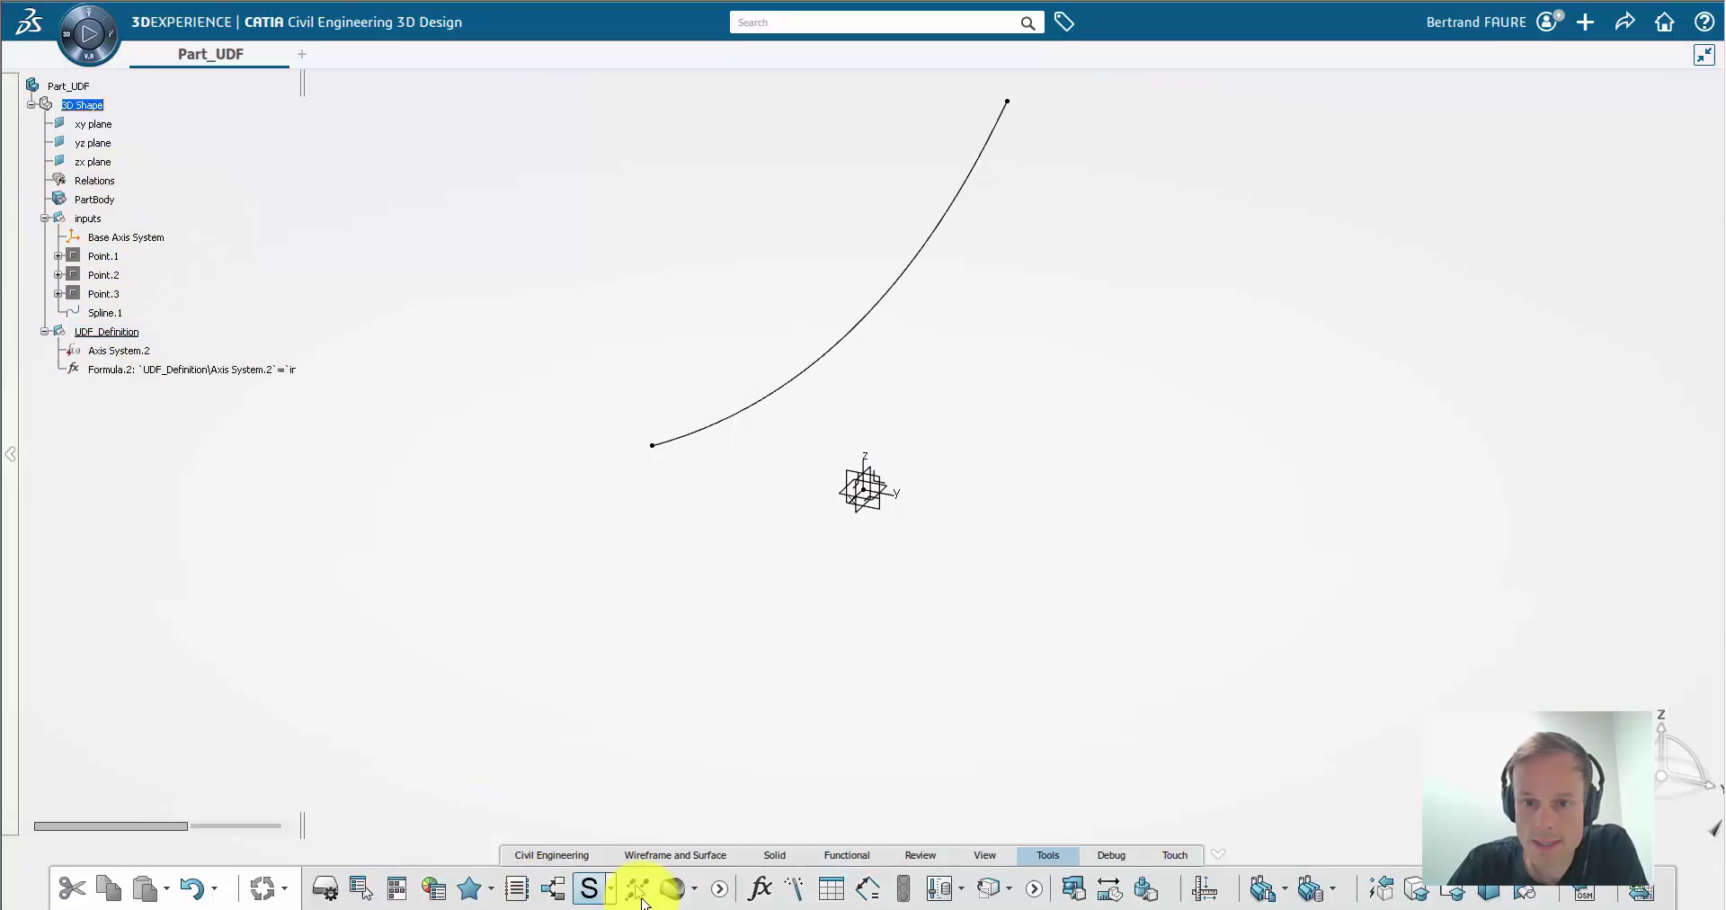
Step: Create a Length parameter named Width with value 5m
click(760, 889)
click(617, 484)
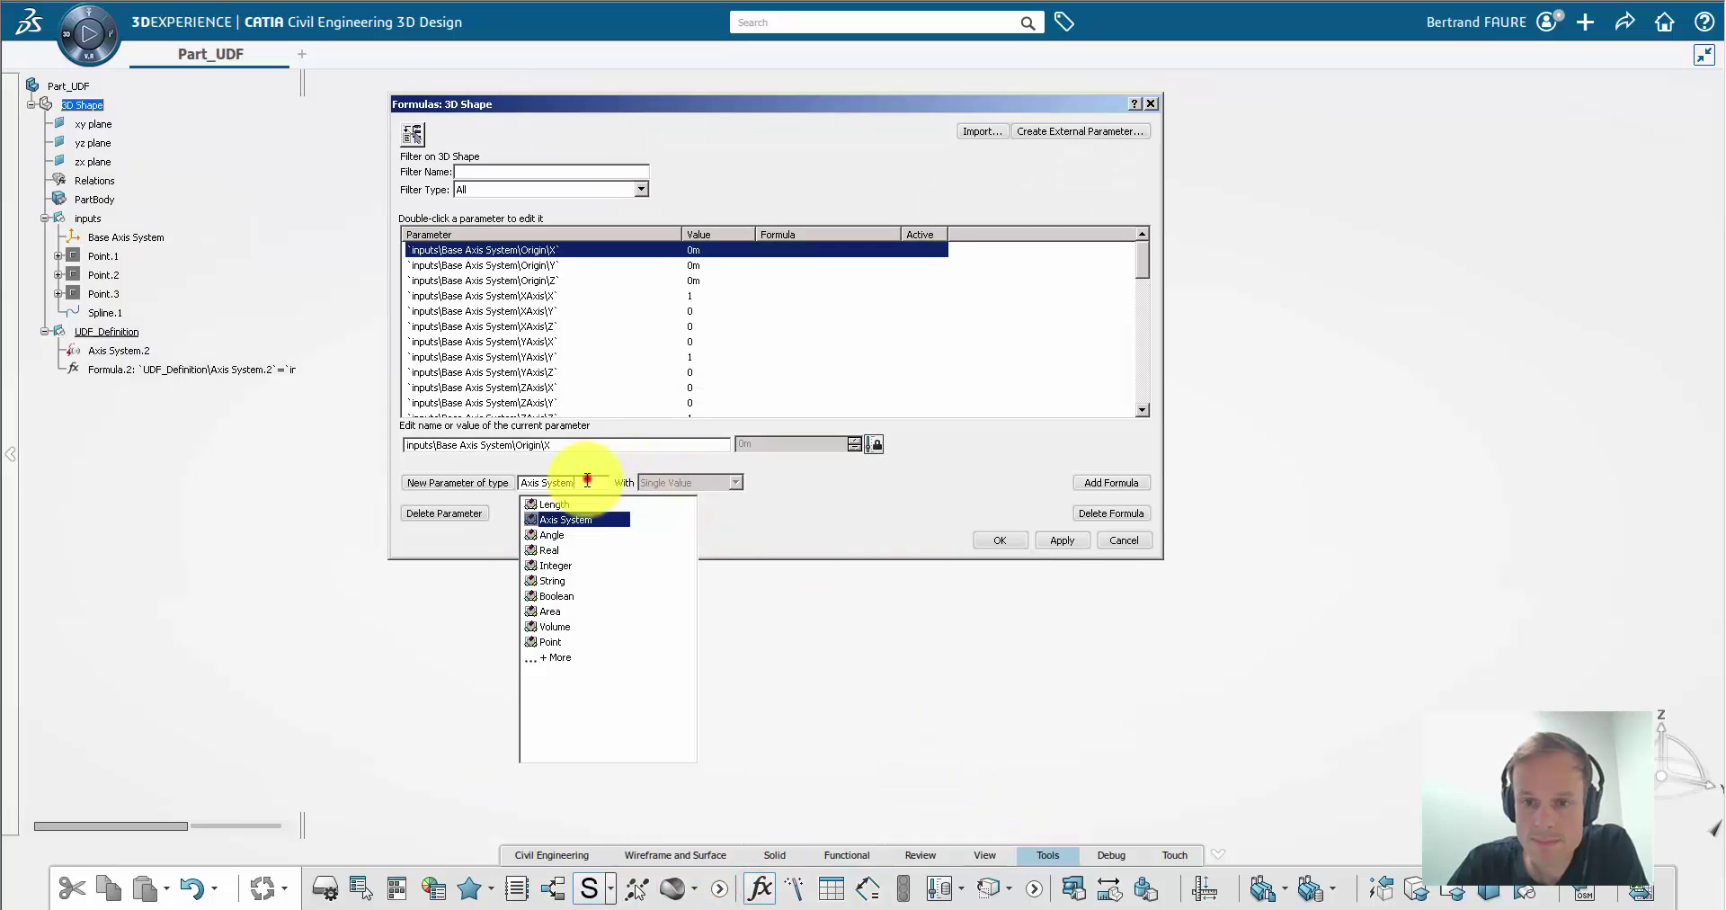
click(579, 503)
click(501, 486)
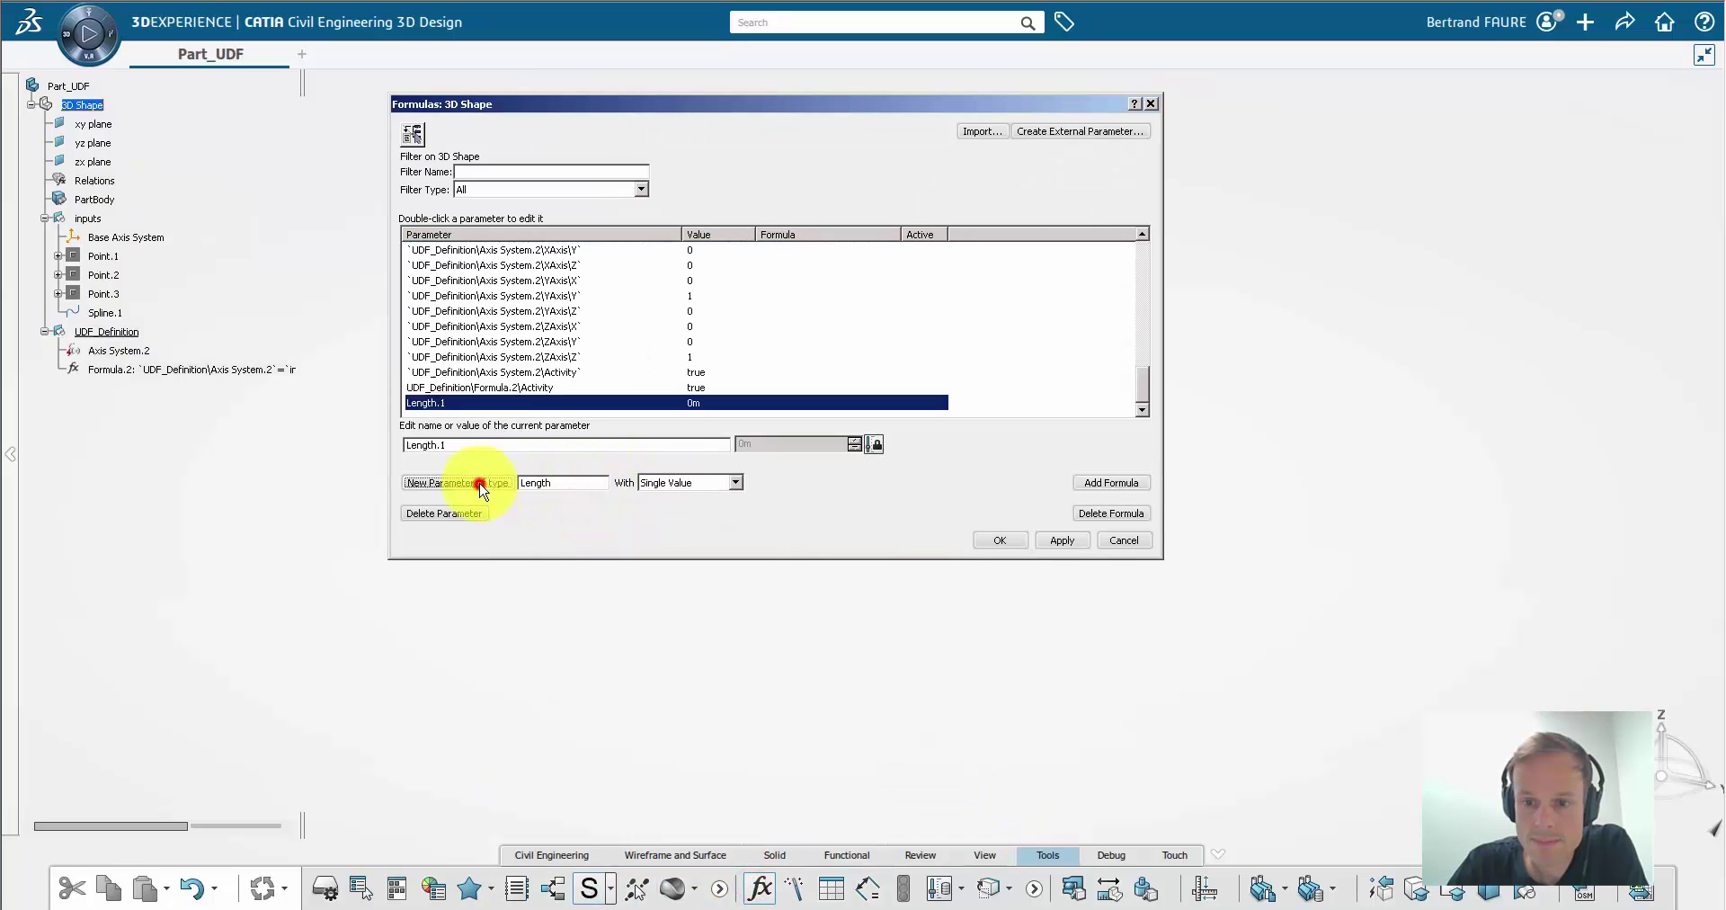
double_click(477, 444)
text(Width)
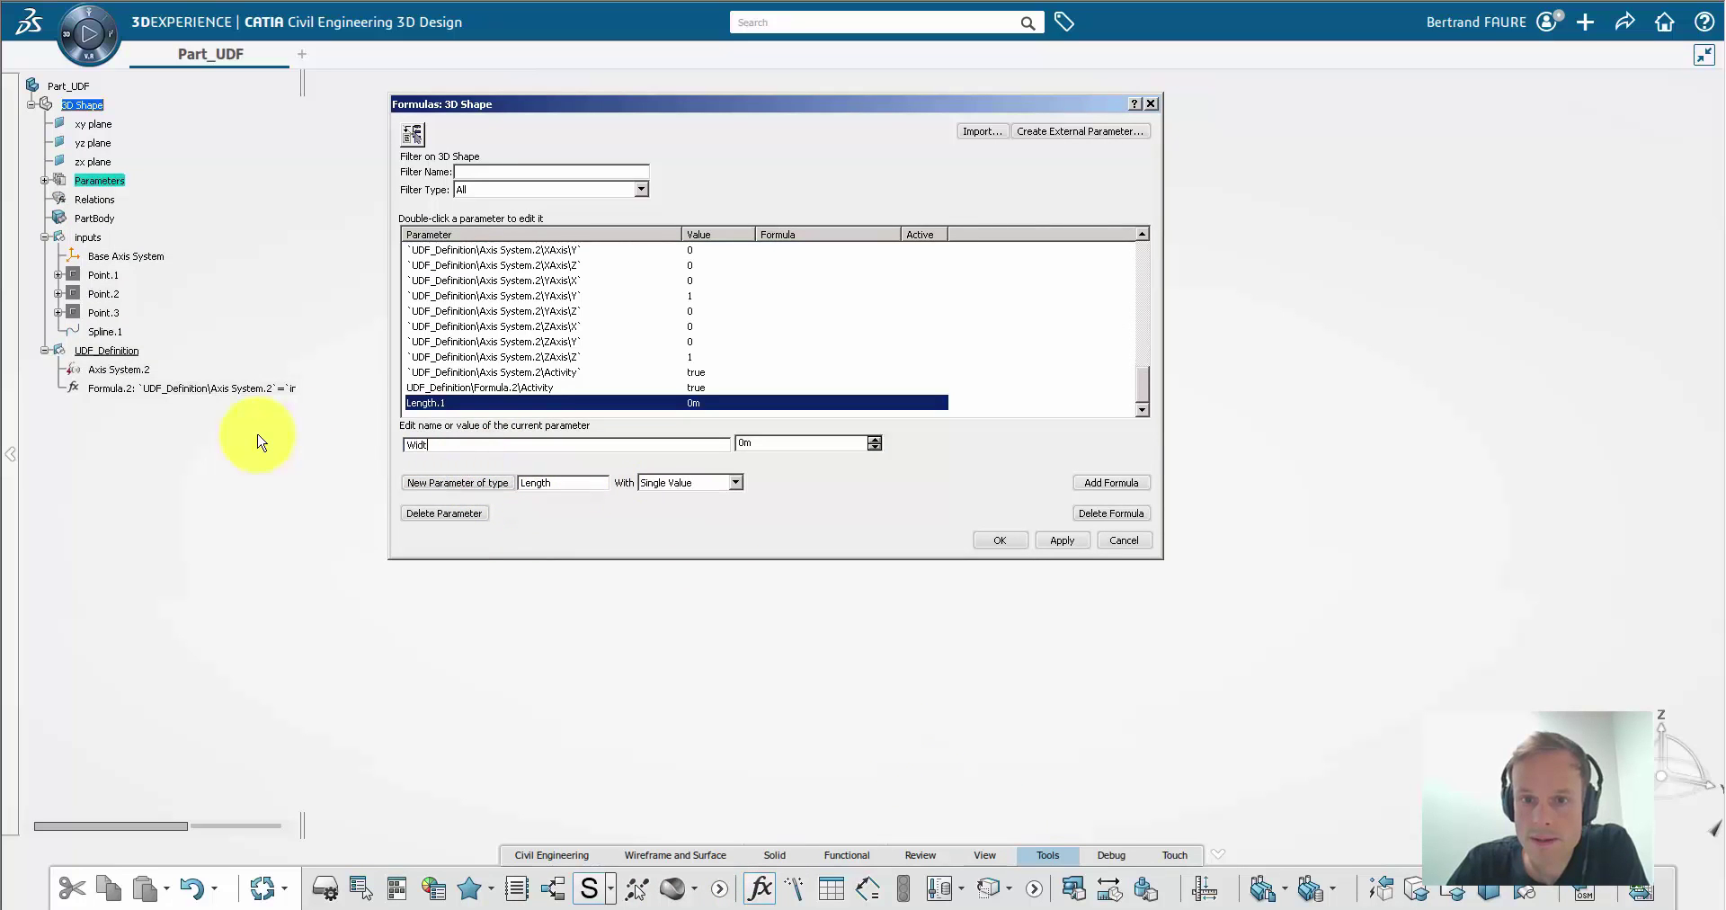
click(767, 443)
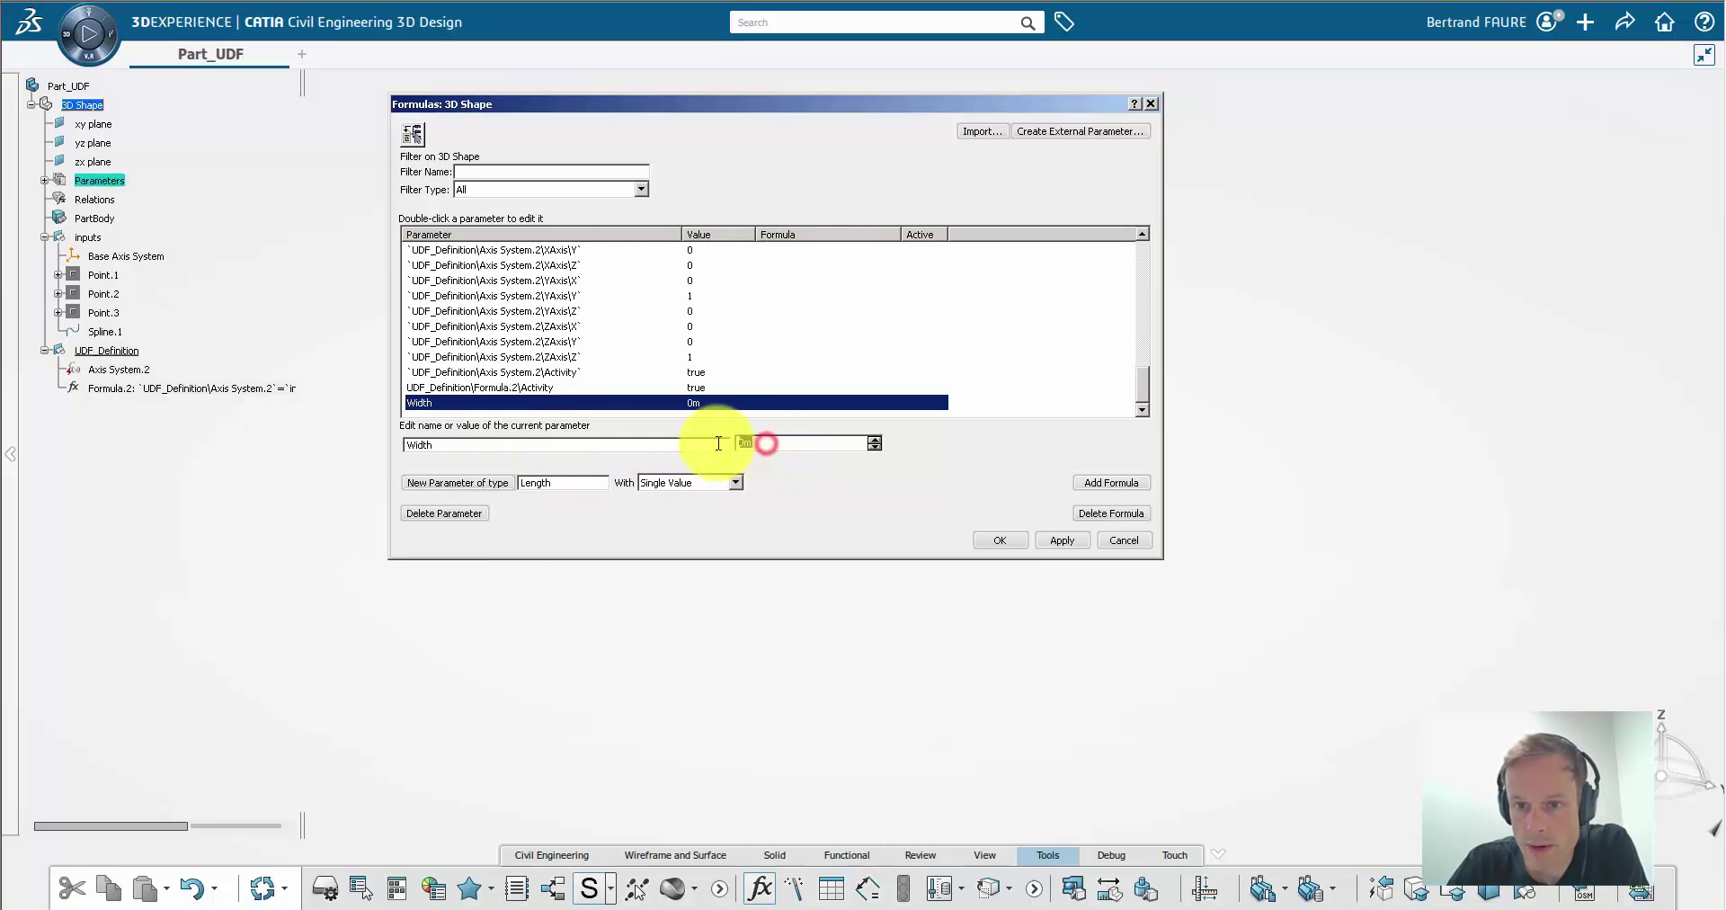
text(5m)
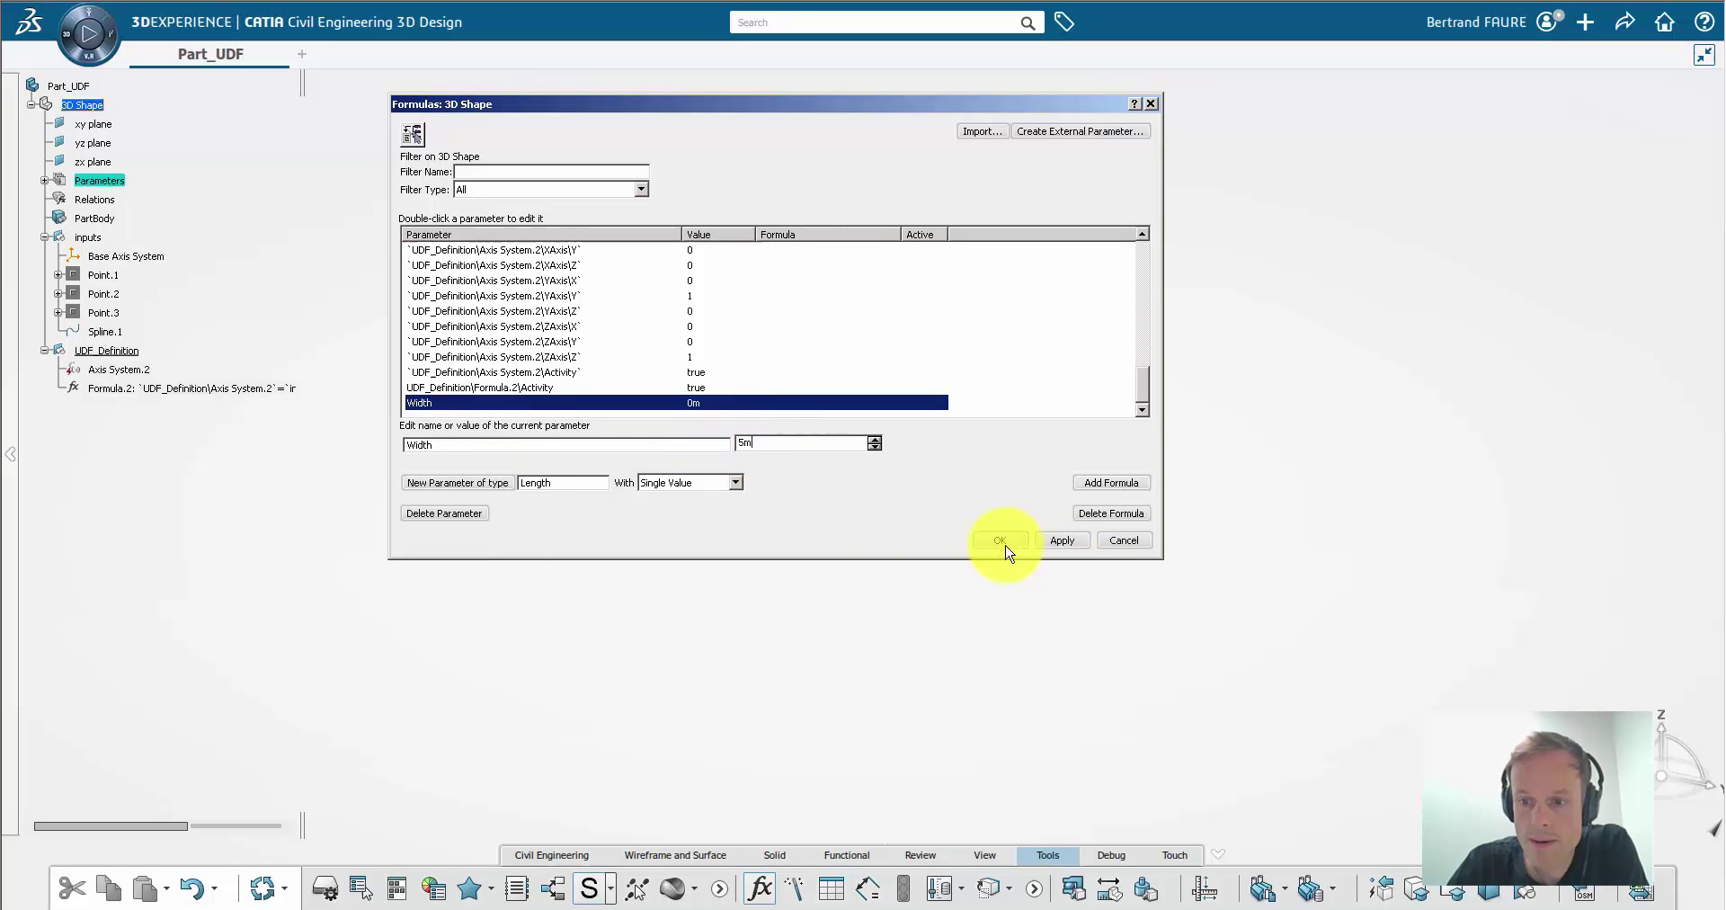
click(1002, 540)
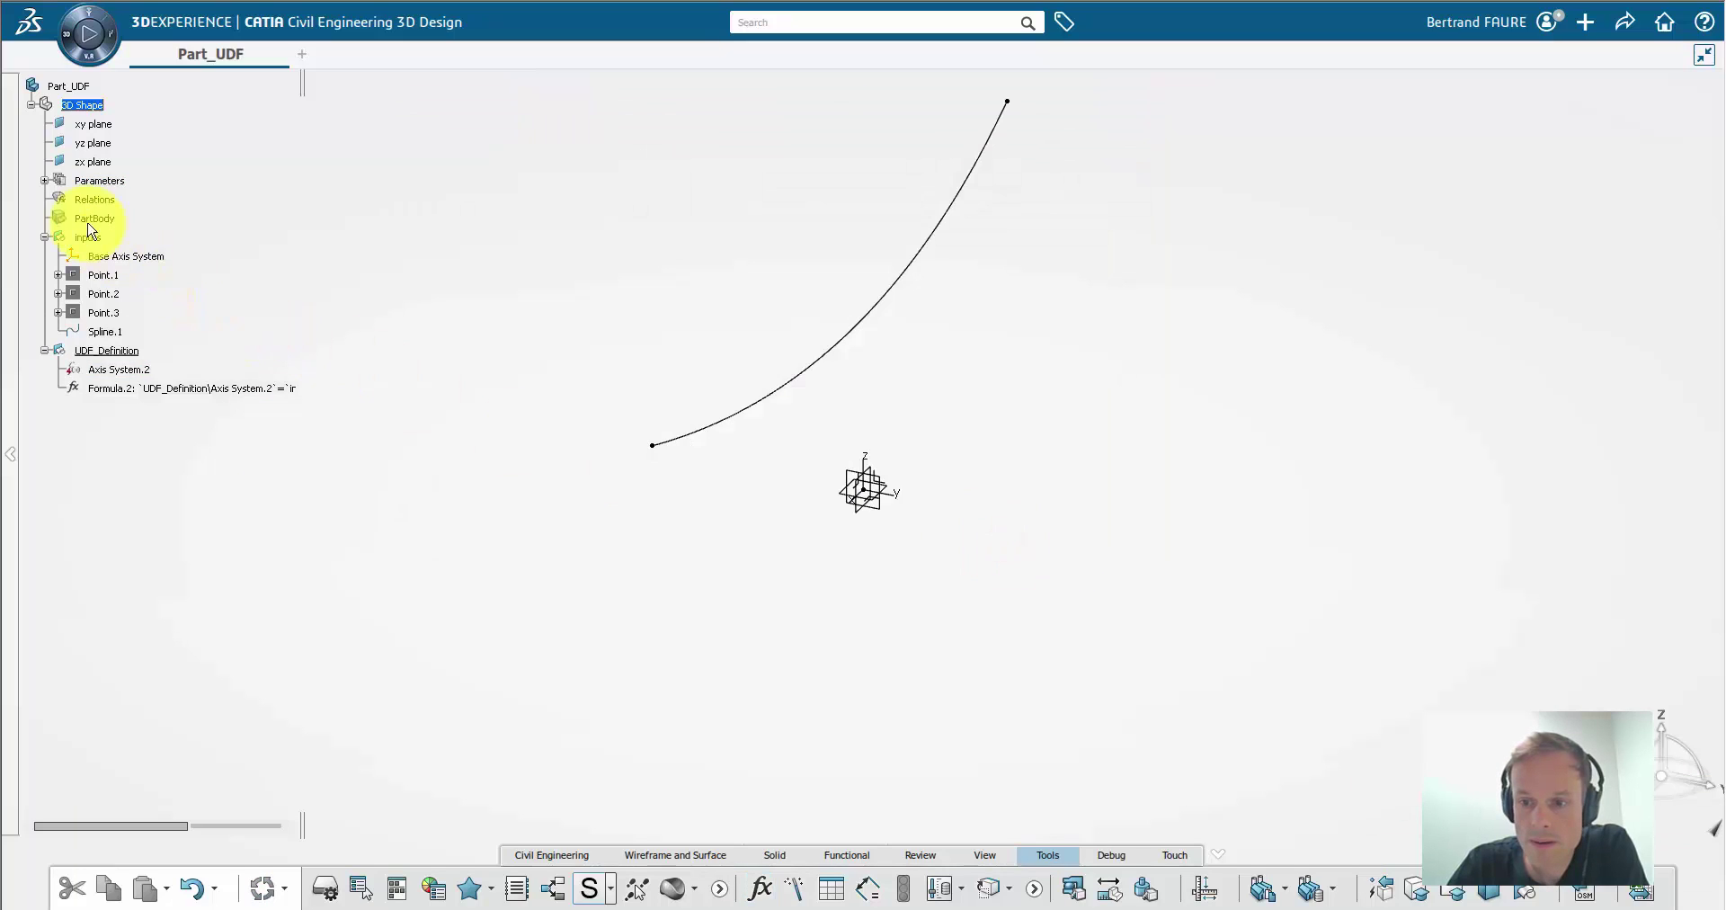
Step: Move Width=5m into UDF_Definition and delete the empty Parameters and Relations nodes
click(43, 183)
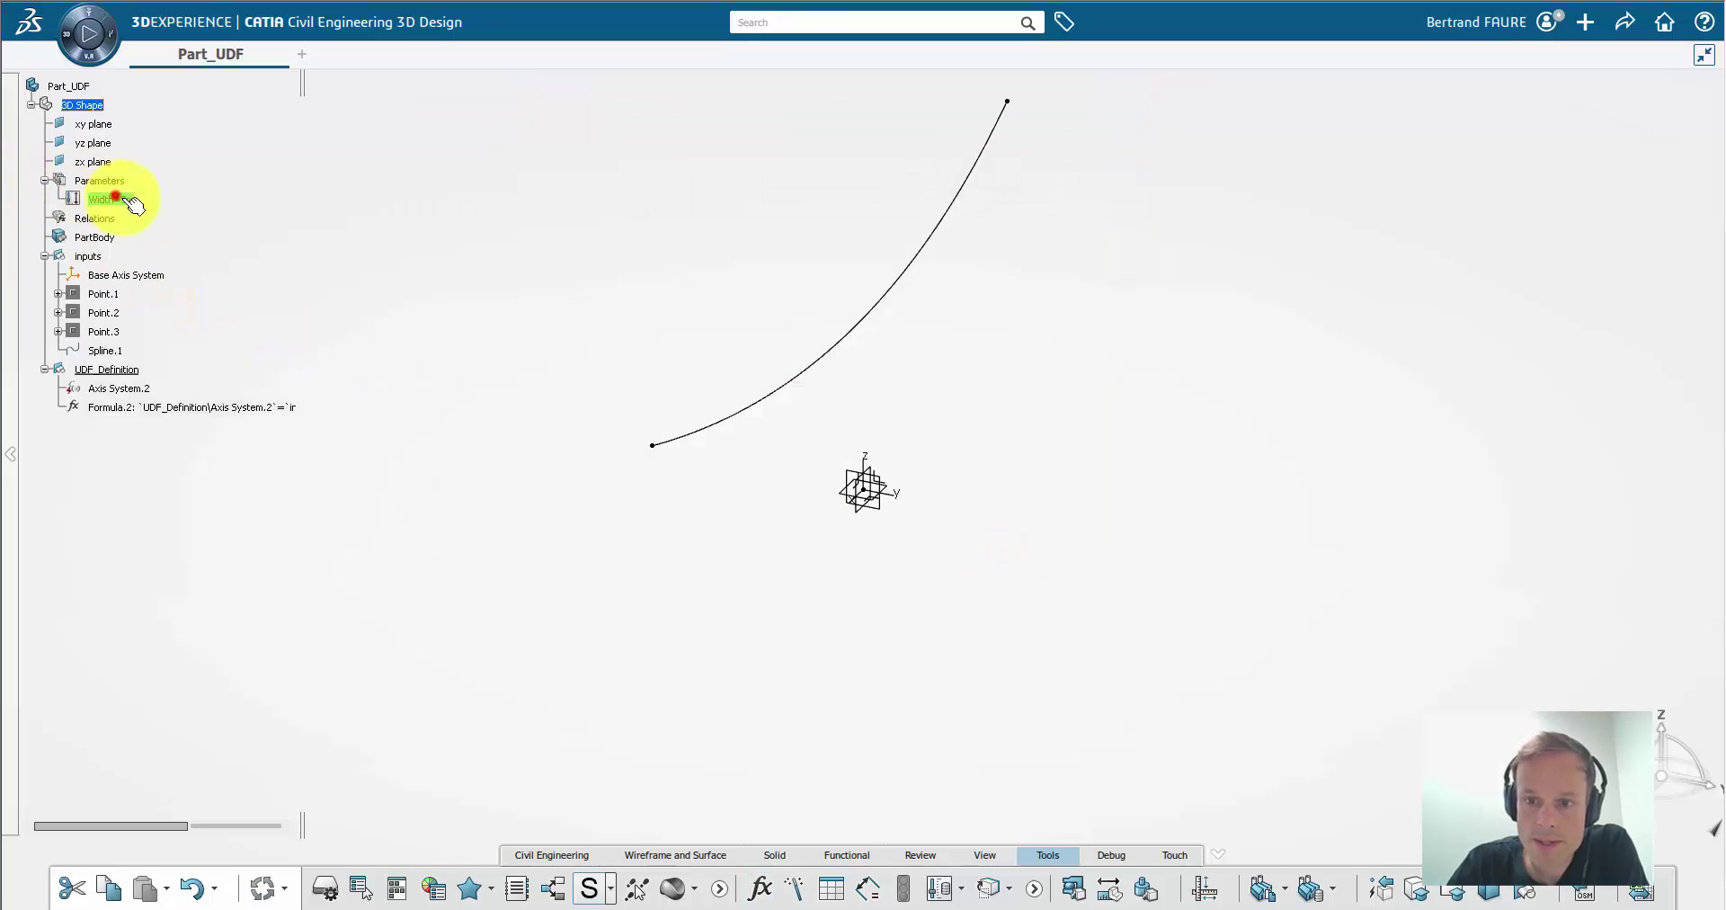
drag(113, 370, 113, 370)
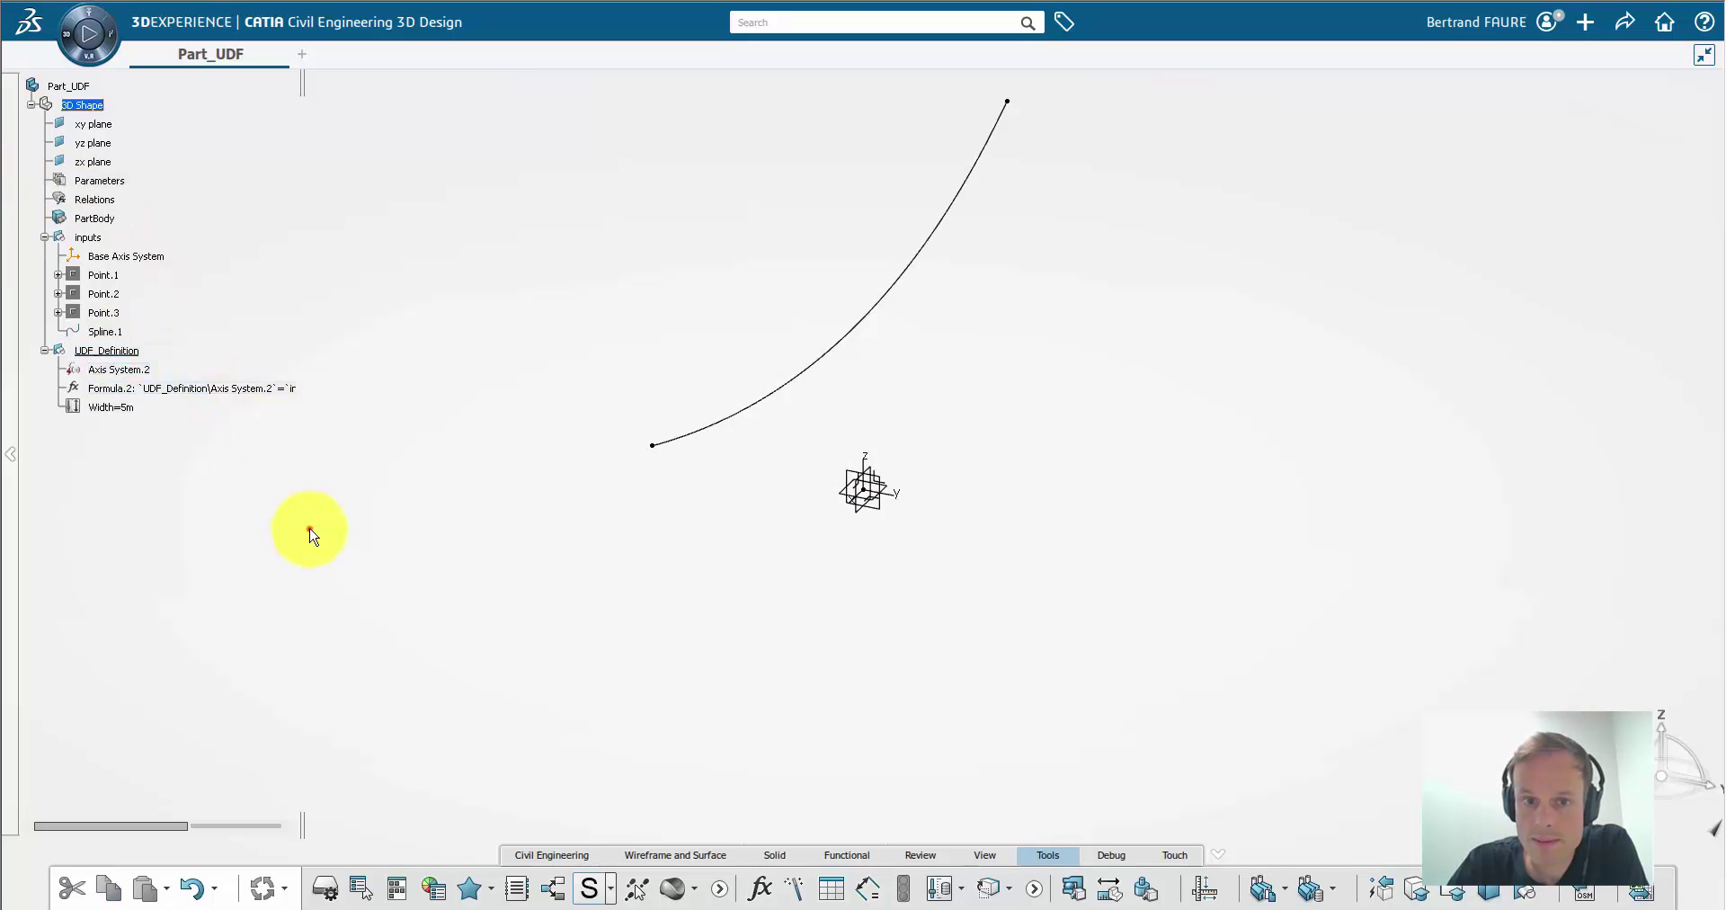
right_click(105, 203)
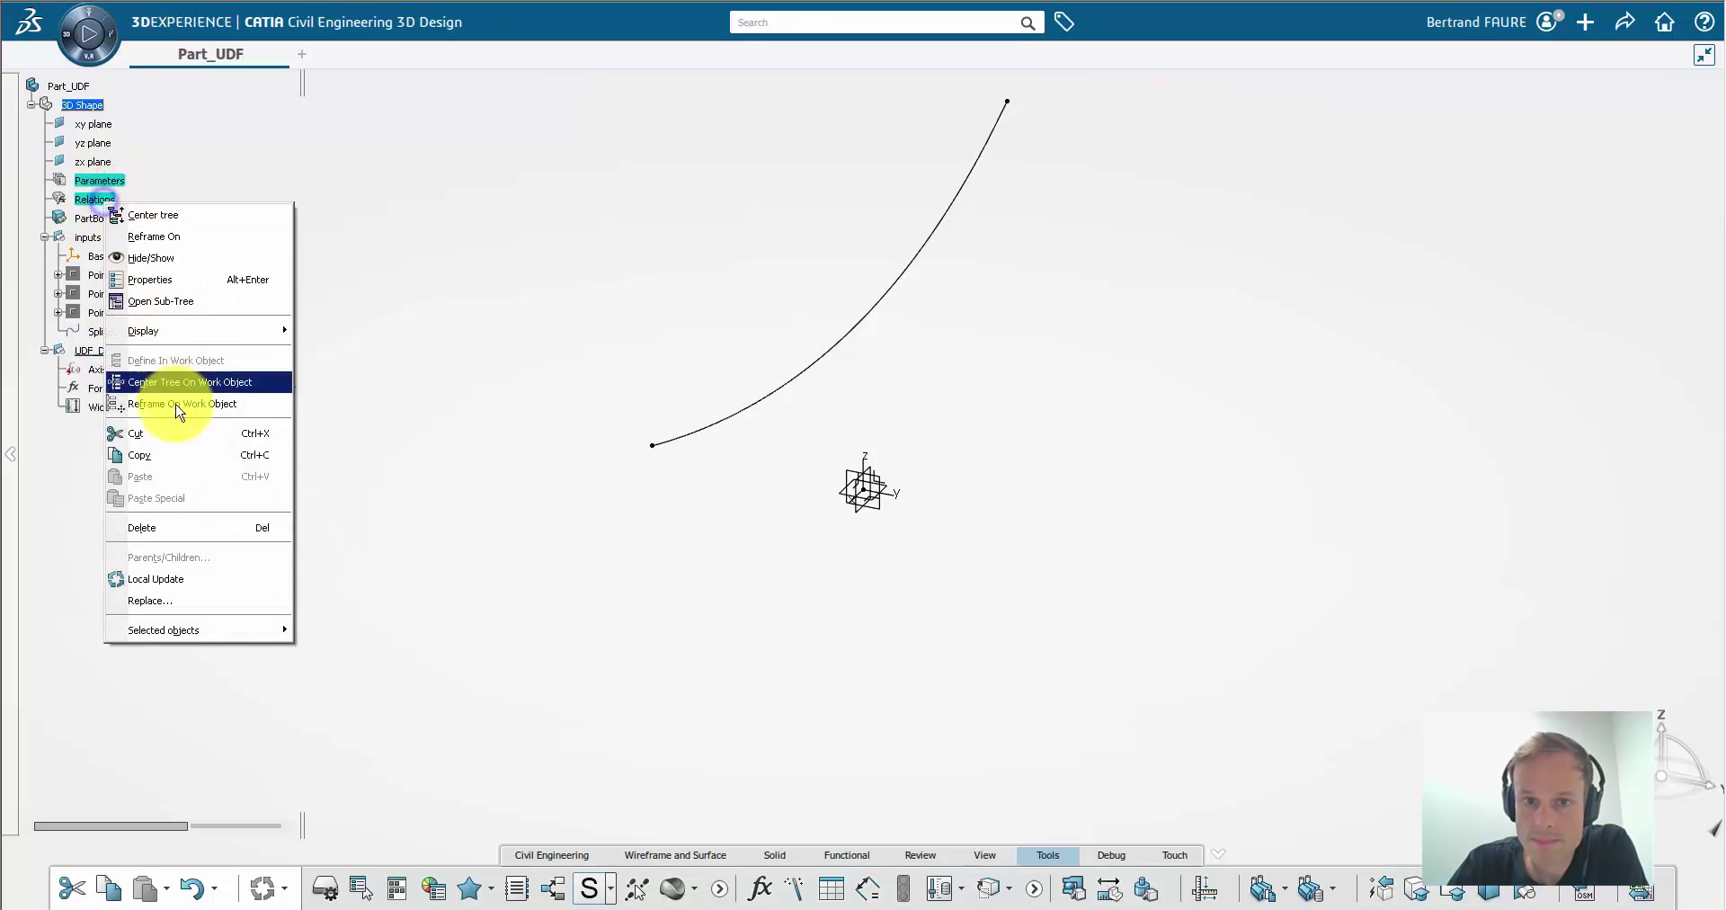
click(194, 522)
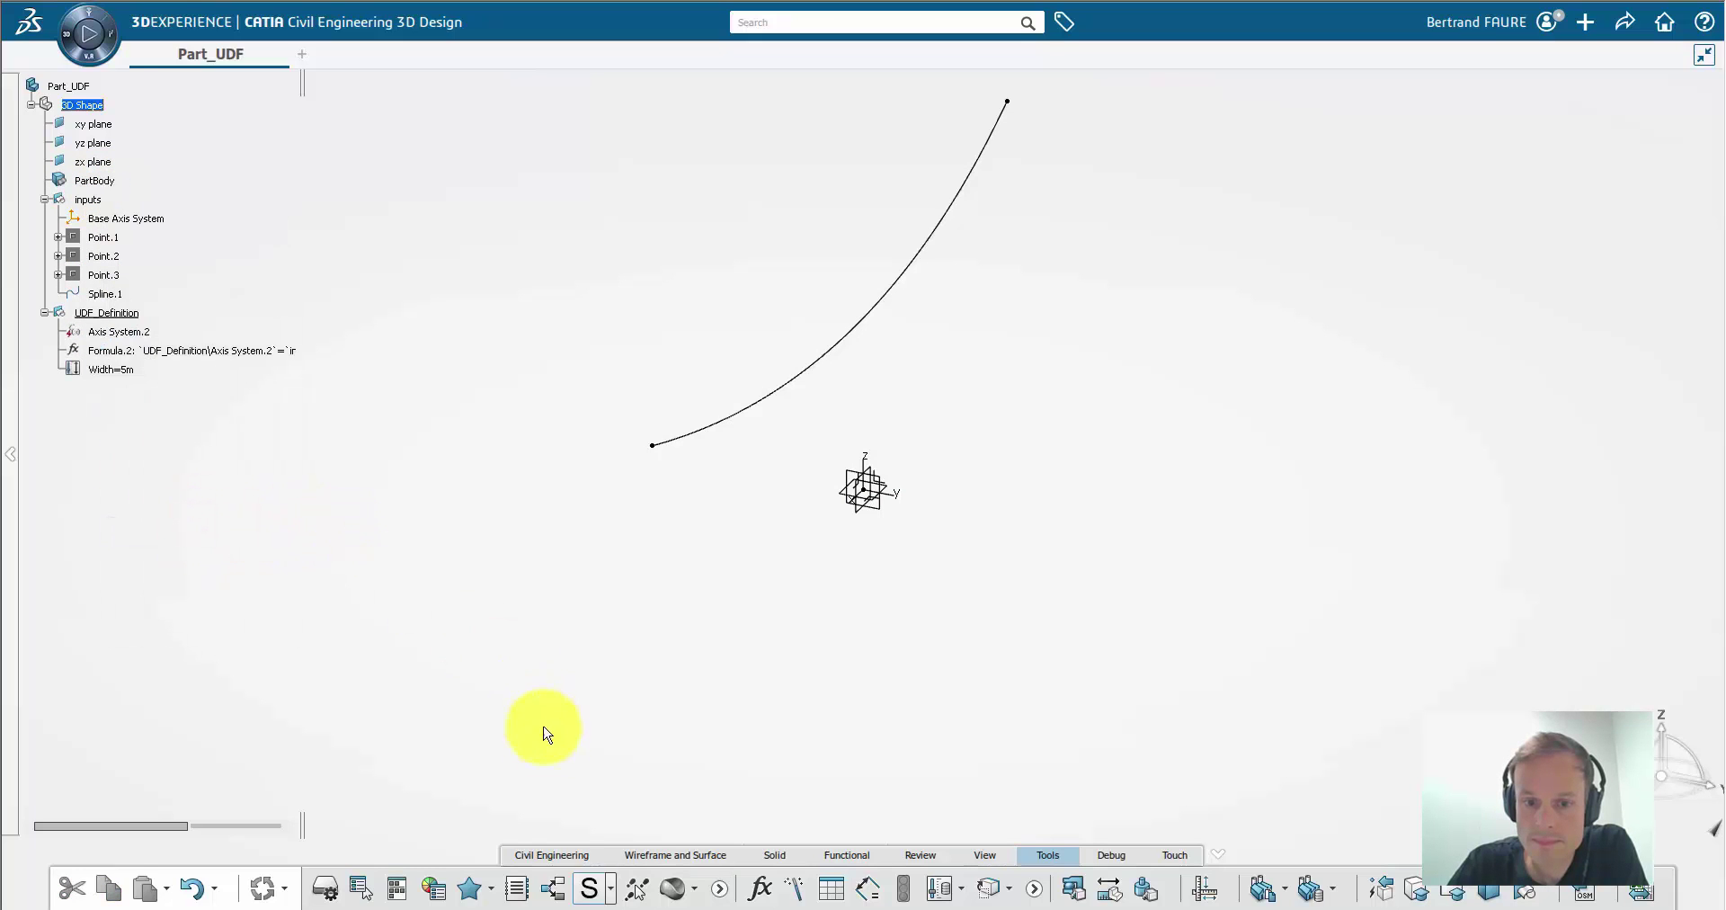
Step: Create Intersect.1 between Axis System.2's YZ plane and Spline.1
click(677, 857)
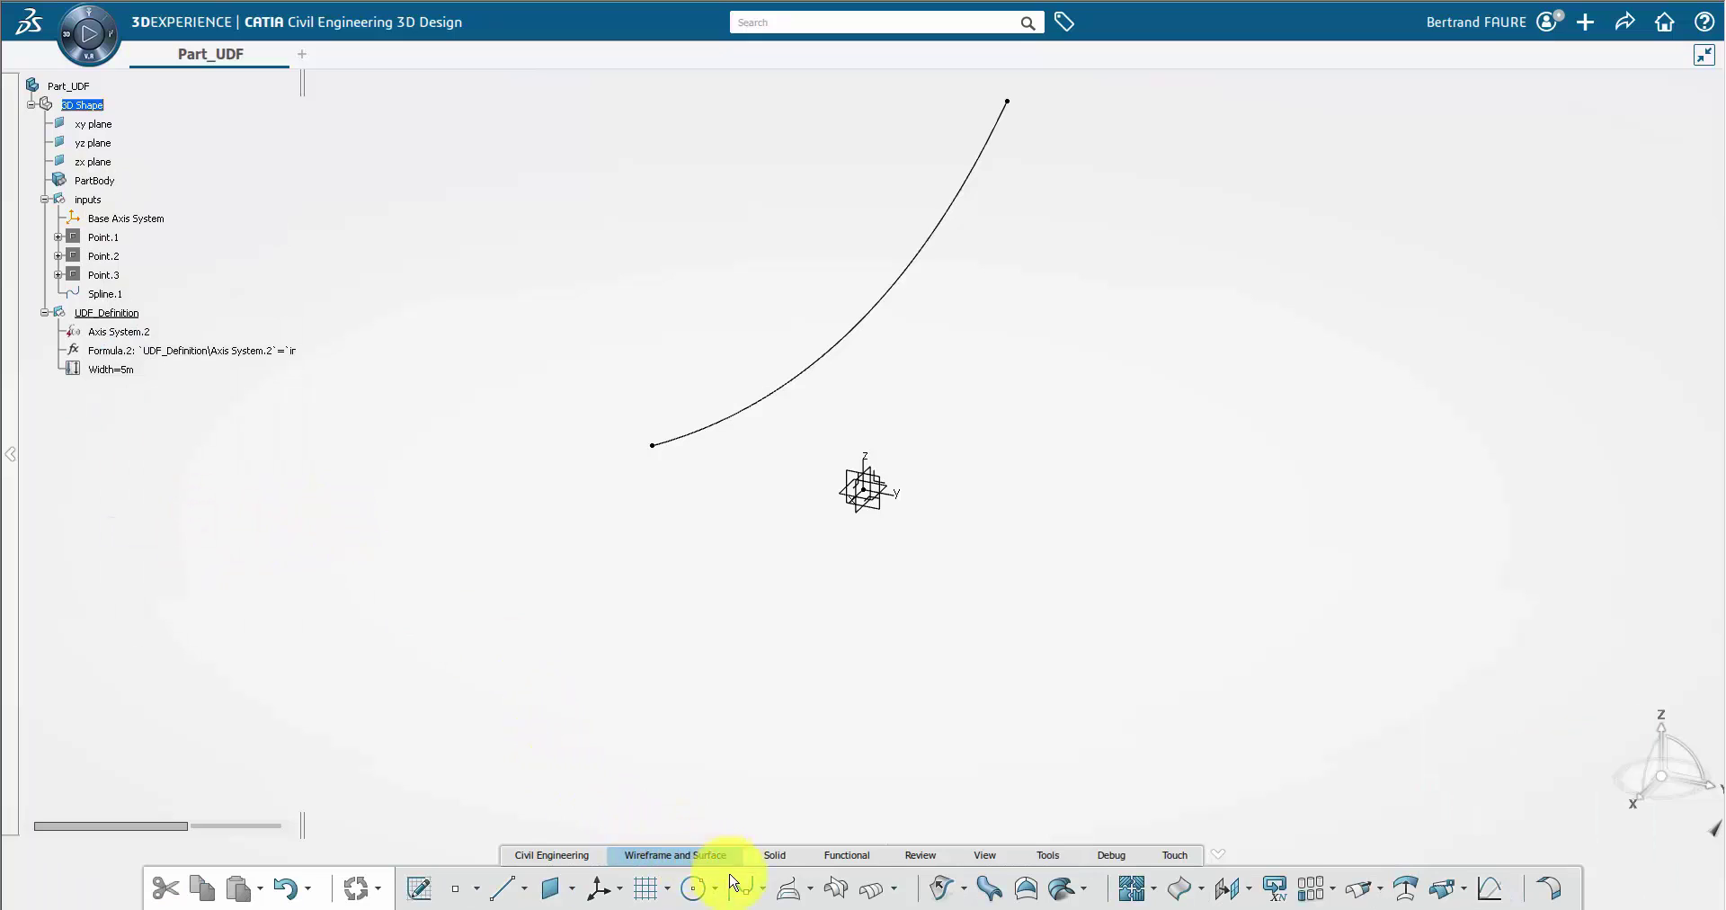
click(835, 890)
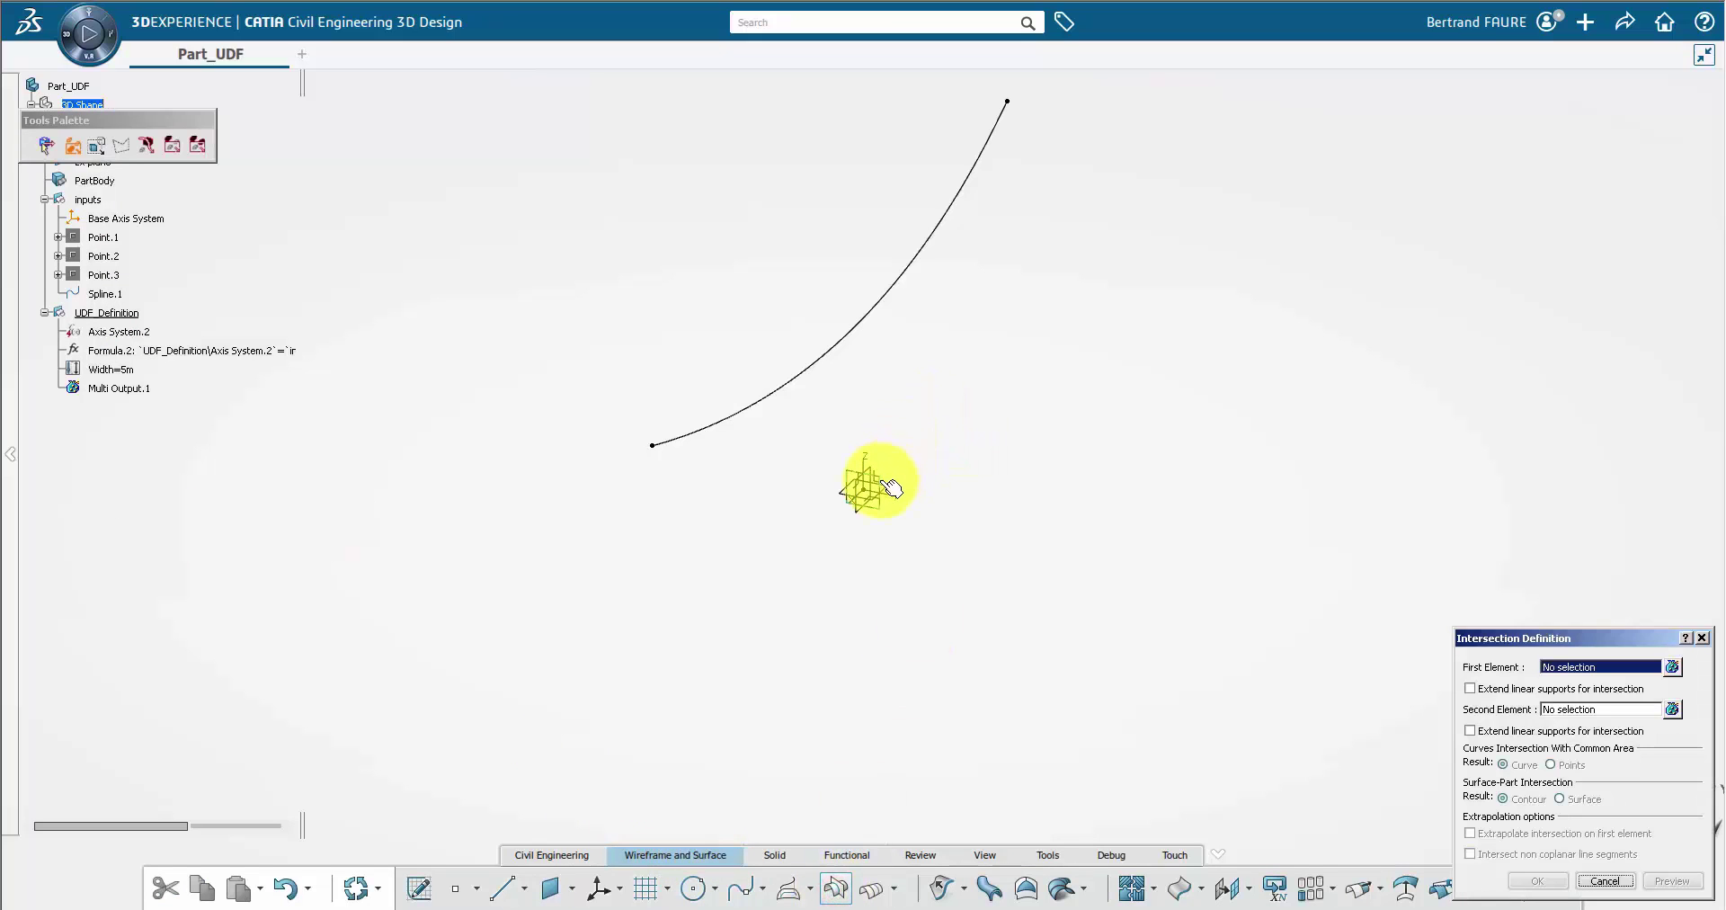
click(888, 478)
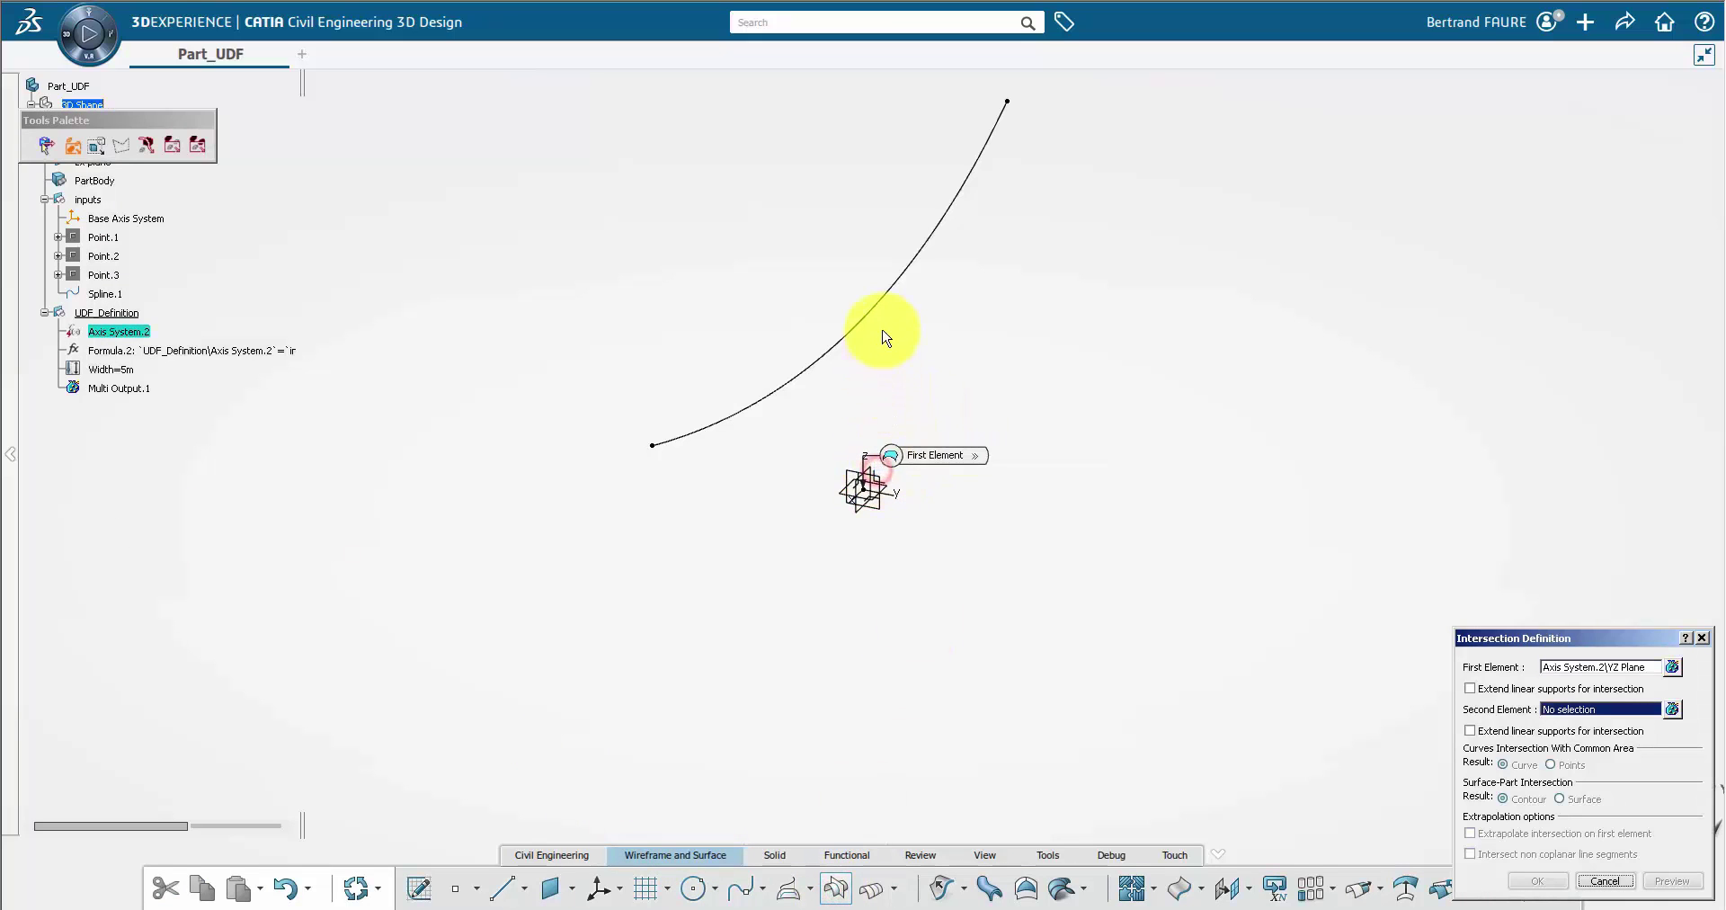
click(883, 301)
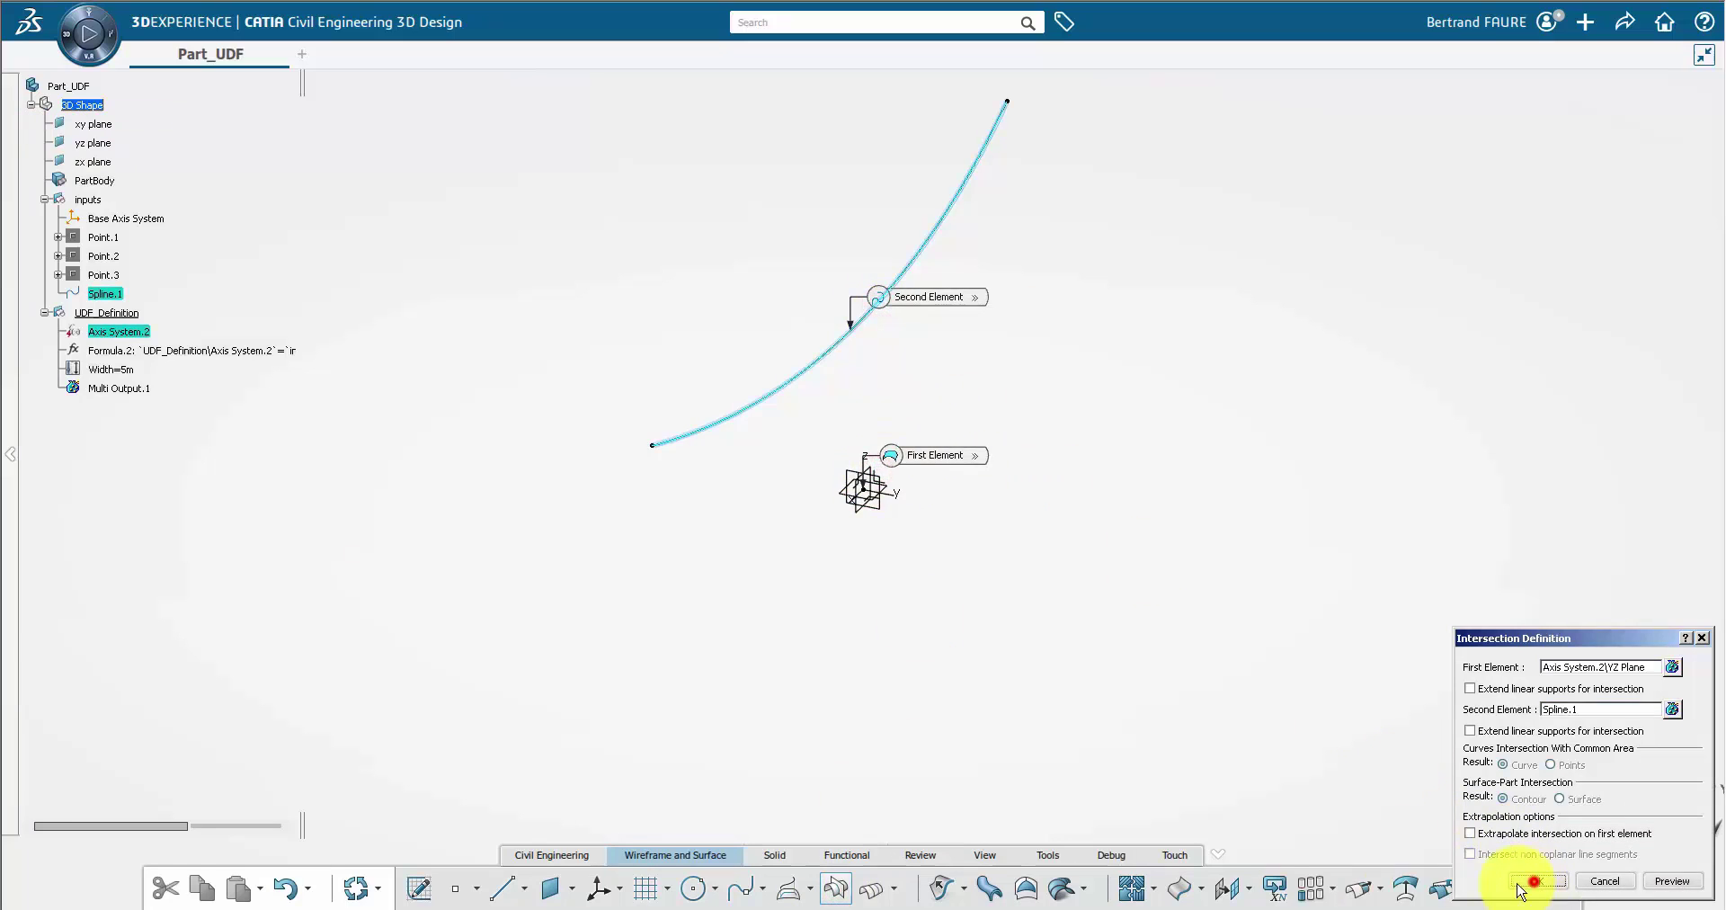
click(1519, 885)
click(881, 479)
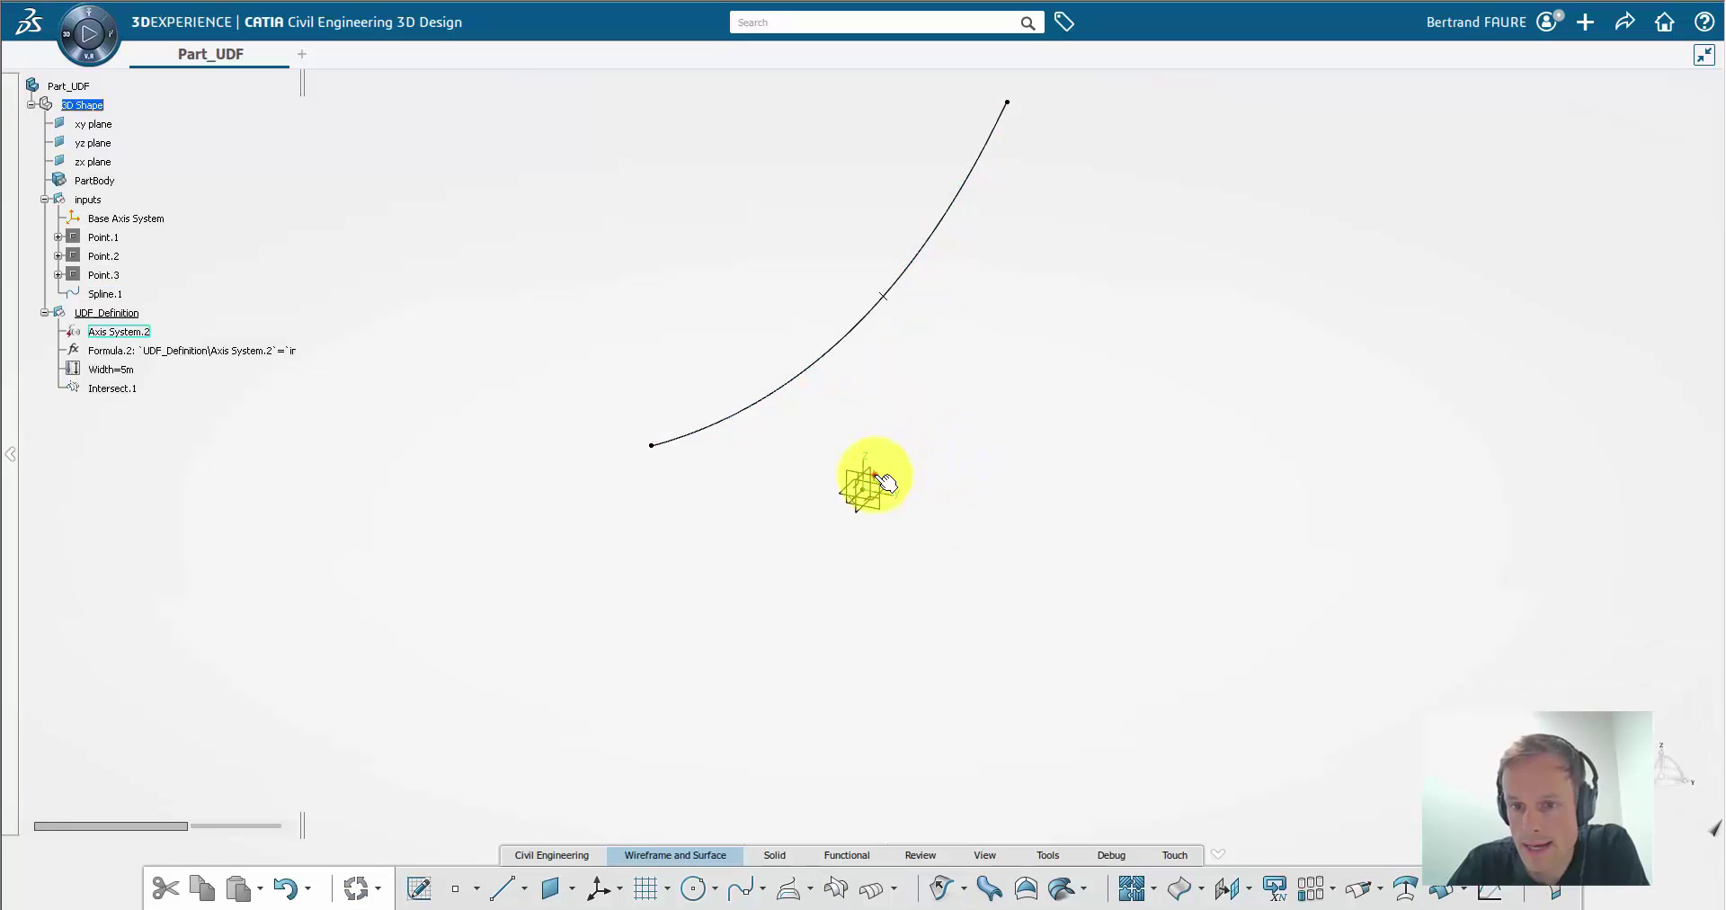
Step: Start a sketch and draw the pier's rectangle outline
click(423, 889)
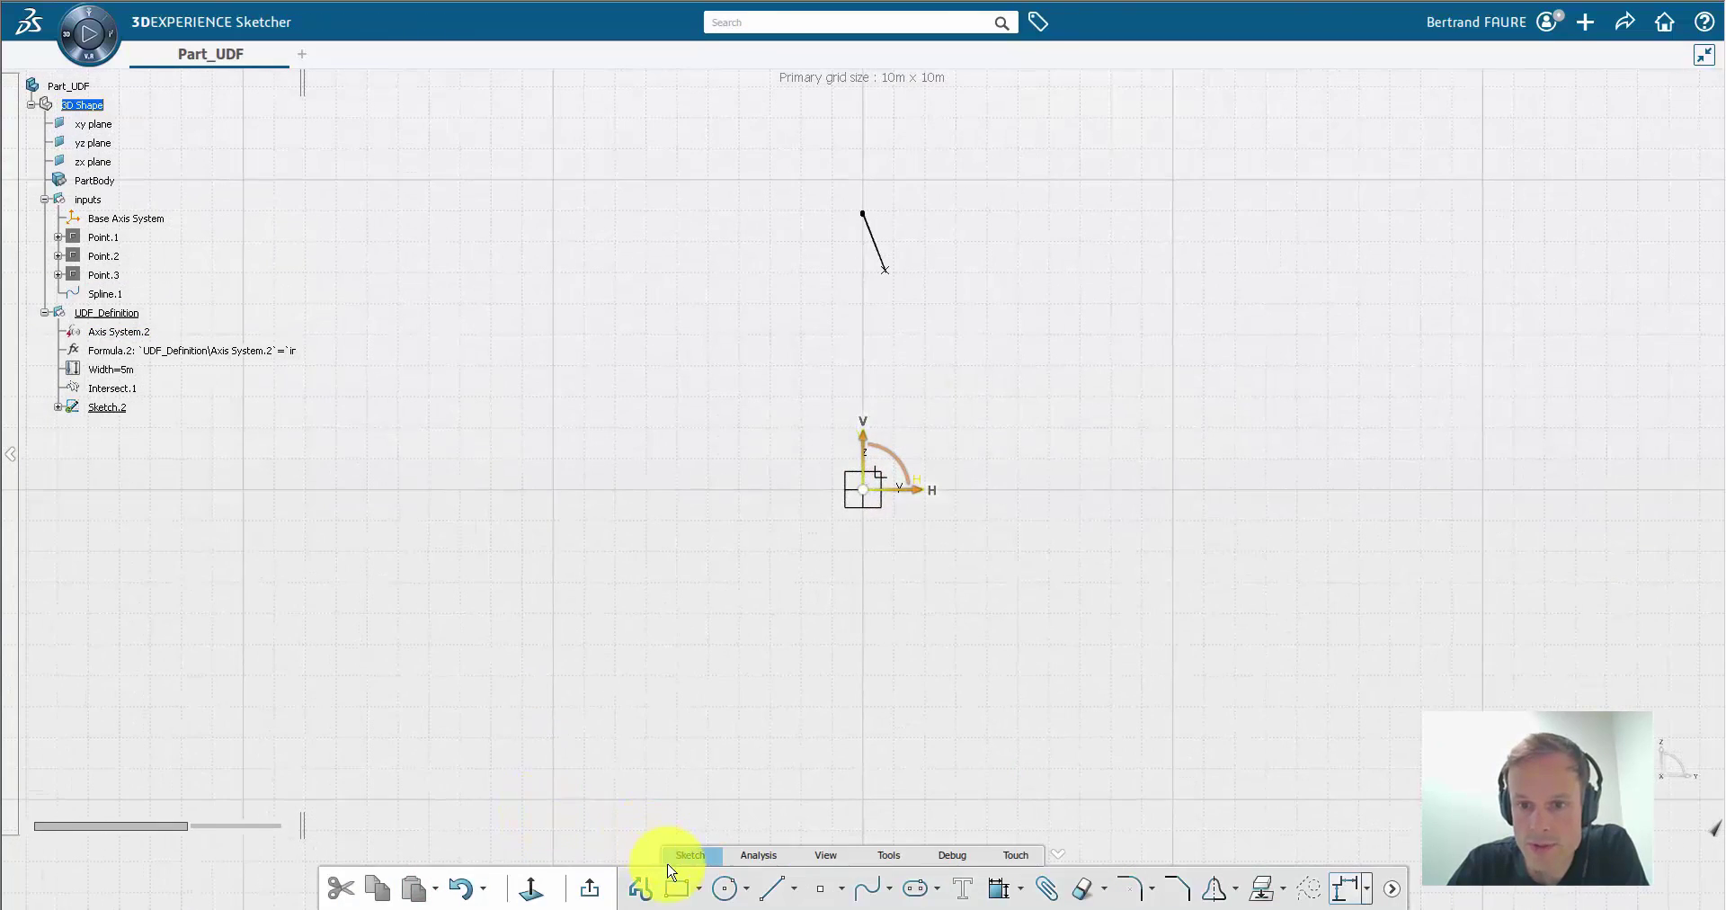
click(681, 888)
click(801, 272)
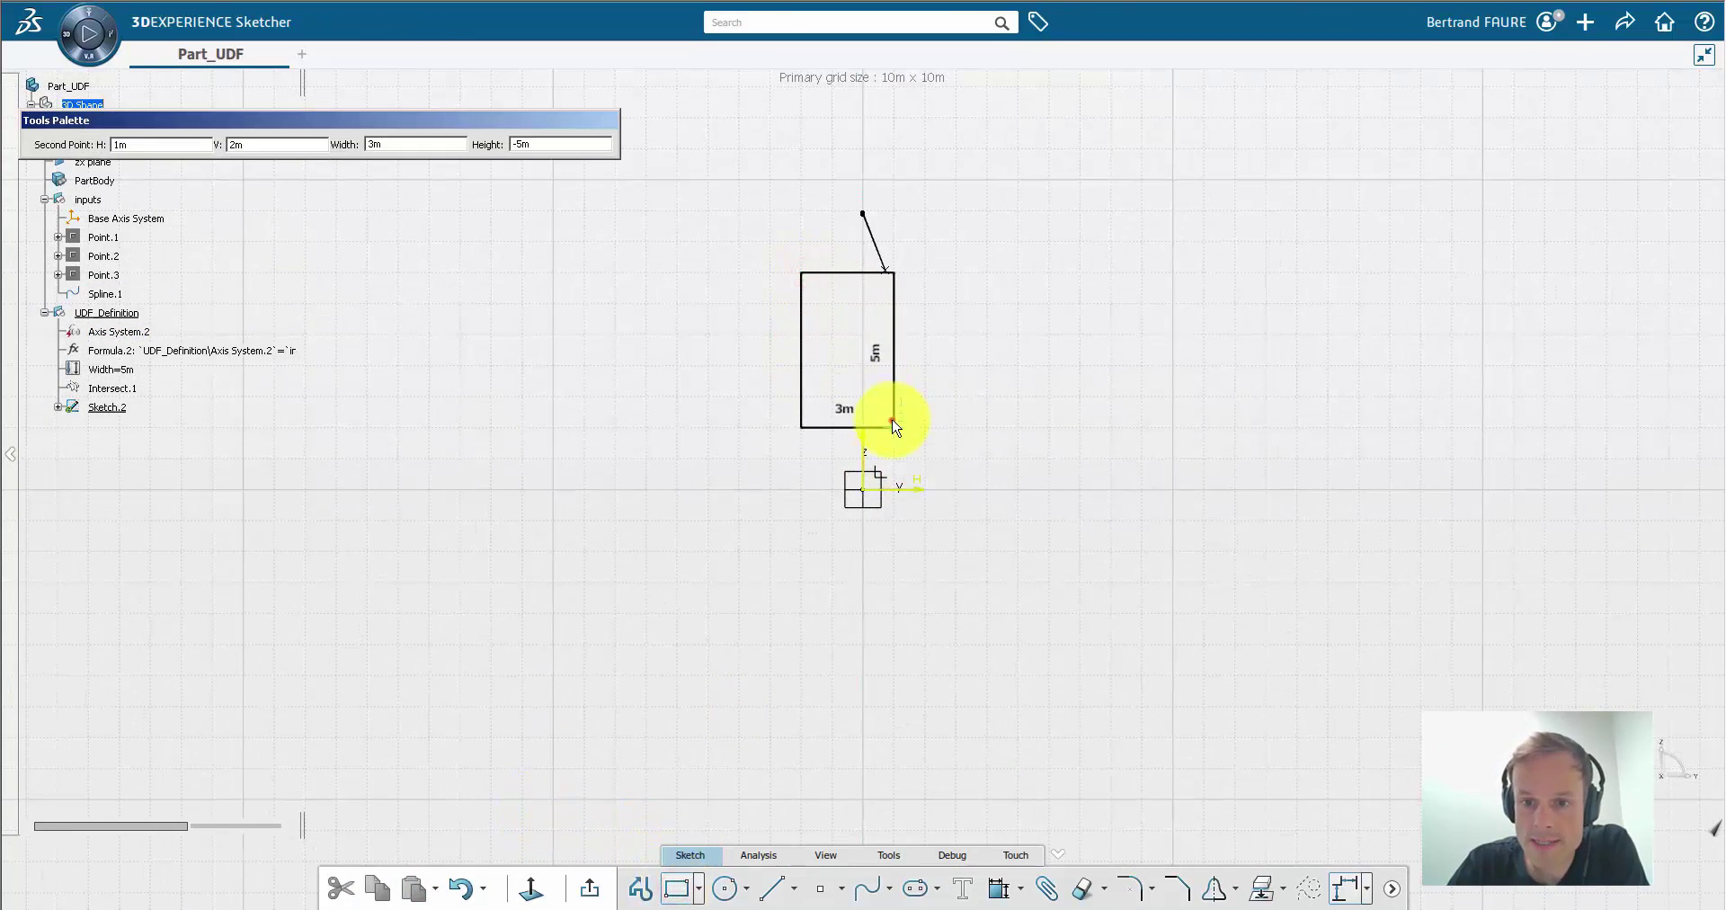
click(893, 423)
click(916, 324)
Step: Dimension the rectangle width symmetric about the vertical axis and add a bottom-edge length constraint
click(893, 335)
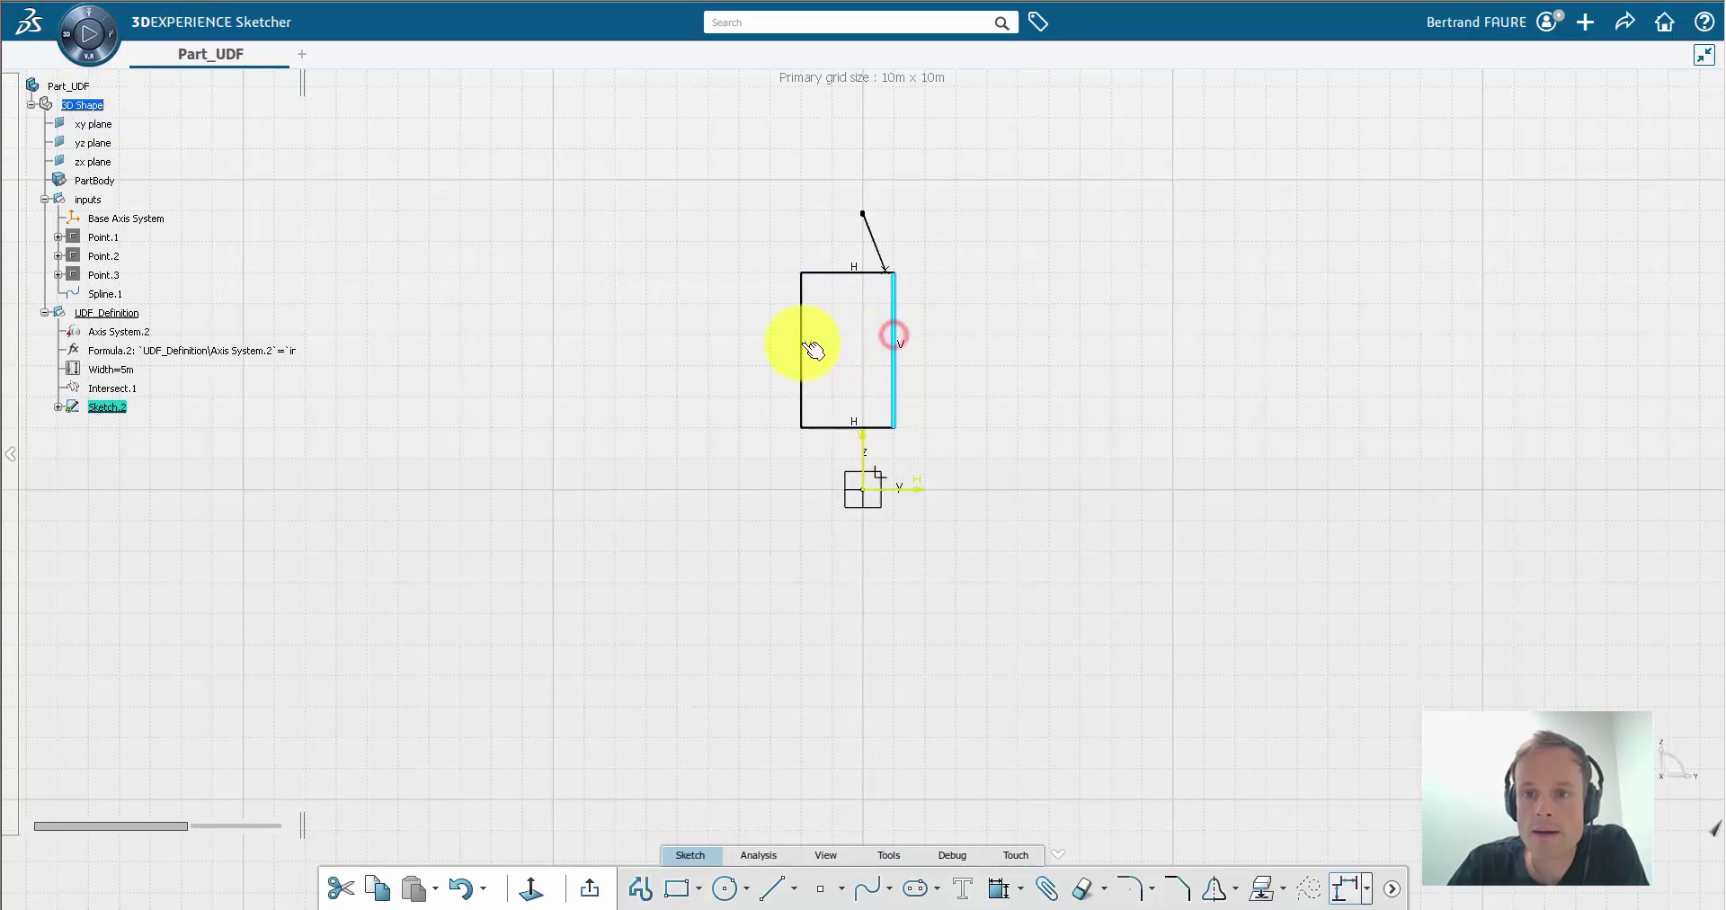
ctrl+click(801, 340)
click(960, 282)
right_click(973, 456)
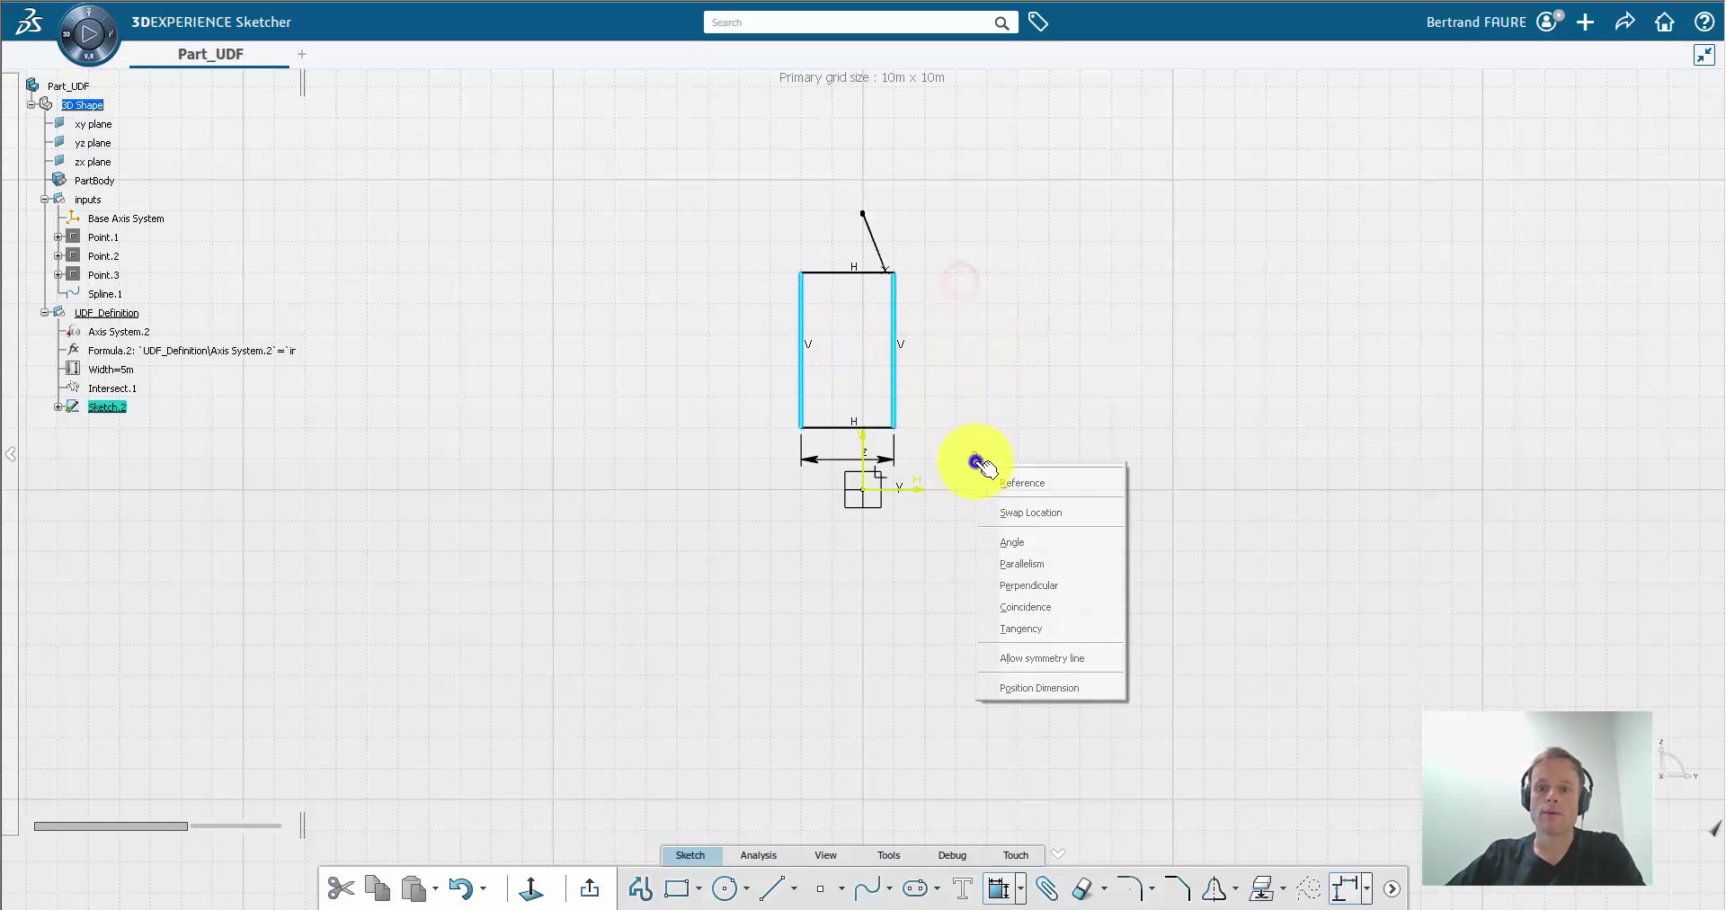
click(1017, 658)
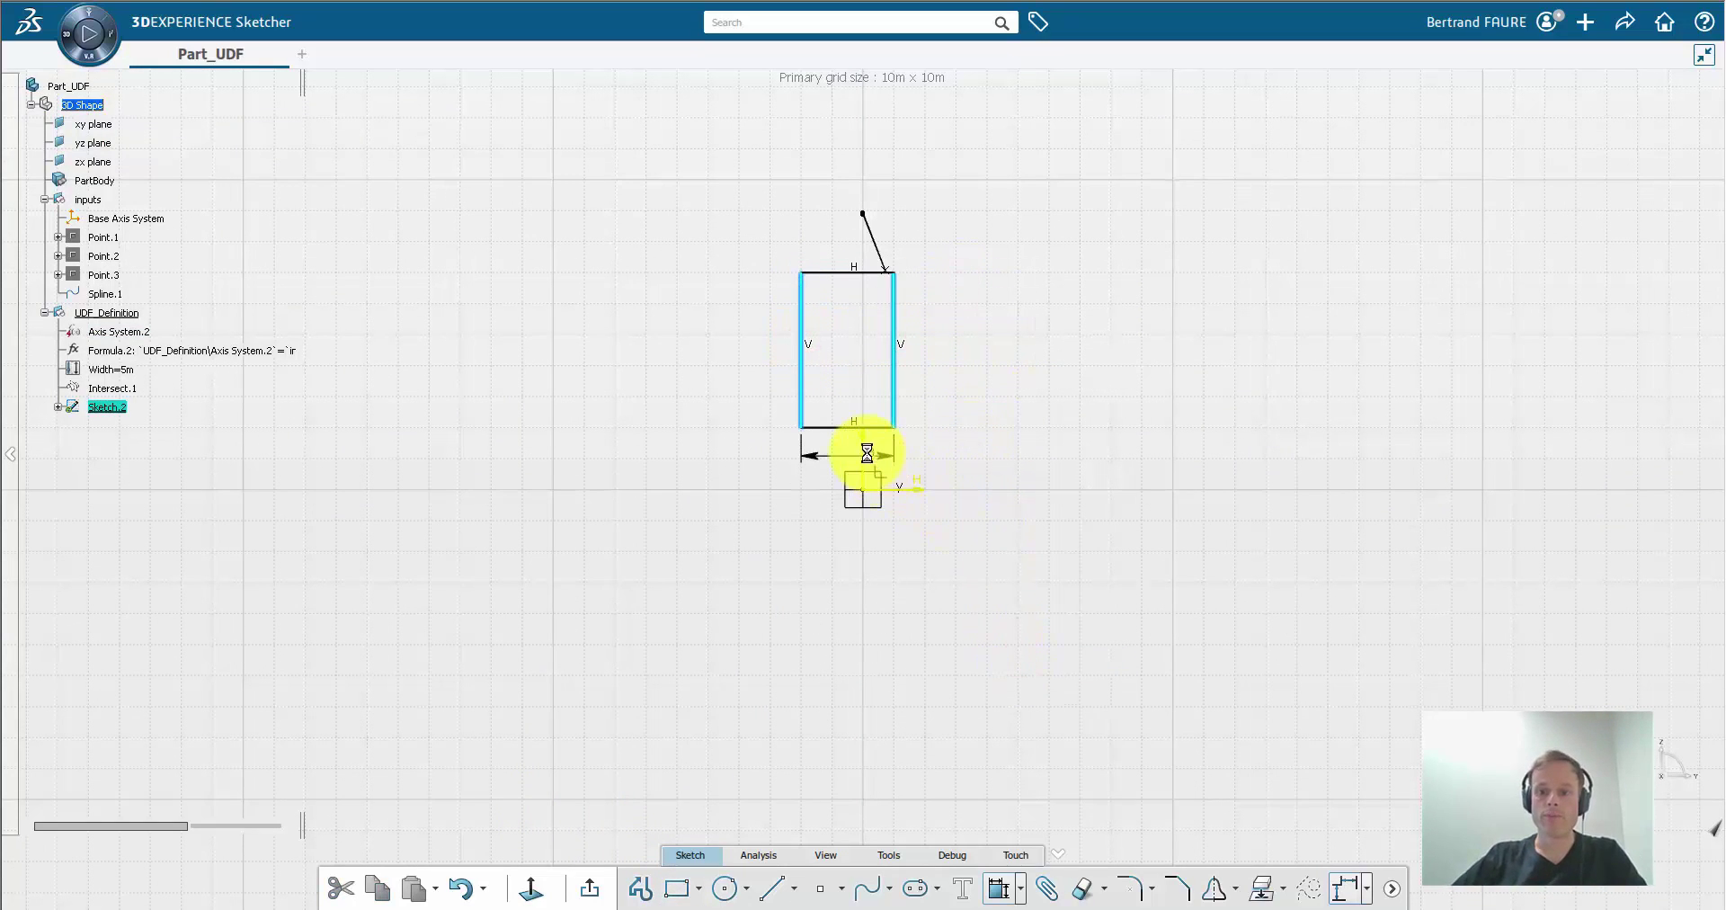
click(862, 447)
click(897, 430)
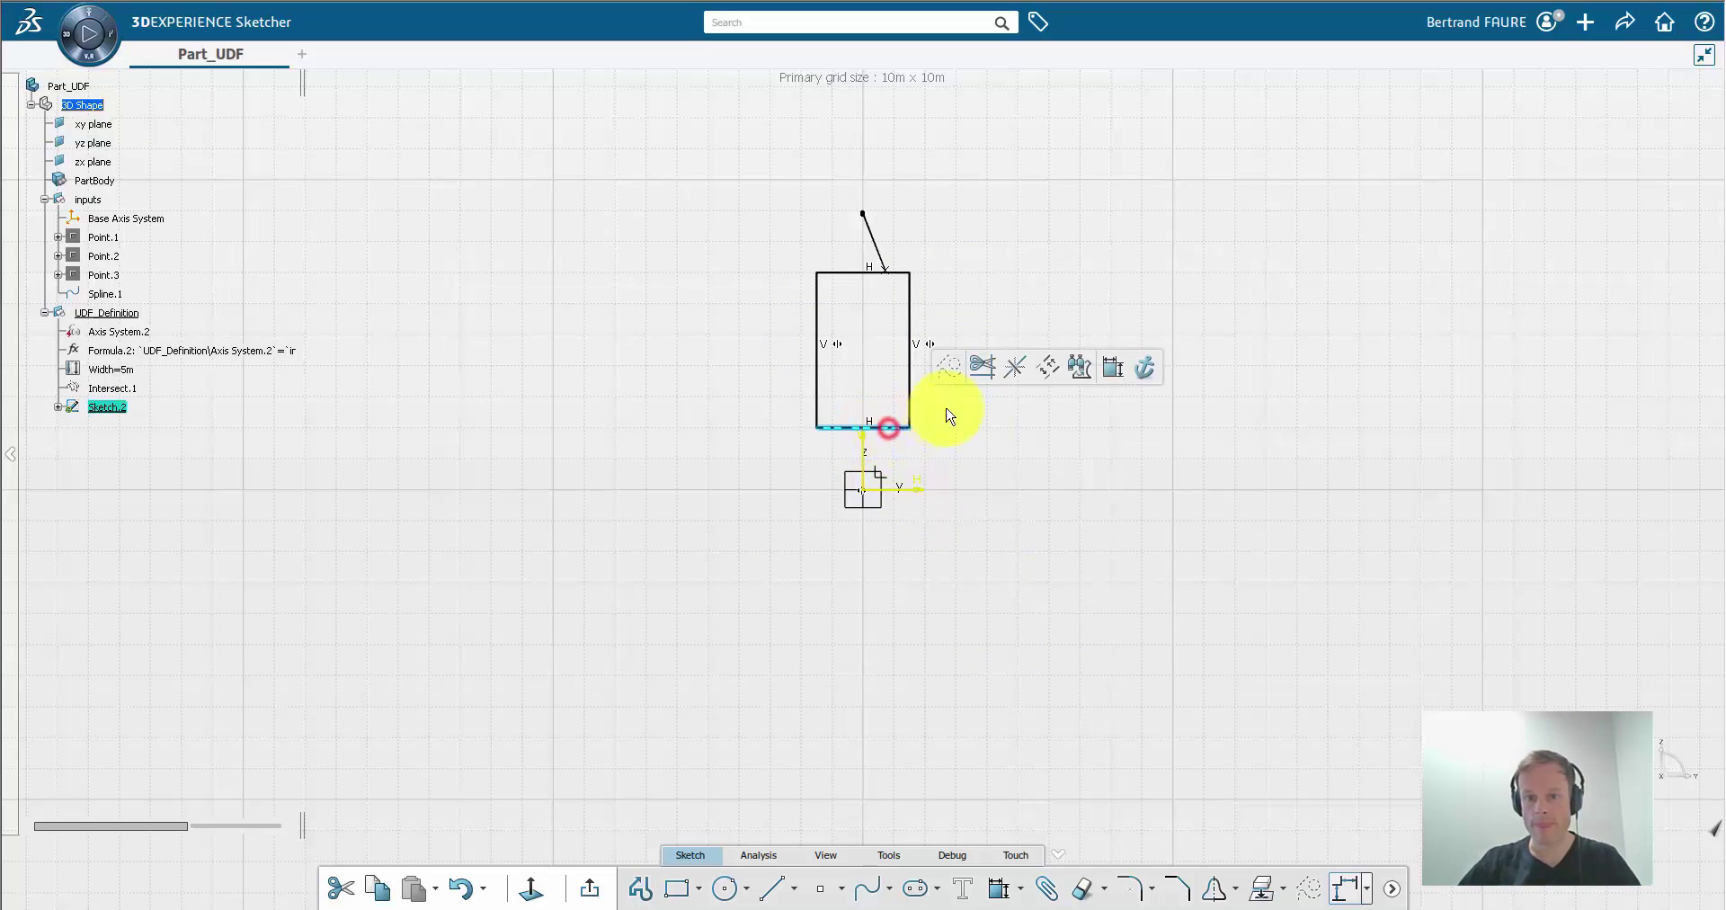
click(1110, 369)
click(1106, 422)
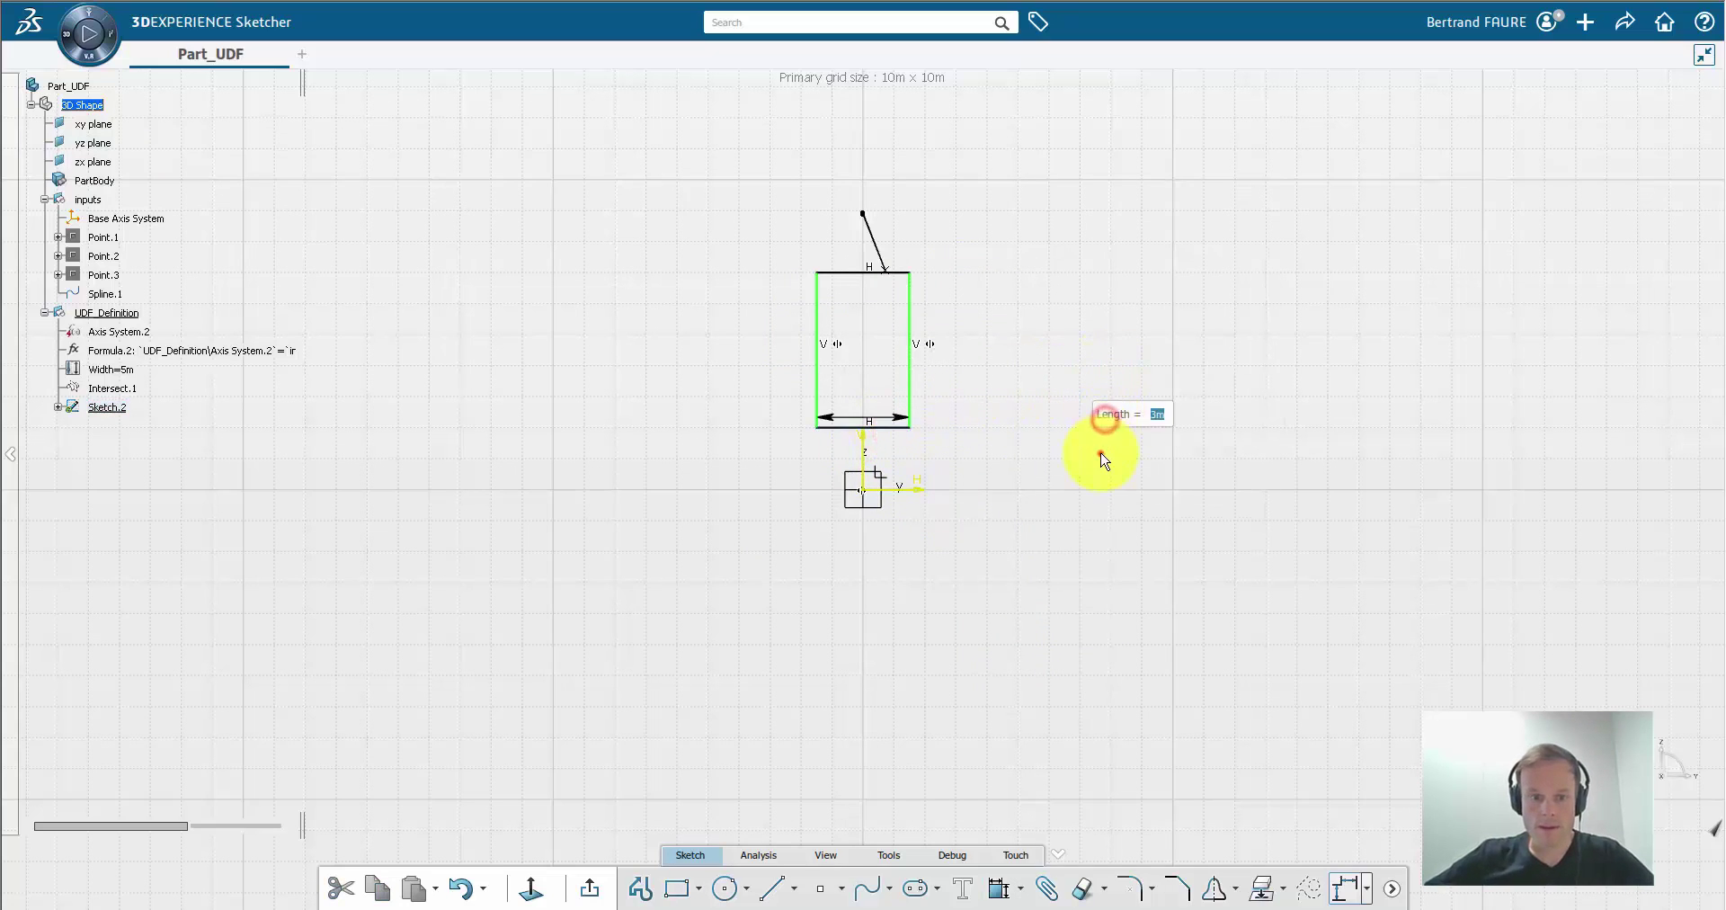
Step: Drive the rectangle width with a formula equal to the Width parameter (5m)
click(1109, 418)
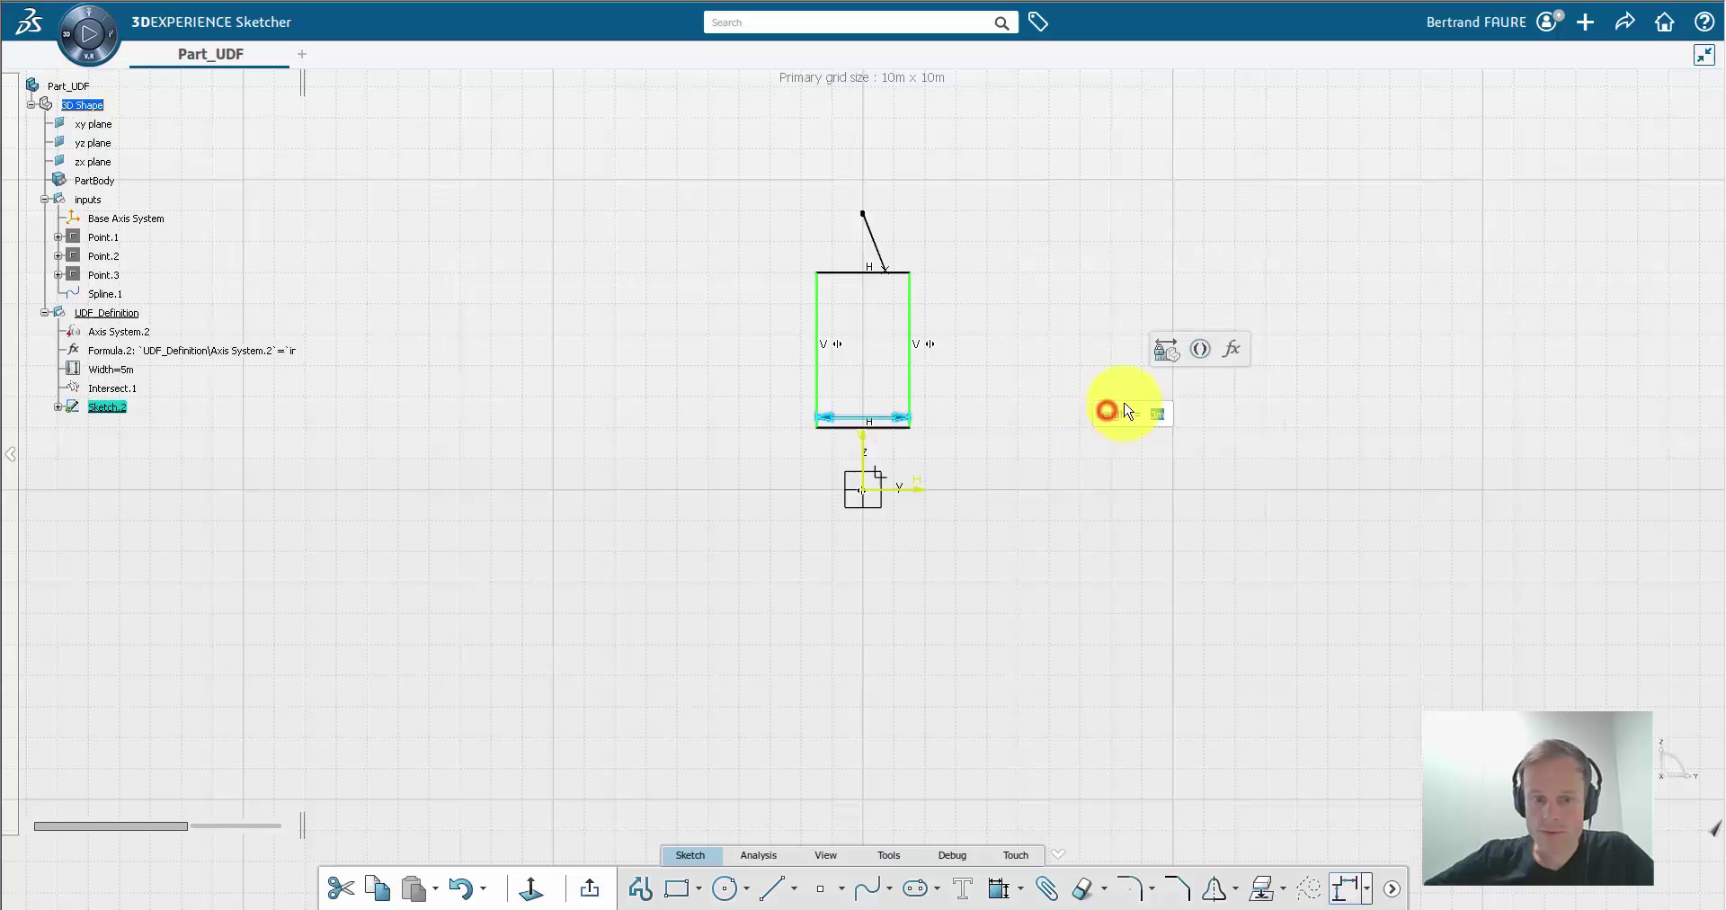
click(1231, 347)
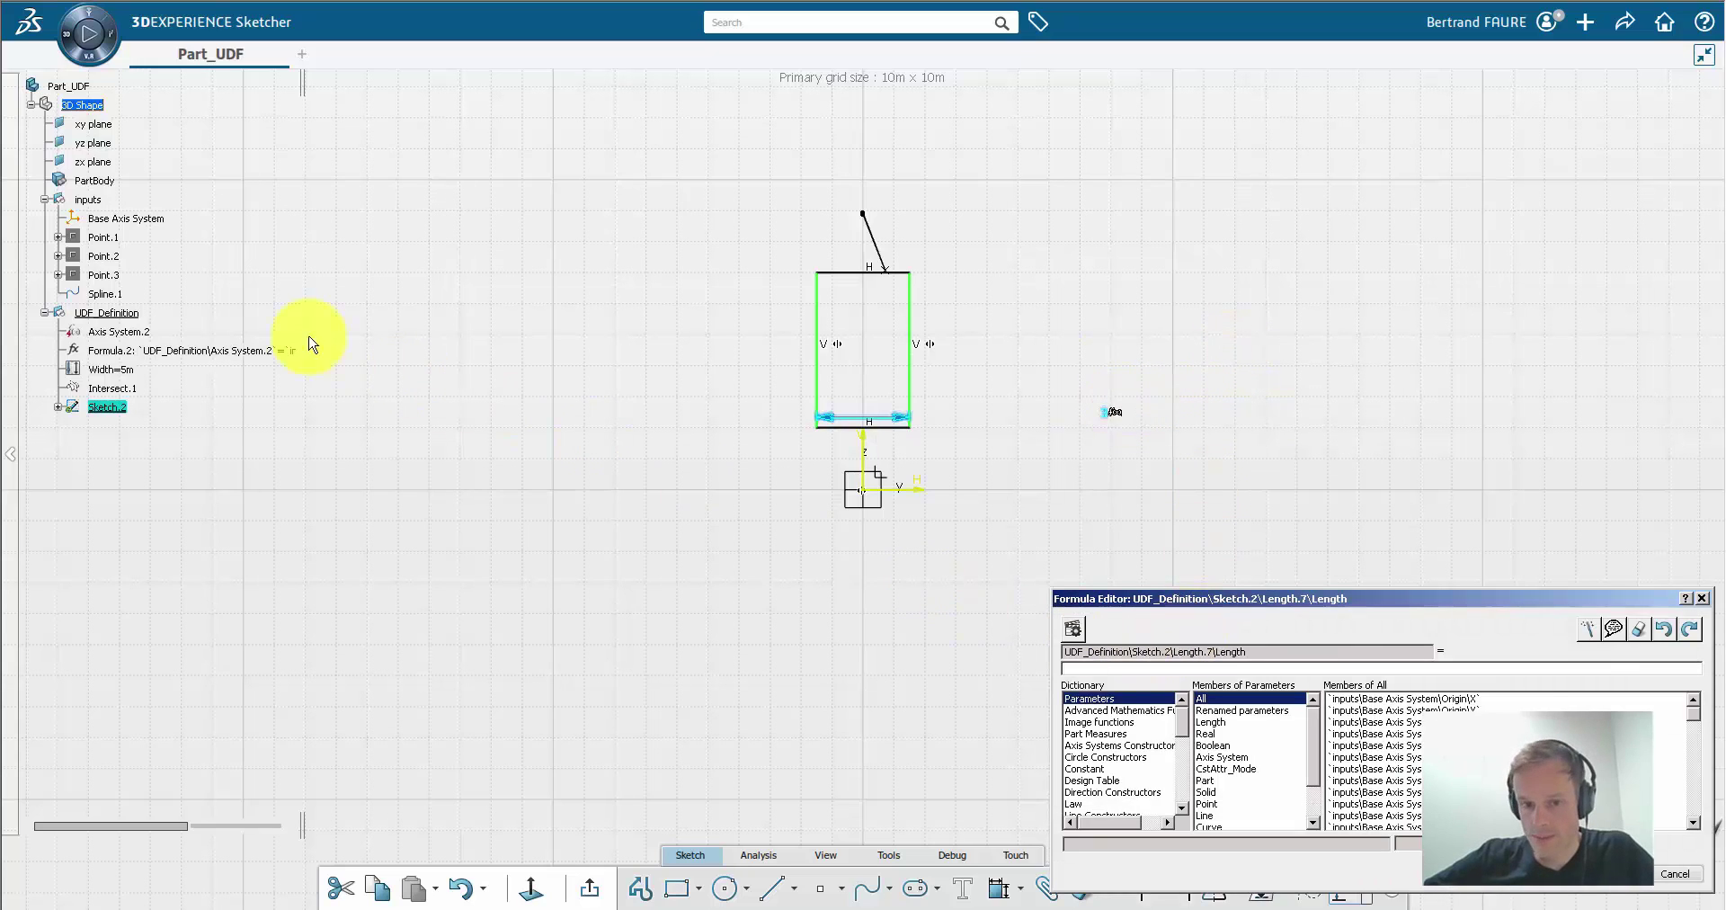
click(111, 368)
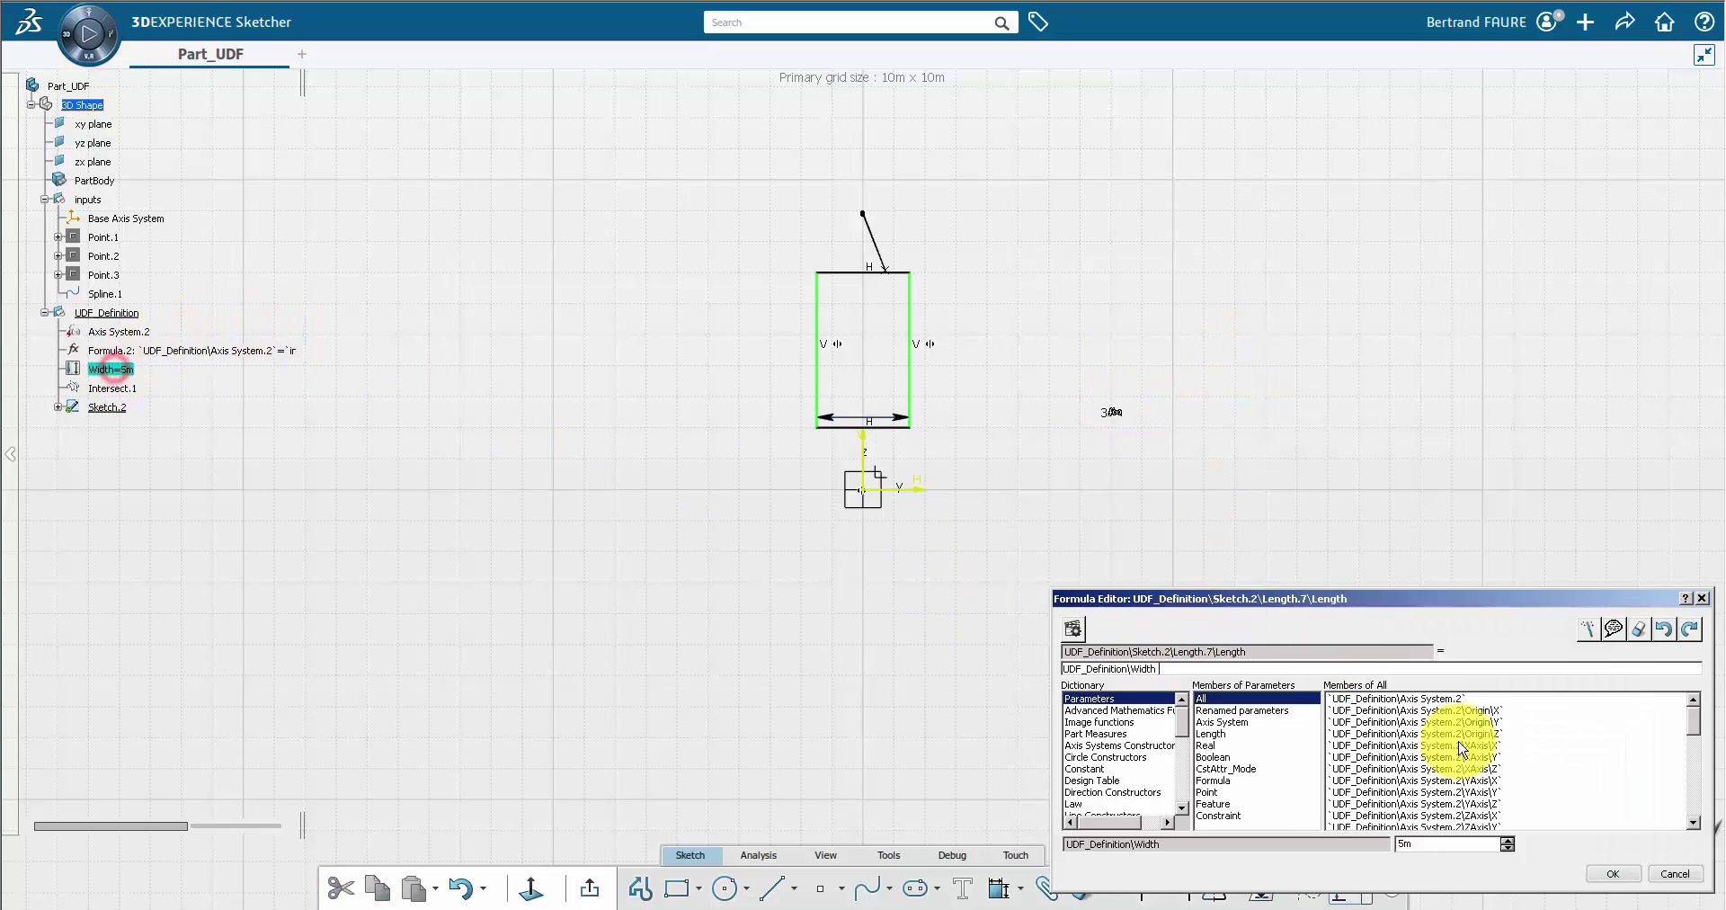
click(1610, 874)
Step: Make the bottom edge coincide with the horizontal axis and the top edge with Intersect.1
click(902, 429)
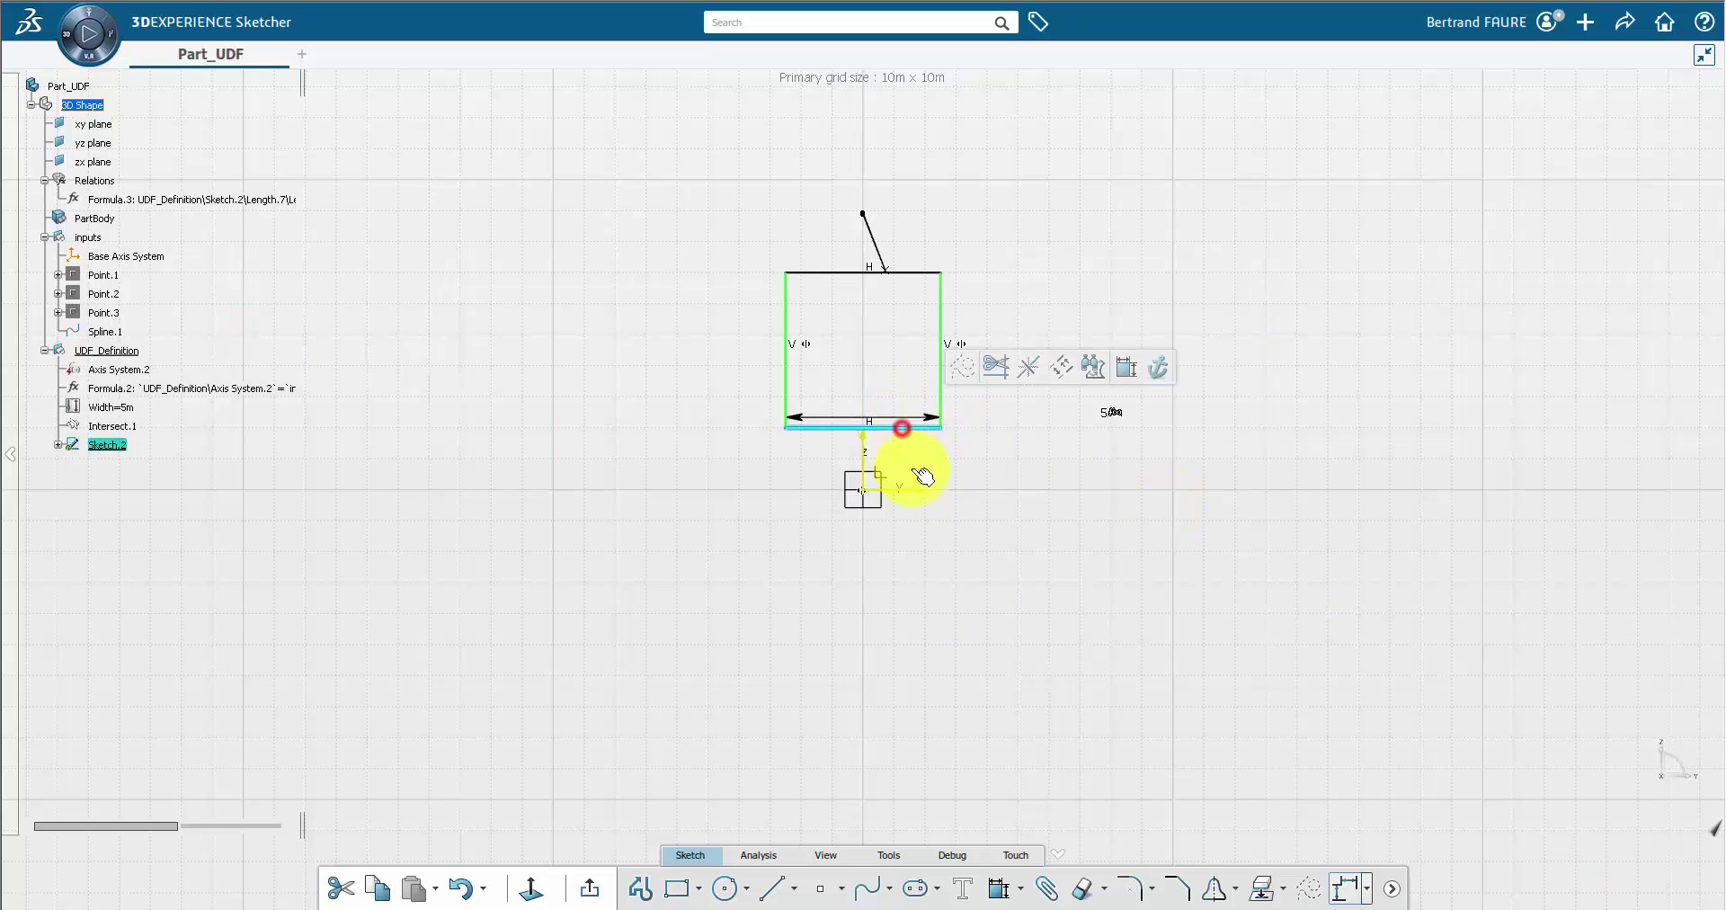
ctrl+click(917, 486)
click(1075, 432)
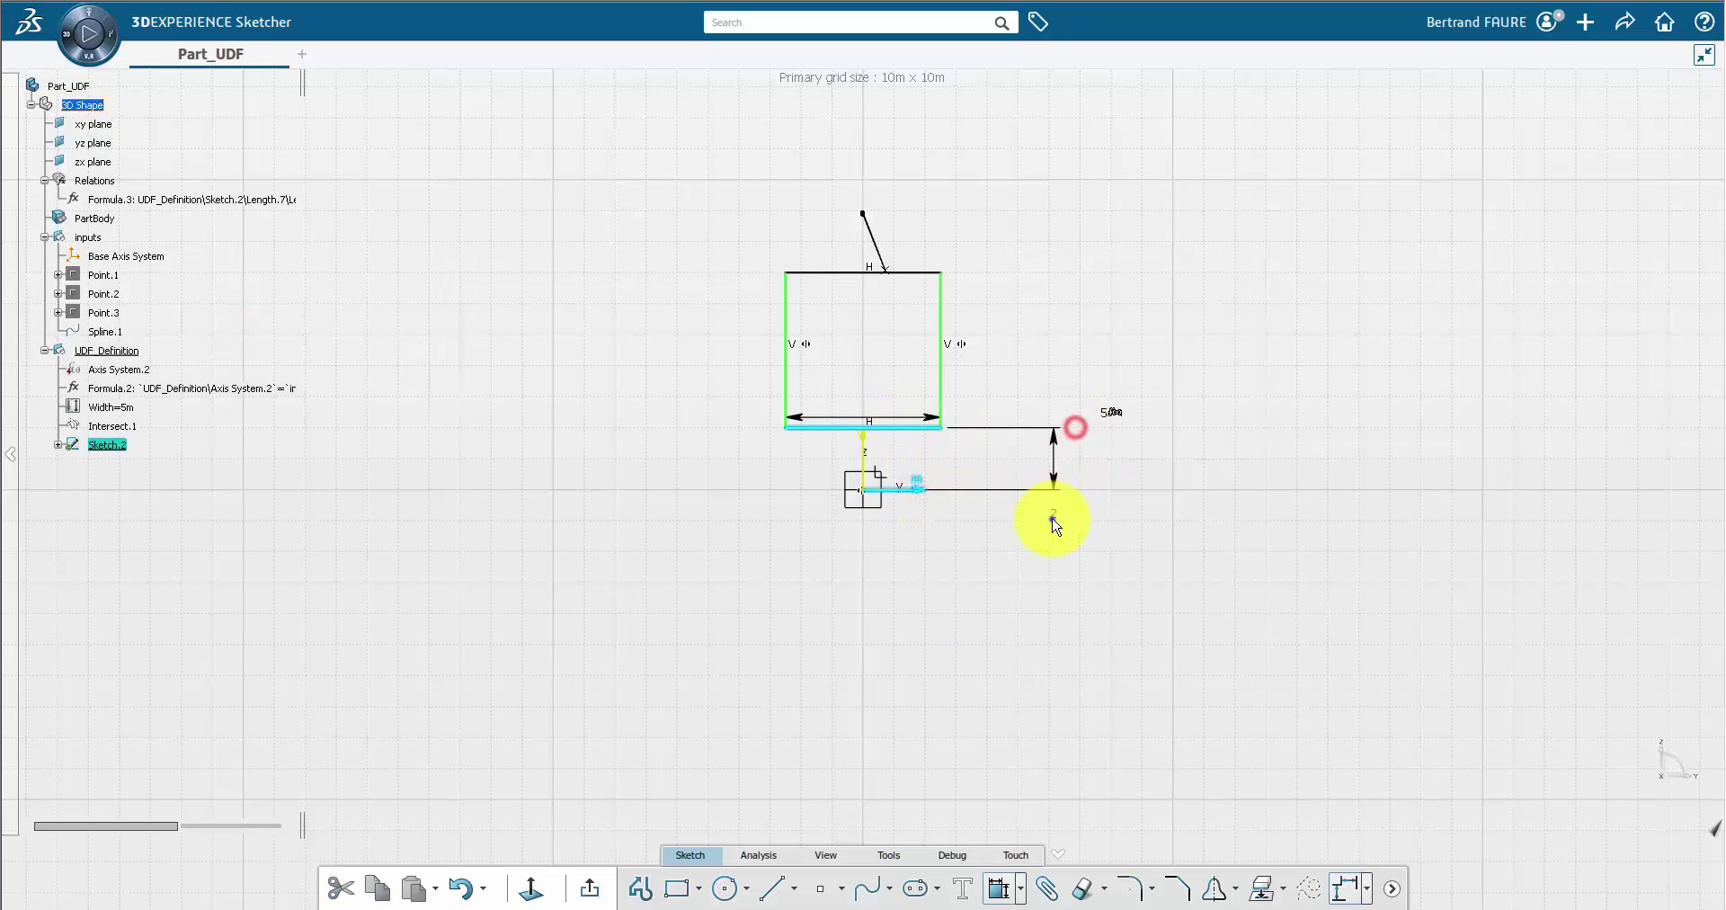
right_click(1052, 521)
click(1079, 620)
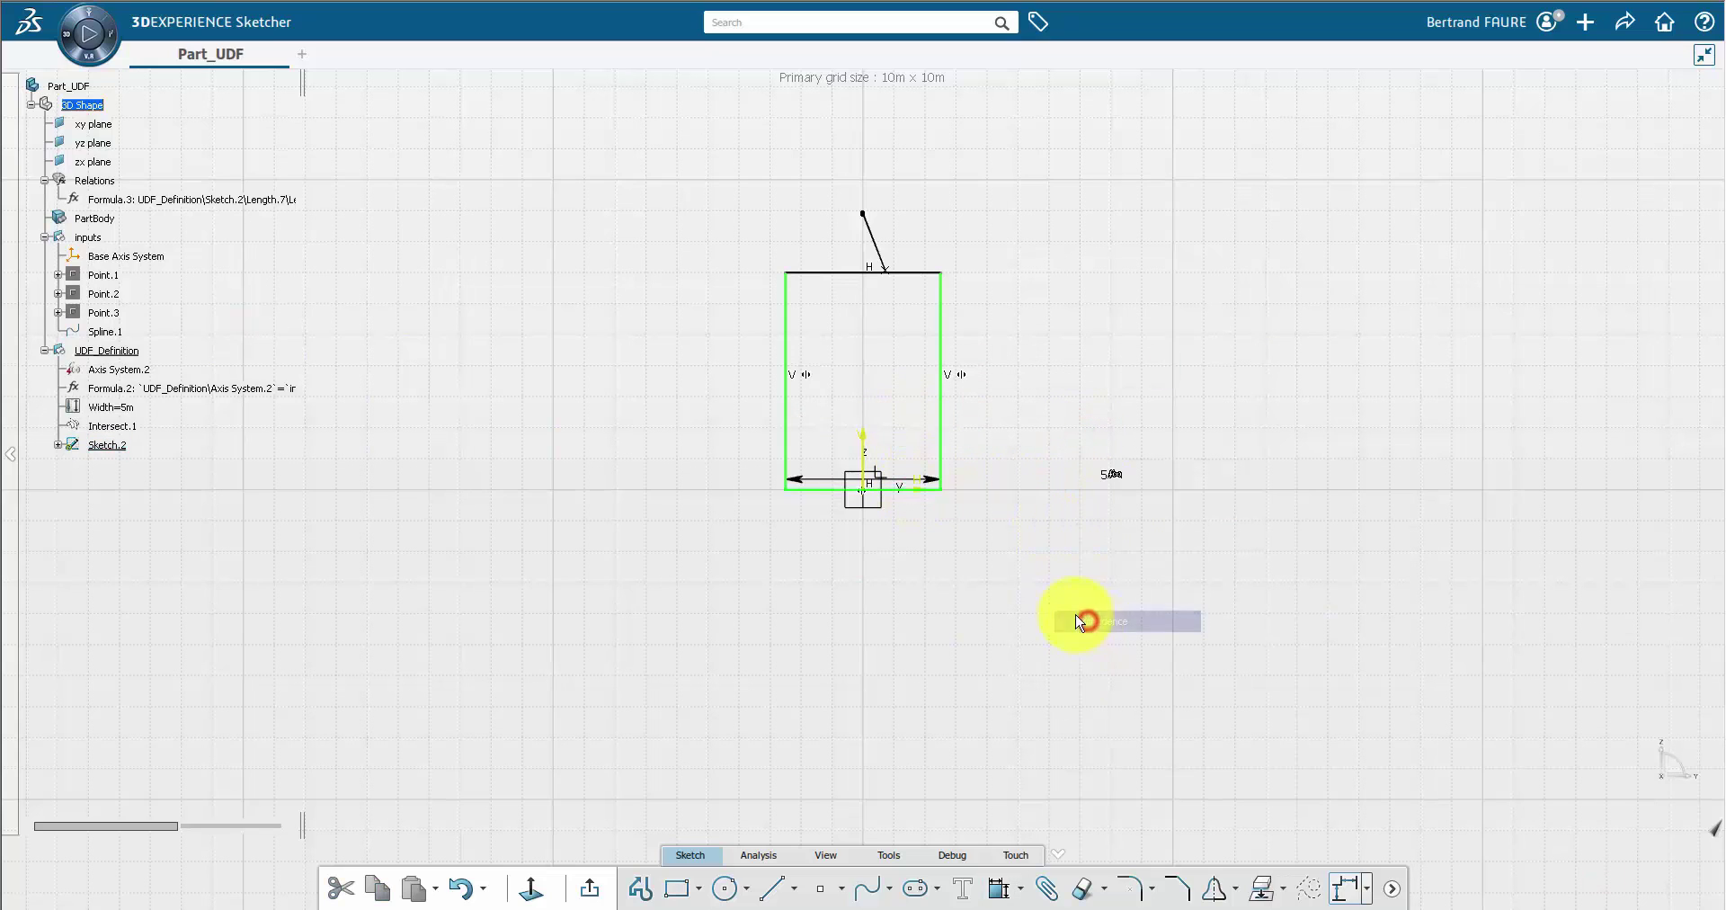
click(912, 272)
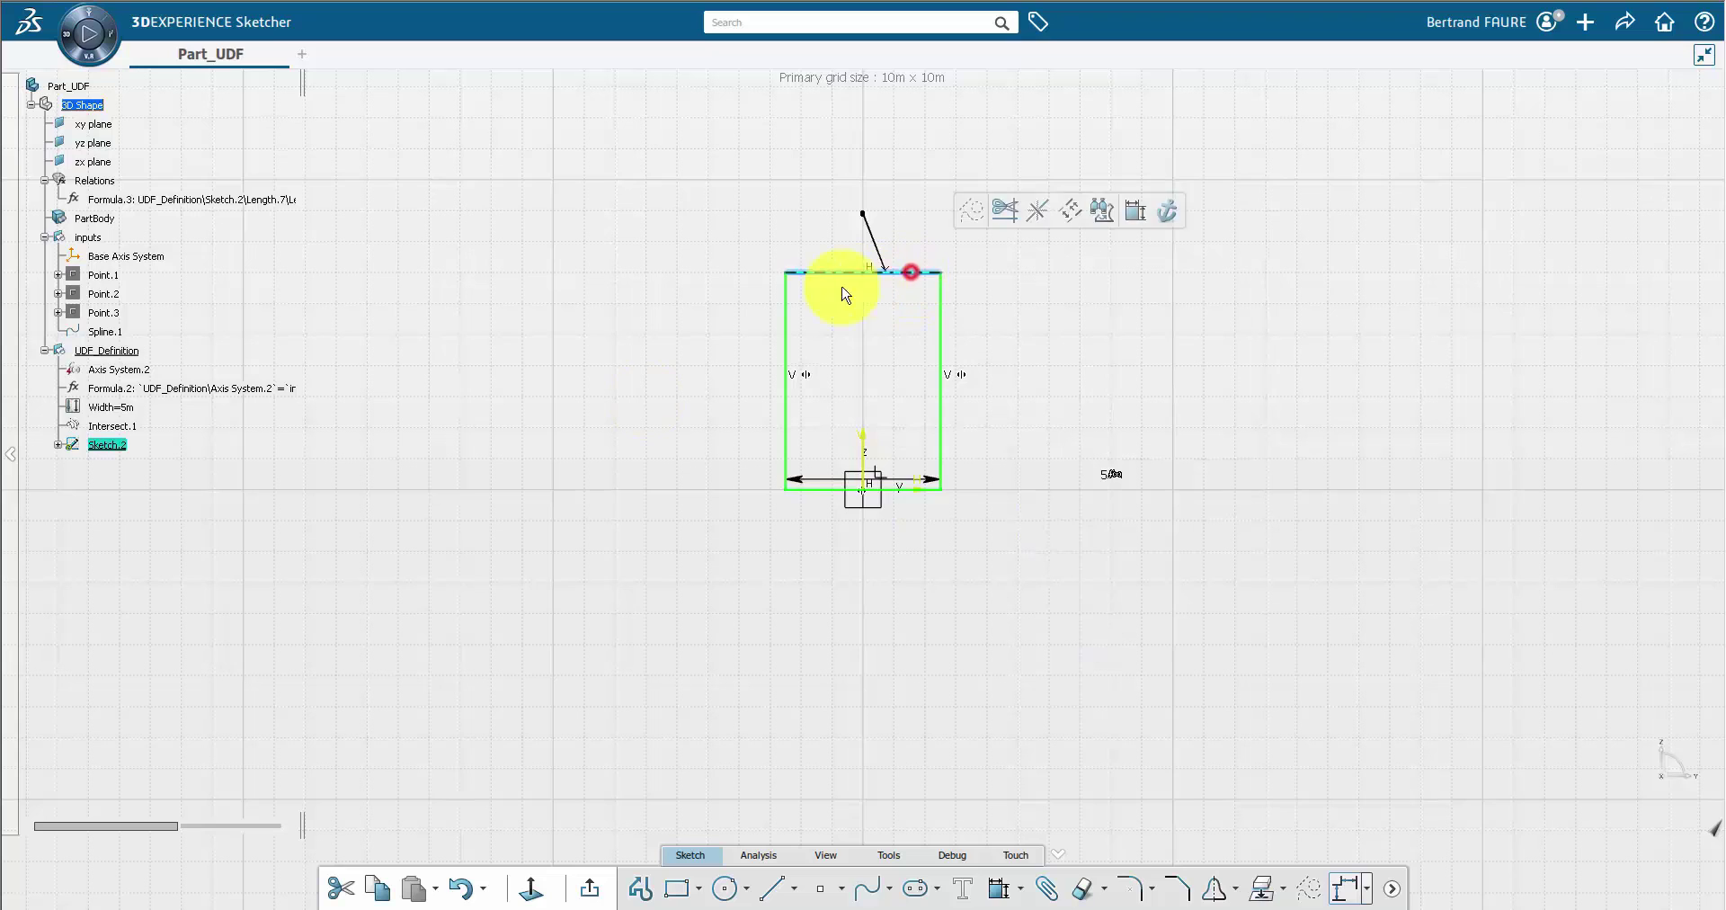
click(127, 423)
click(998, 890)
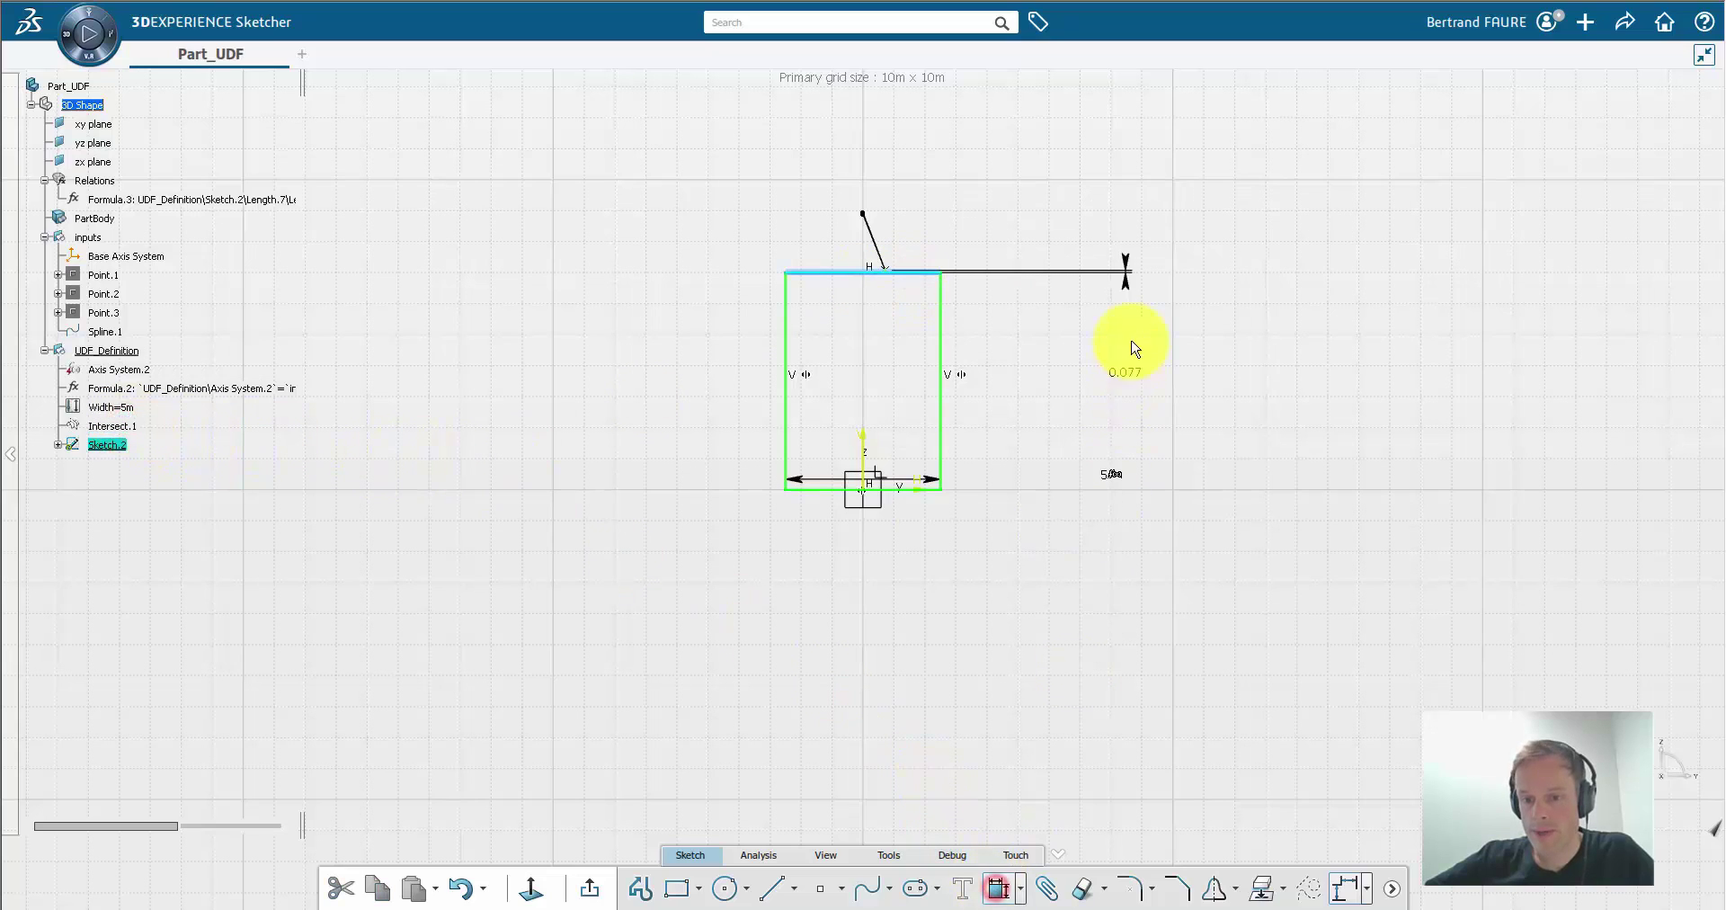
right_click(1131, 340)
click(1163, 443)
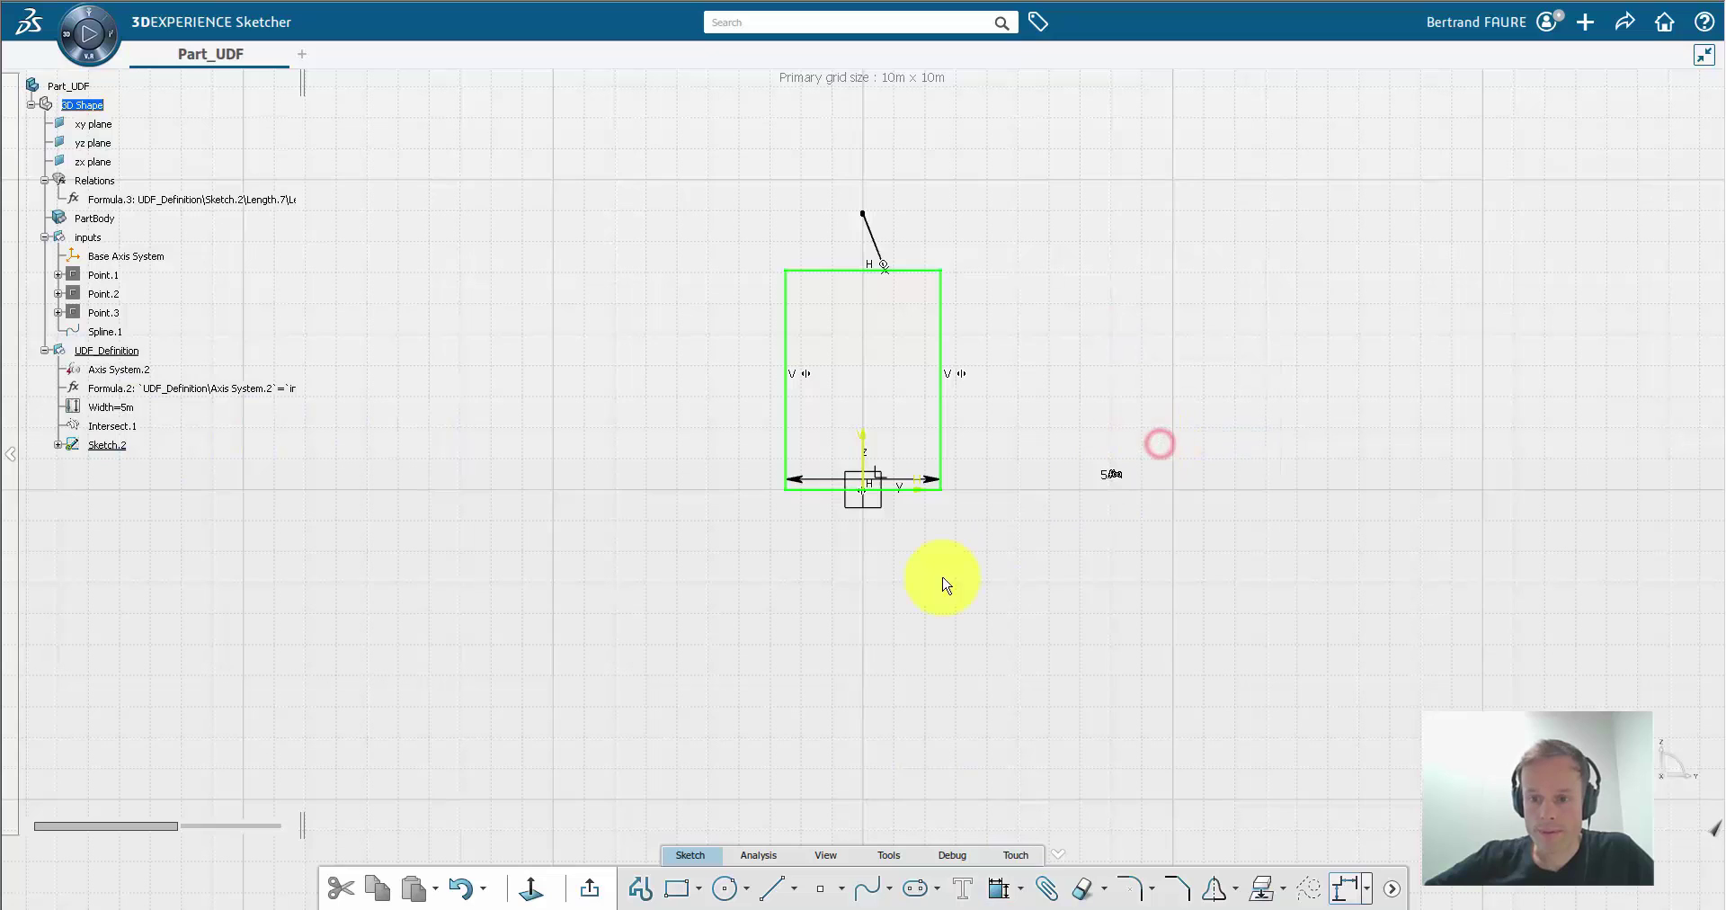
Step: Exit the sketch and create Fill.1 bounded by Sketch.2
click(597, 891)
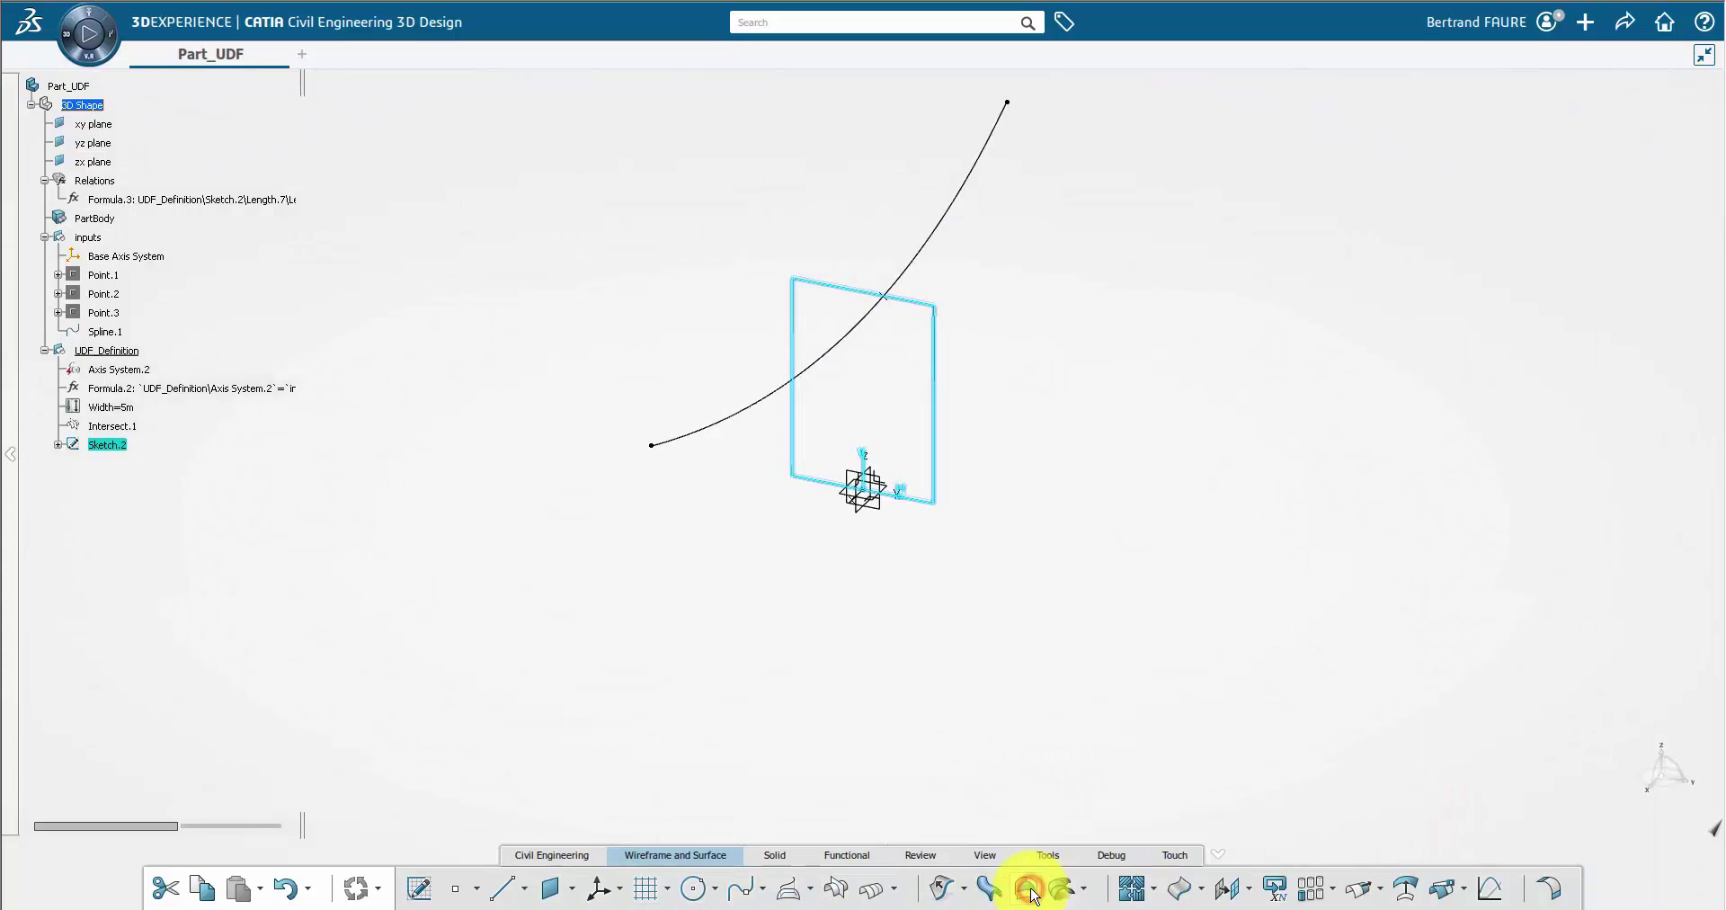
click(1029, 889)
click(1539, 881)
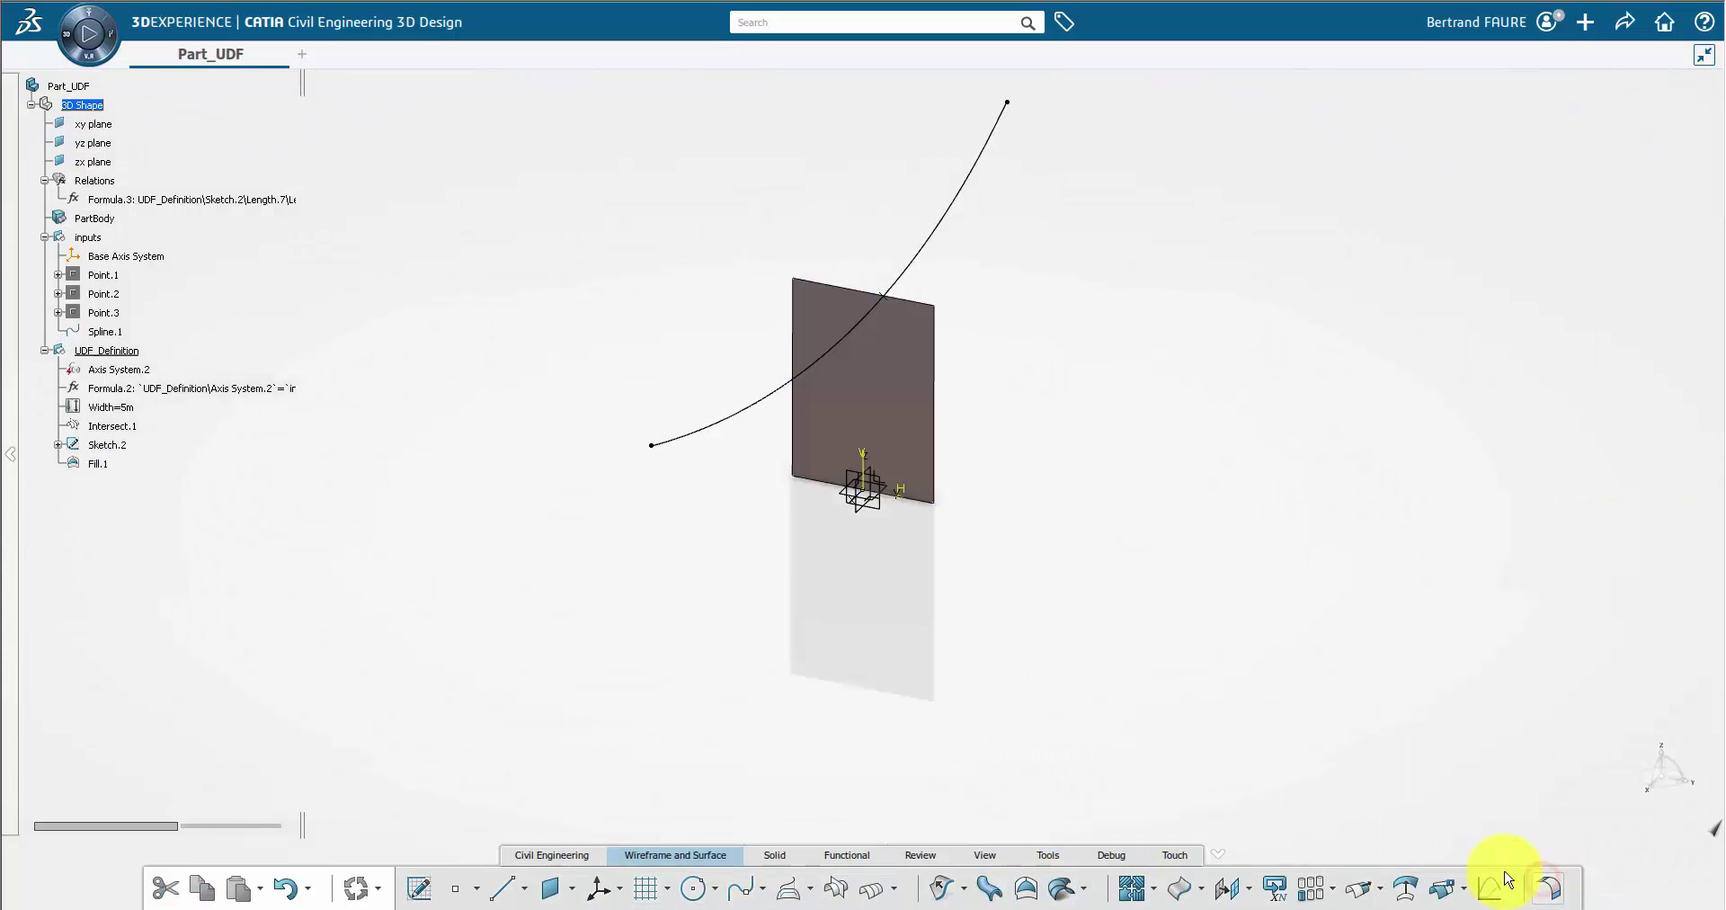
Step: Set Fill.1's fill colour to magenta and hide Sketch.2
right_click(96, 464)
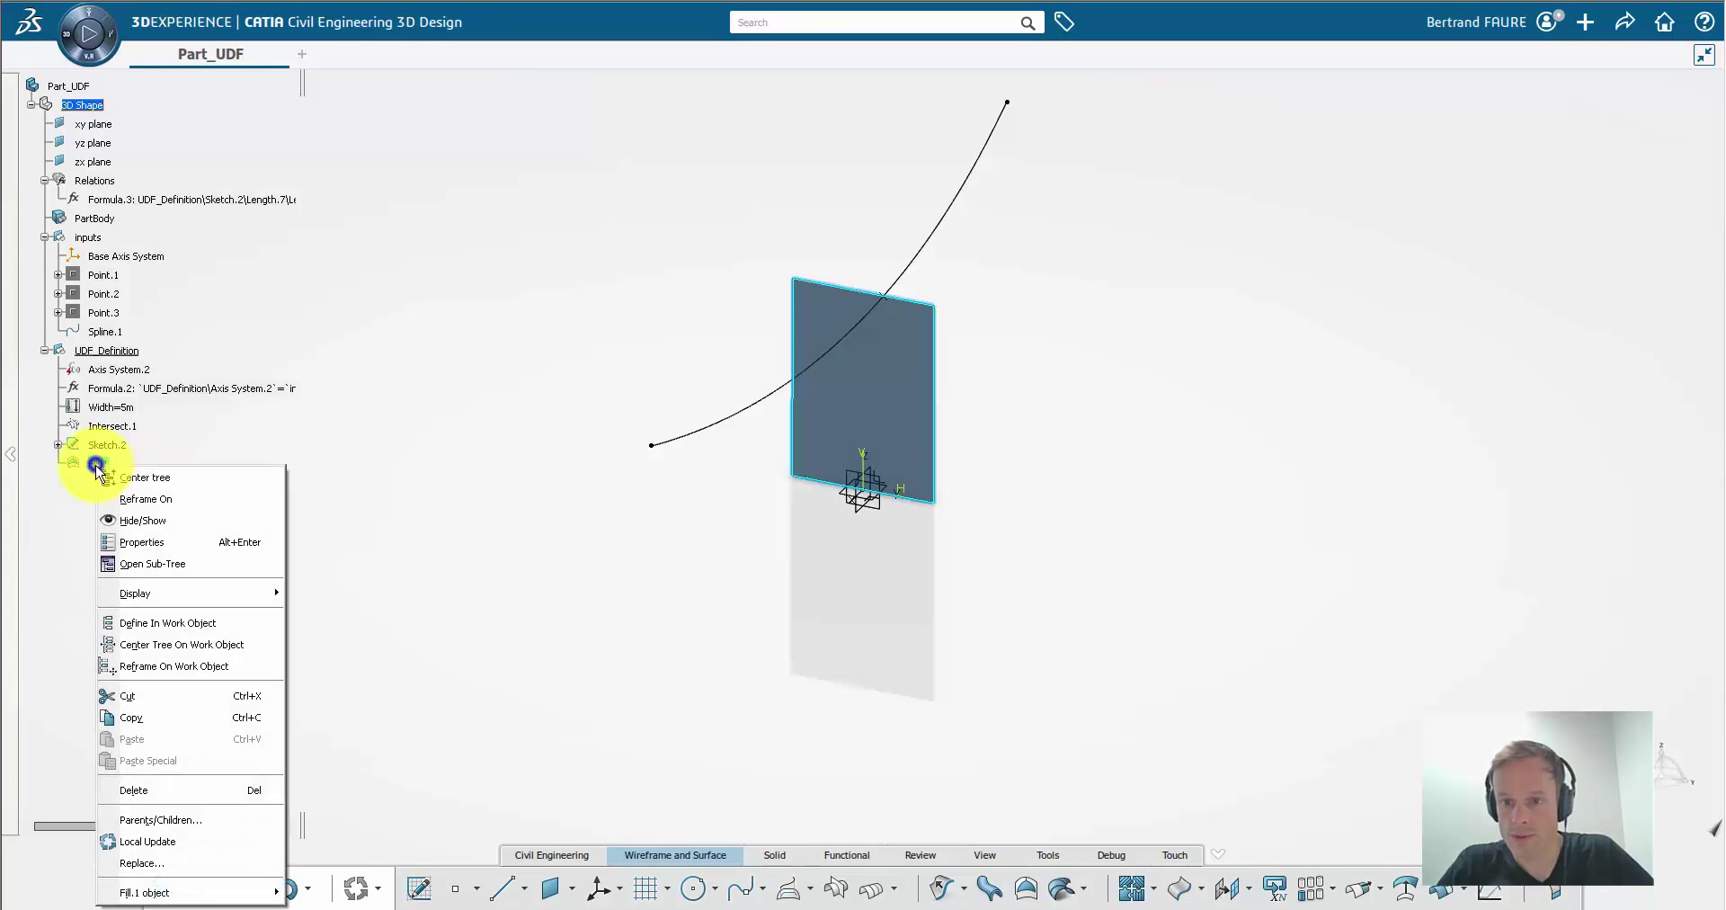
click(134, 542)
click(1068, 269)
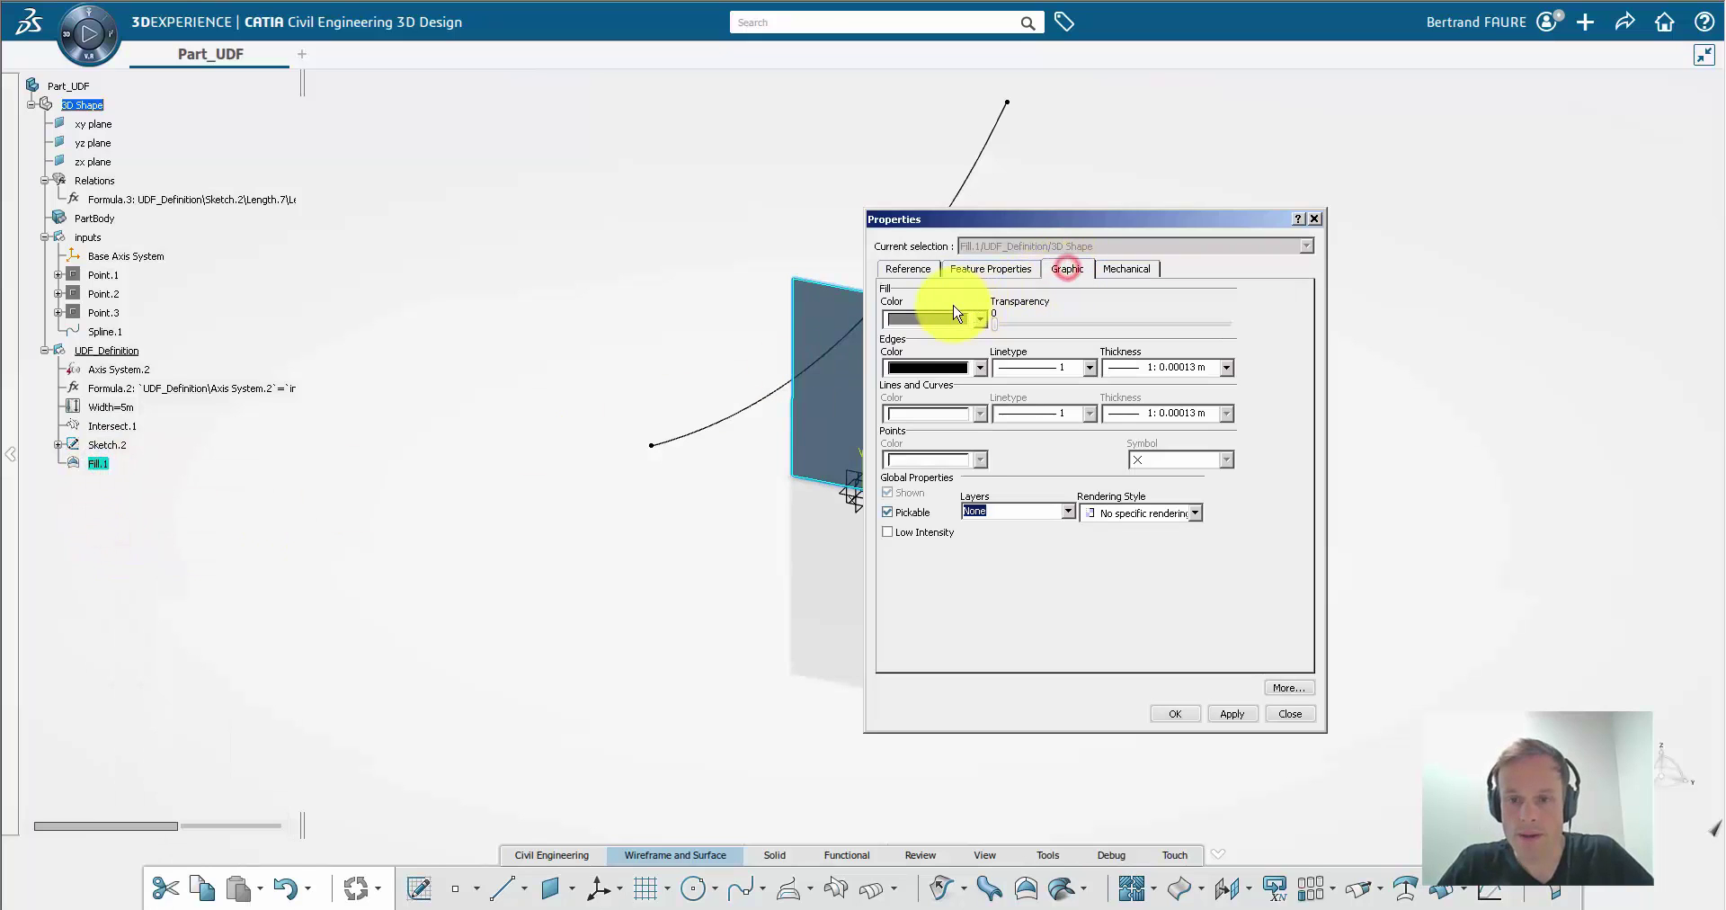
click(979, 319)
click(963, 491)
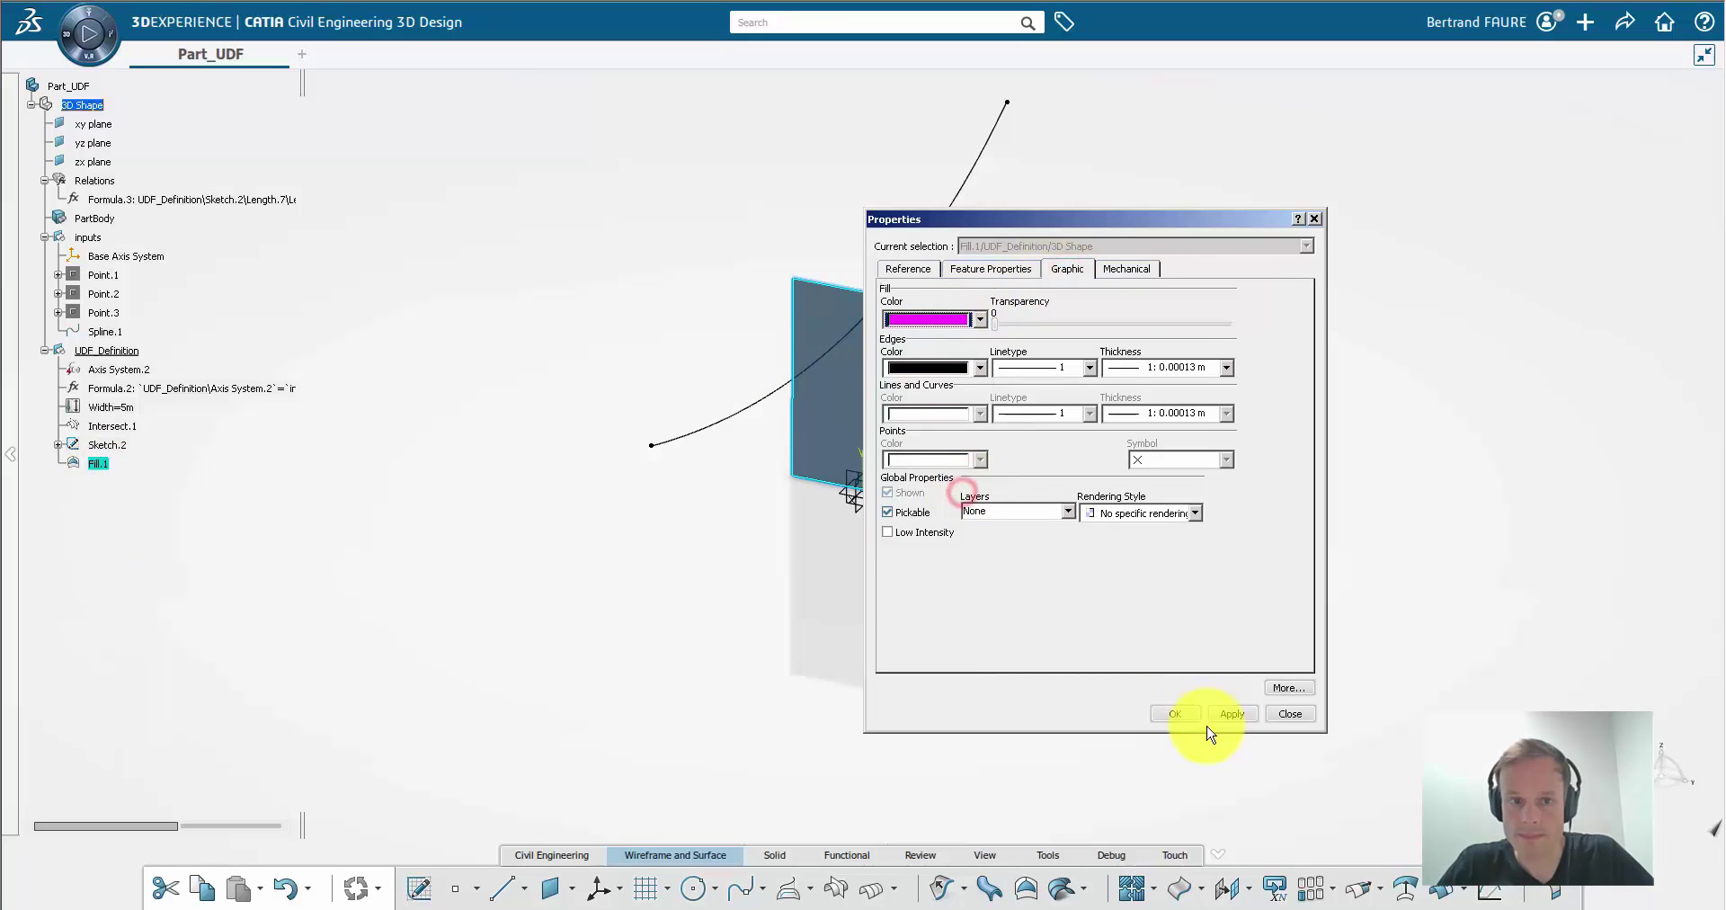
click(1177, 714)
click(353, 507)
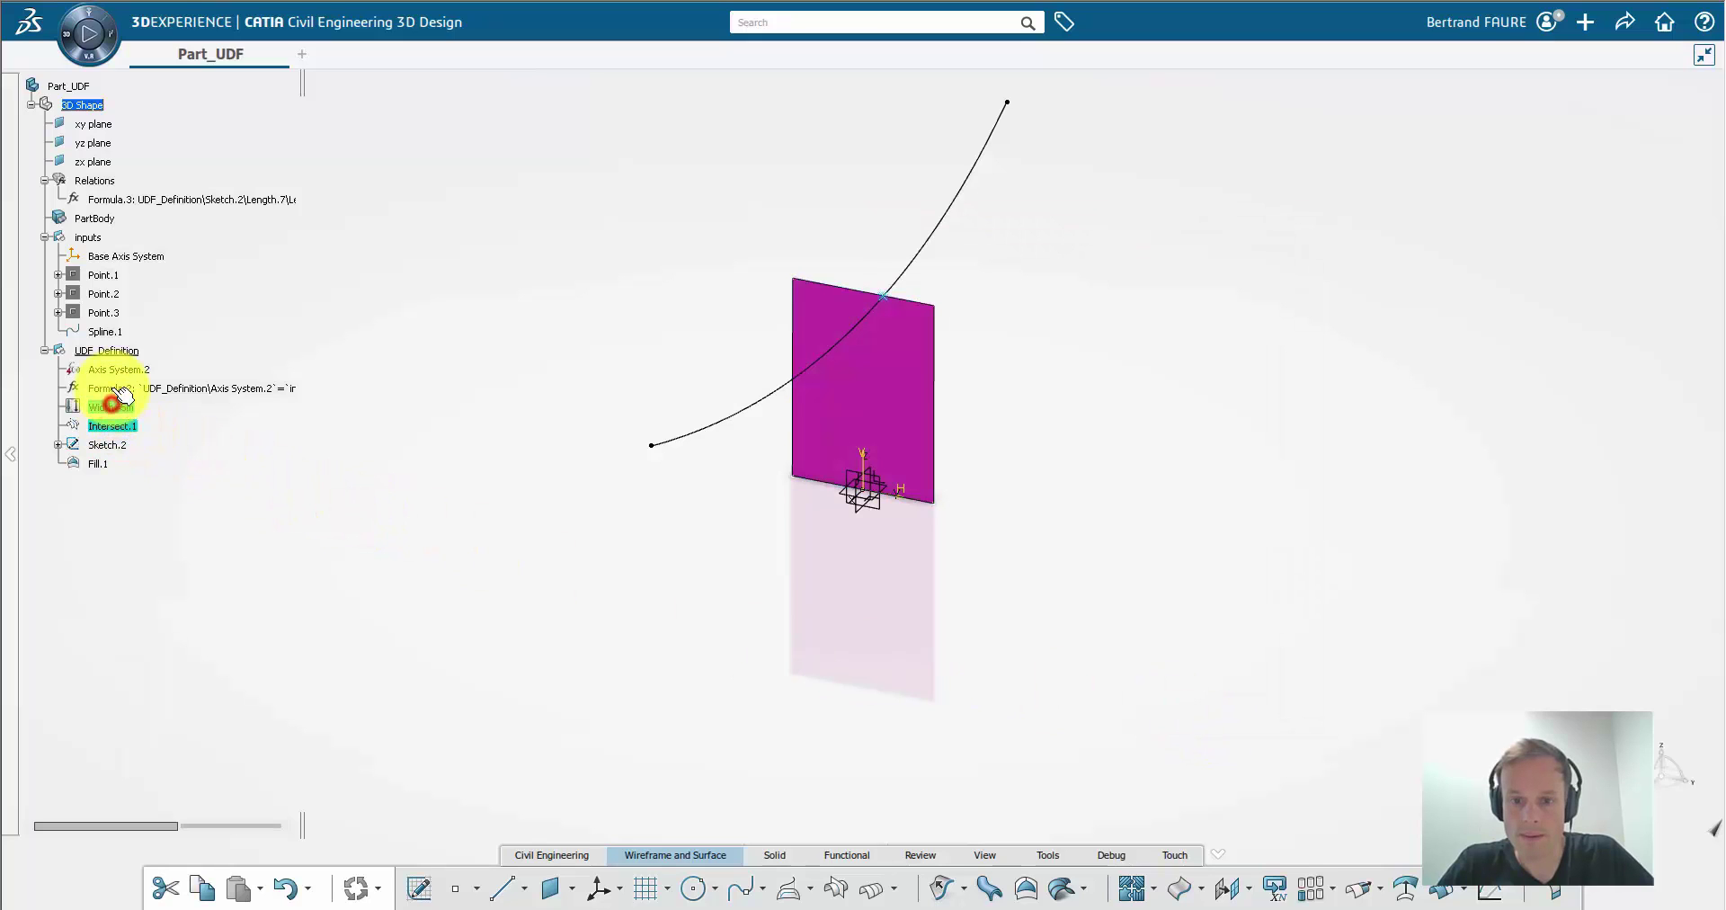
right_click(131, 448)
click(171, 500)
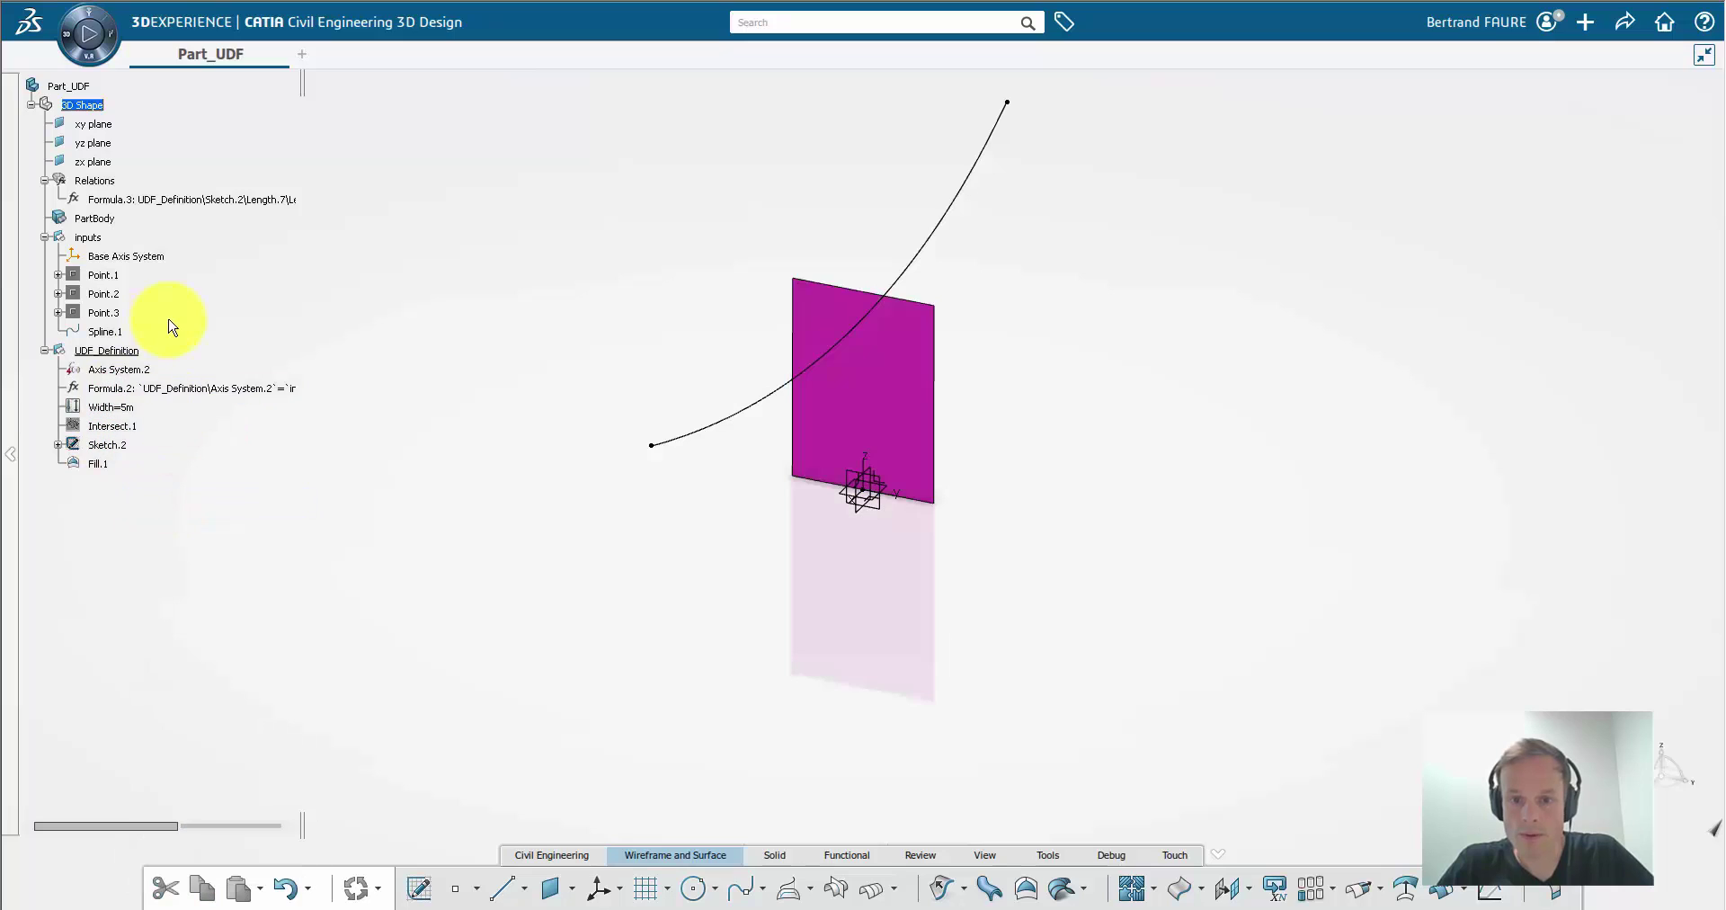
Step: Start a new user feature containing Fill.1, Sketch.2, Intersect.1, Width and Axis System.2
click(1054, 856)
click(1285, 889)
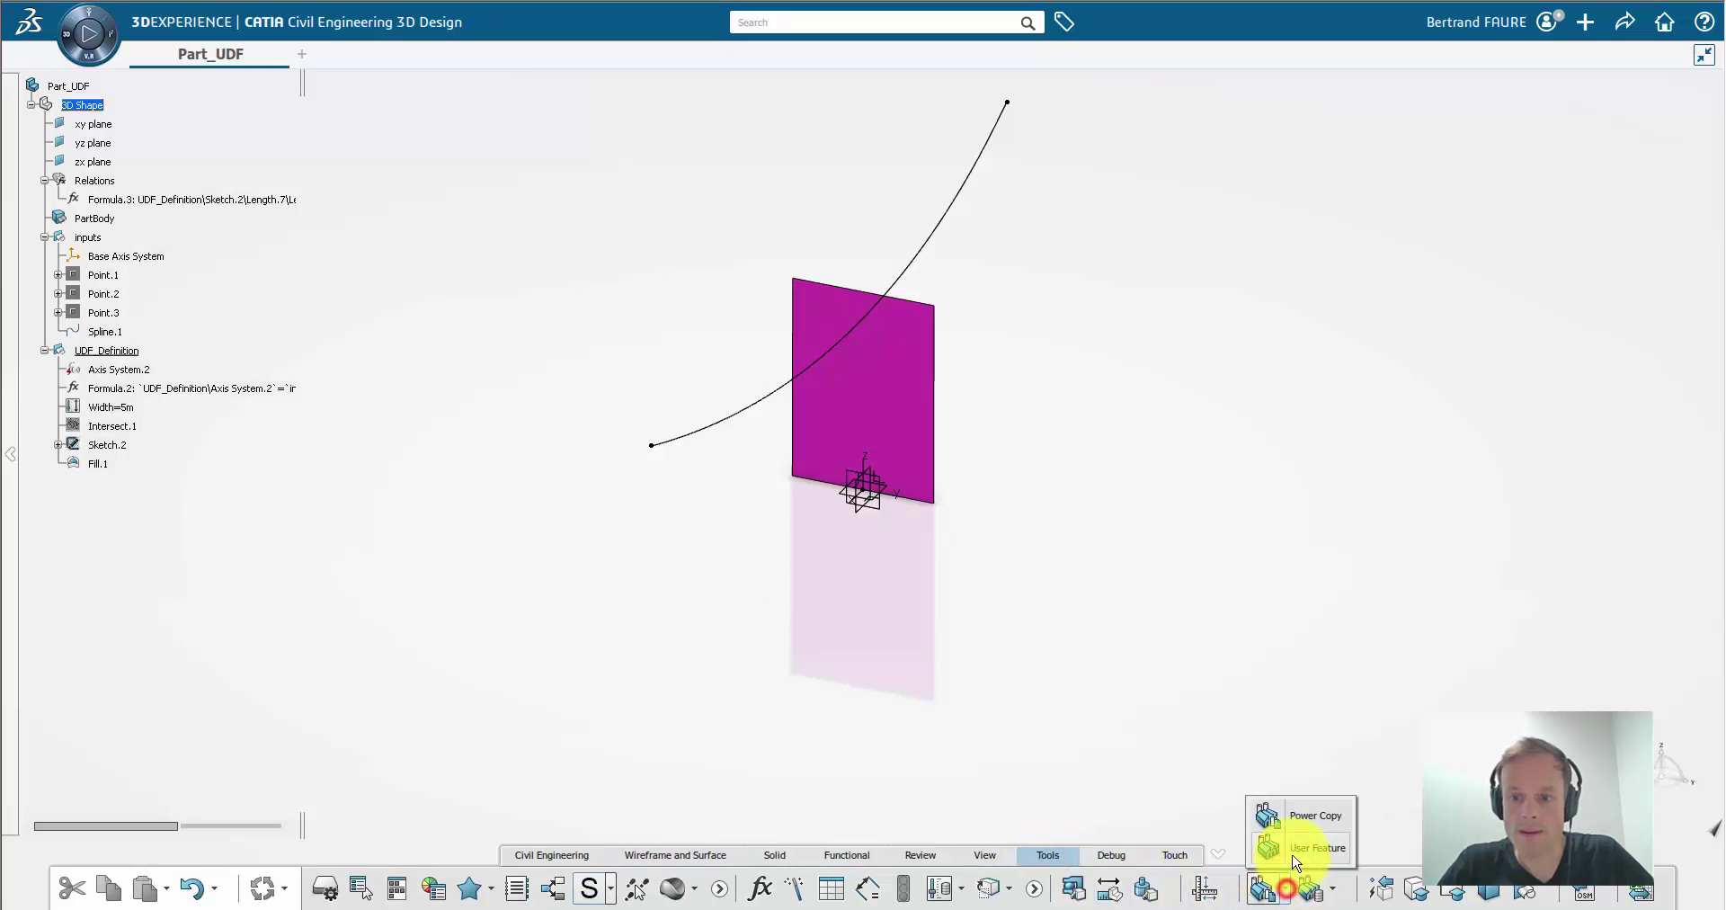
click(1292, 856)
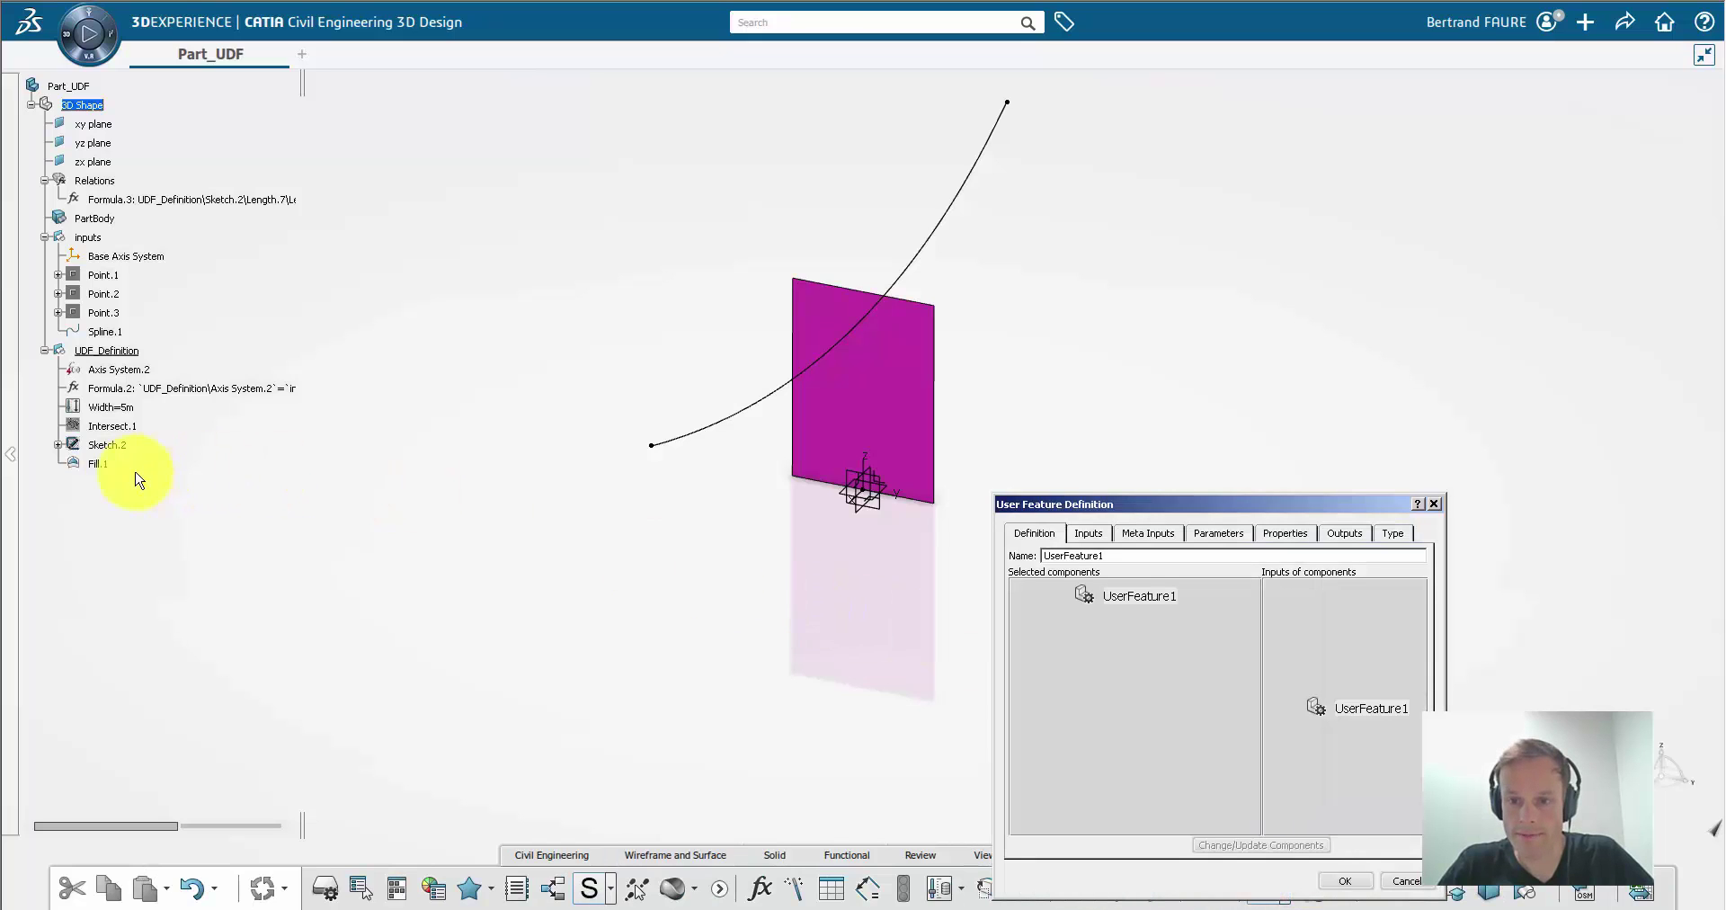
click(99, 463)
click(106, 444)
click(111, 426)
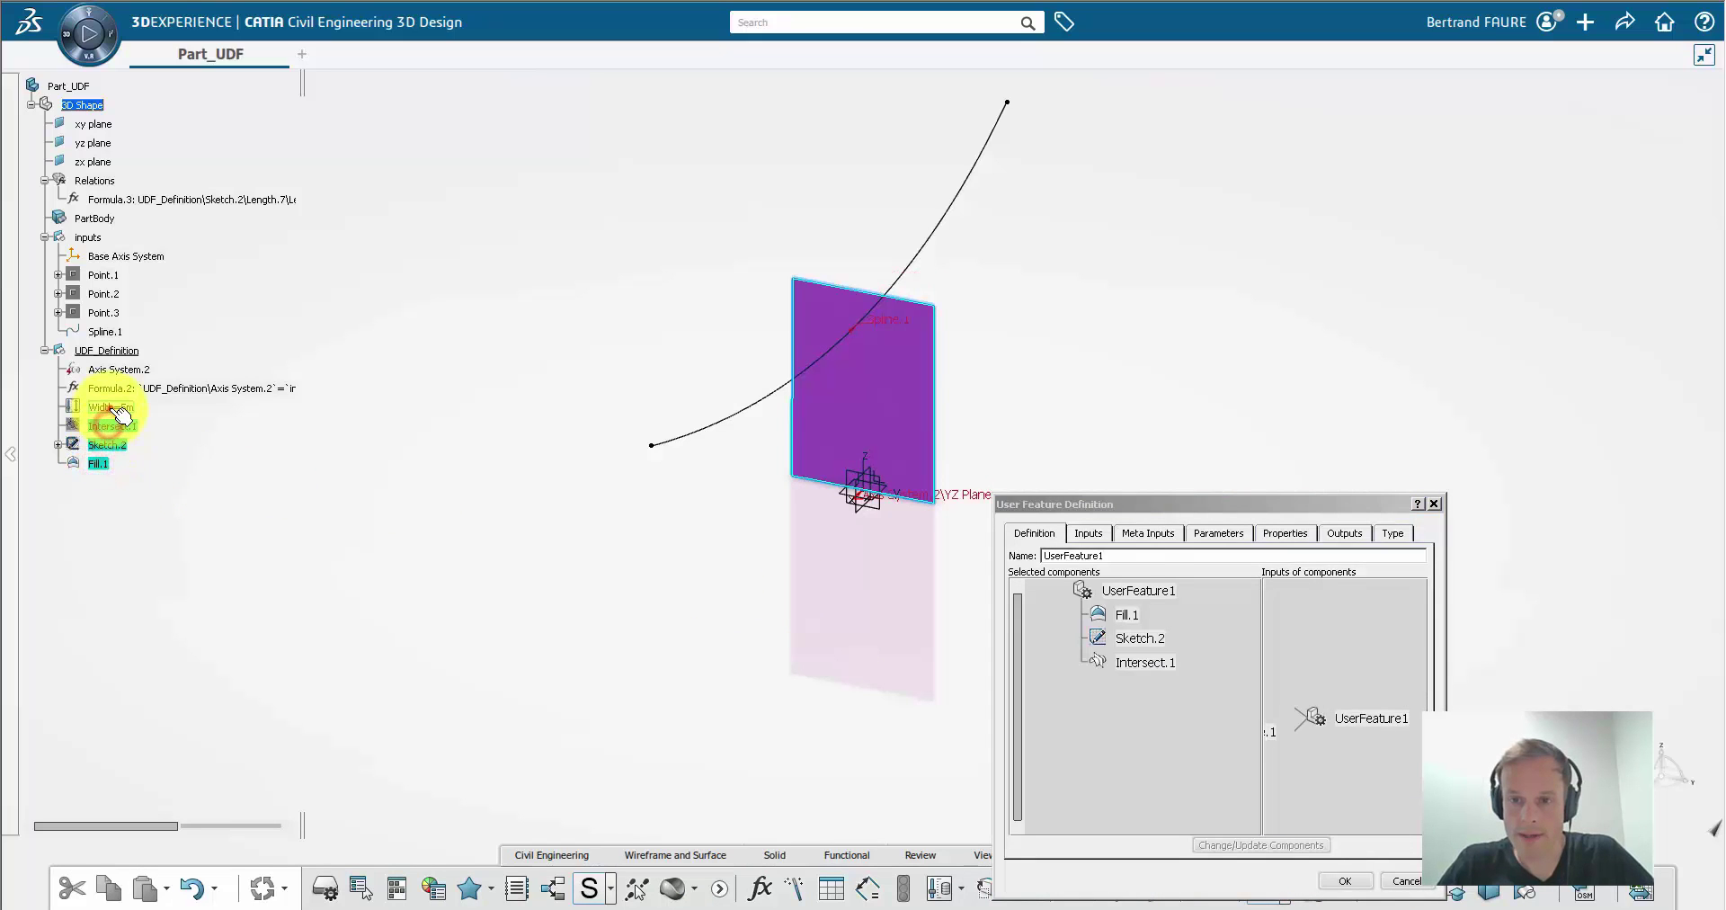
click(110, 407)
click(100, 369)
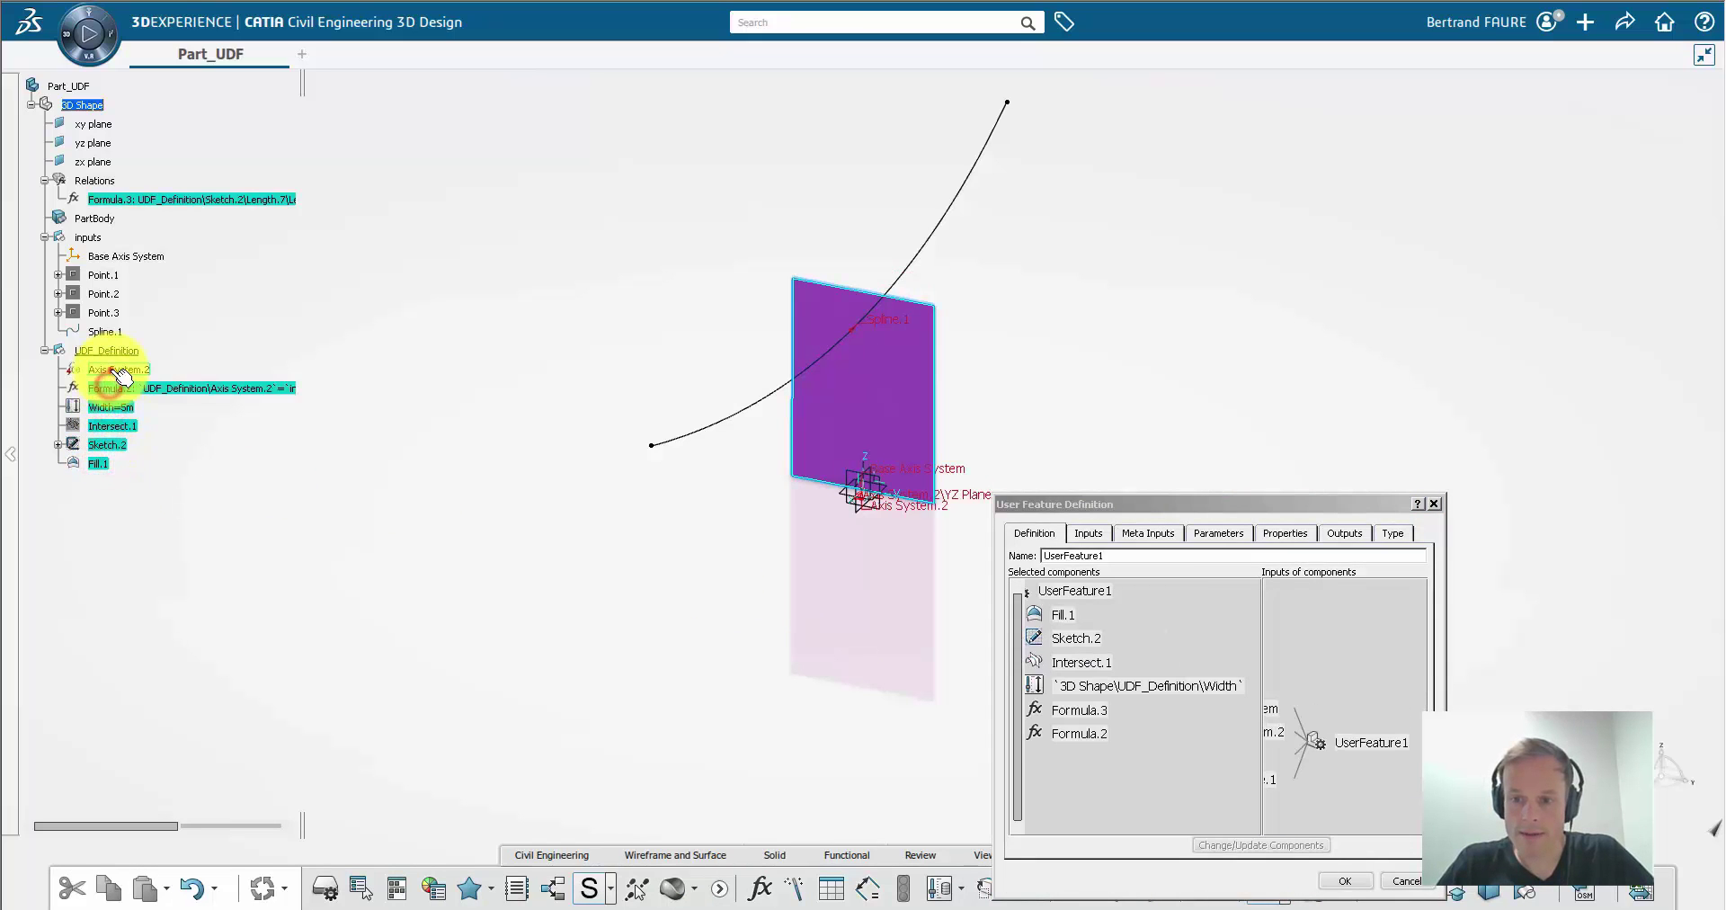
Step: Rename the user feature's Spline.1 input to Curve
click(1088, 533)
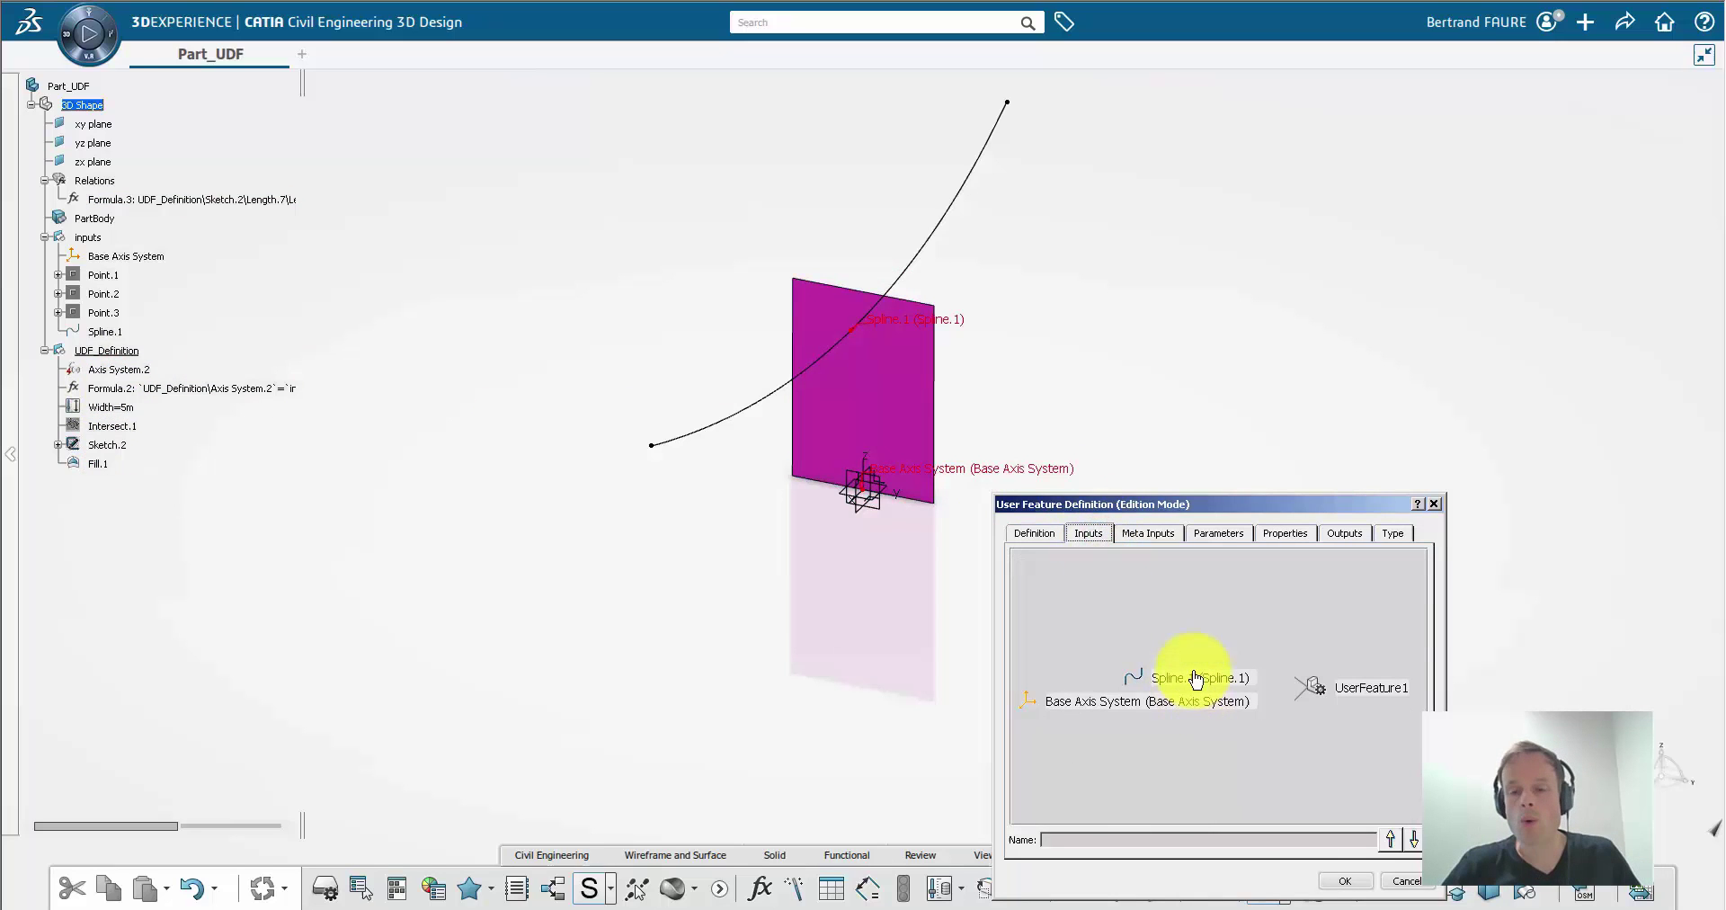
click(1196, 679)
drag(1106, 842, 1002, 845)
text(Curv)
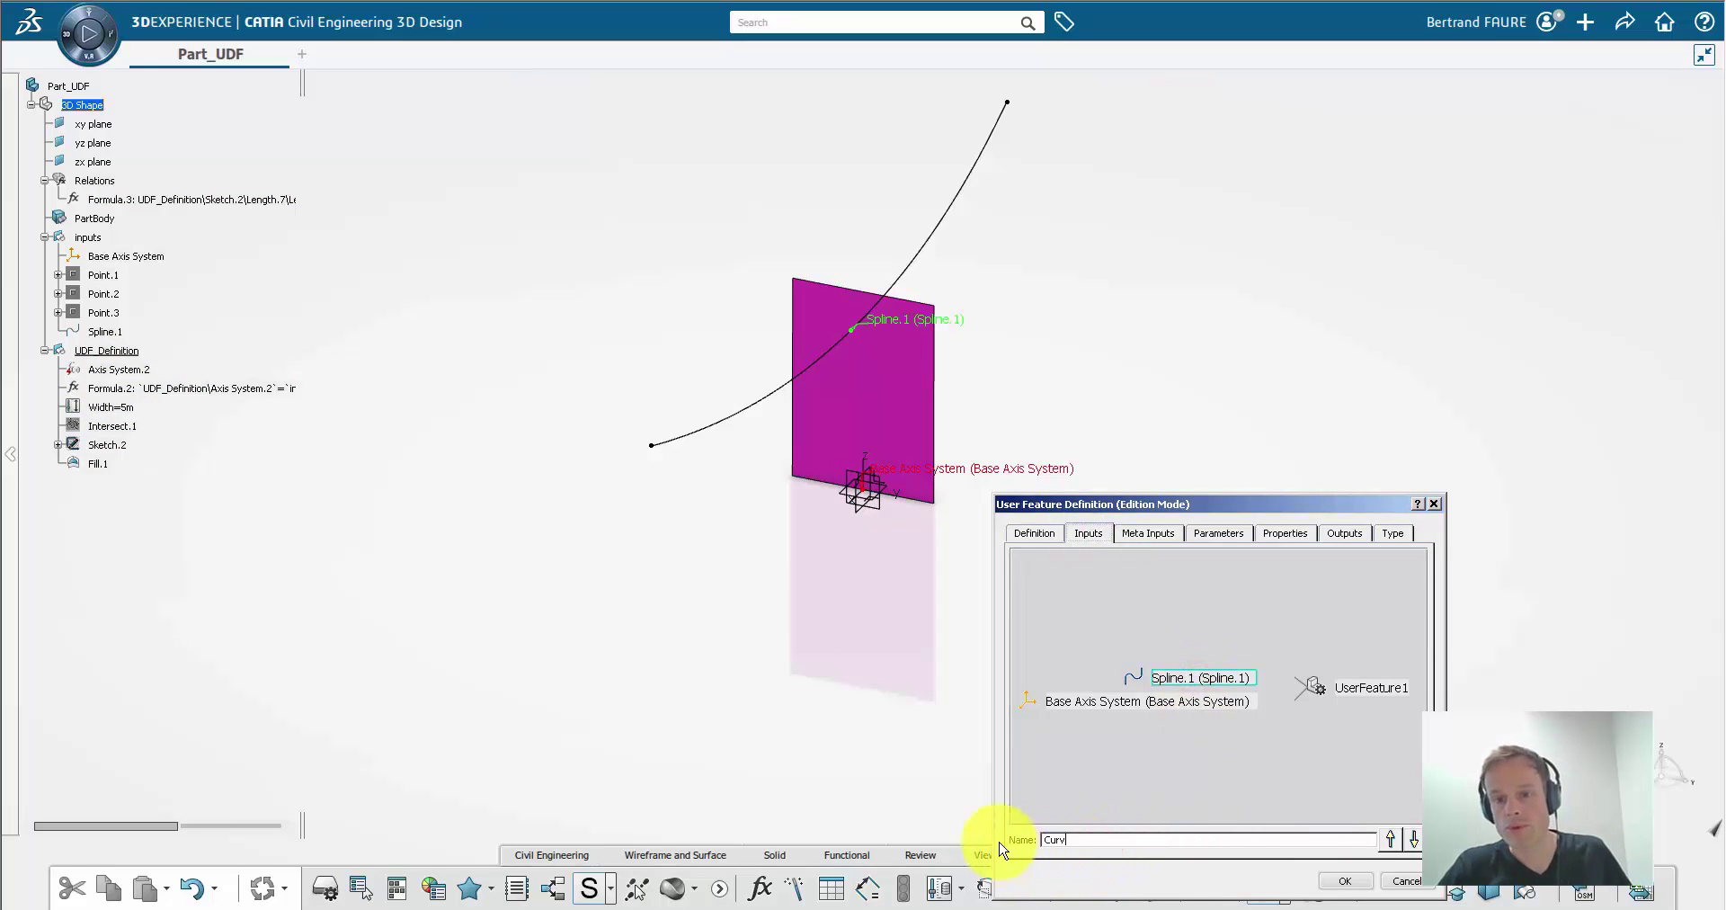
text(e)
key(Return)
click(1154, 703)
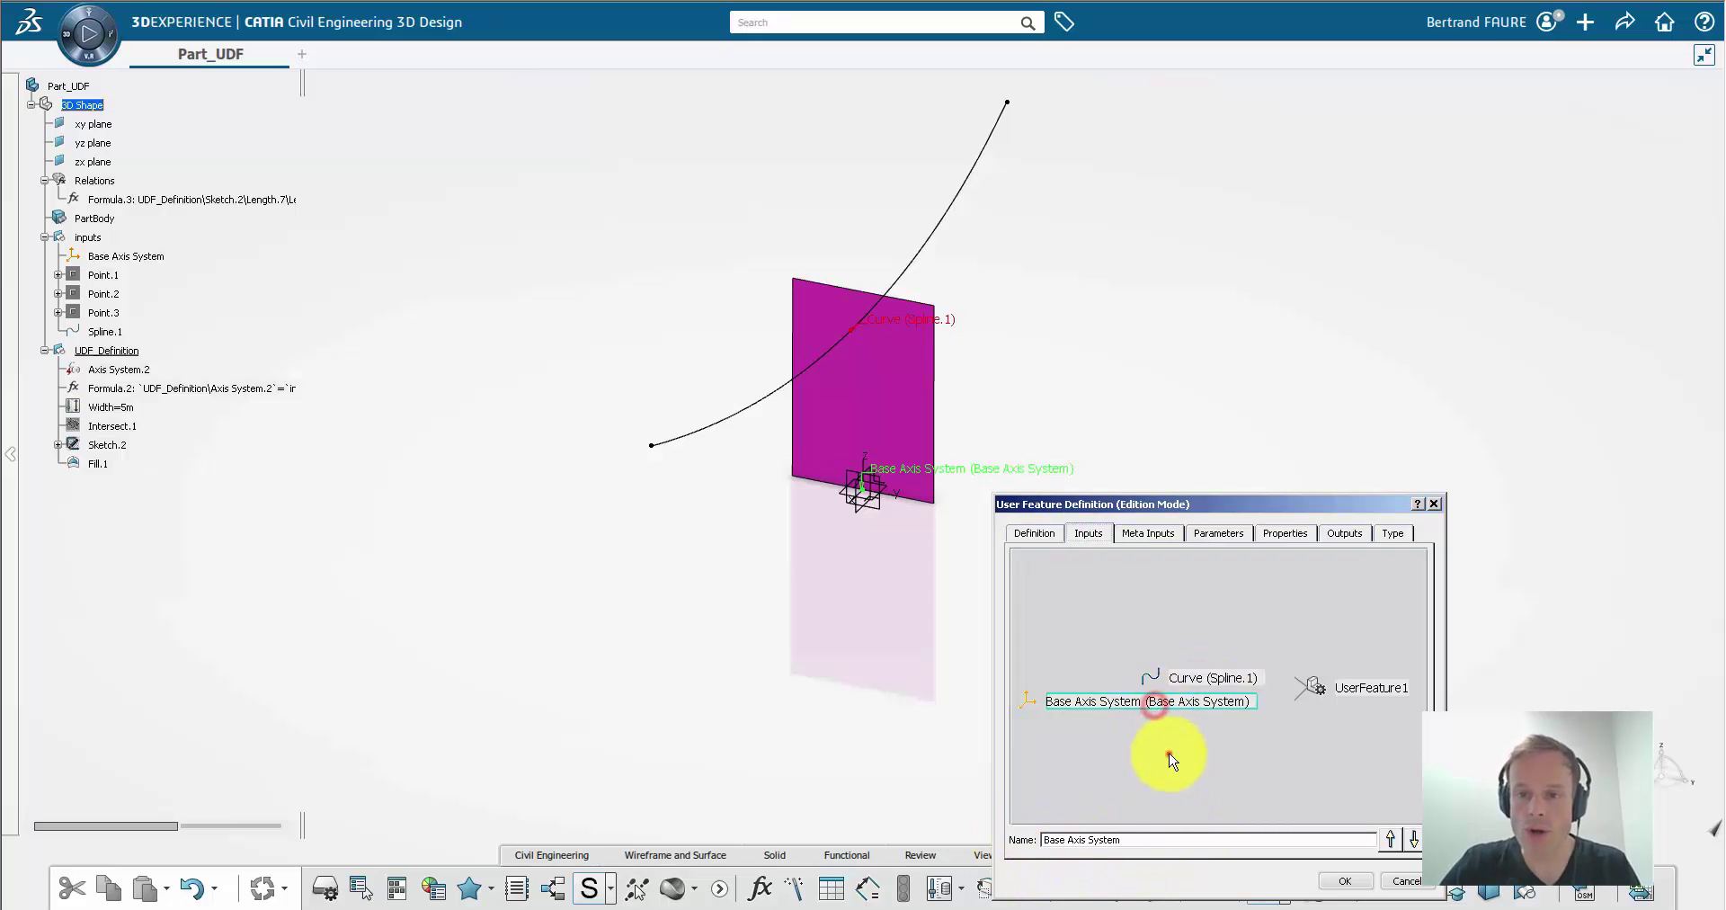
Step: Publish the Width parameter, confirm the user feature and expand KnowledgeTemplates
click(1216, 533)
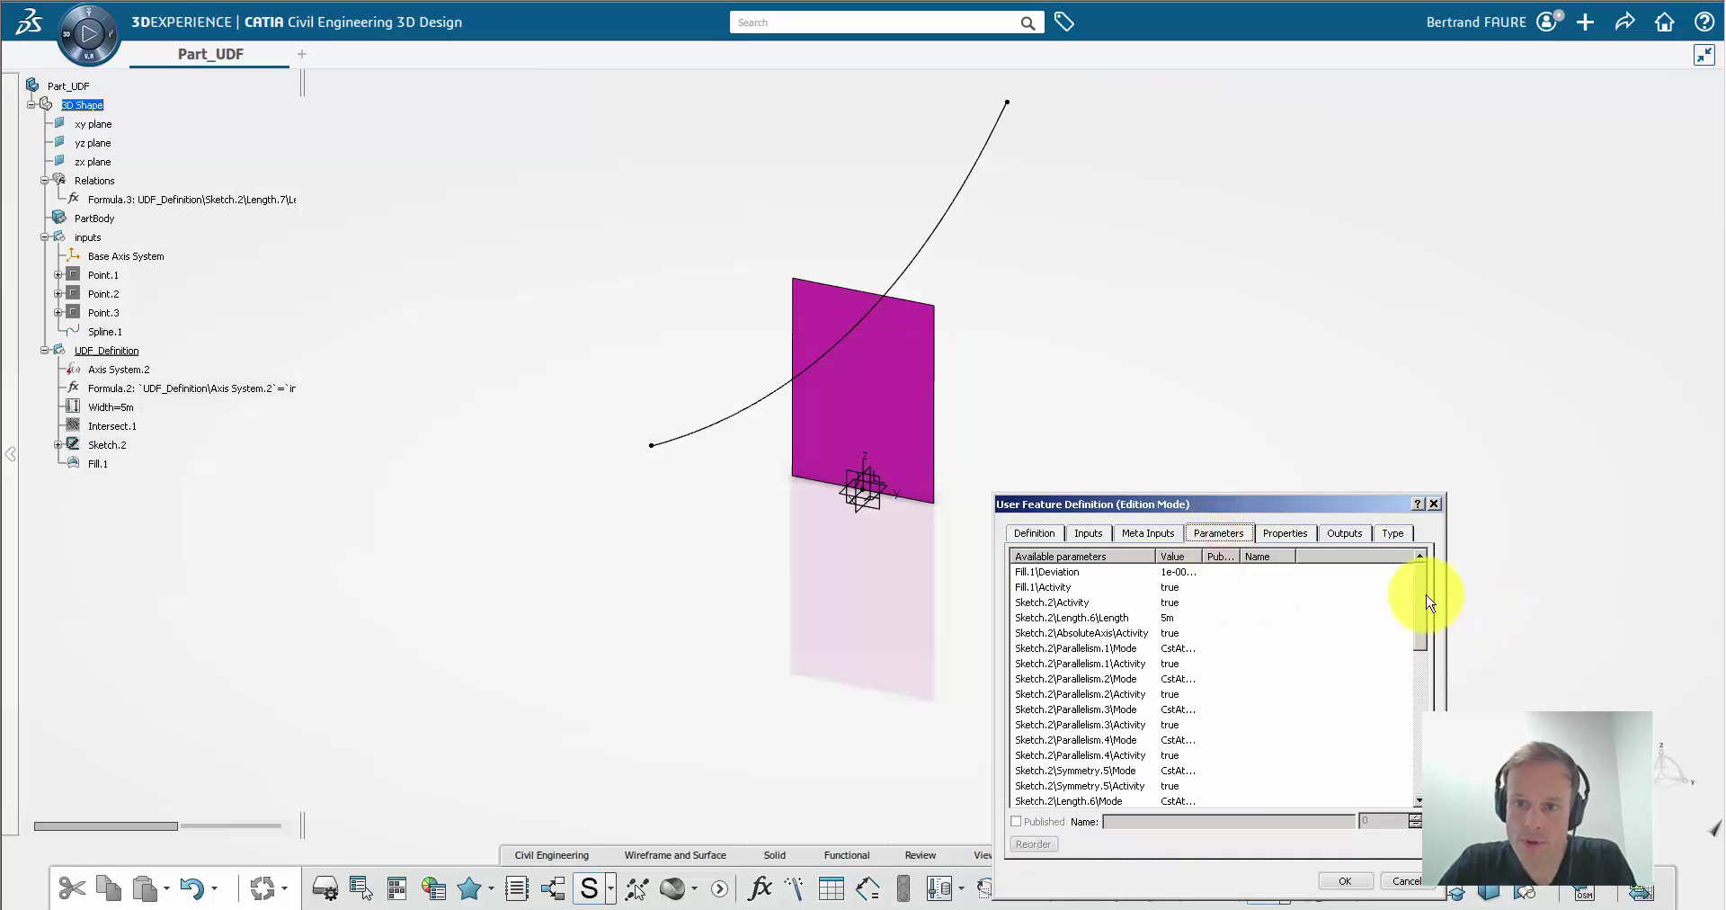
mouse_move(1429, 600)
mouse_down()
mouse_move(1406, 770)
mouse_move(1256, 793)
mouse_move(1191, 666)
mouse_up()
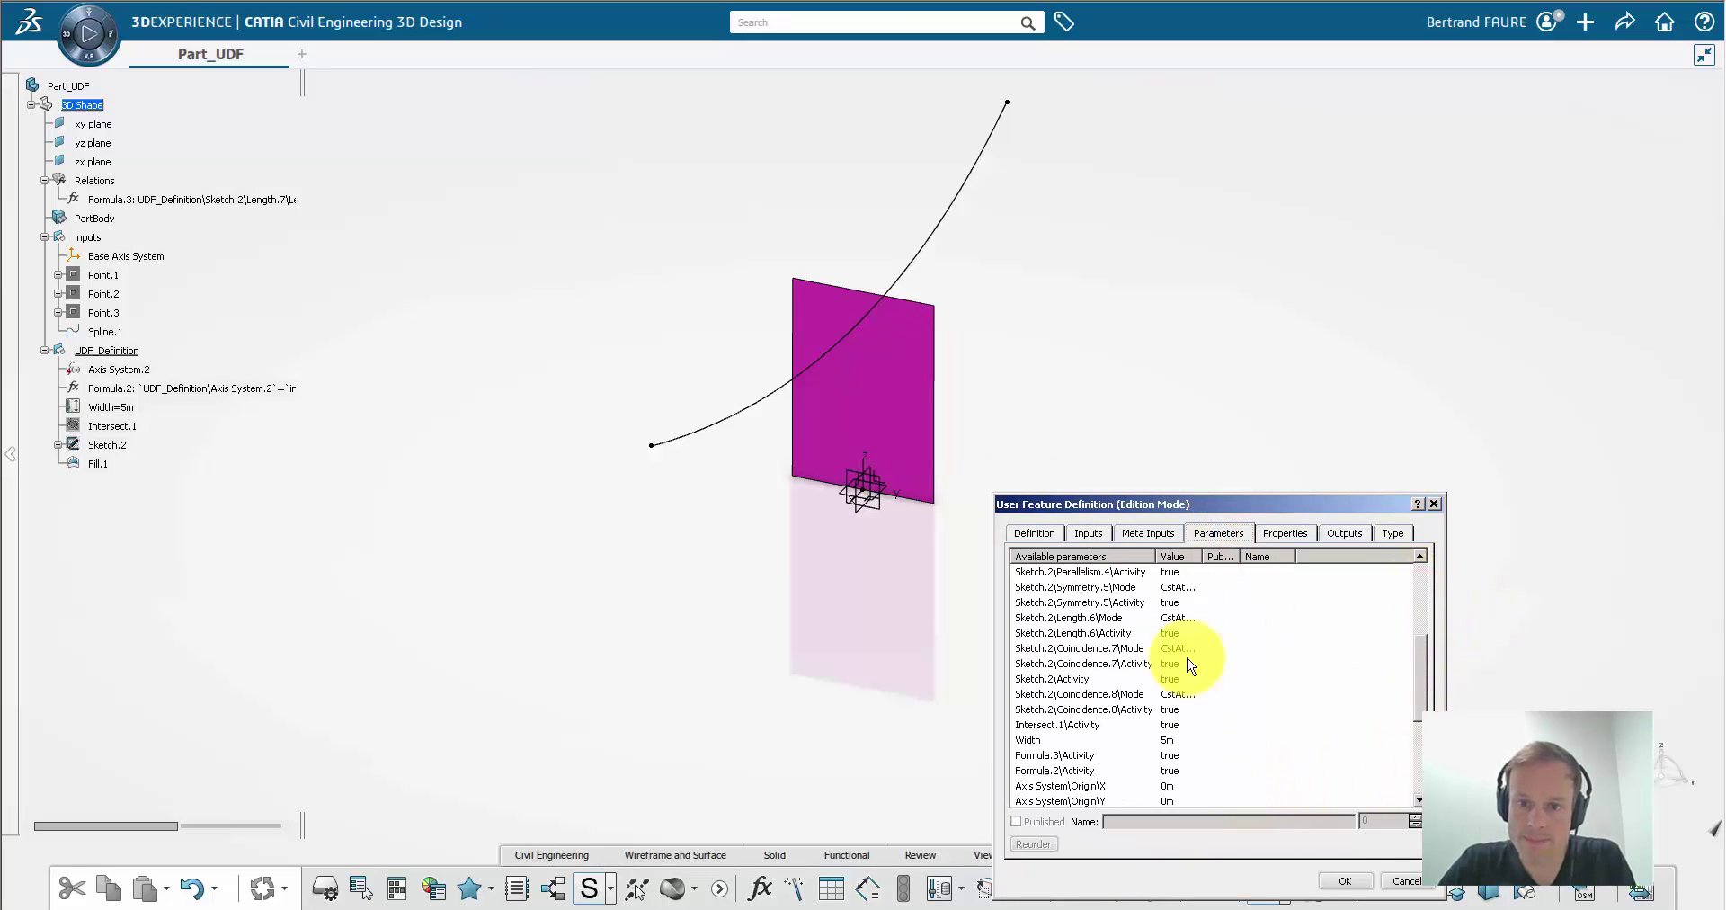
scroll(1205, 764, up, 1)
click(1162, 785)
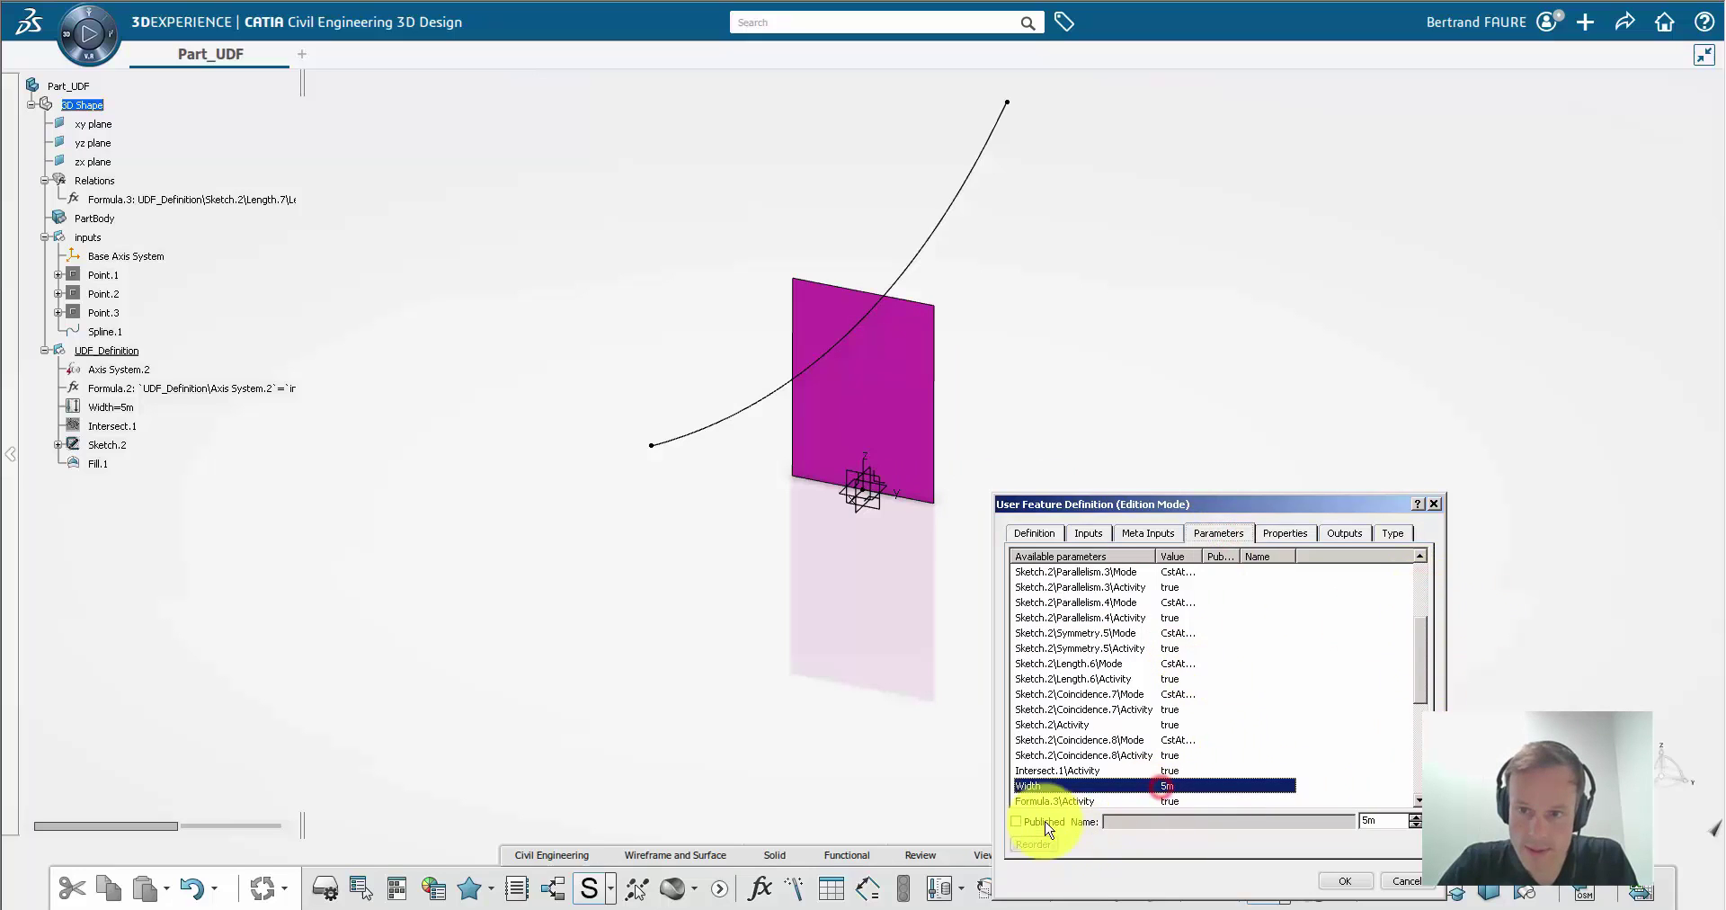
click(1042, 823)
click(1348, 881)
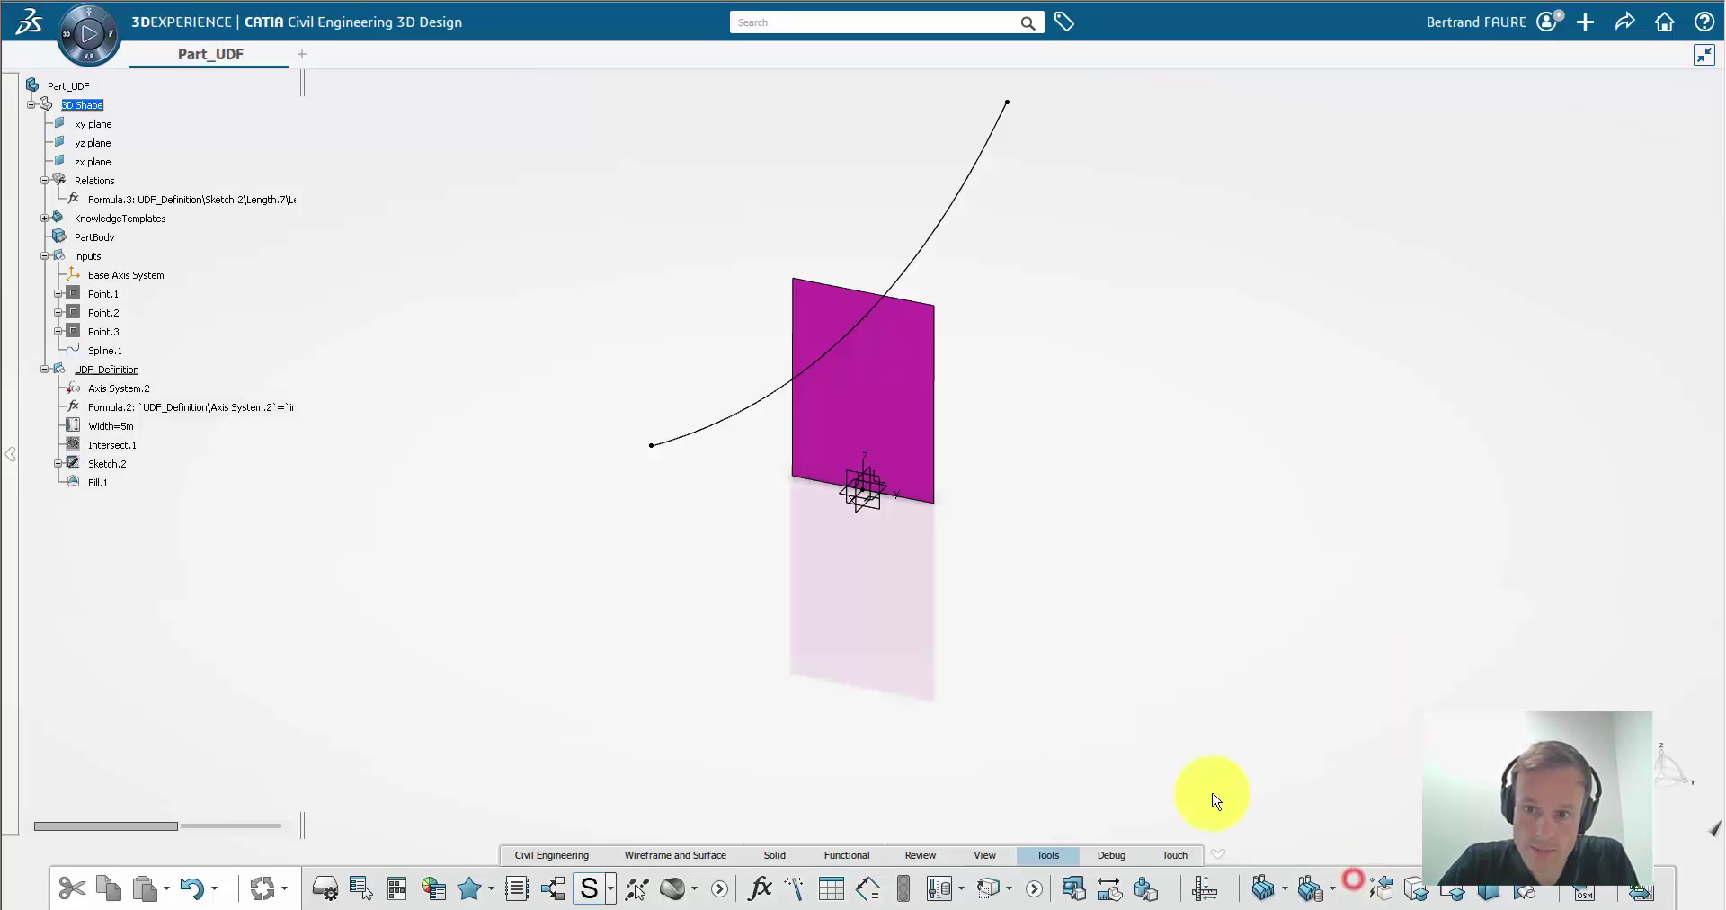
click(45, 219)
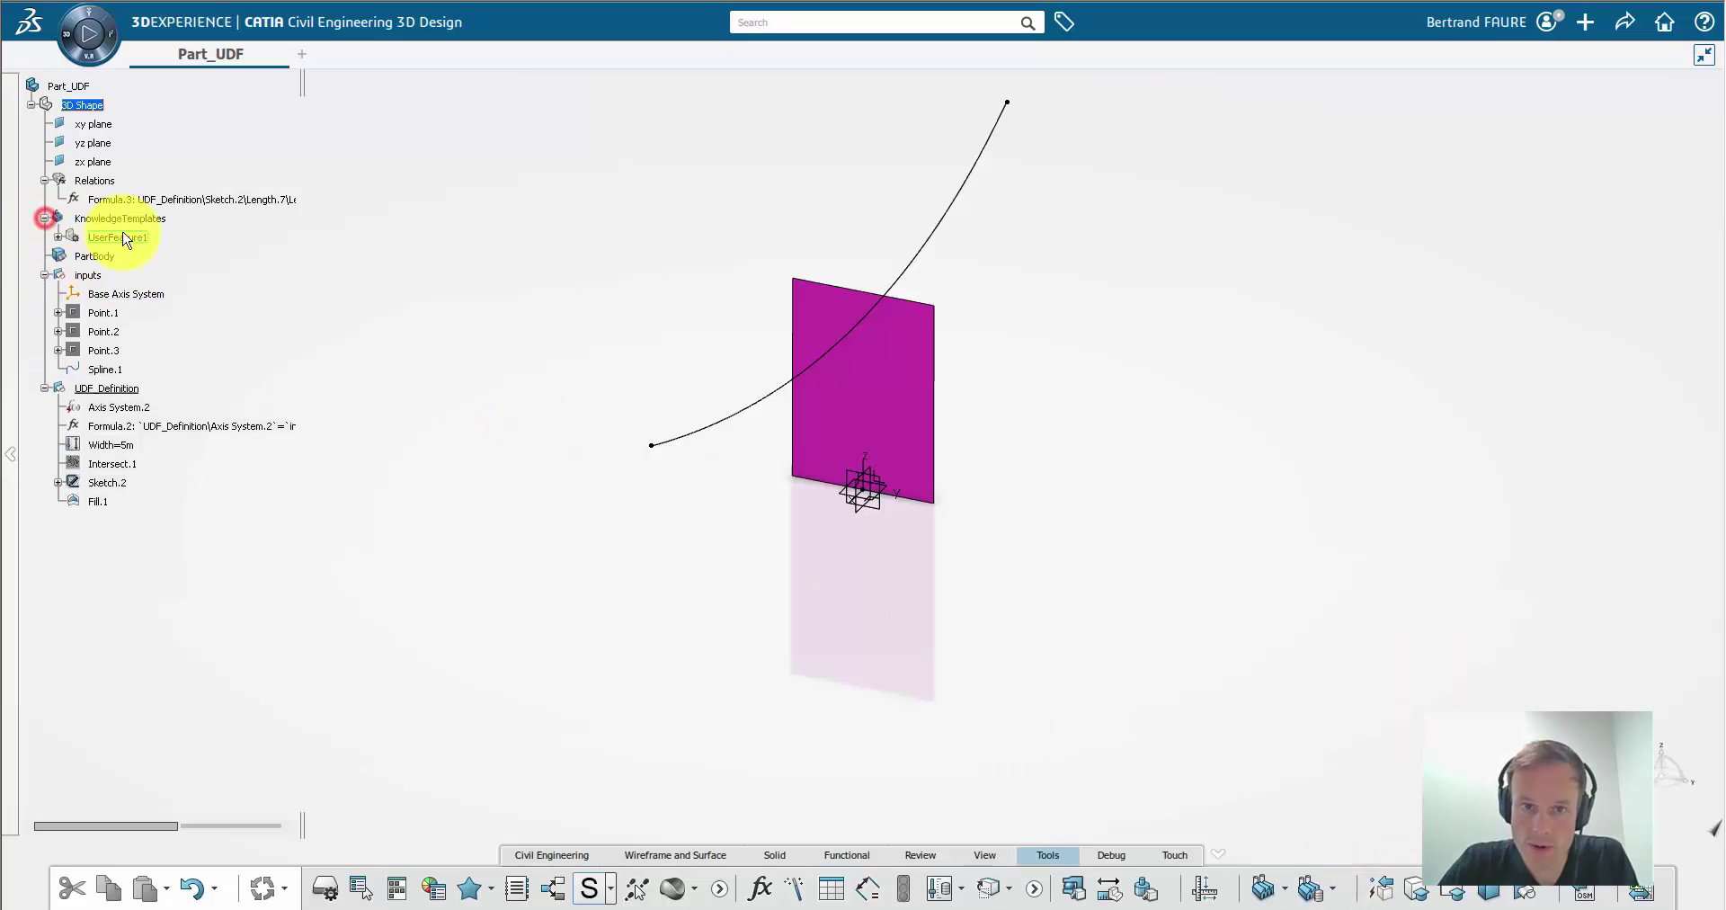
Step: Rename UserFeature1 to UDF_Pier in its properties and restore the part window beside the catalog
right_click(122, 236)
click(183, 306)
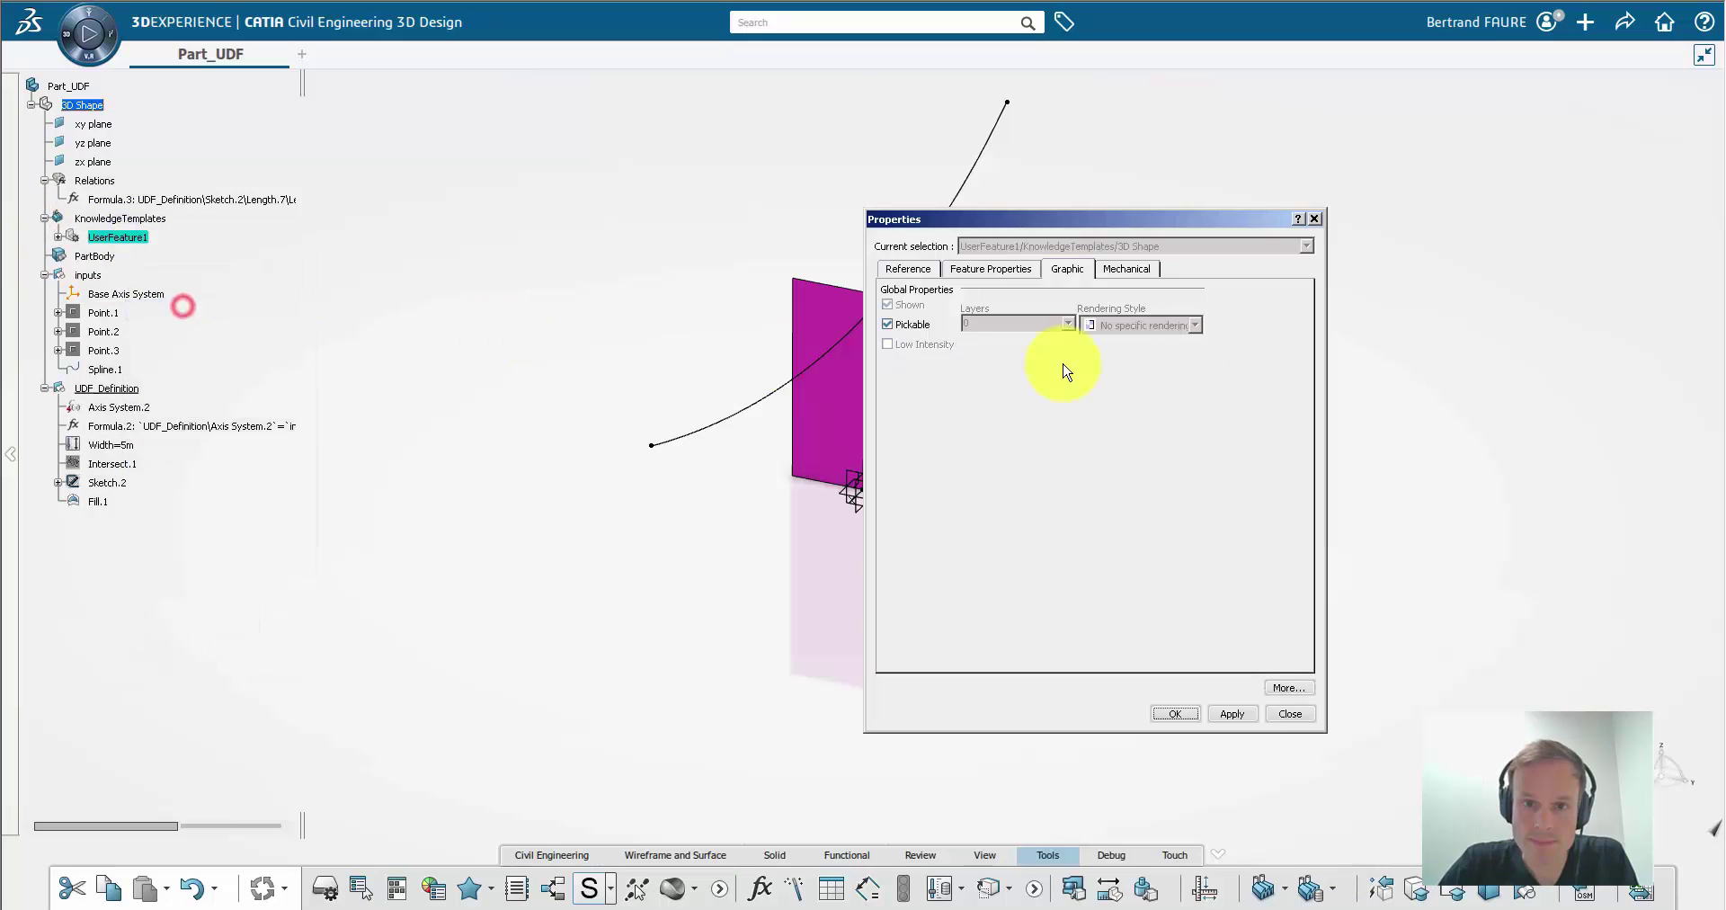
click(991, 269)
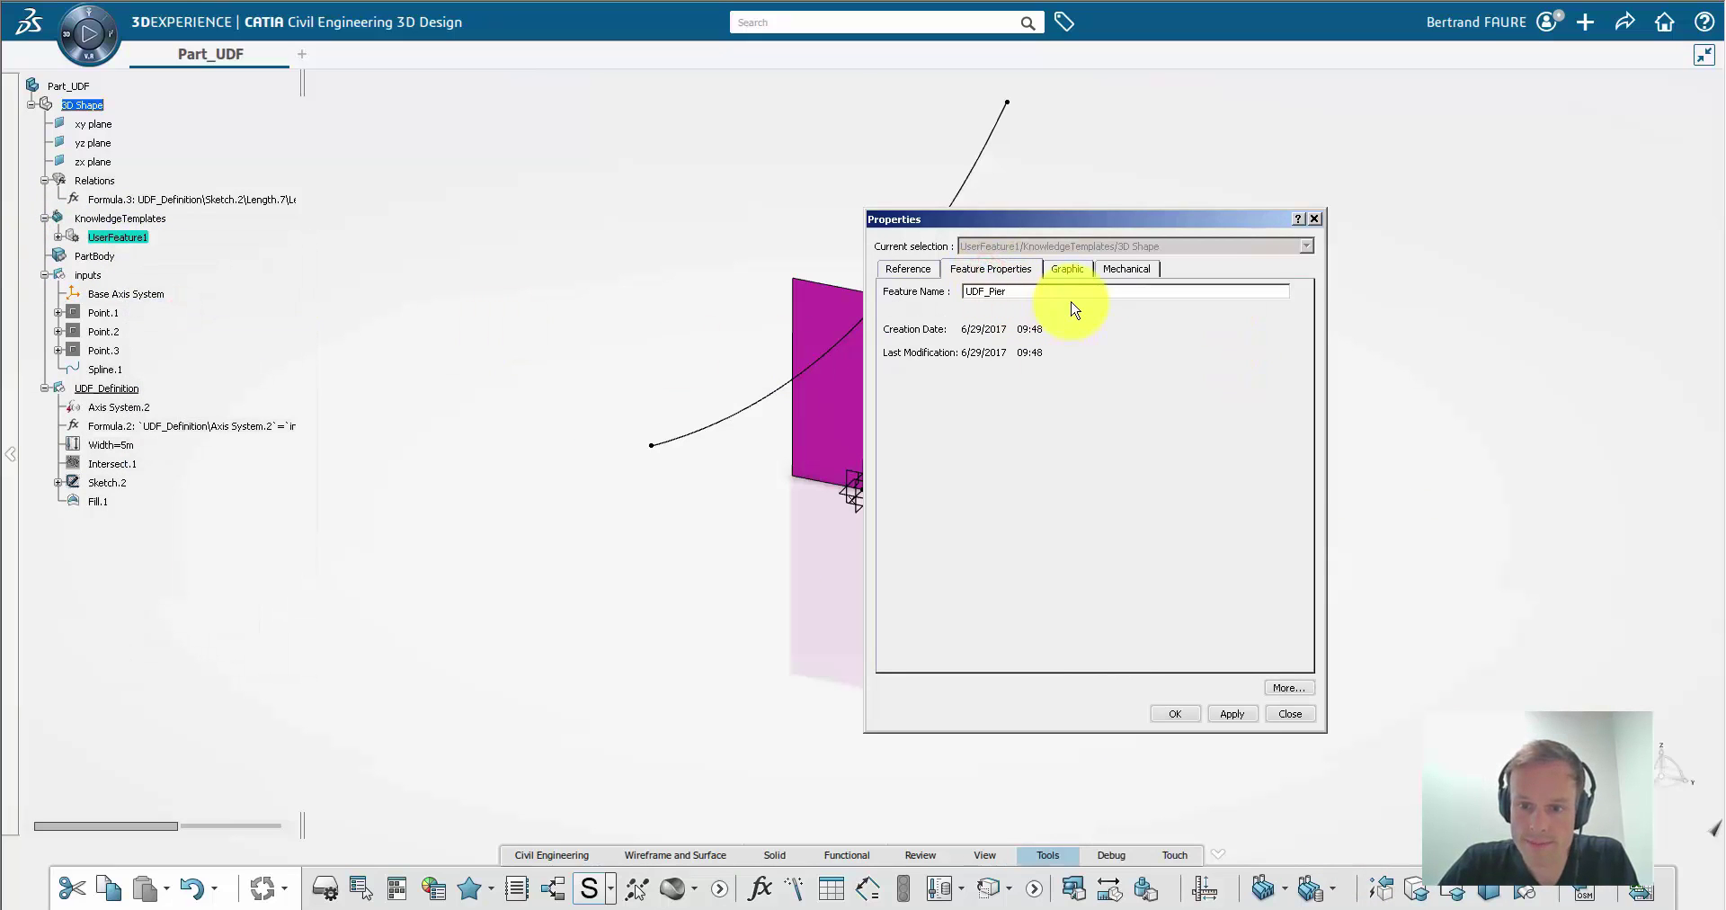
key(Return)
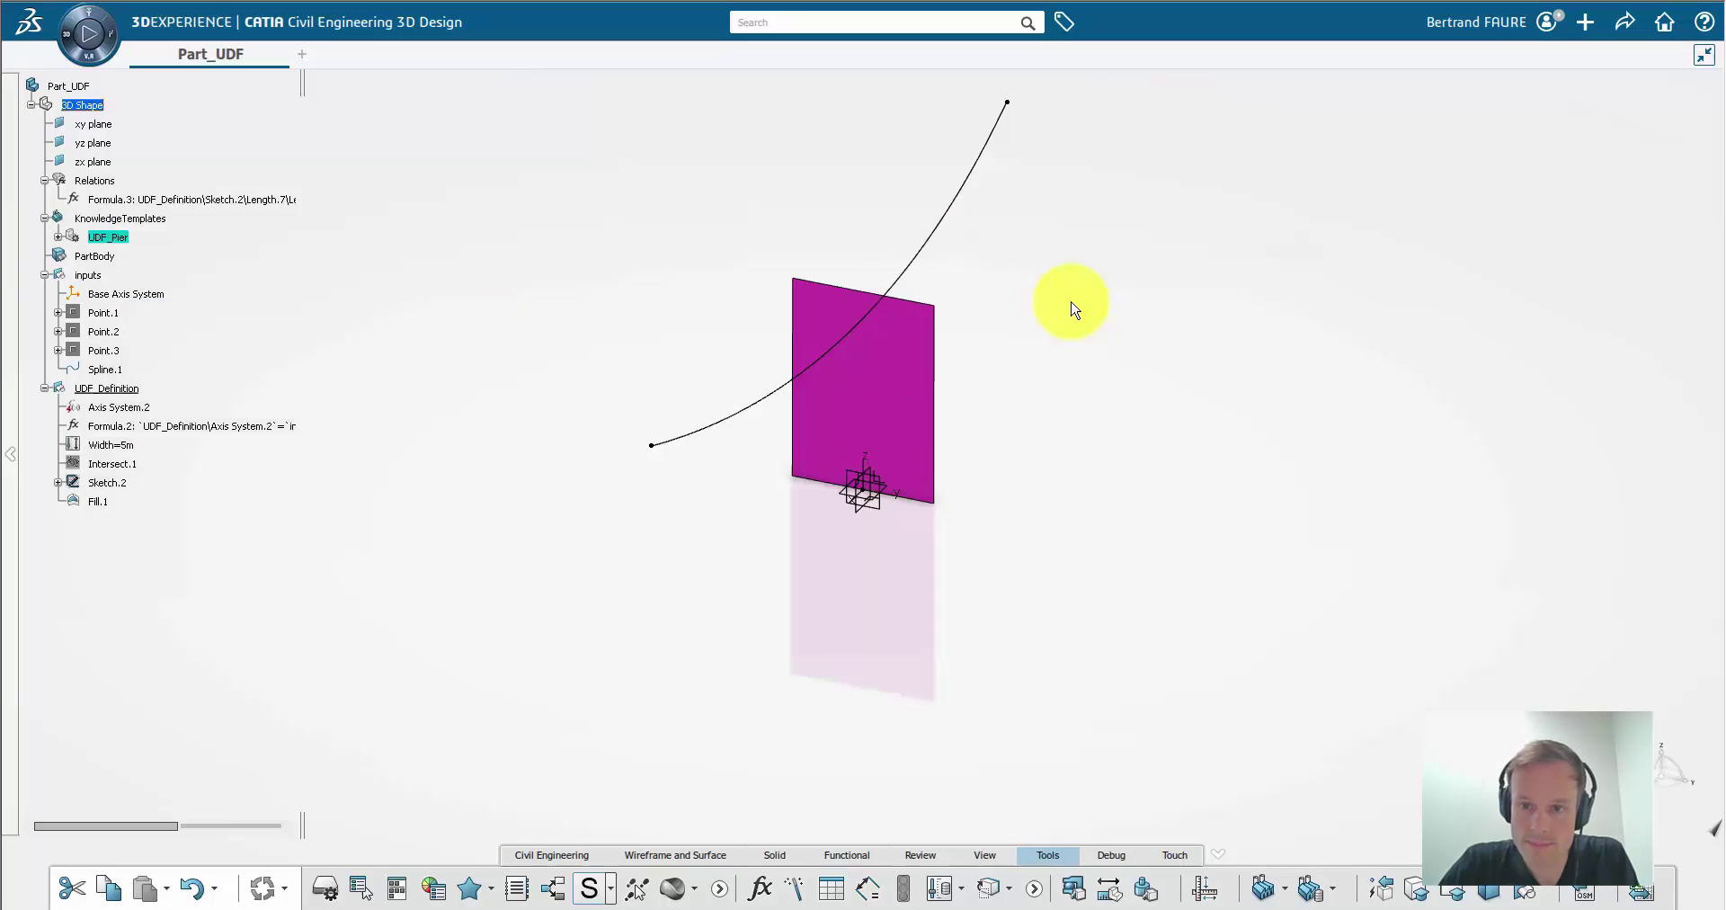
click(1703, 55)
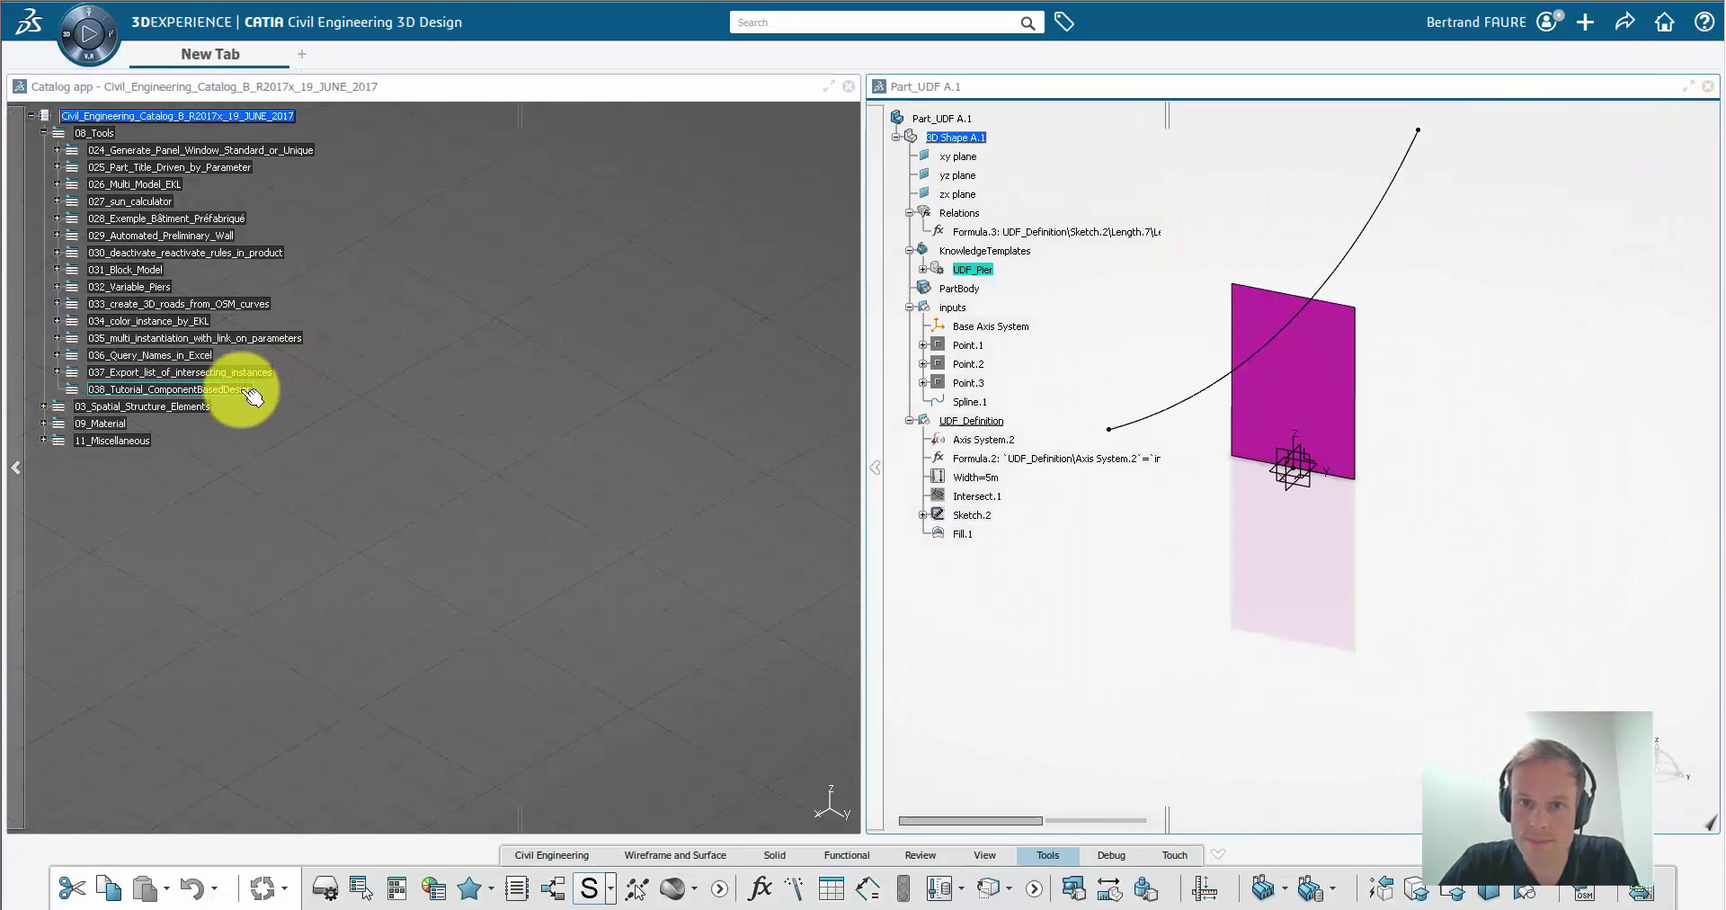
Step: Create a new chapter named Related_Models under 038_Tutorial_ComponentBasedDesign
right_click(249, 392)
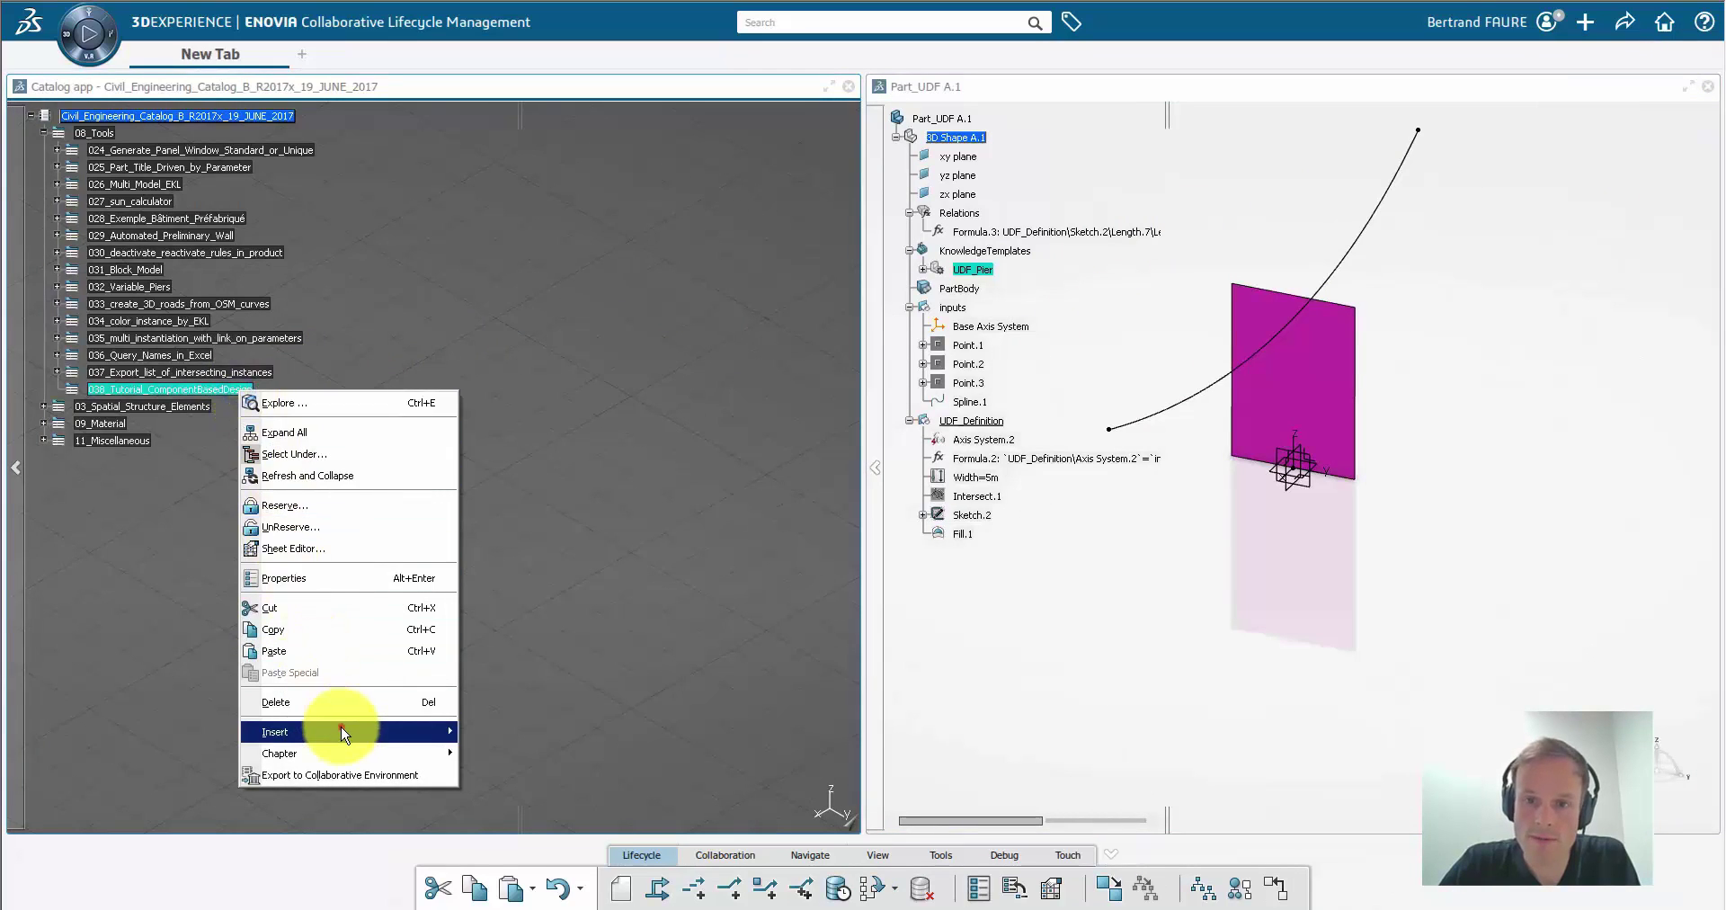
mouse_move(343, 733)
click(503, 731)
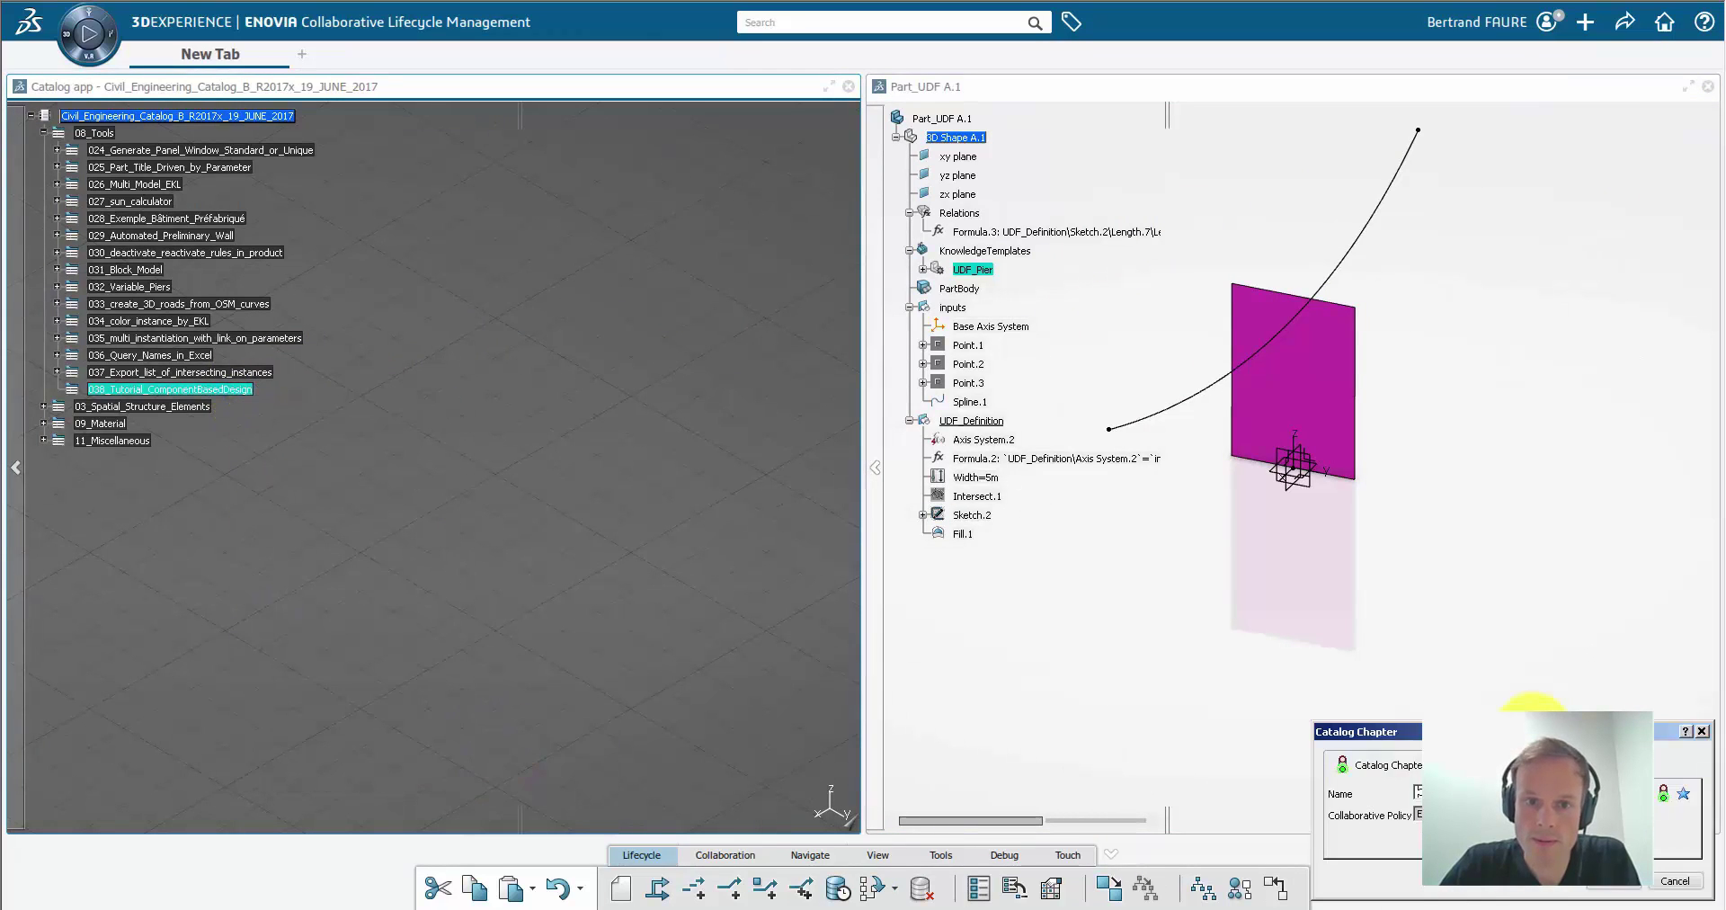
double_click(599, 591)
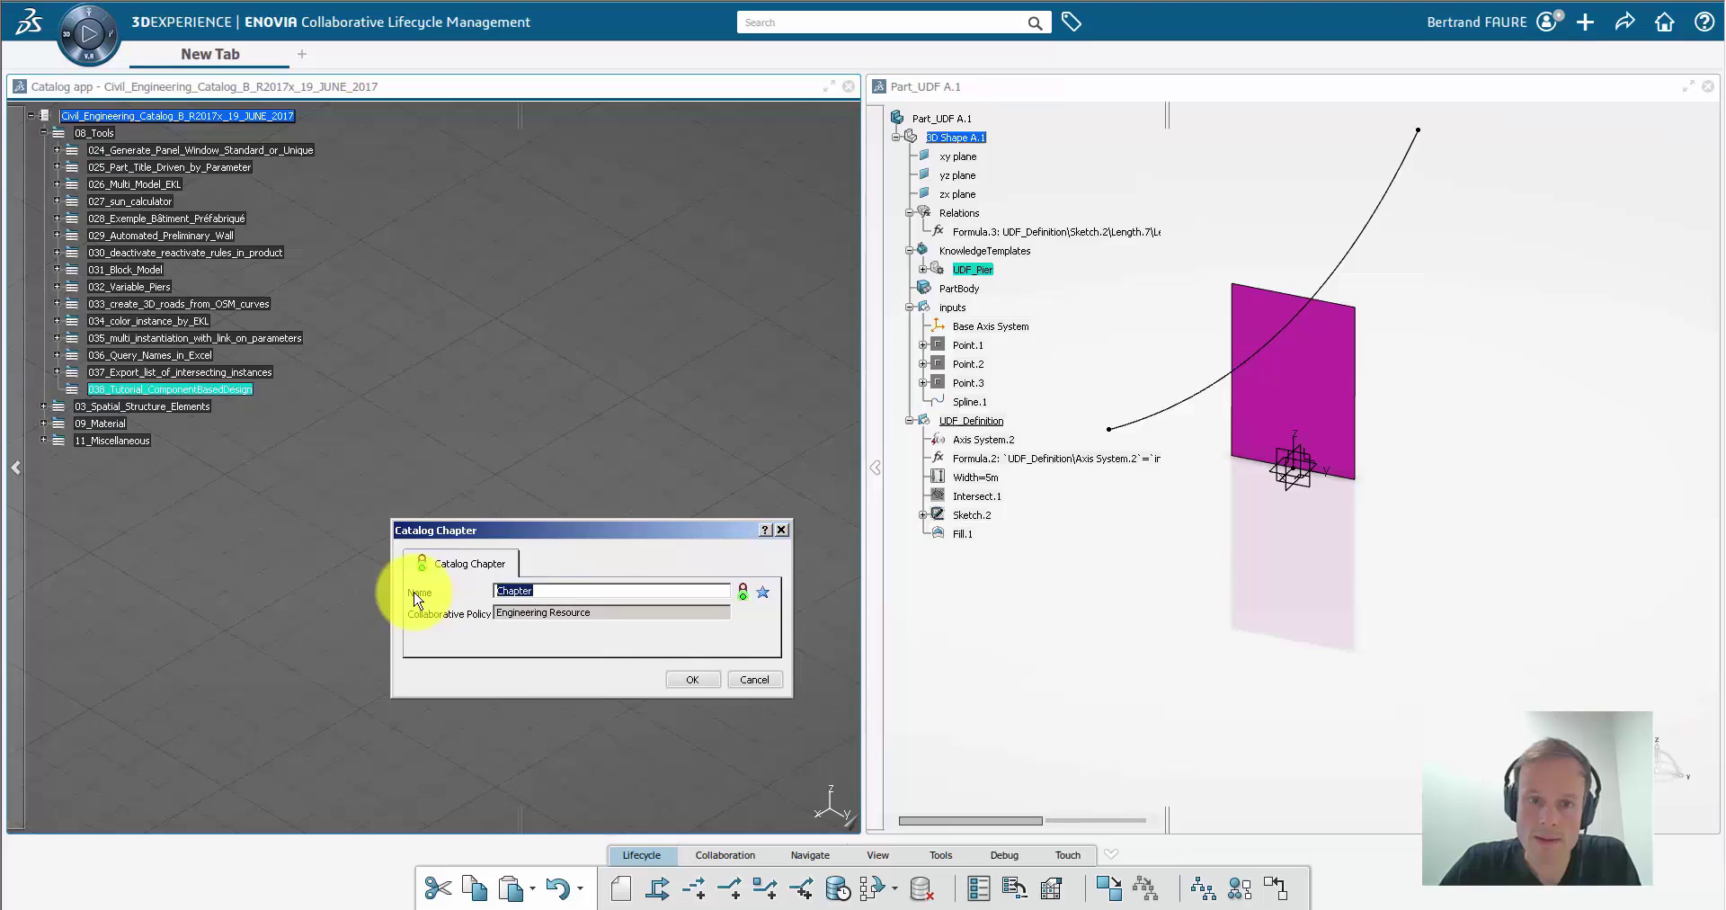
key(Return)
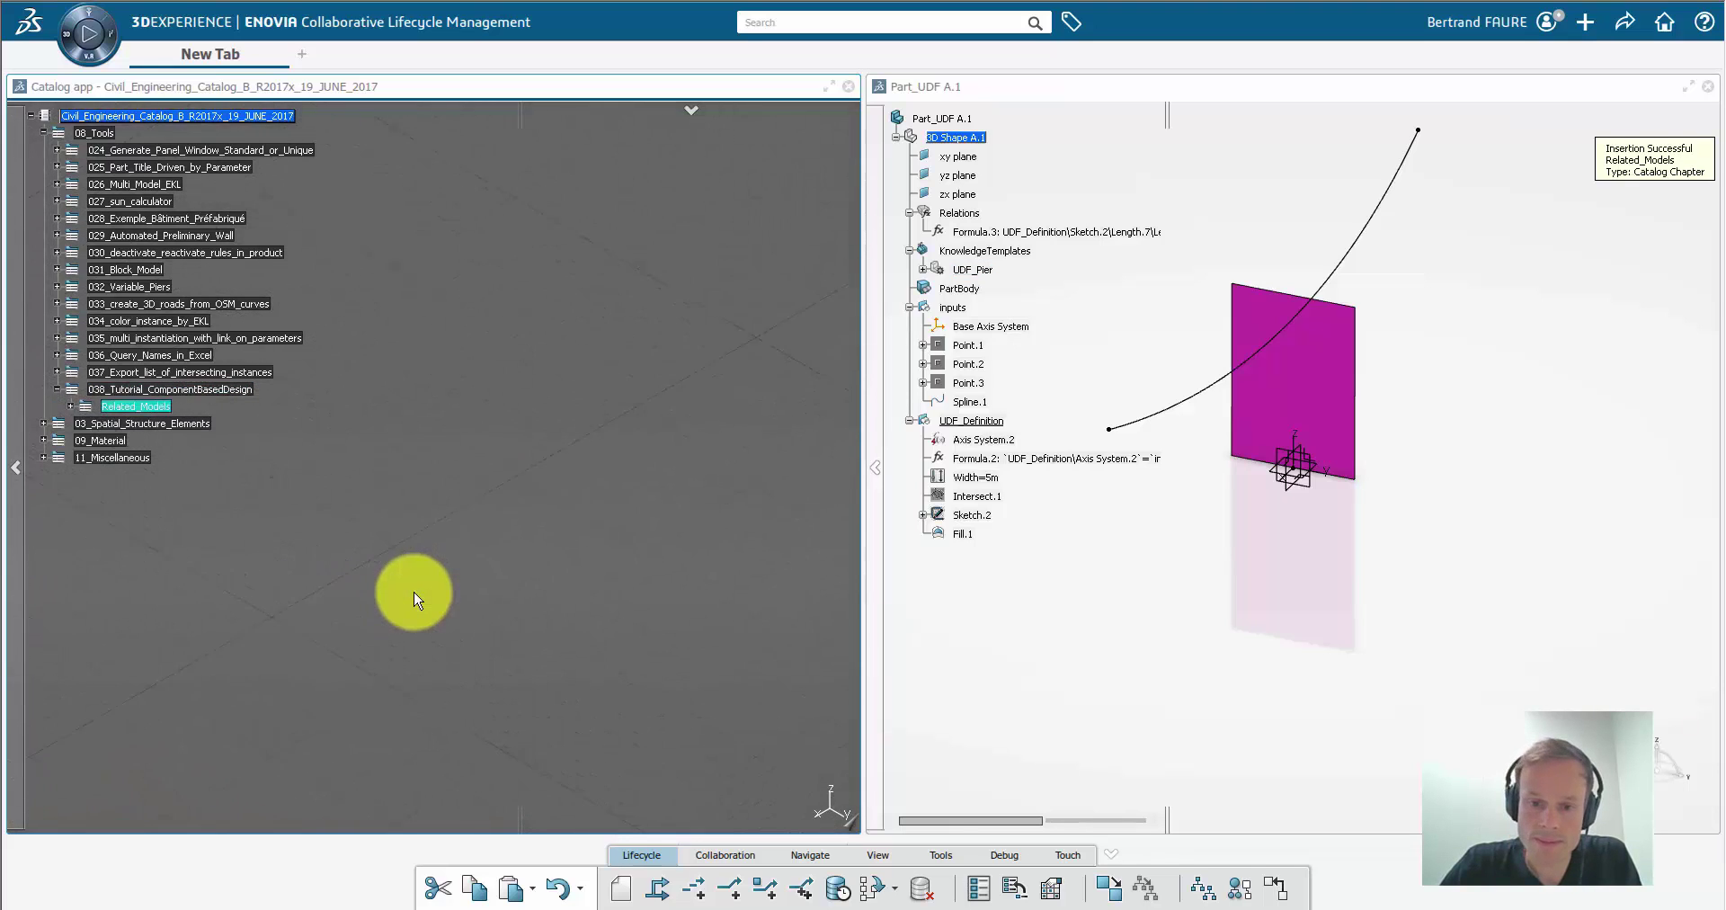
Step: Insert the existing Part_UDF A.1 into the Related_Models chapter
right_click(144, 405)
mouse_move(241, 751)
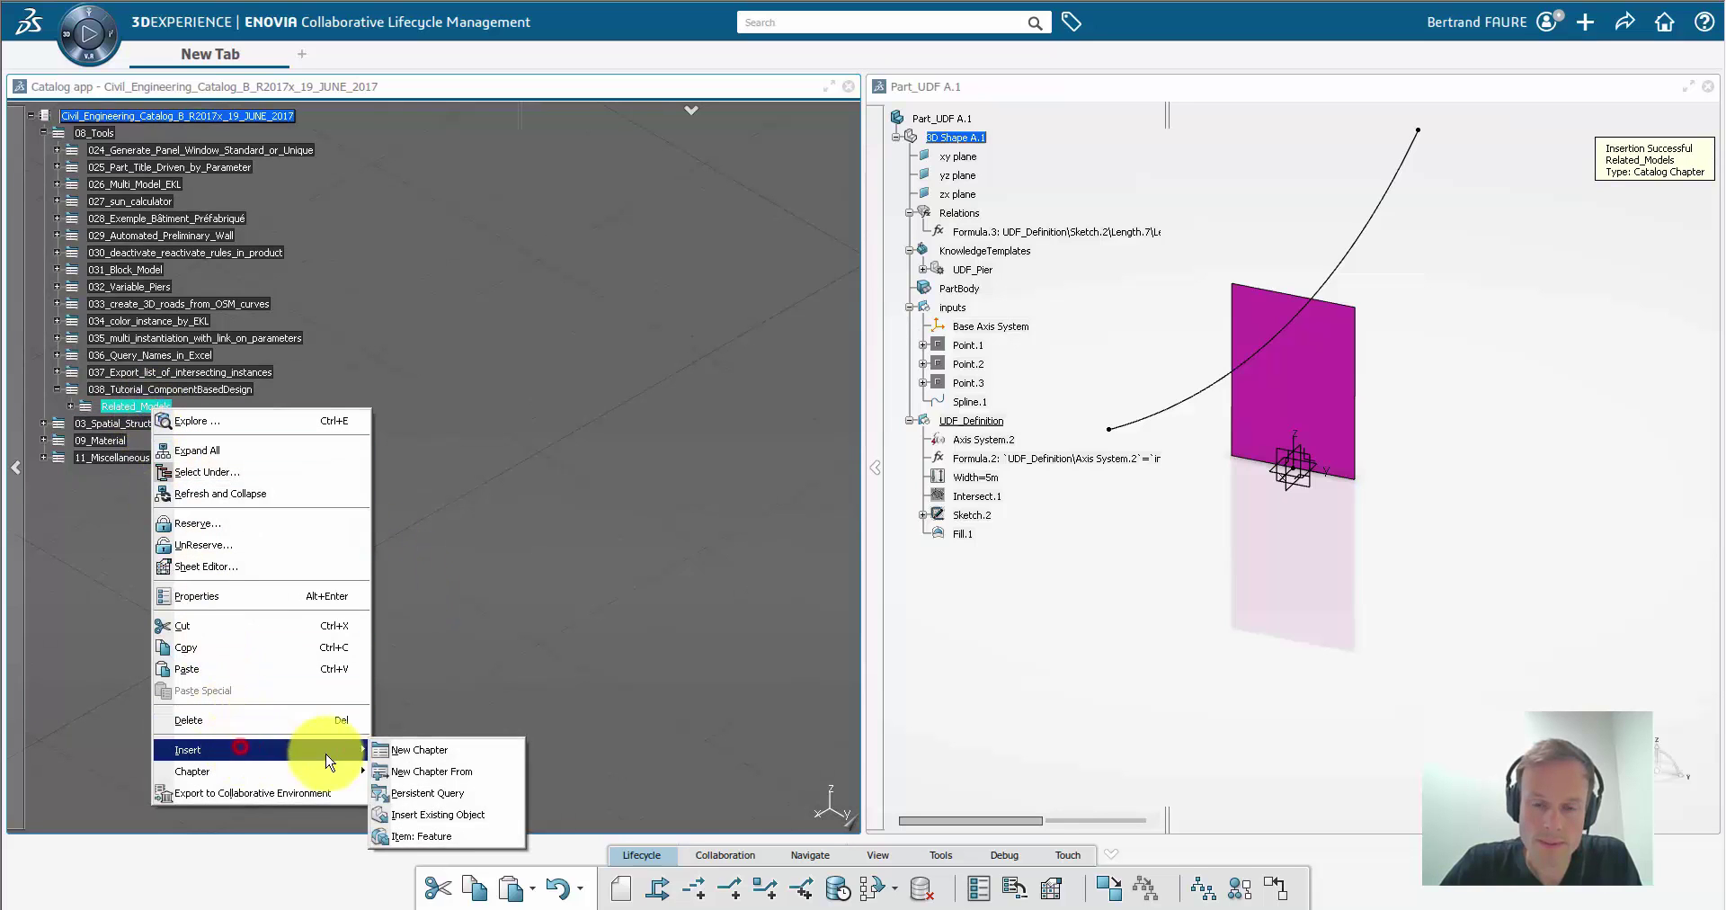
click(444, 812)
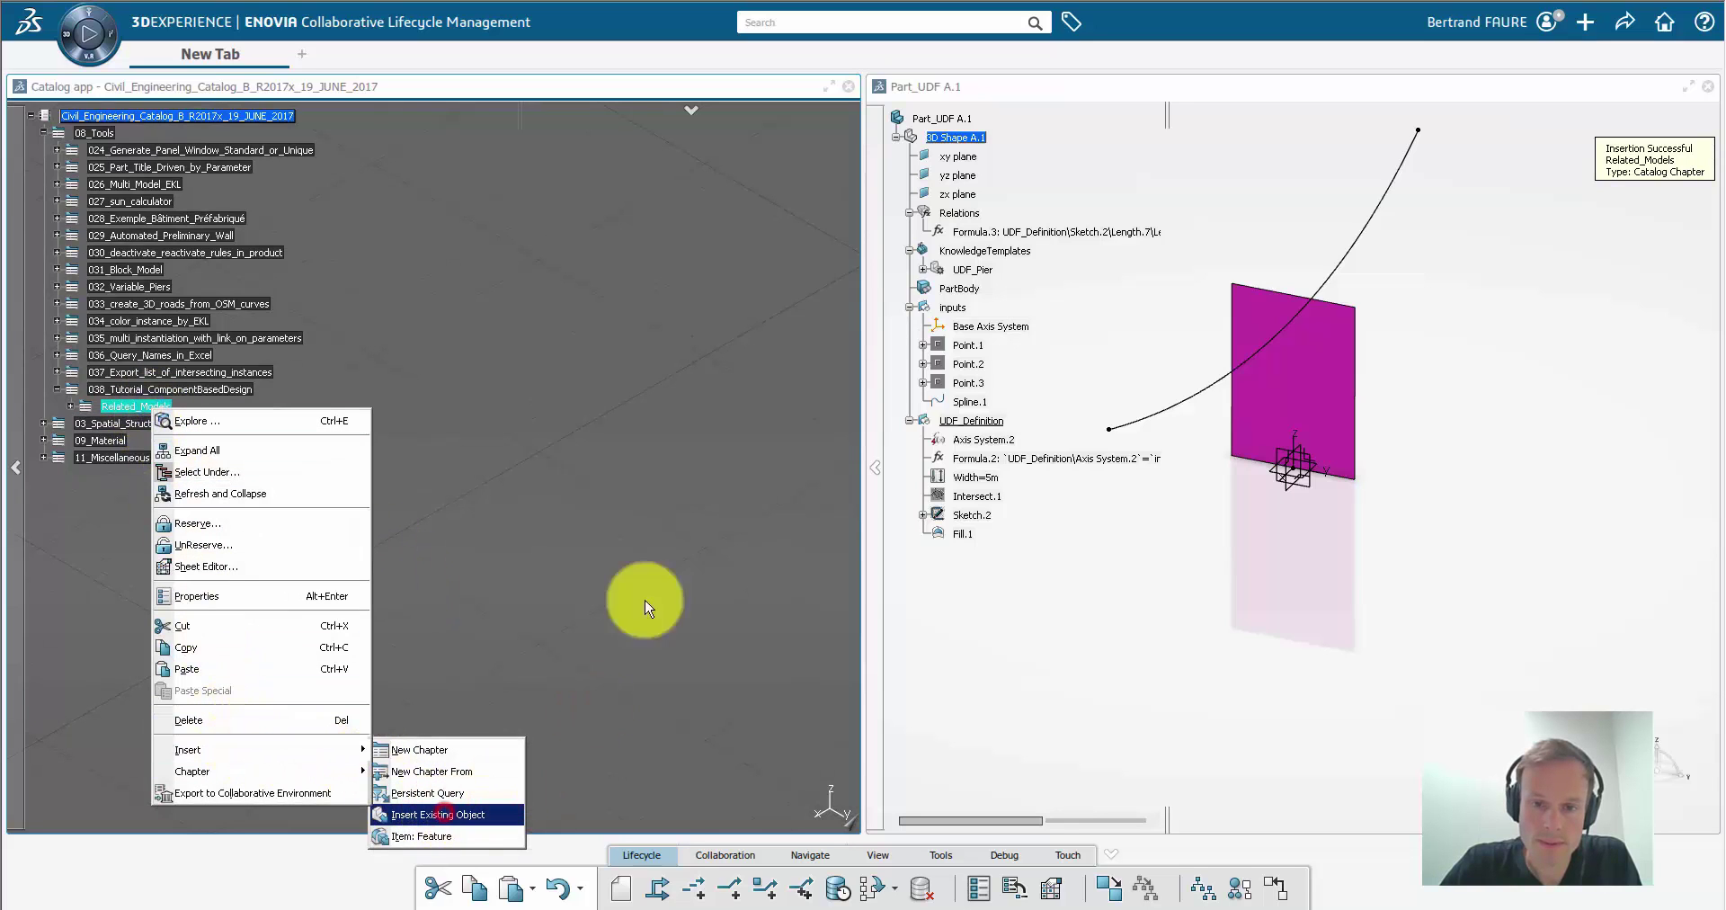
click(947, 118)
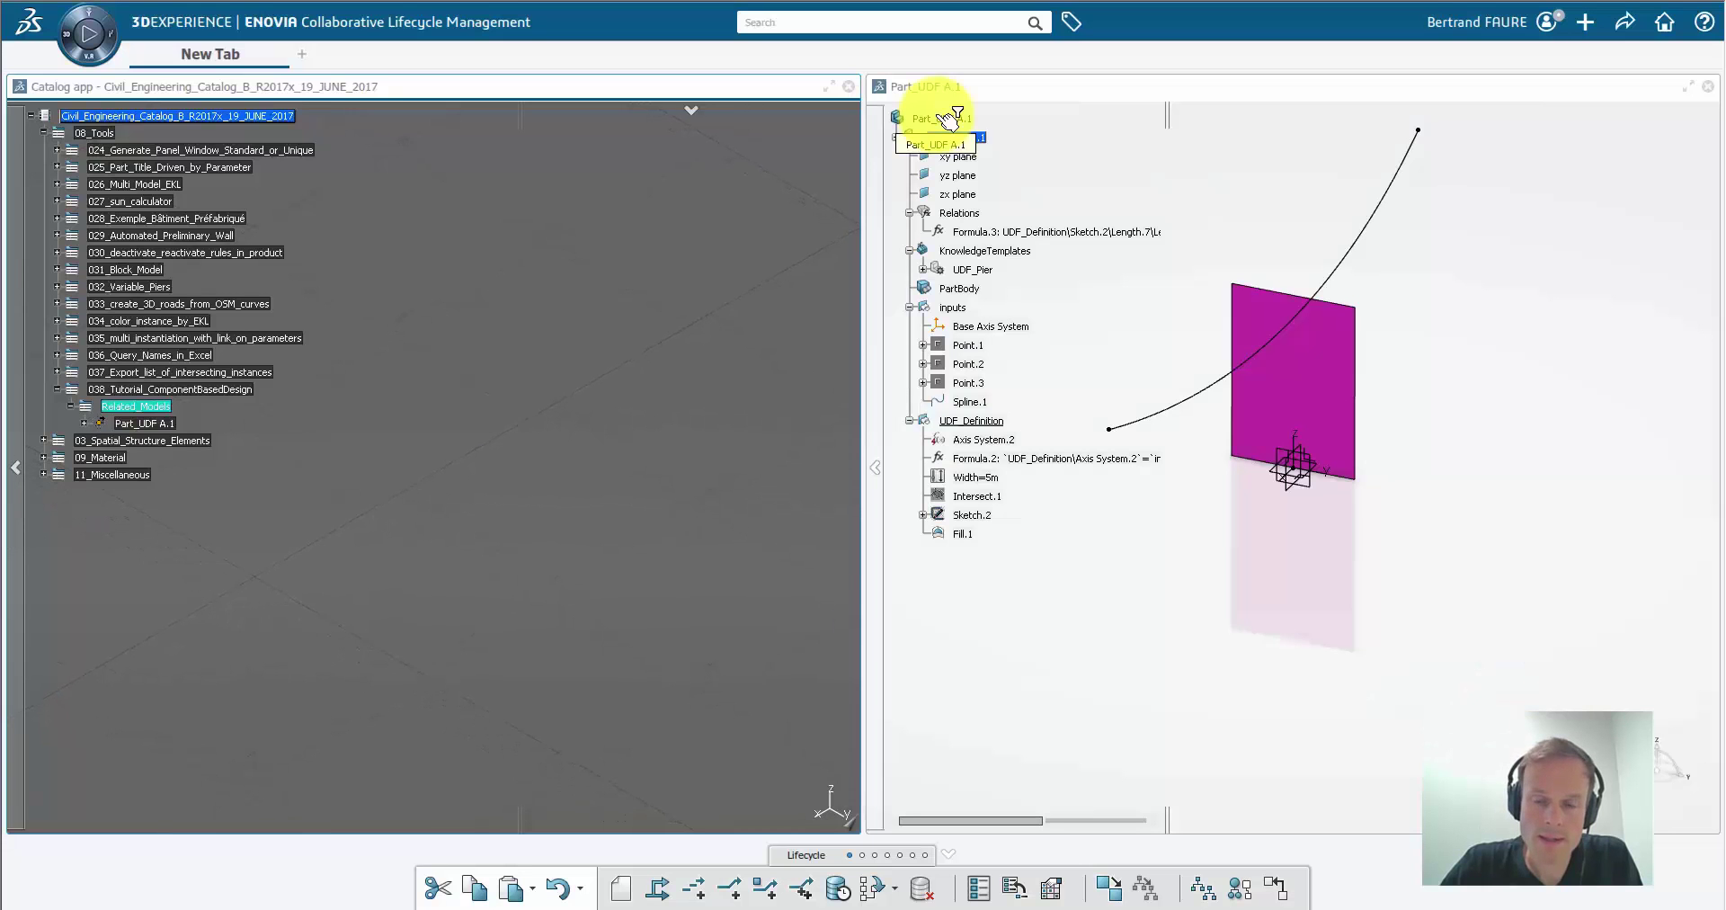
Step: Create a Pier type titled Pier typeOT4 with Adaptive instantiation and open its resource table
click(1577, 27)
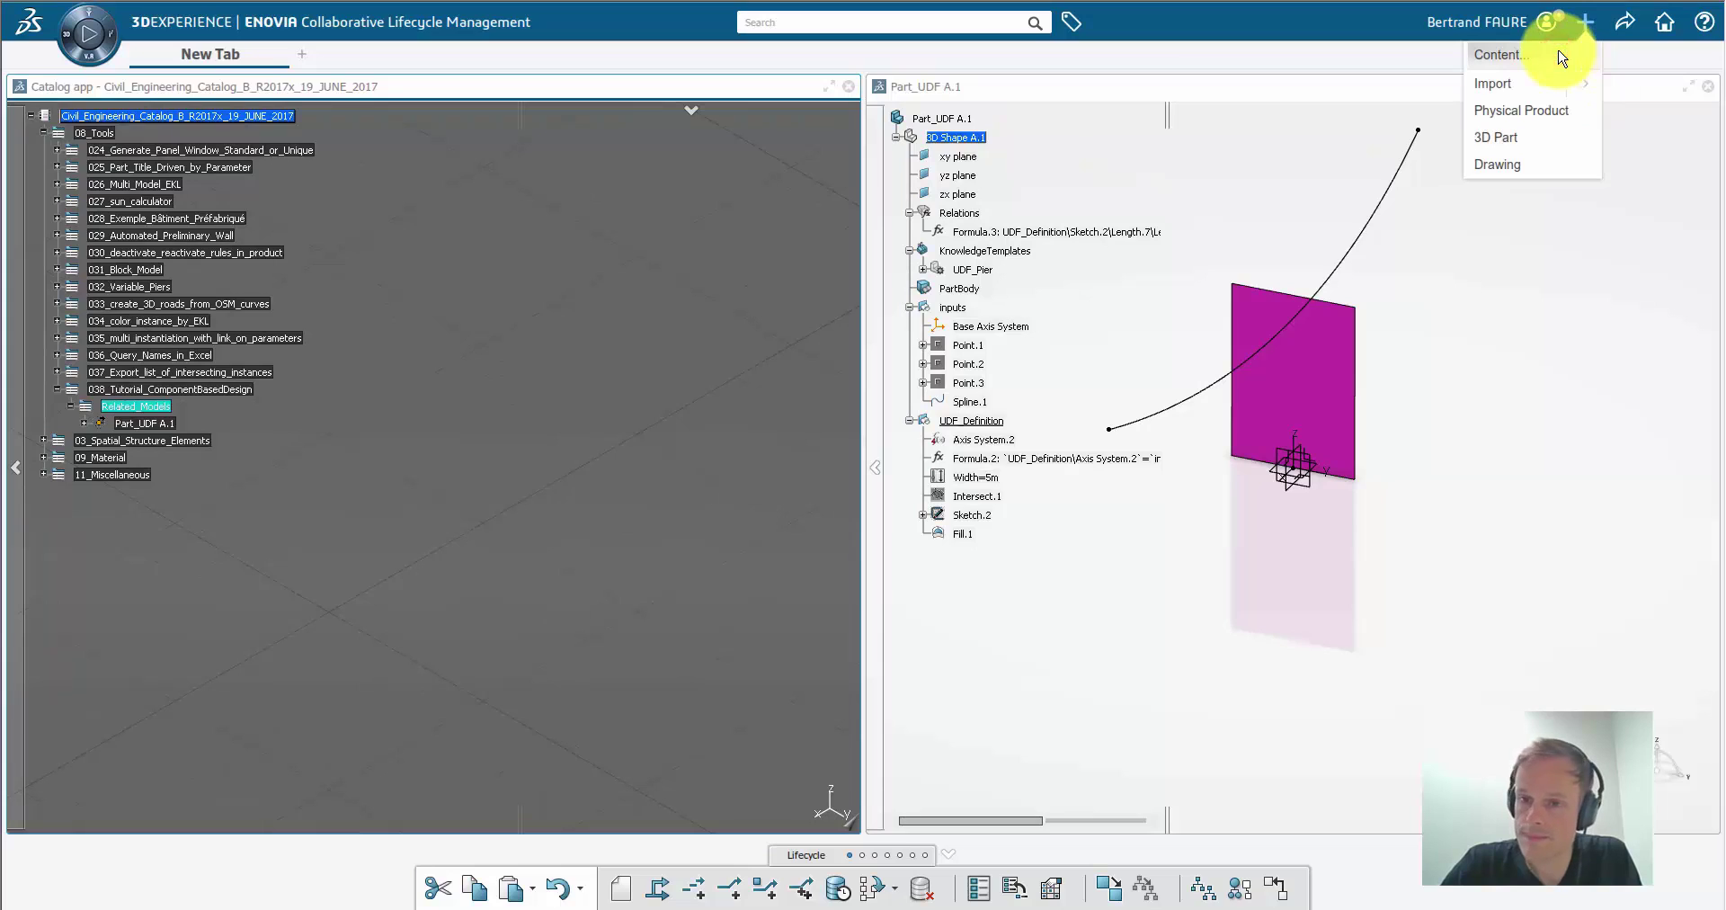
click(1559, 59)
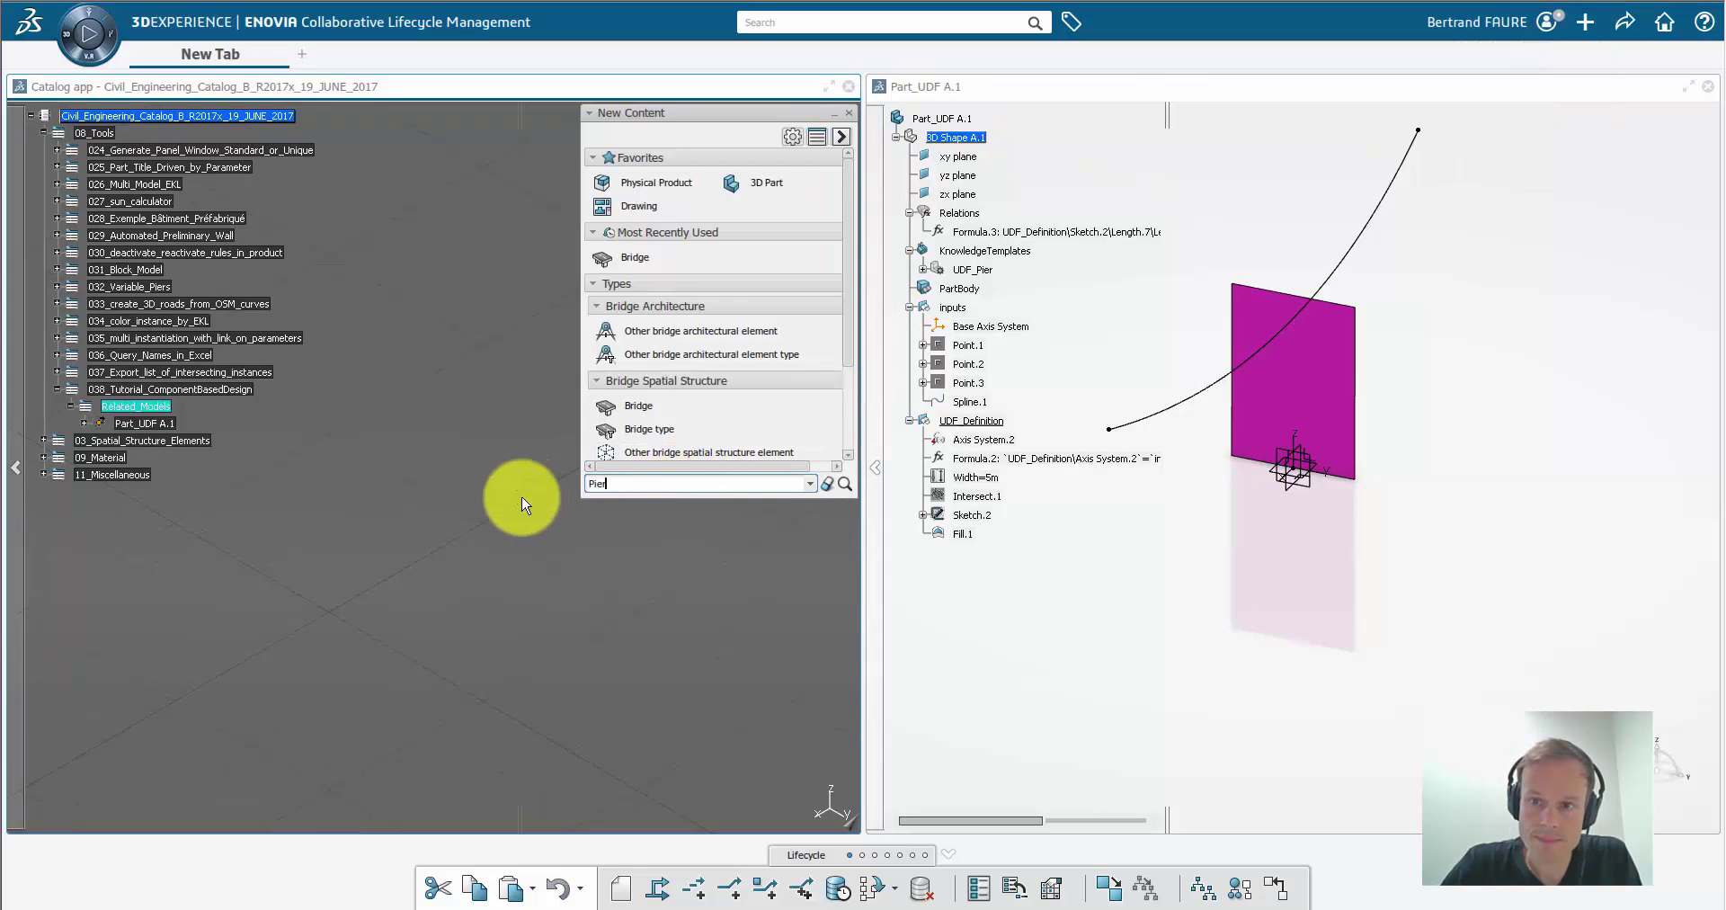
click(844, 485)
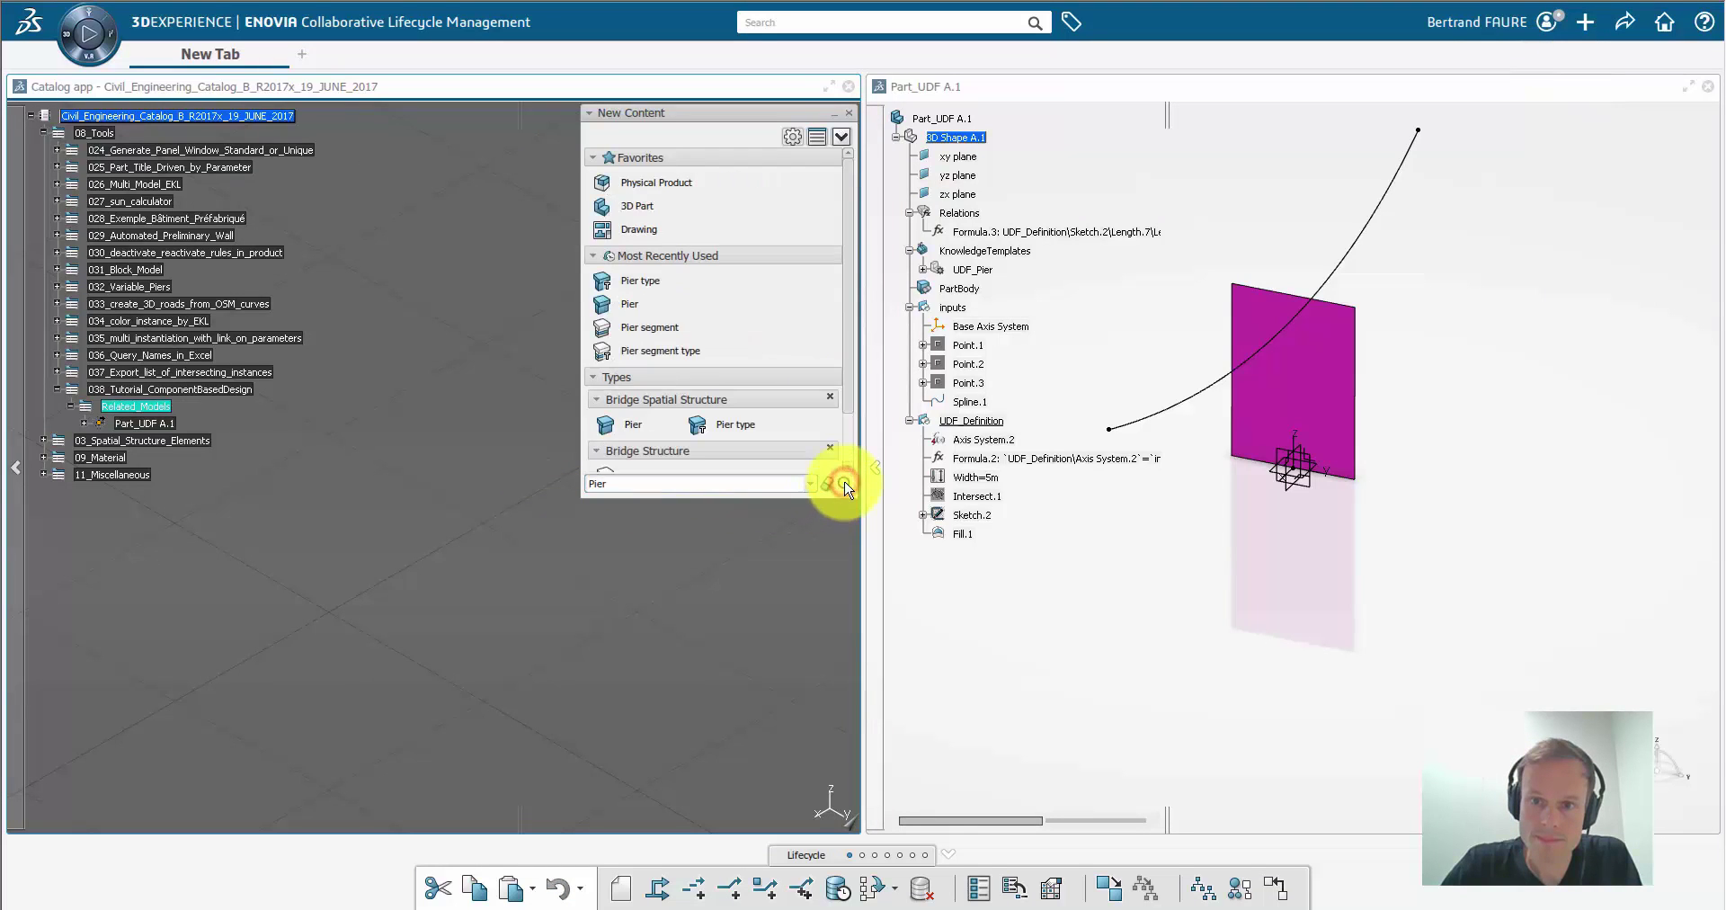
click(635, 284)
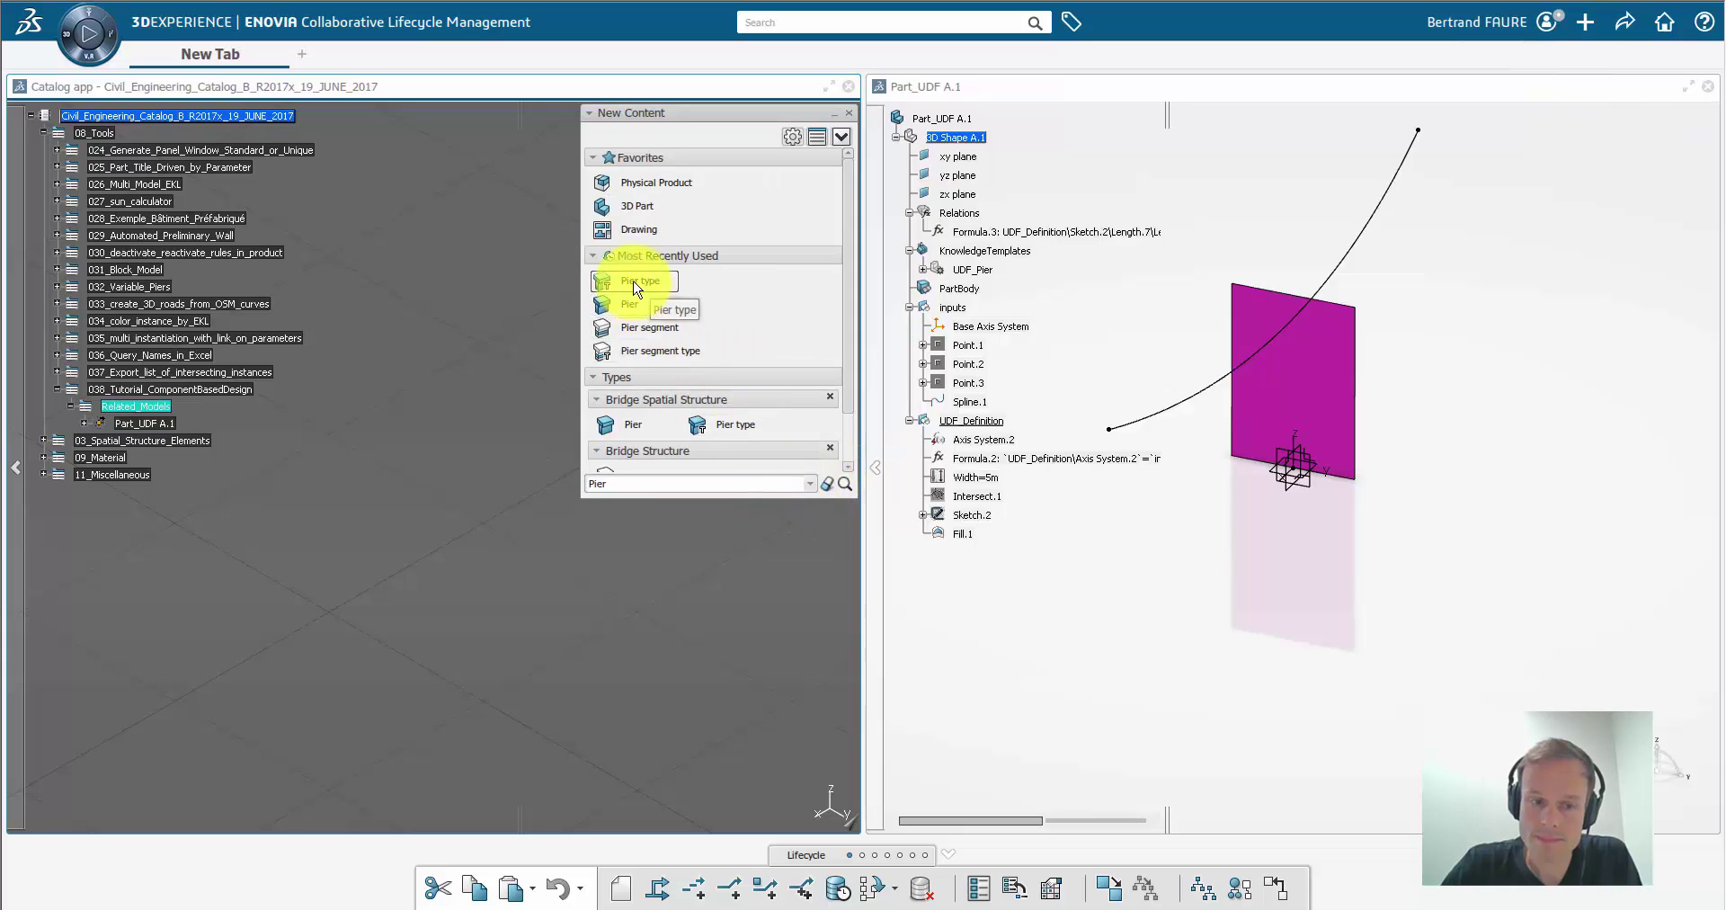
click(636, 284)
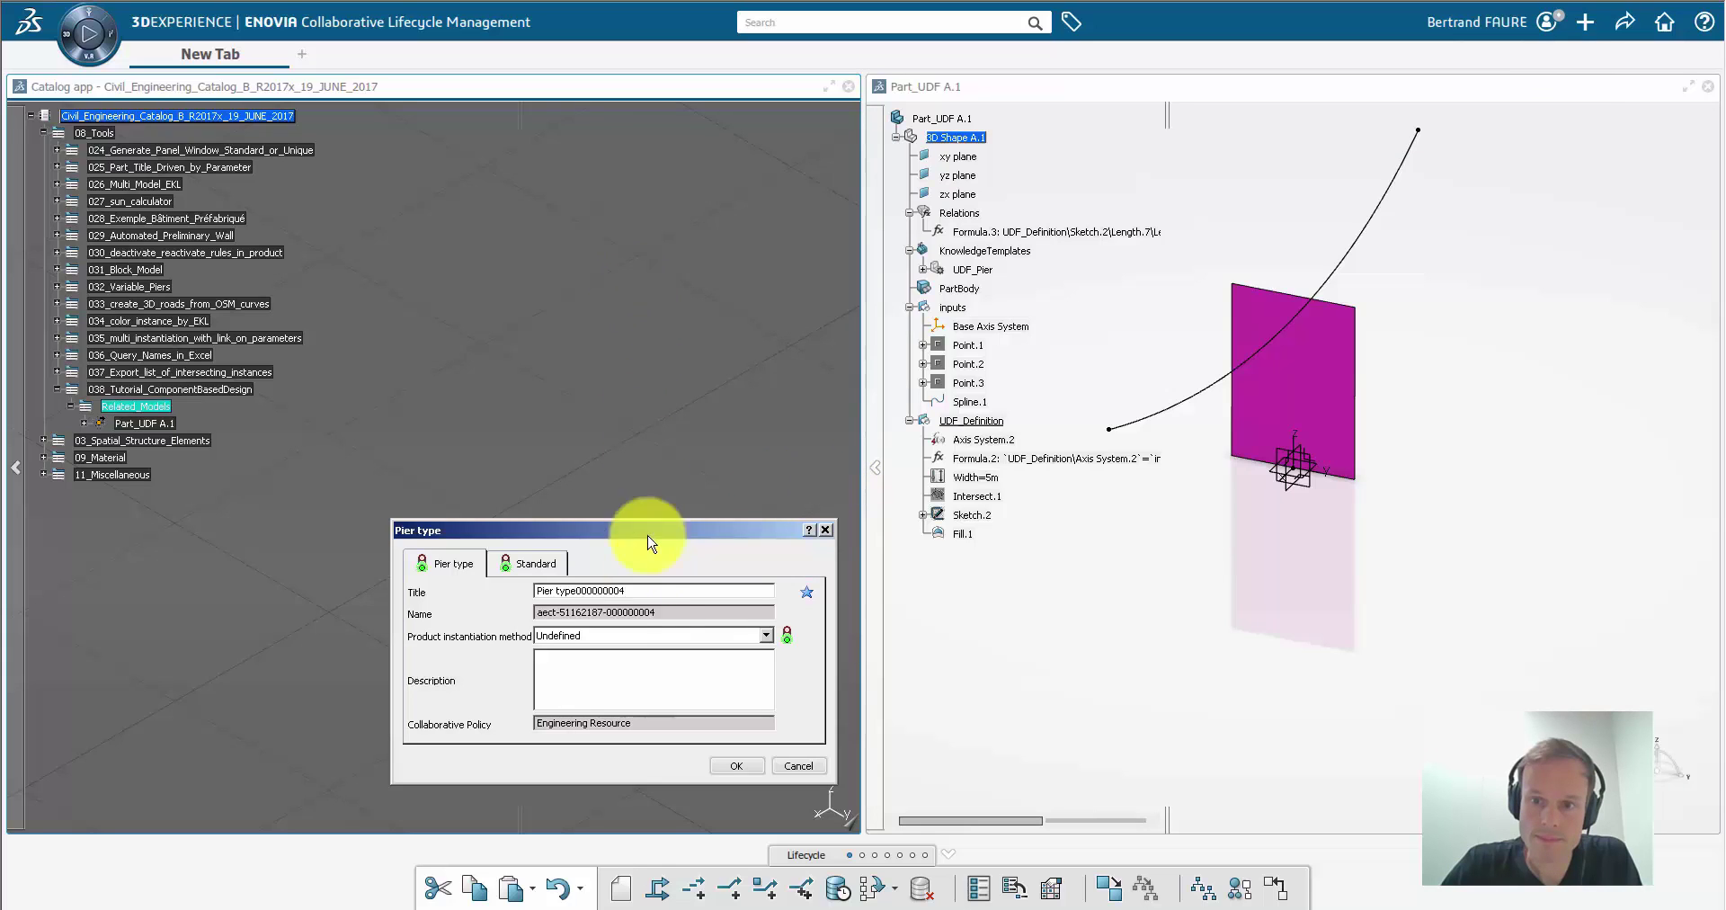
drag(641, 590, 585, 594)
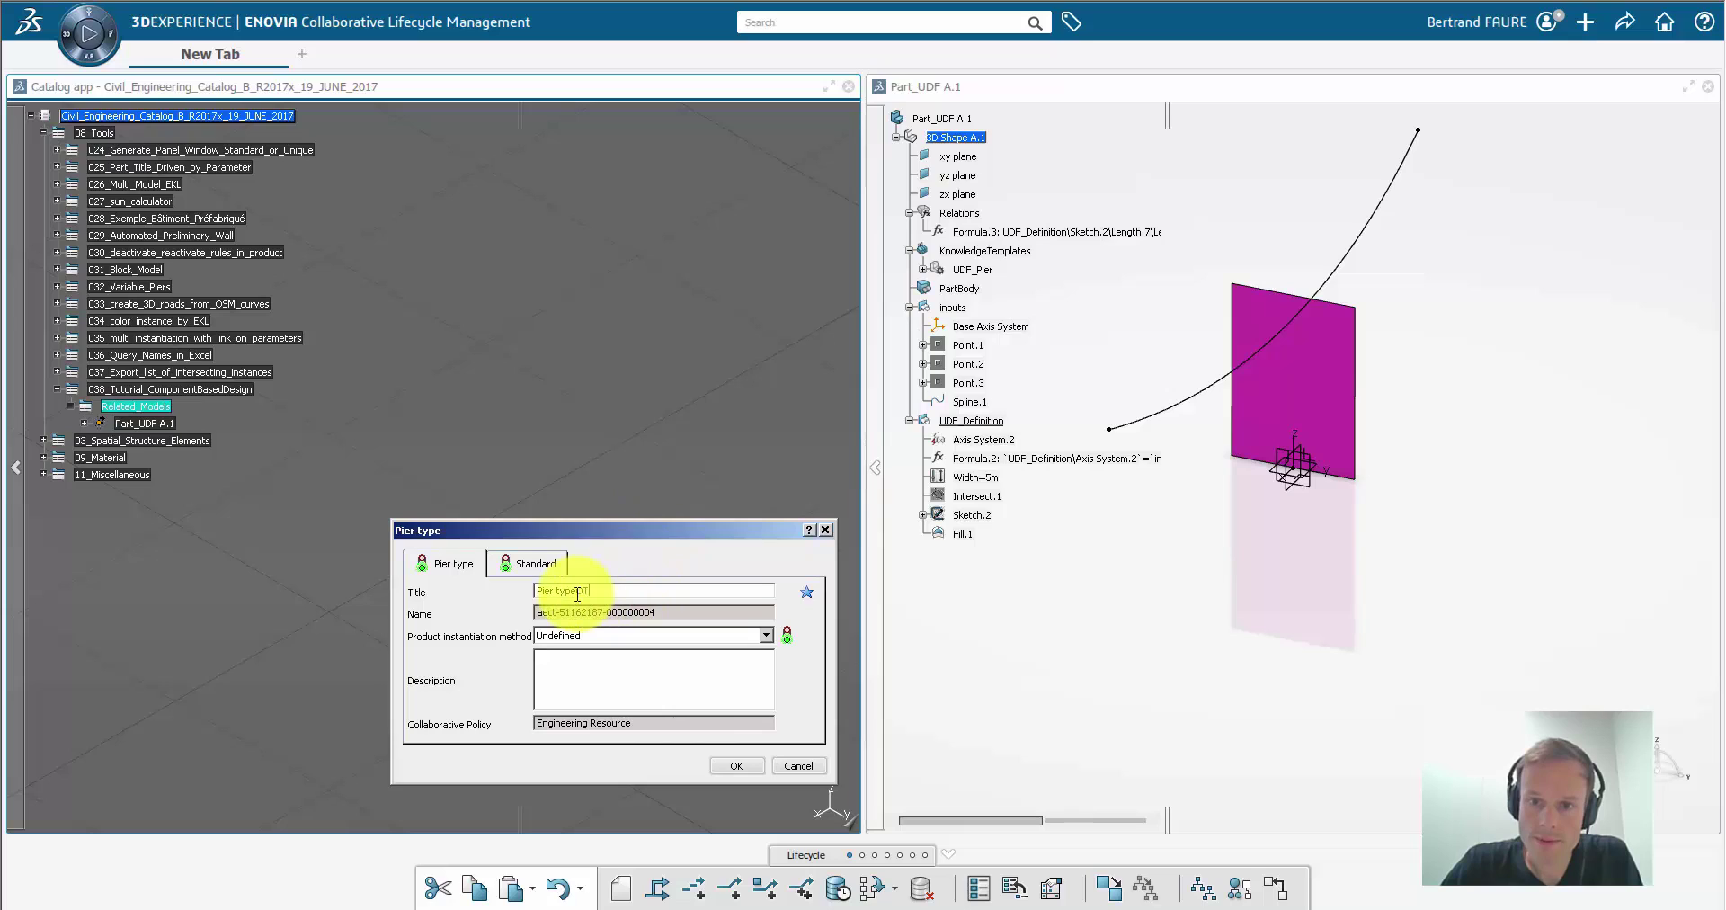
click(629, 635)
click(629, 675)
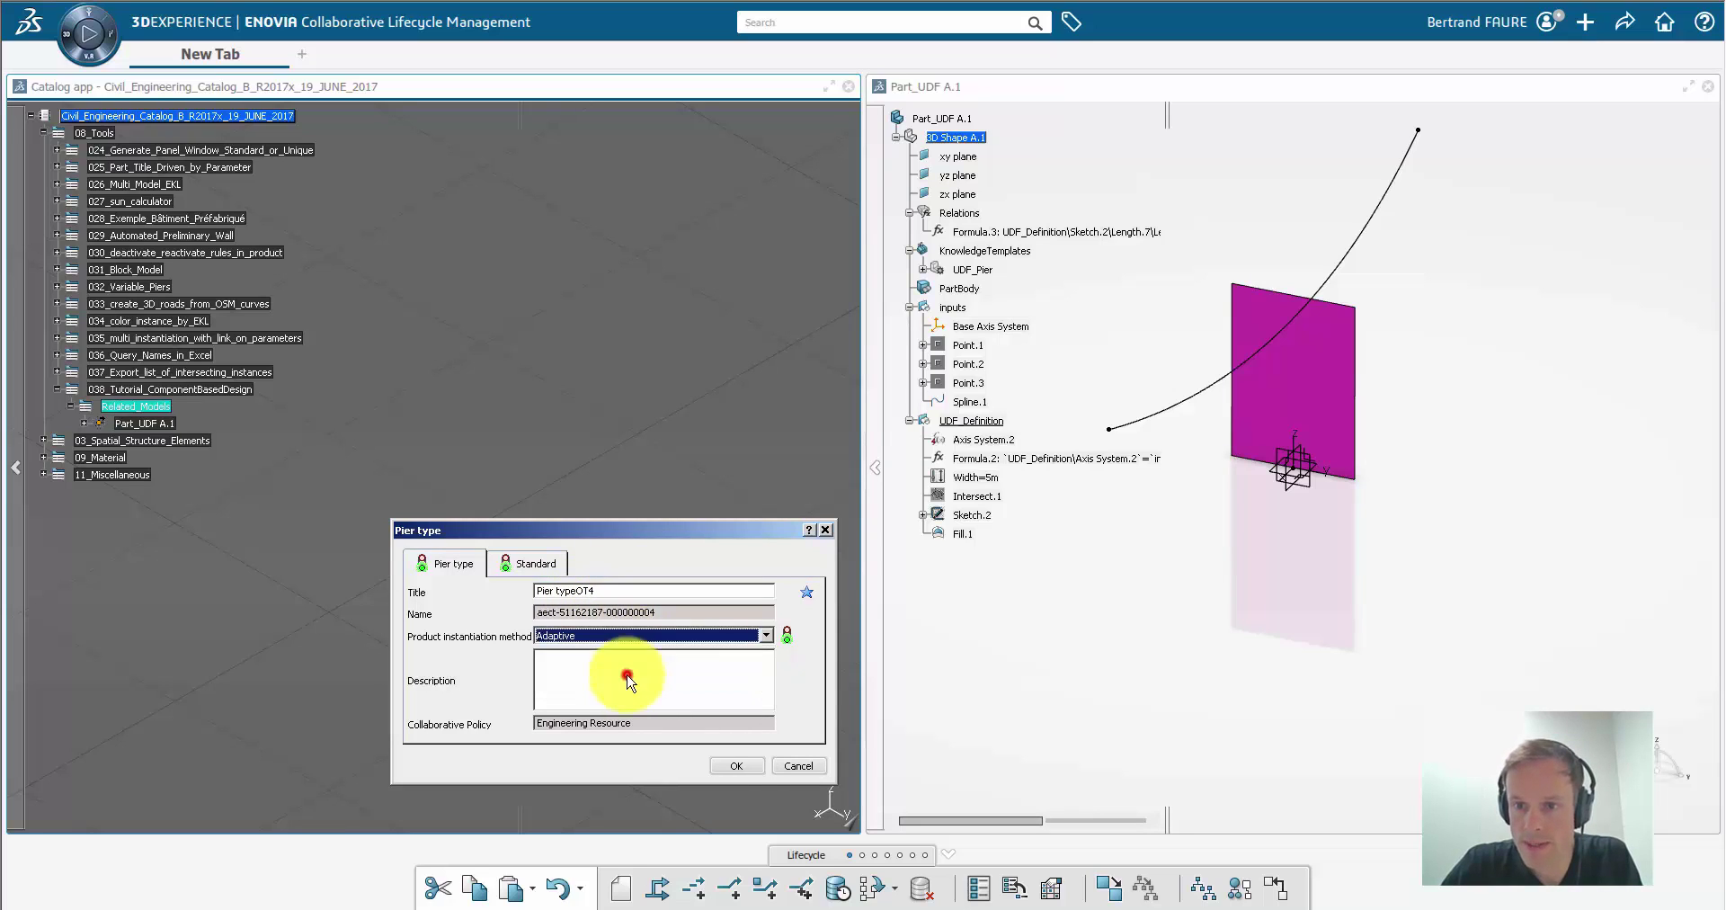
click(739, 766)
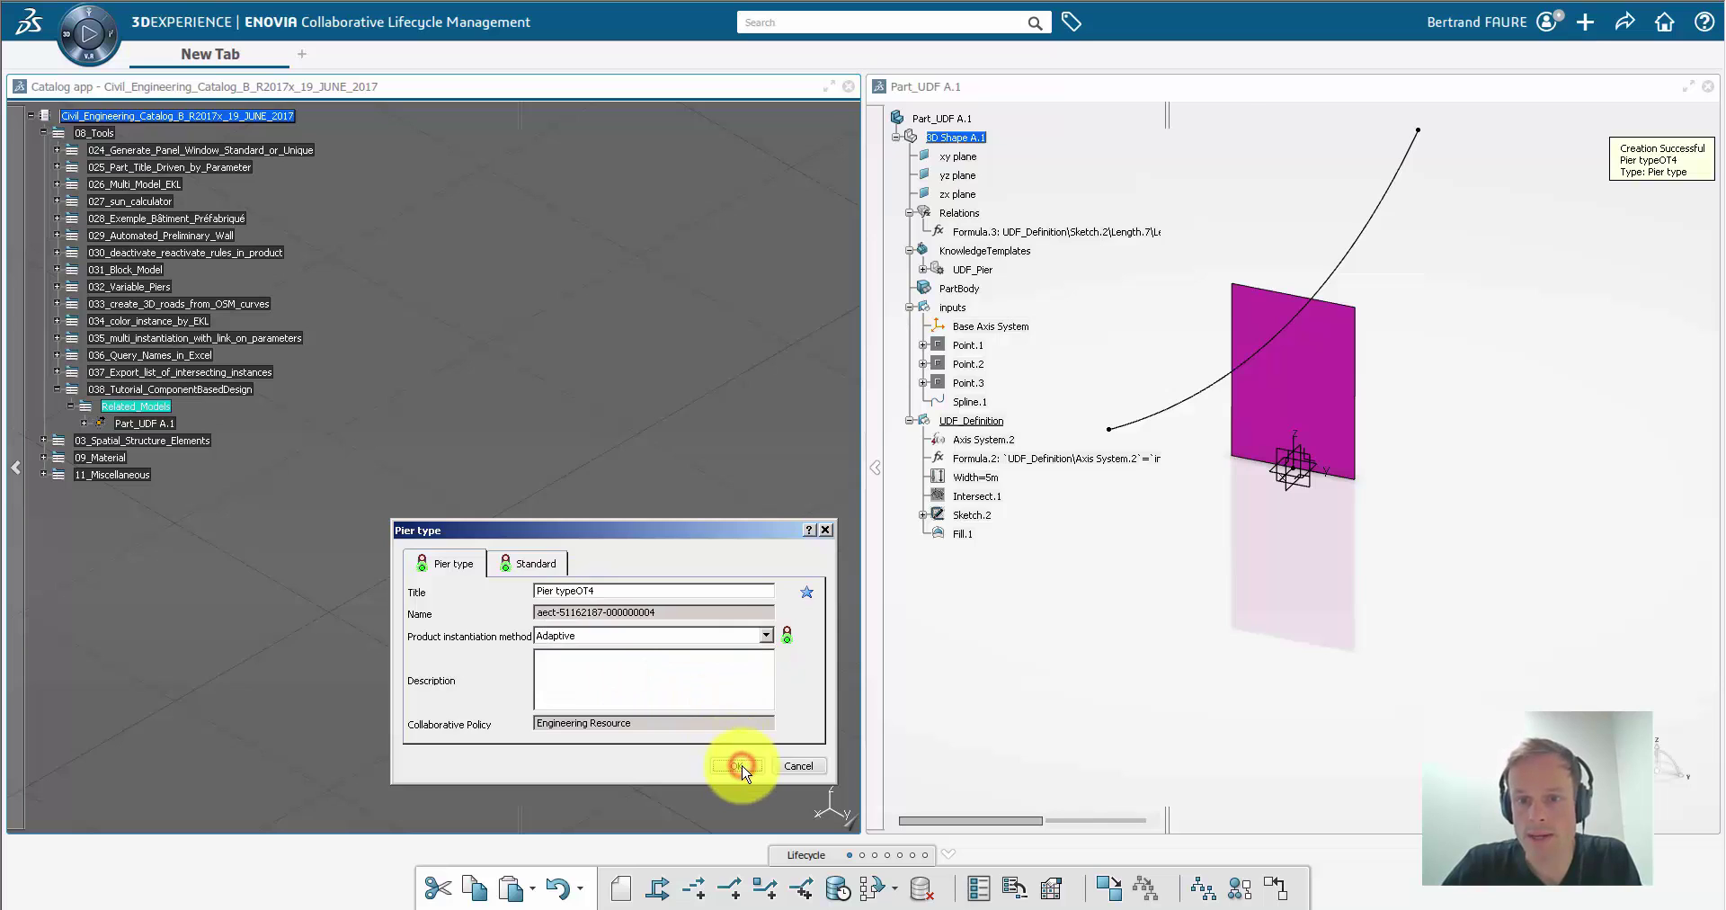
click(1243, 155)
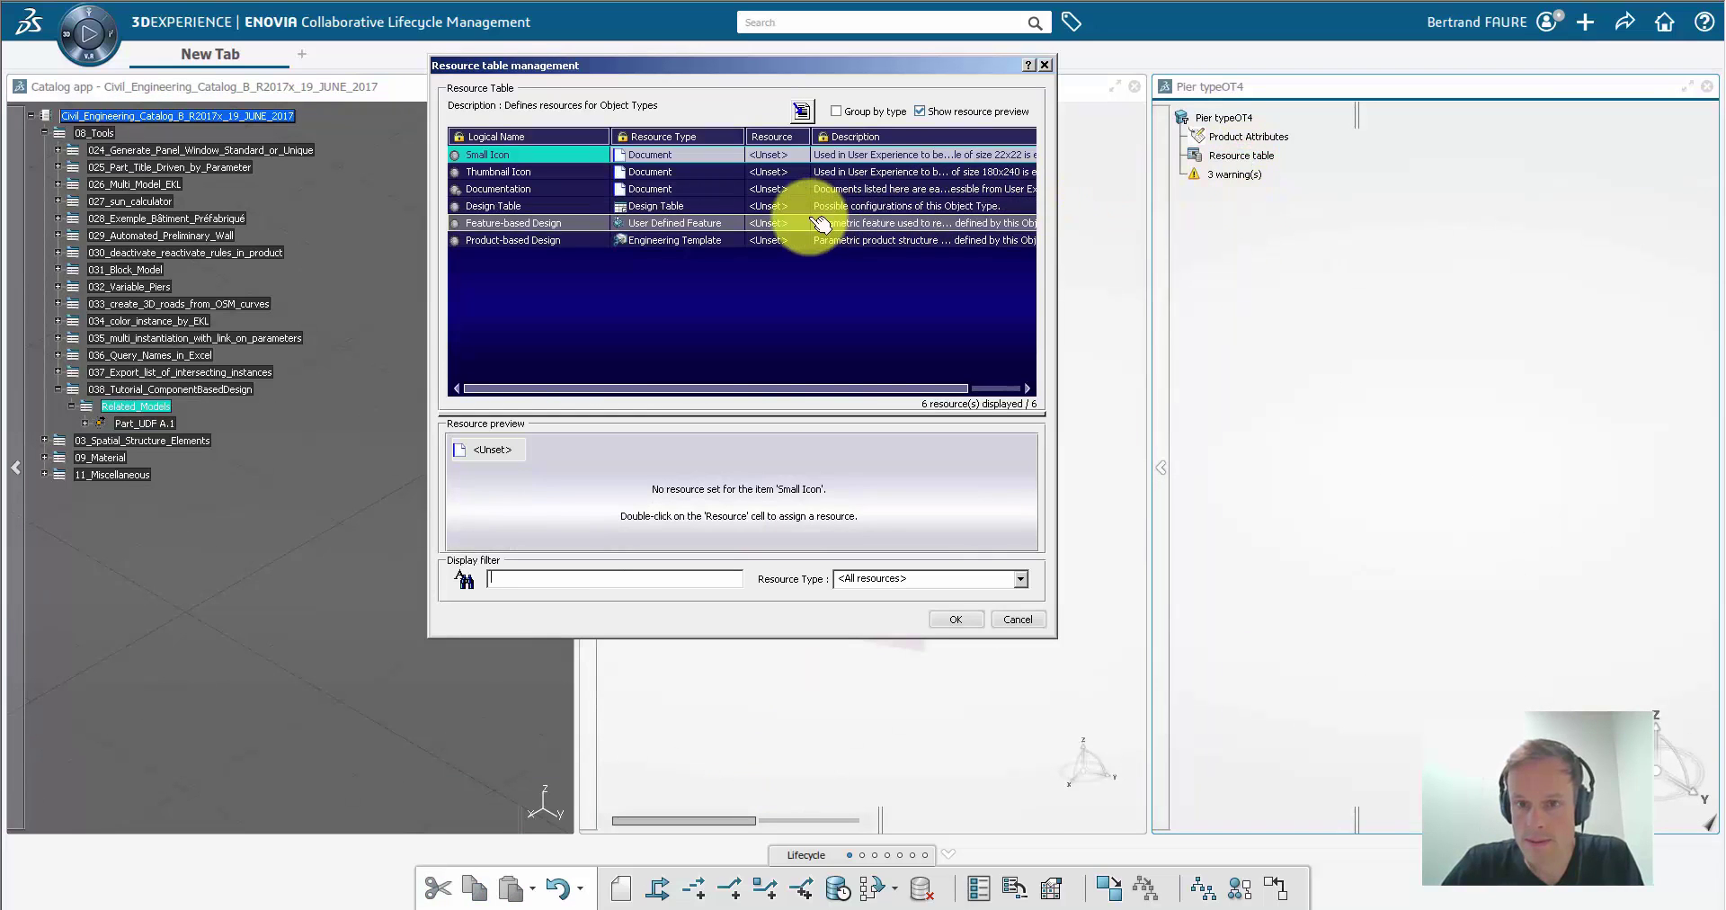
Step: Assign UDF_Pier as Pier typeOT4's Feature-based Design resource and save the pier type
click(775, 223)
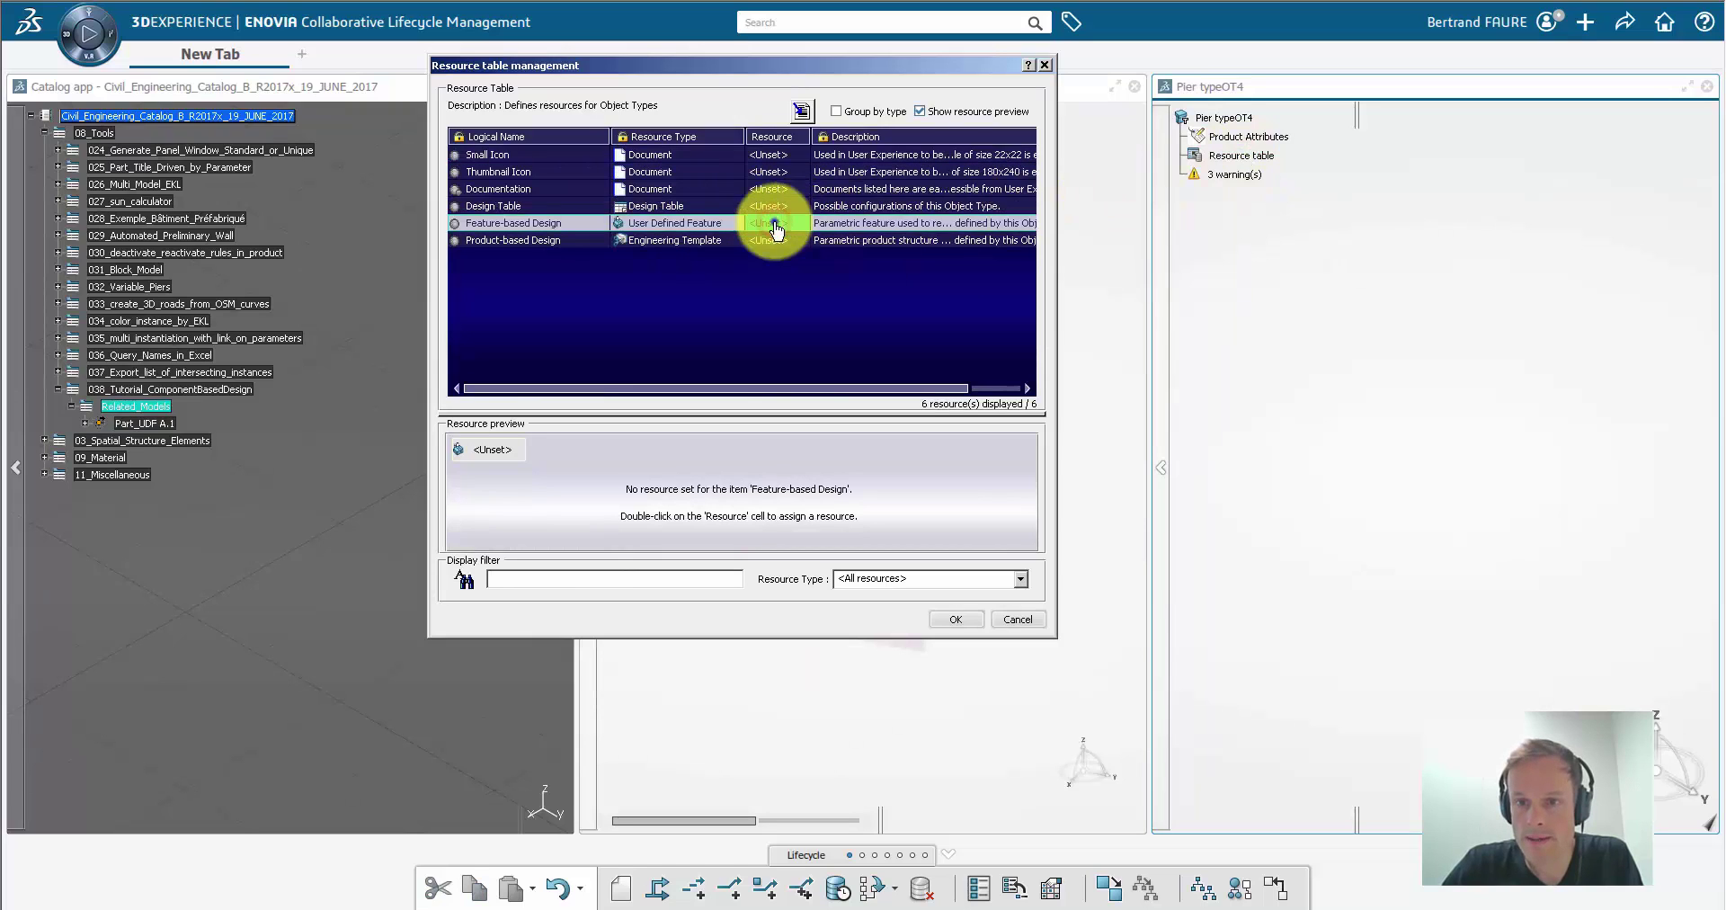
right_click(775, 229)
click(813, 250)
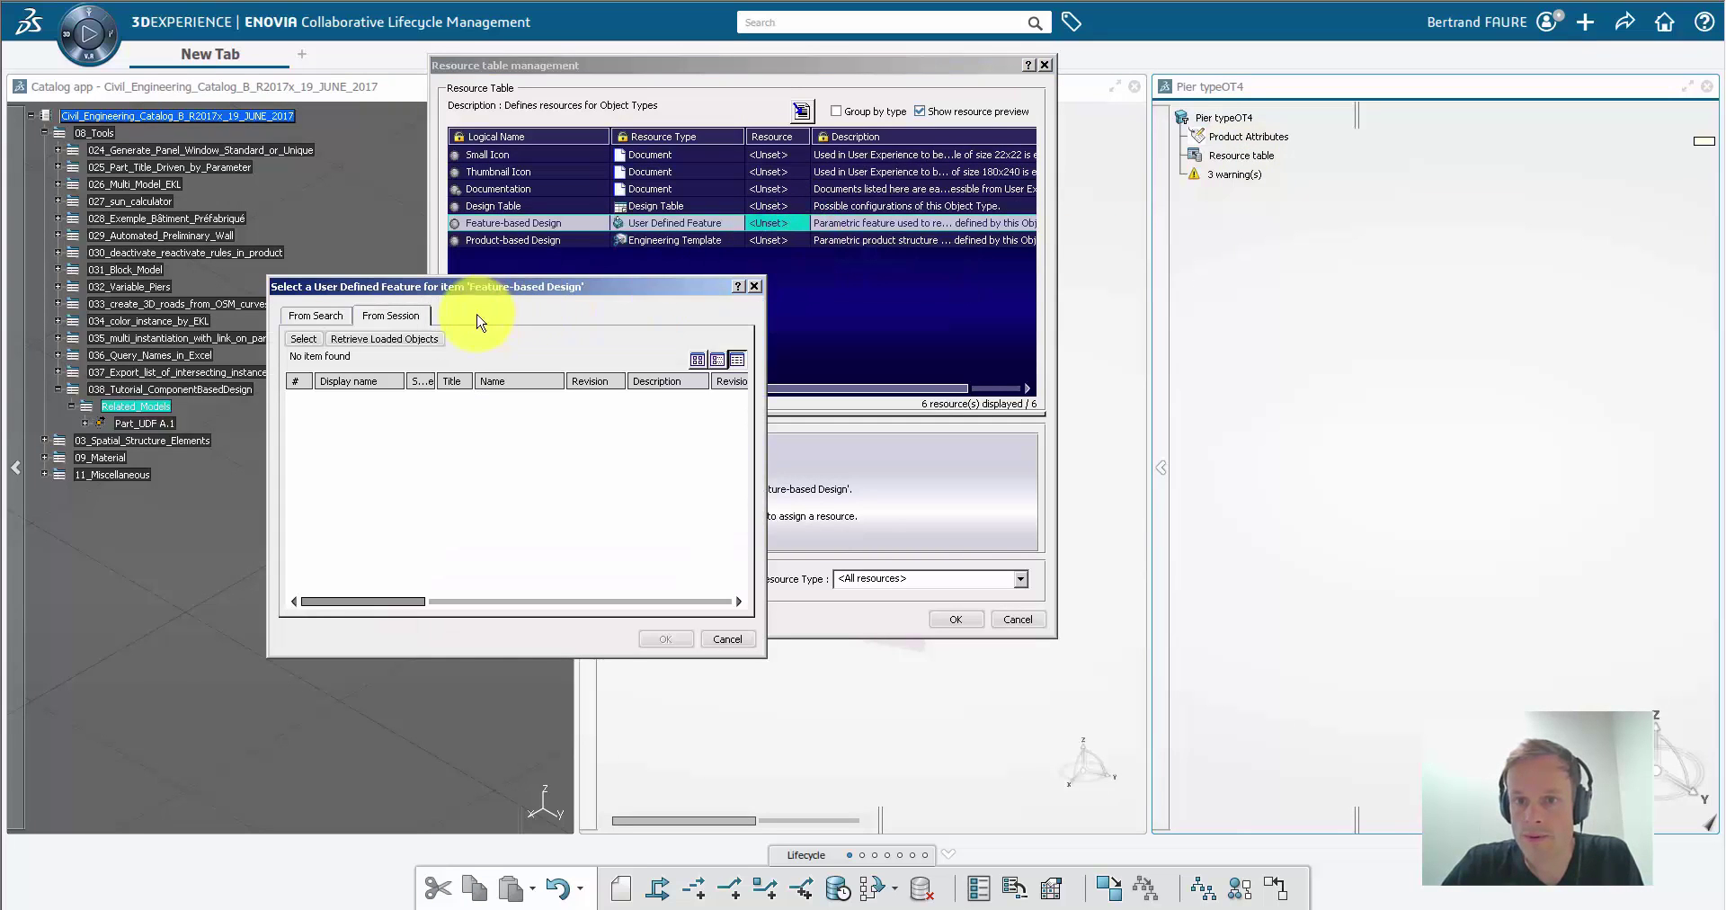
click(412, 339)
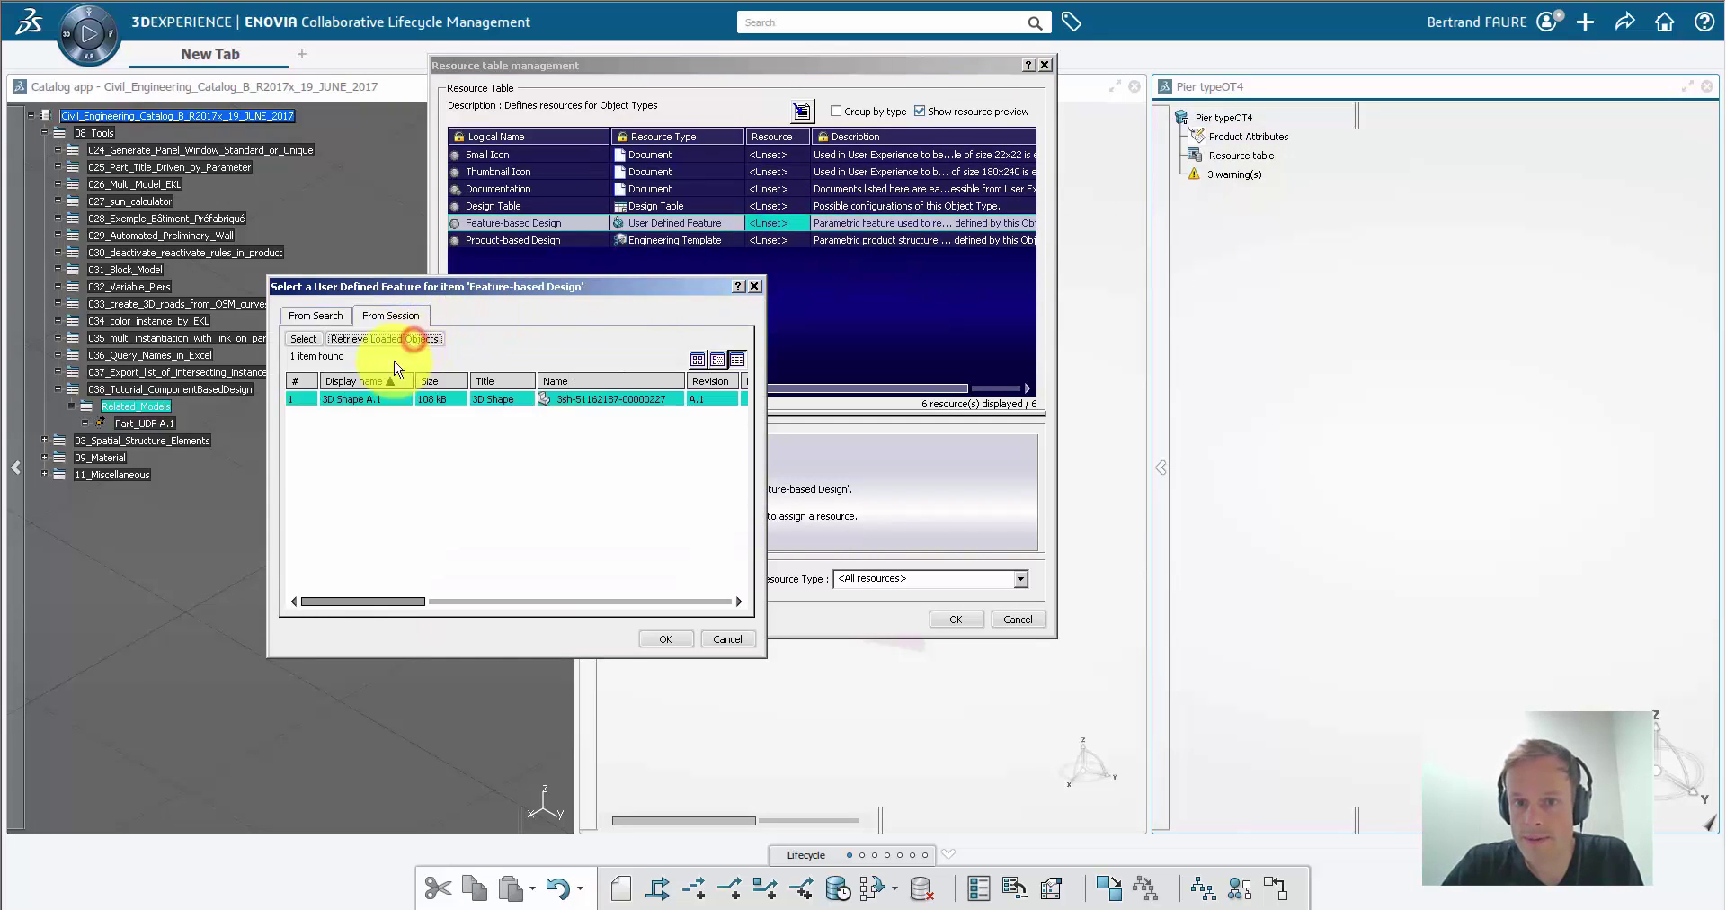
click(665, 639)
click(718, 159)
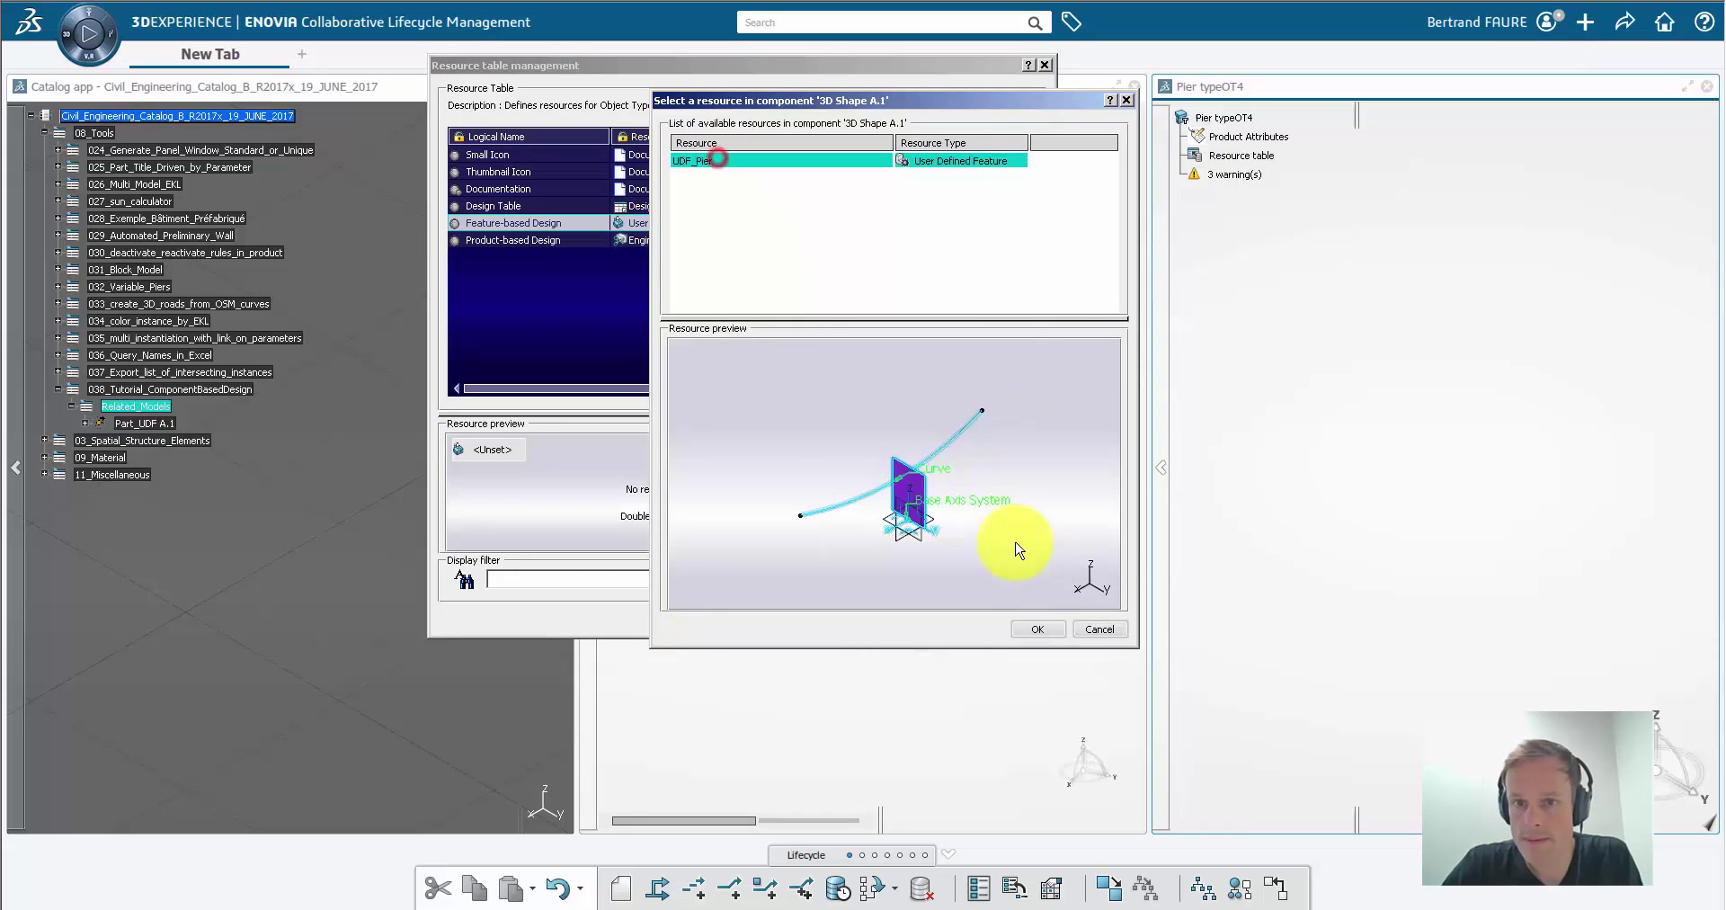
click(1036, 628)
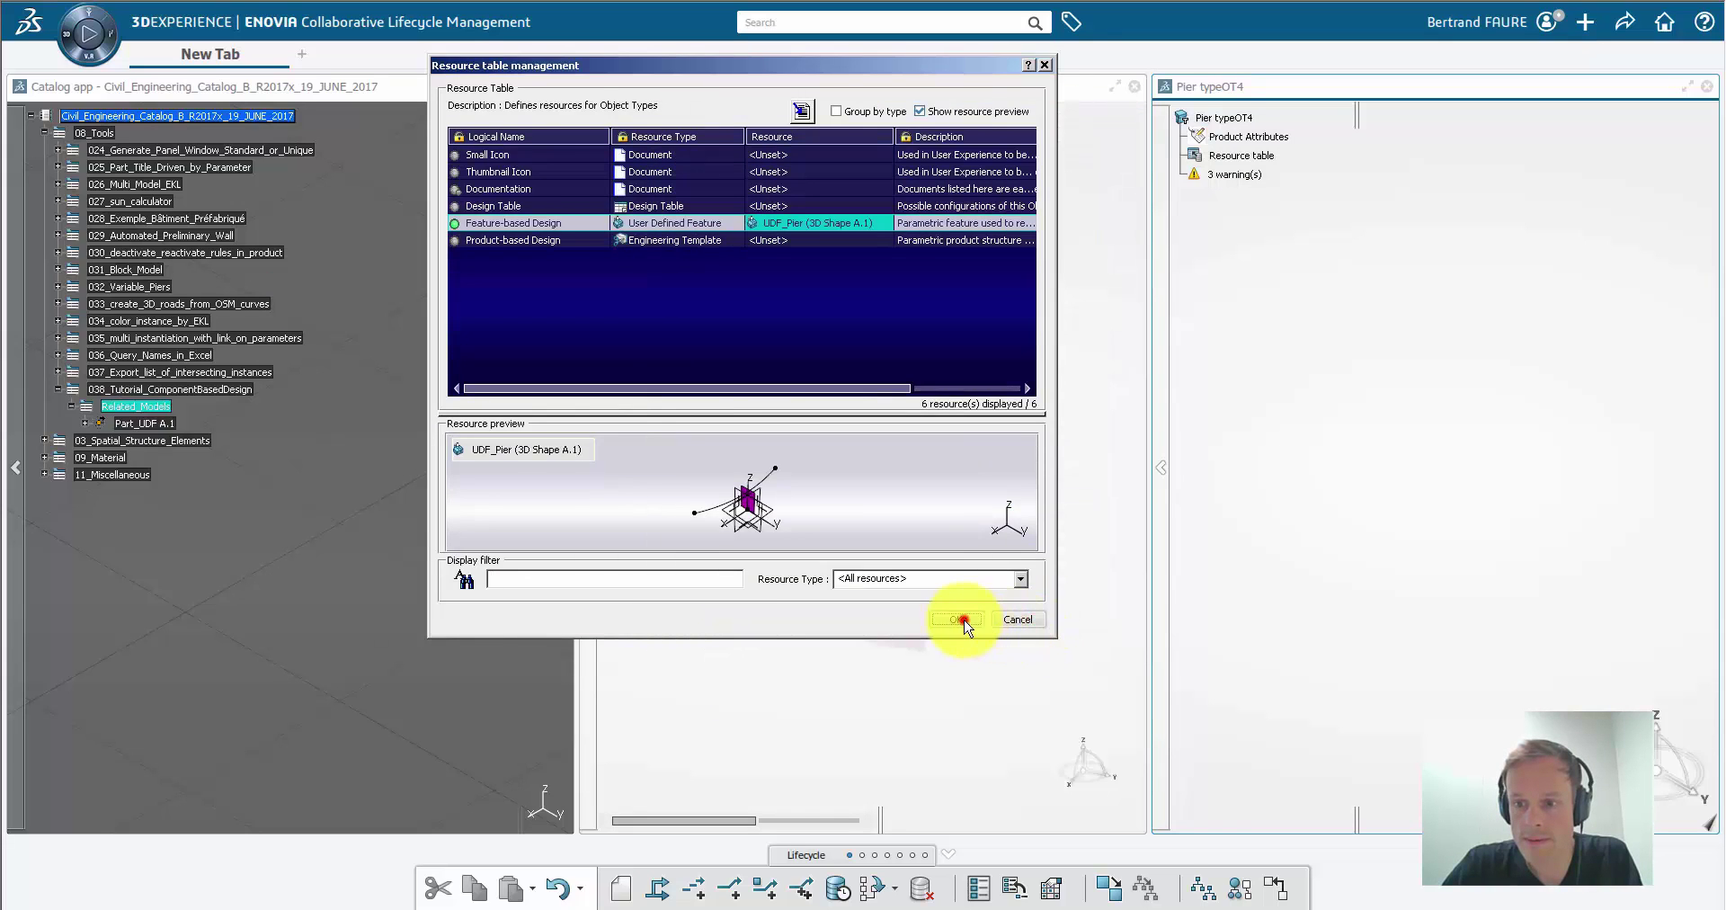
click(962, 620)
click(1624, 23)
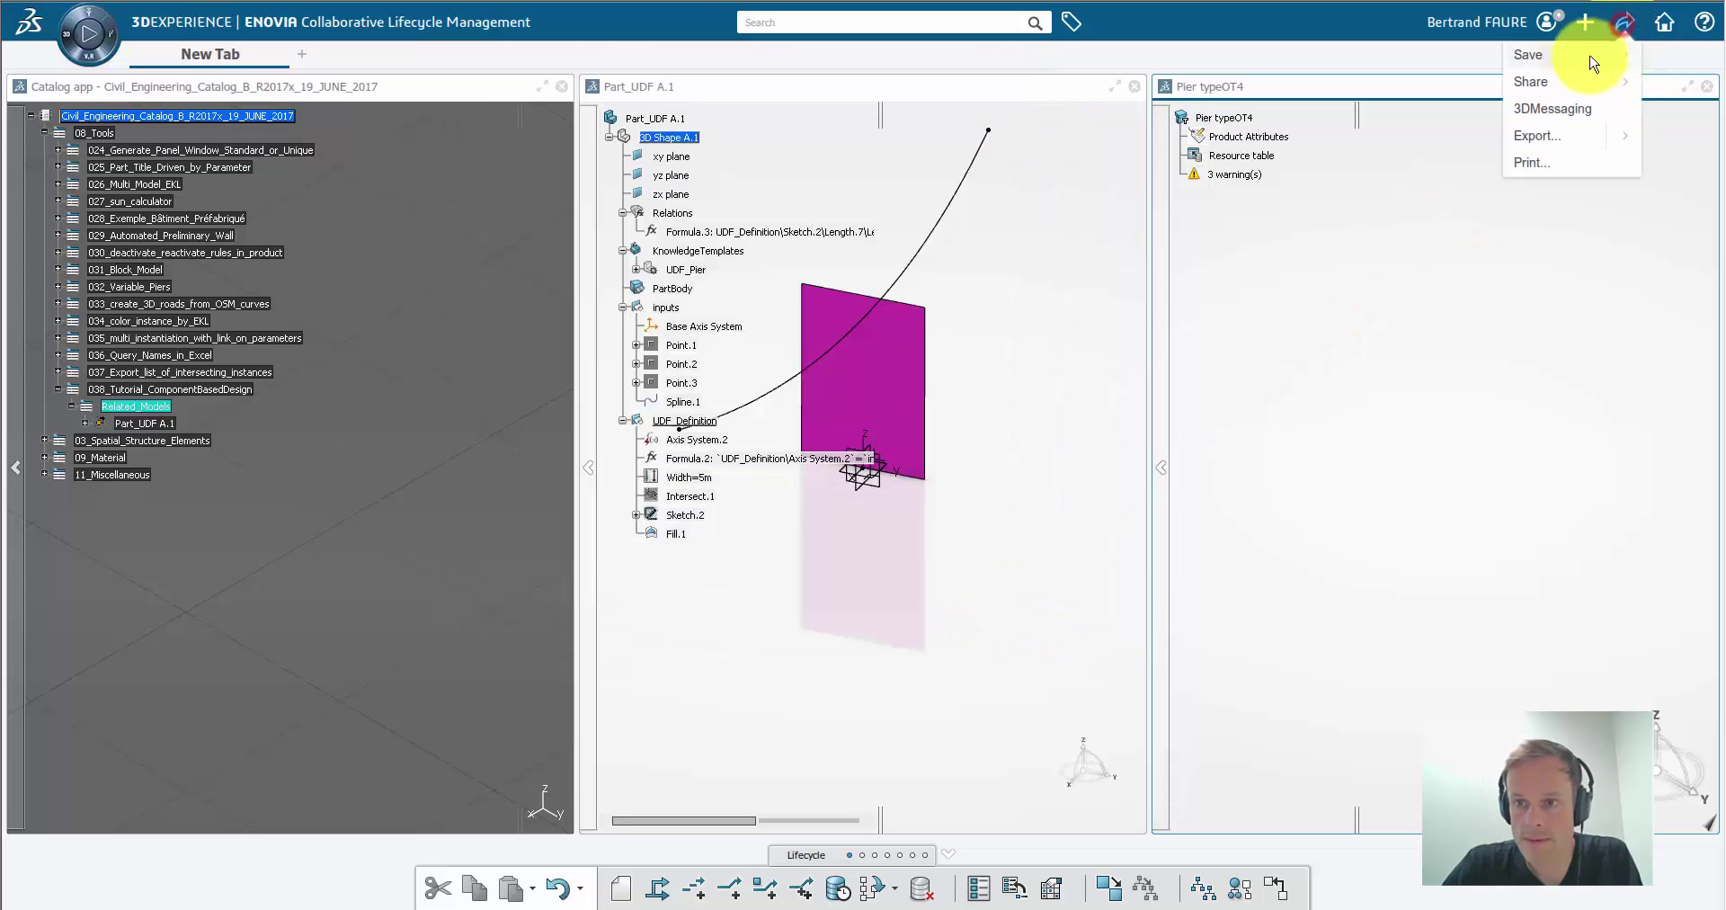
click(1588, 58)
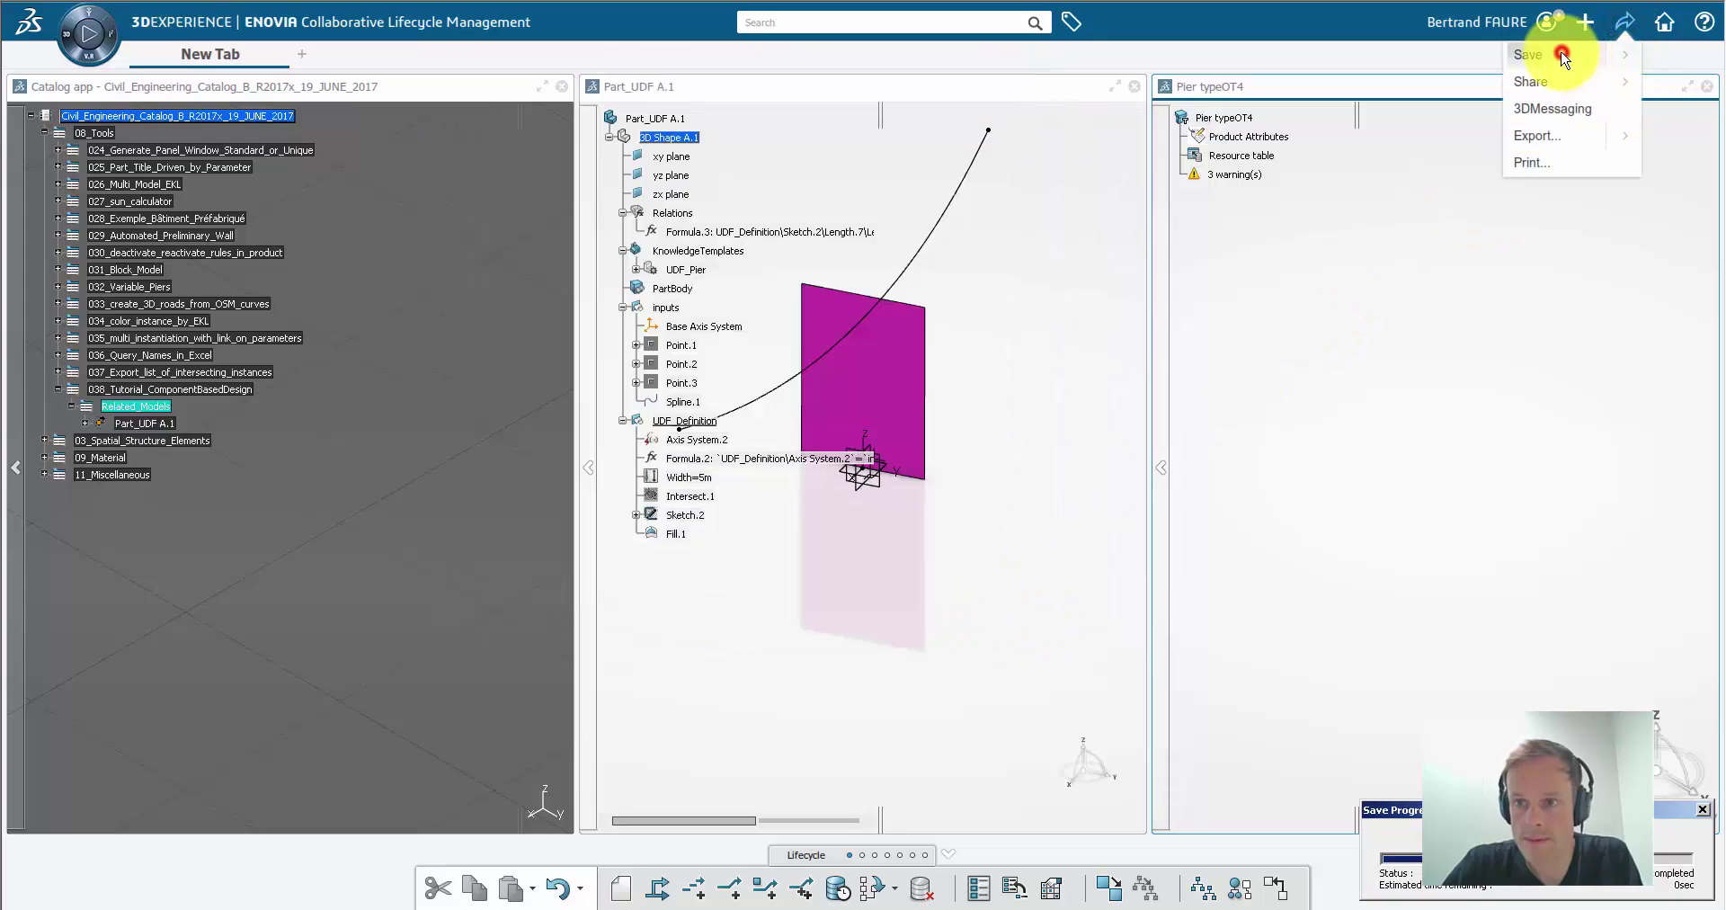
Step: Insert Pier typeOT4 A.1 into the Related_Models chapter
right_click(158, 405)
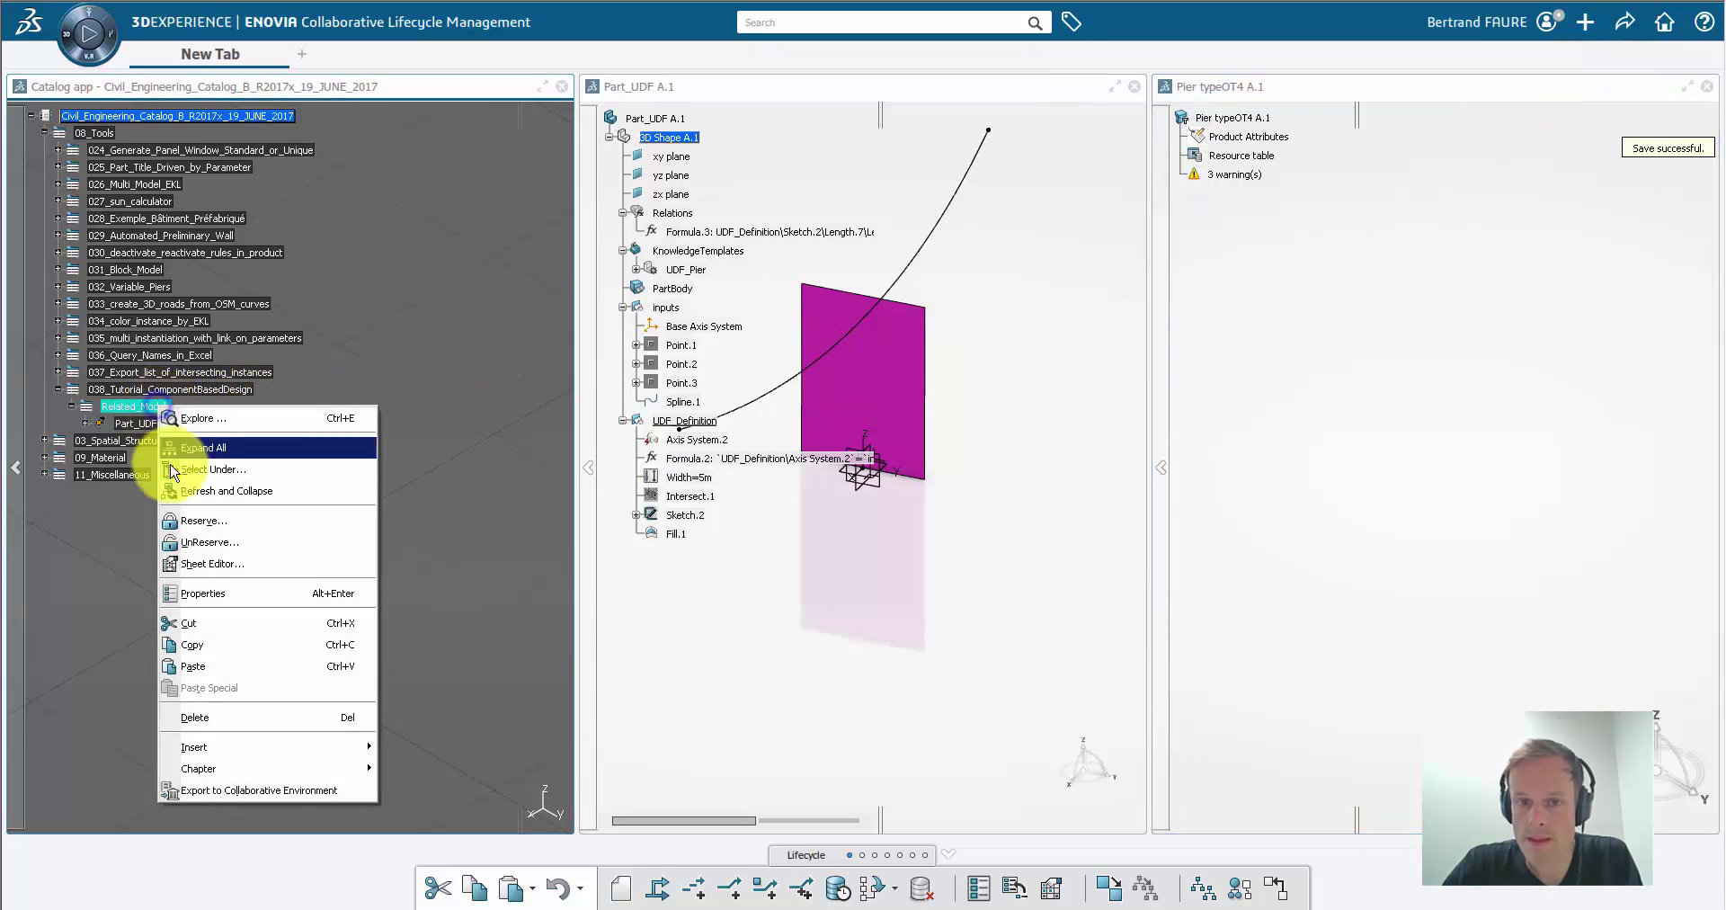
click(266, 749)
click(443, 800)
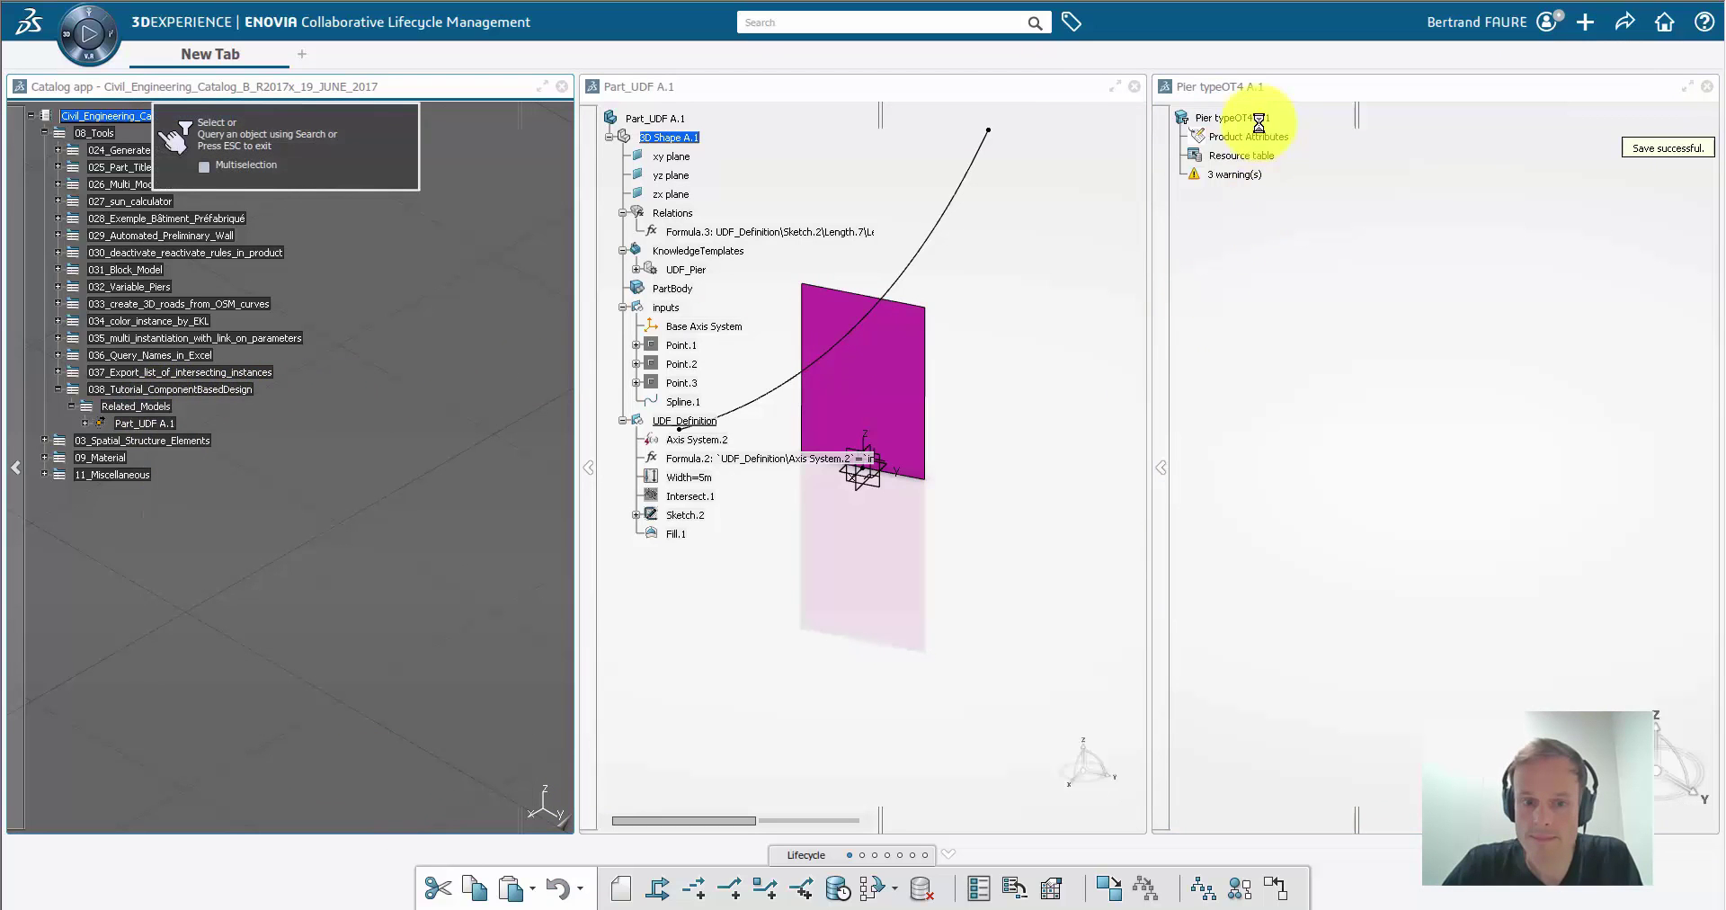
click(1264, 120)
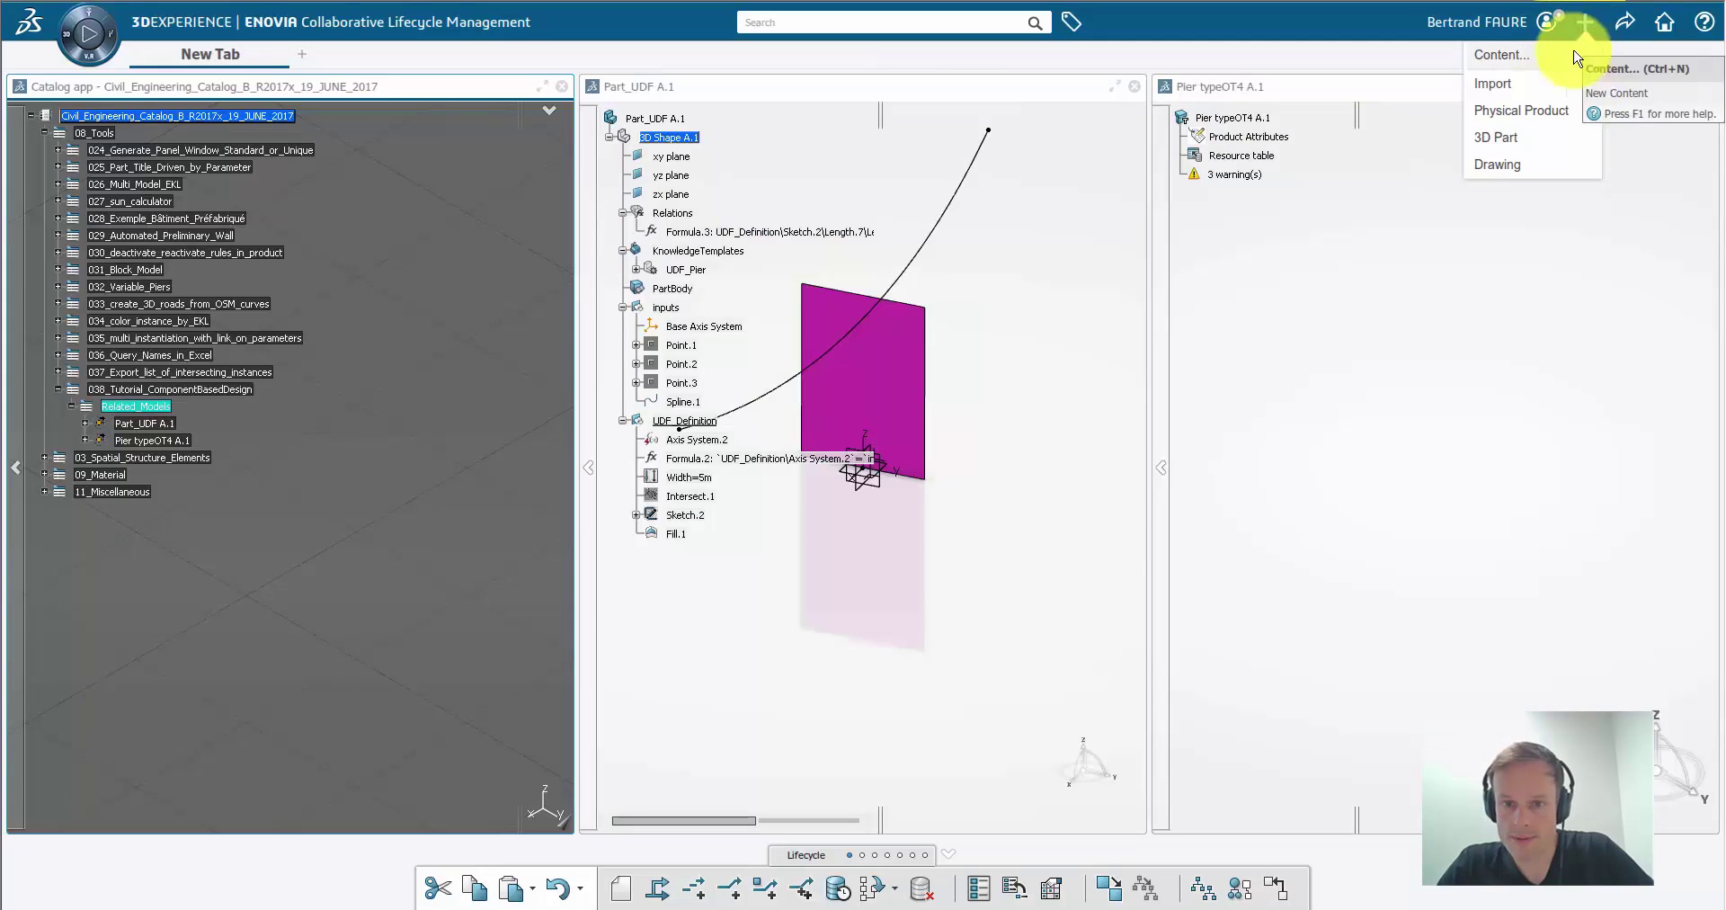
Step: Create a new Pier content item titled Testing_Model
click(1558, 54)
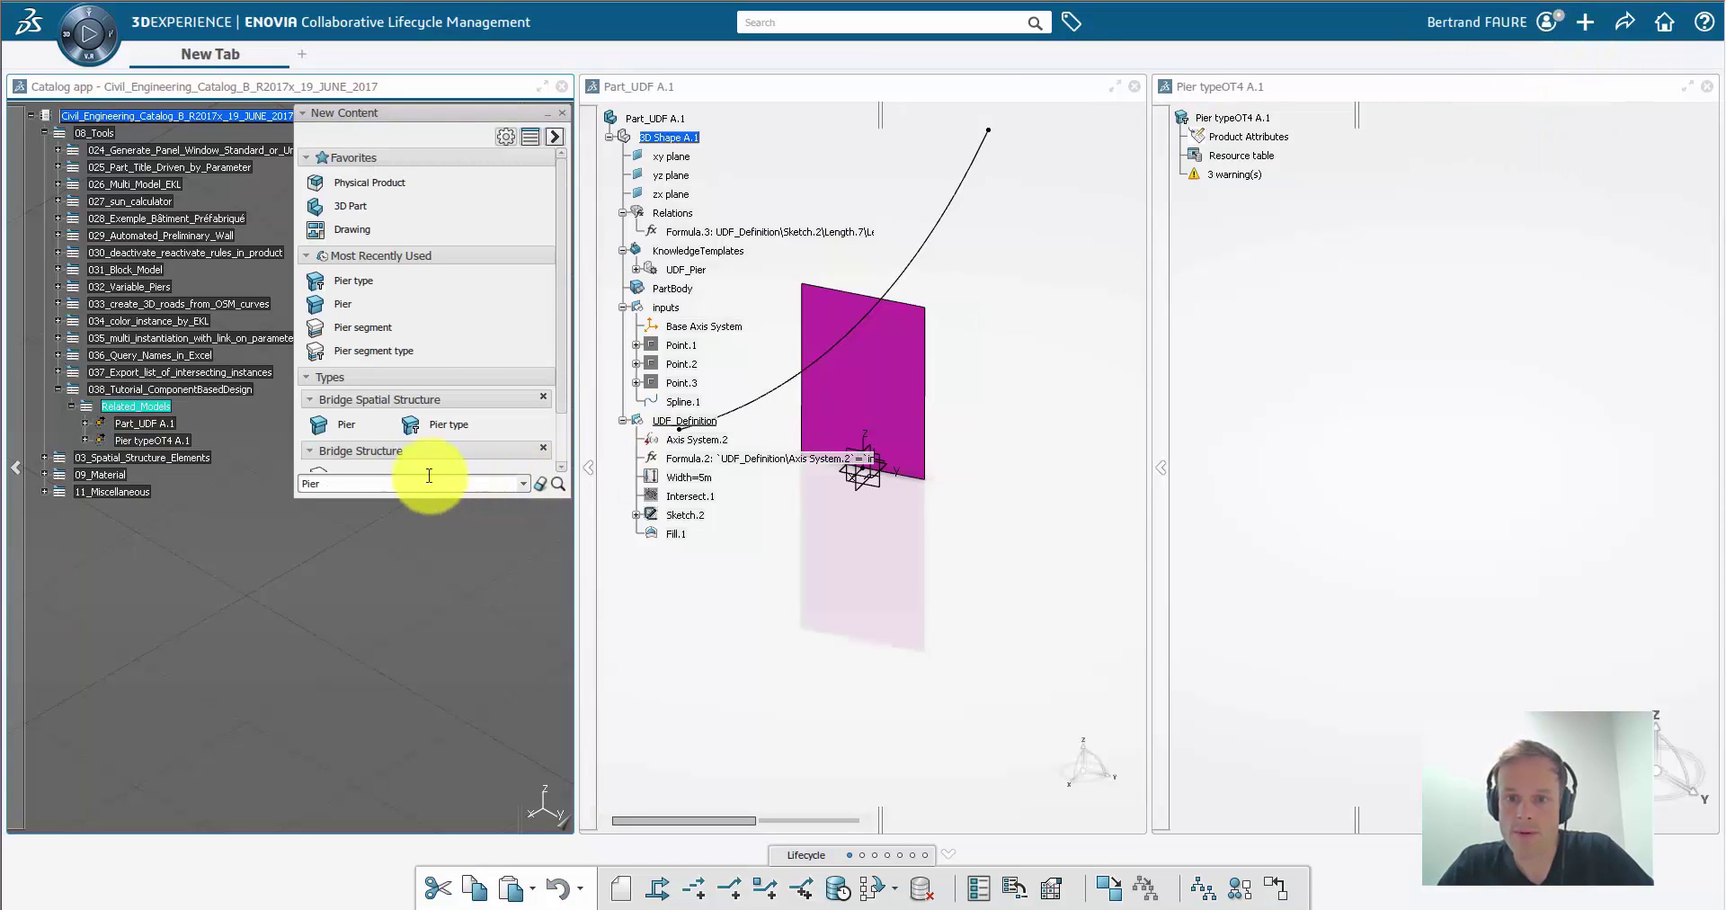
click(348, 427)
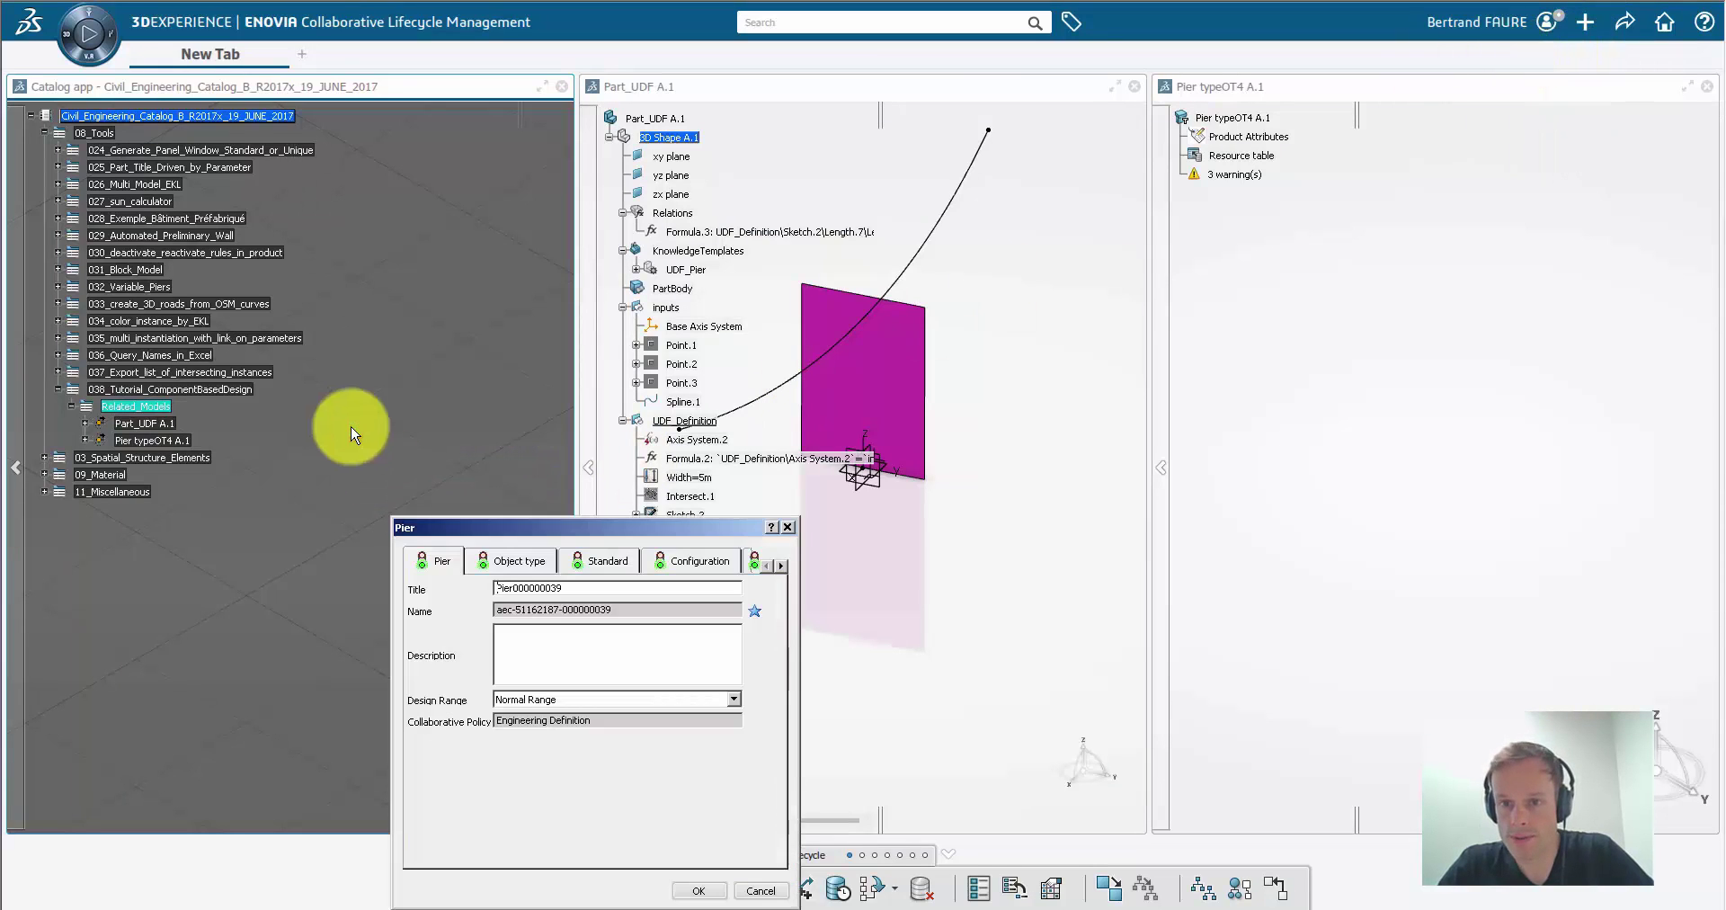
double_click(570, 587)
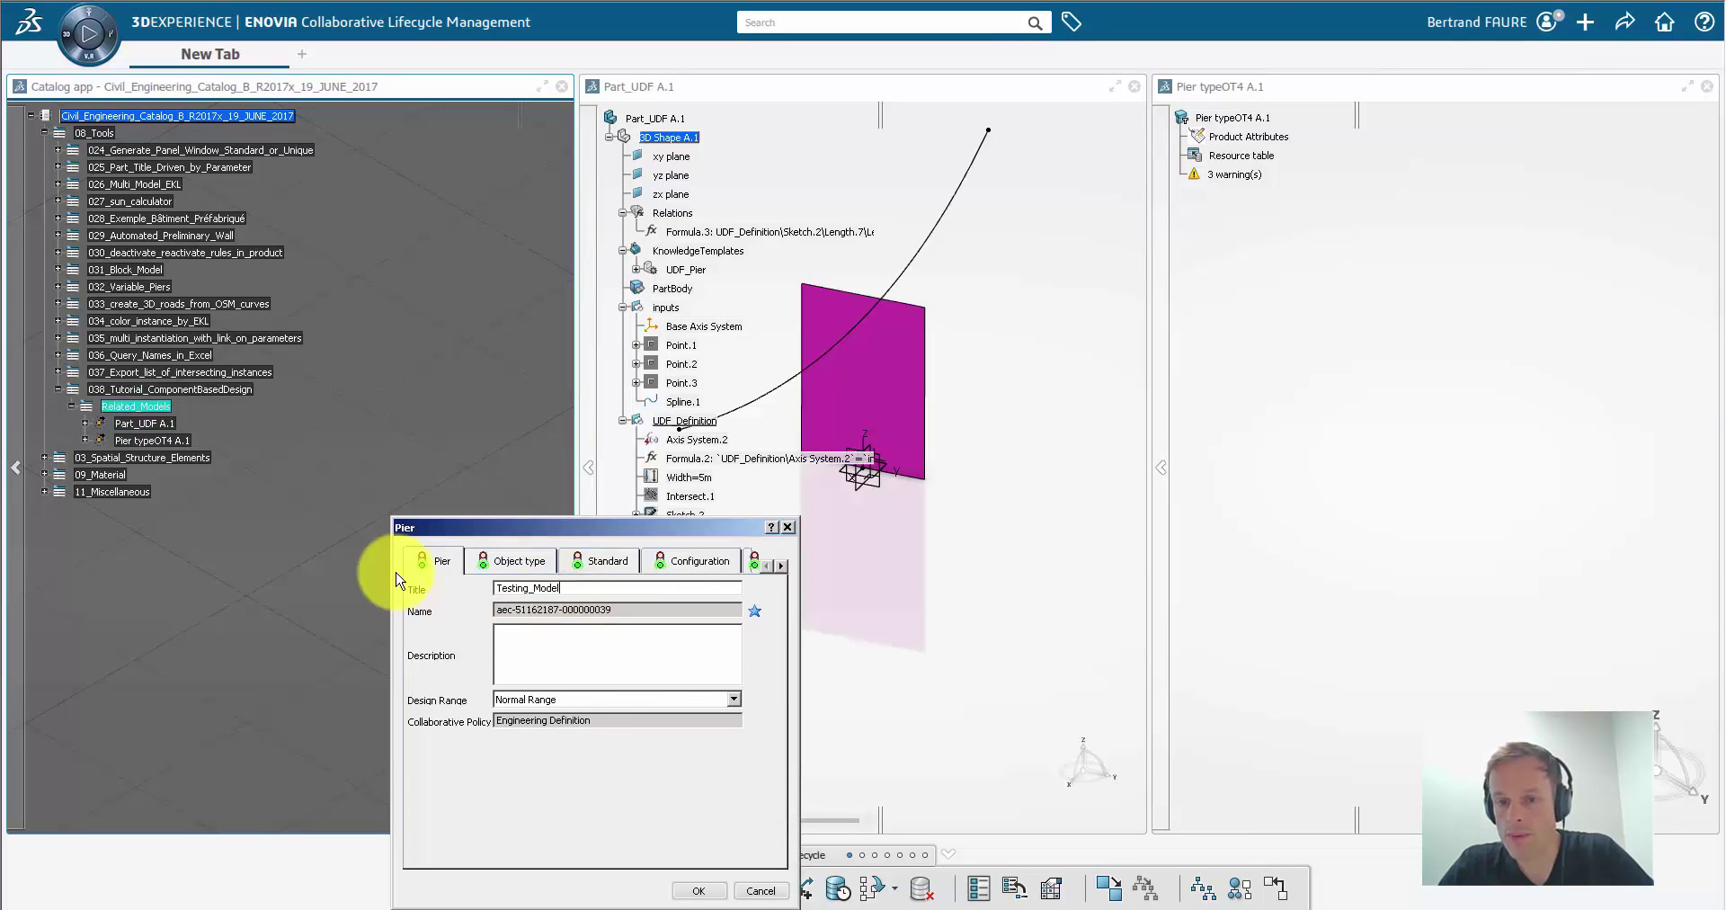
click(693, 891)
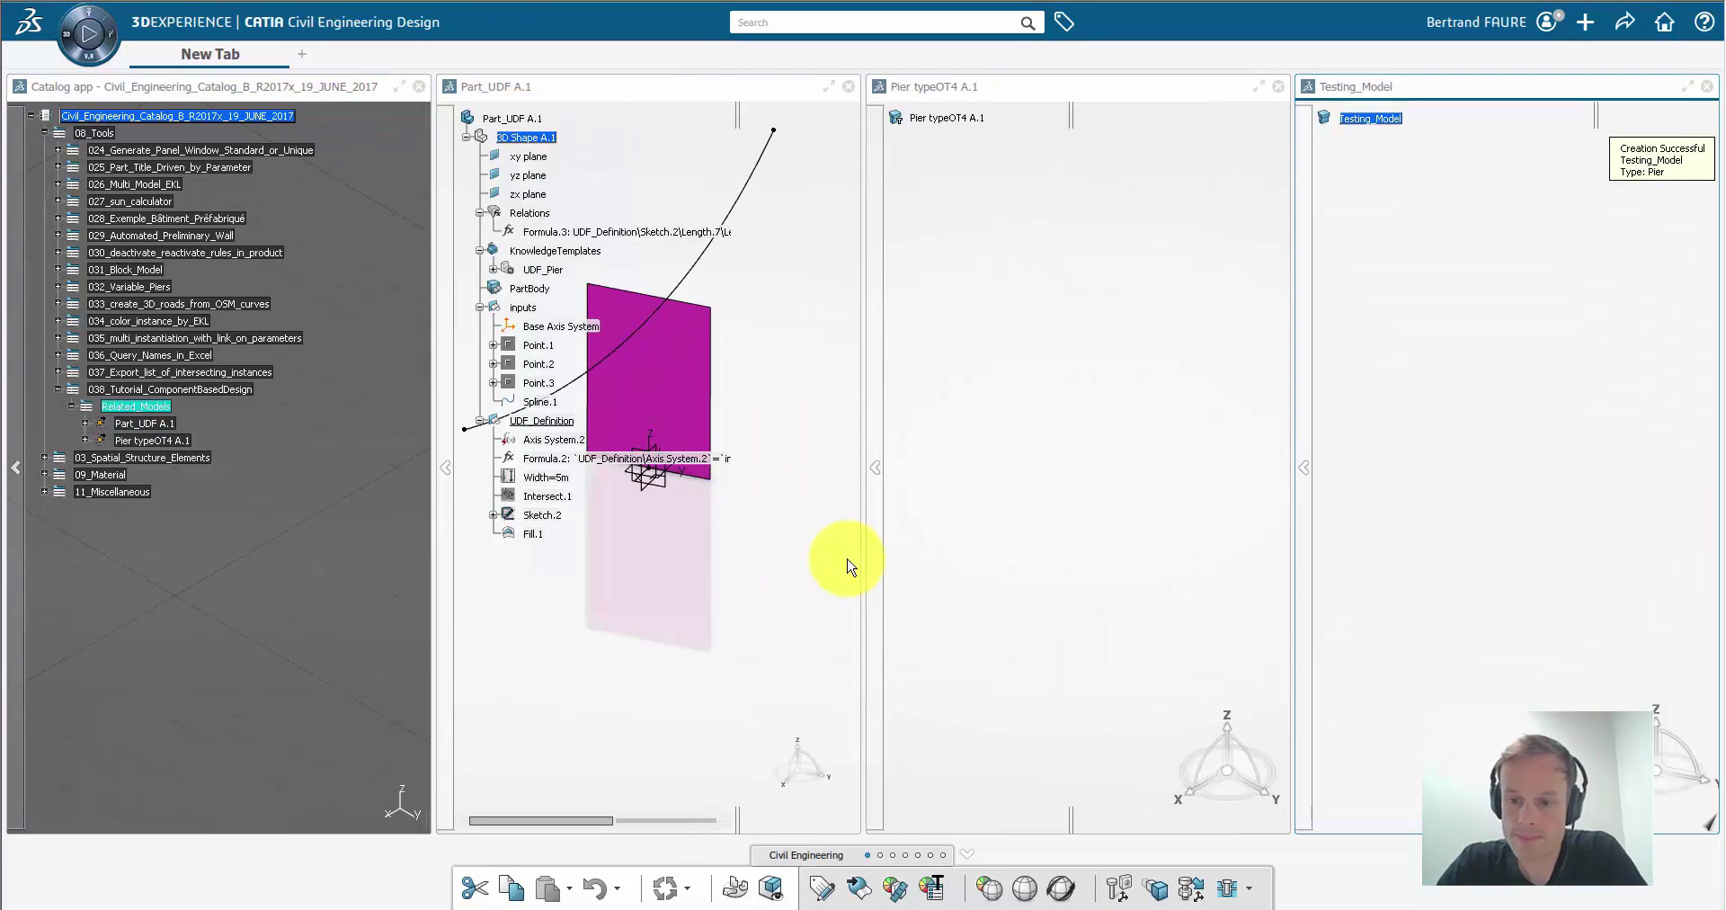
Step: Insert a Skeleton extended product into Testing_Model
right_click(1387, 118)
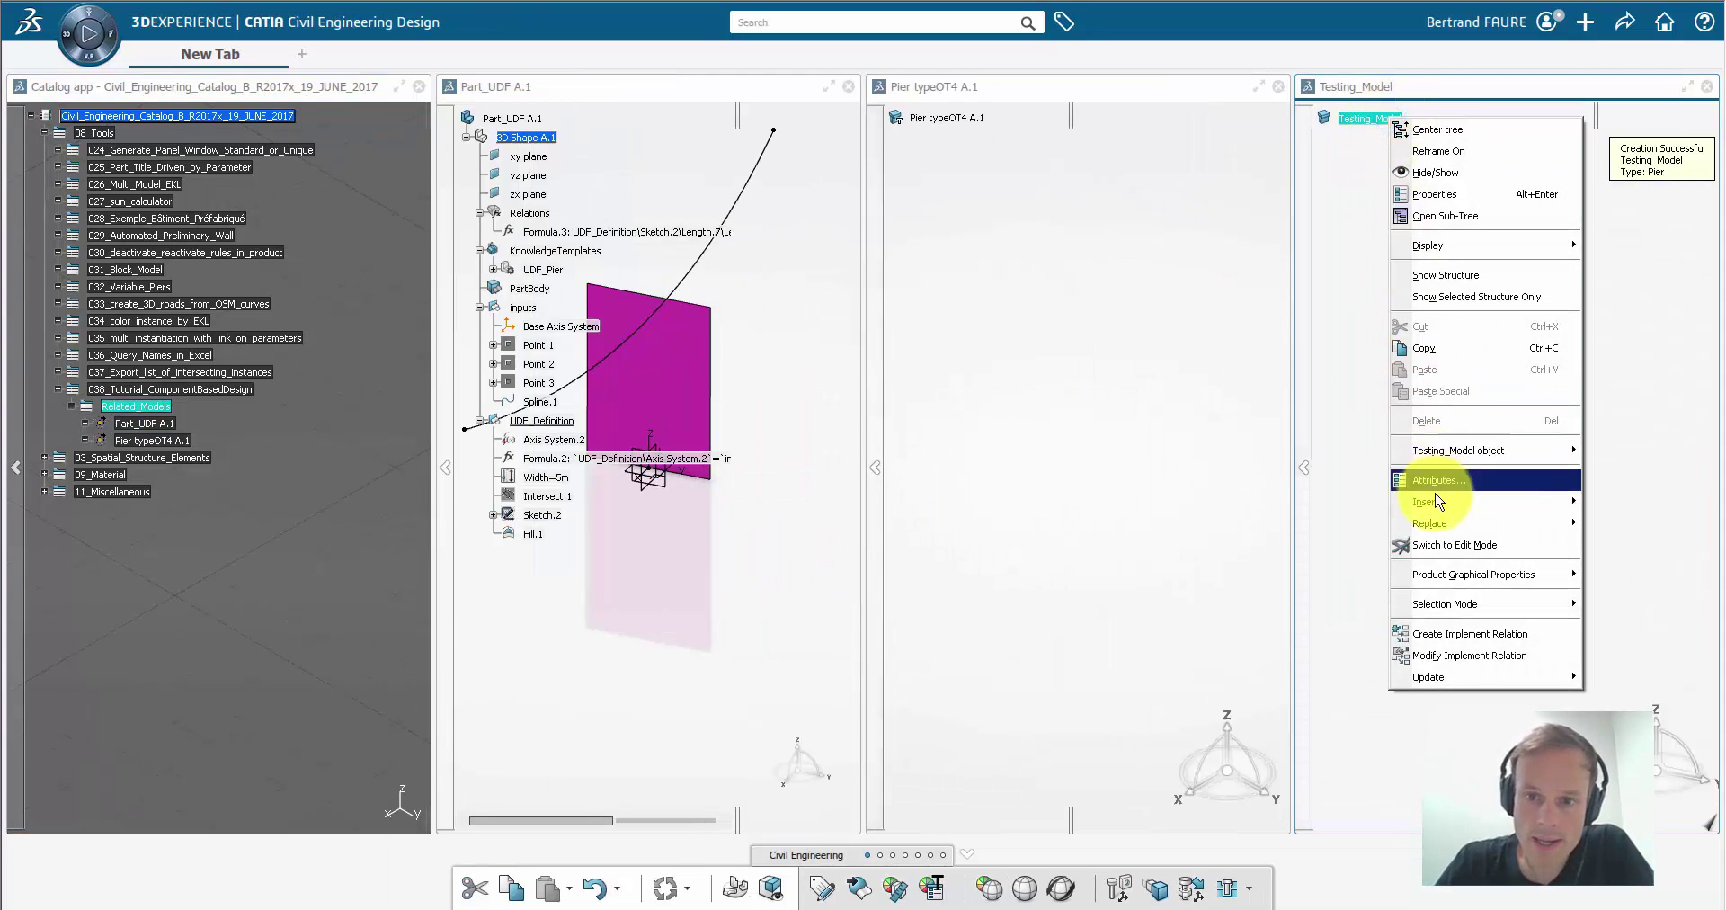
mouse_move(1438, 501)
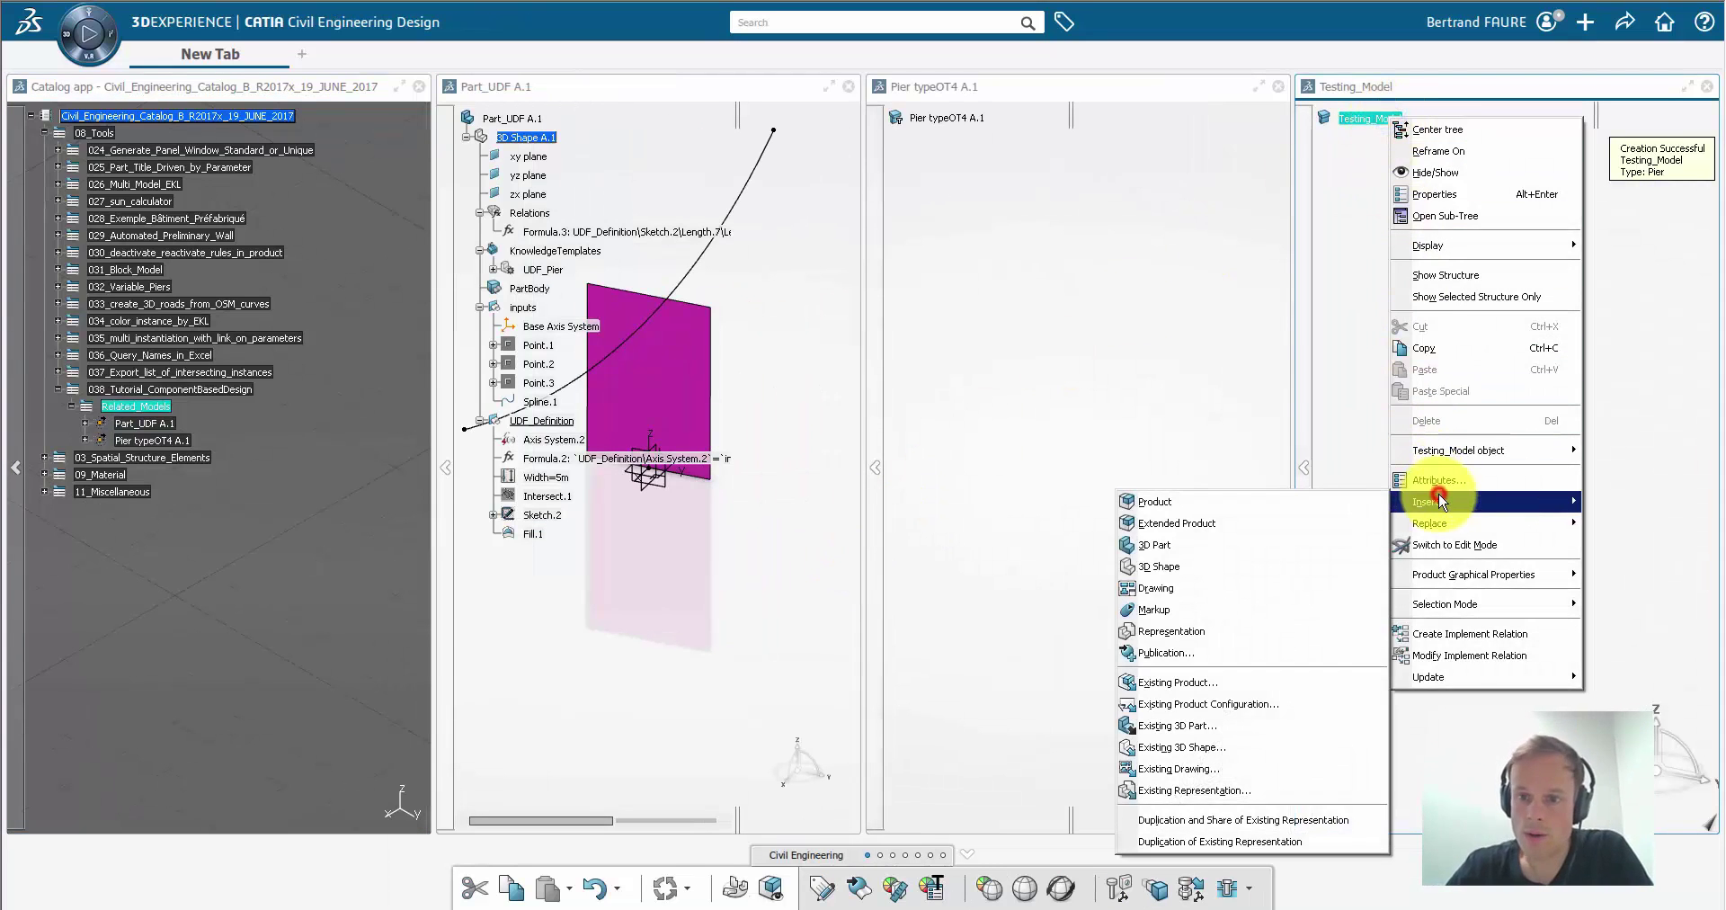
click(1269, 520)
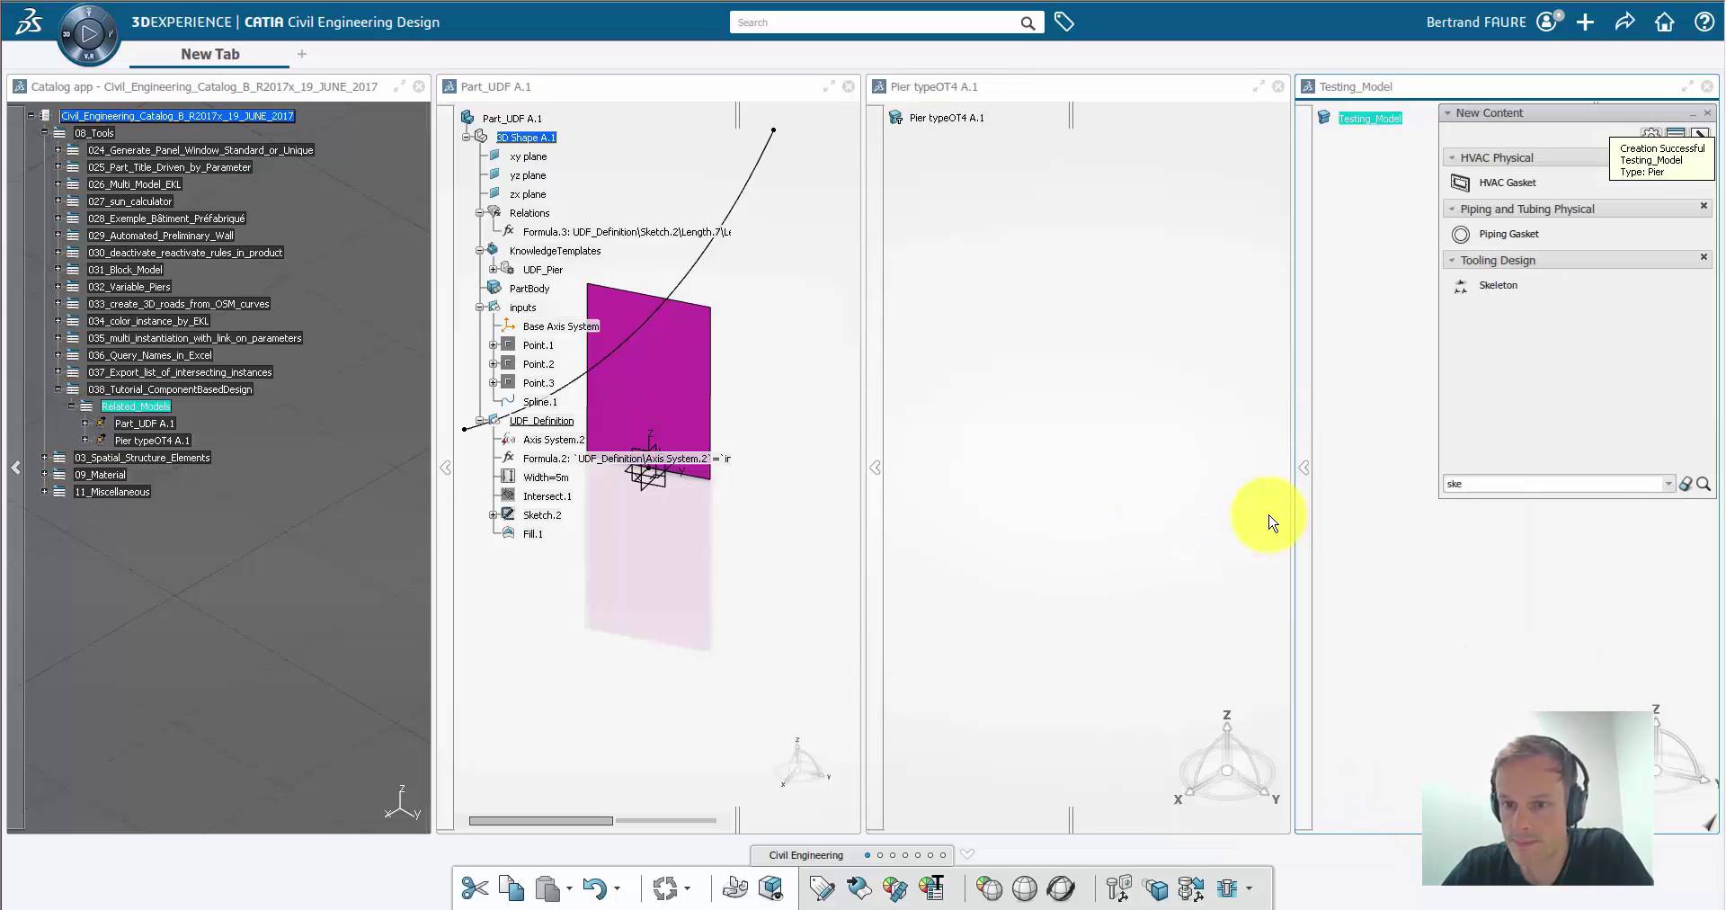
click(1508, 296)
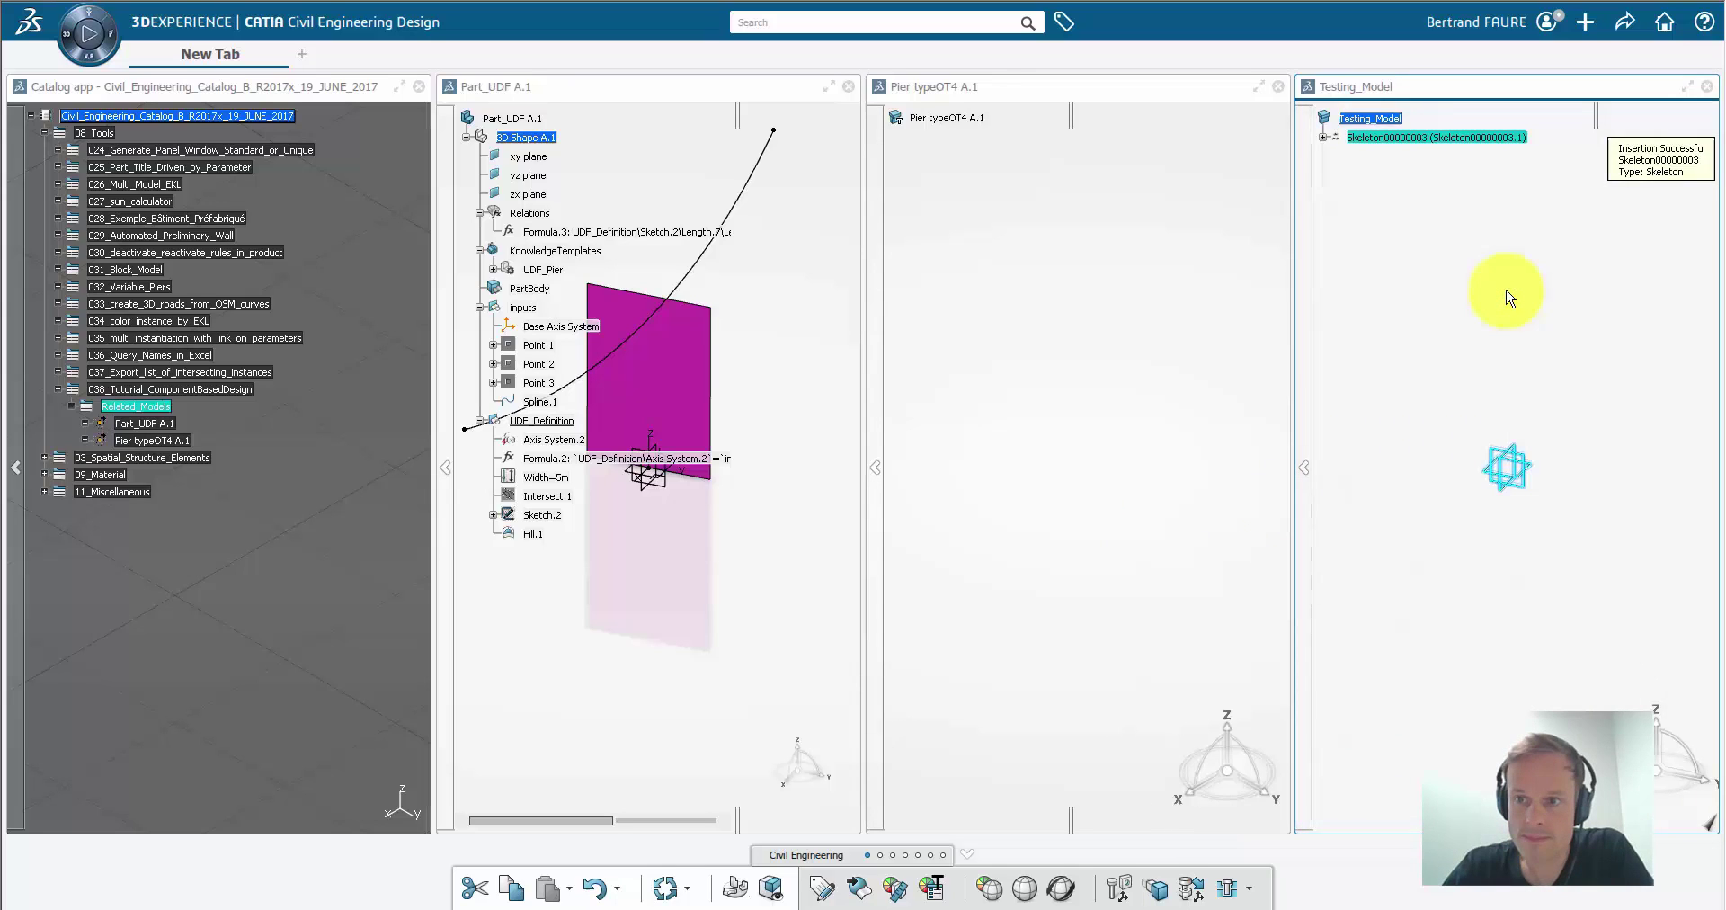
Step: Rename the new skeleton's reference and instance titles to Skeleton
right_click(1475, 137)
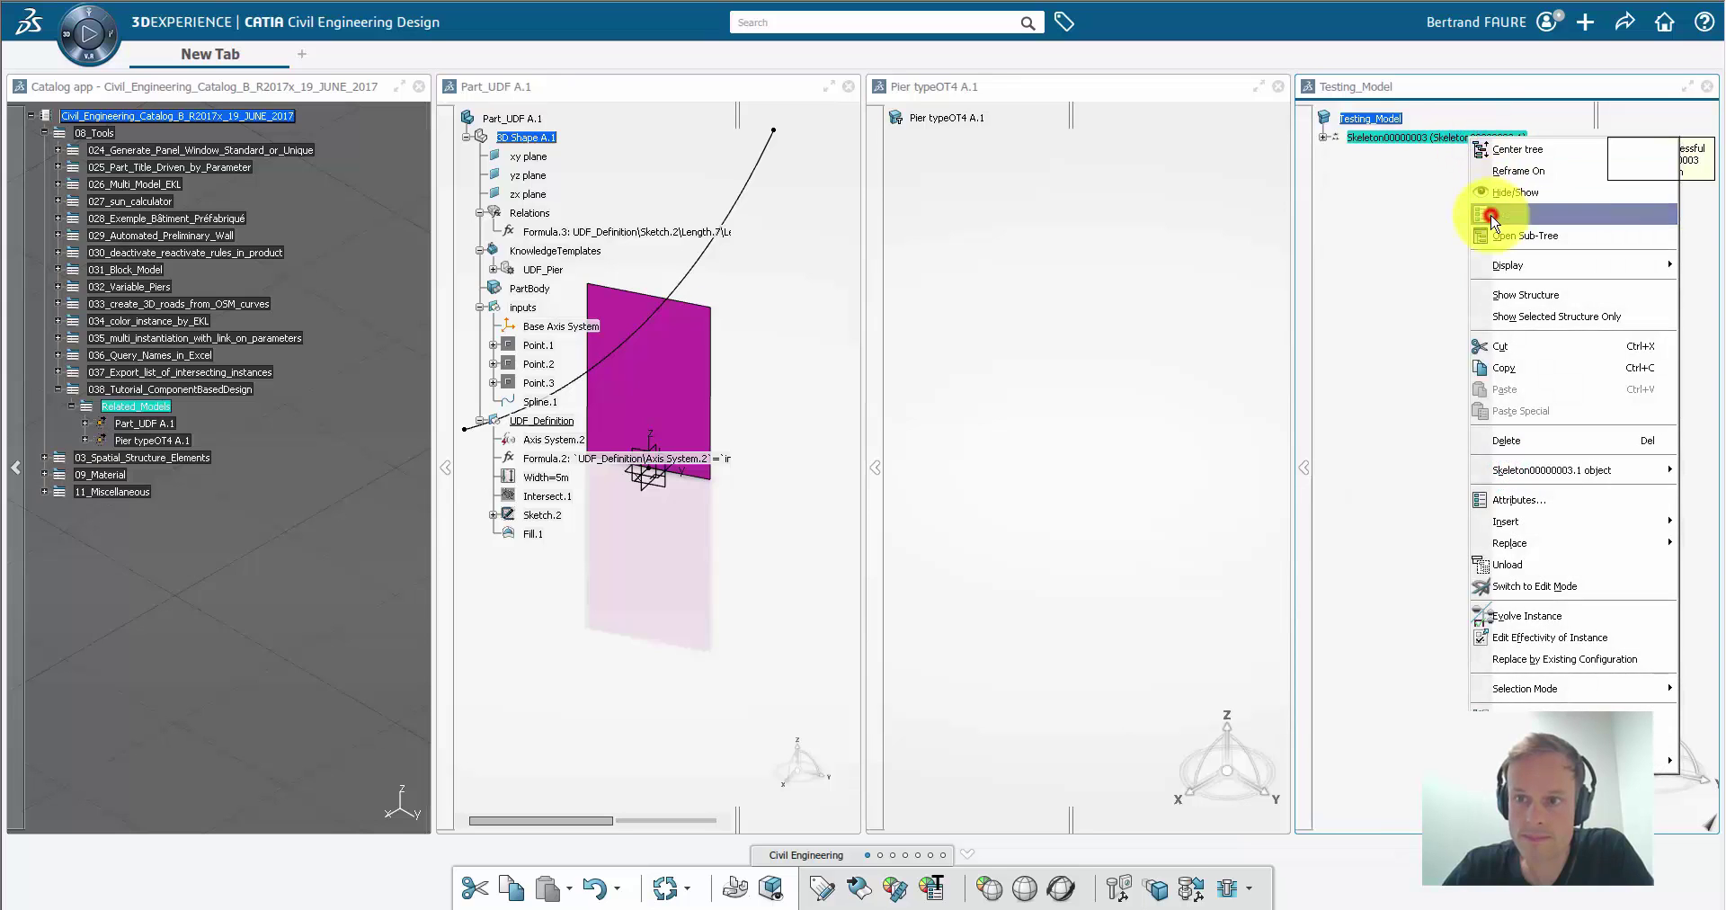
click(1483, 220)
drag(1117, 330, 1040, 334)
click(971, 269)
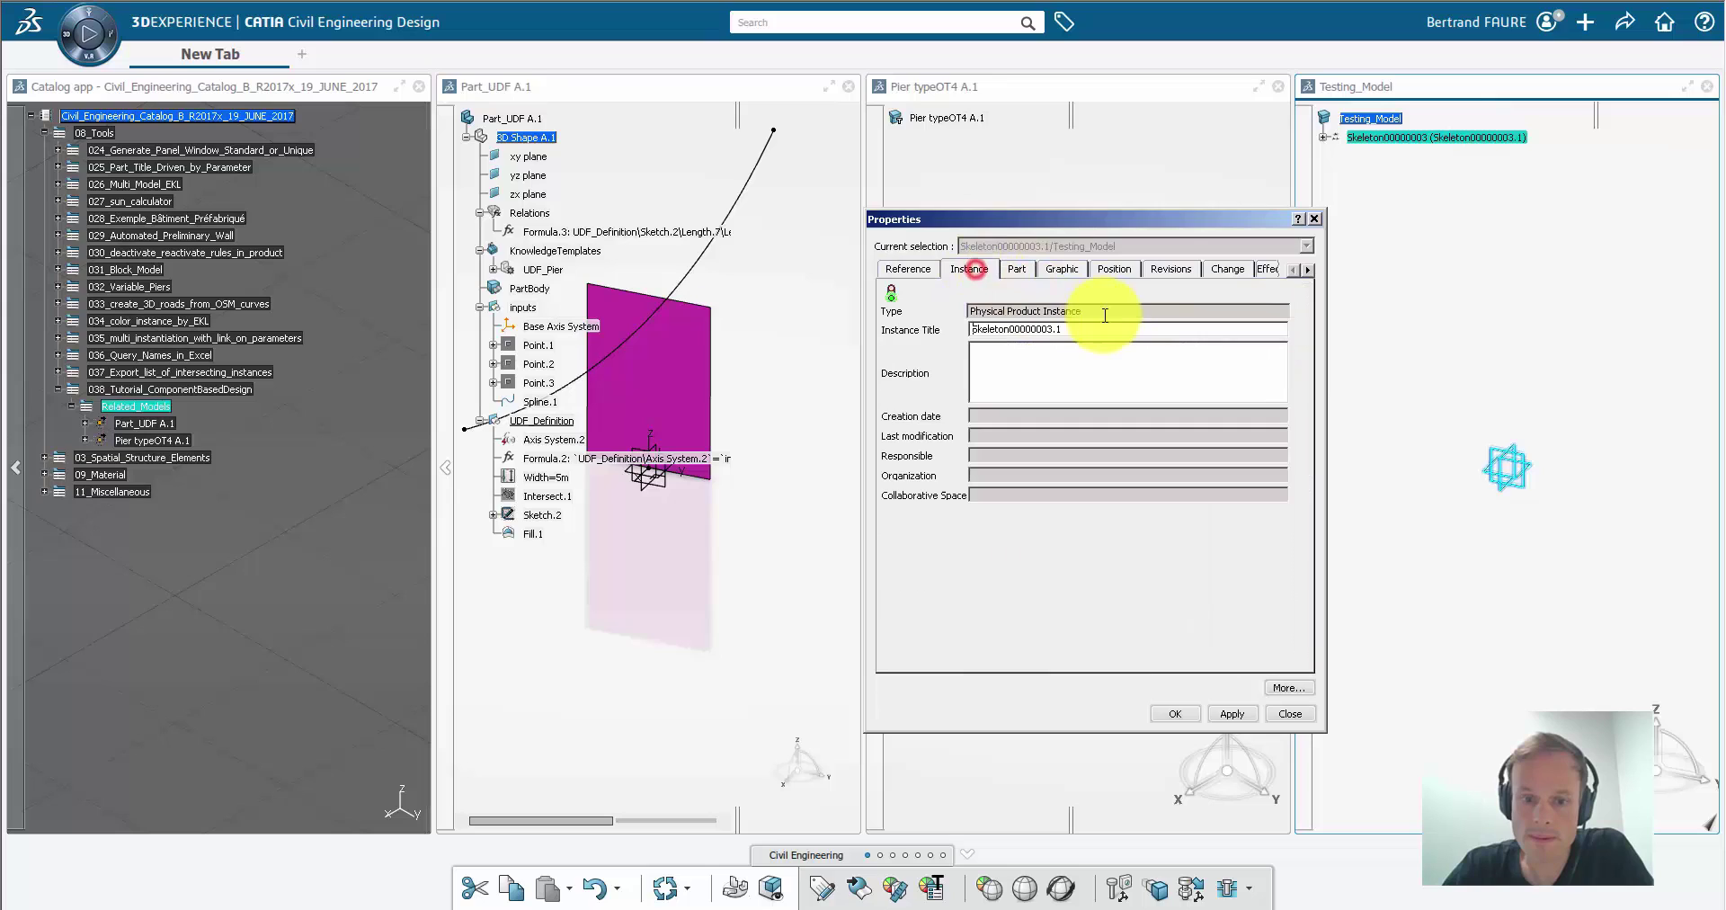
double_click(1095, 329)
key(BackSpace)
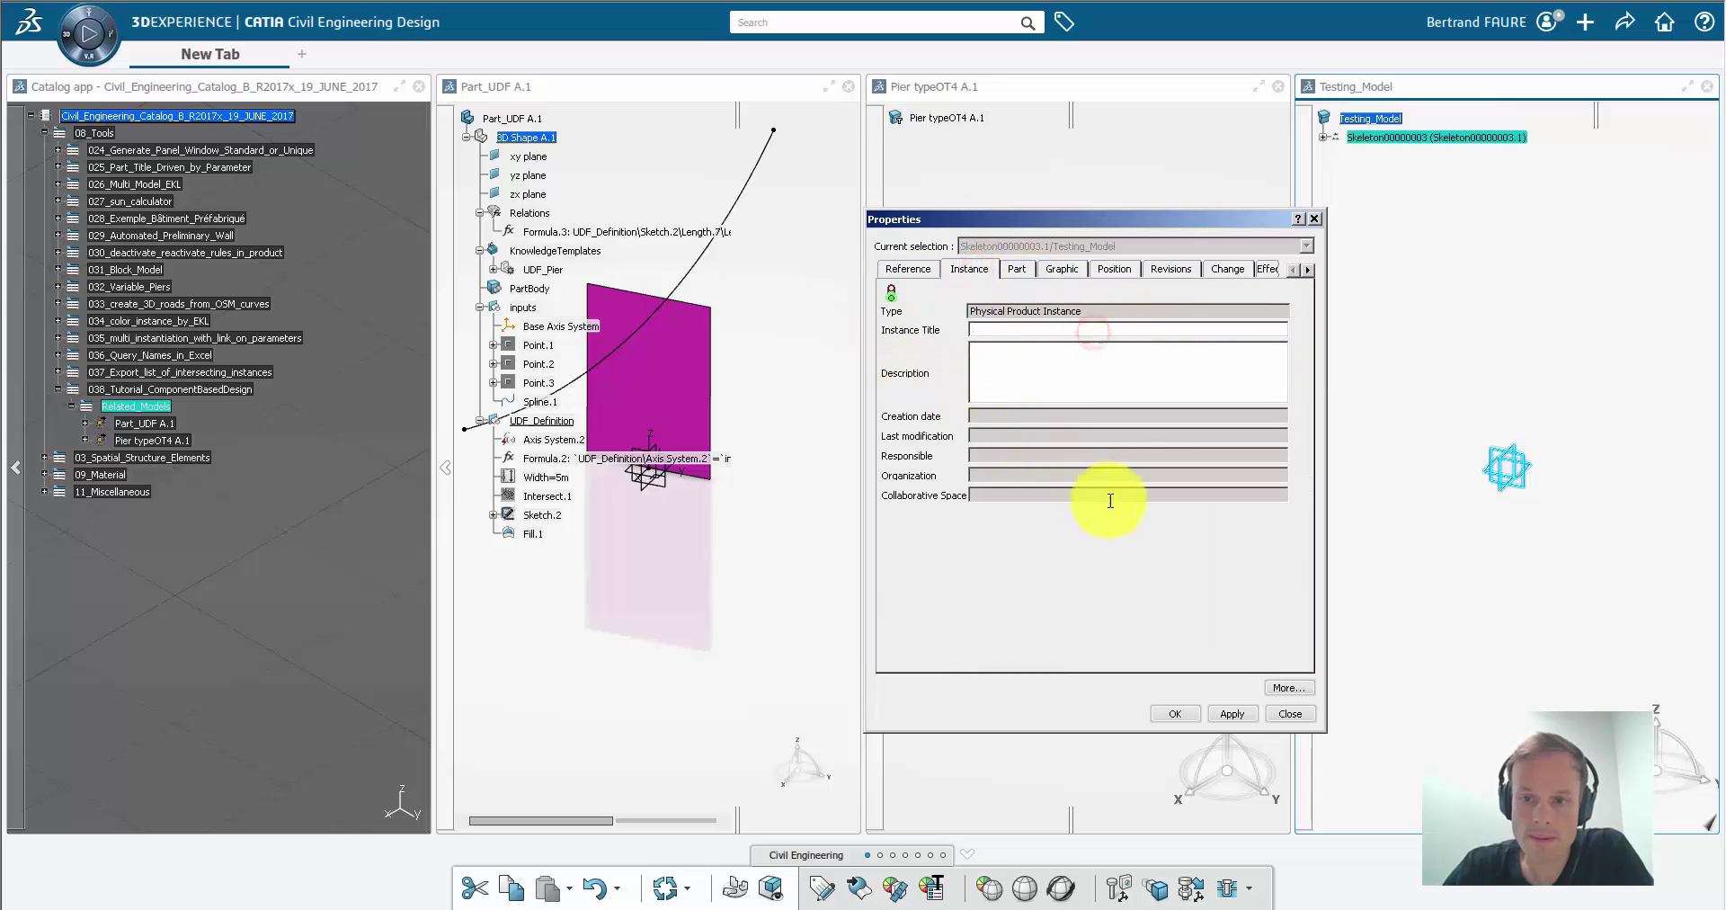
click(1181, 714)
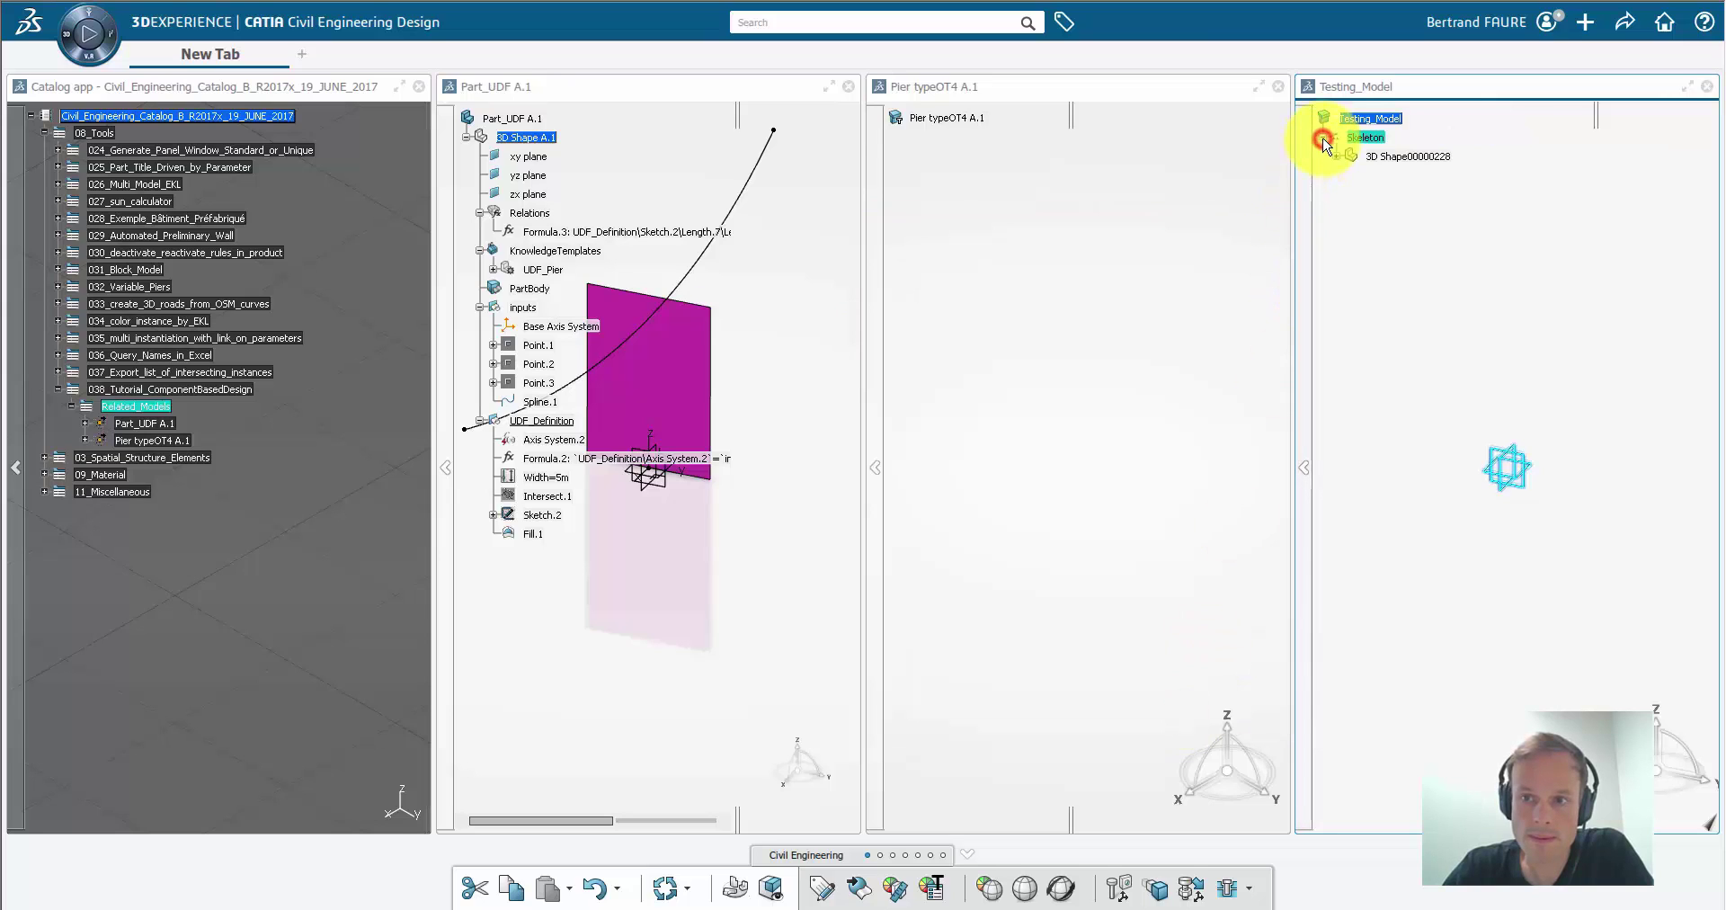
Step: Rename the skeleton's shape to 3D Shape and expand it to show its planes and PartBody
right_click(1394, 157)
click(1432, 239)
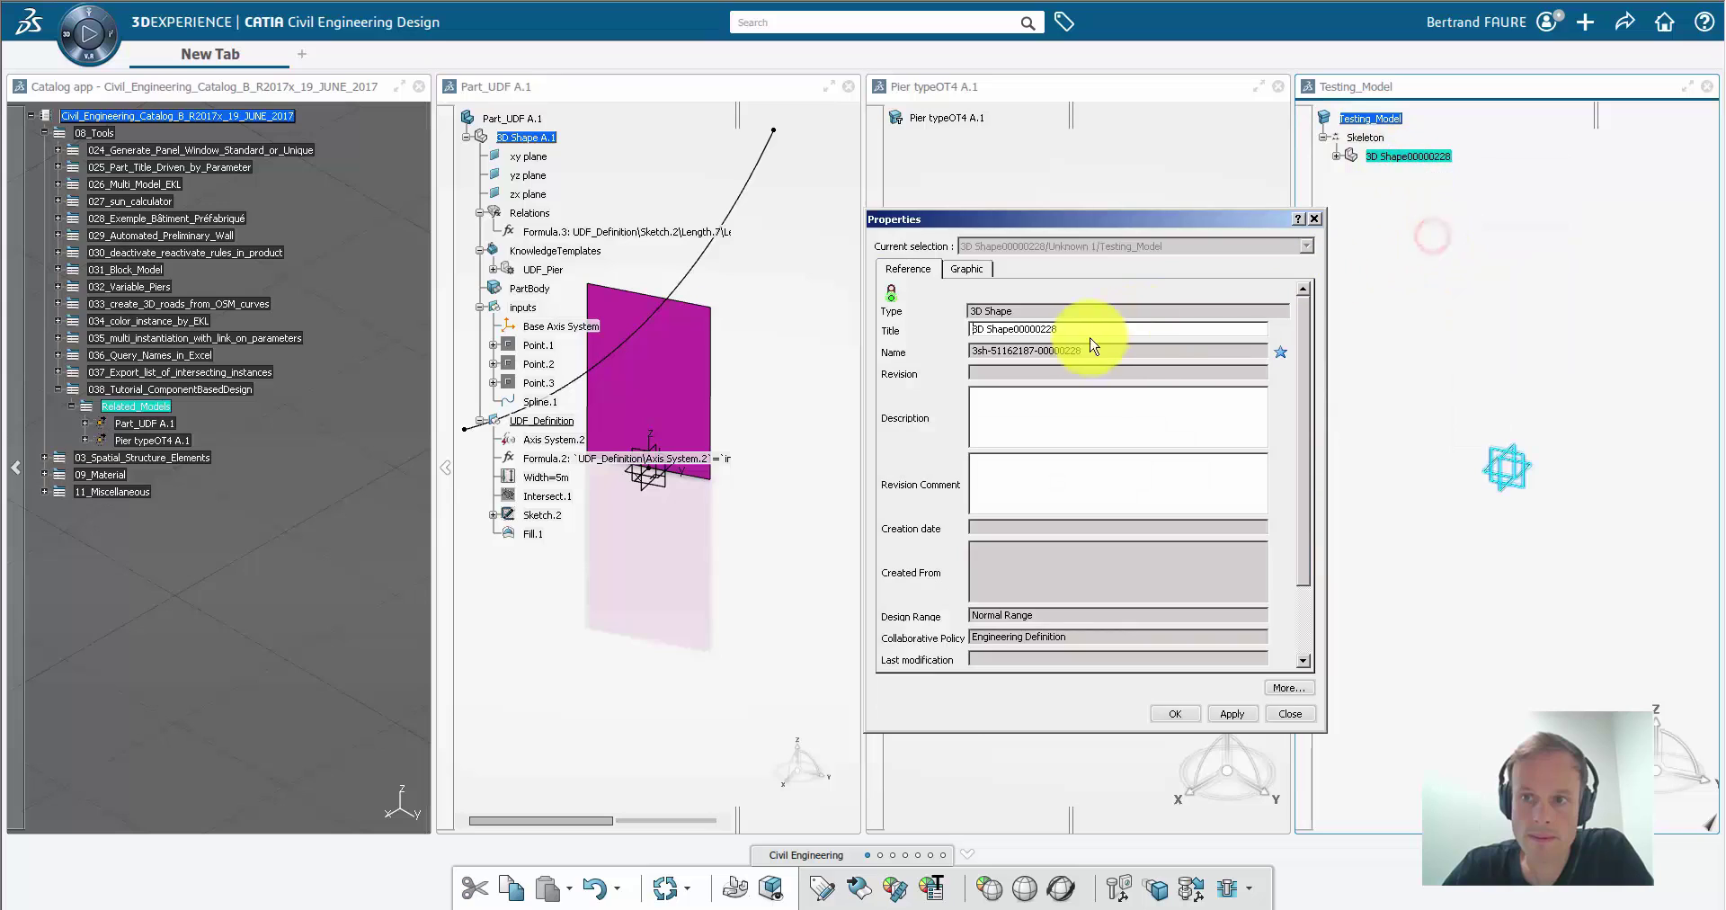
drag(1070, 329, 1015, 327)
key(BackSpace)
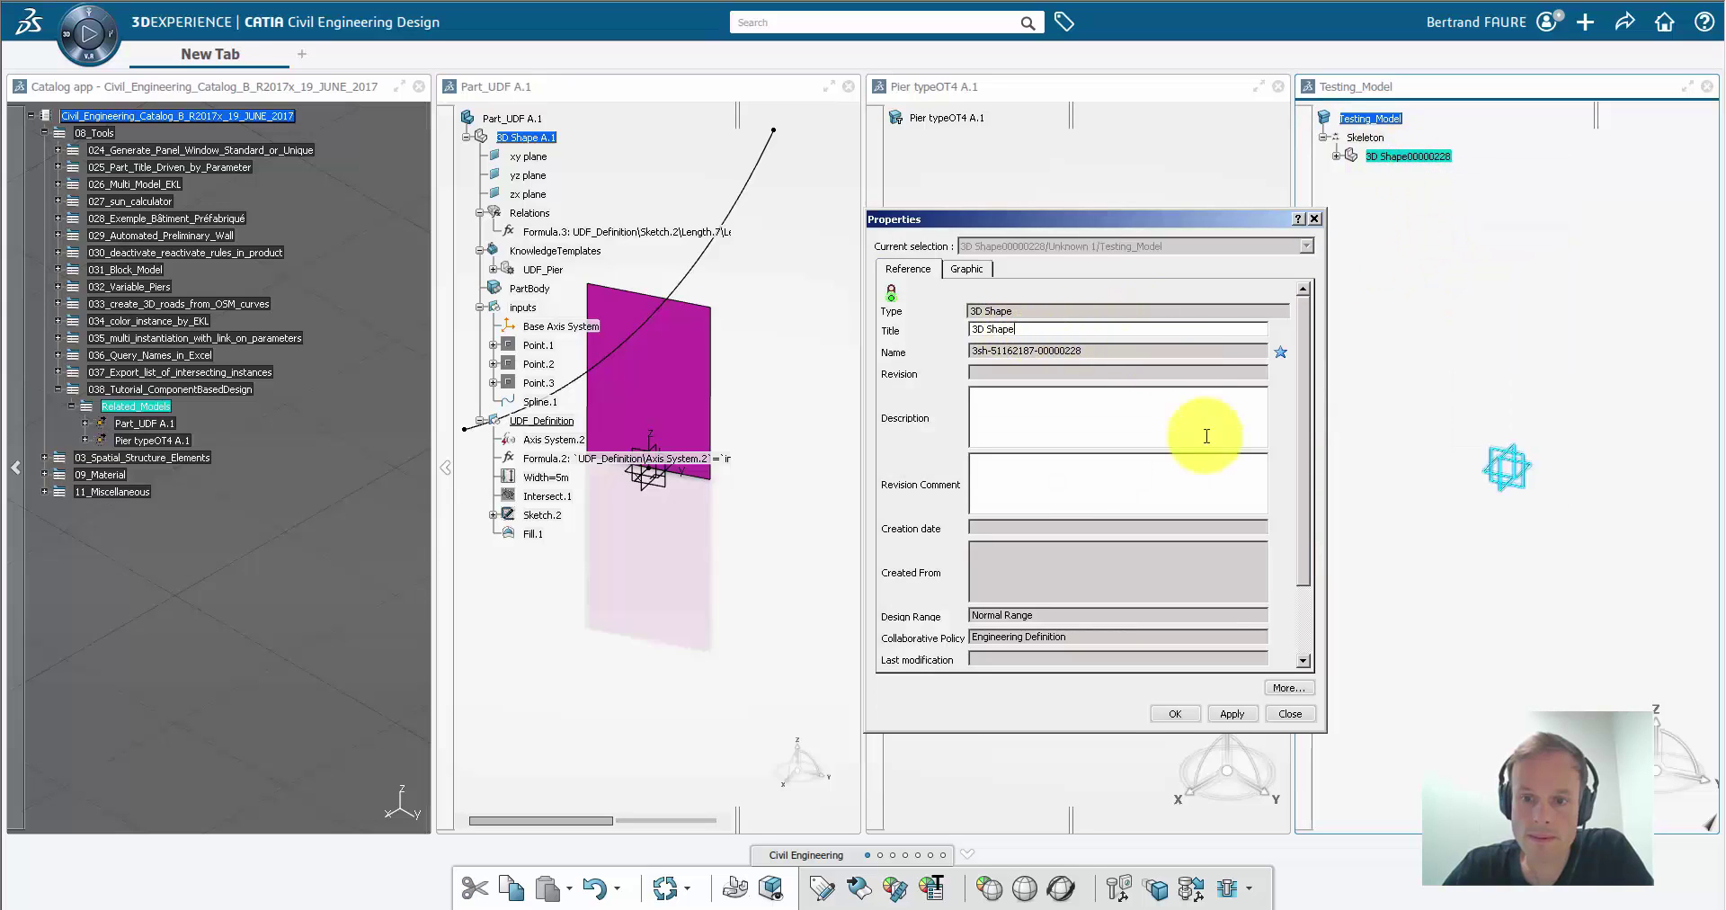
click(1176, 712)
click(1336, 157)
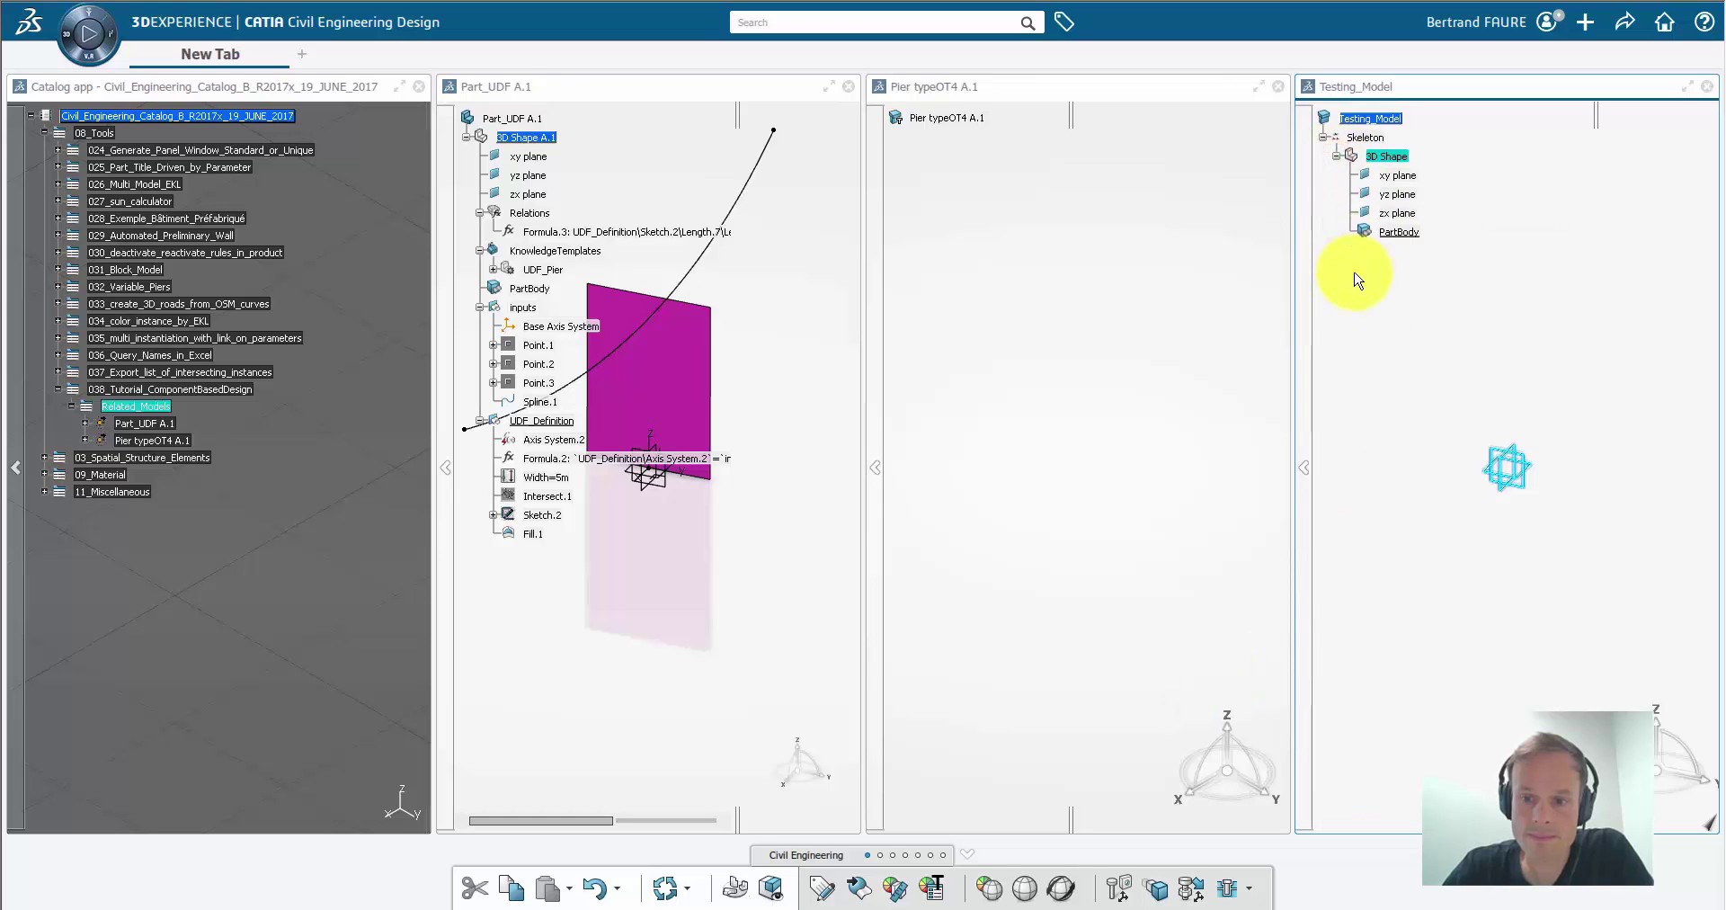
Step: Maximize Testing_Model, edit its 3D Shape, and switch to the Wireframe and Surface tools
click(1686, 86)
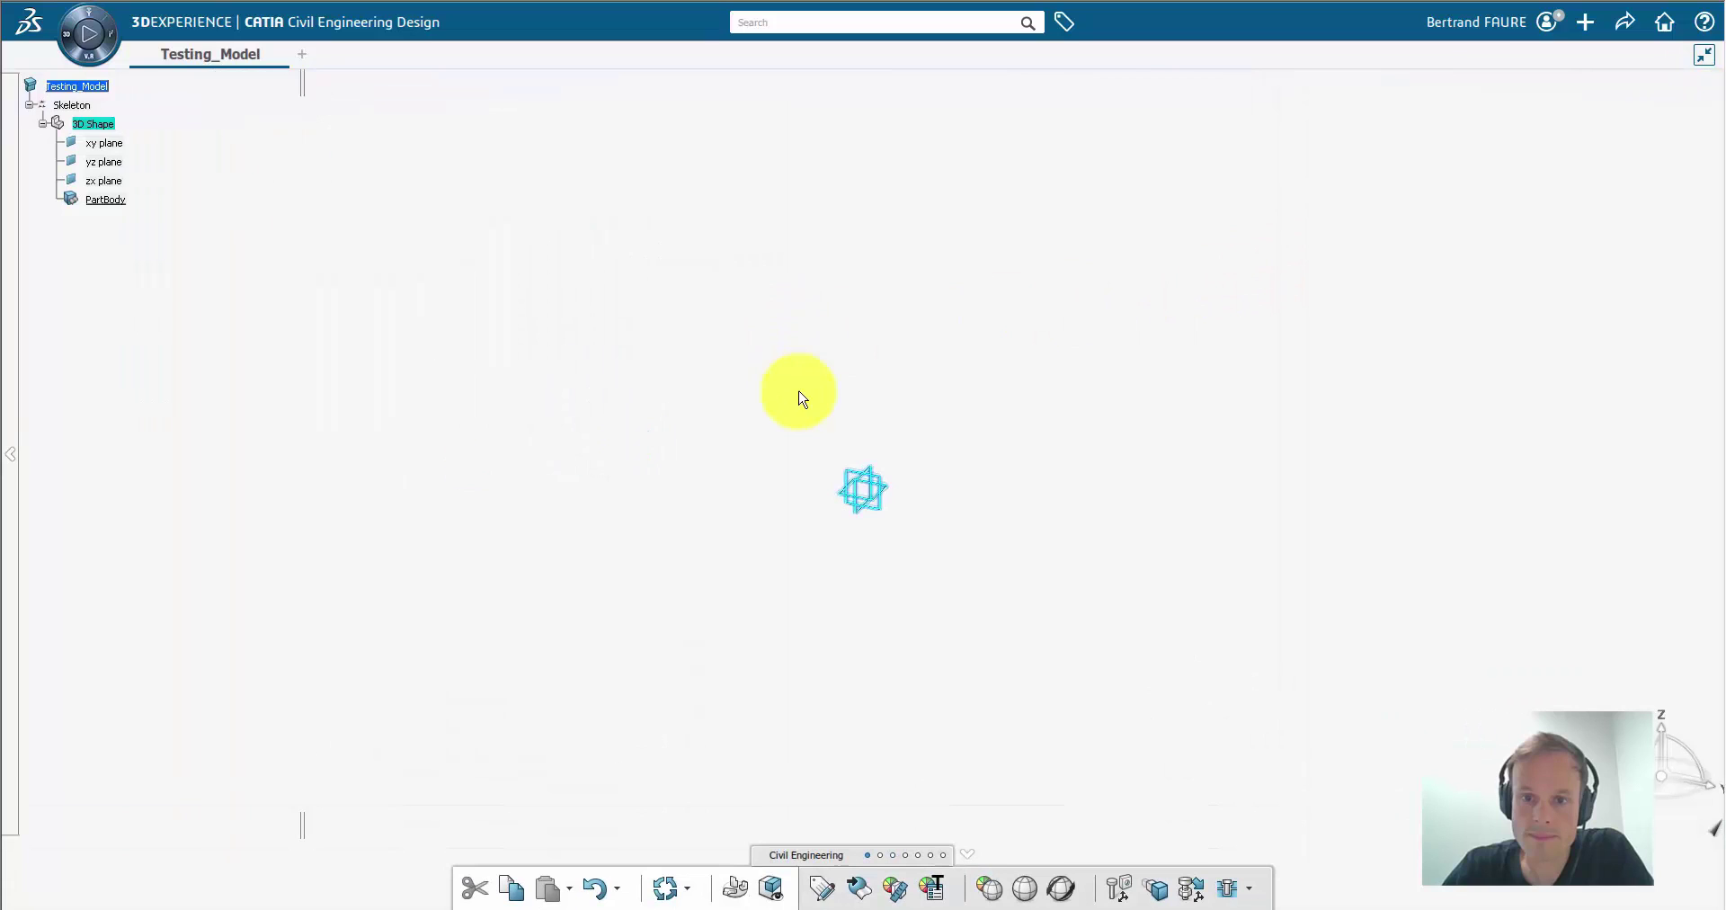
click(796, 389)
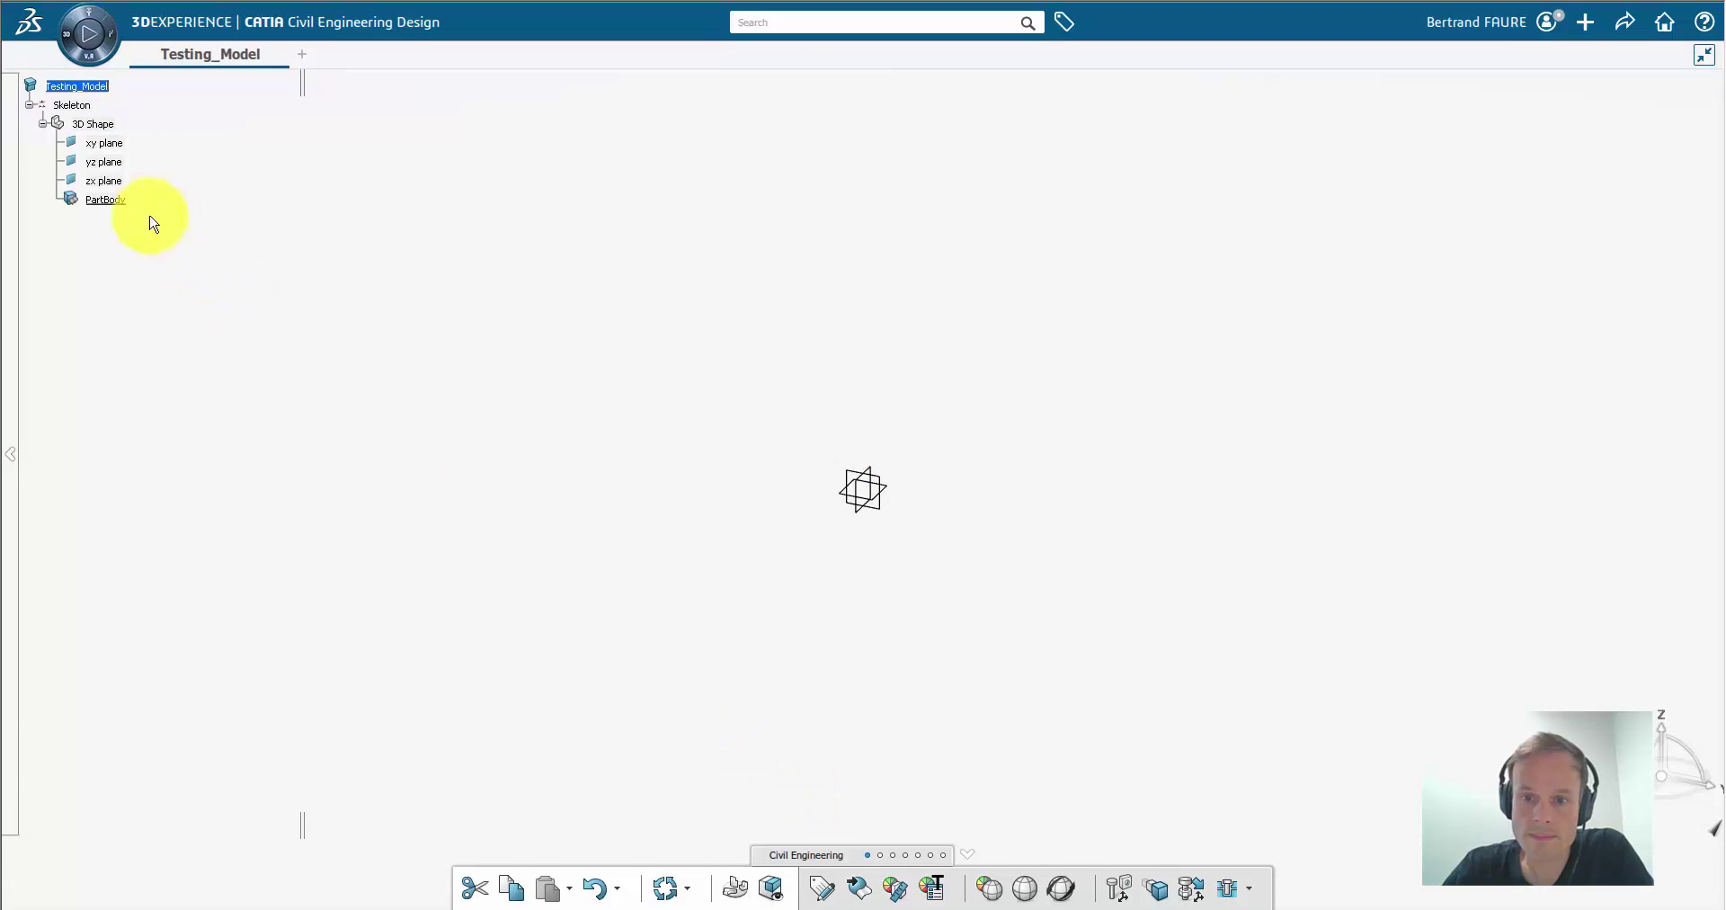
click(99, 124)
double_click(99, 123)
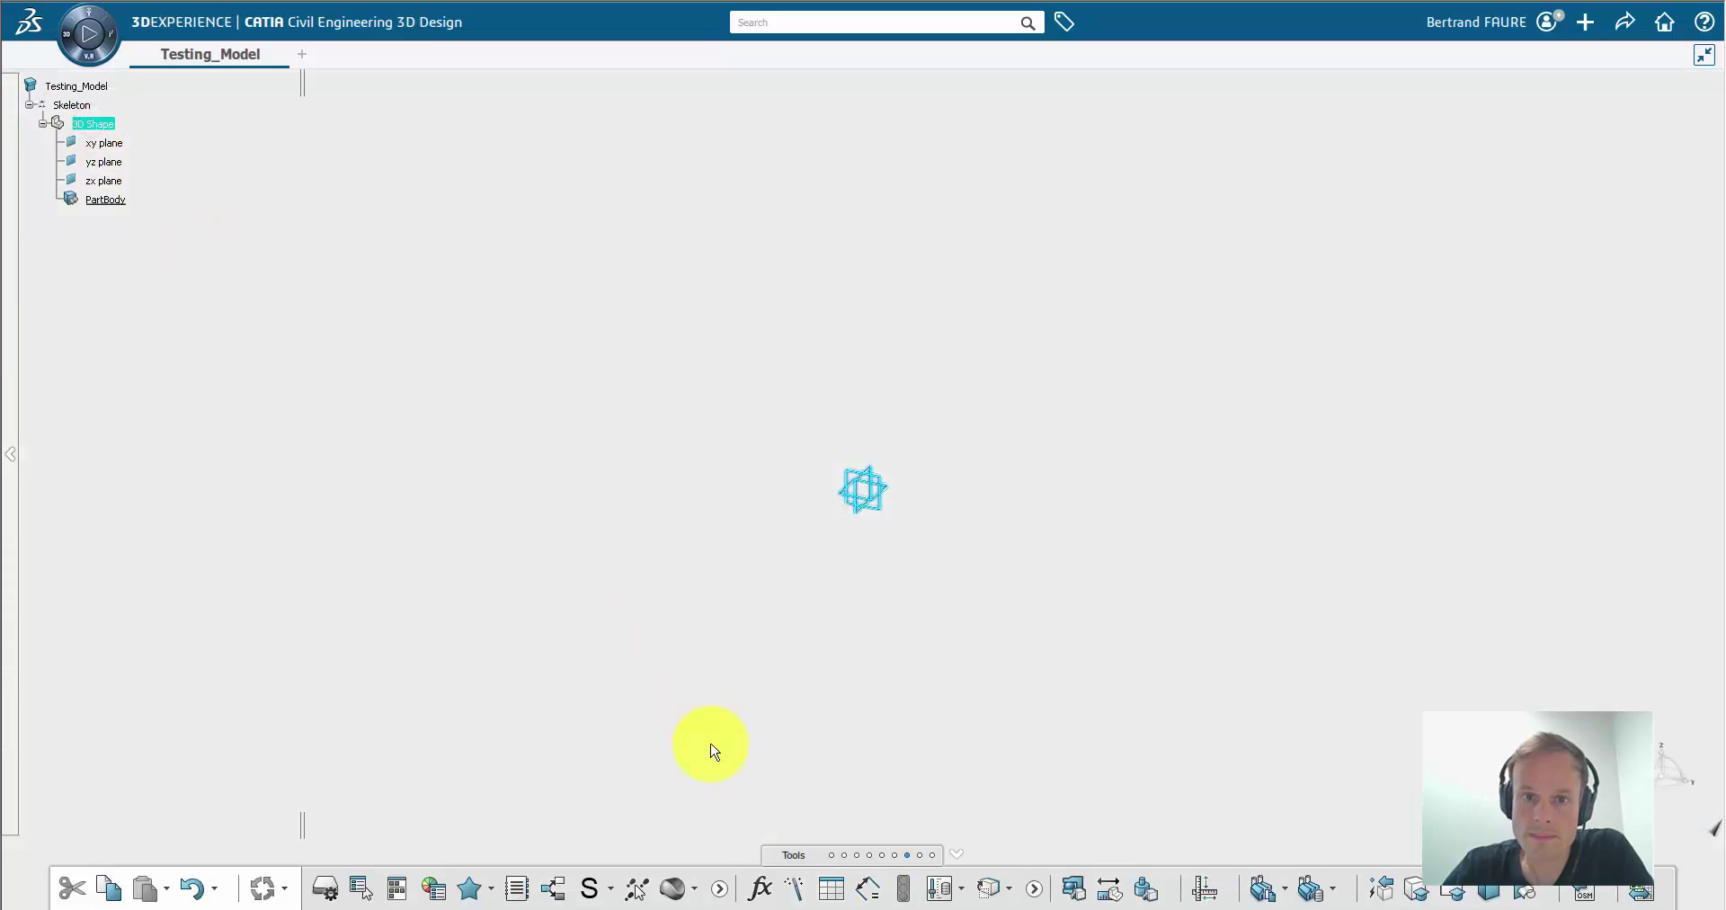
click(831, 857)
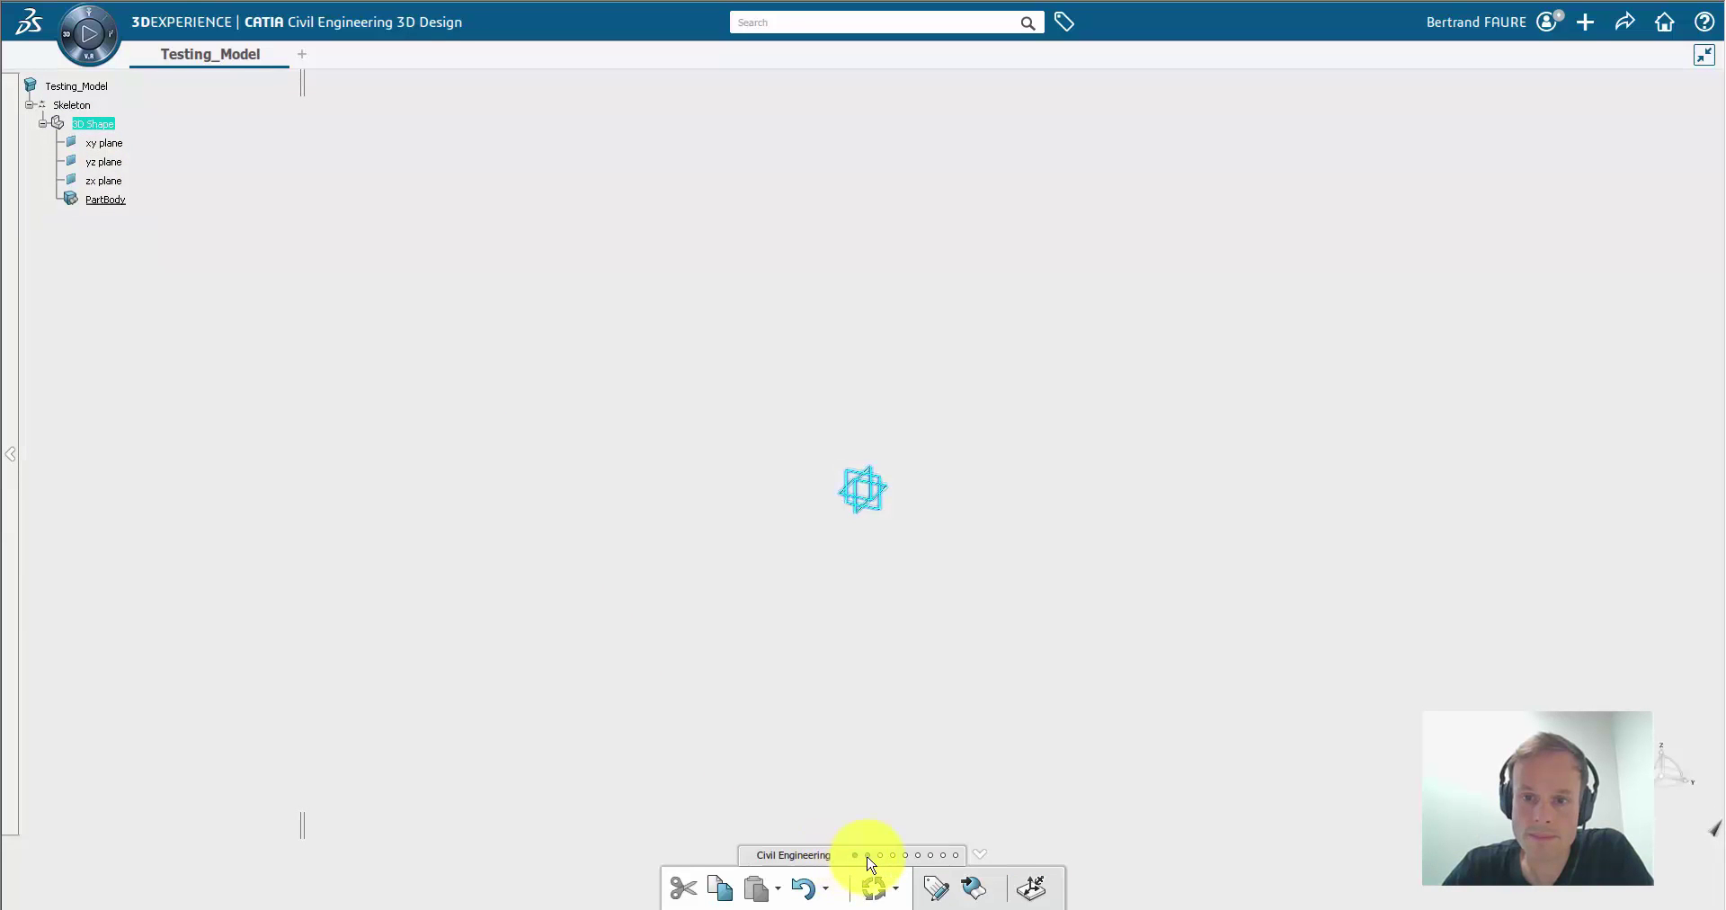
click(868, 855)
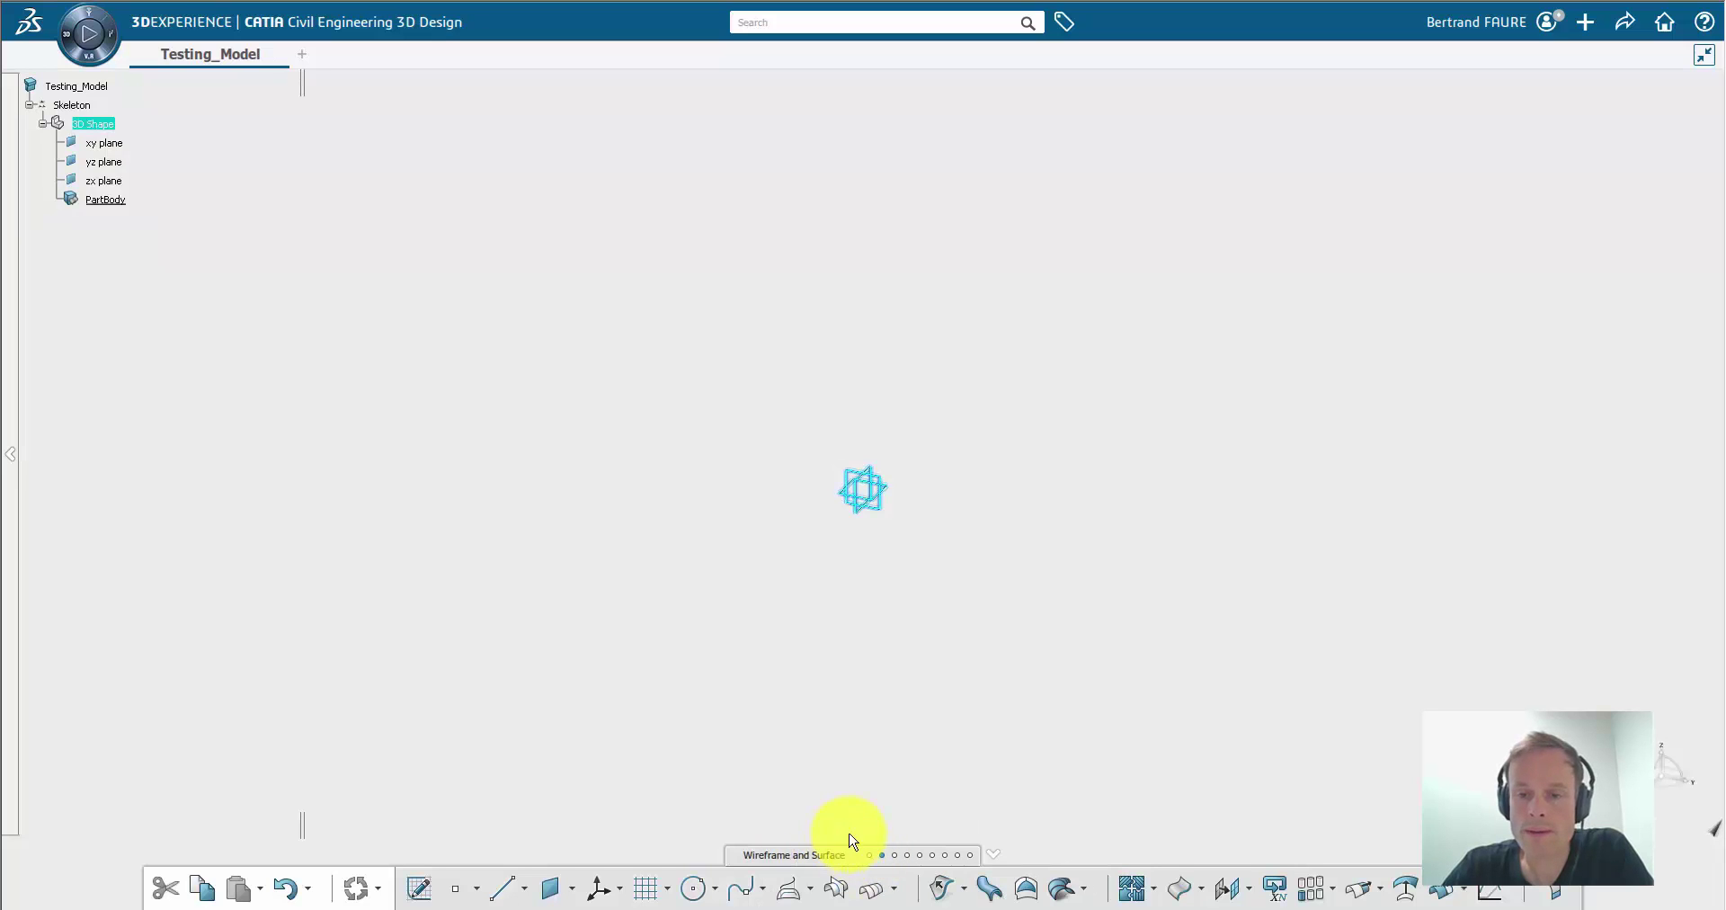
click(801, 755)
Step: Start a positioned sketch on the xy plane
click(427, 890)
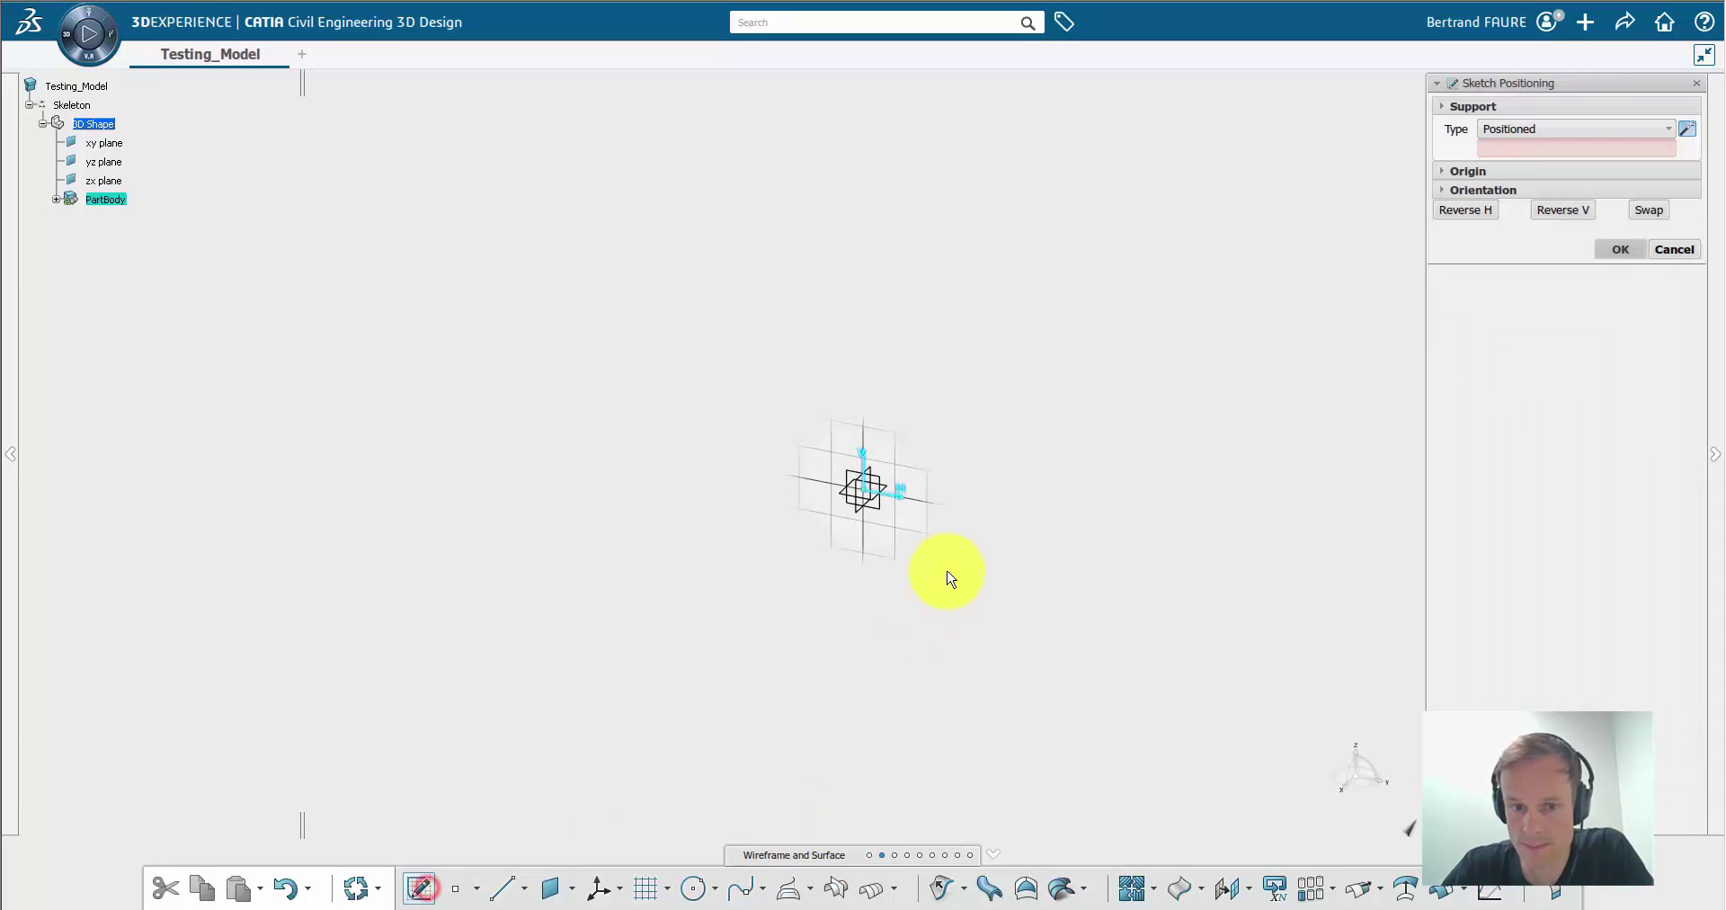
click(893, 489)
click(885, 486)
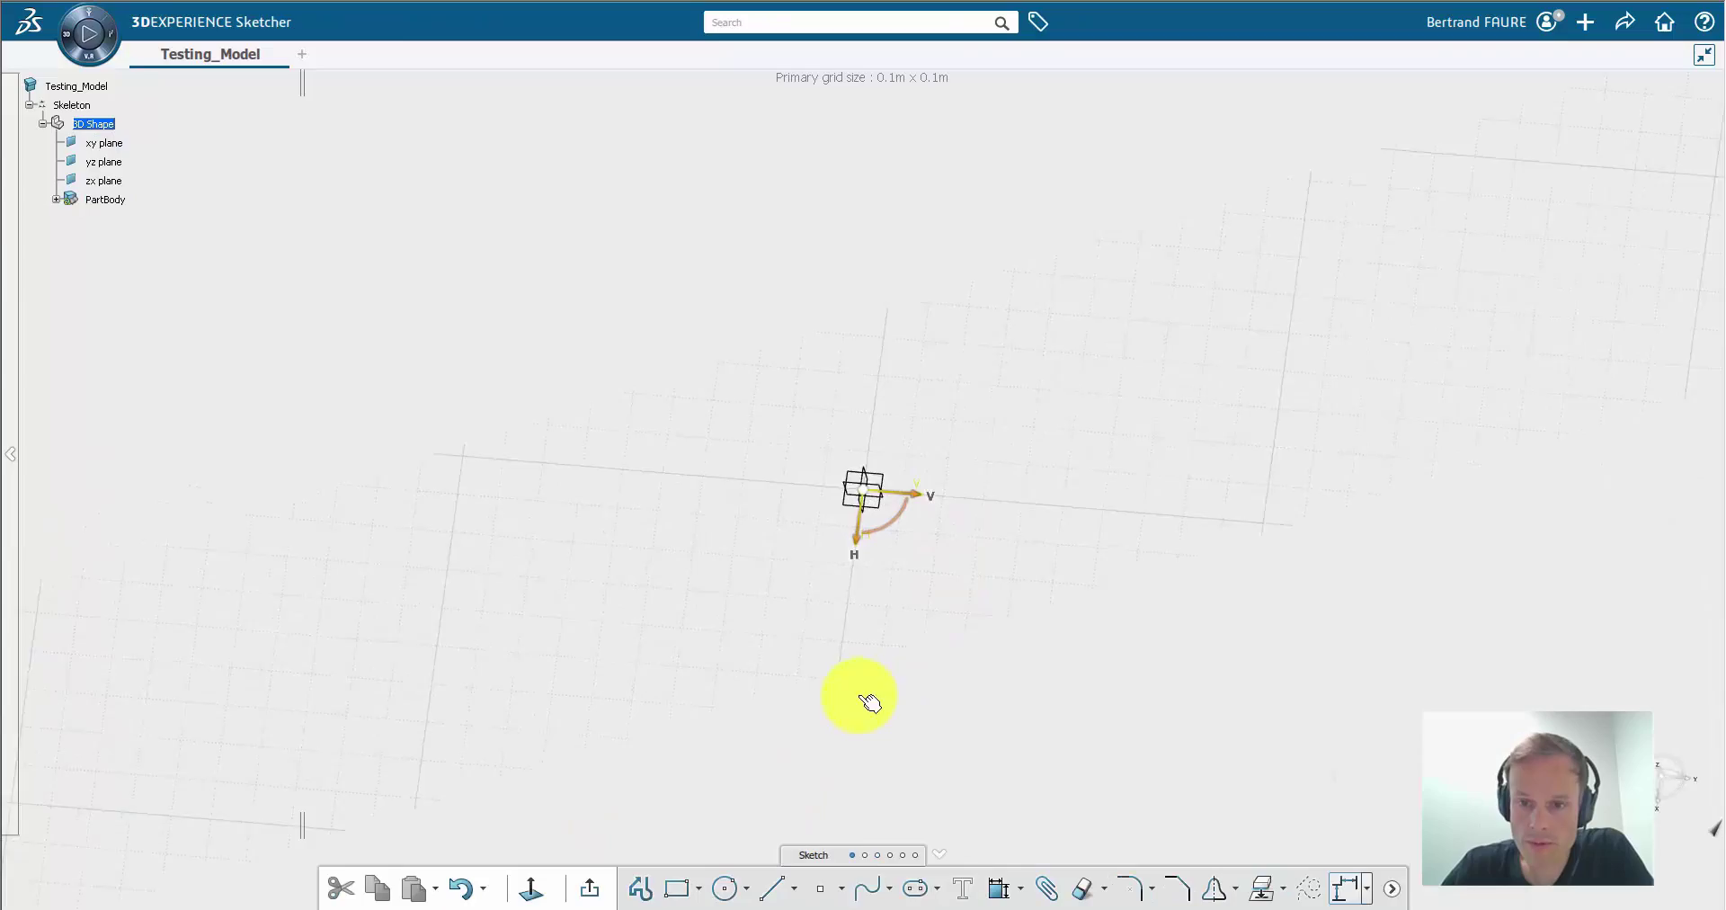
Step: Draw a four-point S-shaped spline and exit the sketcher back to 3D
click(862, 890)
mouse_move(779, 560)
middle_down()
mouse_move(786, 806)
mouse_move(778, 563)
mouse_move(779, 706)
mouse_move(849, 794)
middle_up()
middle_drag(829, 610, 833, 821)
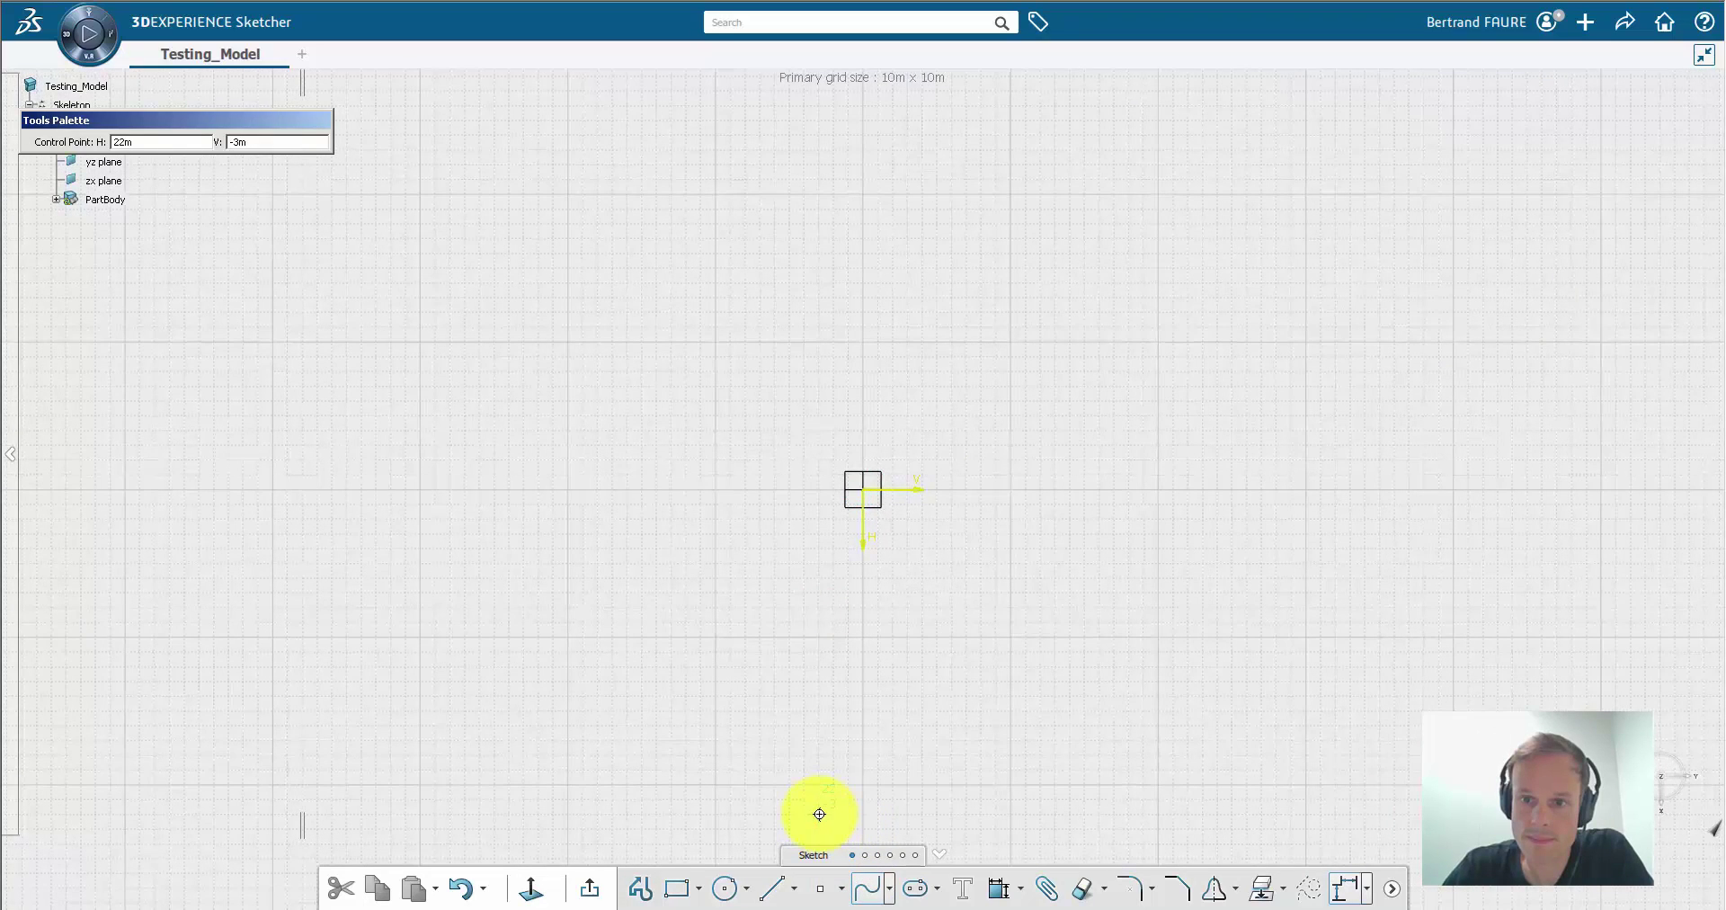
click(818, 814)
click(920, 548)
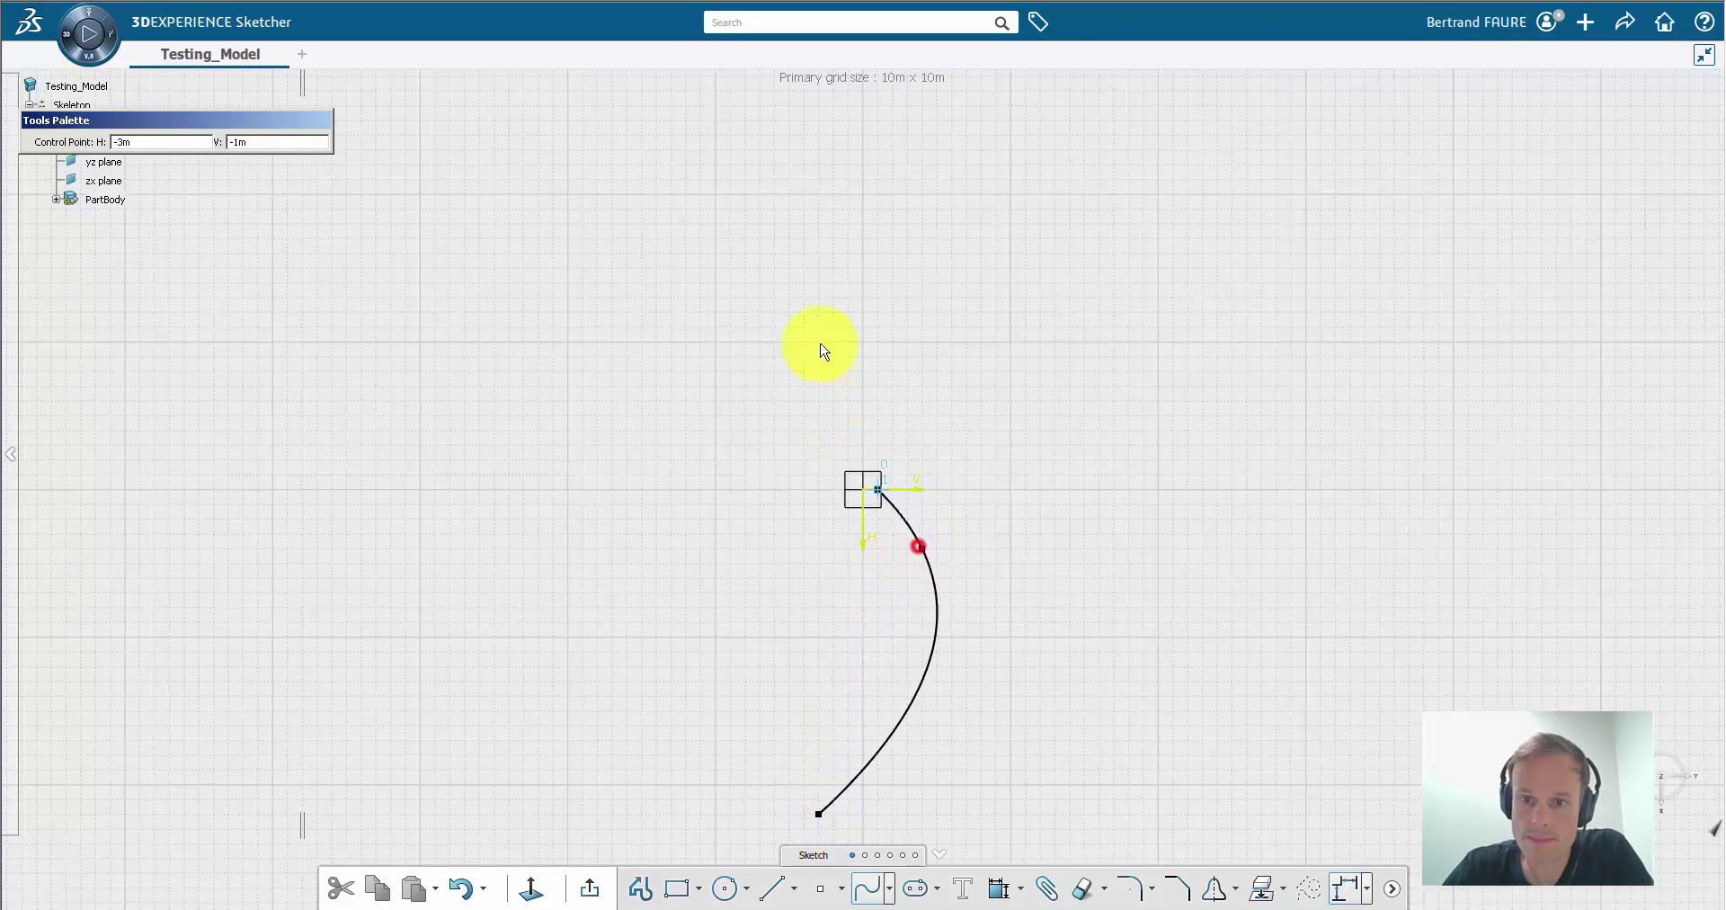
click(809, 283)
middle_drag(882, 185, 882, 320)
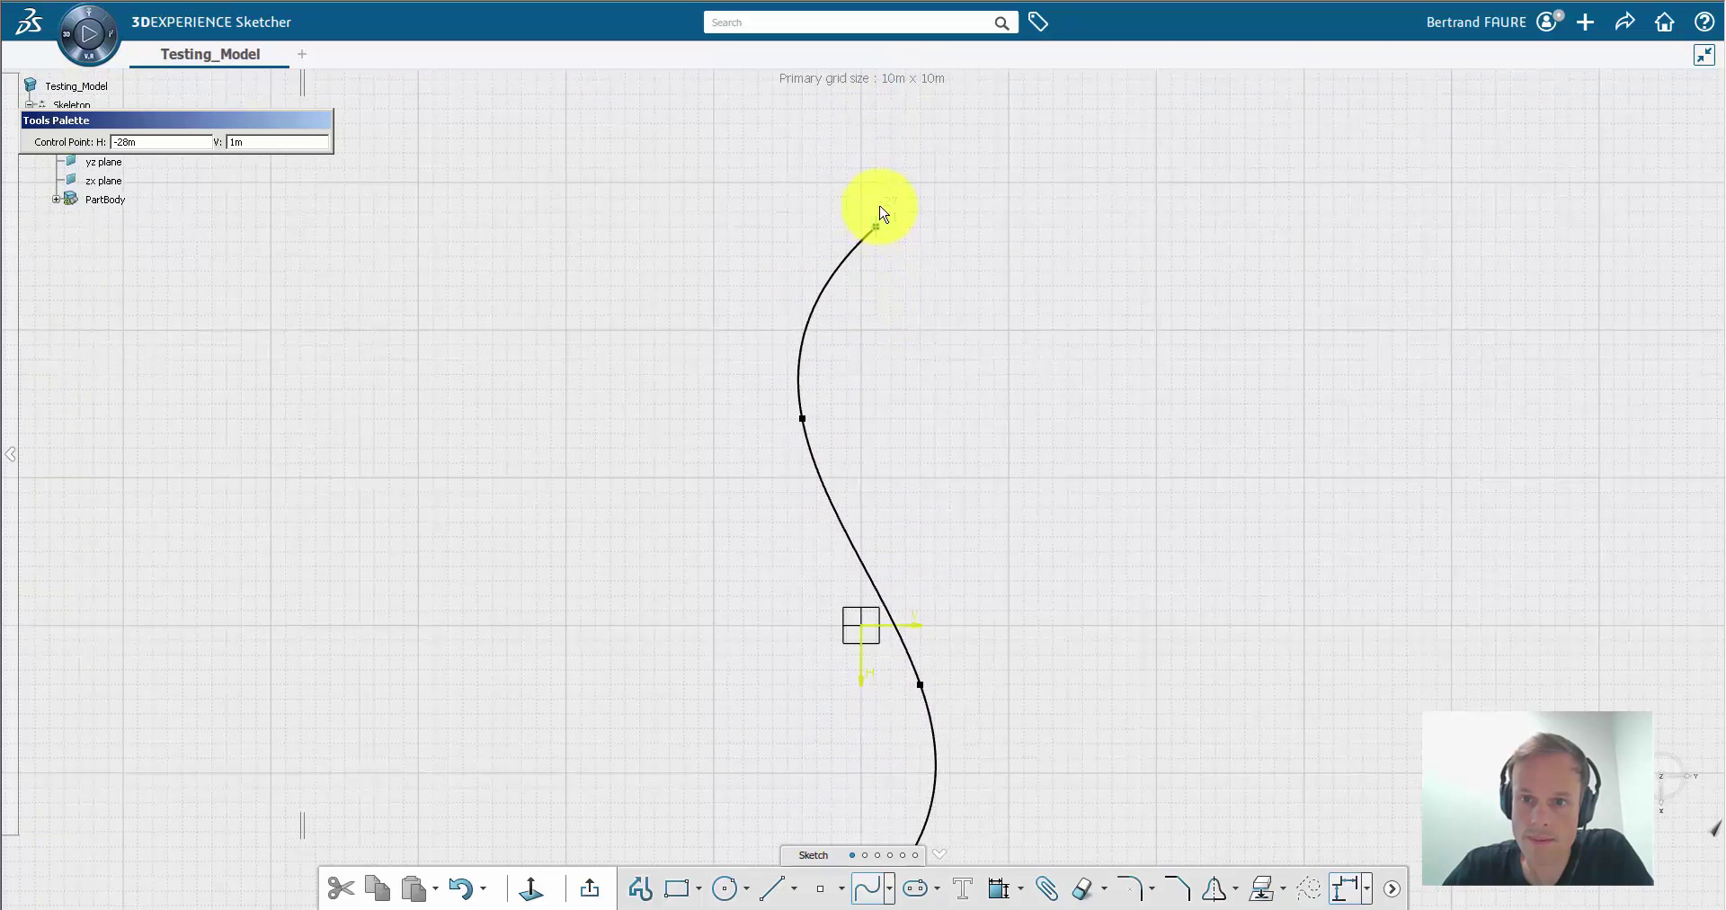
click(881, 191)
click(881, 191)
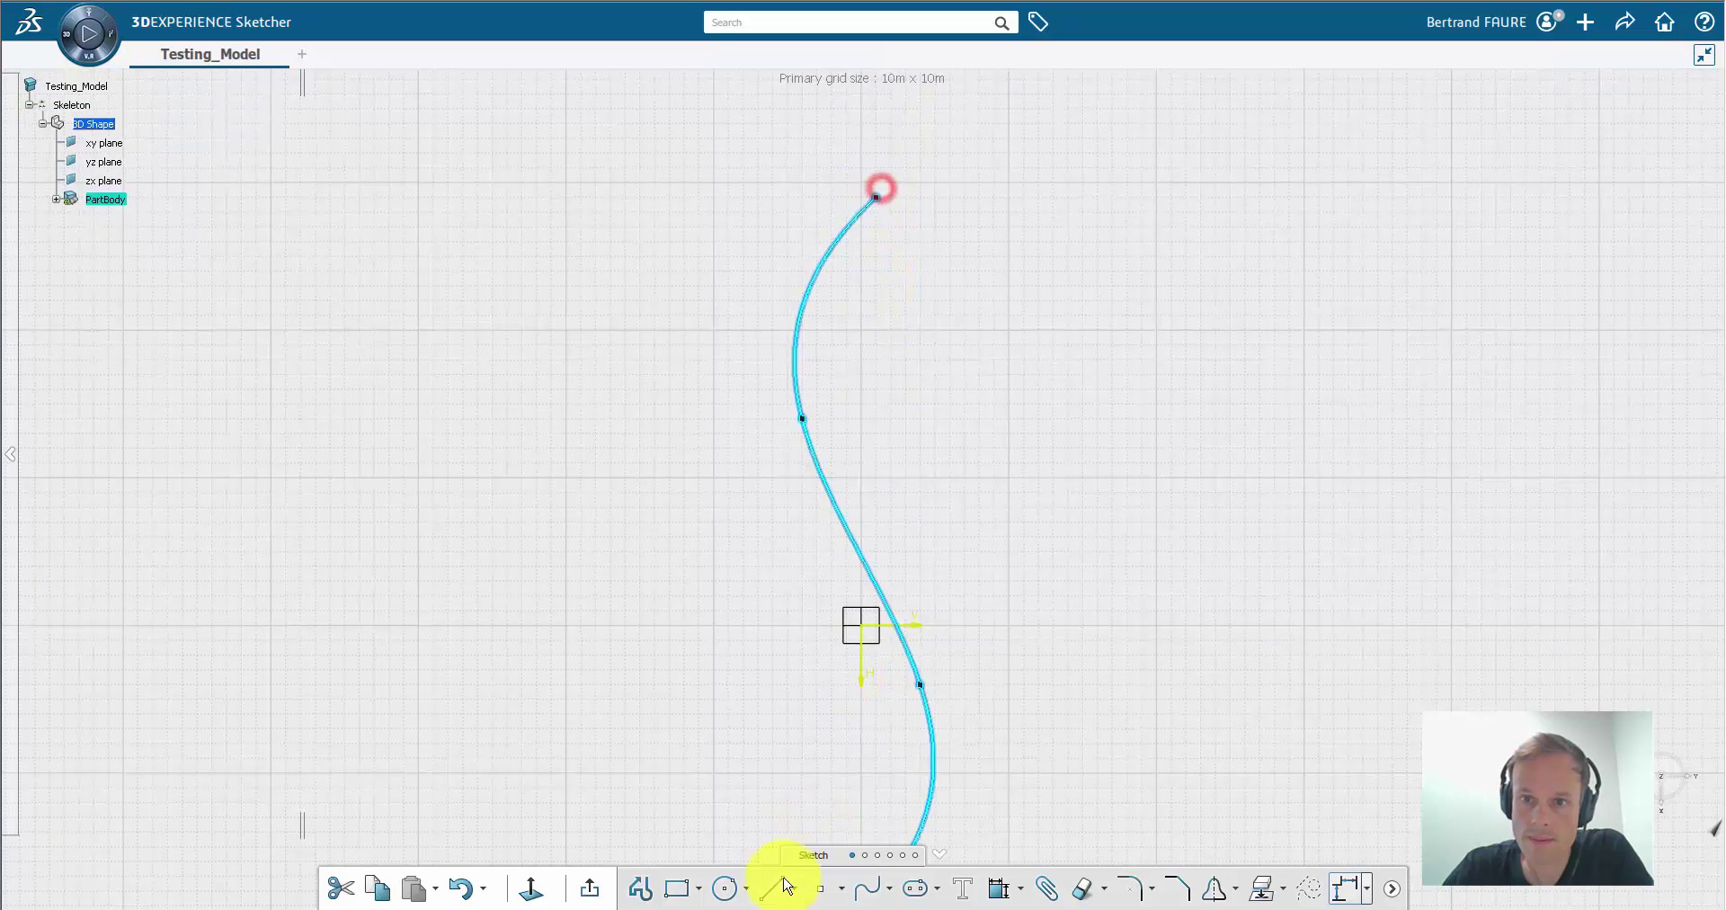
click(593, 890)
click(961, 771)
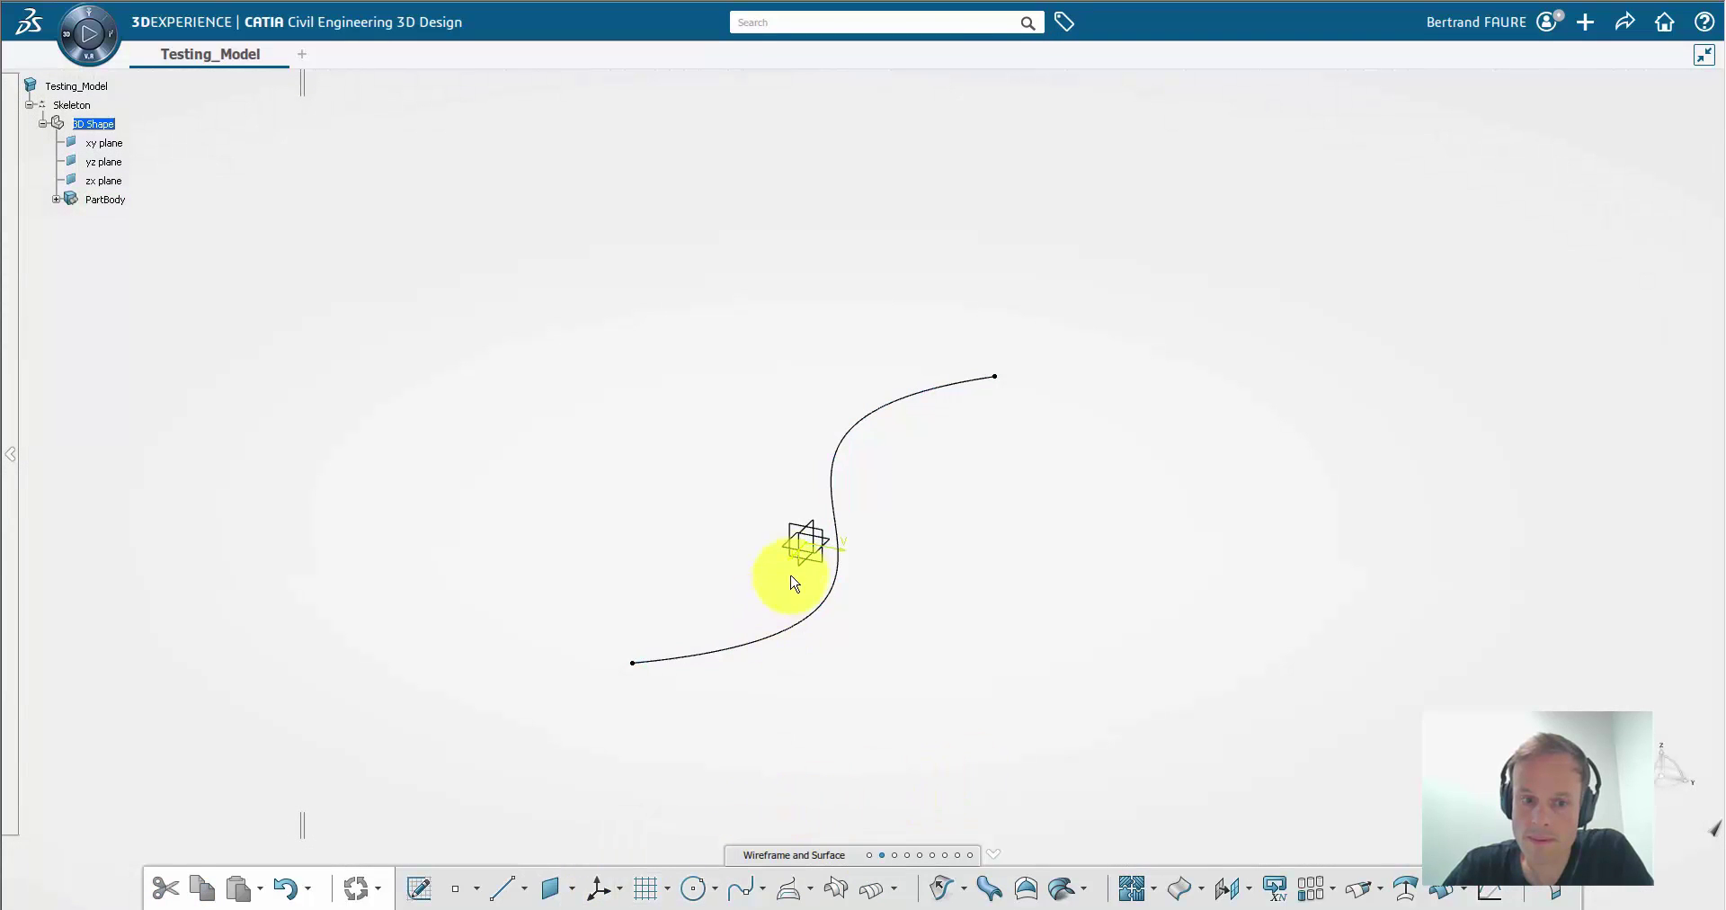
Step: Sketch a gently arched three-point spline (Sketch.2) on the yz plane
click(815, 559)
click(418, 888)
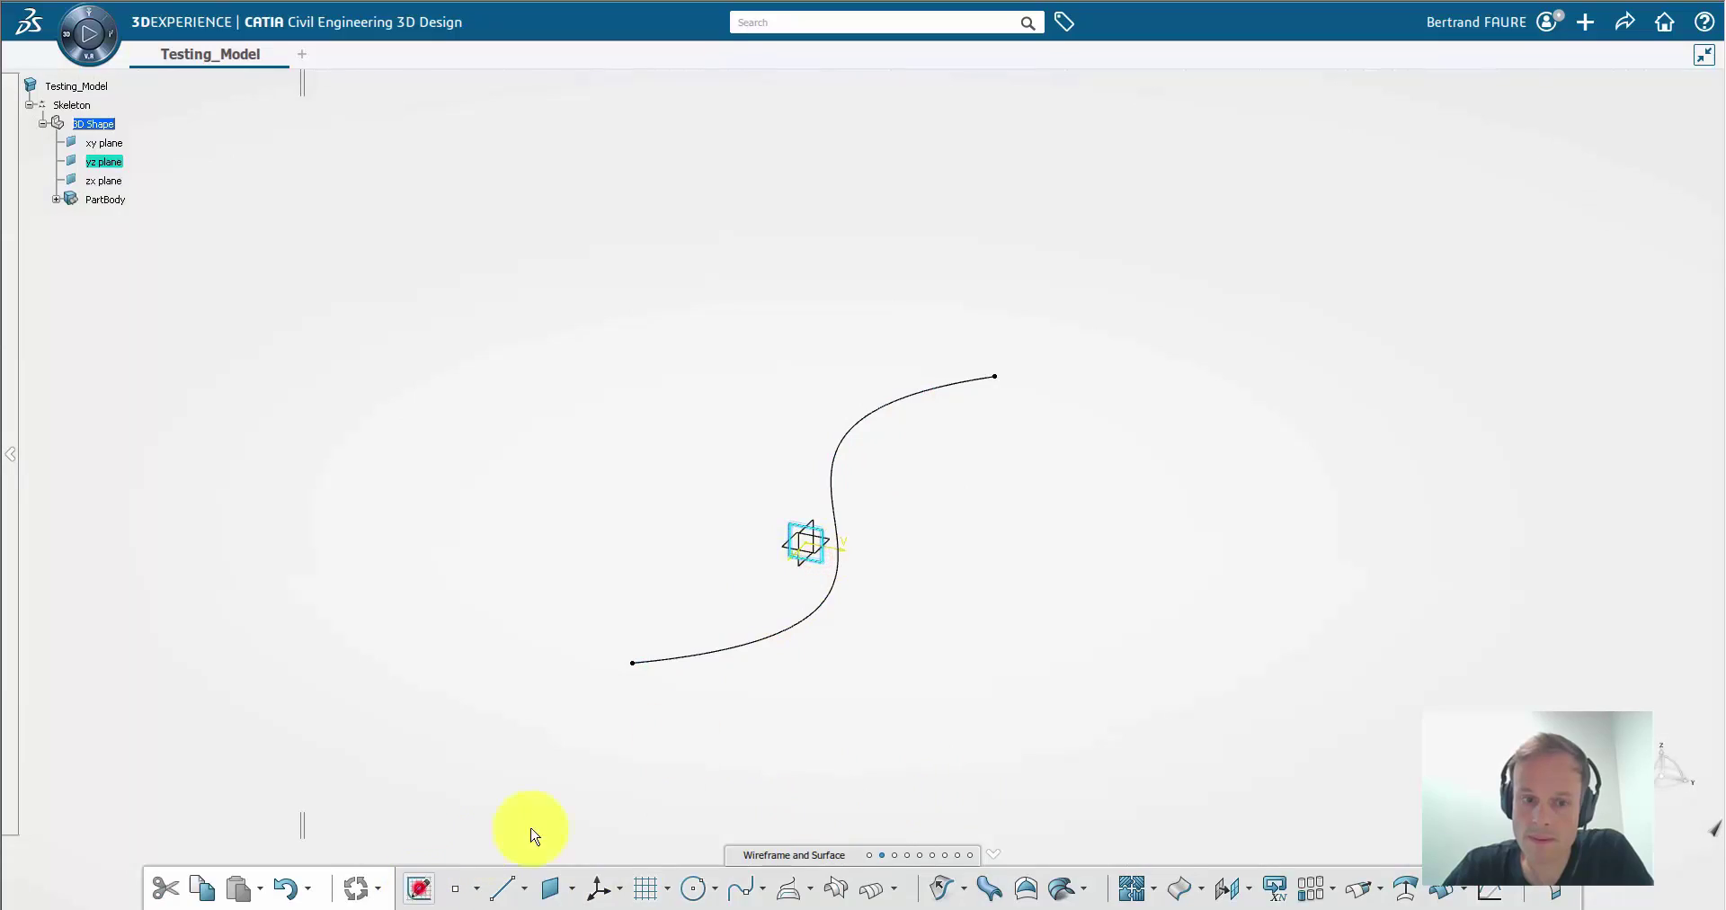
click(868, 890)
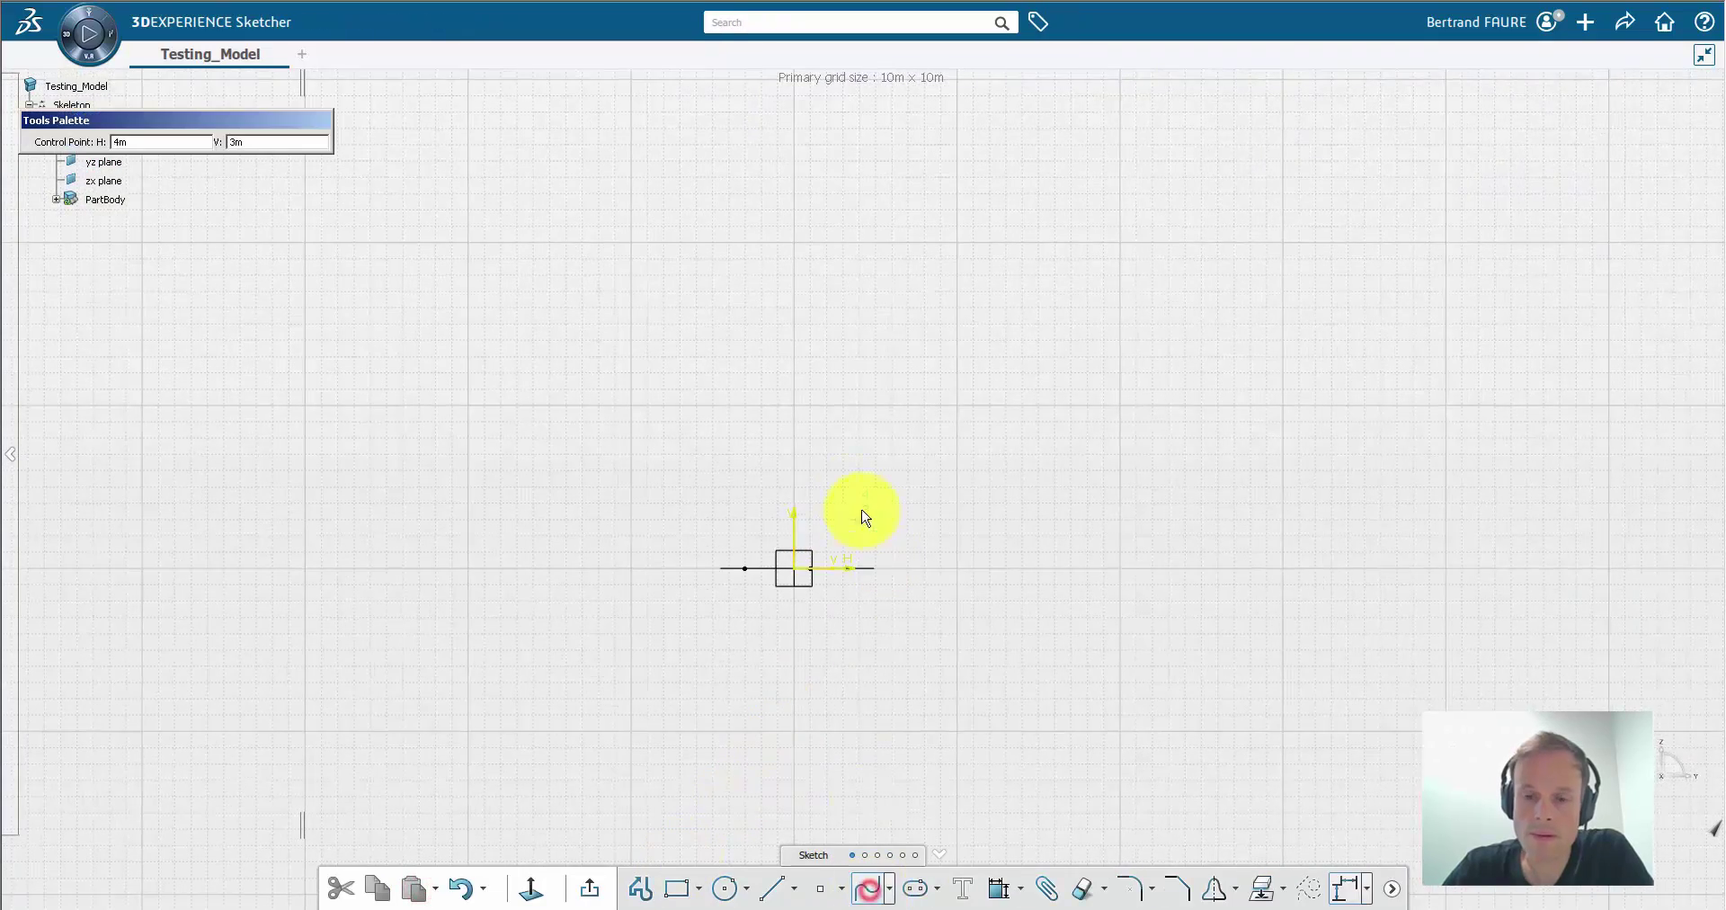
click(796, 470)
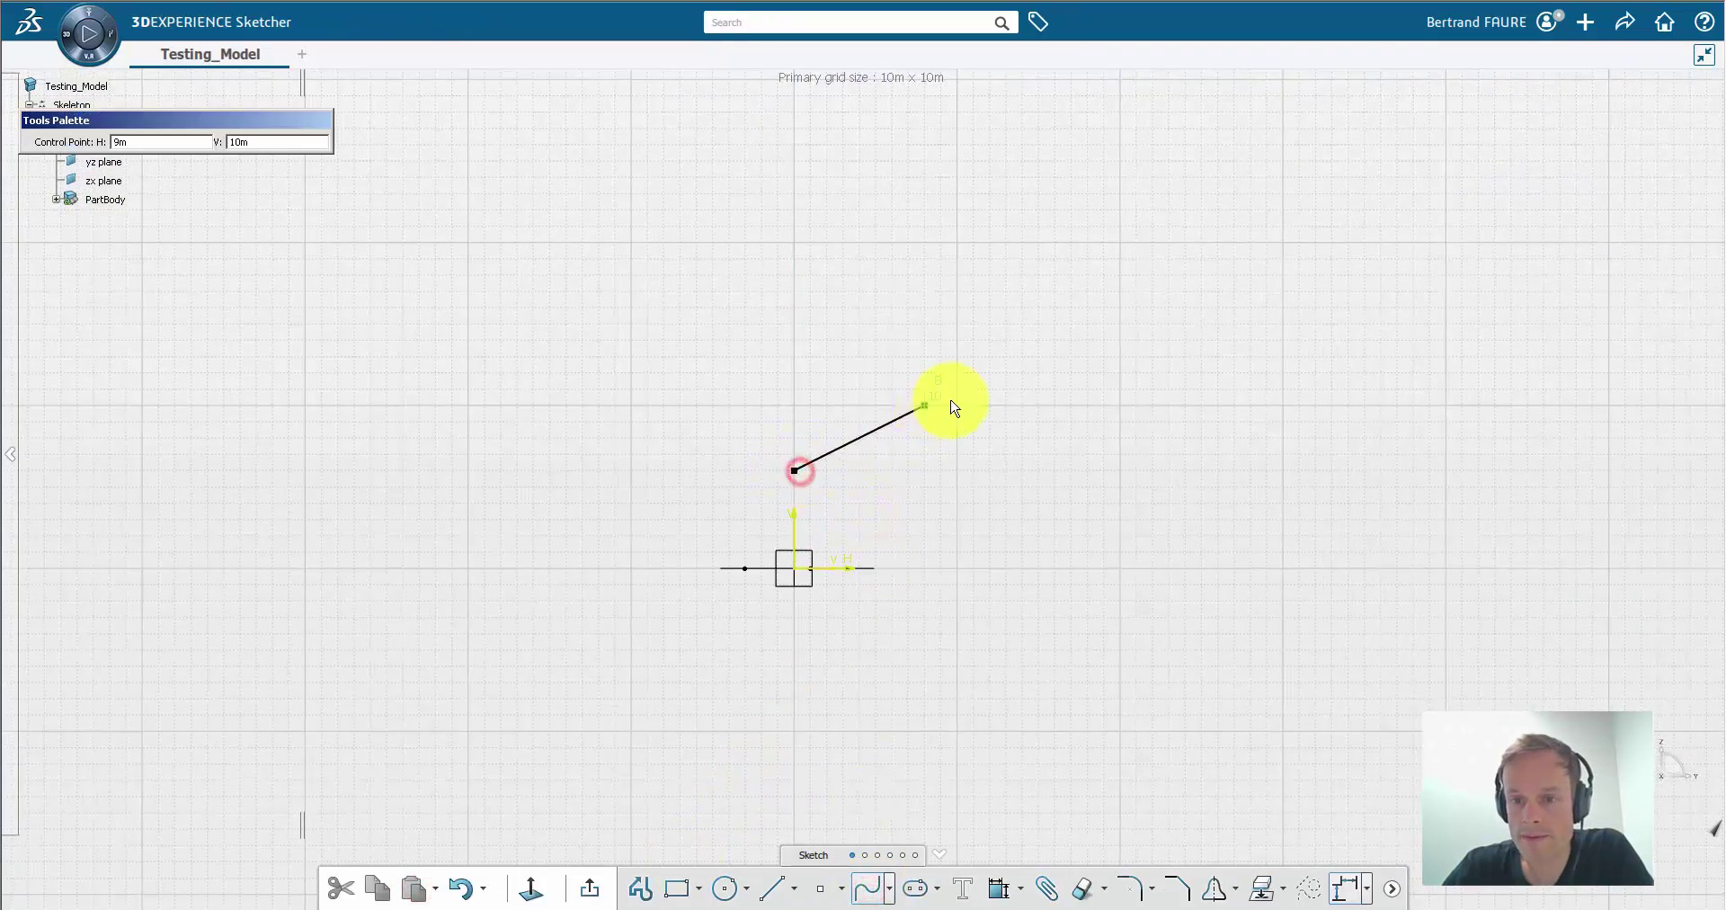
click(956, 405)
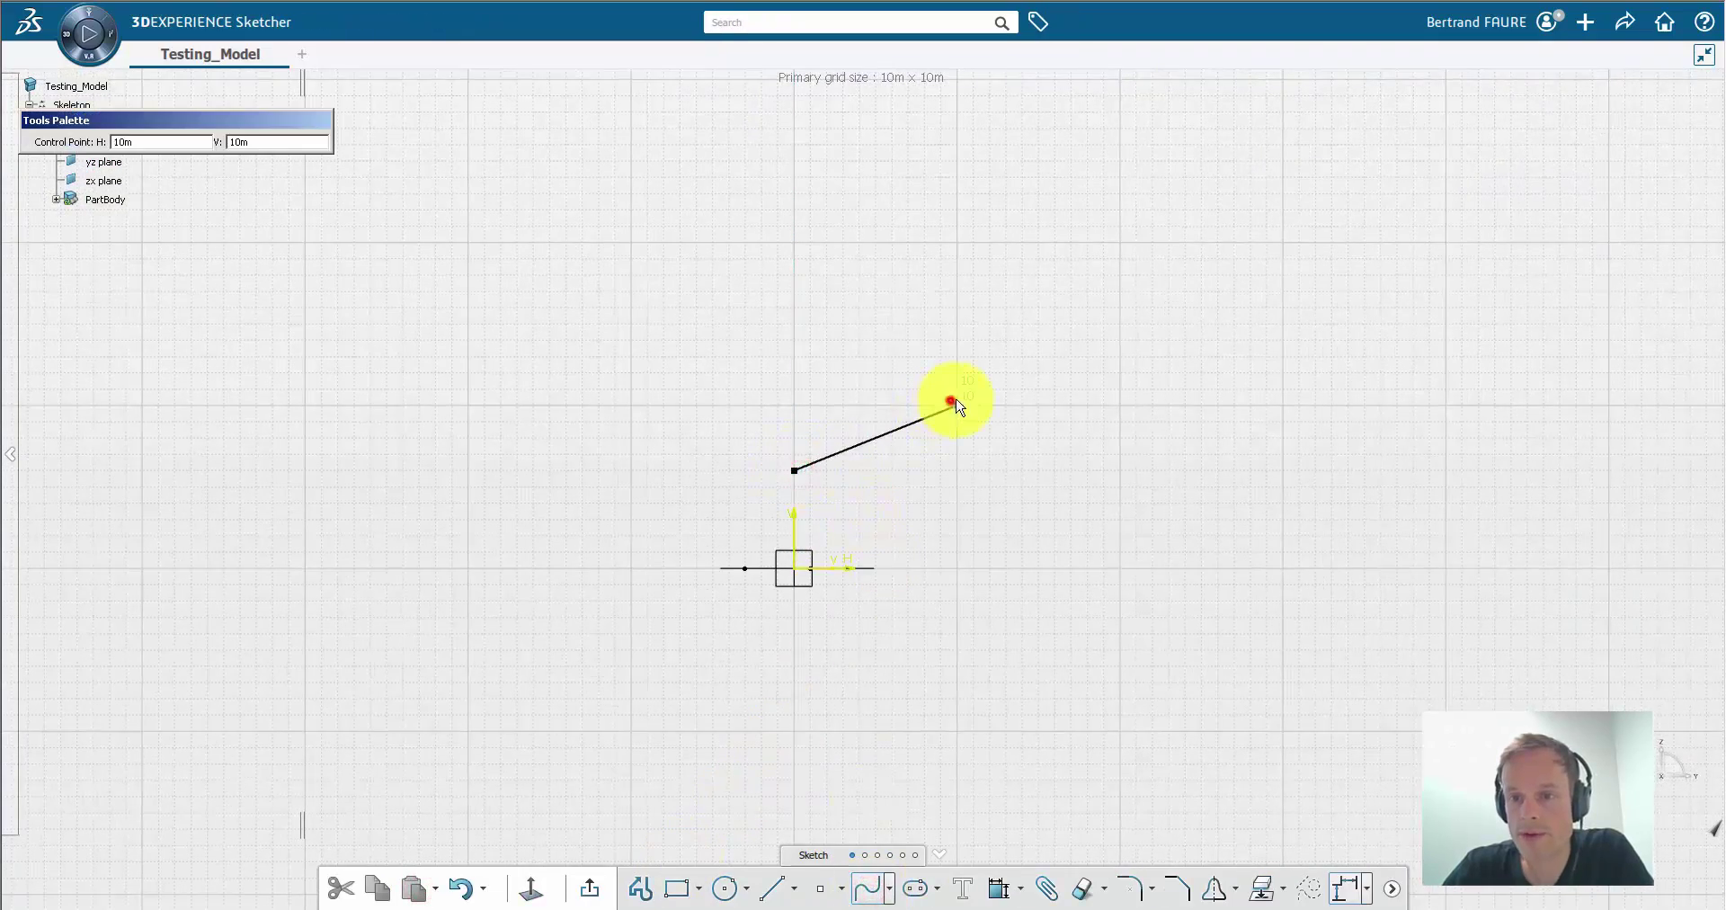
double_click(1268, 405)
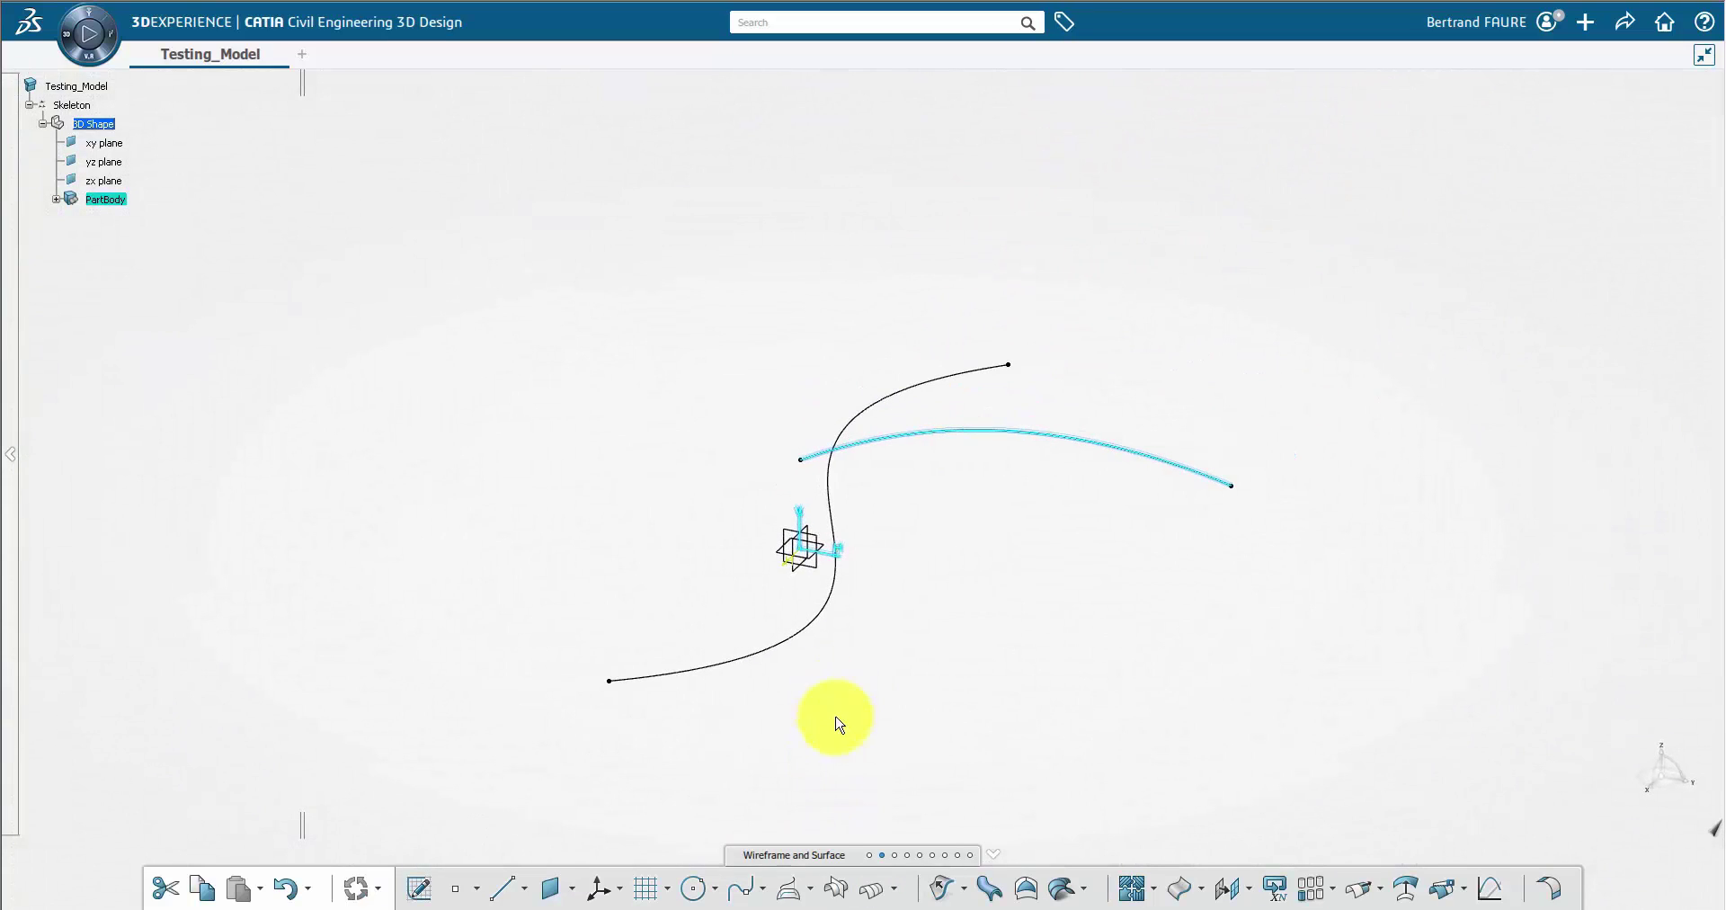
Step: Create a law with HDirection as reference and the upper curve Sketch.2 as definition
right_click(793, 855)
click(837, 854)
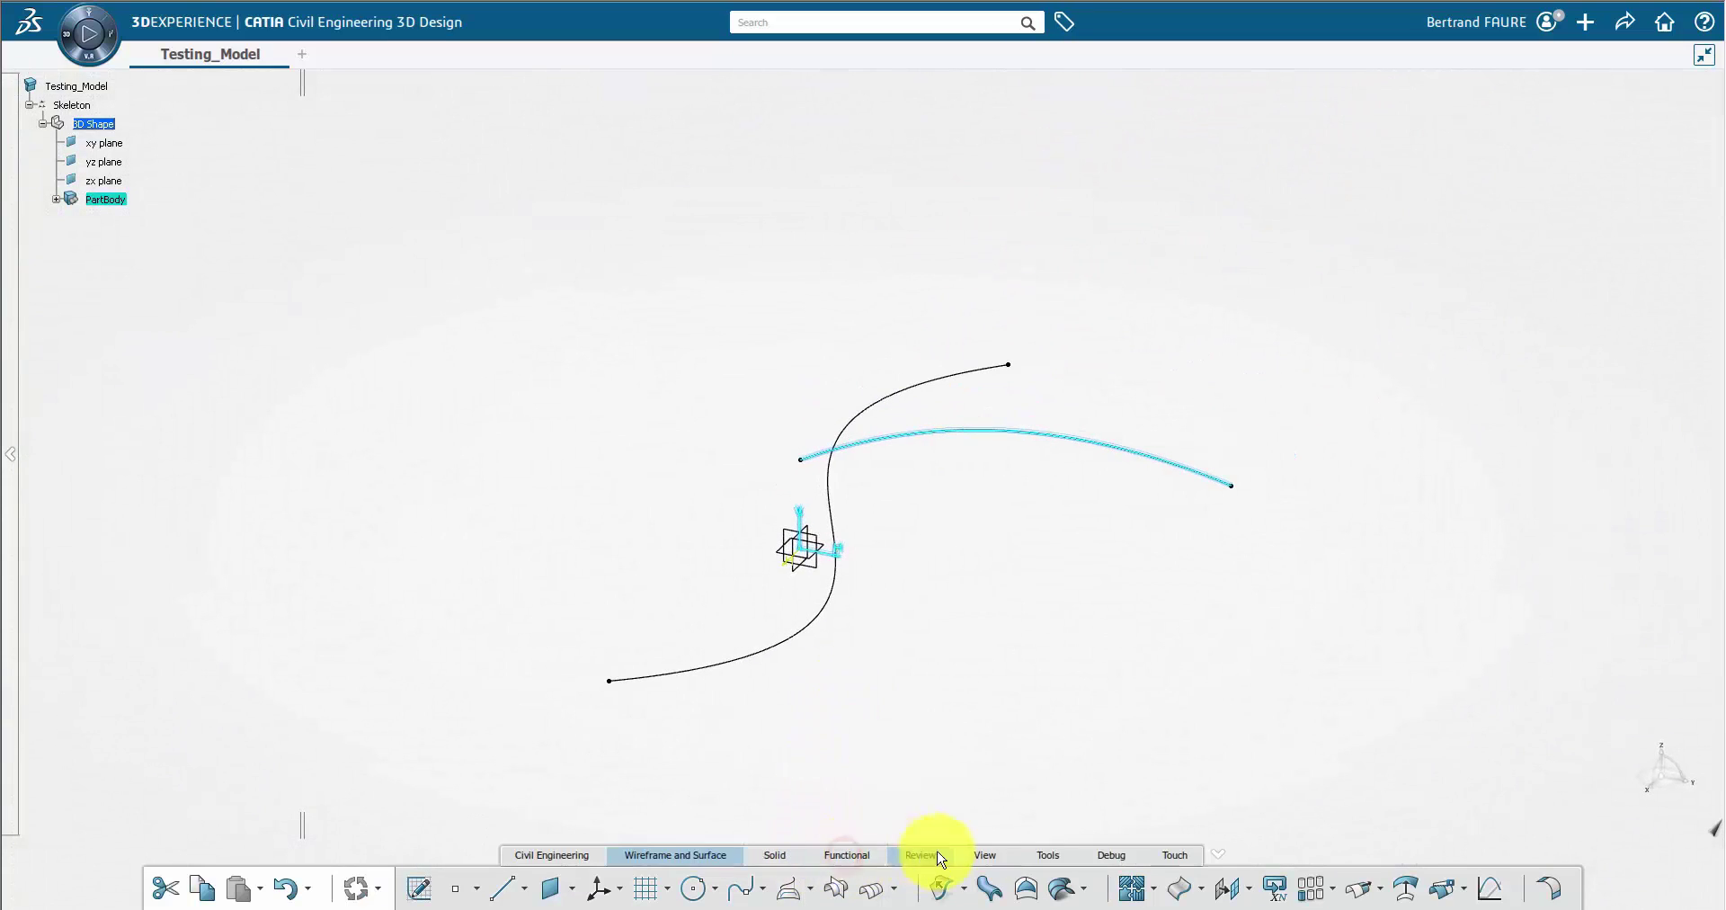
click(1488, 872)
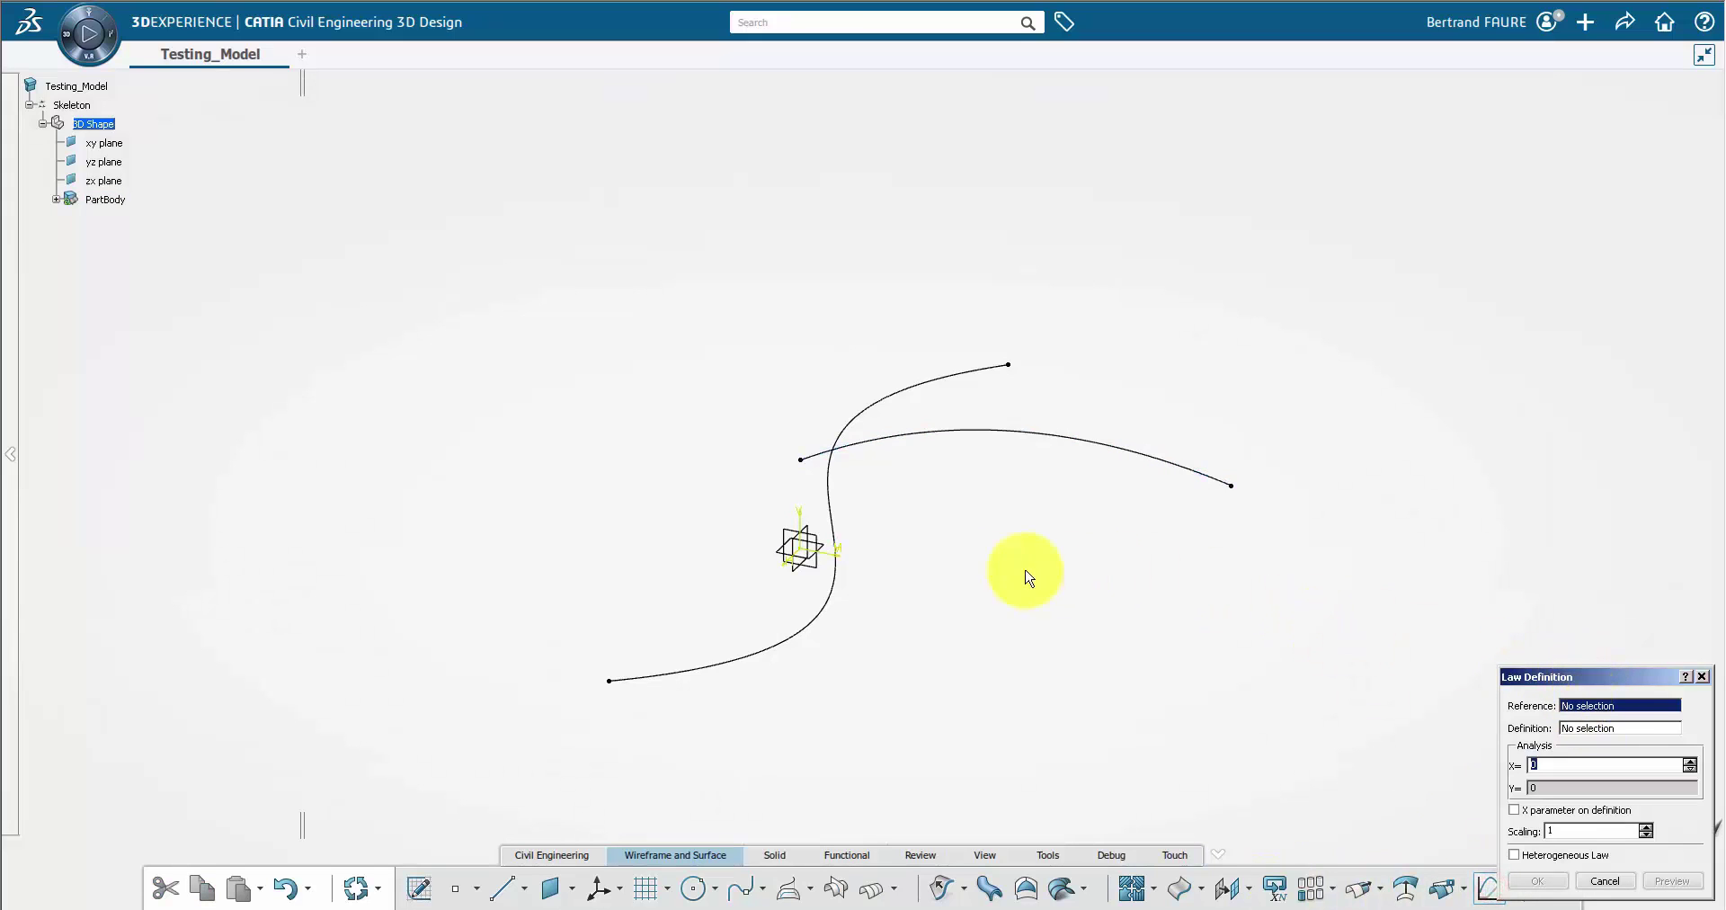
click(831, 552)
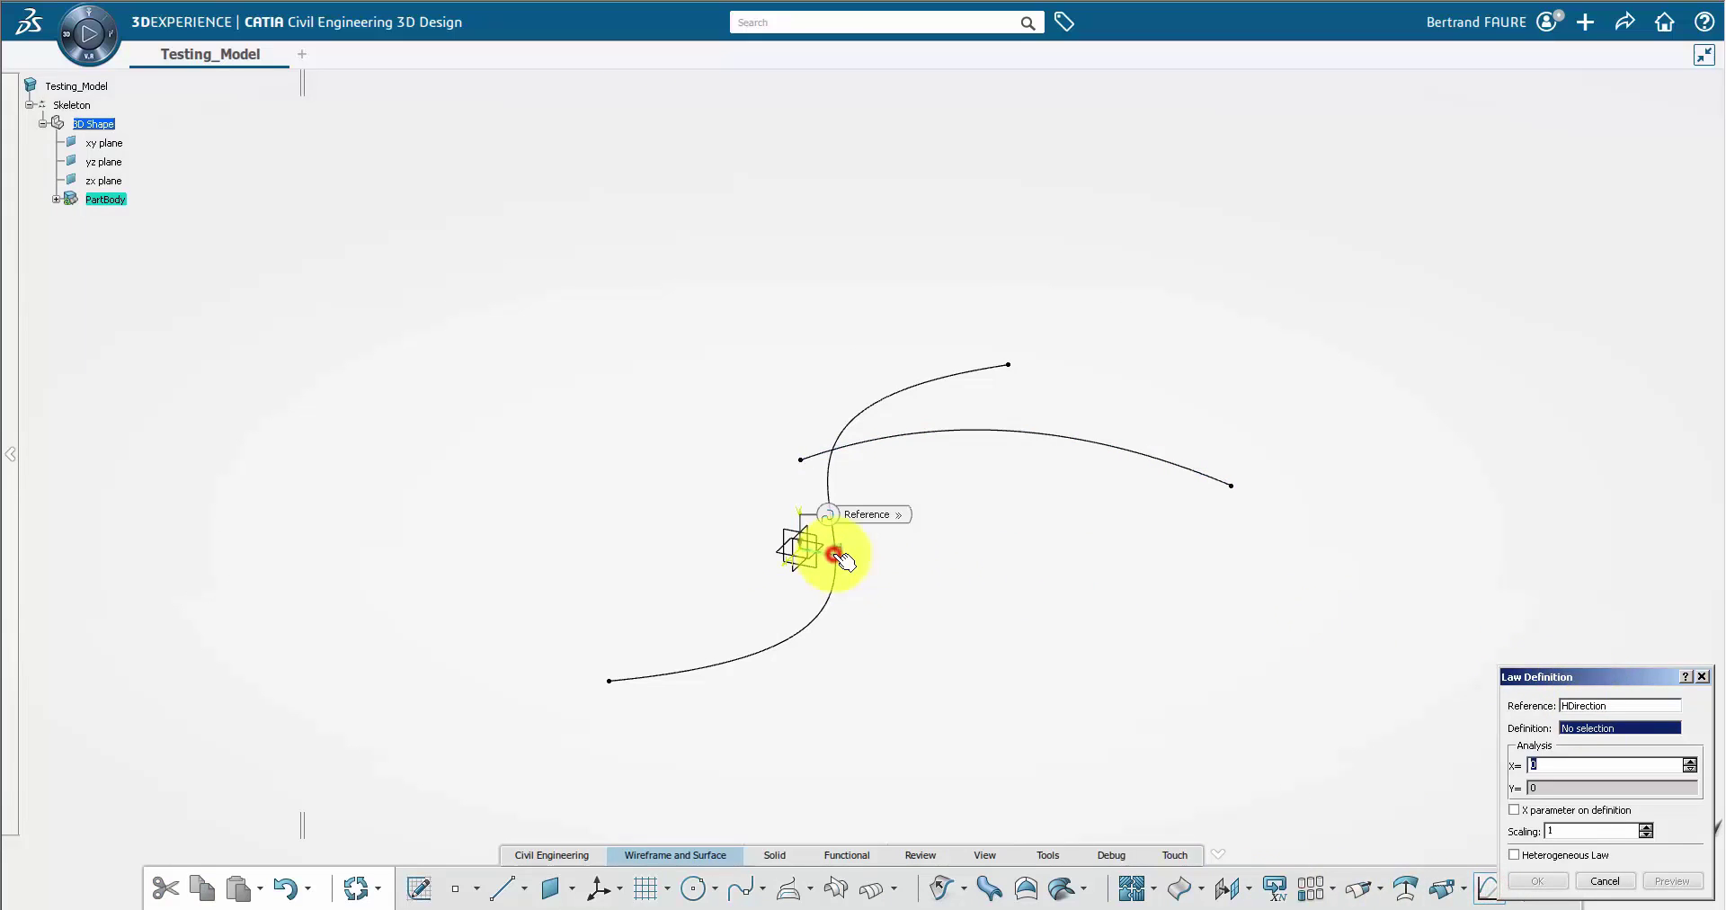
click(1048, 434)
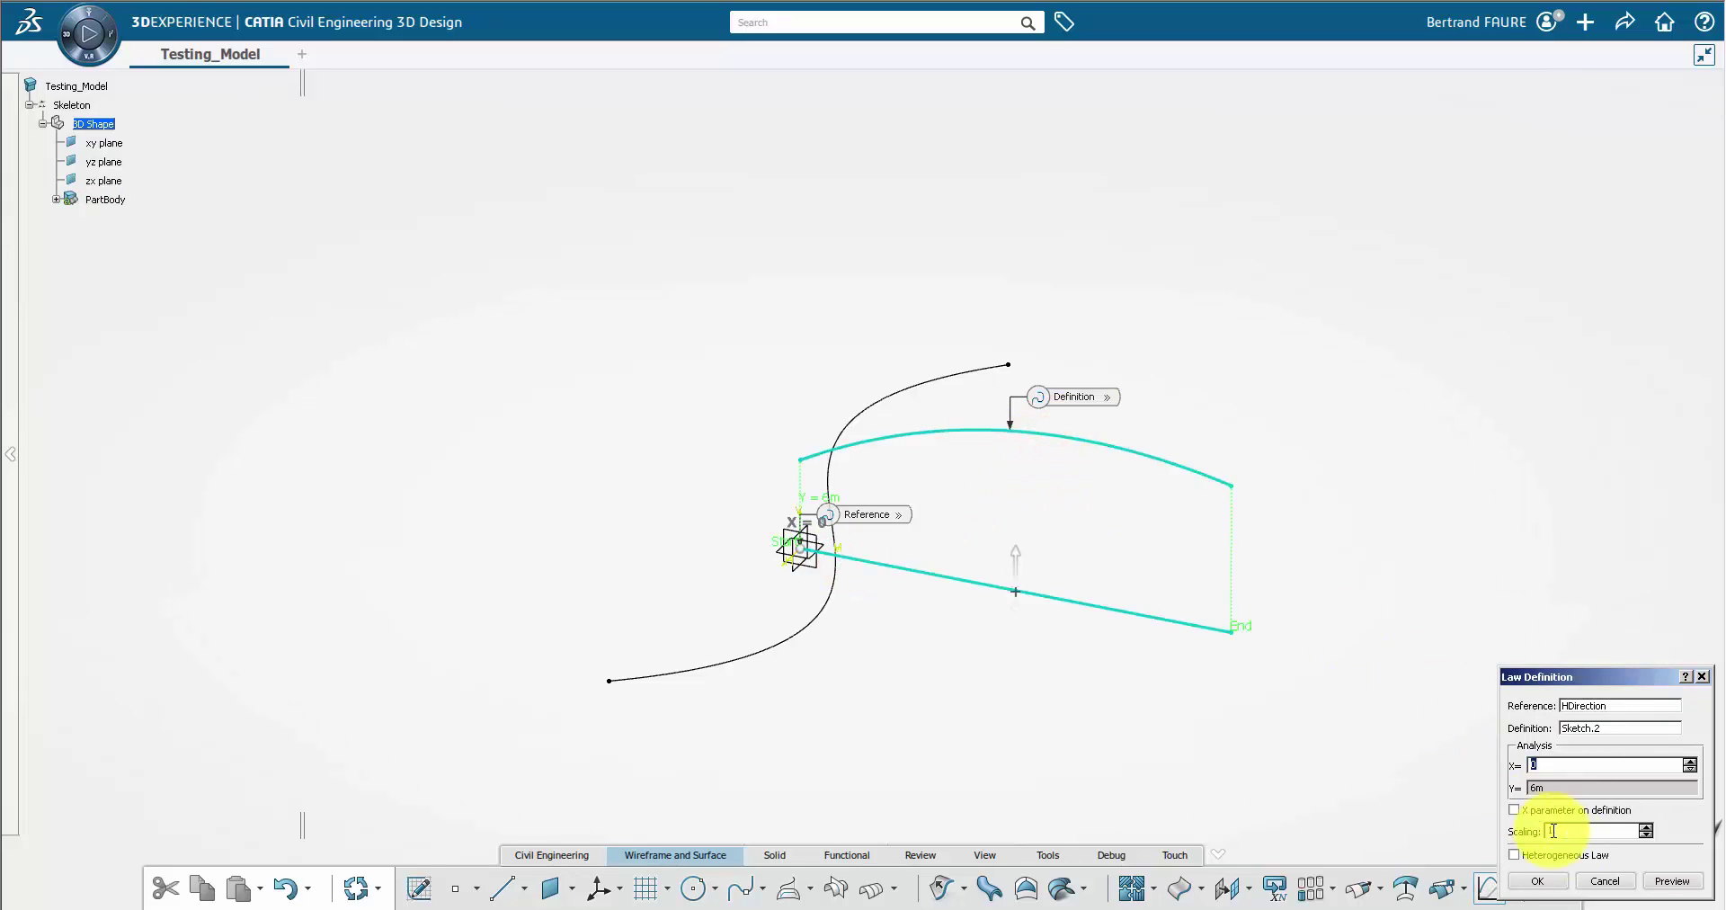
click(1538, 880)
middle_drag(983, 622, 1007, 872)
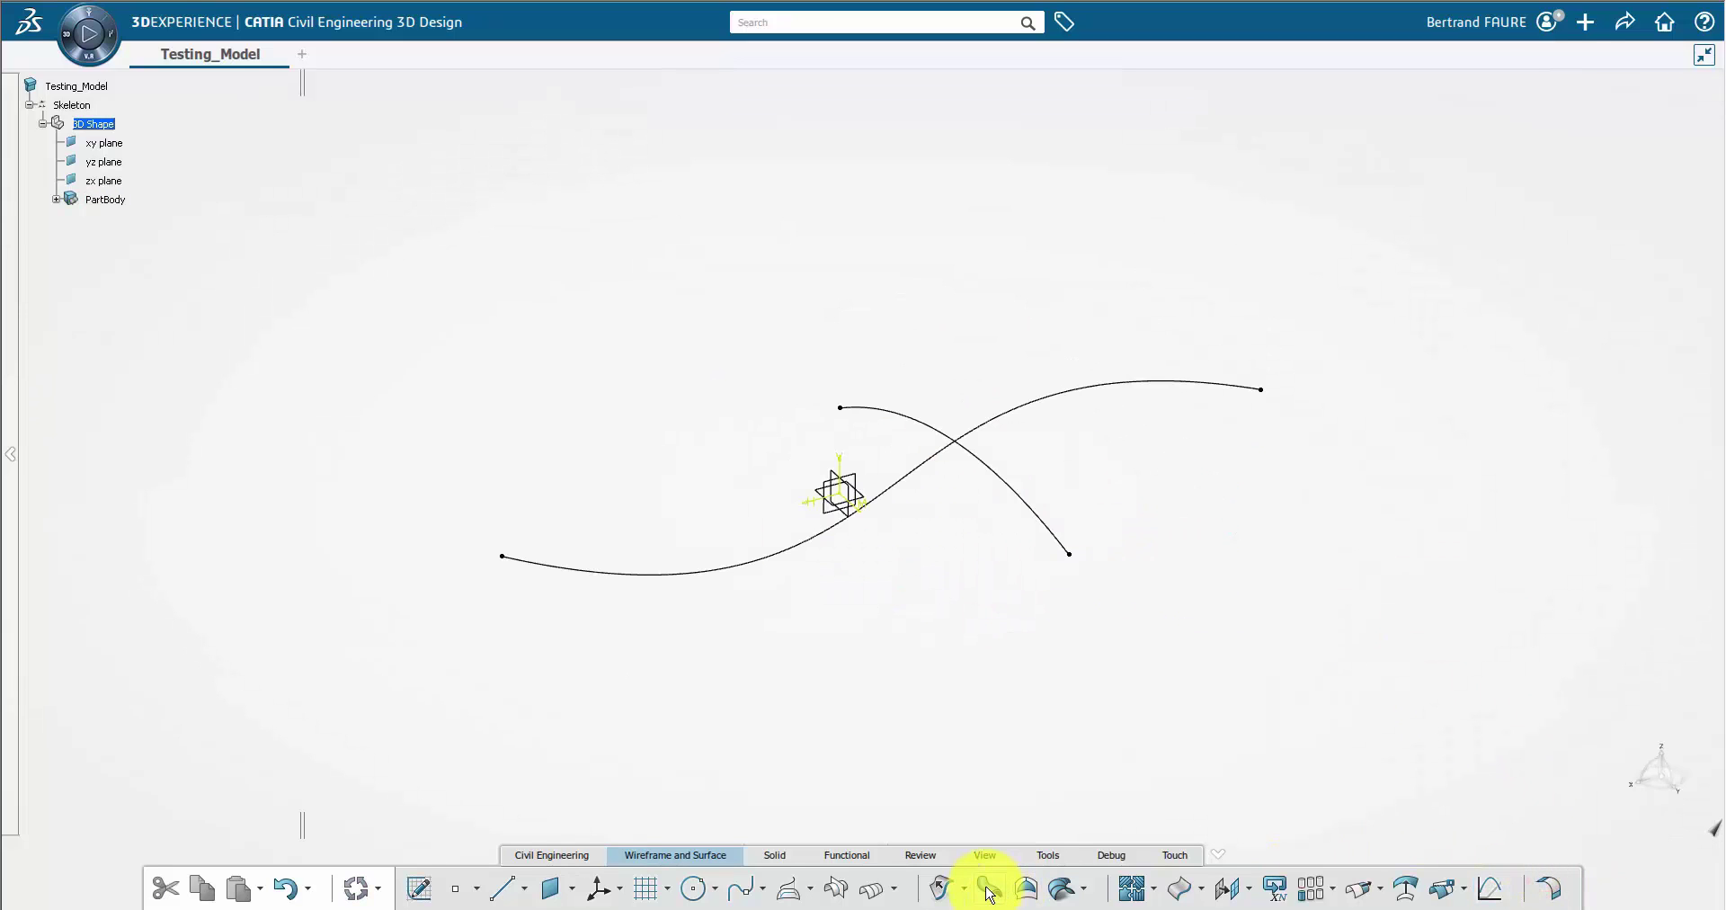
Step: Sweep along Sketch.1 against the xy plane at -90°, with its first length driven by Law.1
click(989, 890)
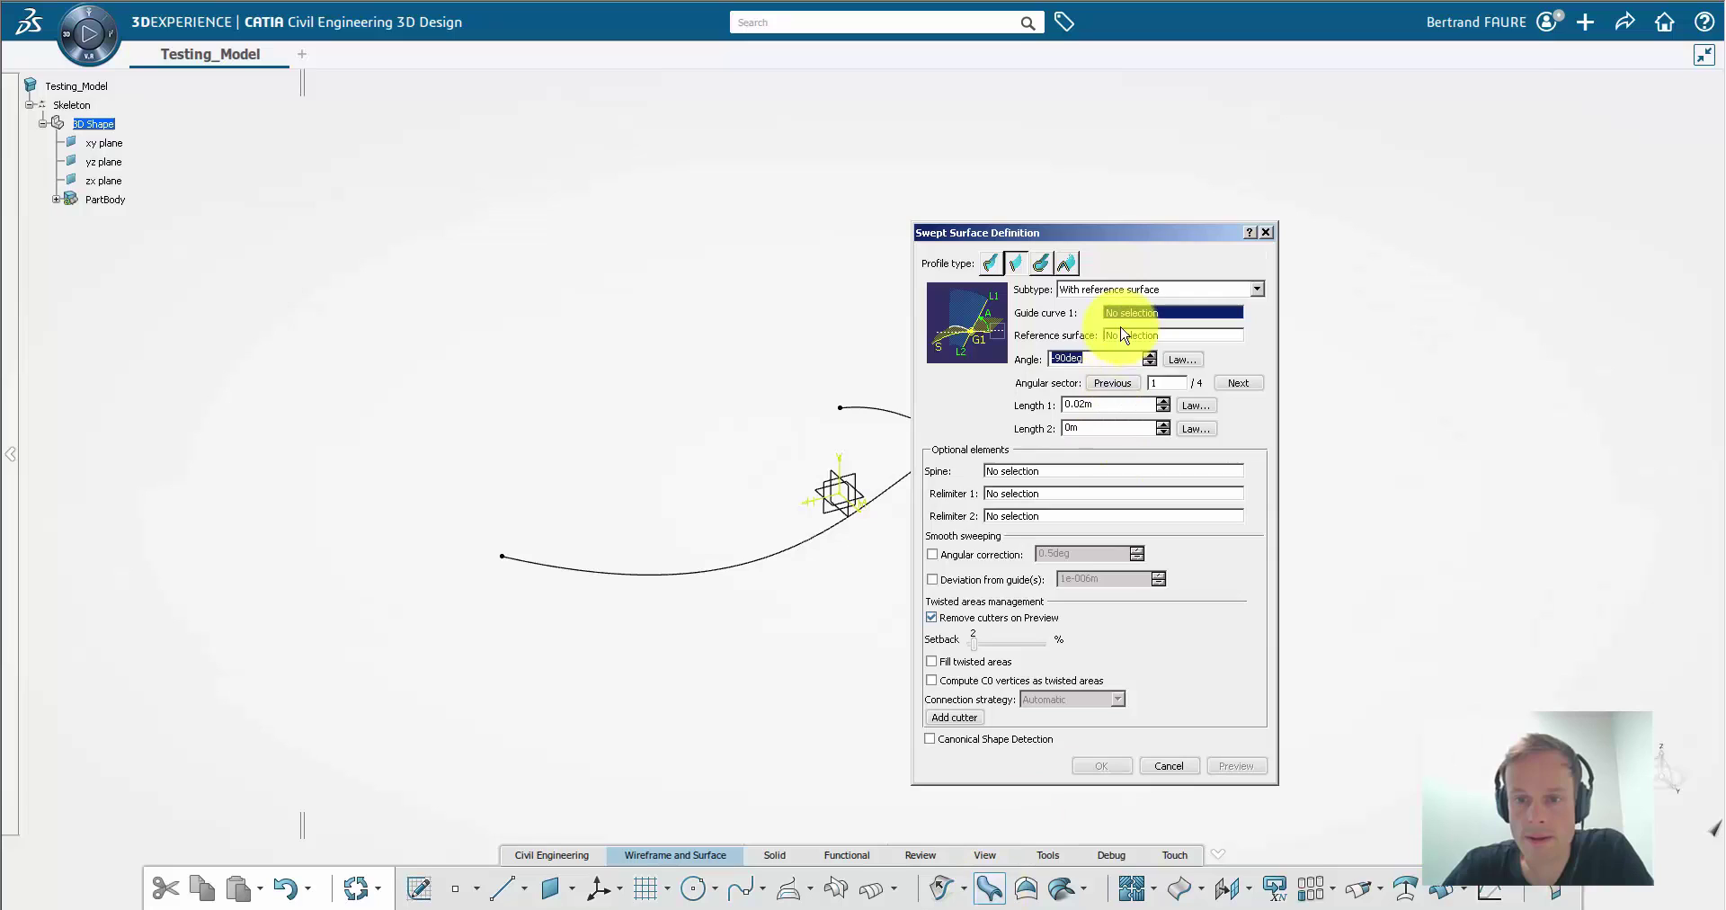
click(793, 546)
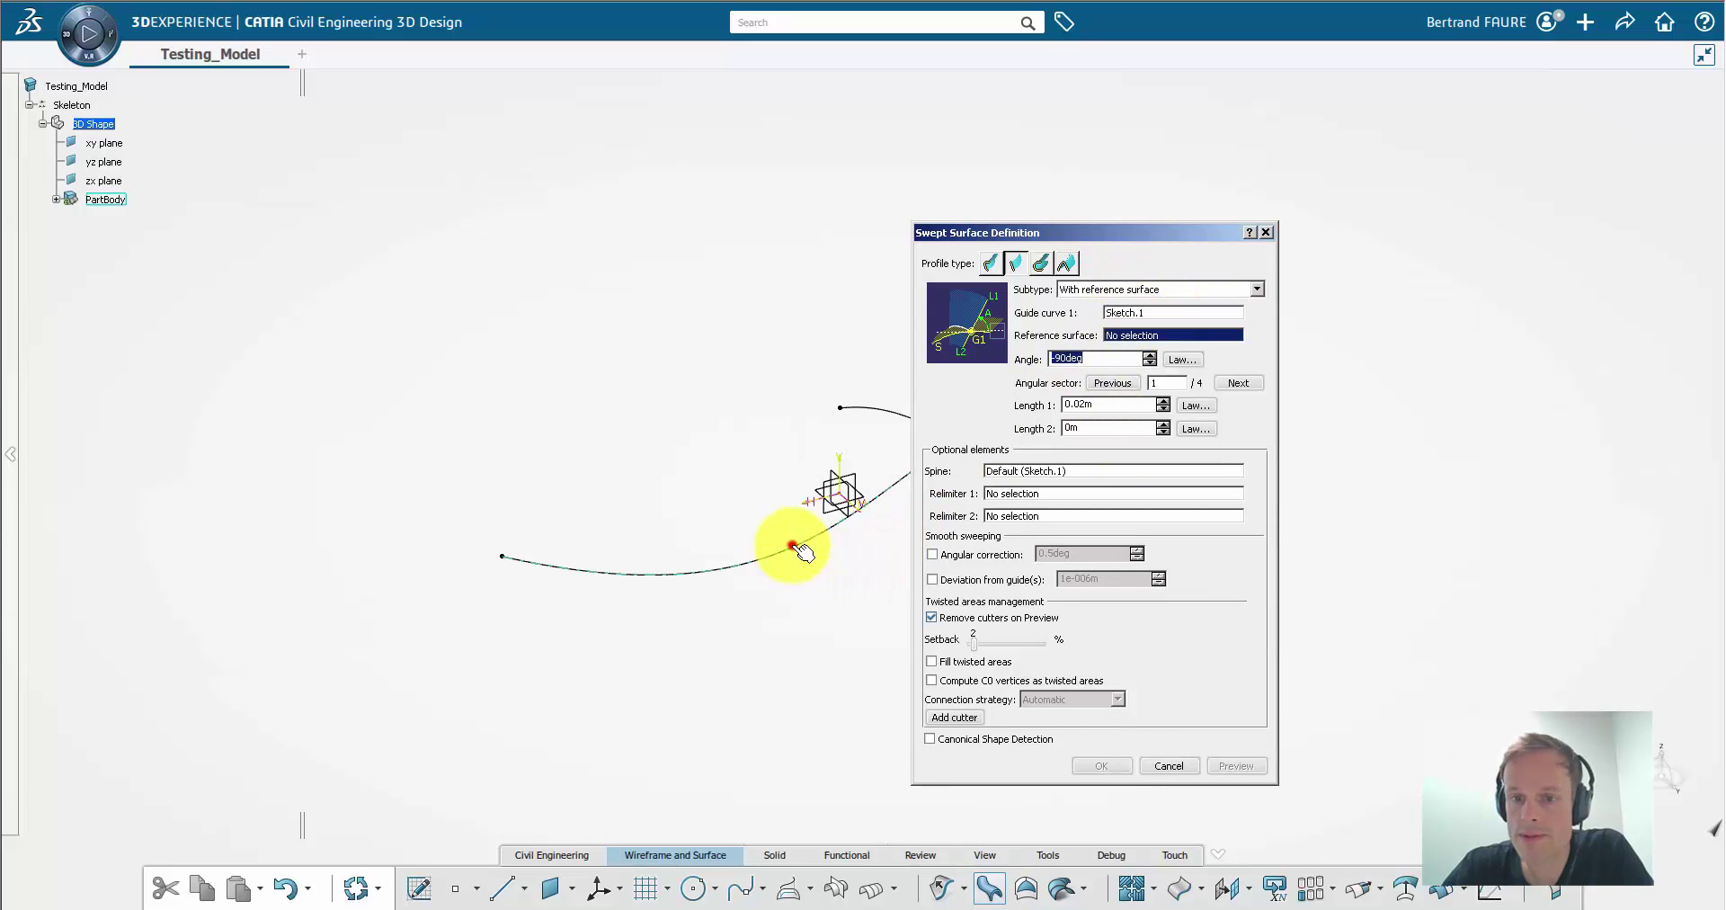
click(825, 496)
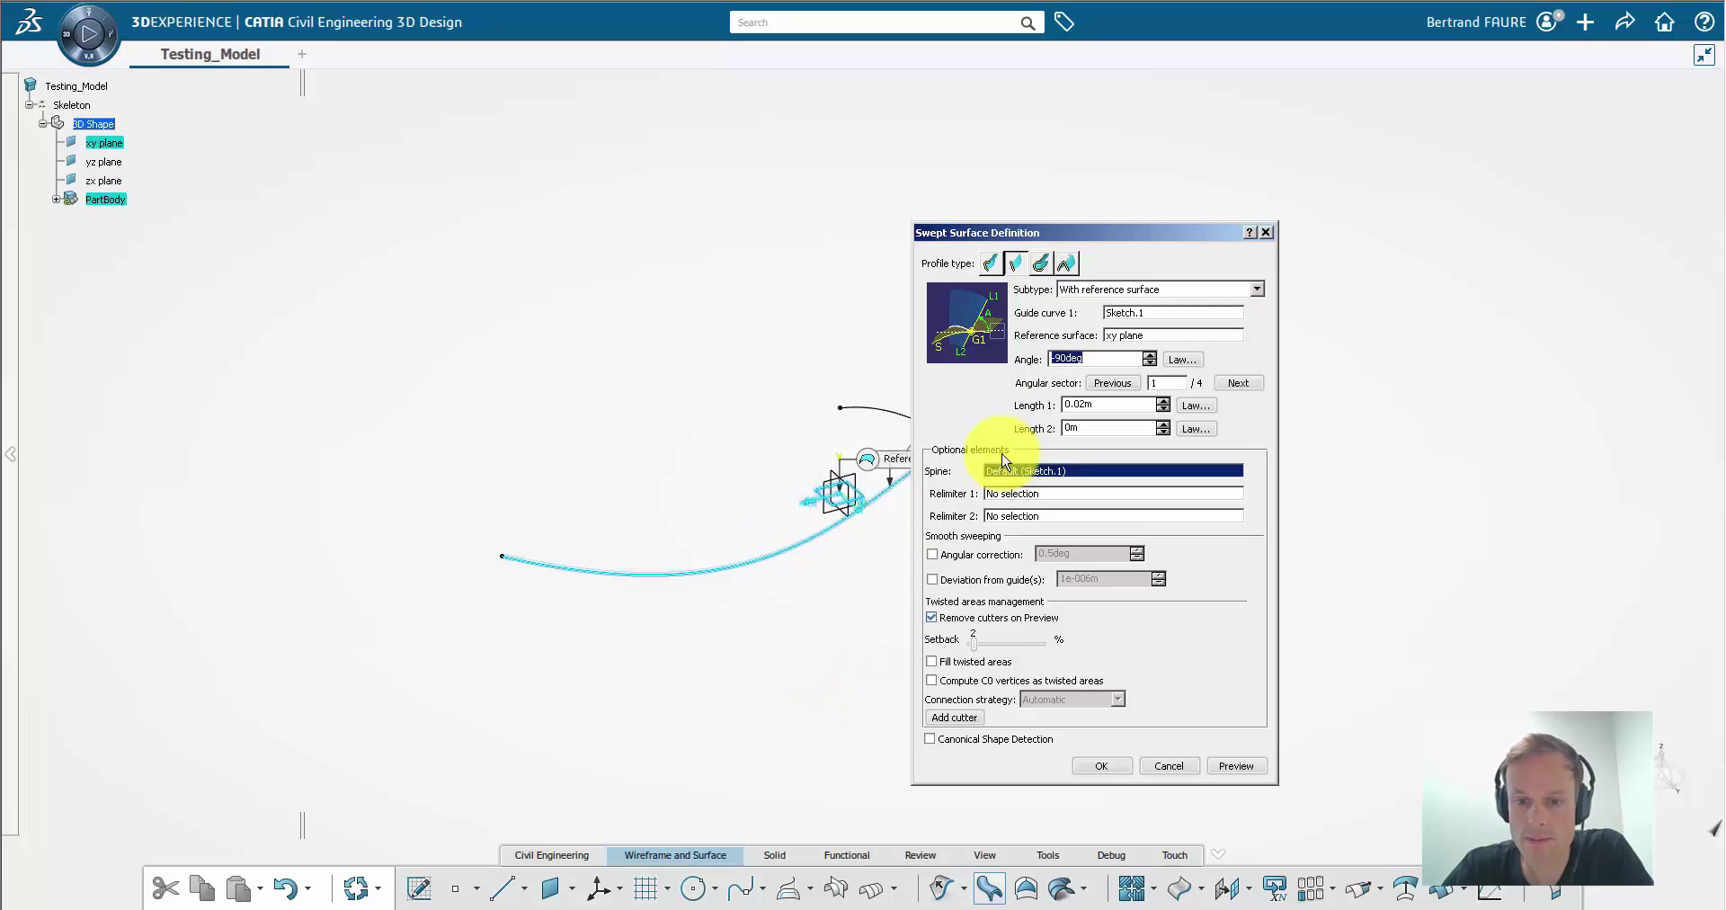
click(1193, 405)
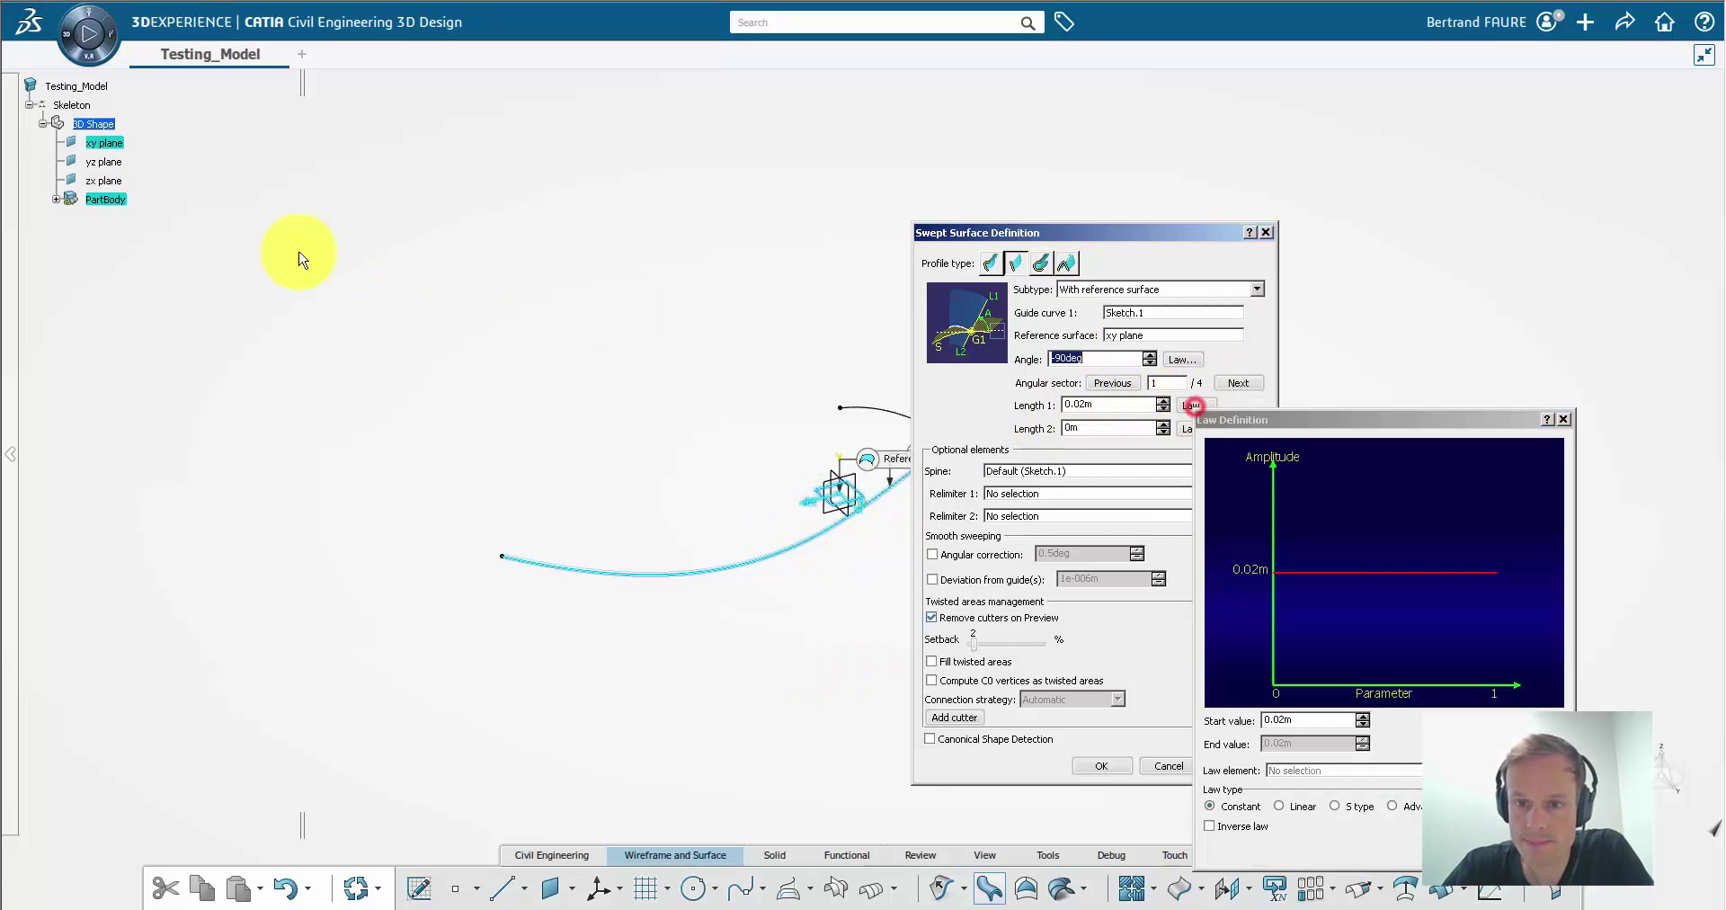
click(55, 199)
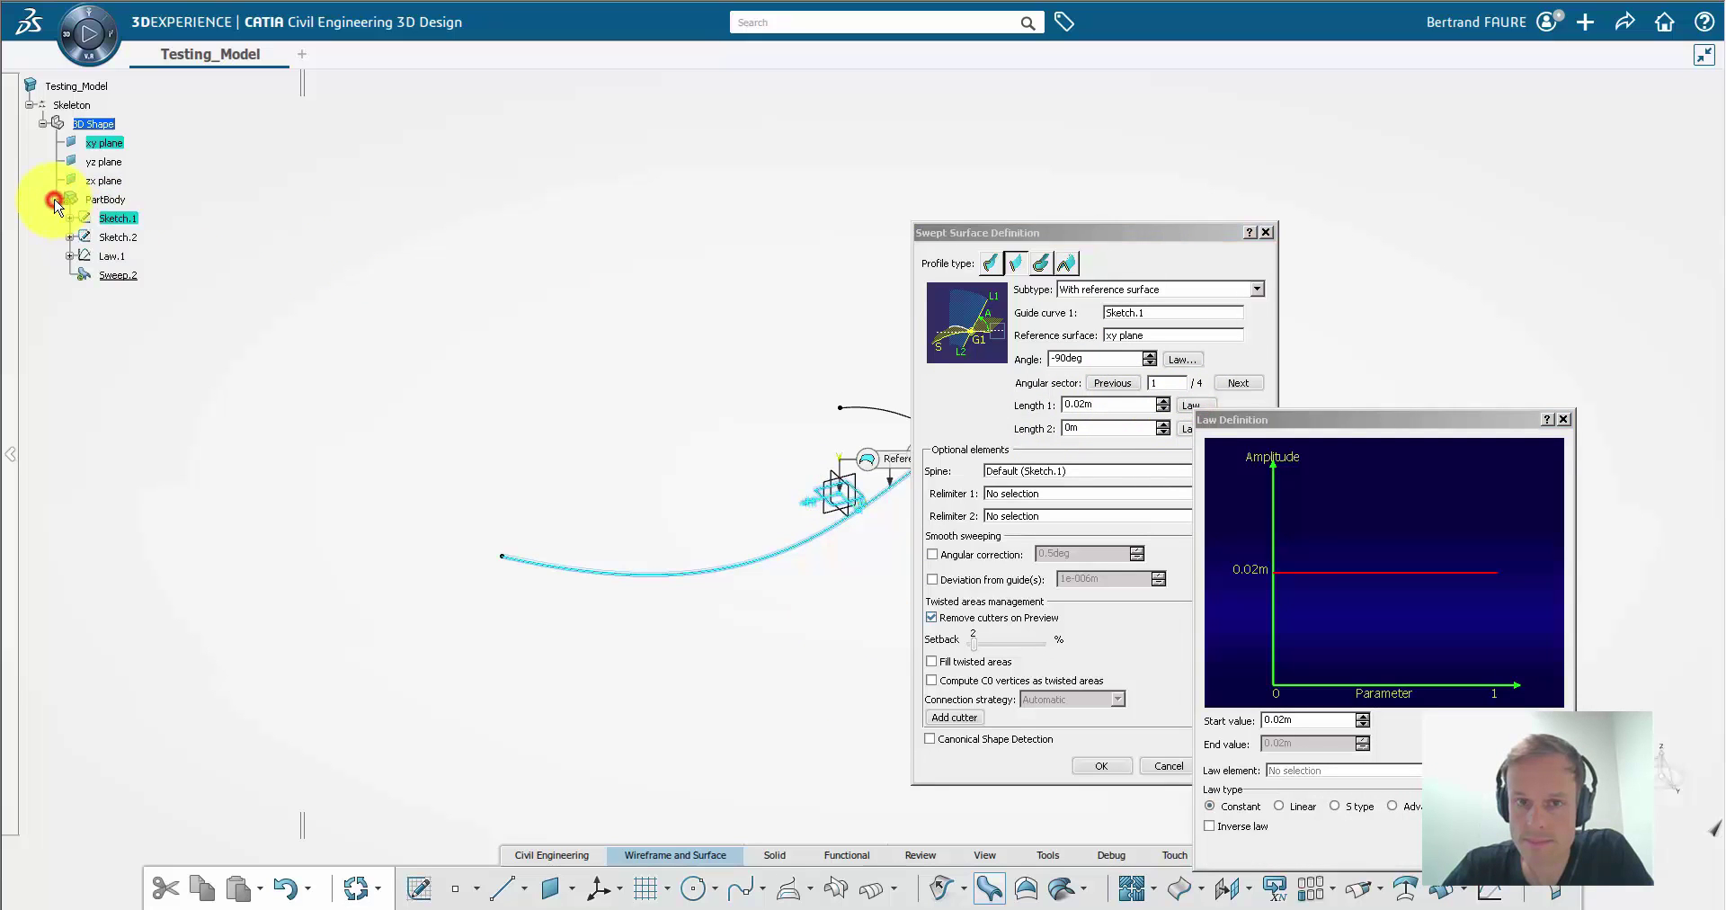
click(111, 256)
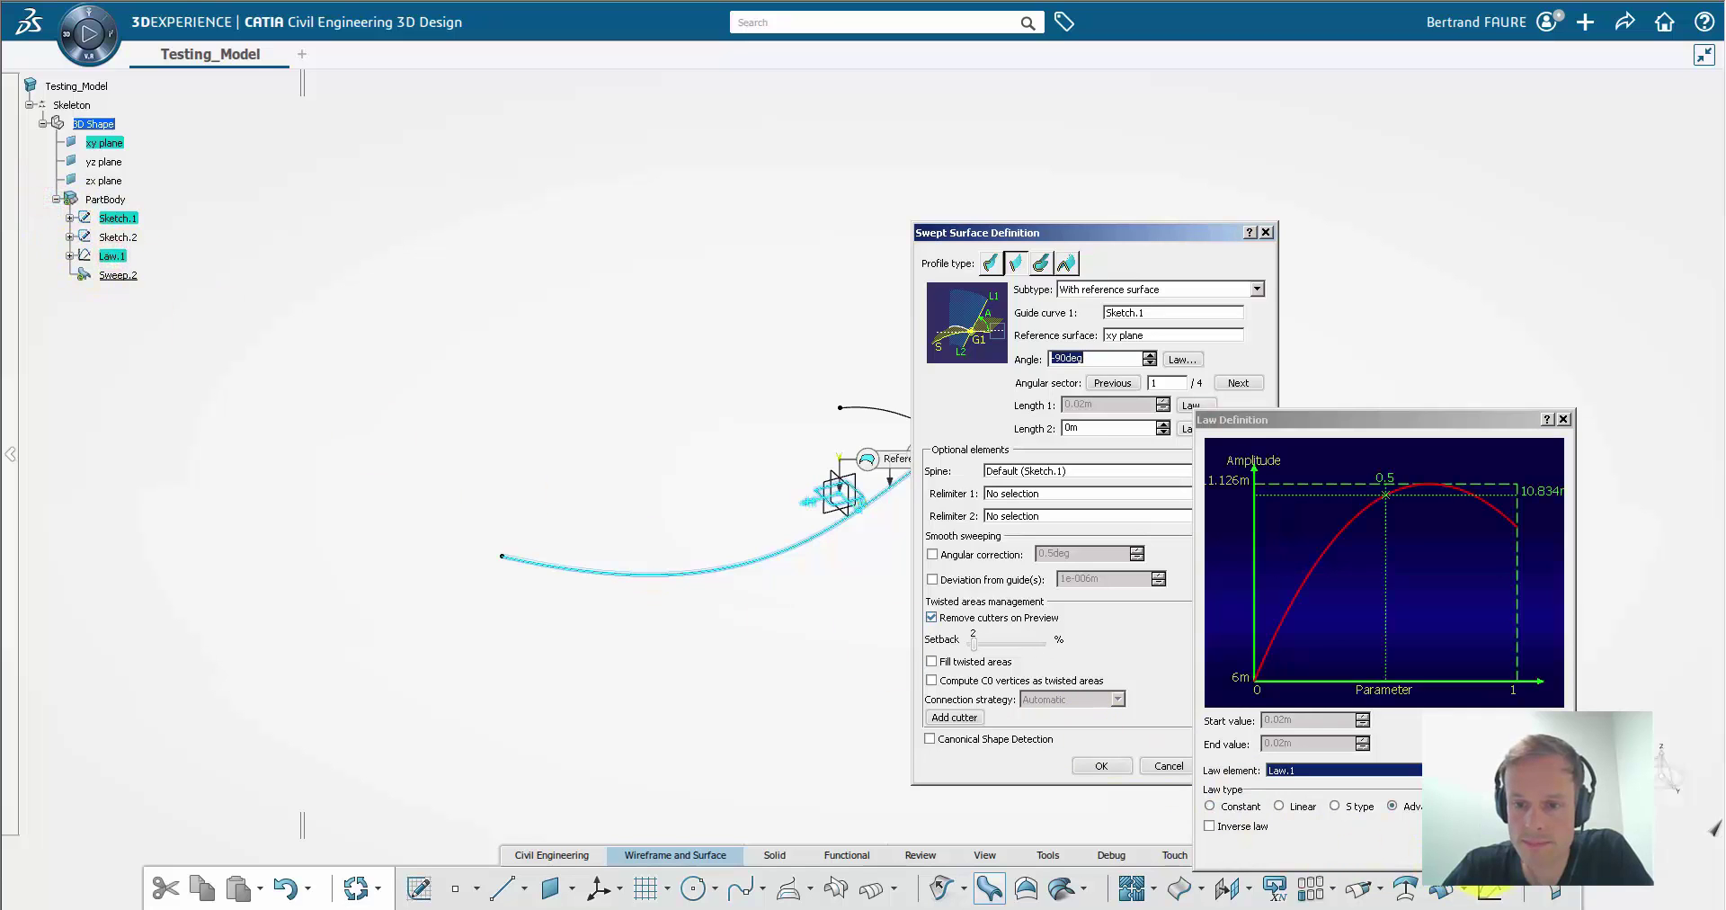
click(1519, 849)
click(1236, 765)
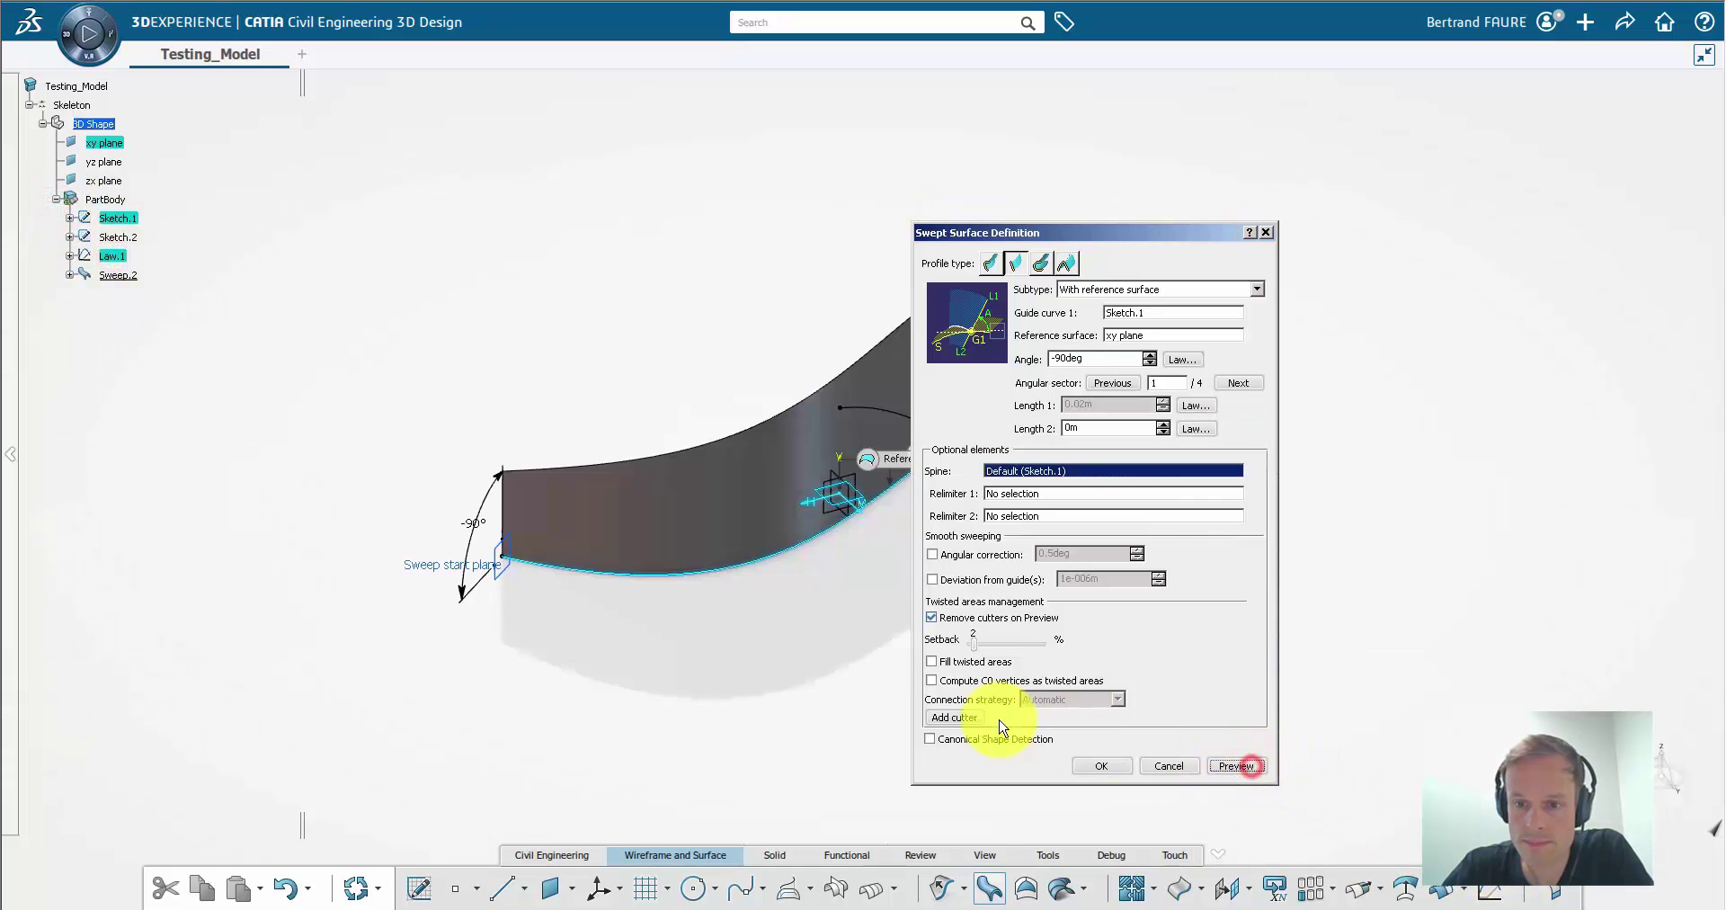
click(649, 623)
click(1099, 765)
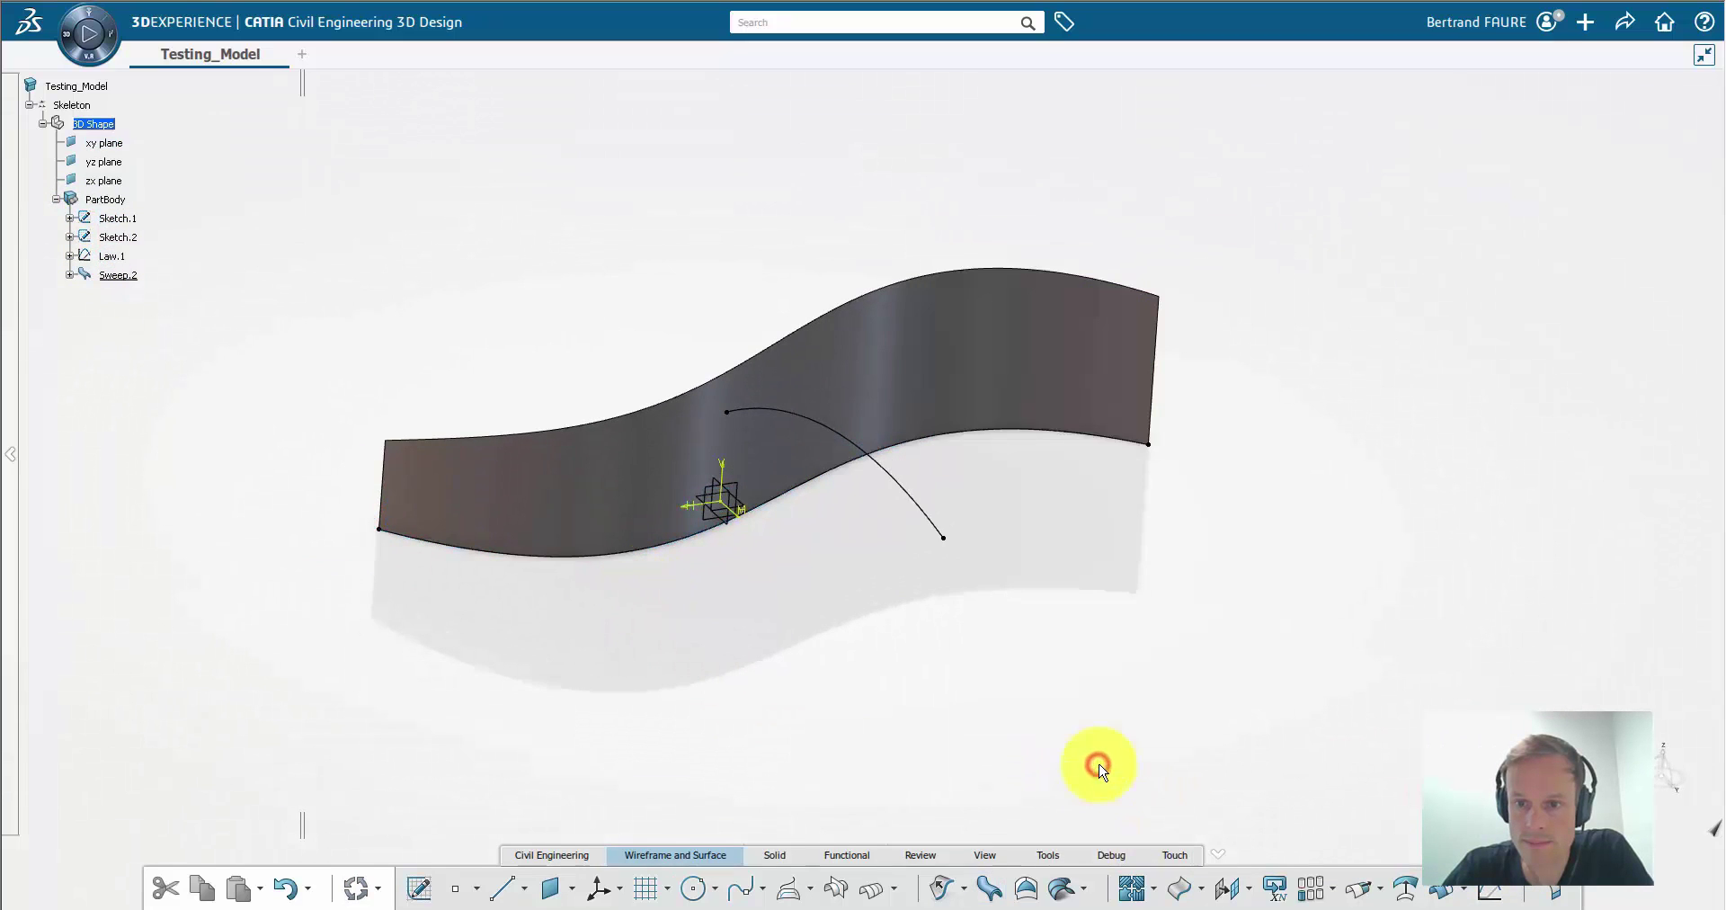
Step: Extract Sweep.2's top edge as a boundary curve limited by its two top corners
click(1179, 888)
click(980, 352)
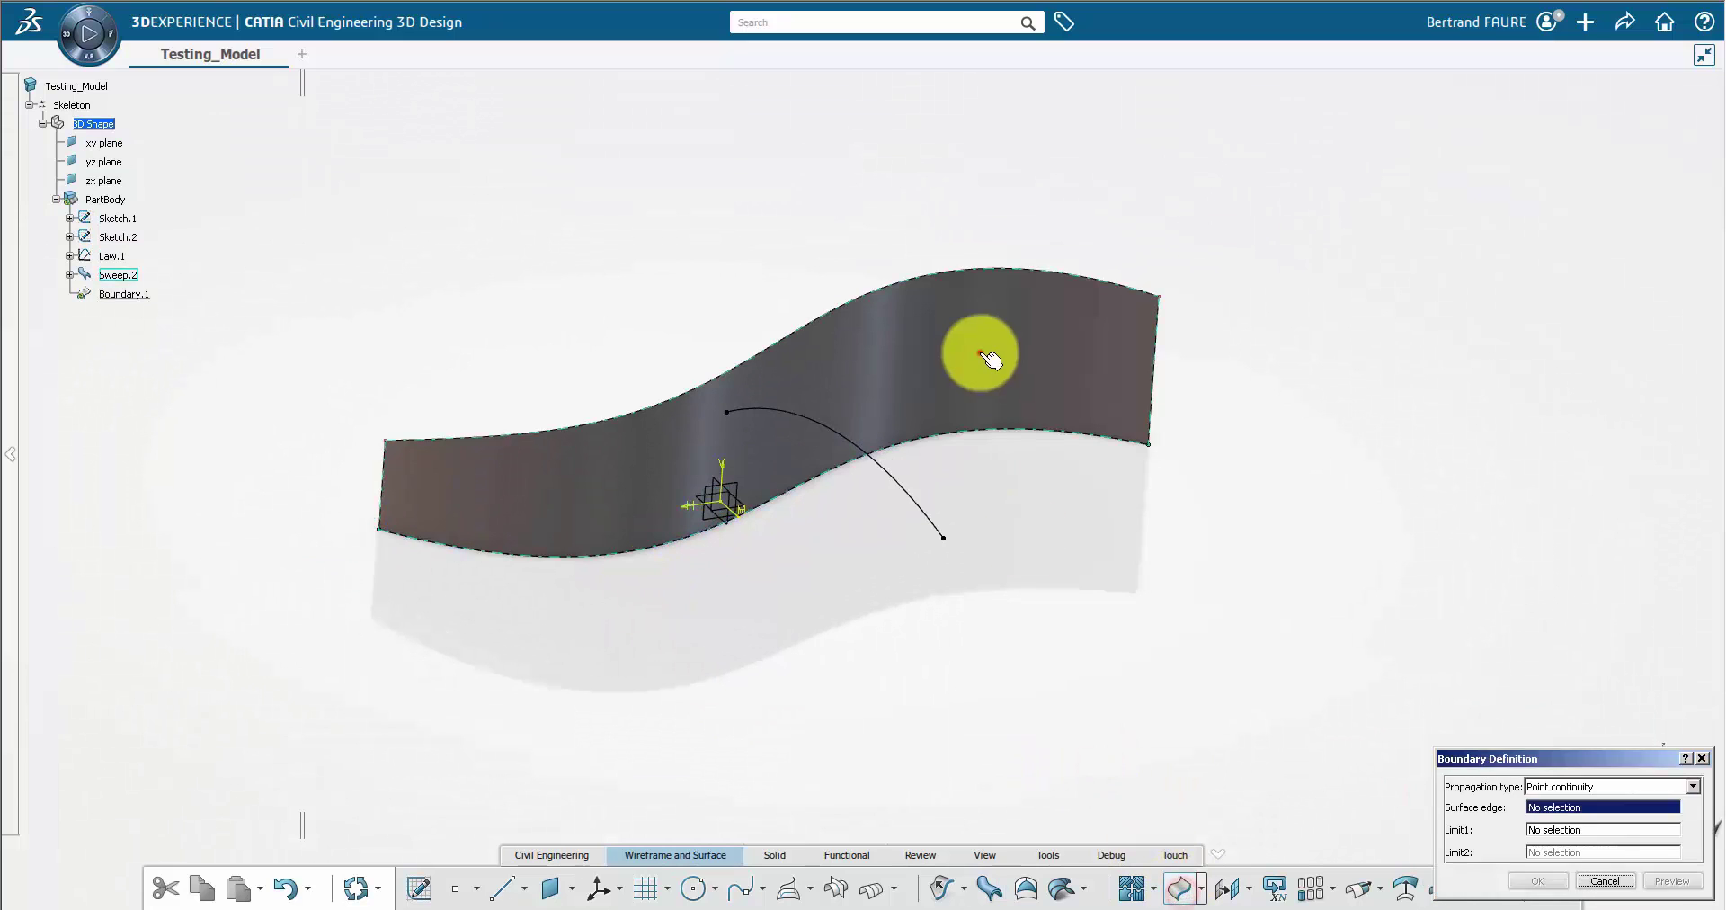
click(1160, 295)
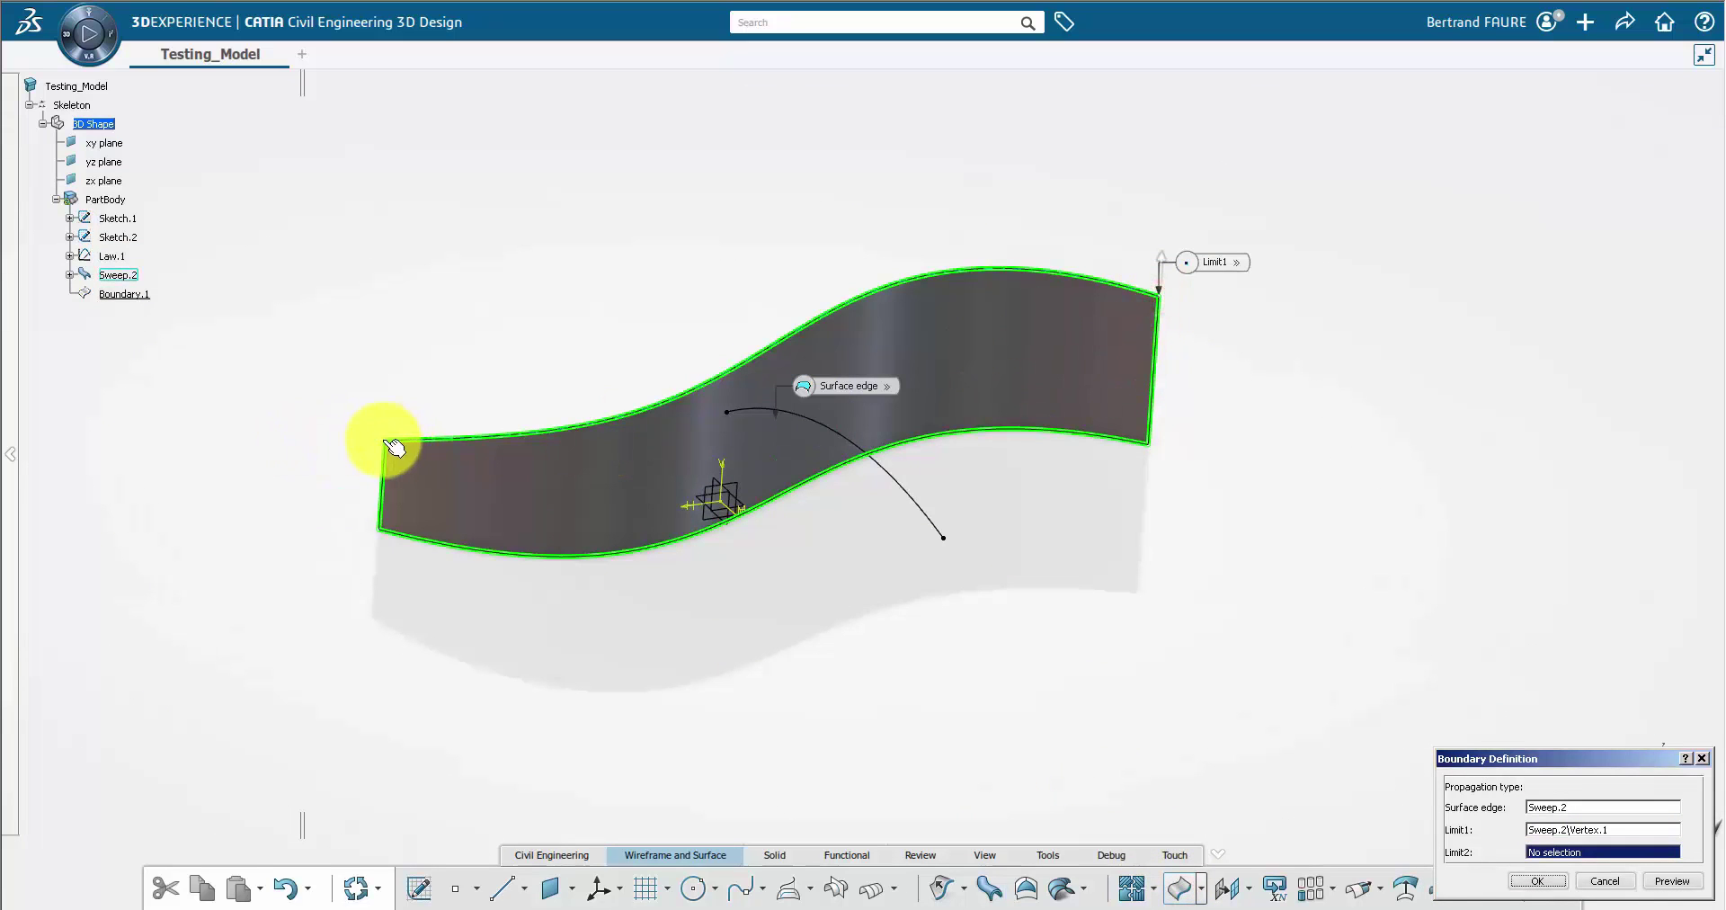
middle_drag(385, 445, 713, 424)
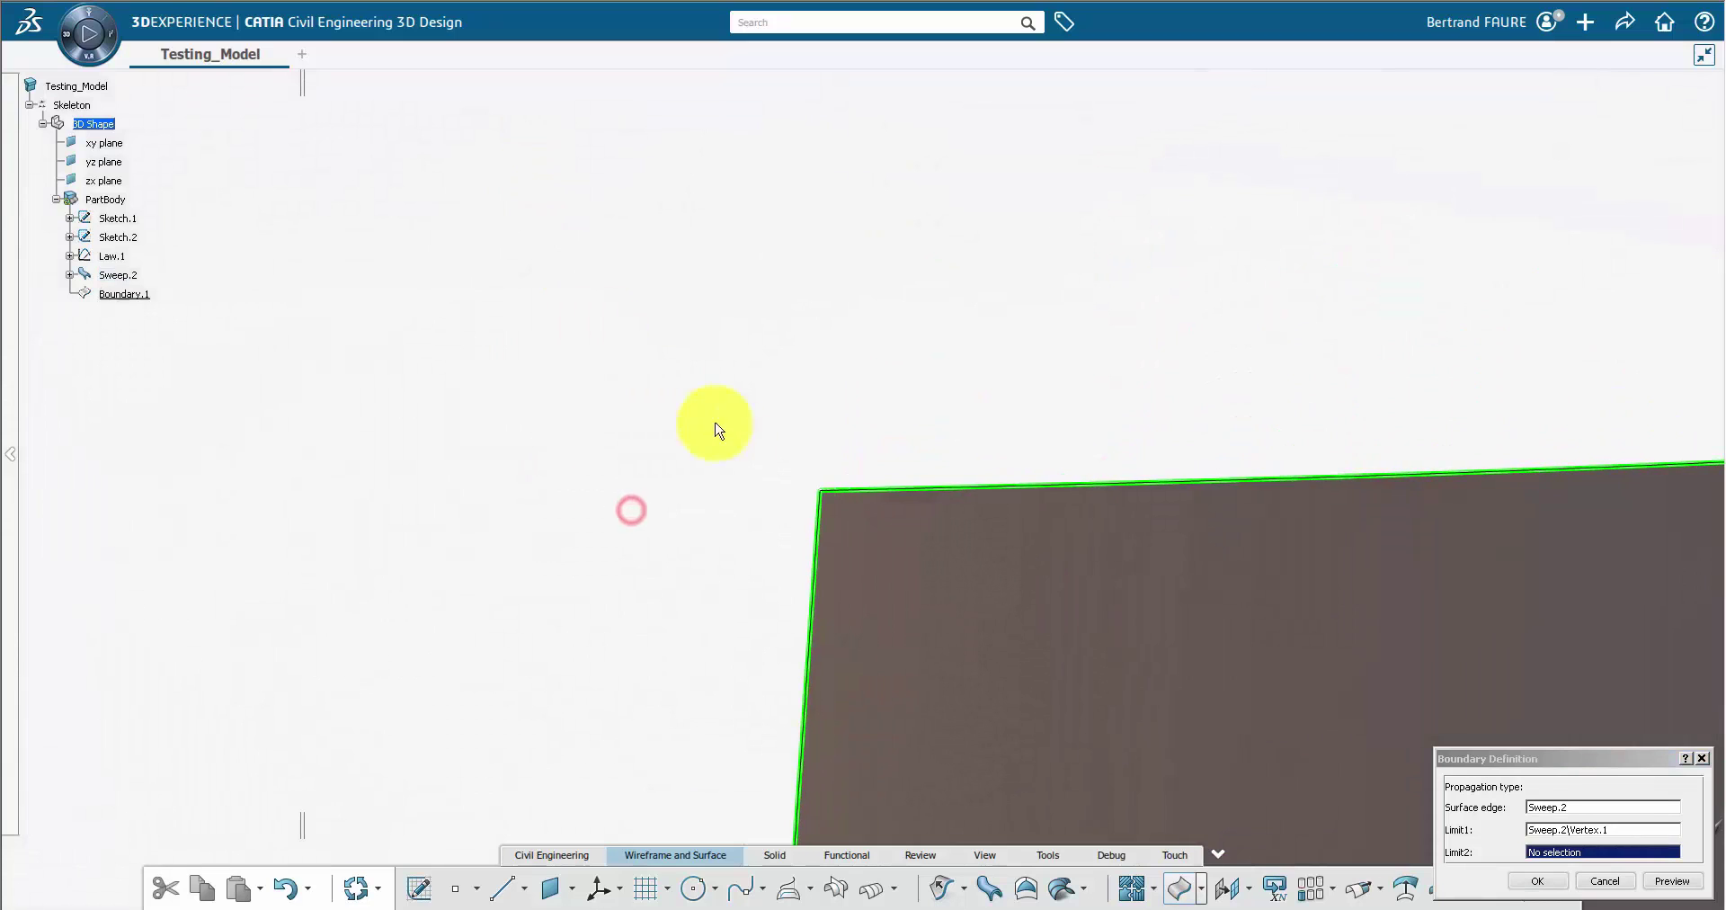
click(825, 496)
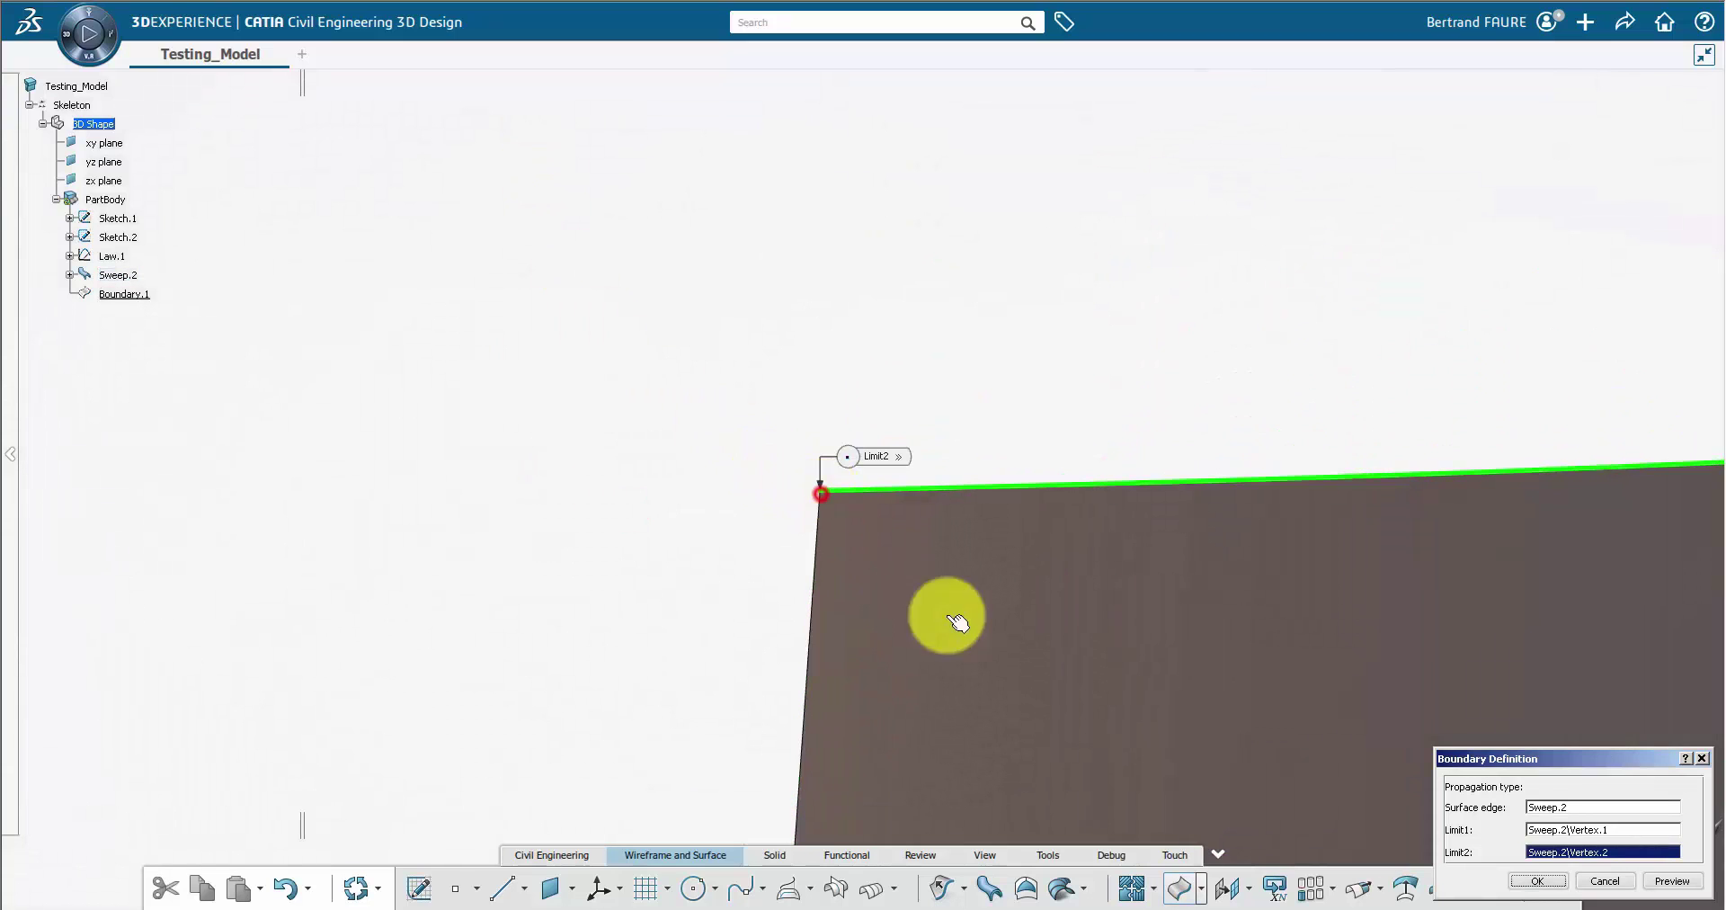
click(1528, 881)
middle_drag(779, 339, 773, 719)
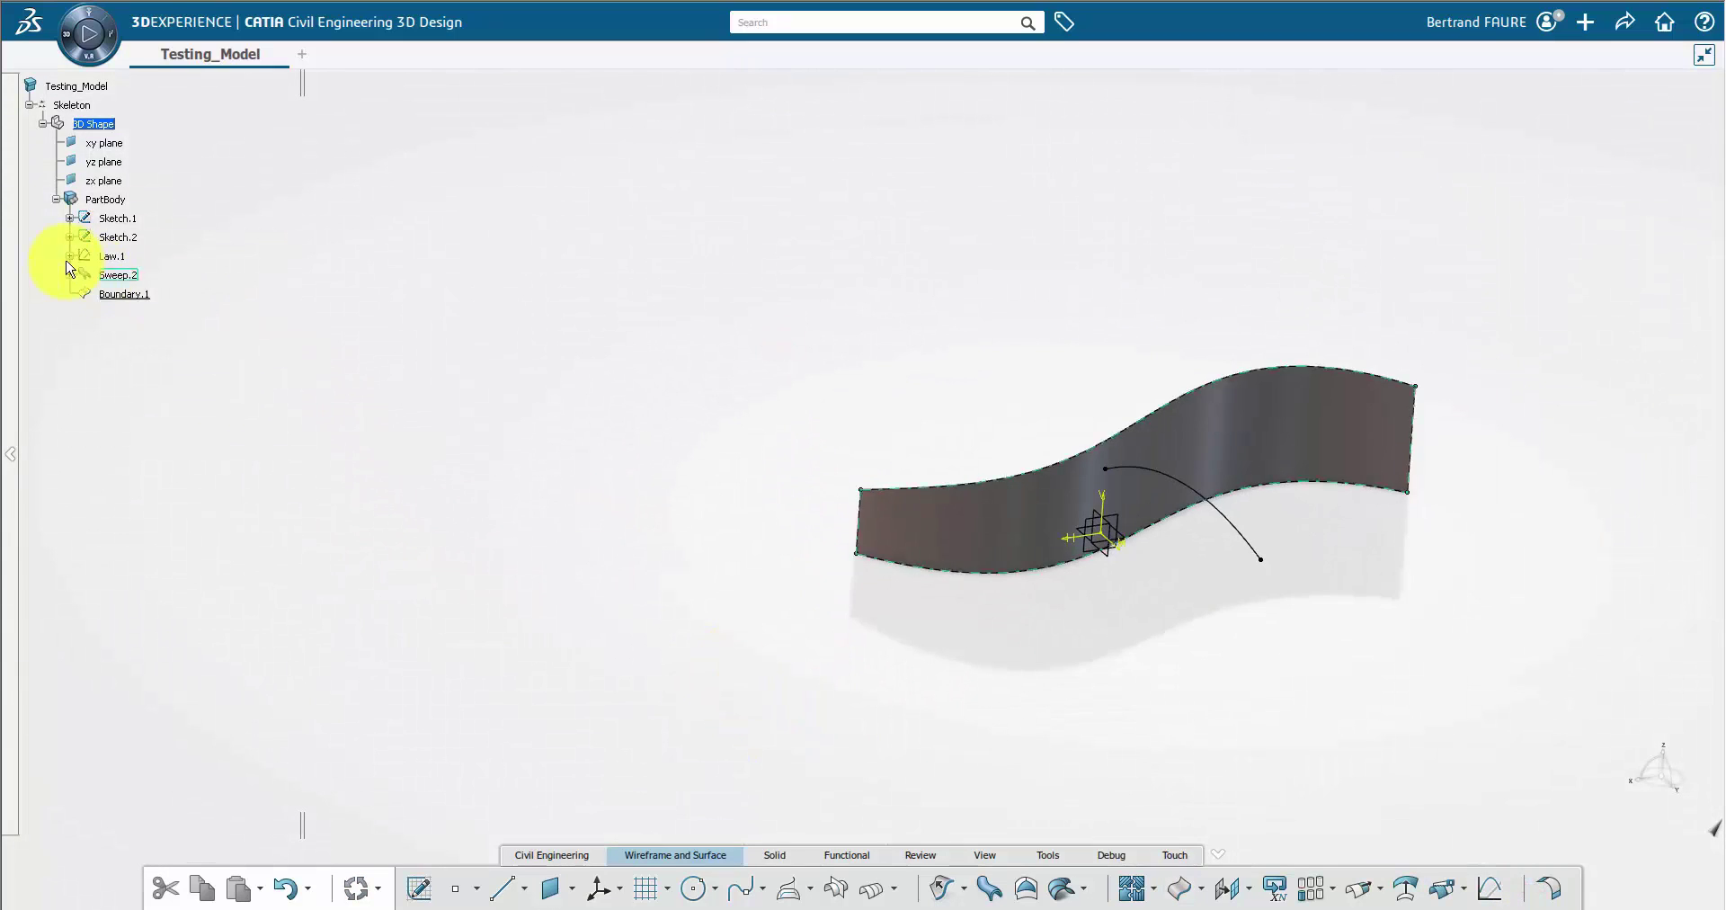
Step: Hide Sweep.2 and rename Boundary.1 to Up
click(117, 236)
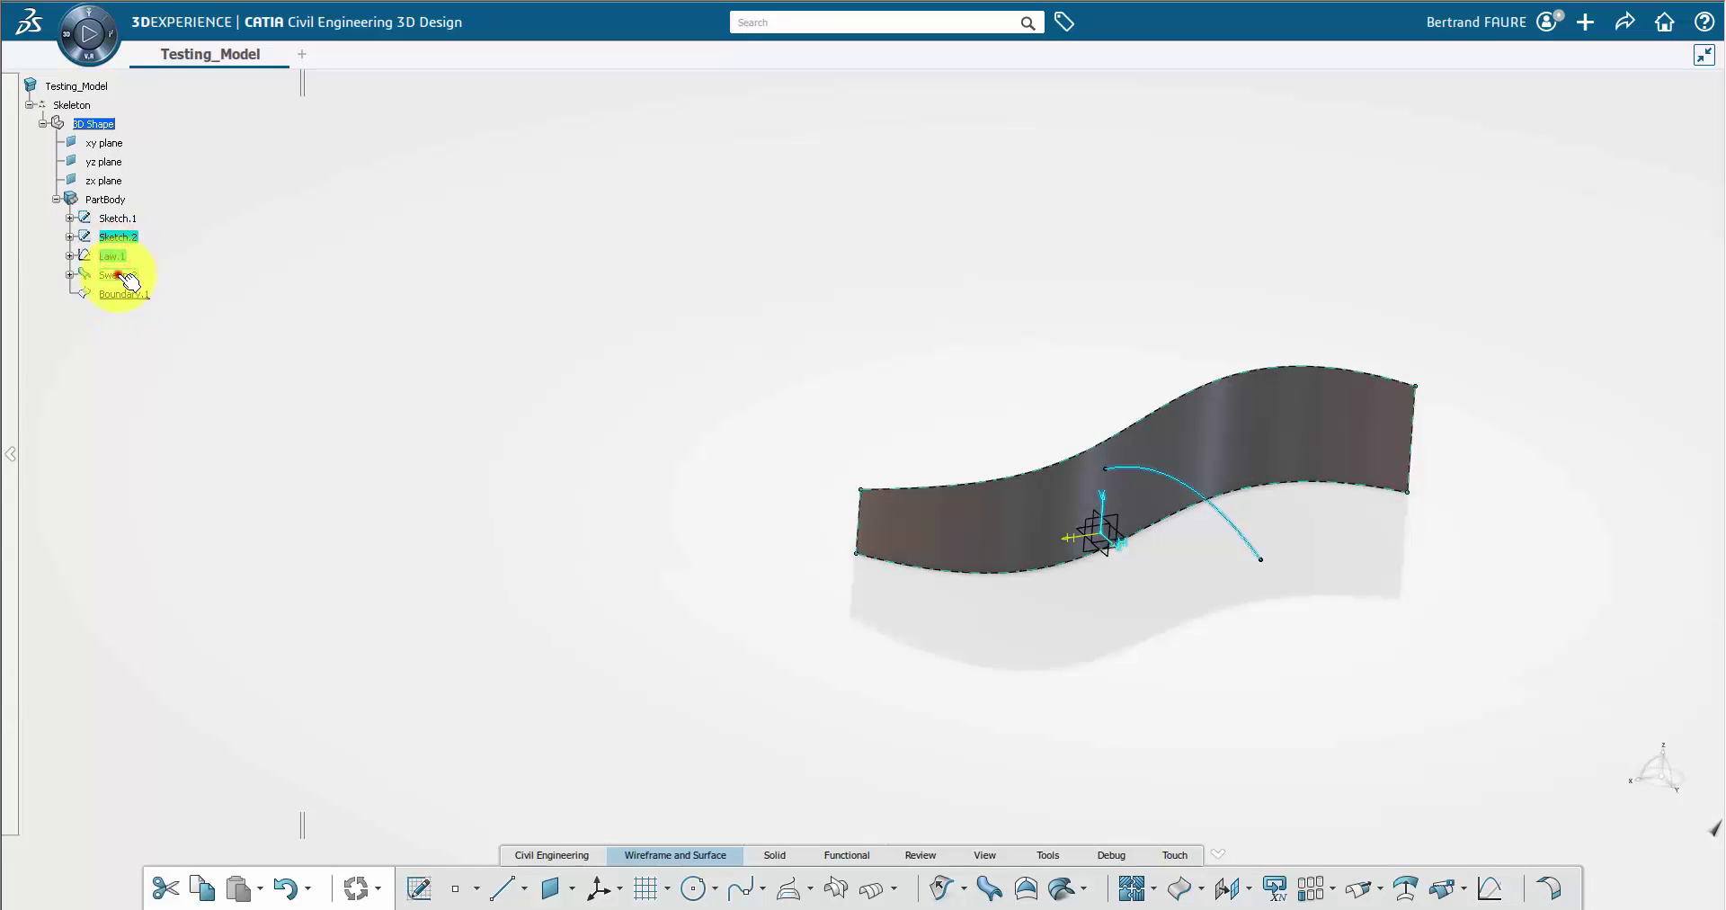
right_click(118, 274)
click(148, 323)
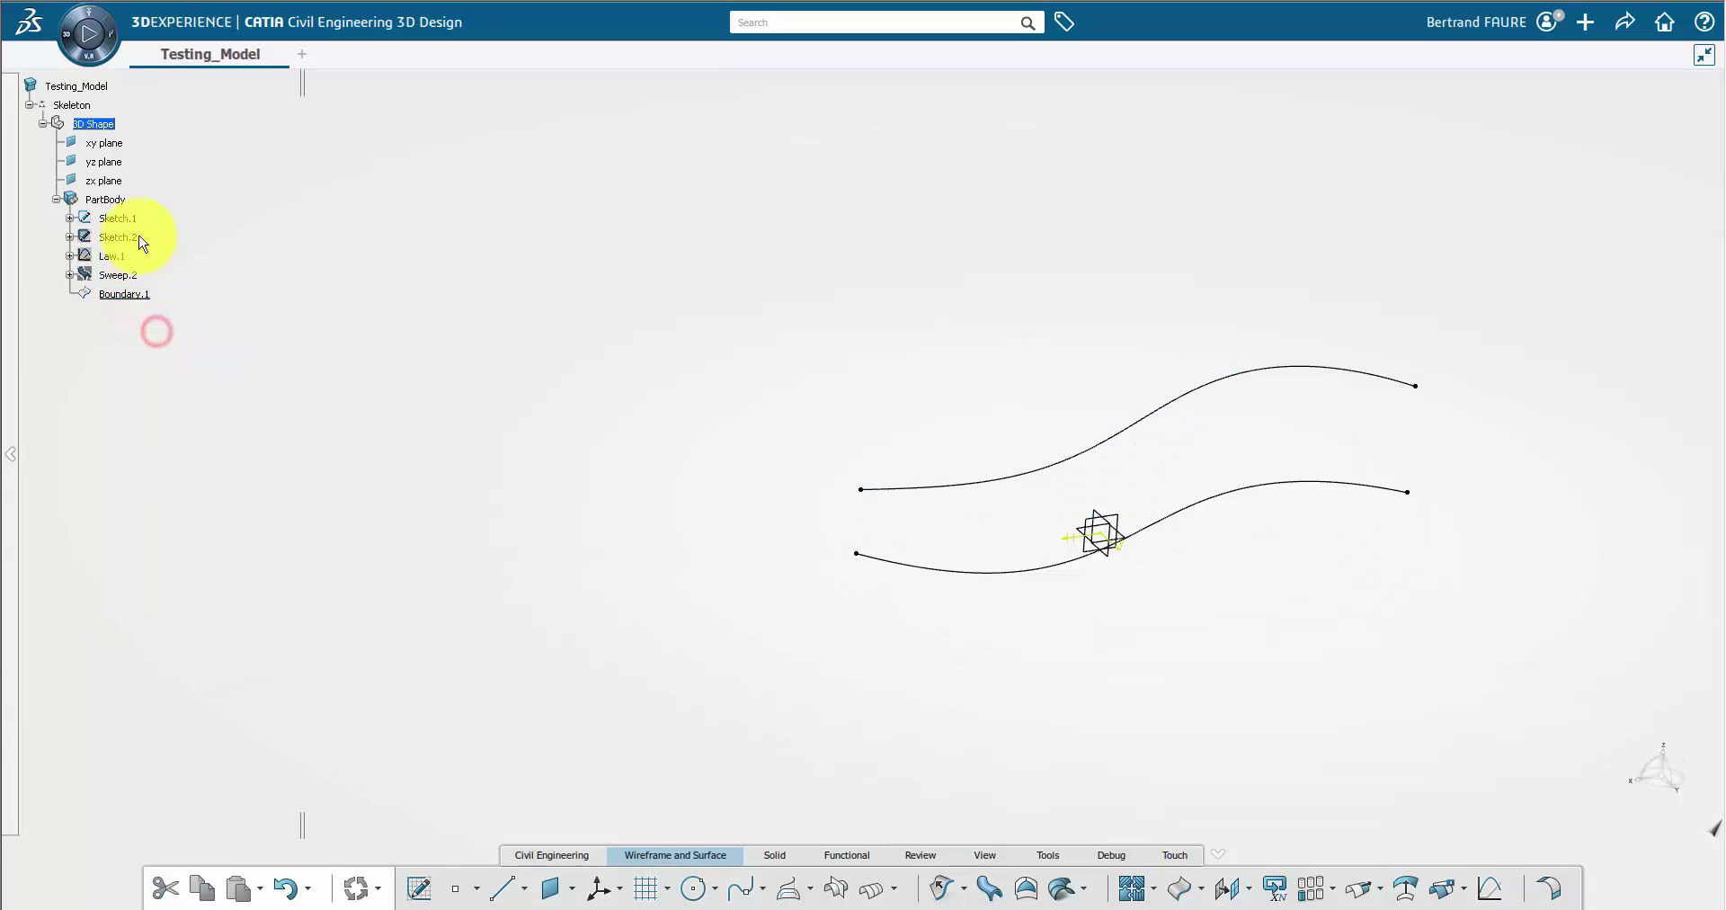
right_click(136, 294)
click(176, 363)
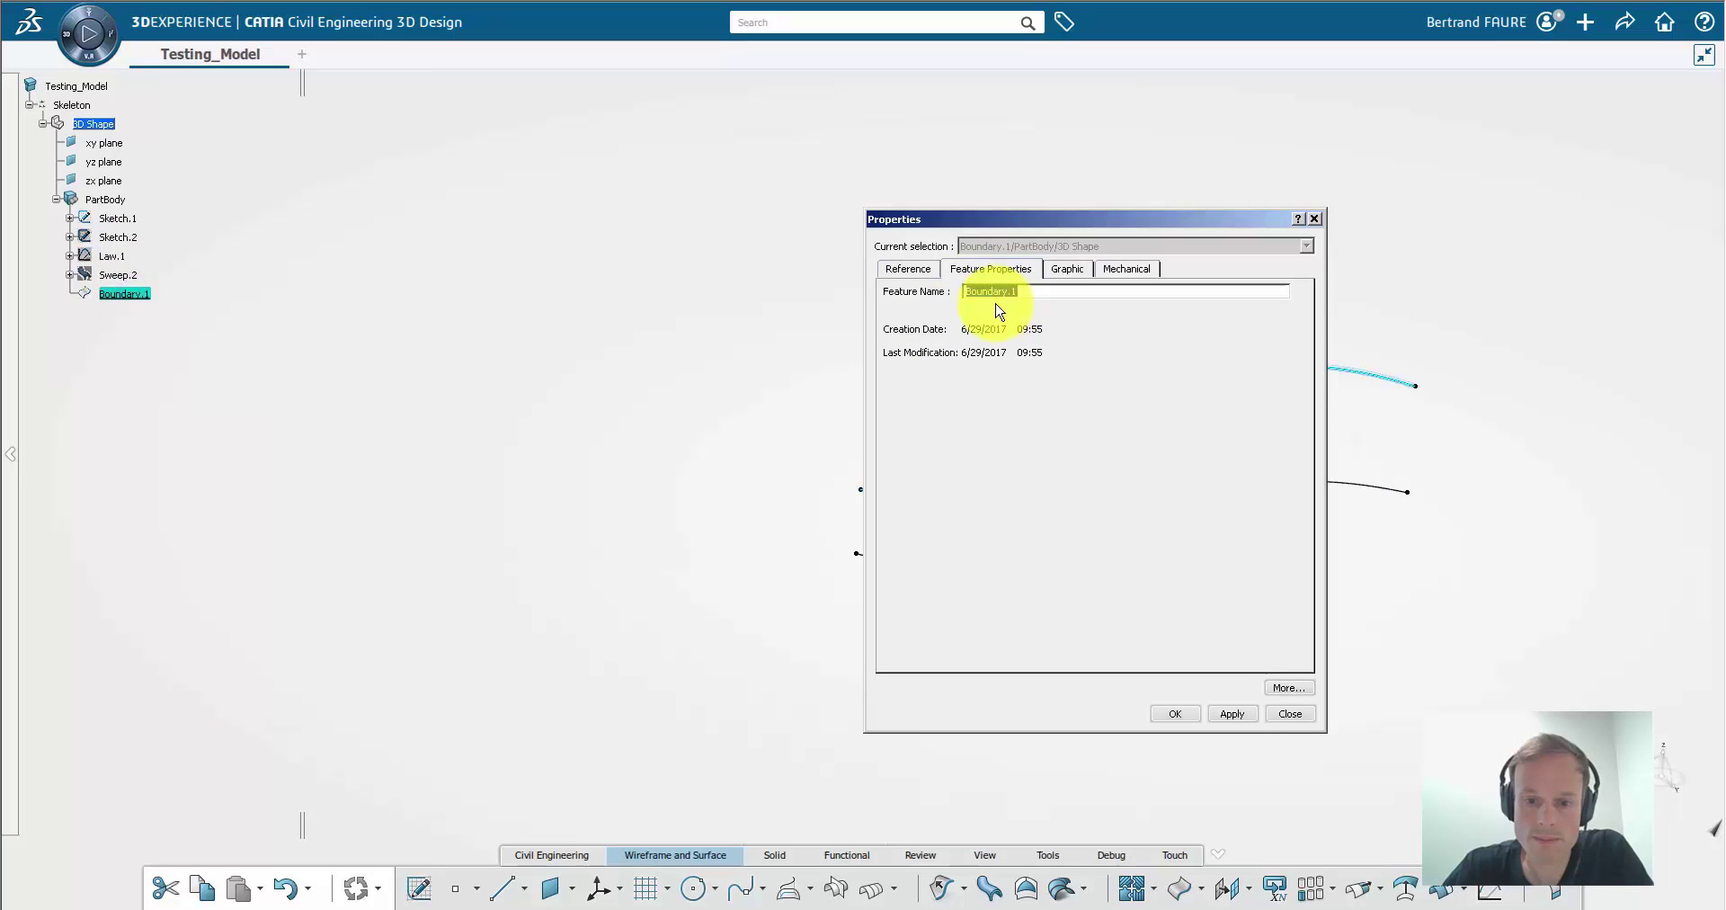
text(Up)
key(Return)
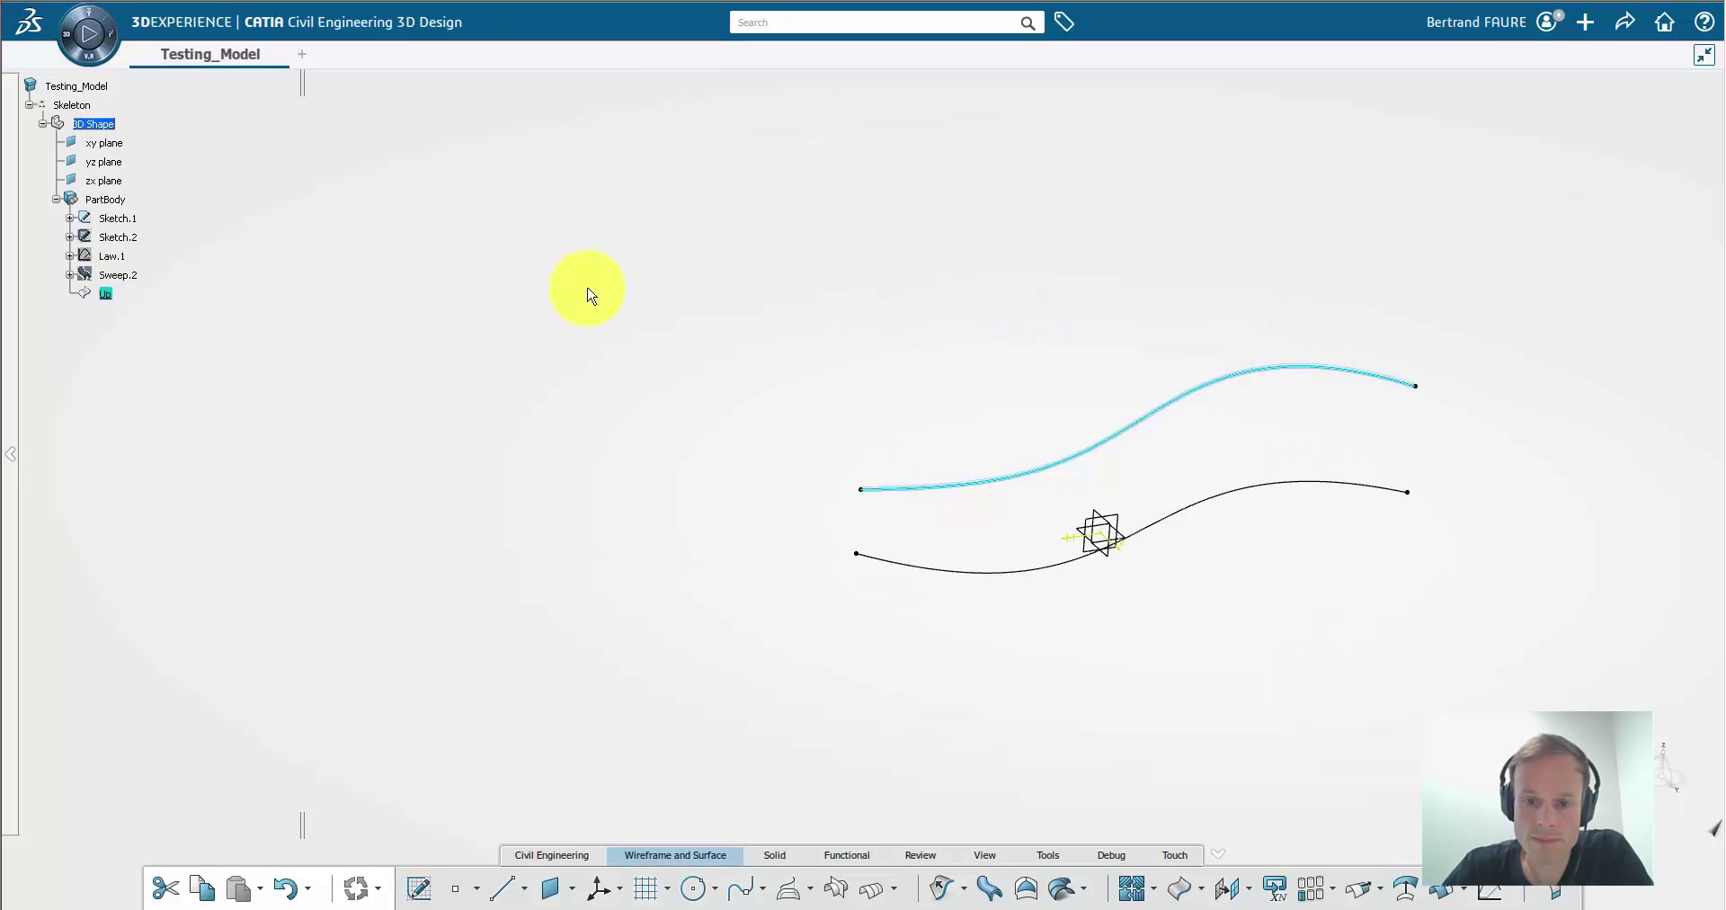
Step: Join the lower curve Sketch.1 into a new Join.1 feature
click(221, 256)
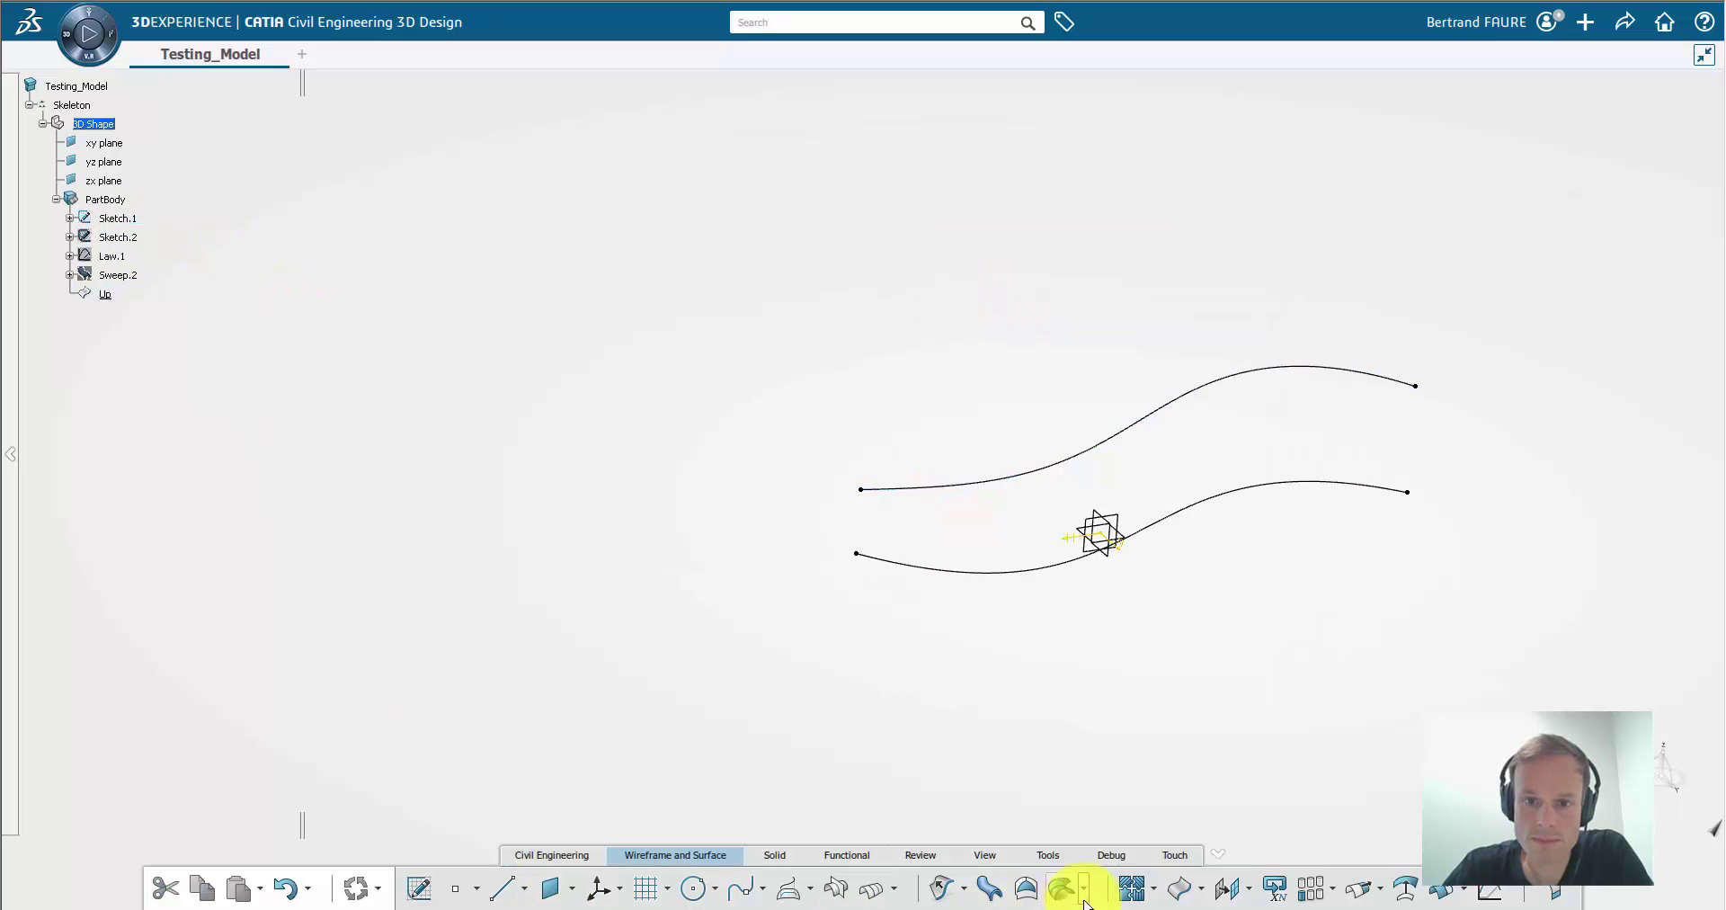
click(1132, 888)
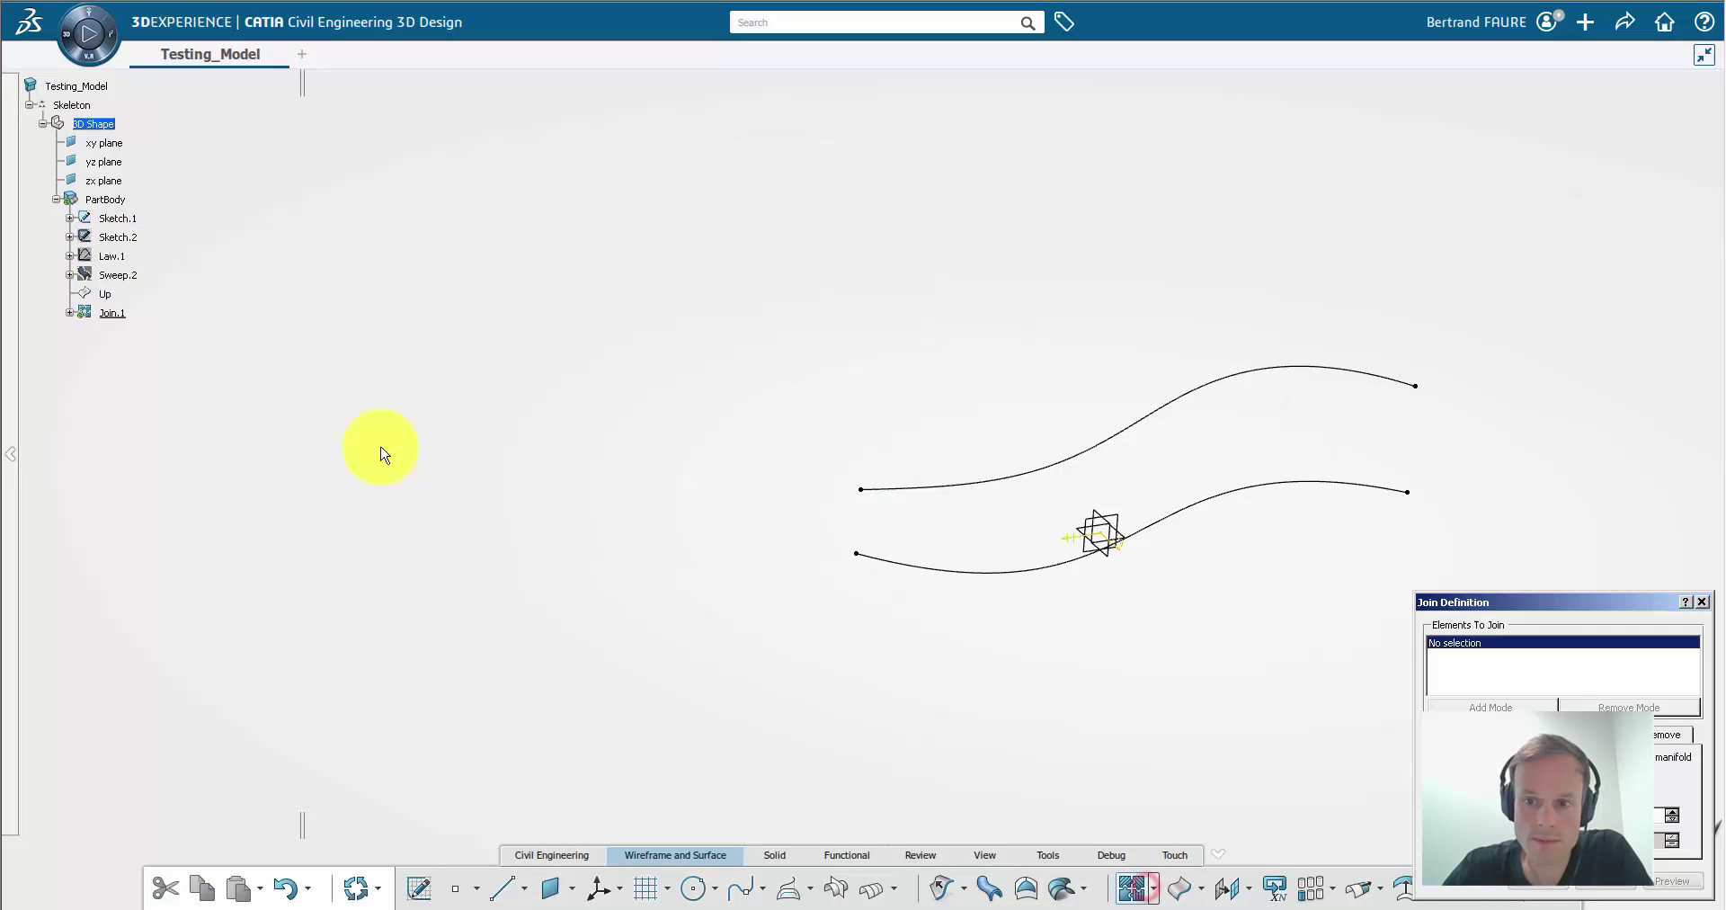
click(124, 219)
click(1536, 890)
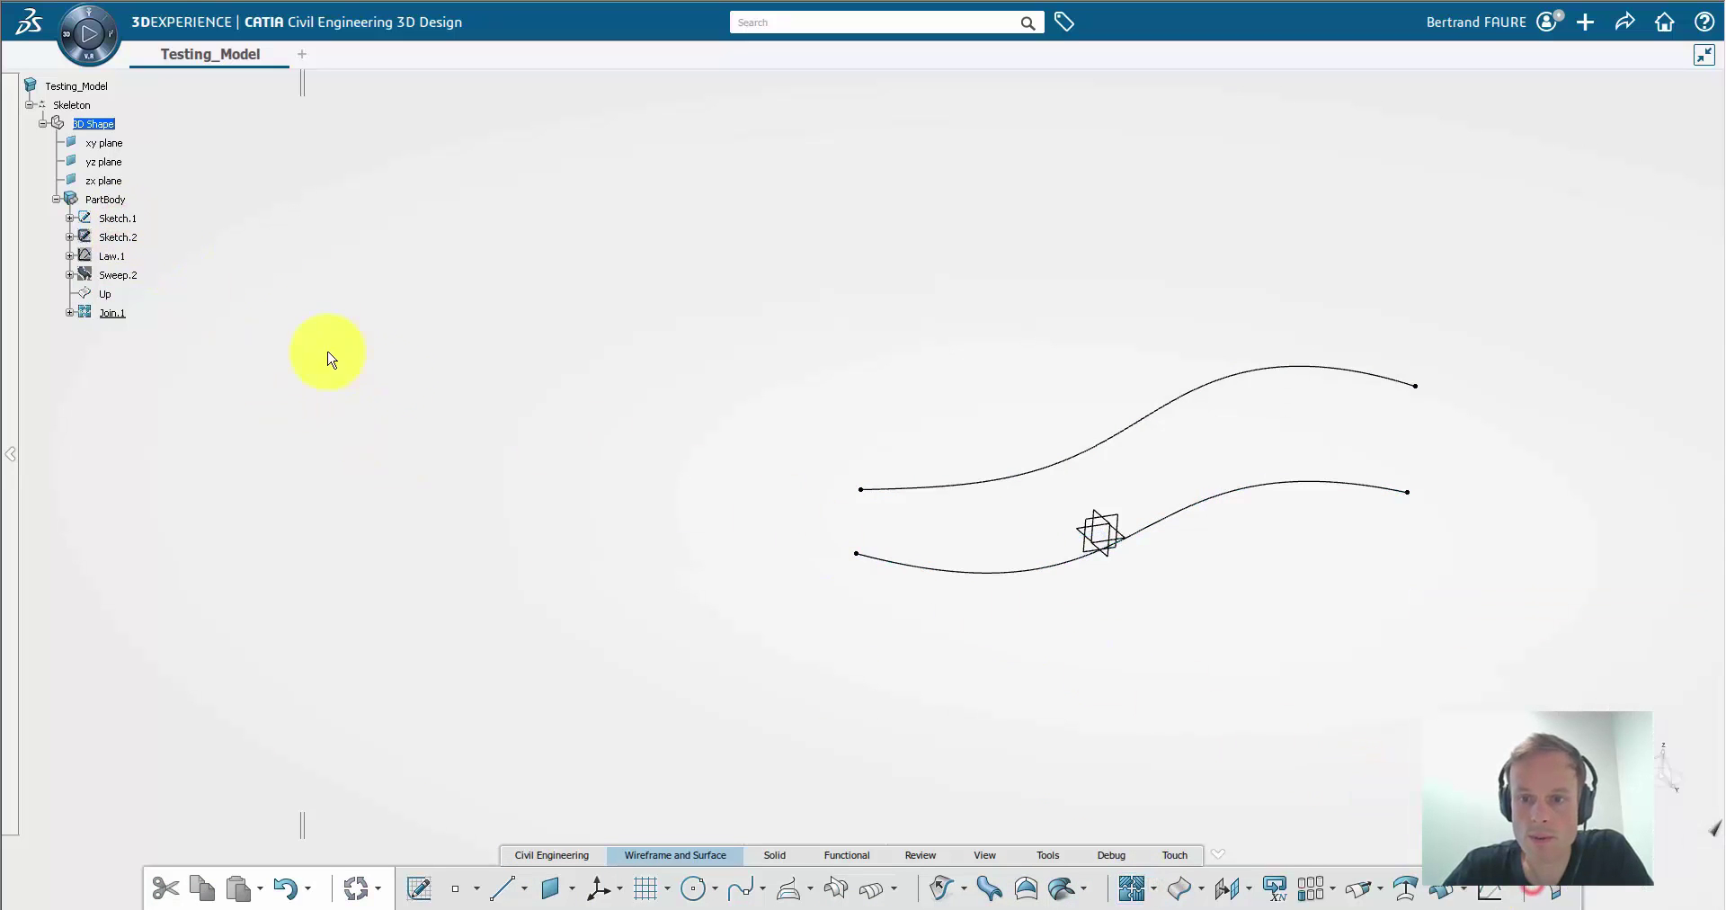
Step: Rename Join.1 to Low and bring up the Civil Engineering tools
right_click(112, 312)
click(169, 395)
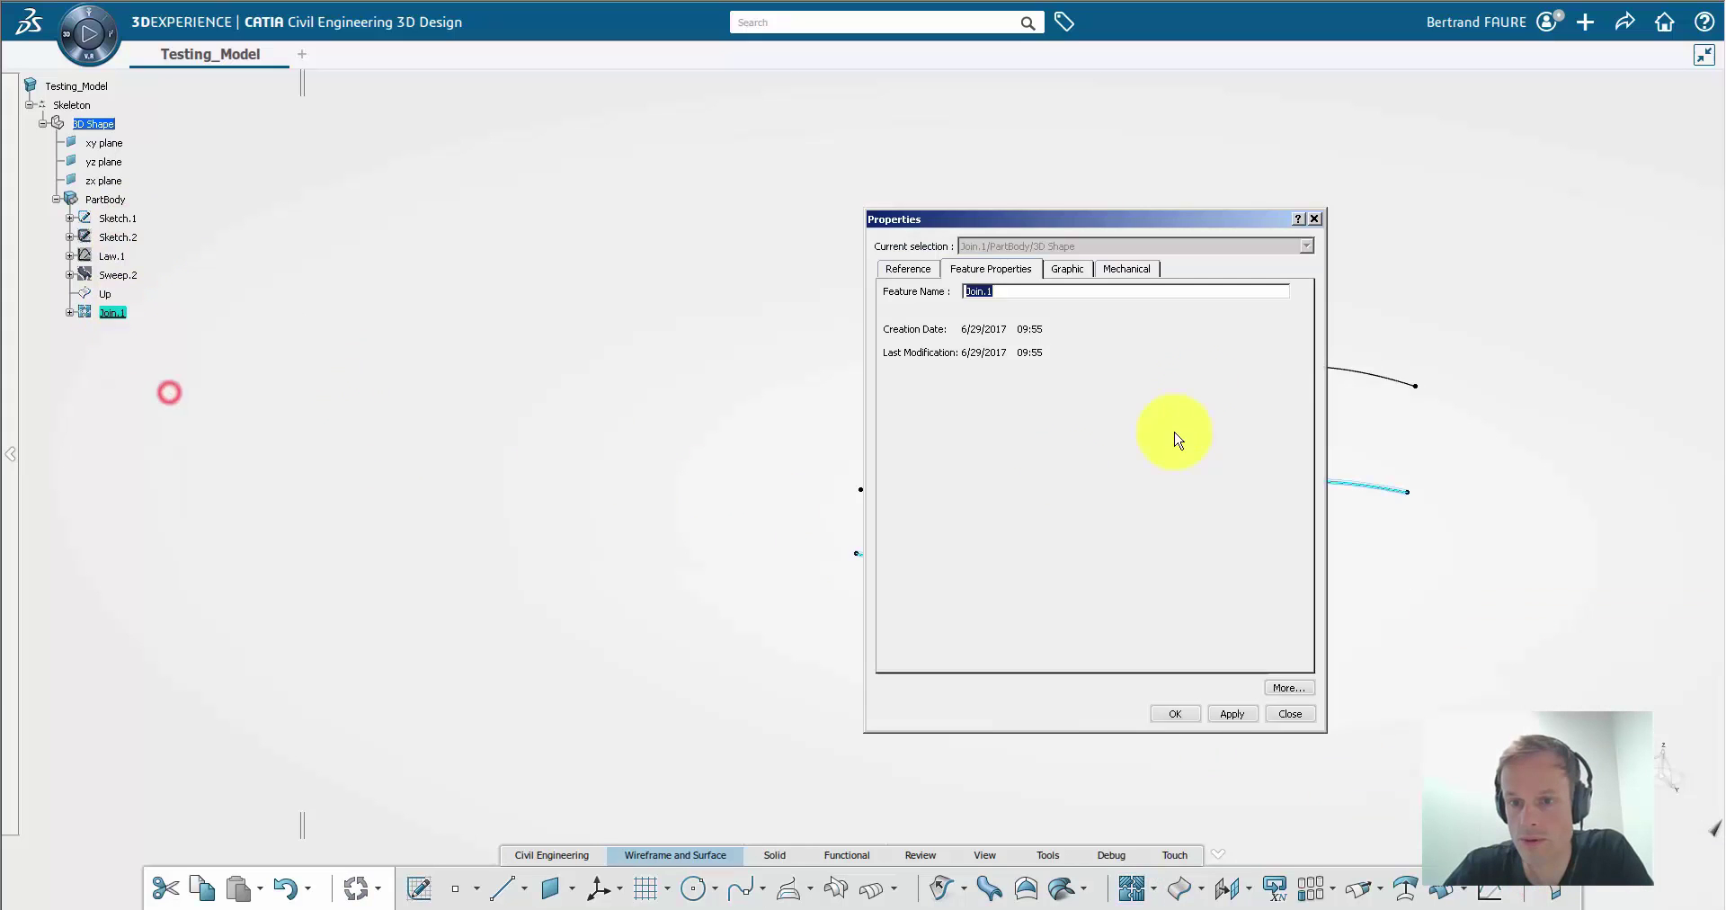
text(Low)
key(Return)
click(921, 308)
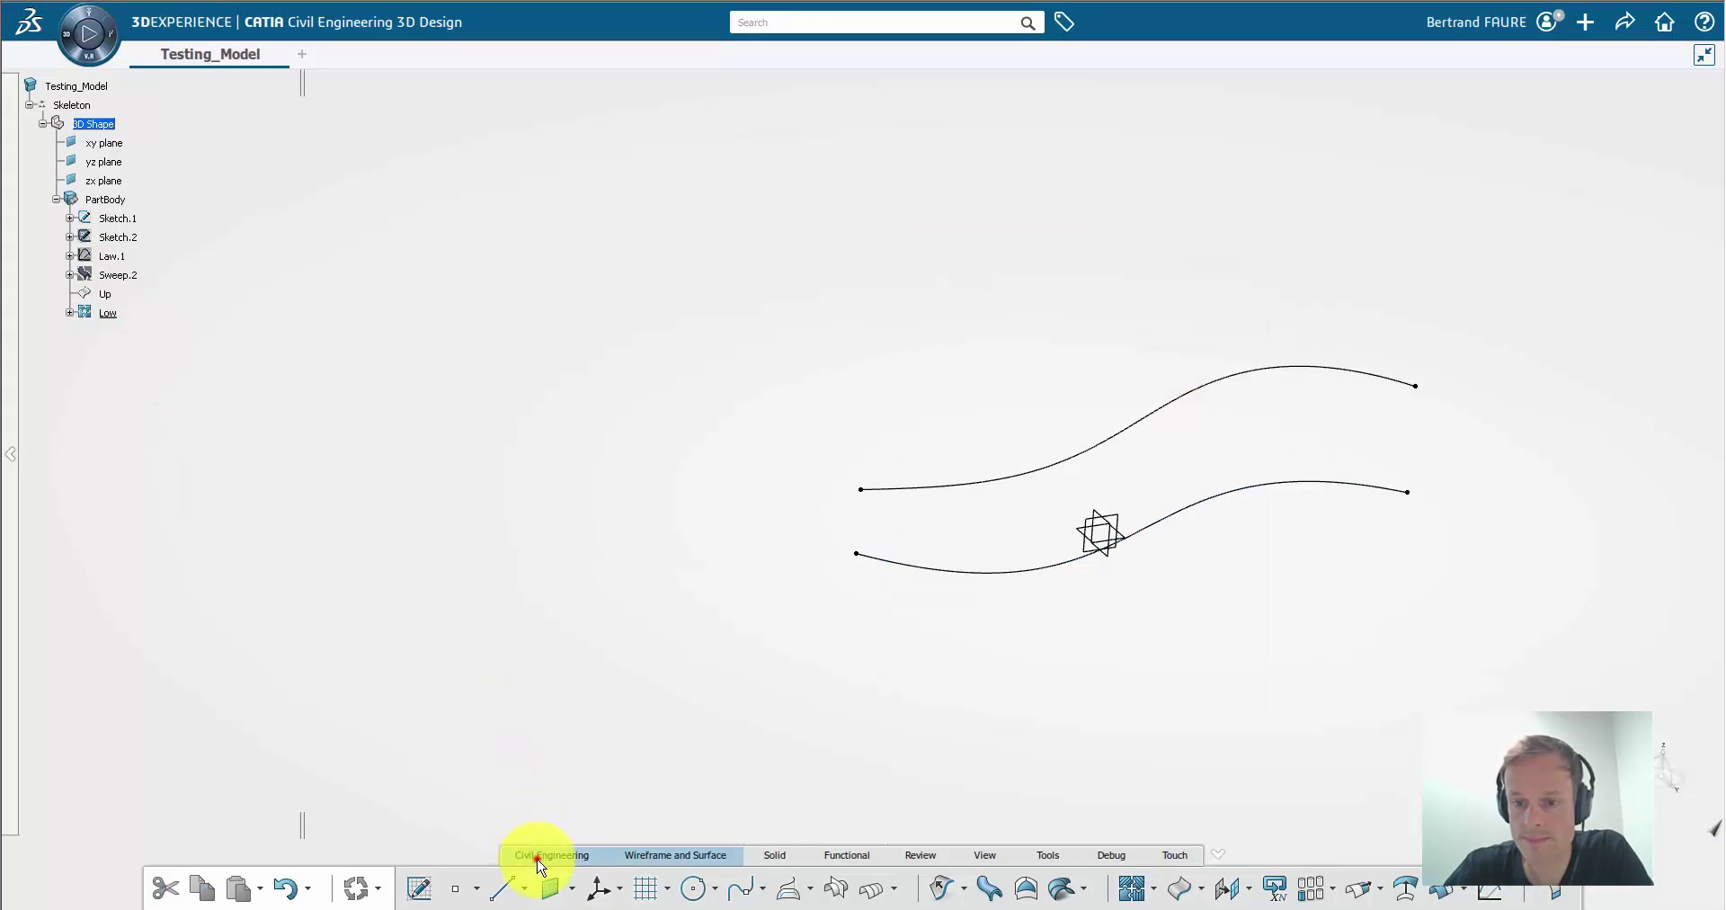
click(538, 860)
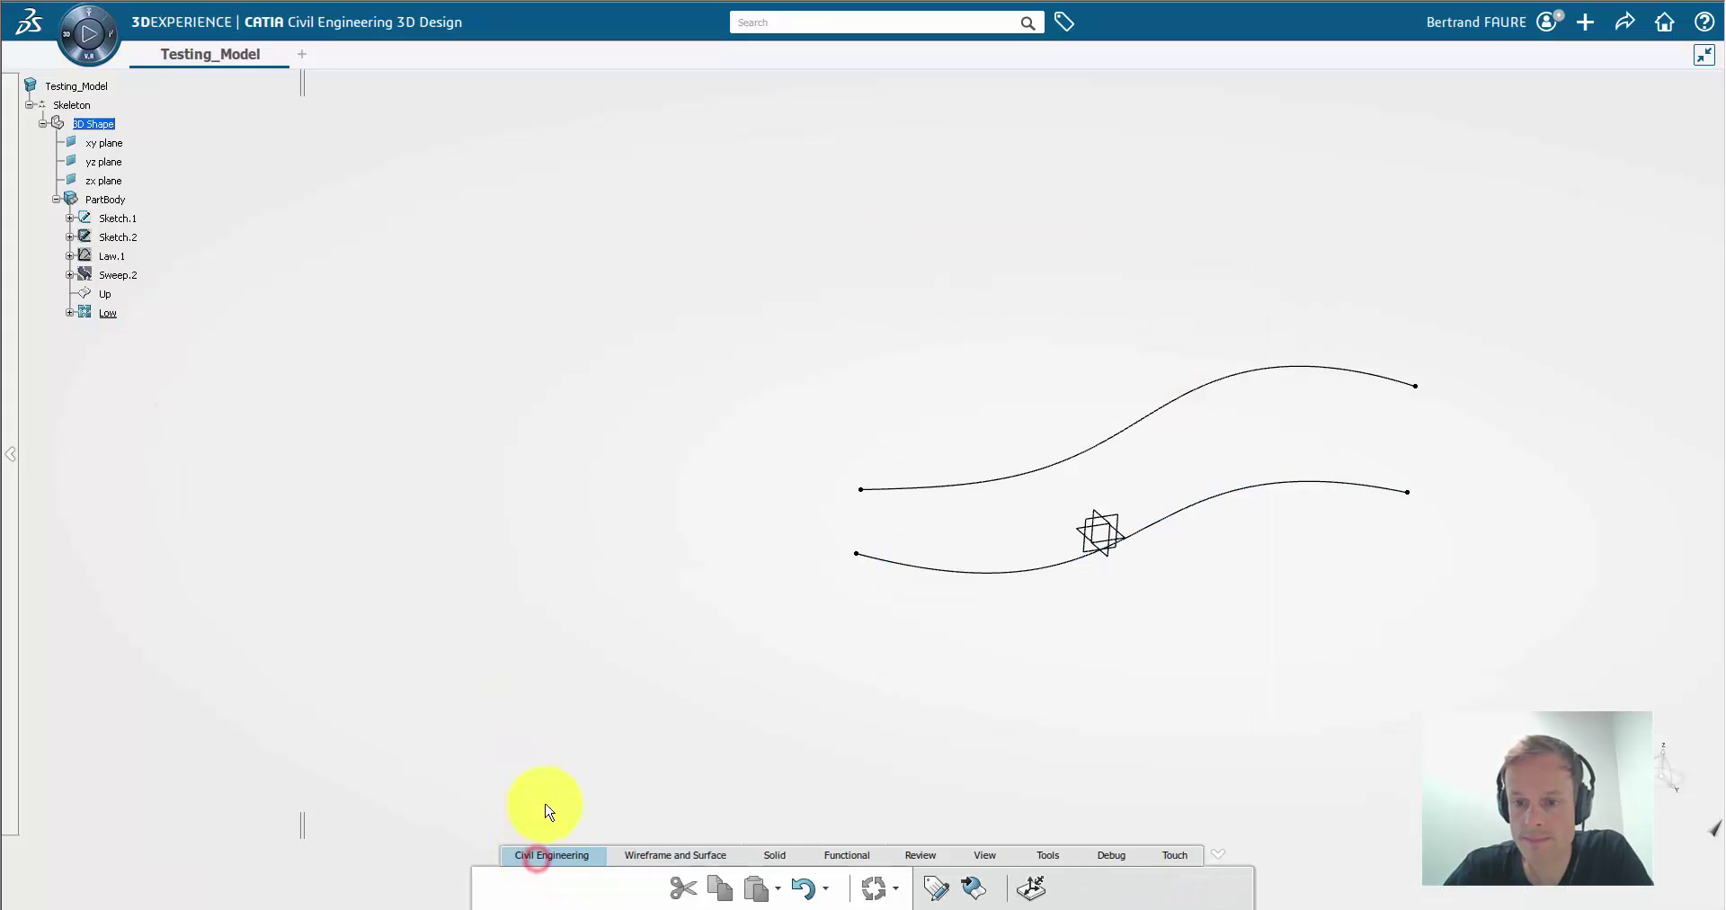
Step: Start a component capture and set its type to Pier, filtered from the AEC types
click(1034, 890)
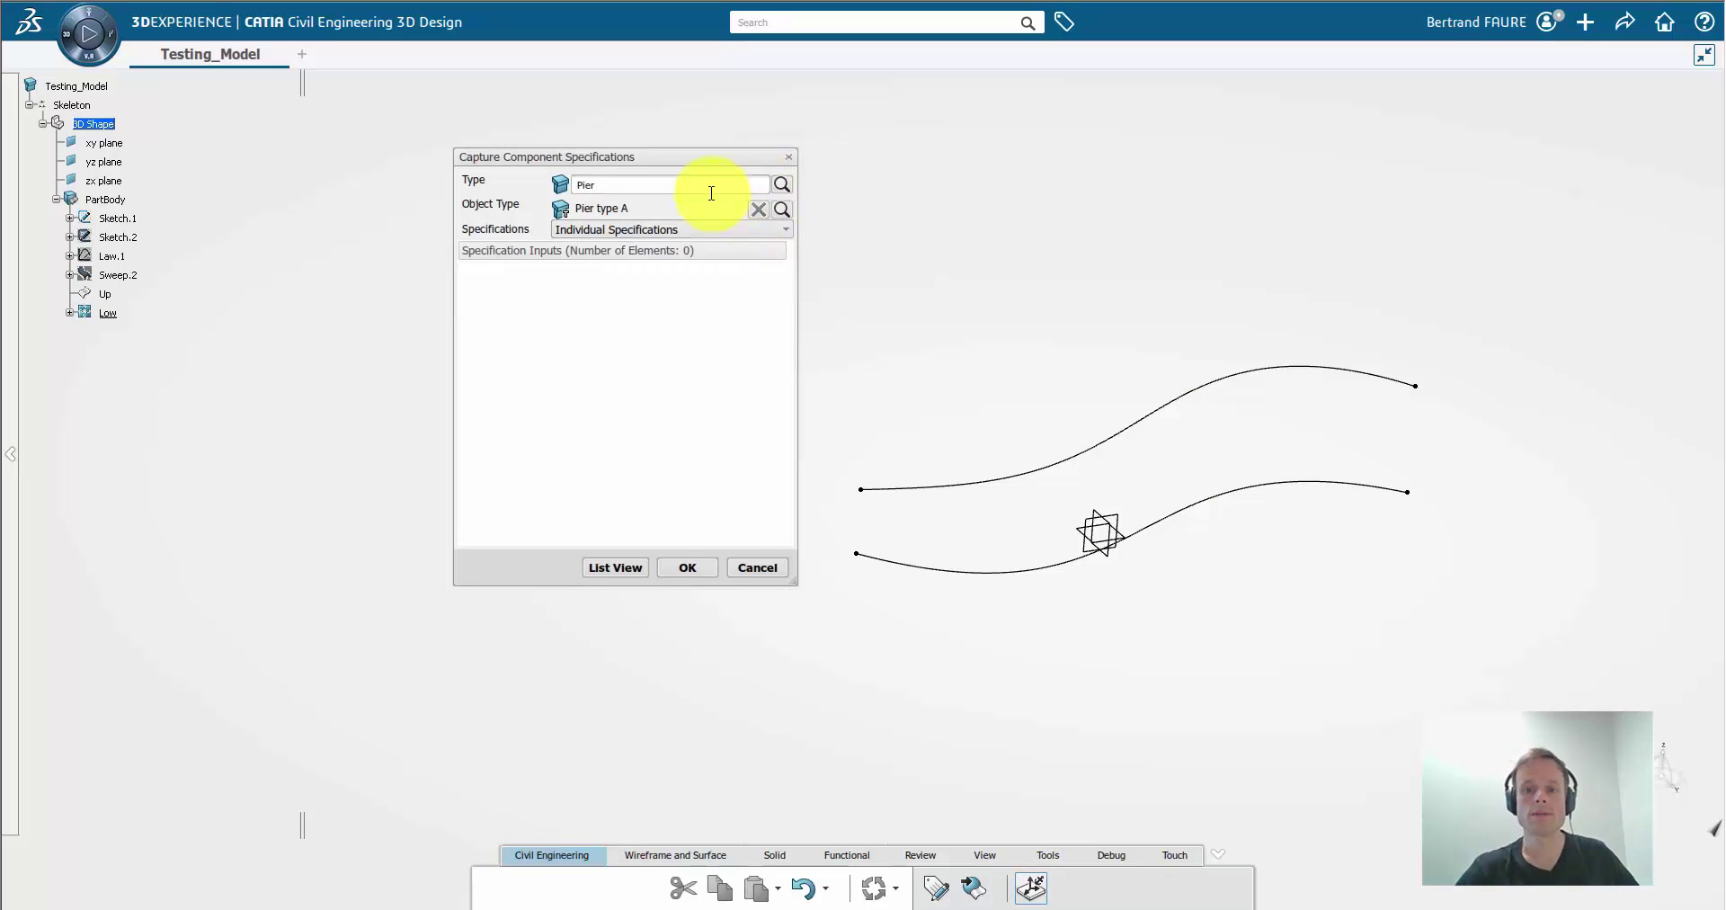
click(679, 188)
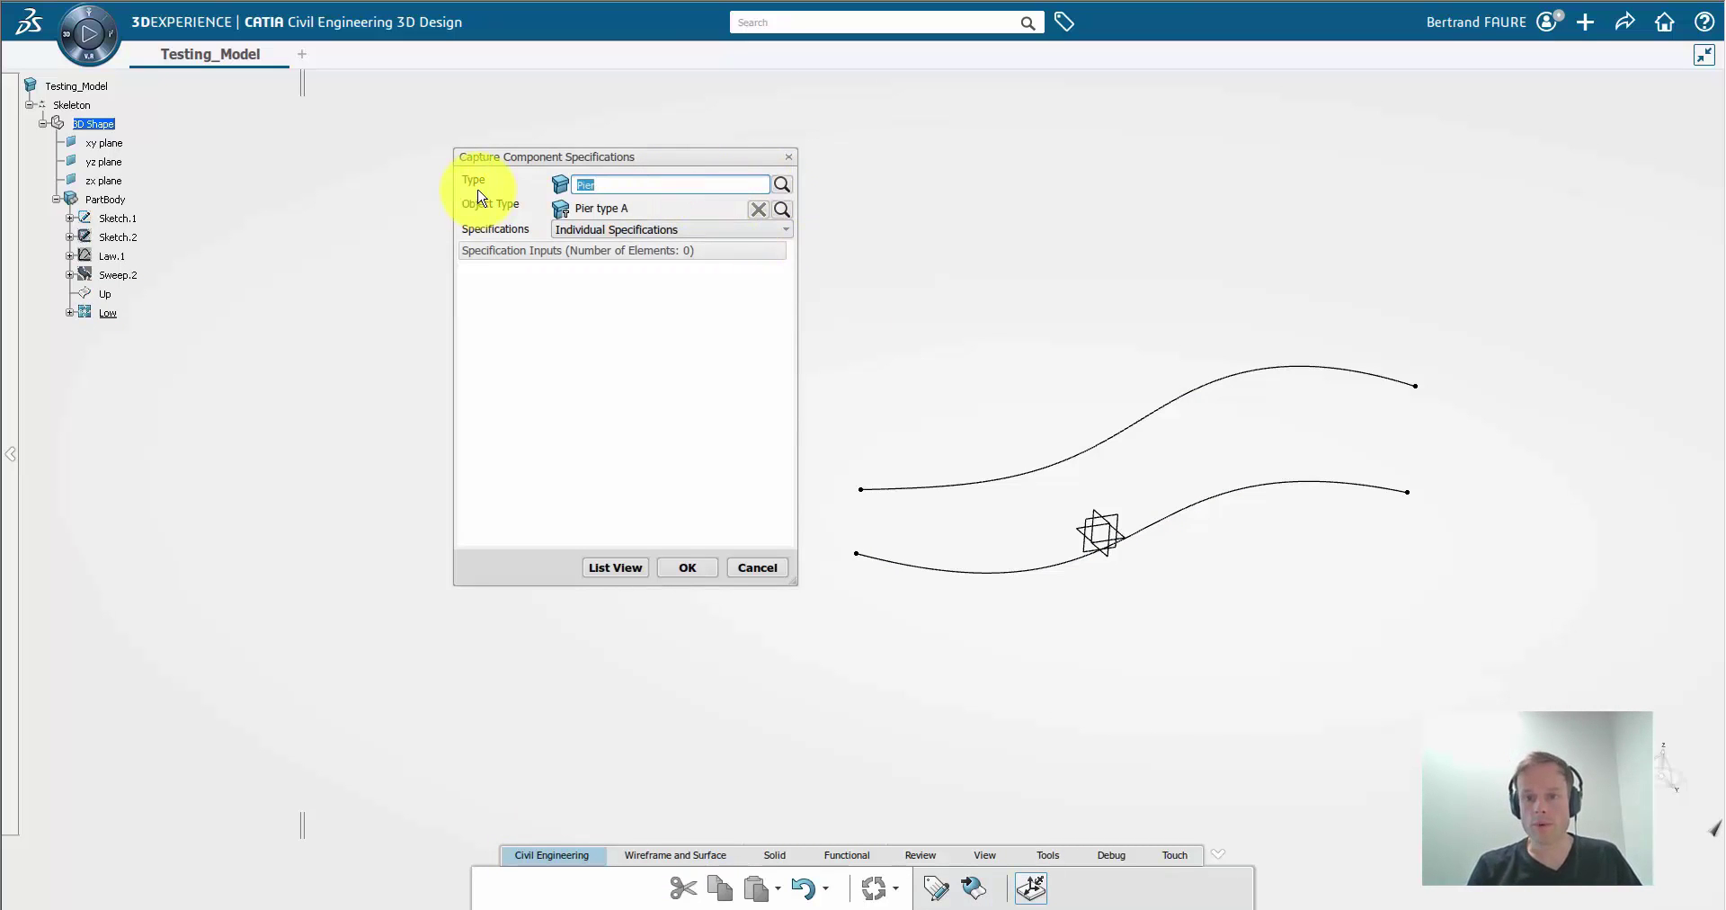
click(782, 185)
click(921, 212)
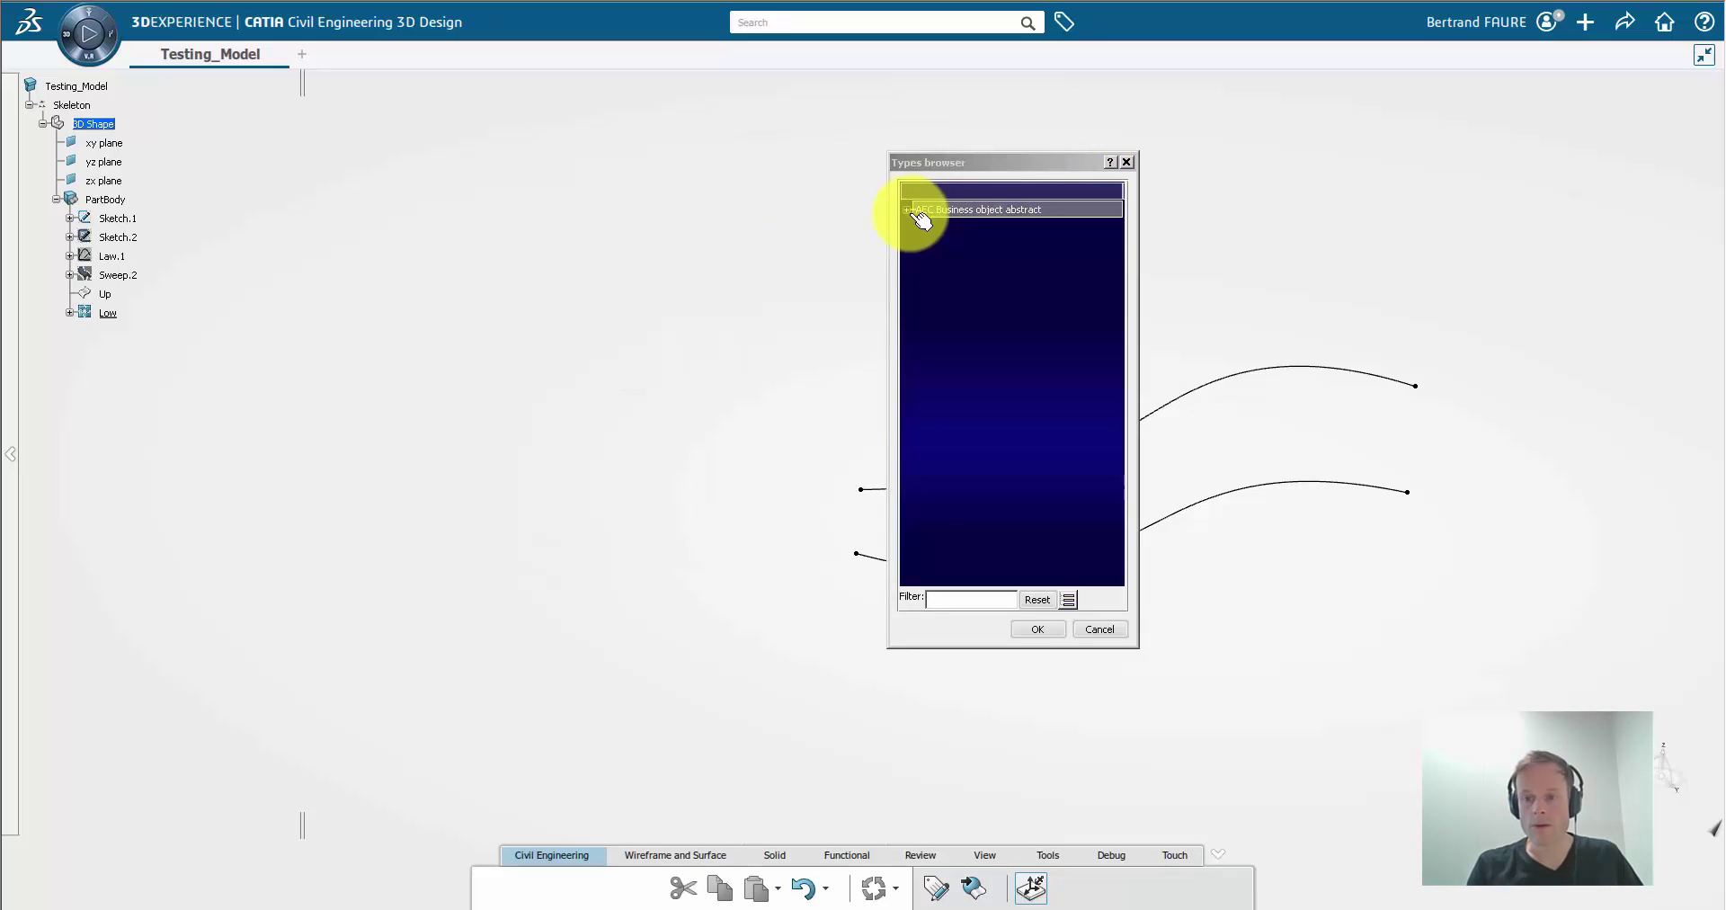
click(958, 599)
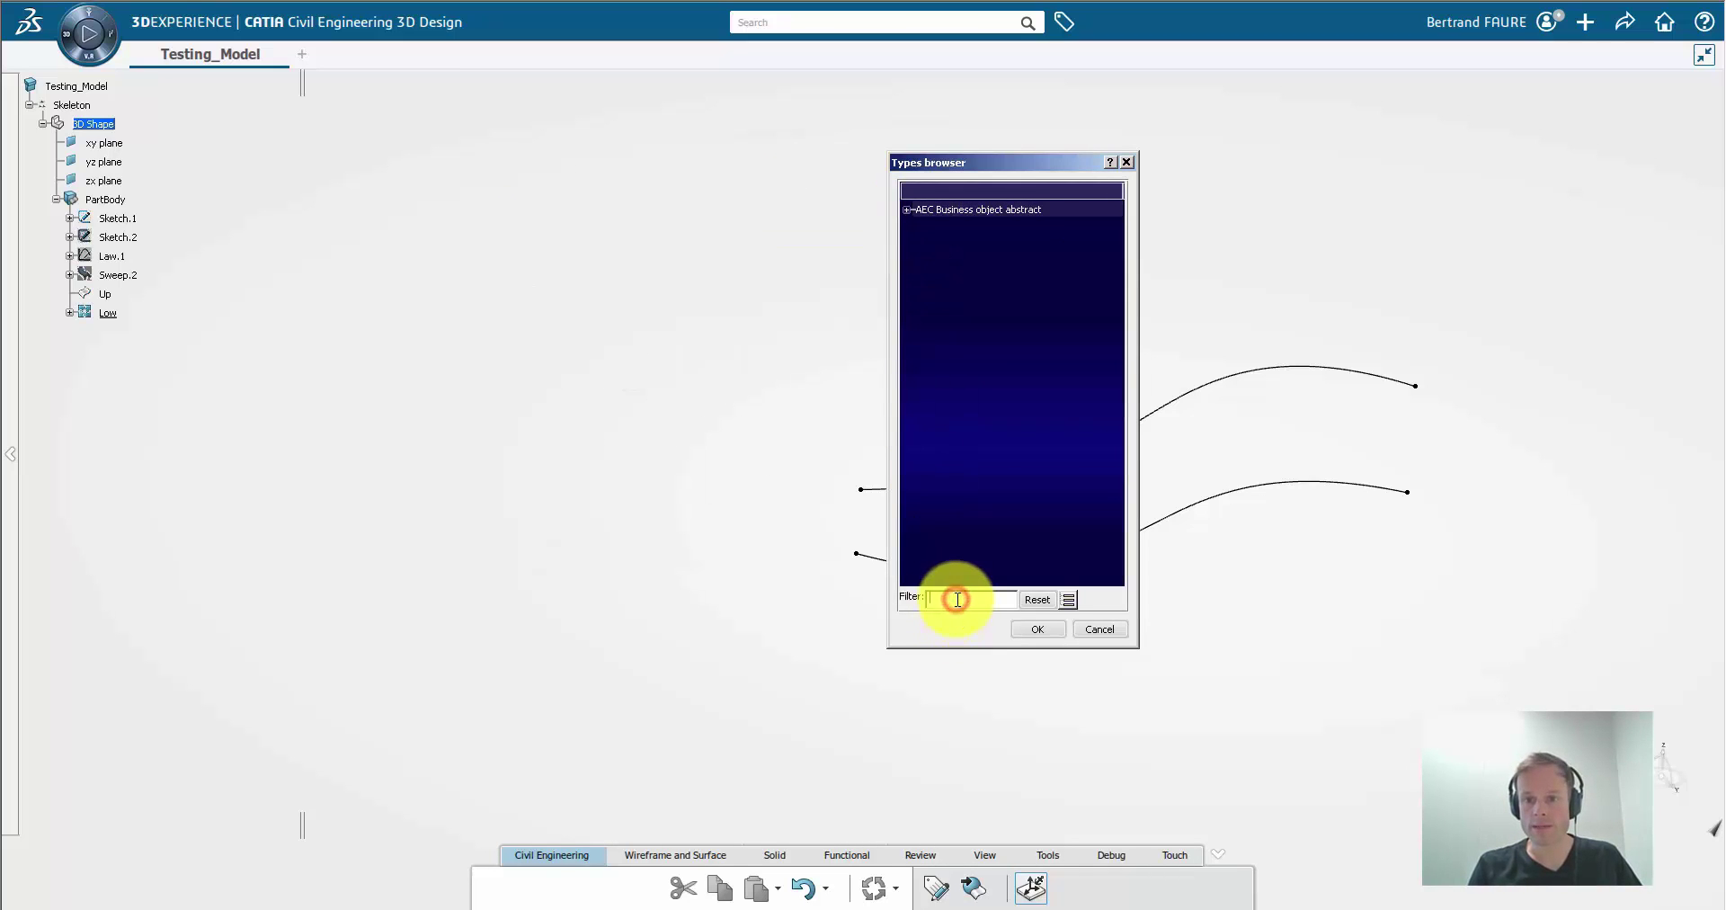
text(Pier)
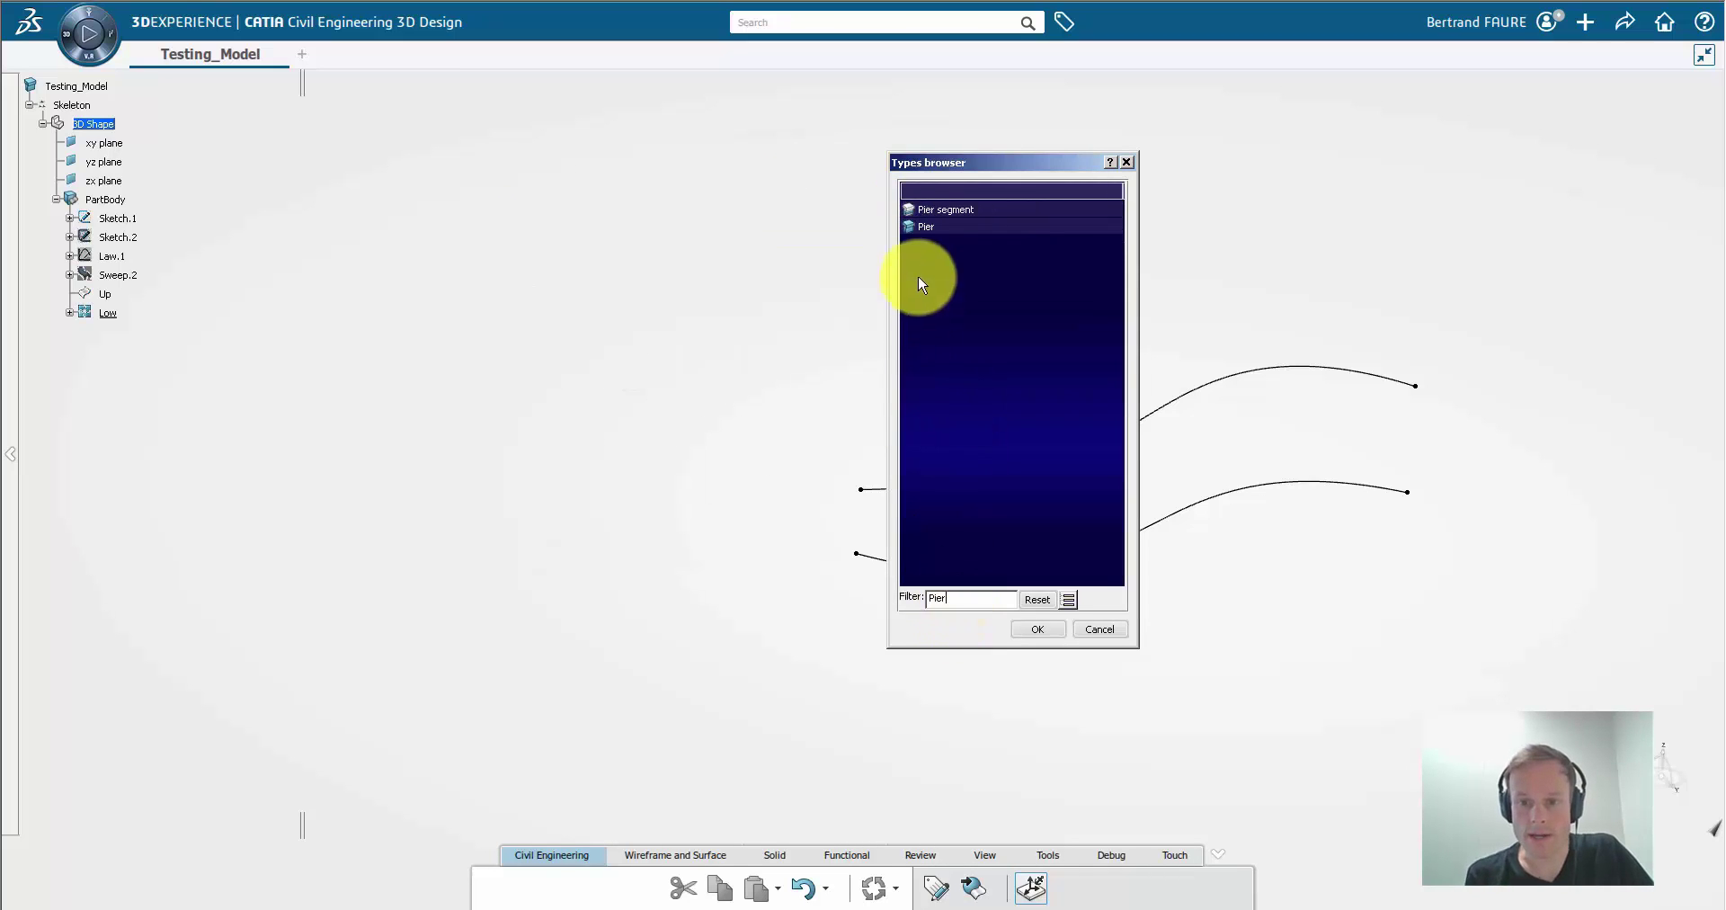
click(918, 227)
click(1034, 628)
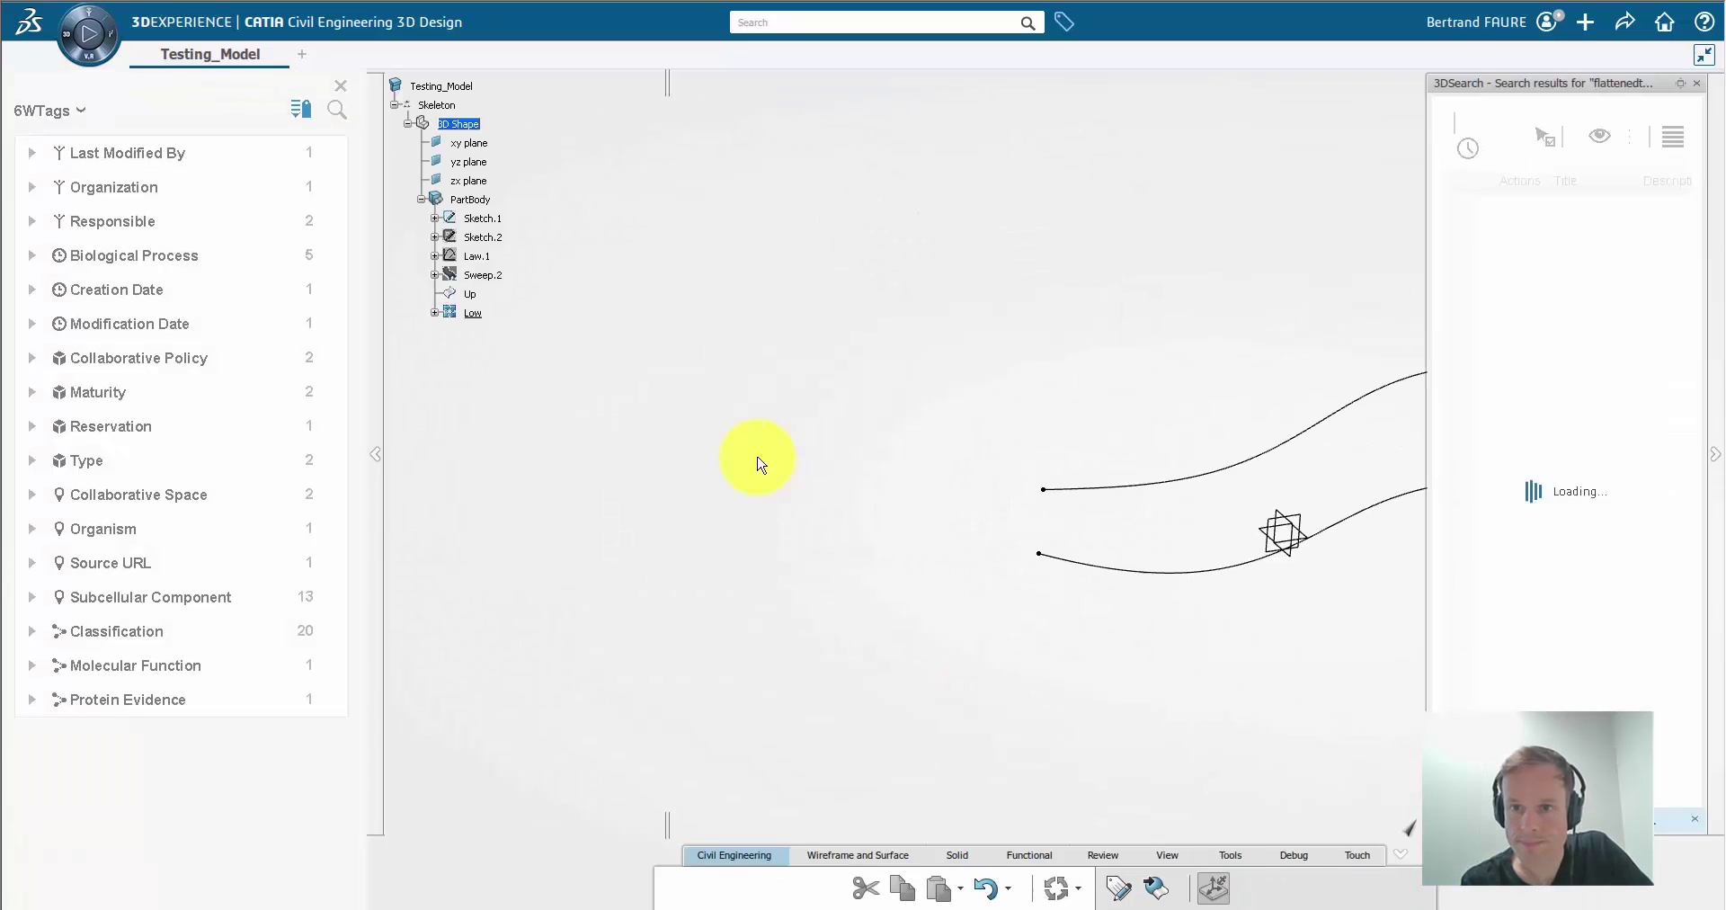
Step: Choose Pier typeOT4 as the object type and specify placement by Curvilinear Pattern
click(1582, 207)
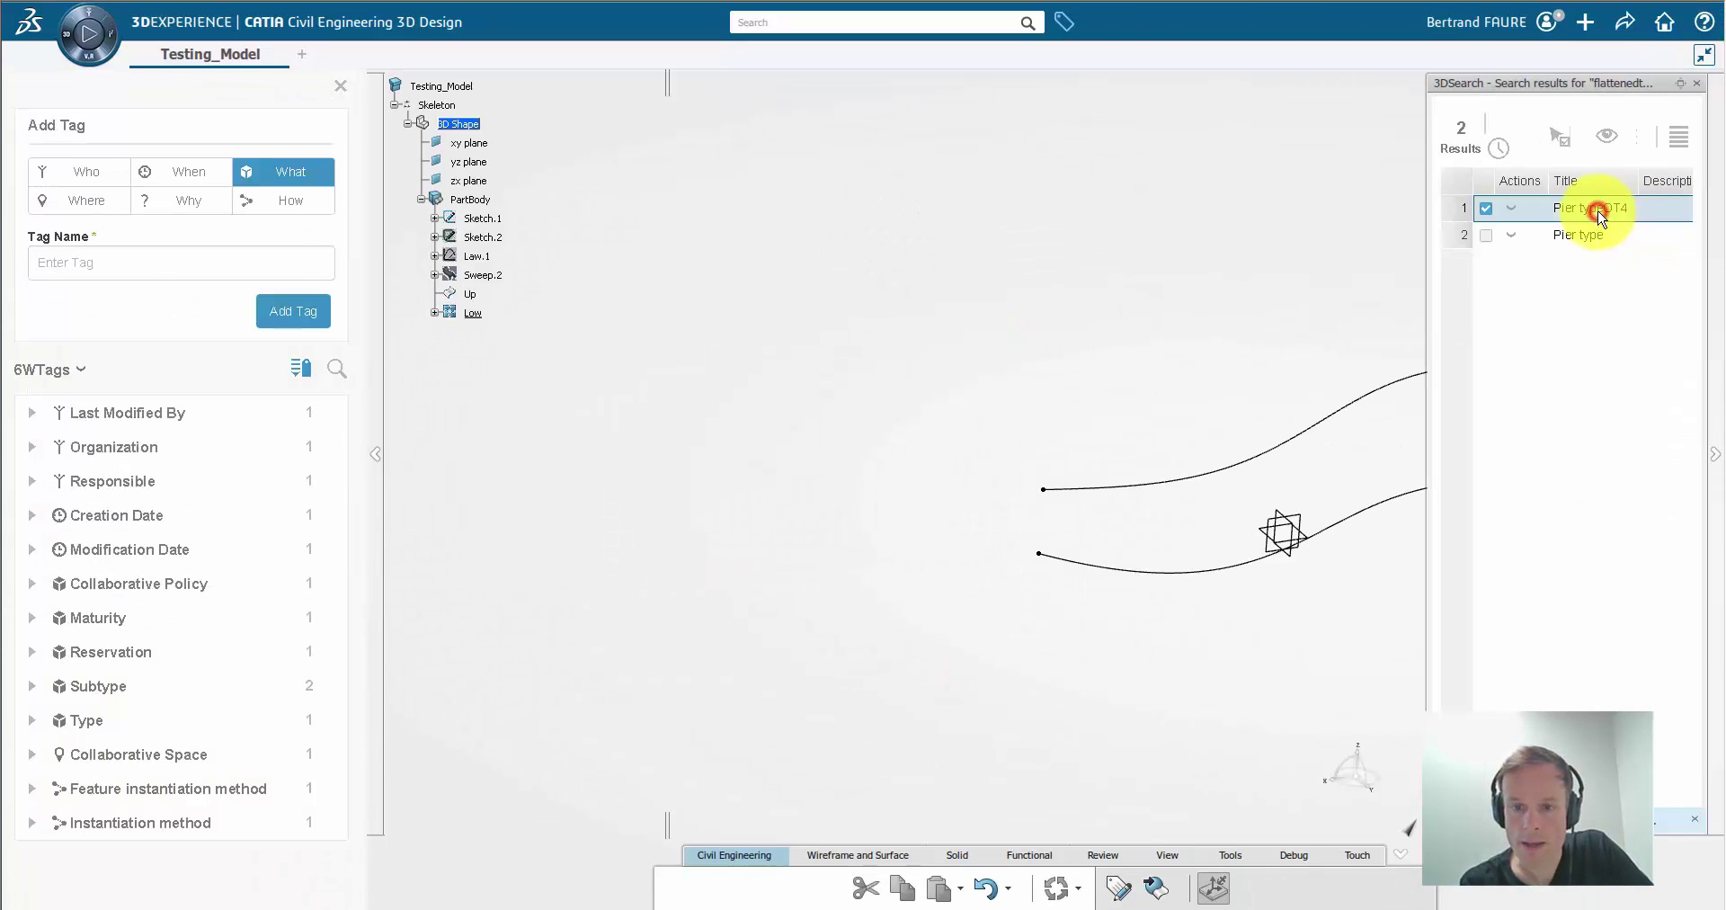
click(967, 409)
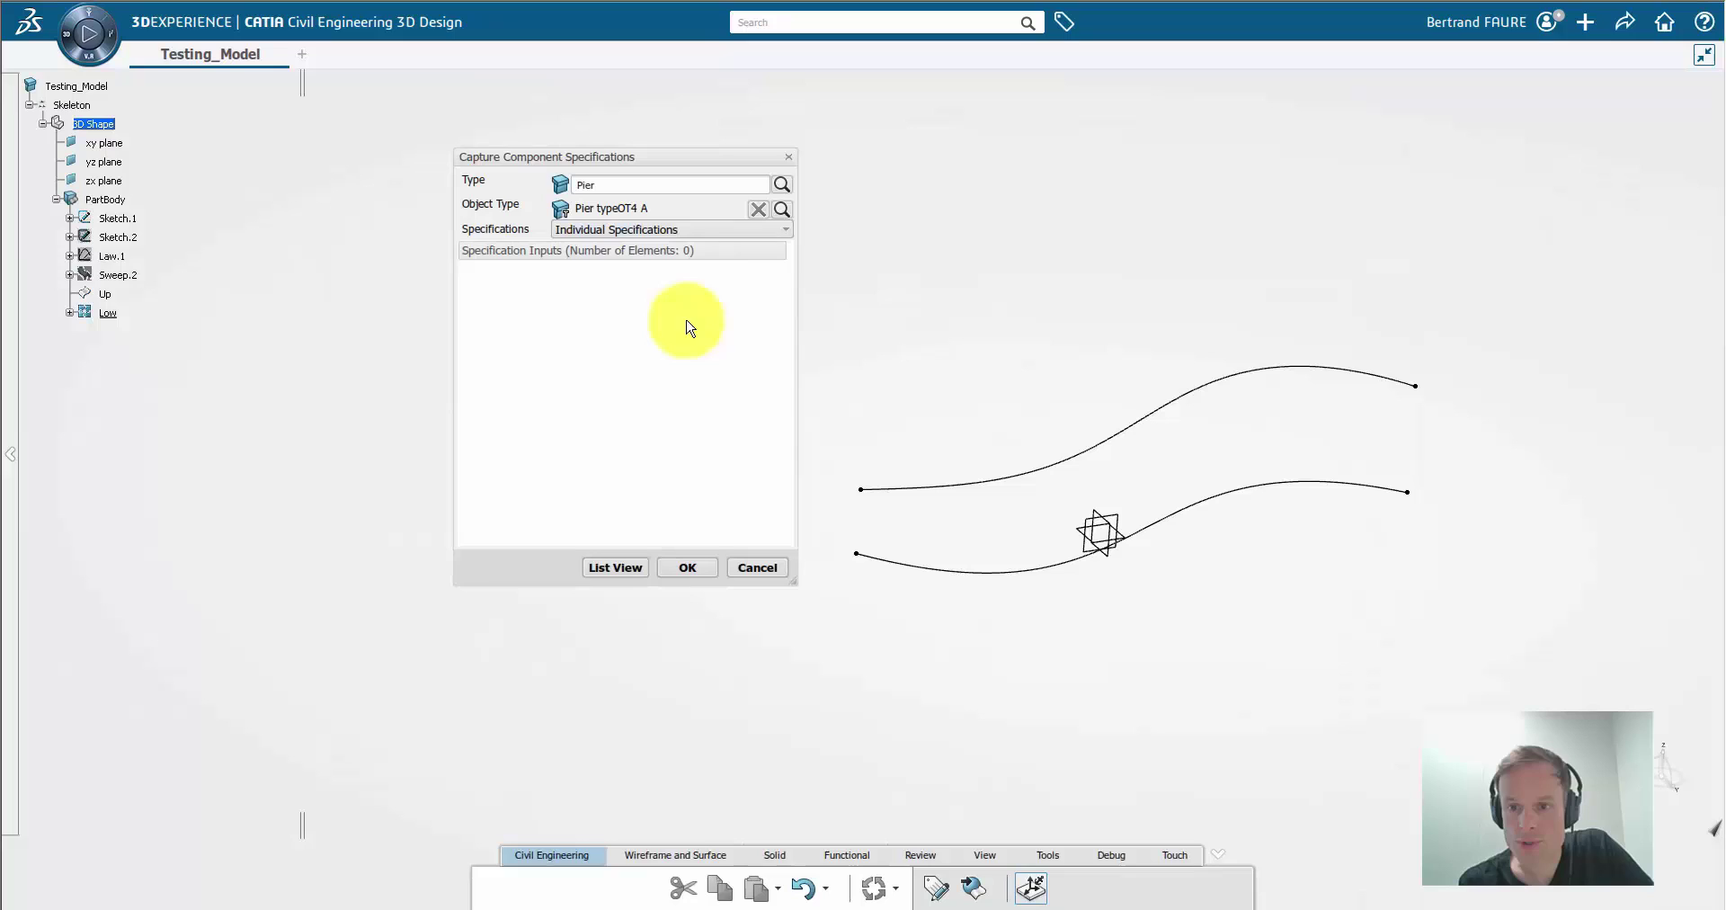
click(764, 231)
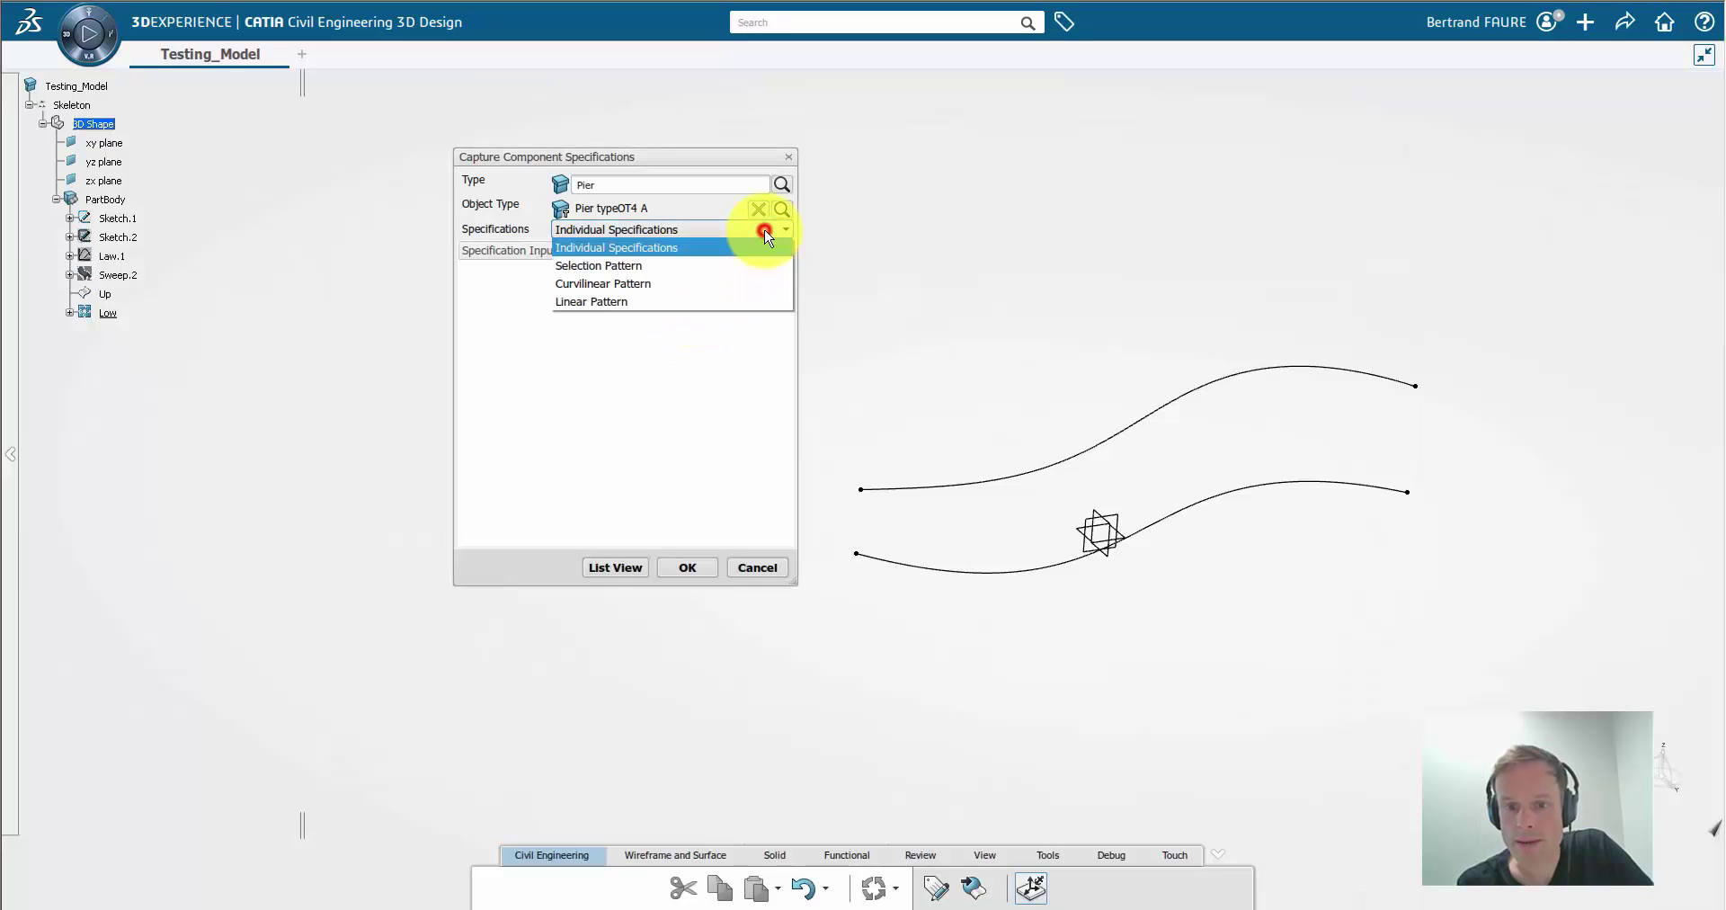
click(760, 285)
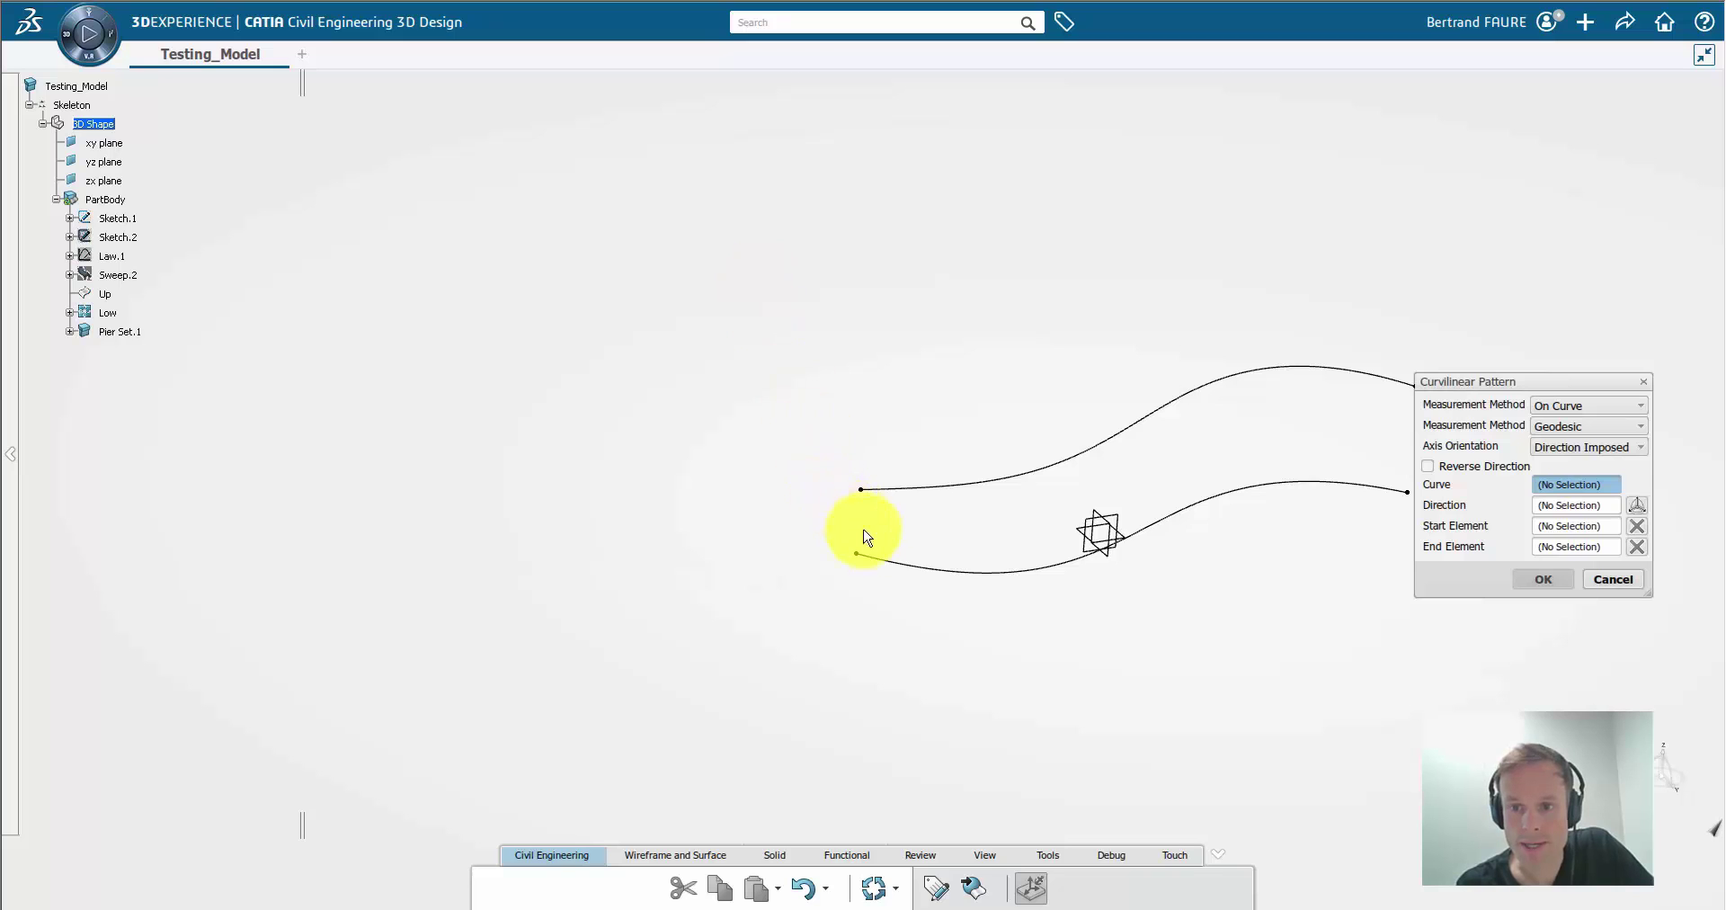
Step: Pattern the piers along the Low curve with a count of 6
click(900, 563)
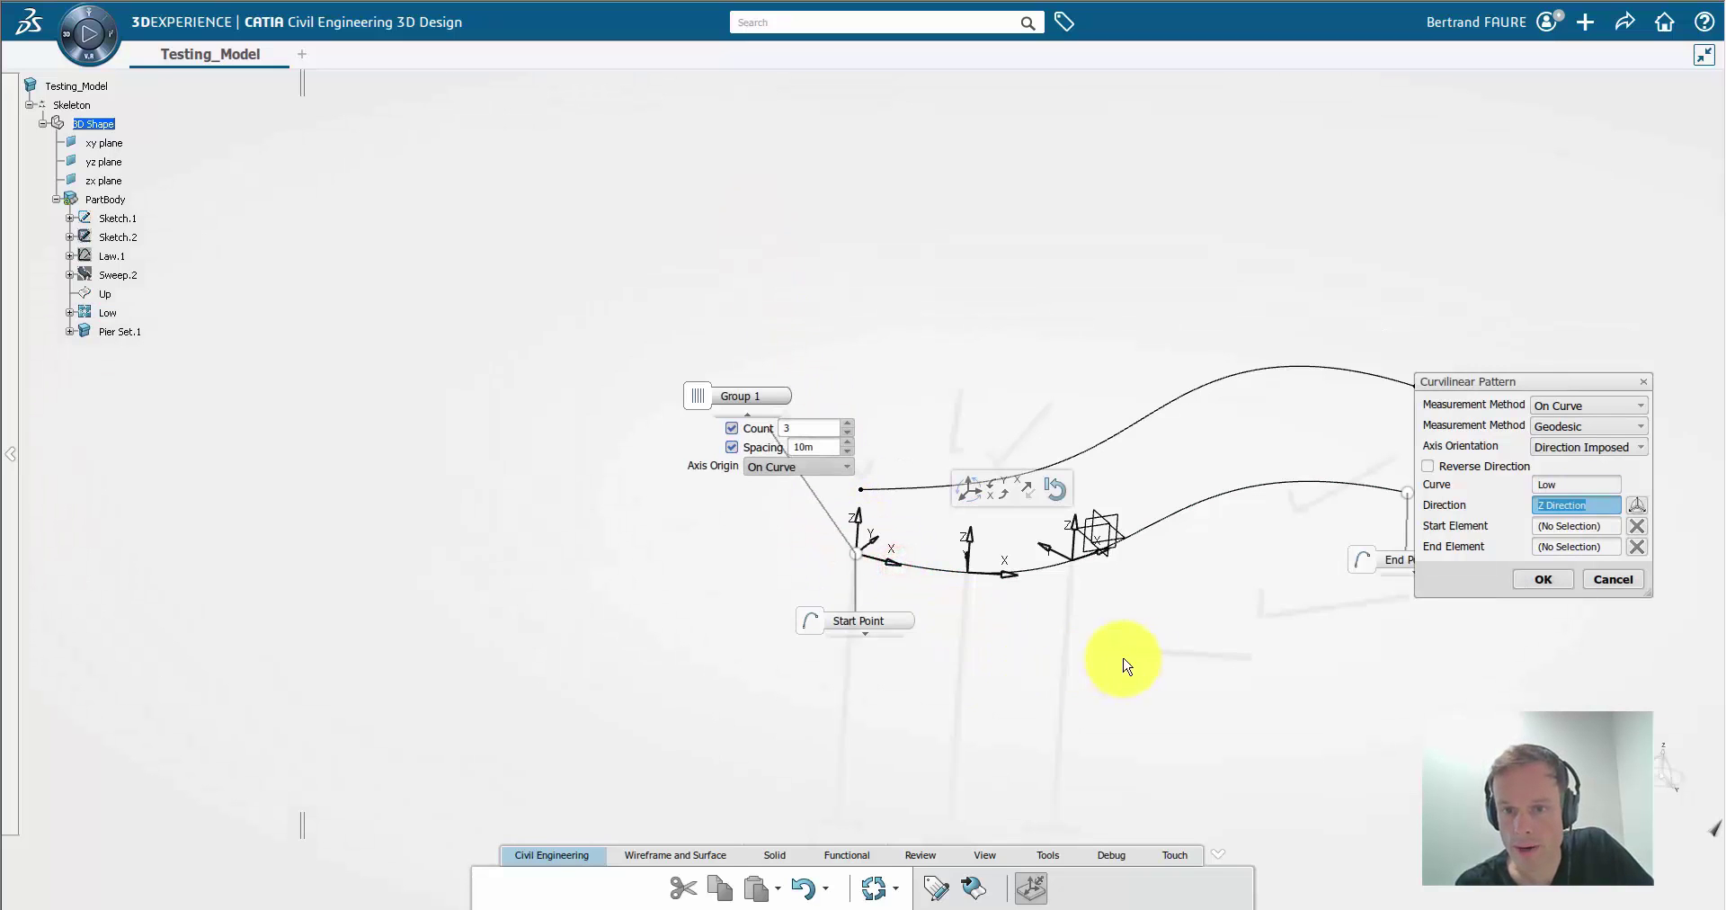
middle_drag(1122, 659, 904, 670)
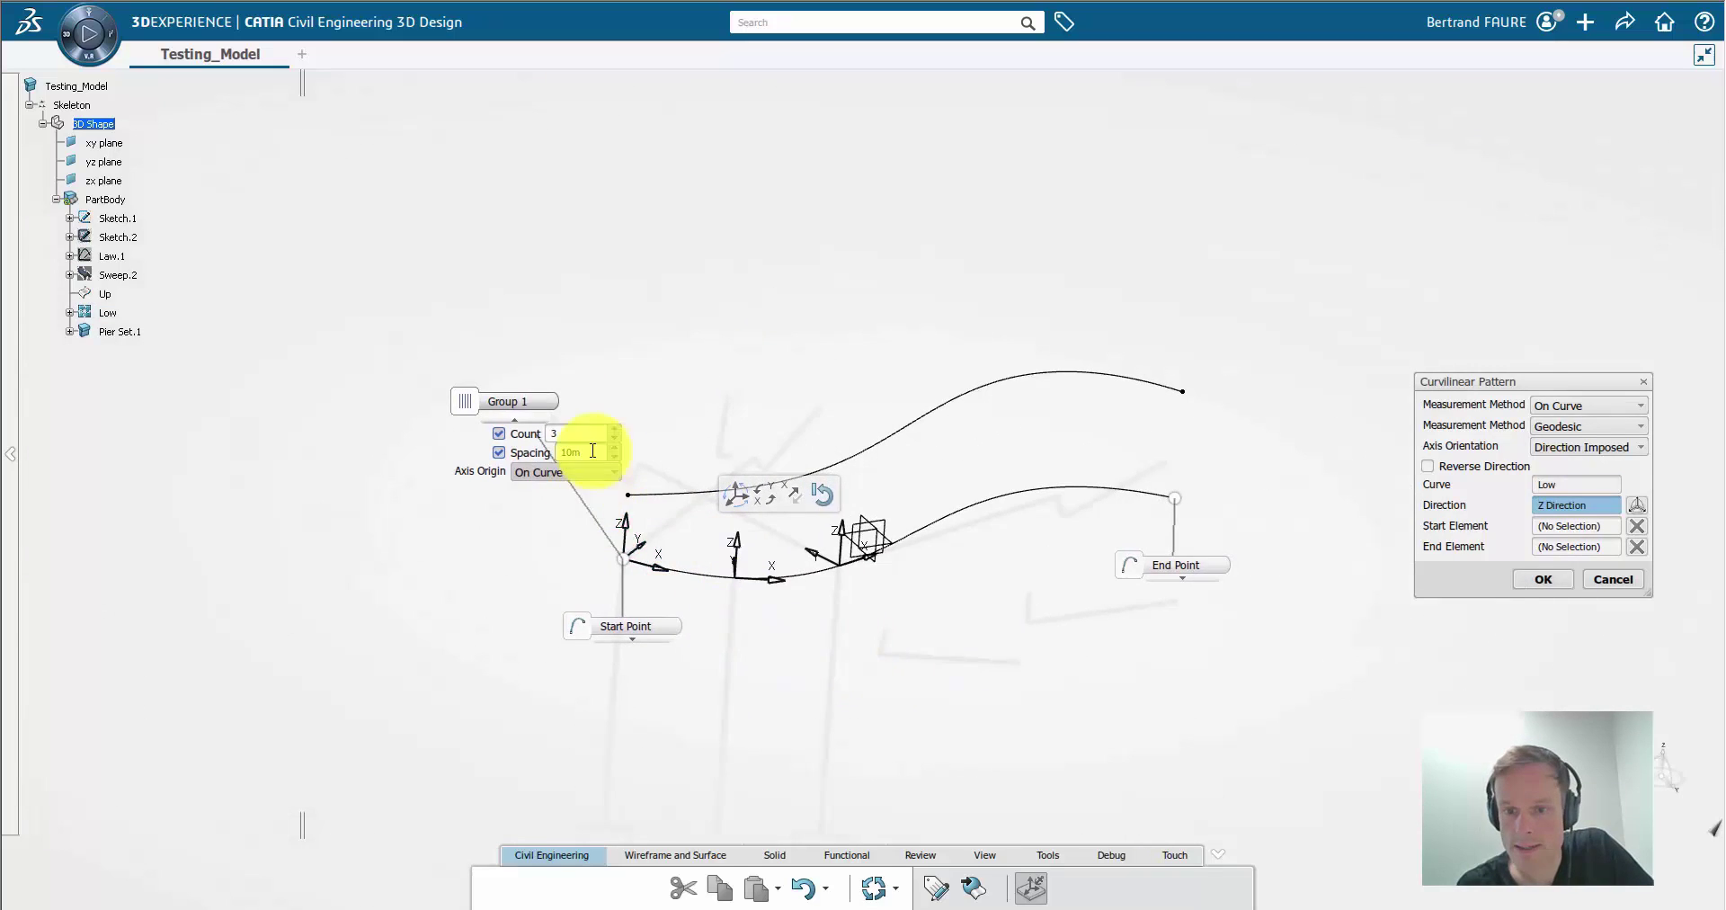
click(616, 430)
click(616, 429)
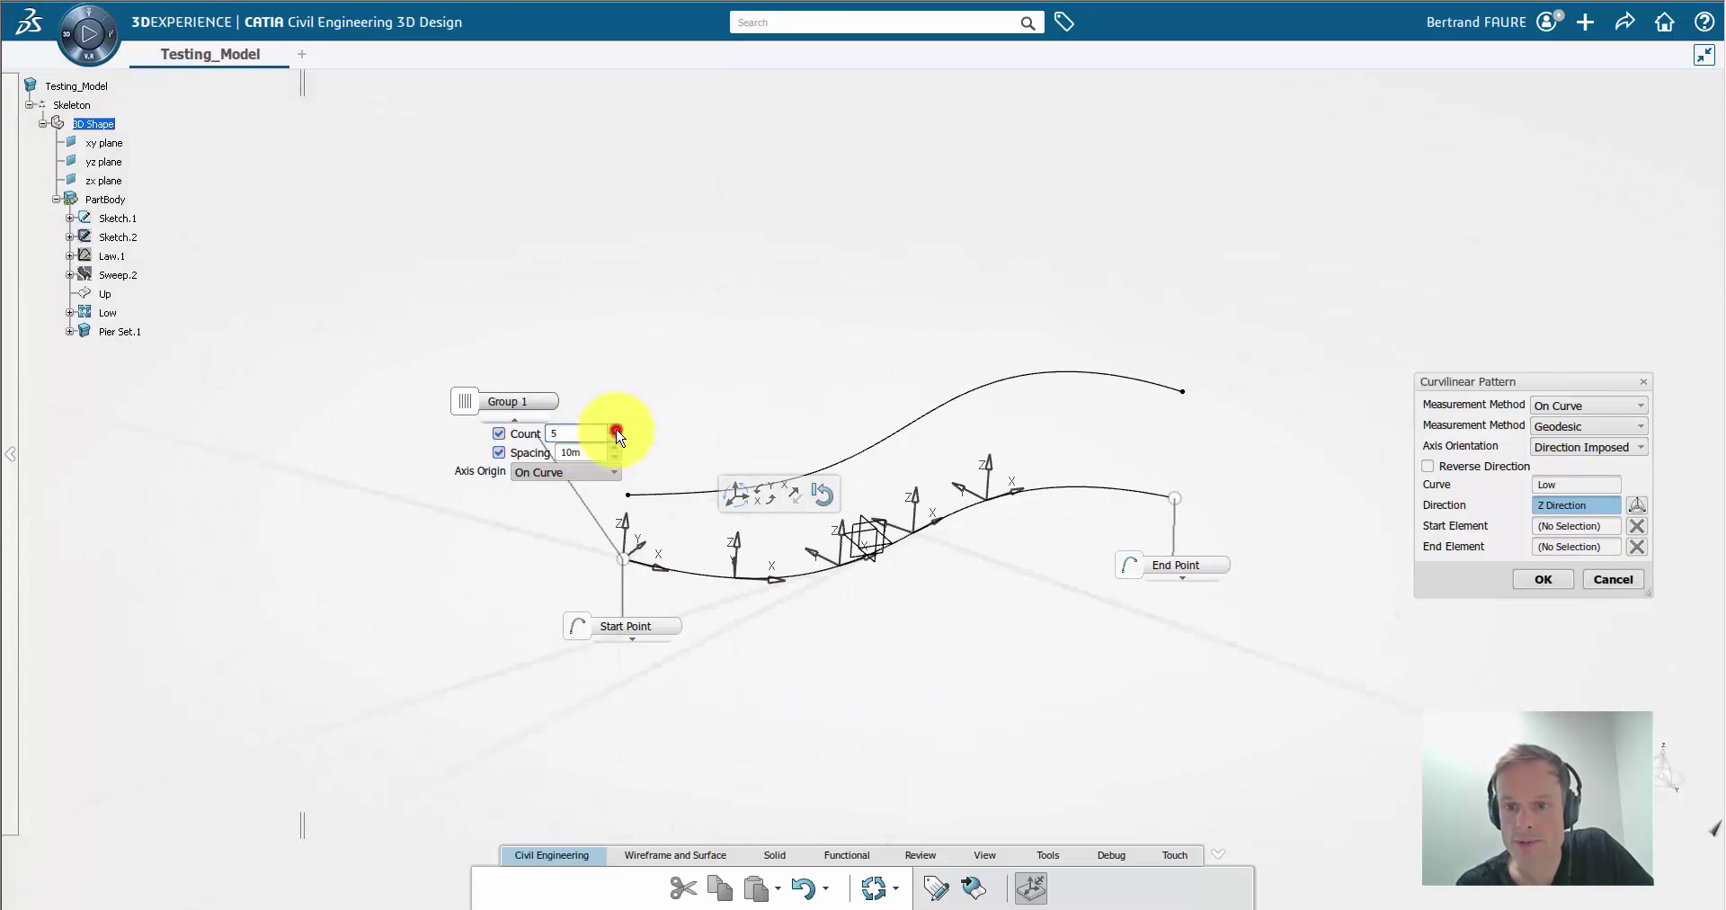
click(616, 430)
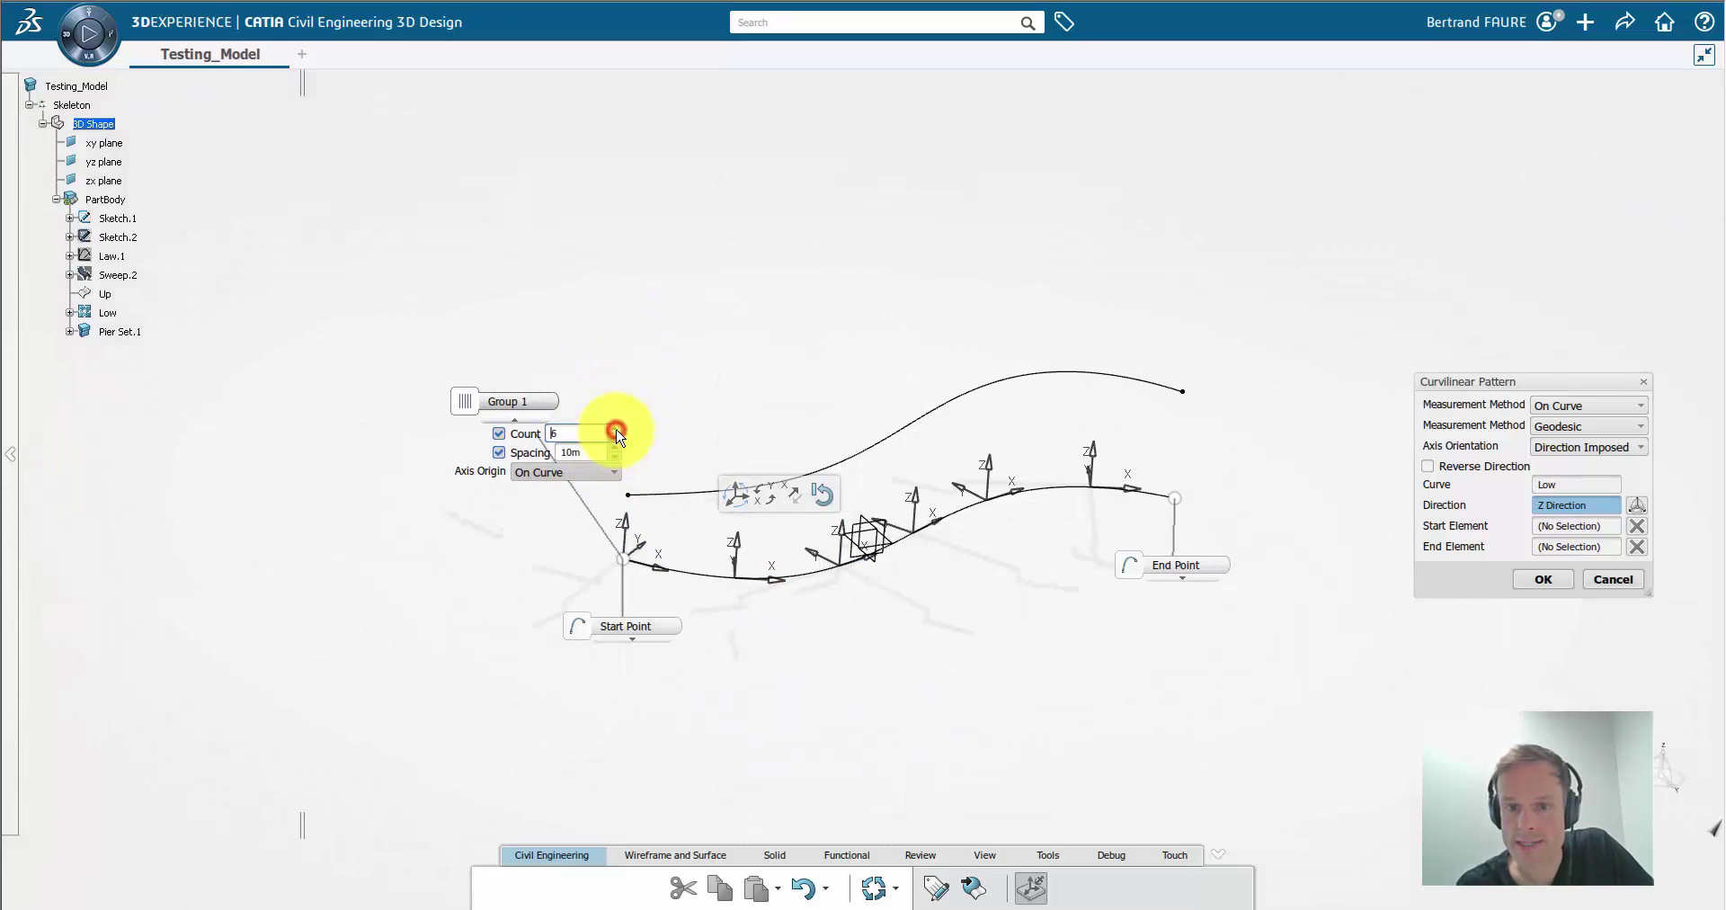
click(1544, 580)
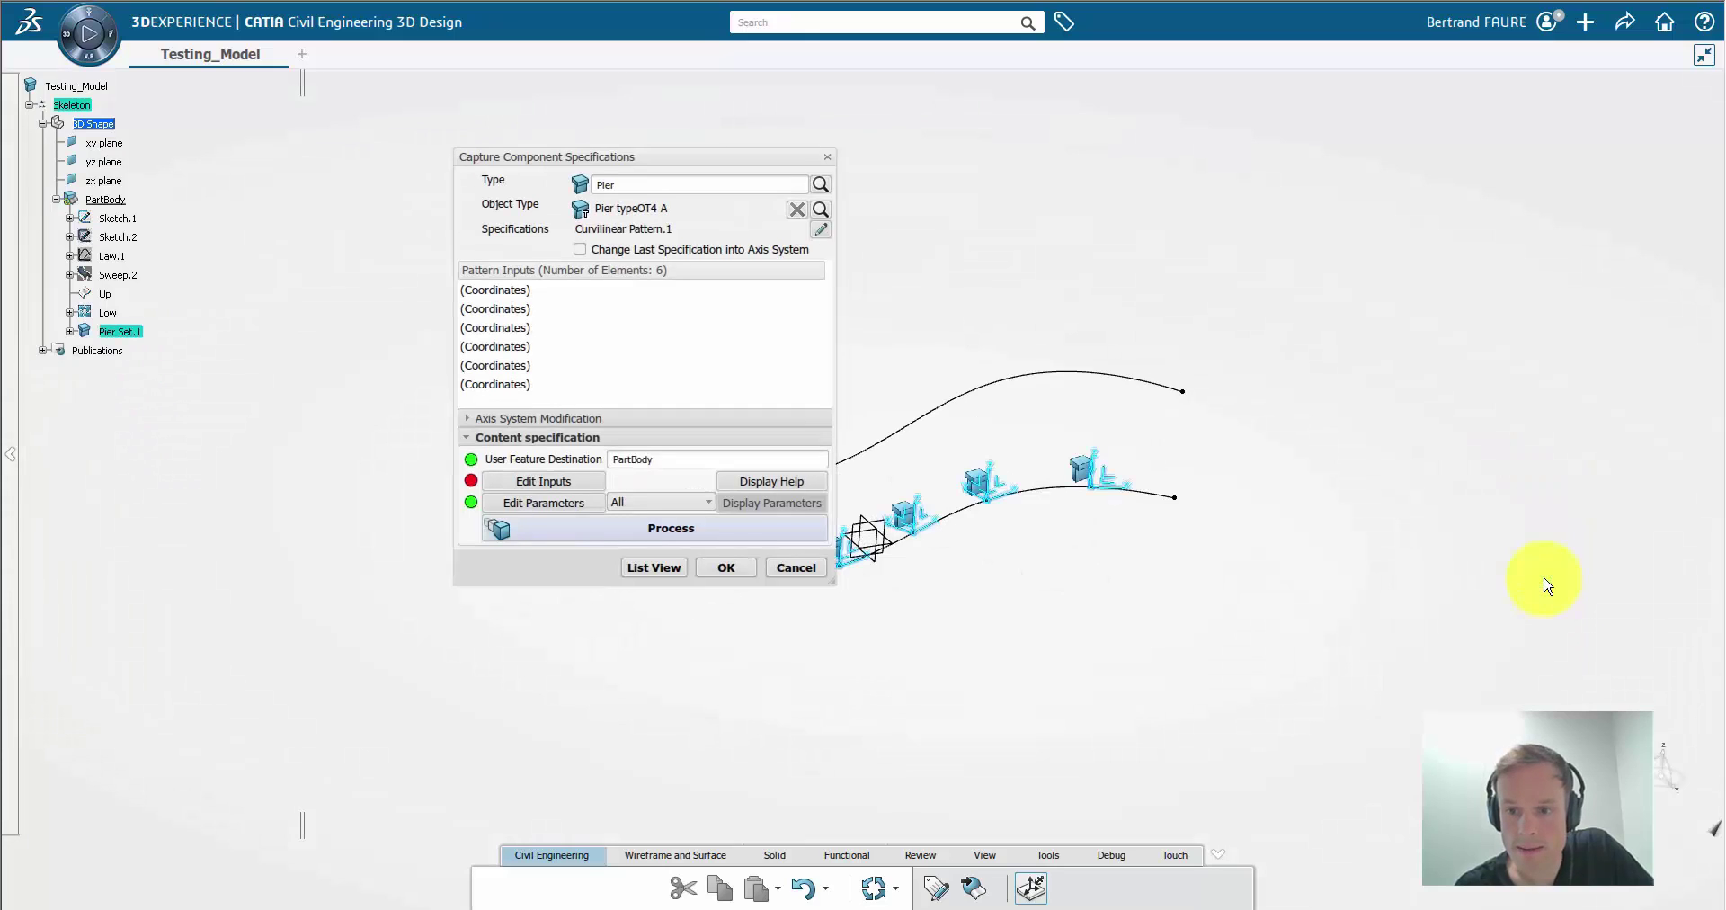
Step: Set the Curve input of all six piers to Up and generate UDF_Pier.1–6
click(569, 484)
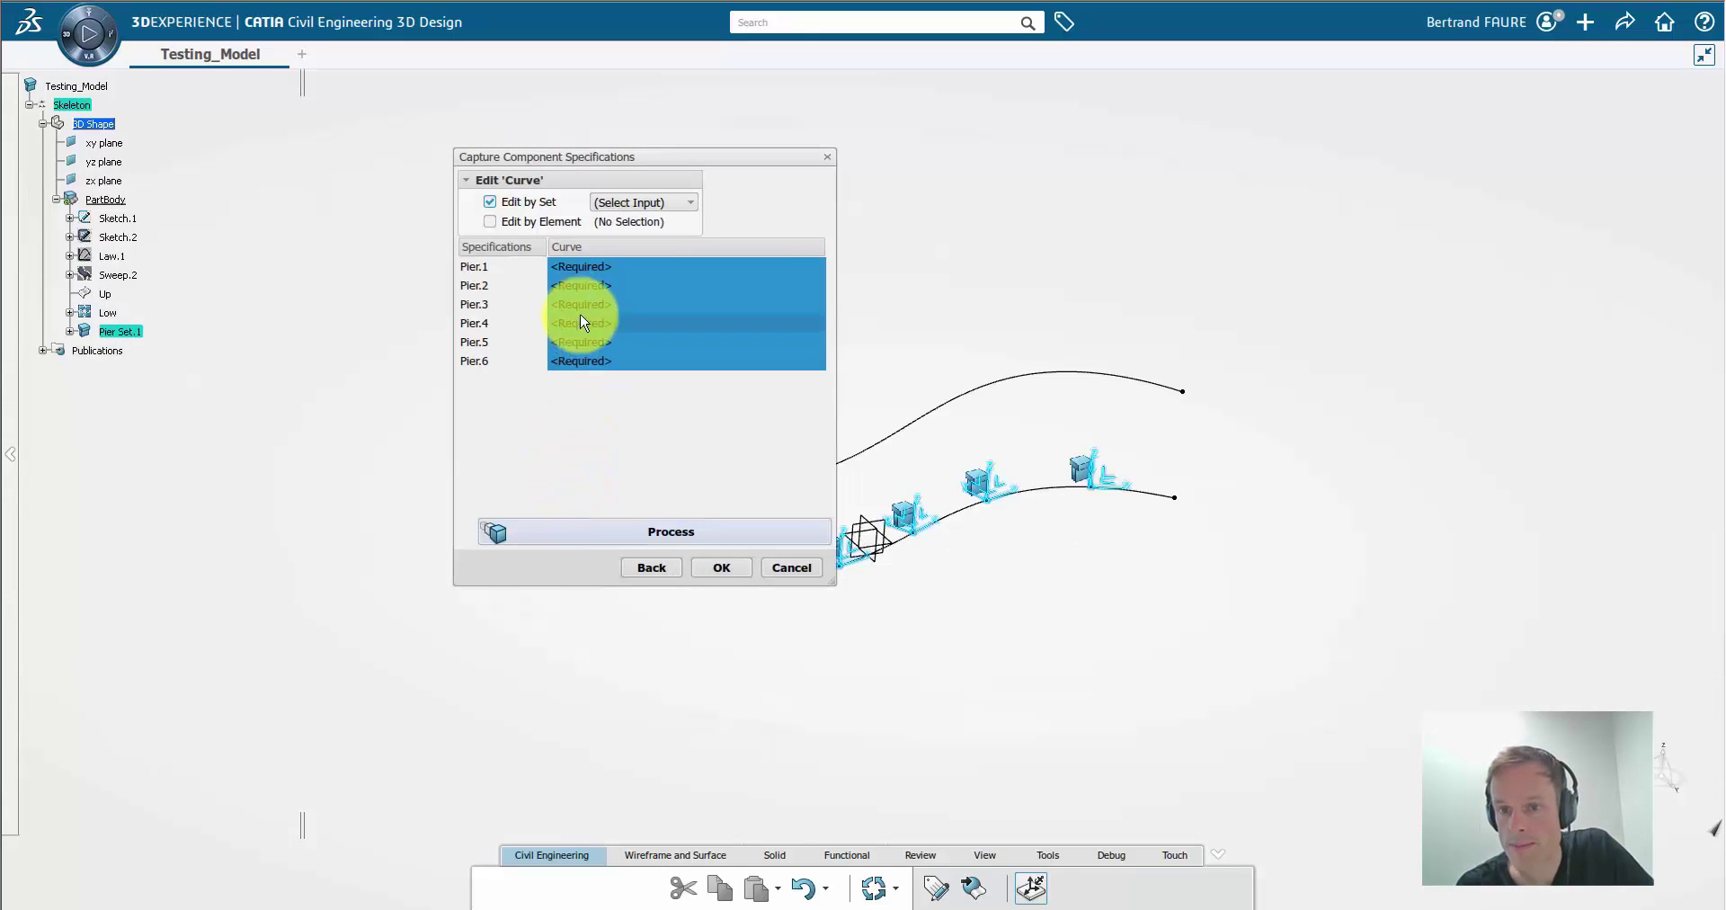
click(931, 422)
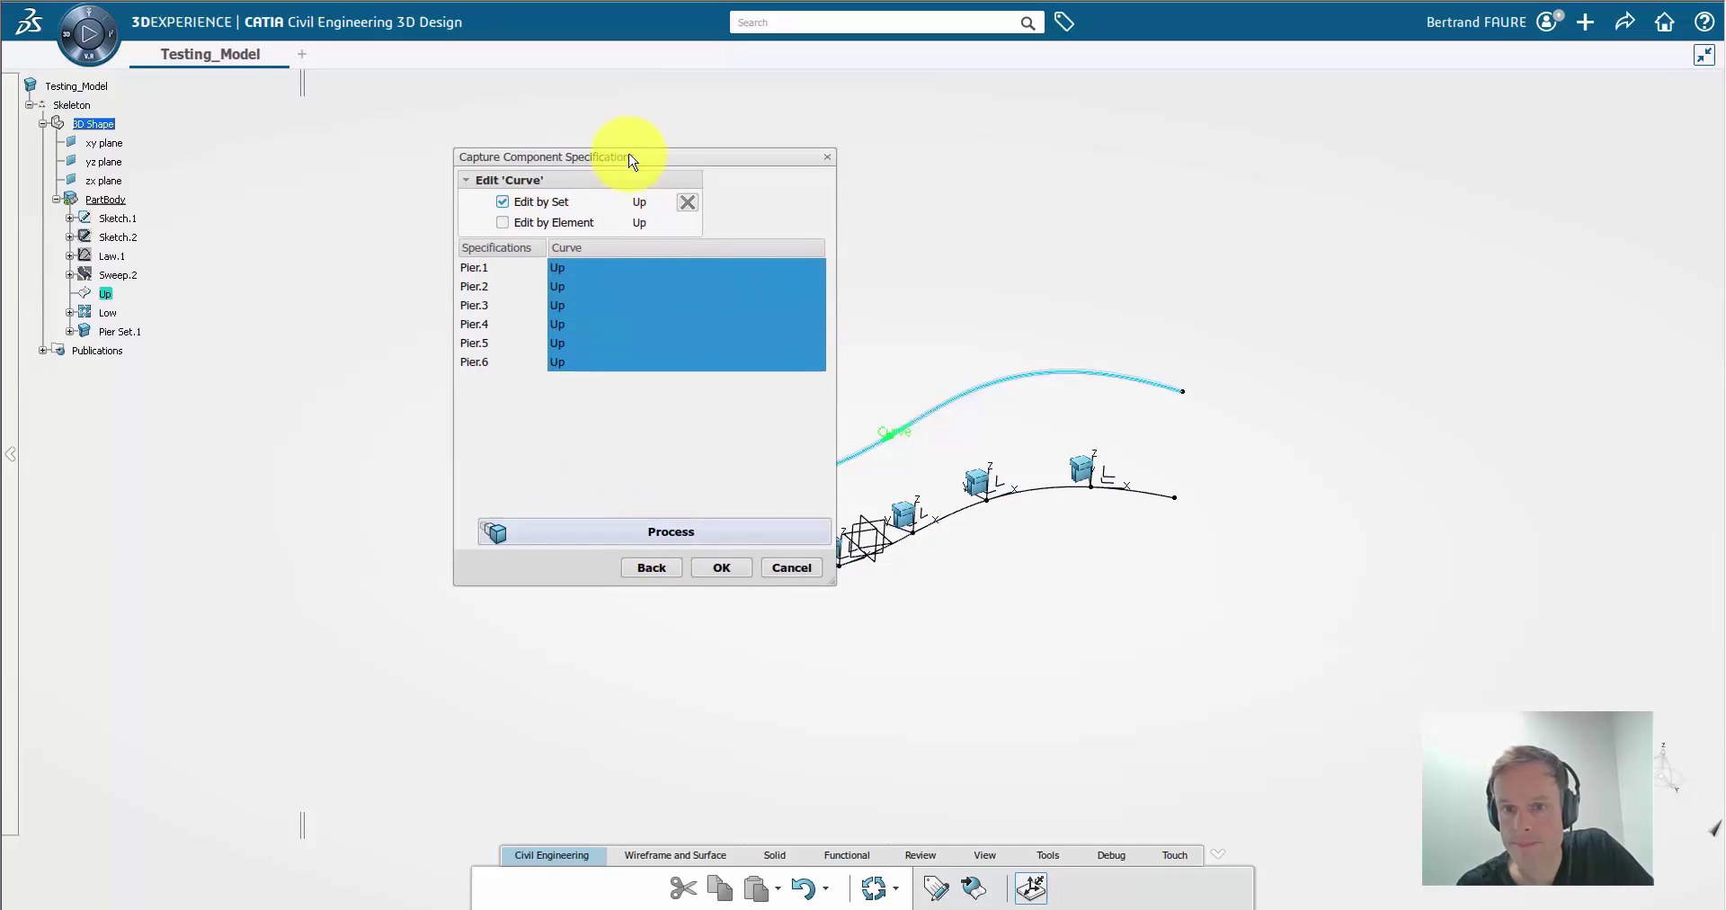
drag(628, 154, 326, 323)
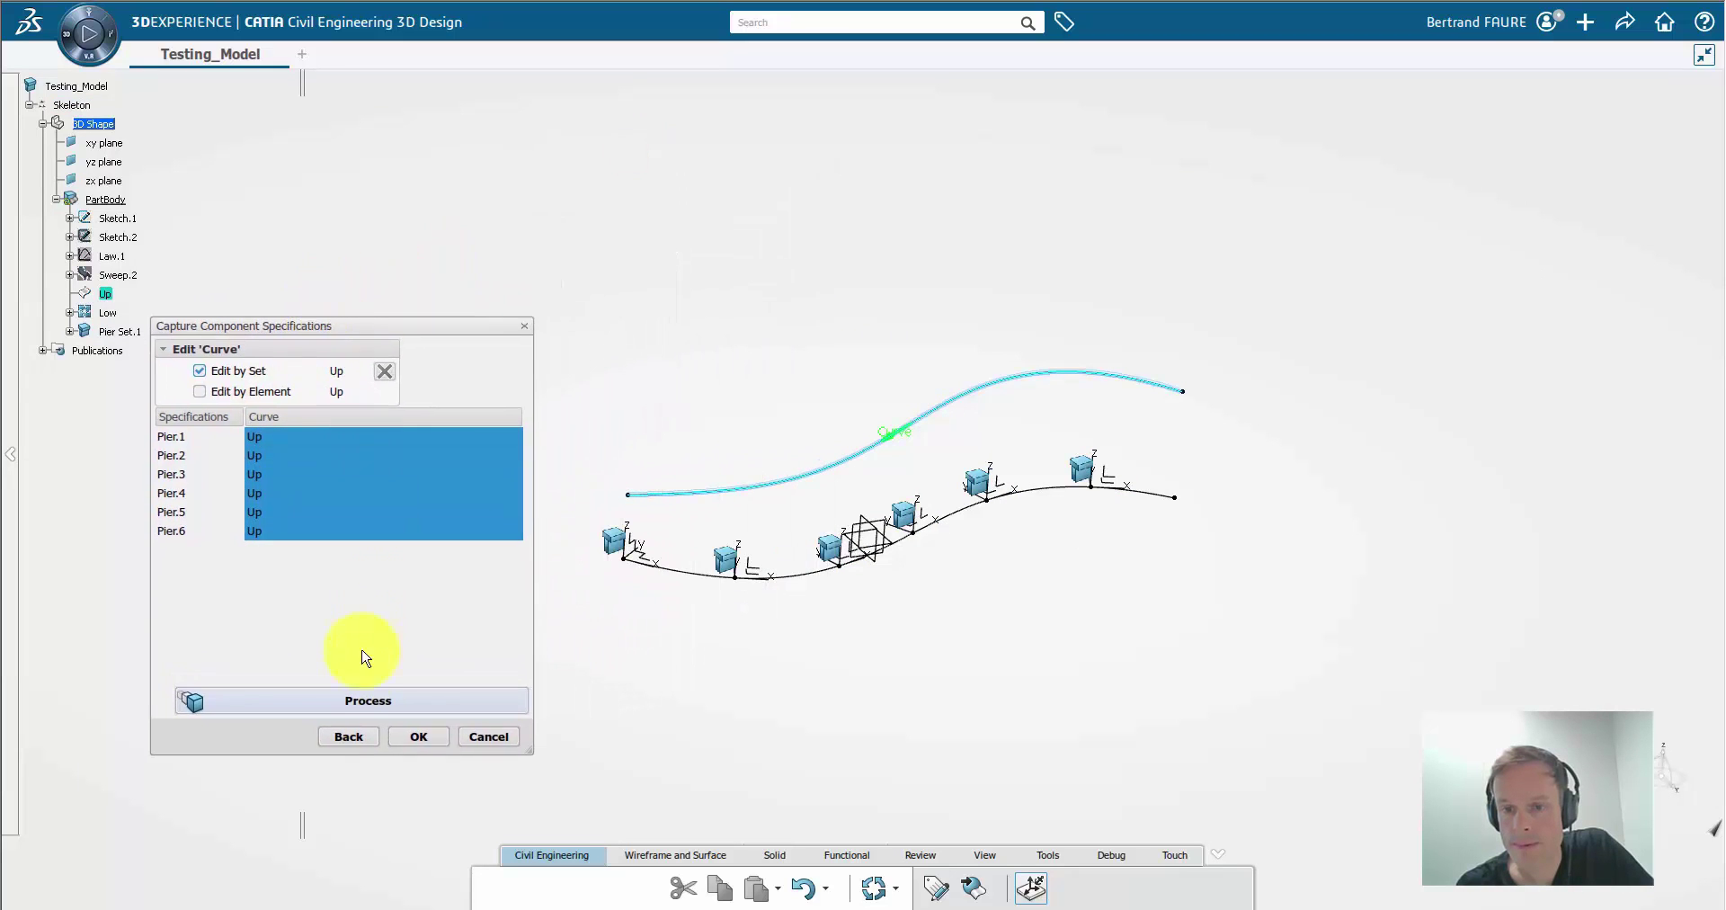
click(356, 702)
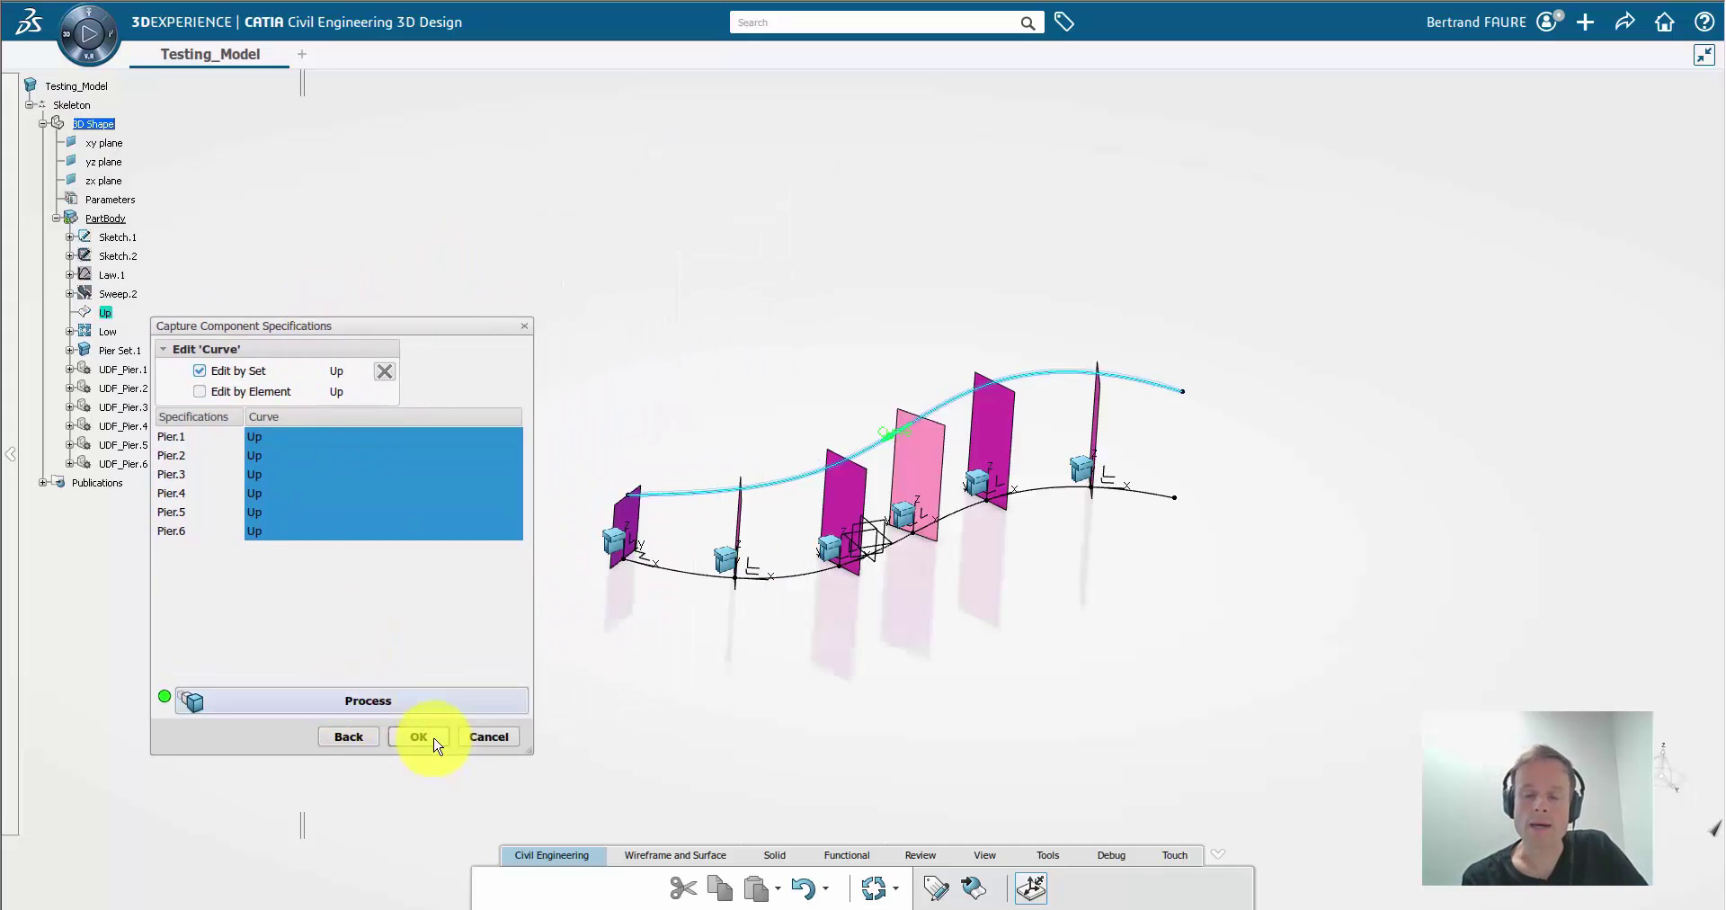
Step: Edit Pier.3 alone to a 10m width, keep the others at 5m, regenerate, and finish
click(349, 737)
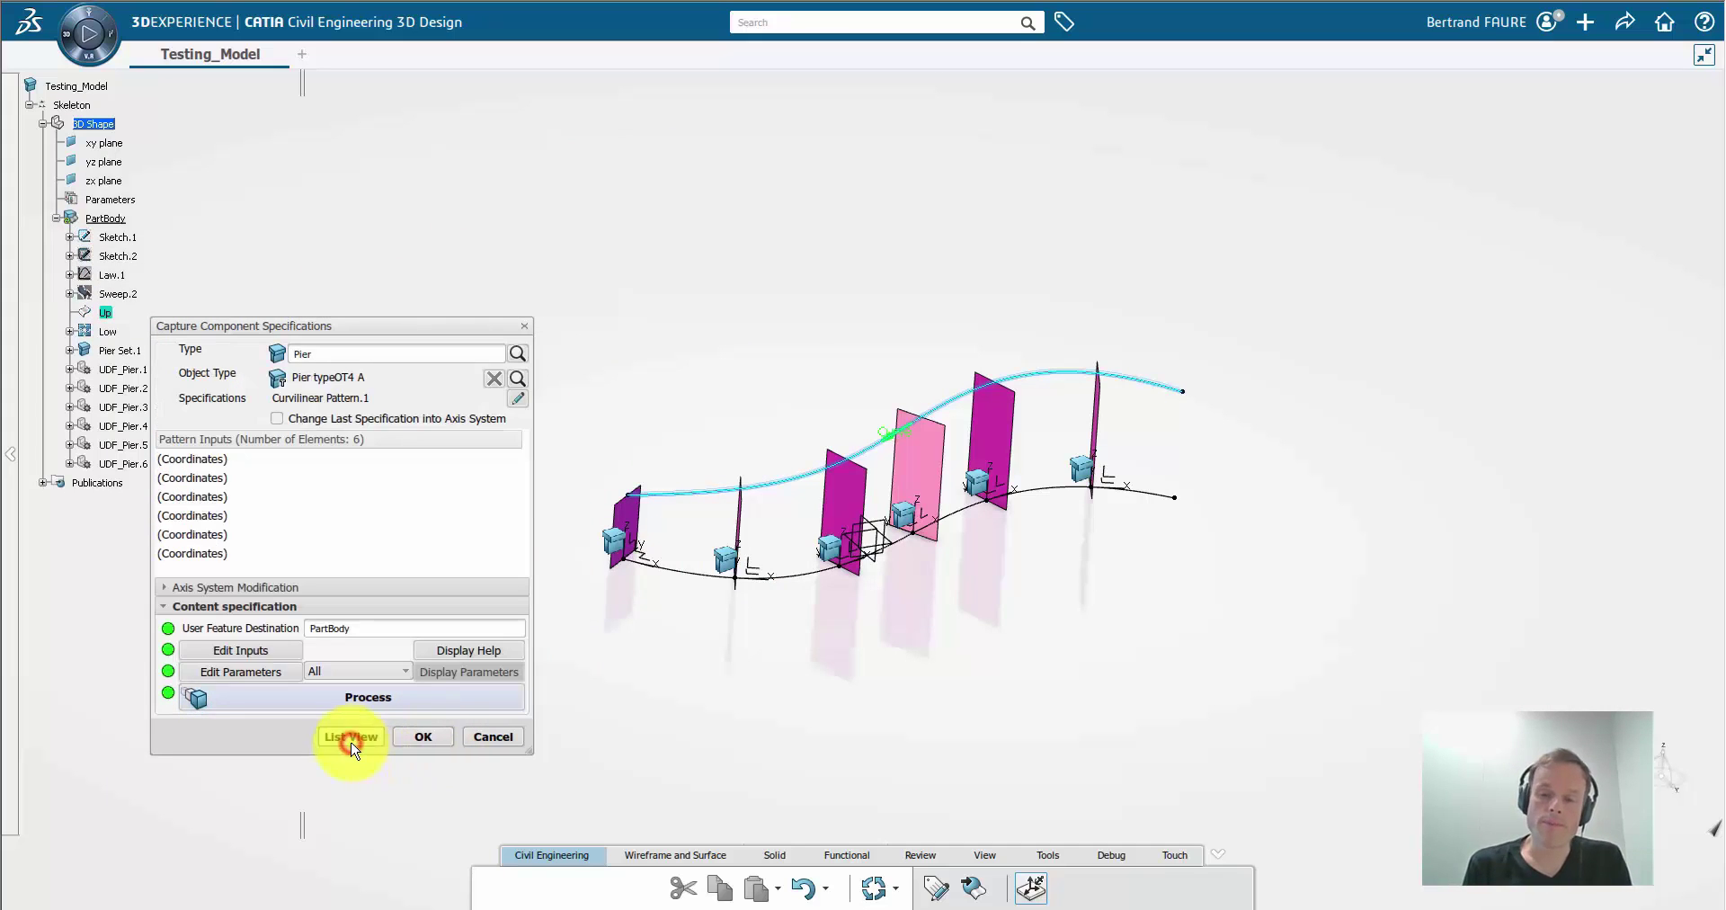
click(258, 673)
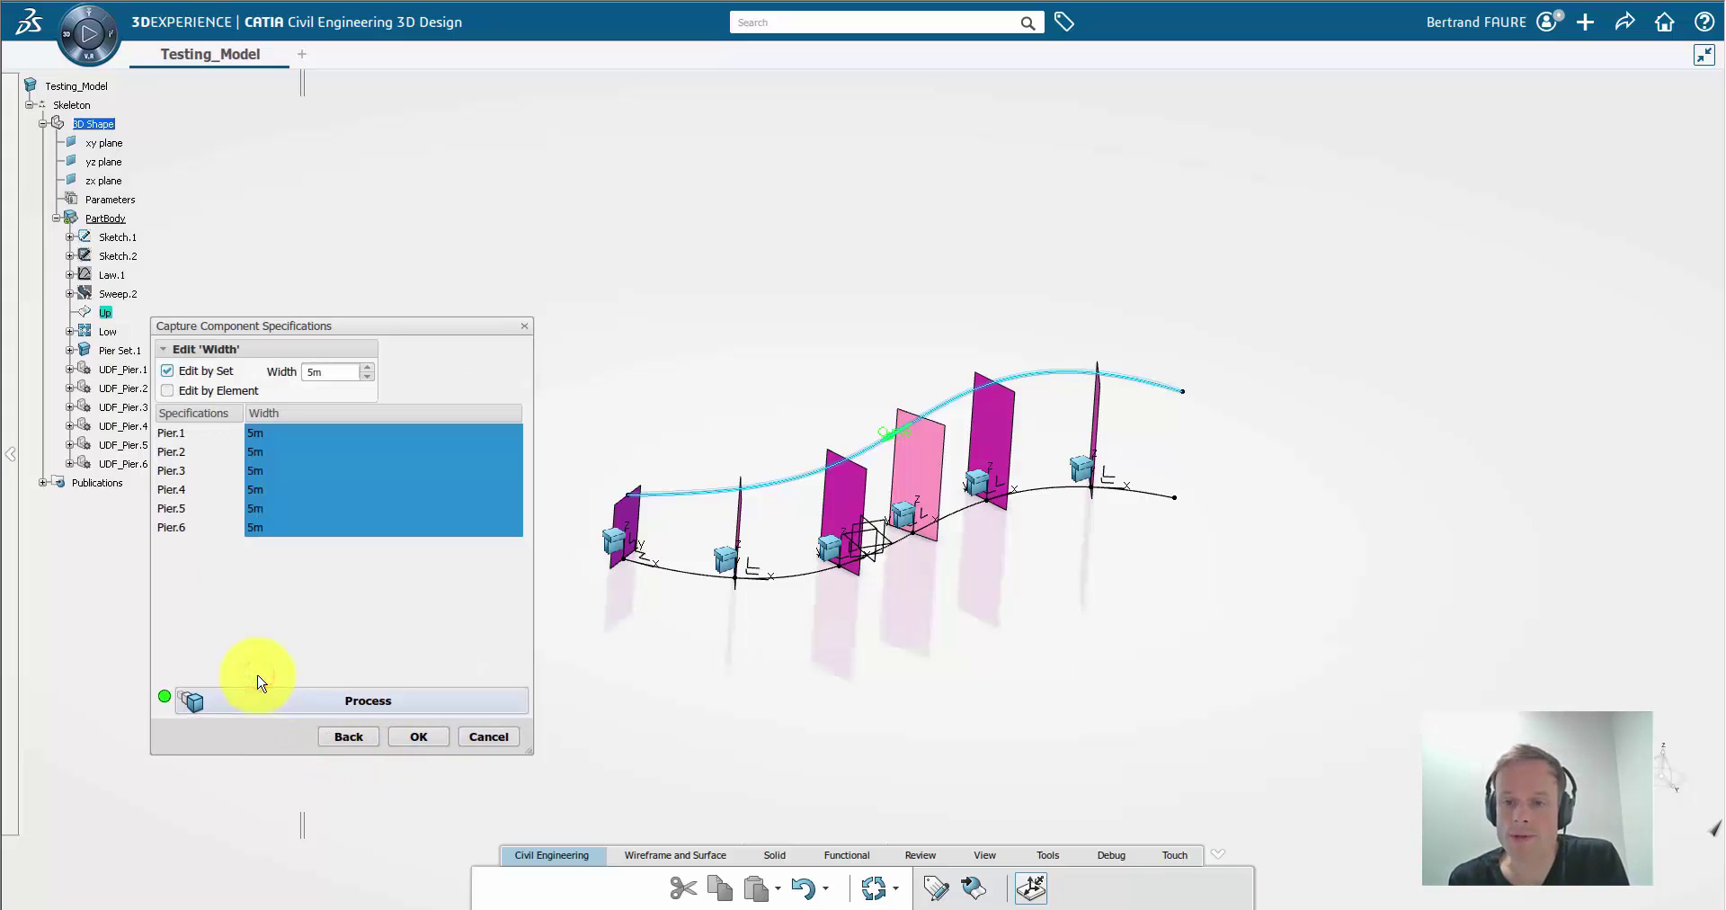
click(273, 470)
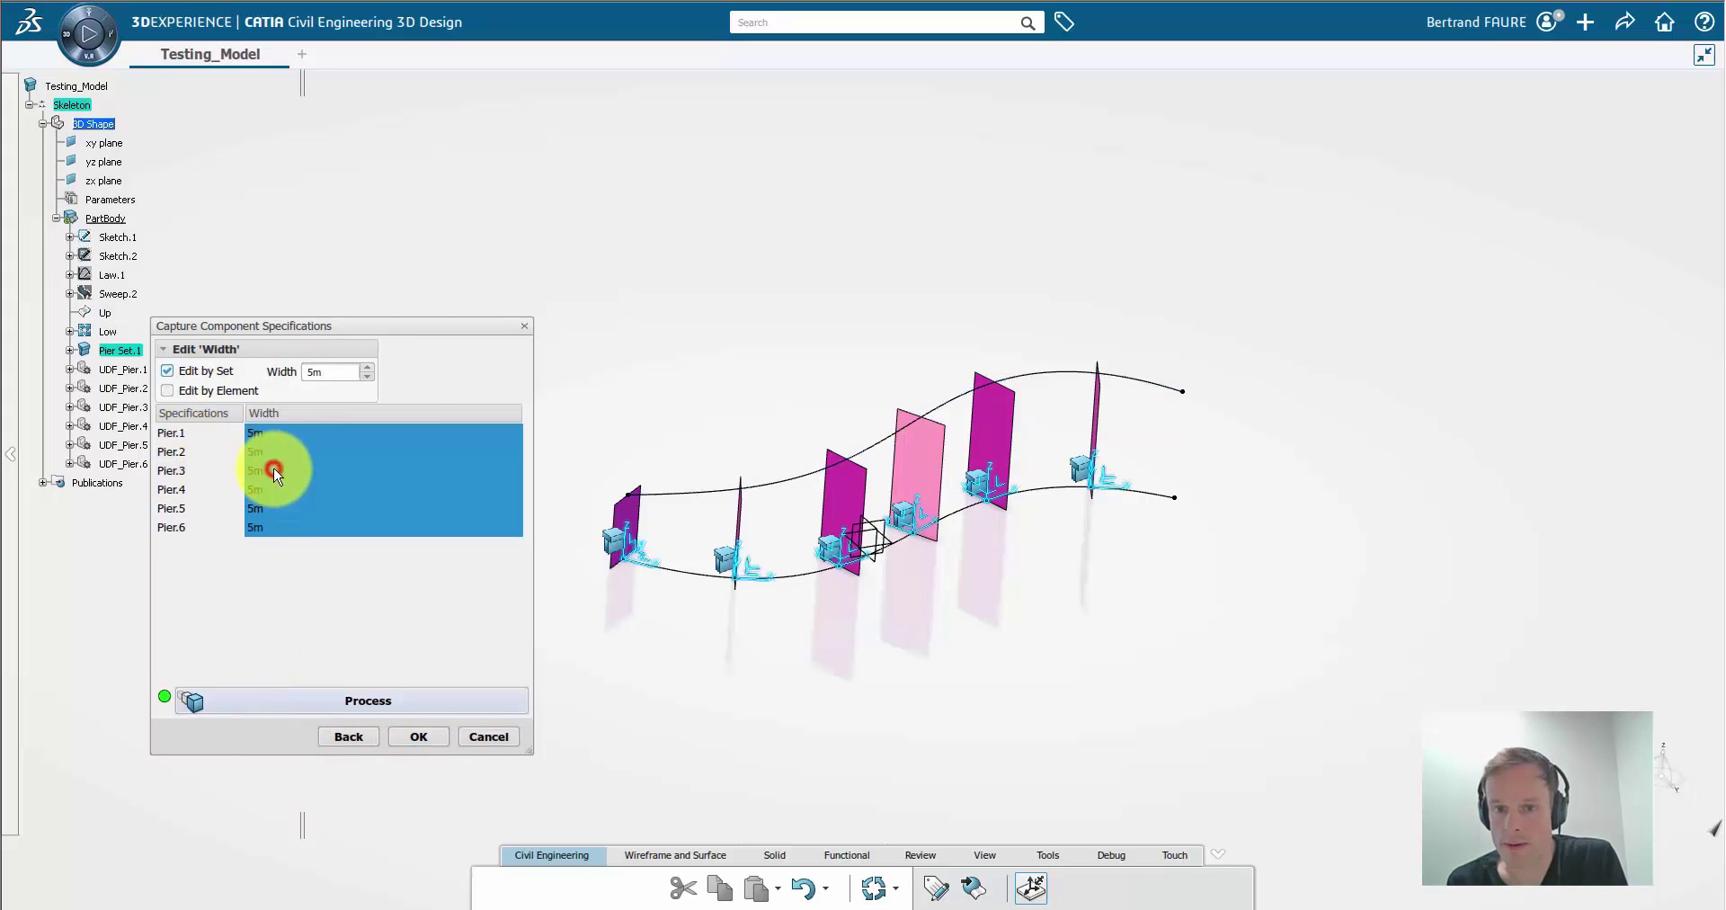
click(221, 389)
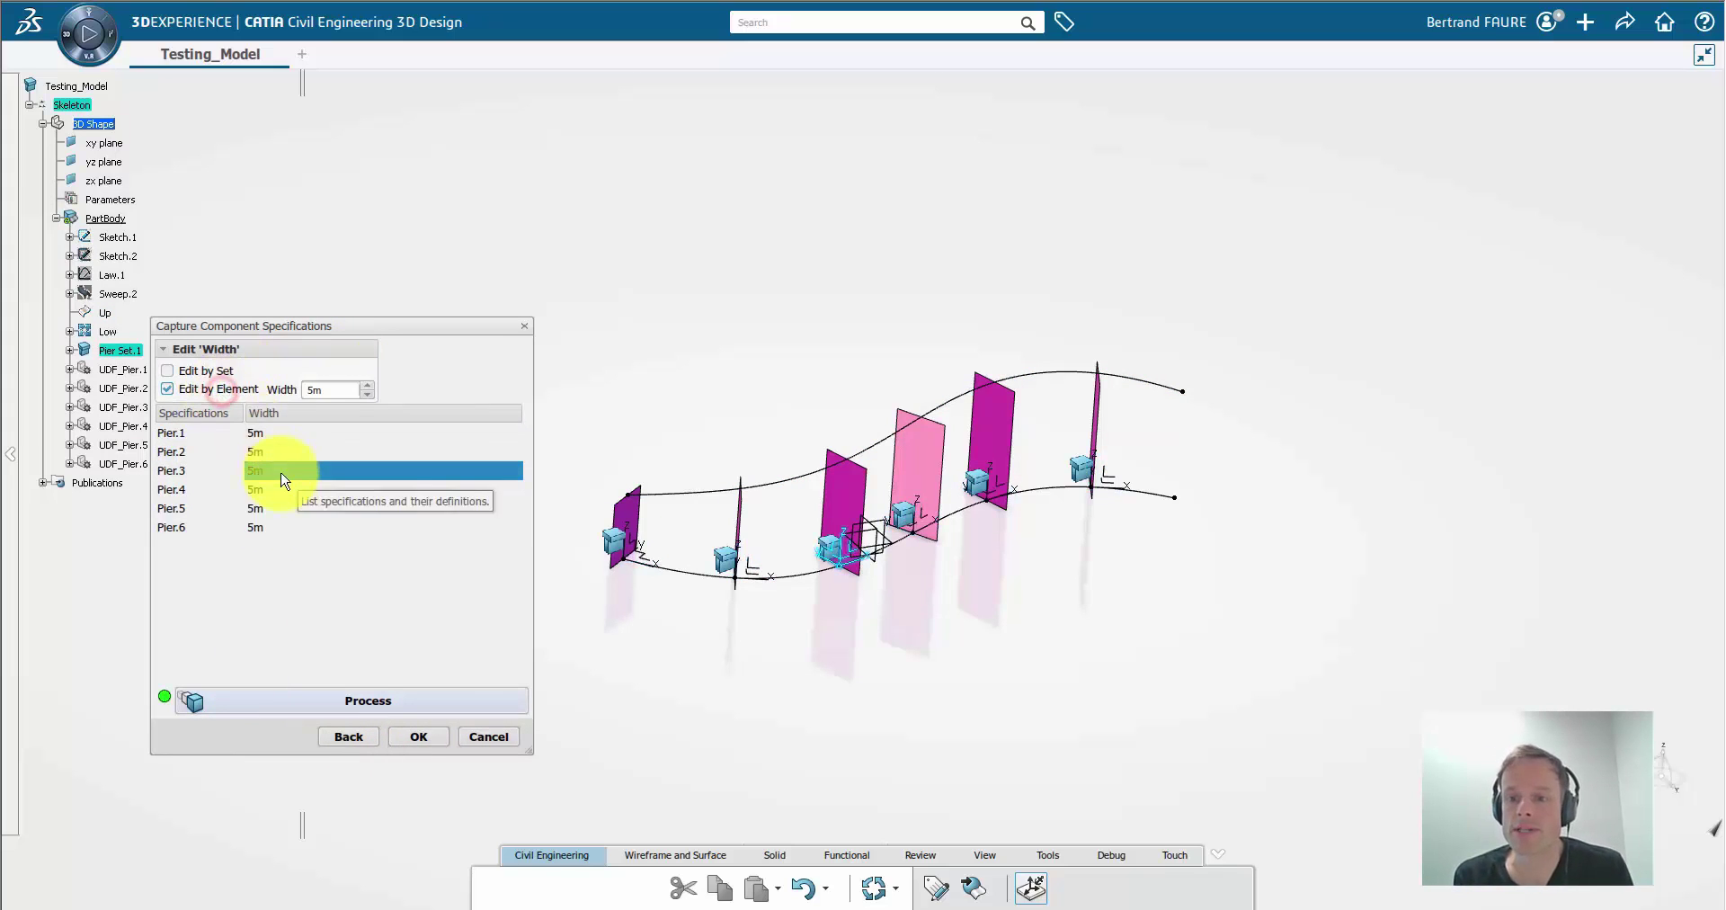
double_click(329, 389)
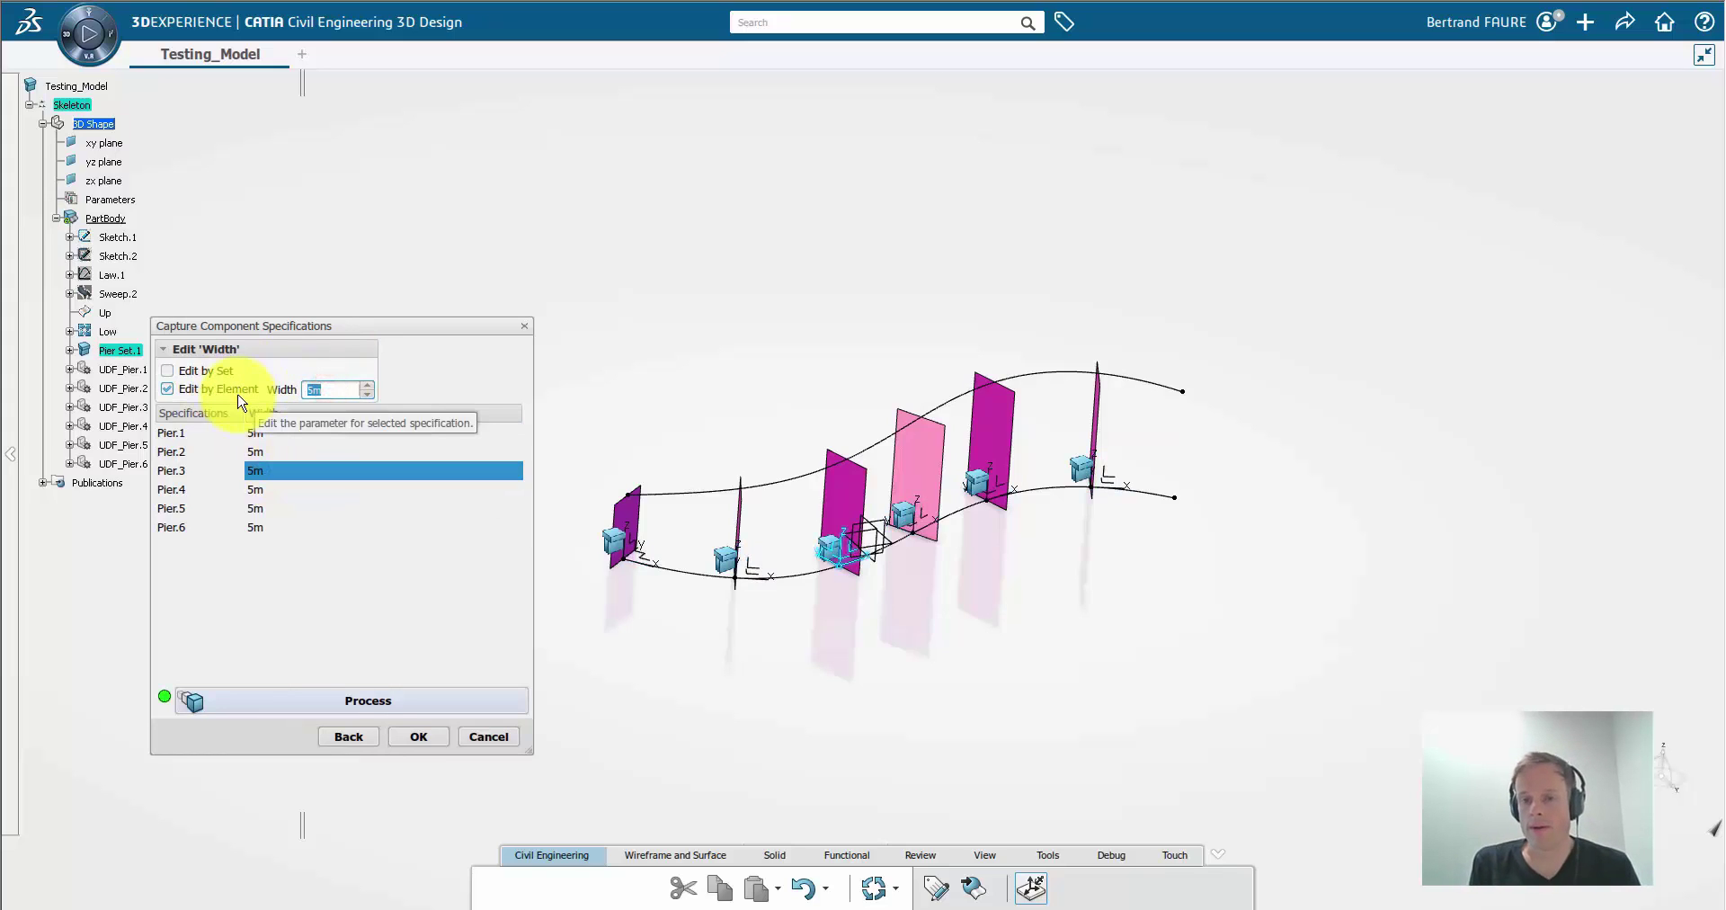
text(0)
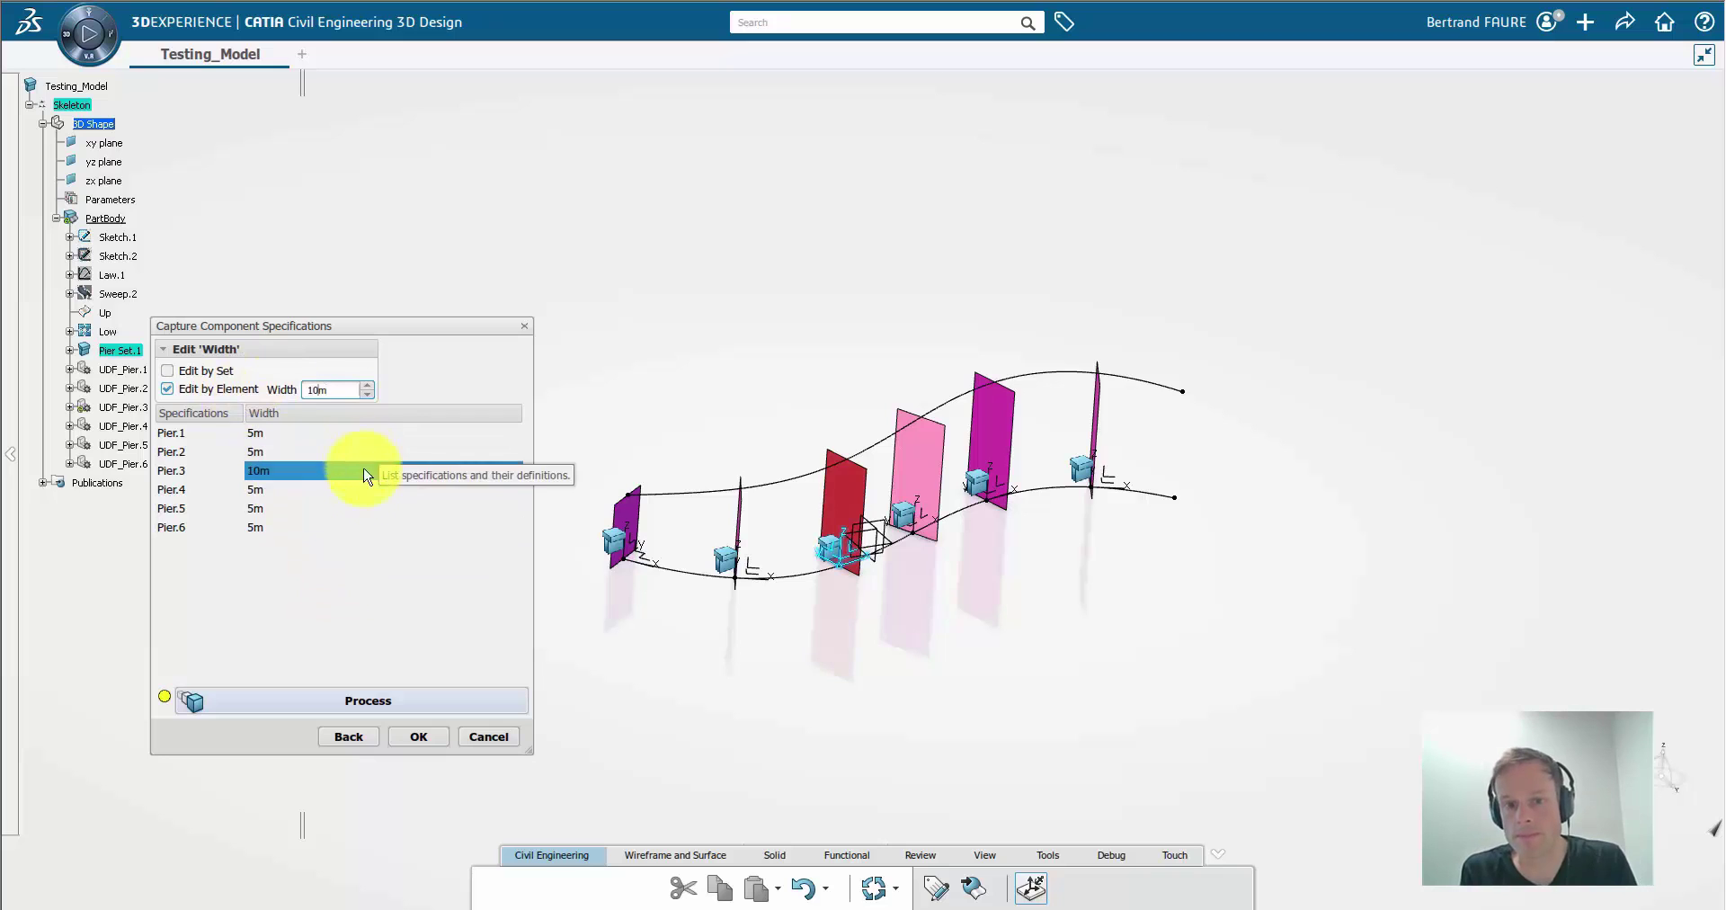
click(455, 470)
click(396, 710)
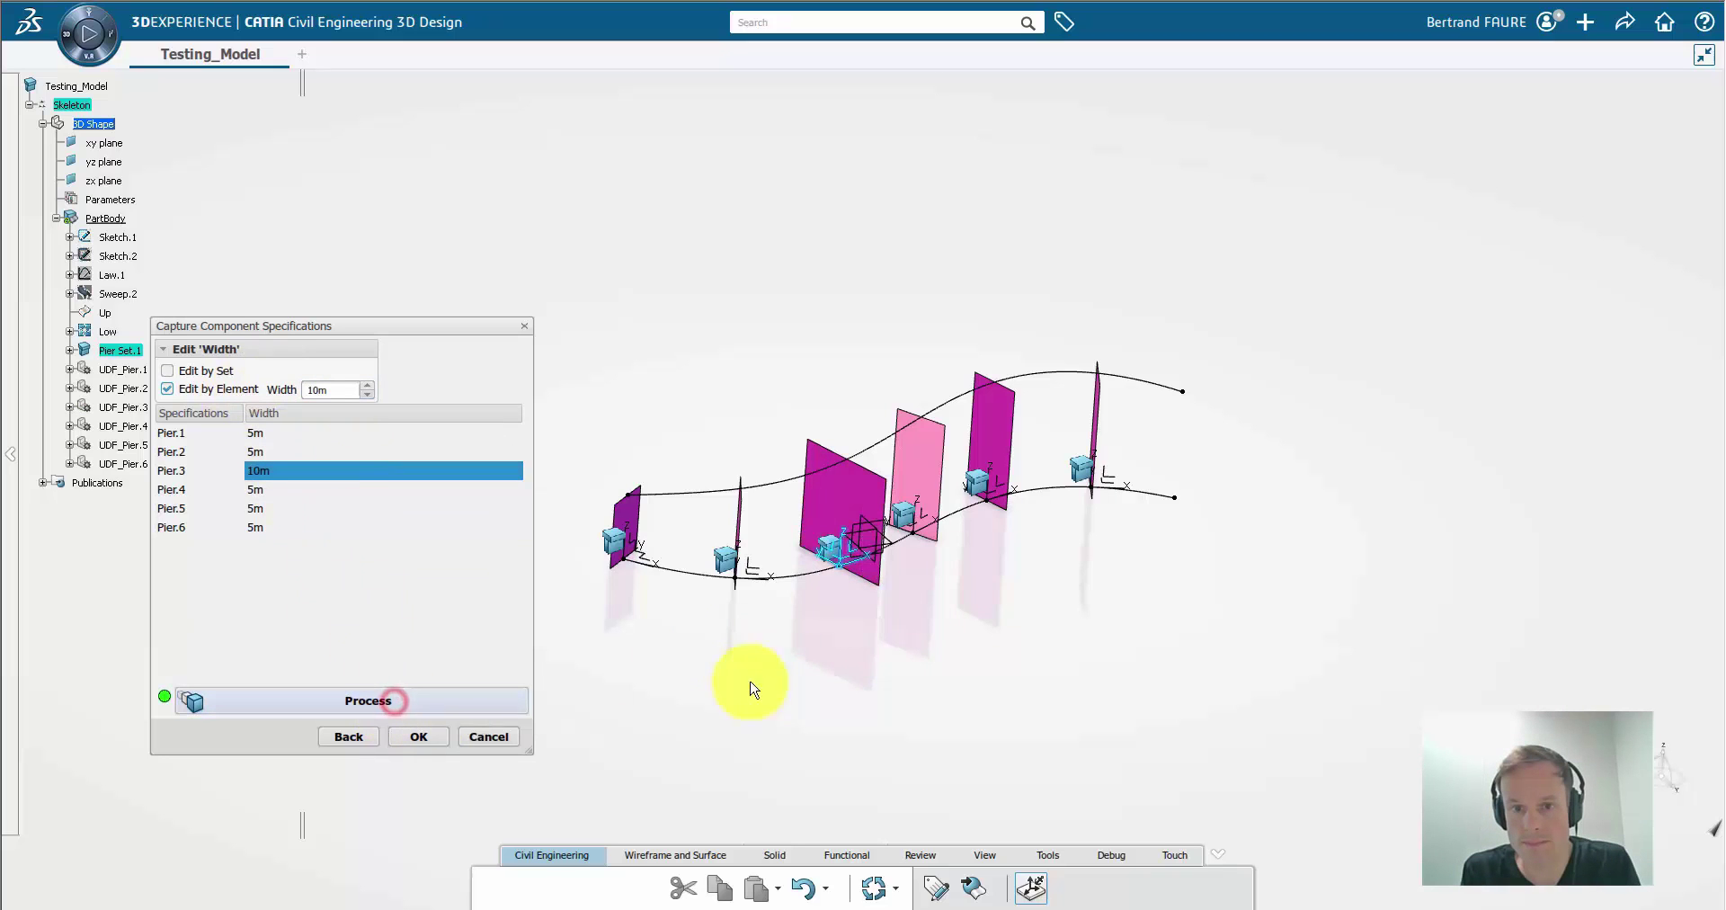
middle_drag(752, 686, 890, 690)
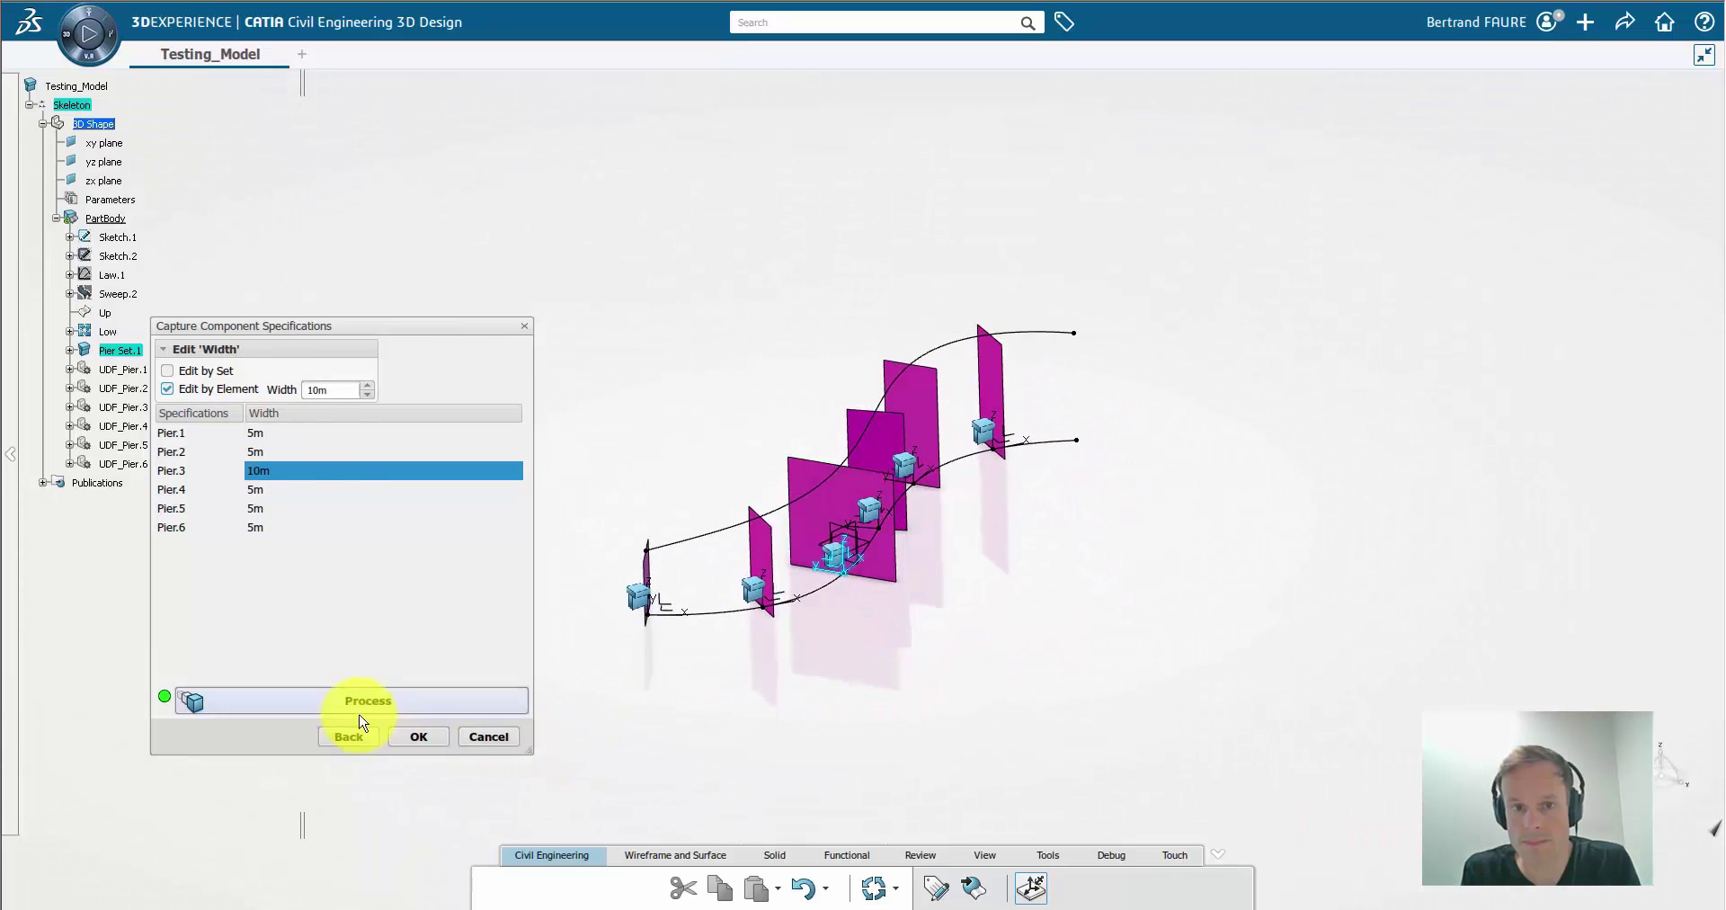
click(422, 737)
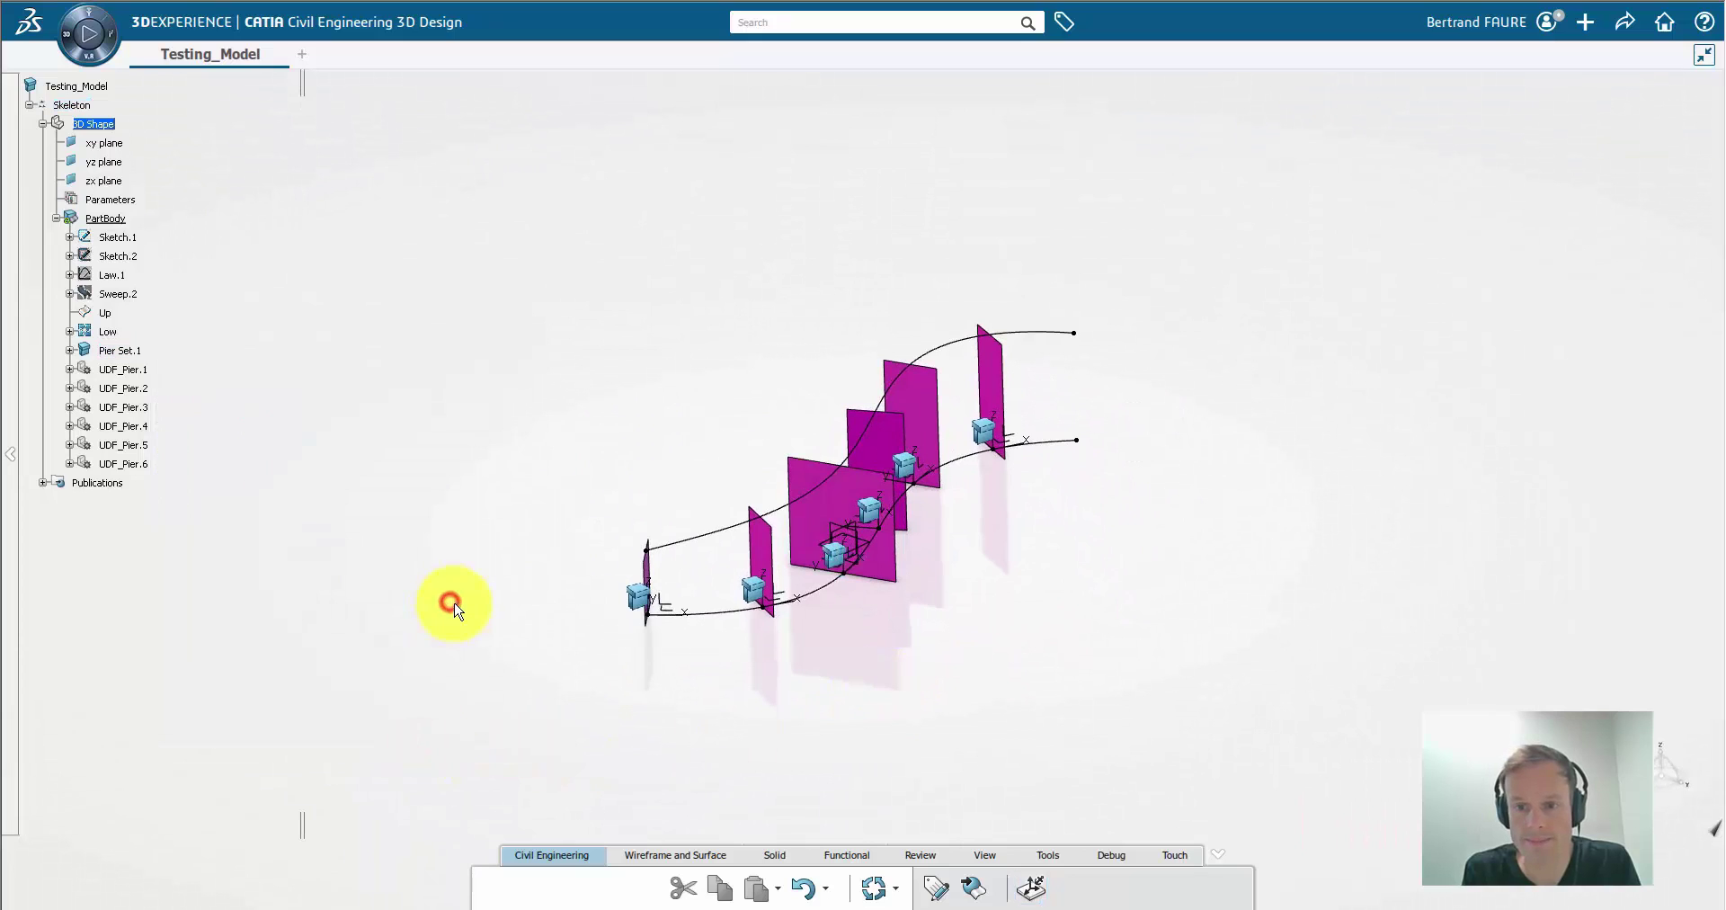
Step: Update and save the model
click(868, 892)
click(1623, 23)
click(1594, 57)
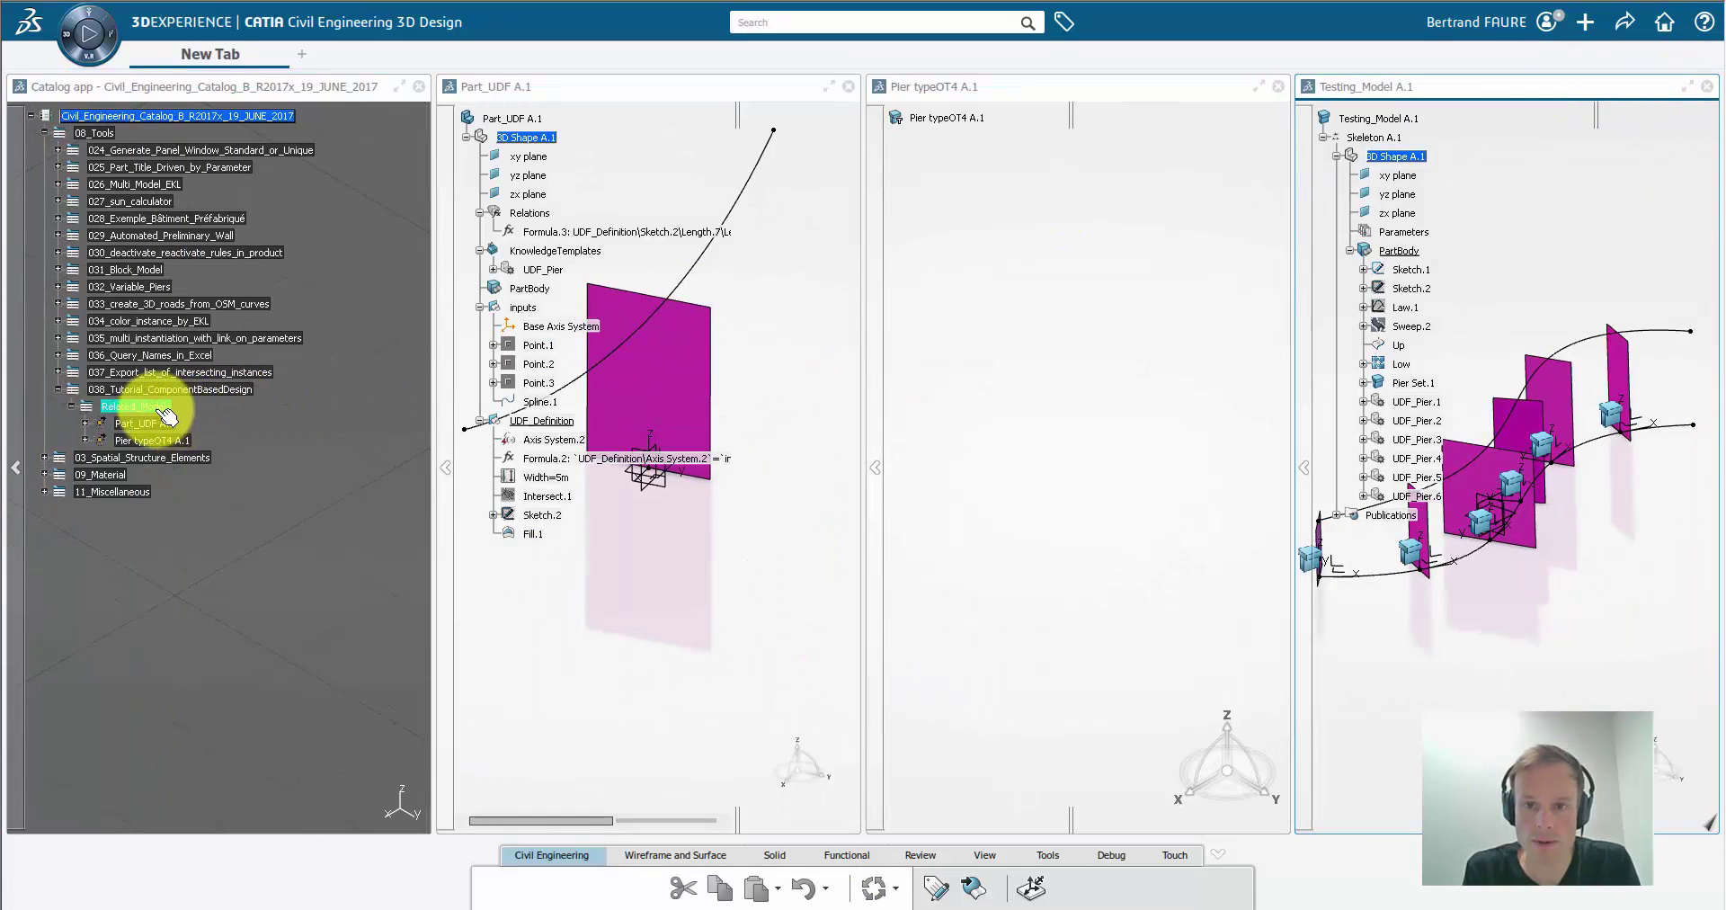
Step: Insert Testing_Model A.1 under Related_Models and rearrange panels so it fills the wide view
right_click(163, 413)
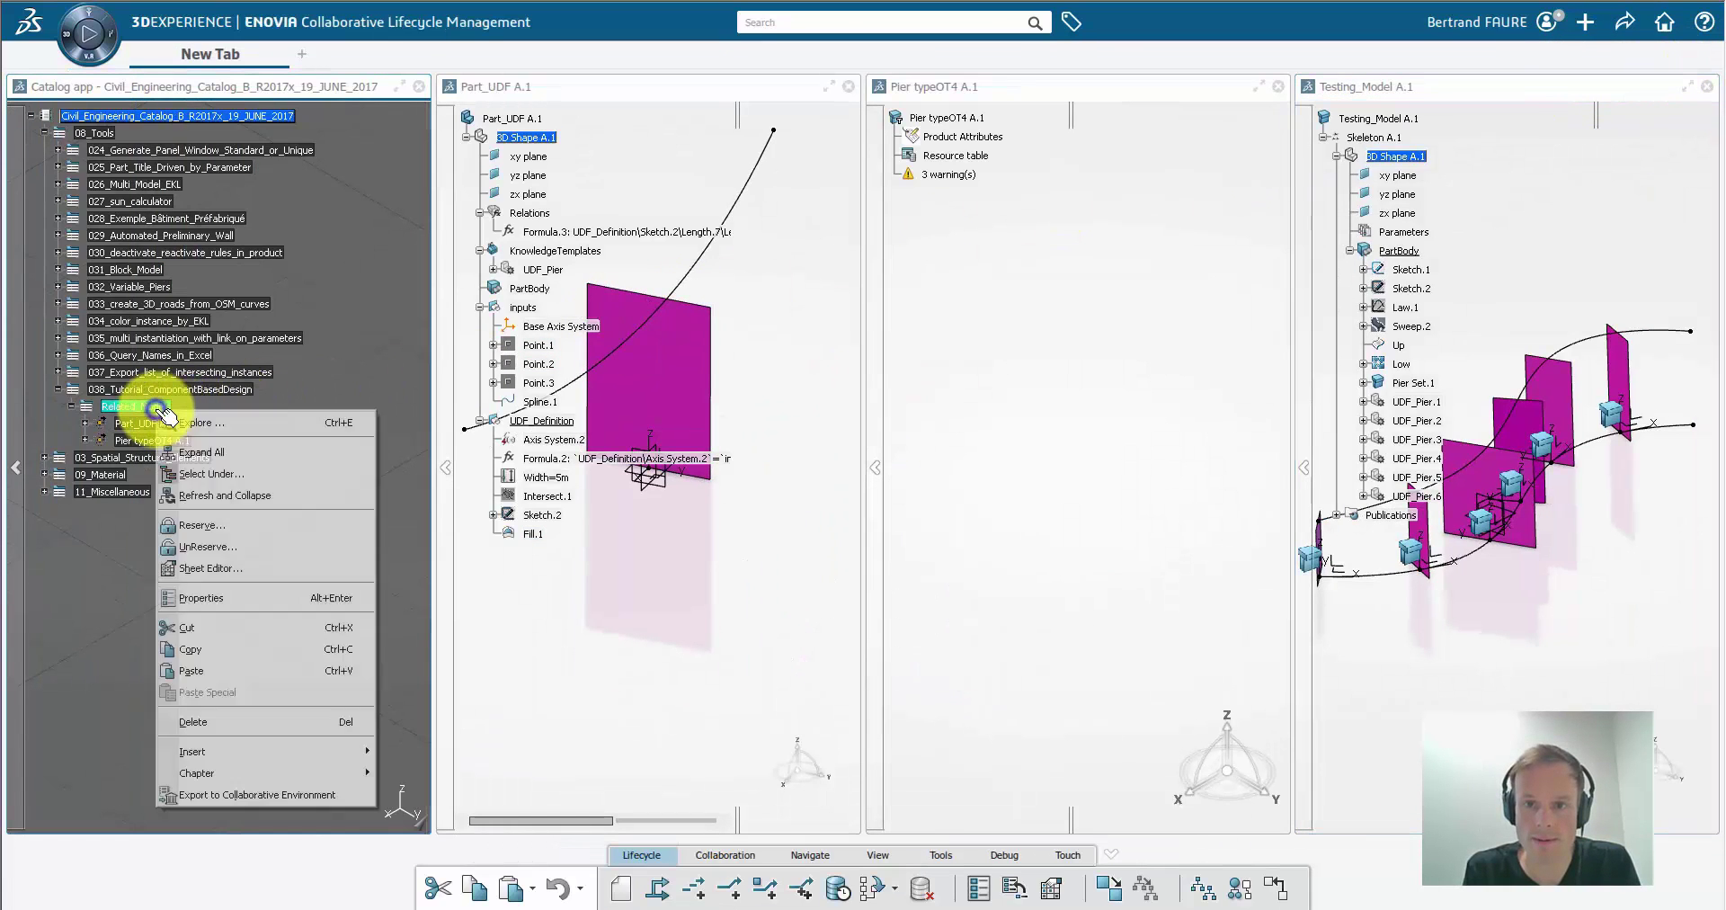
click(213, 750)
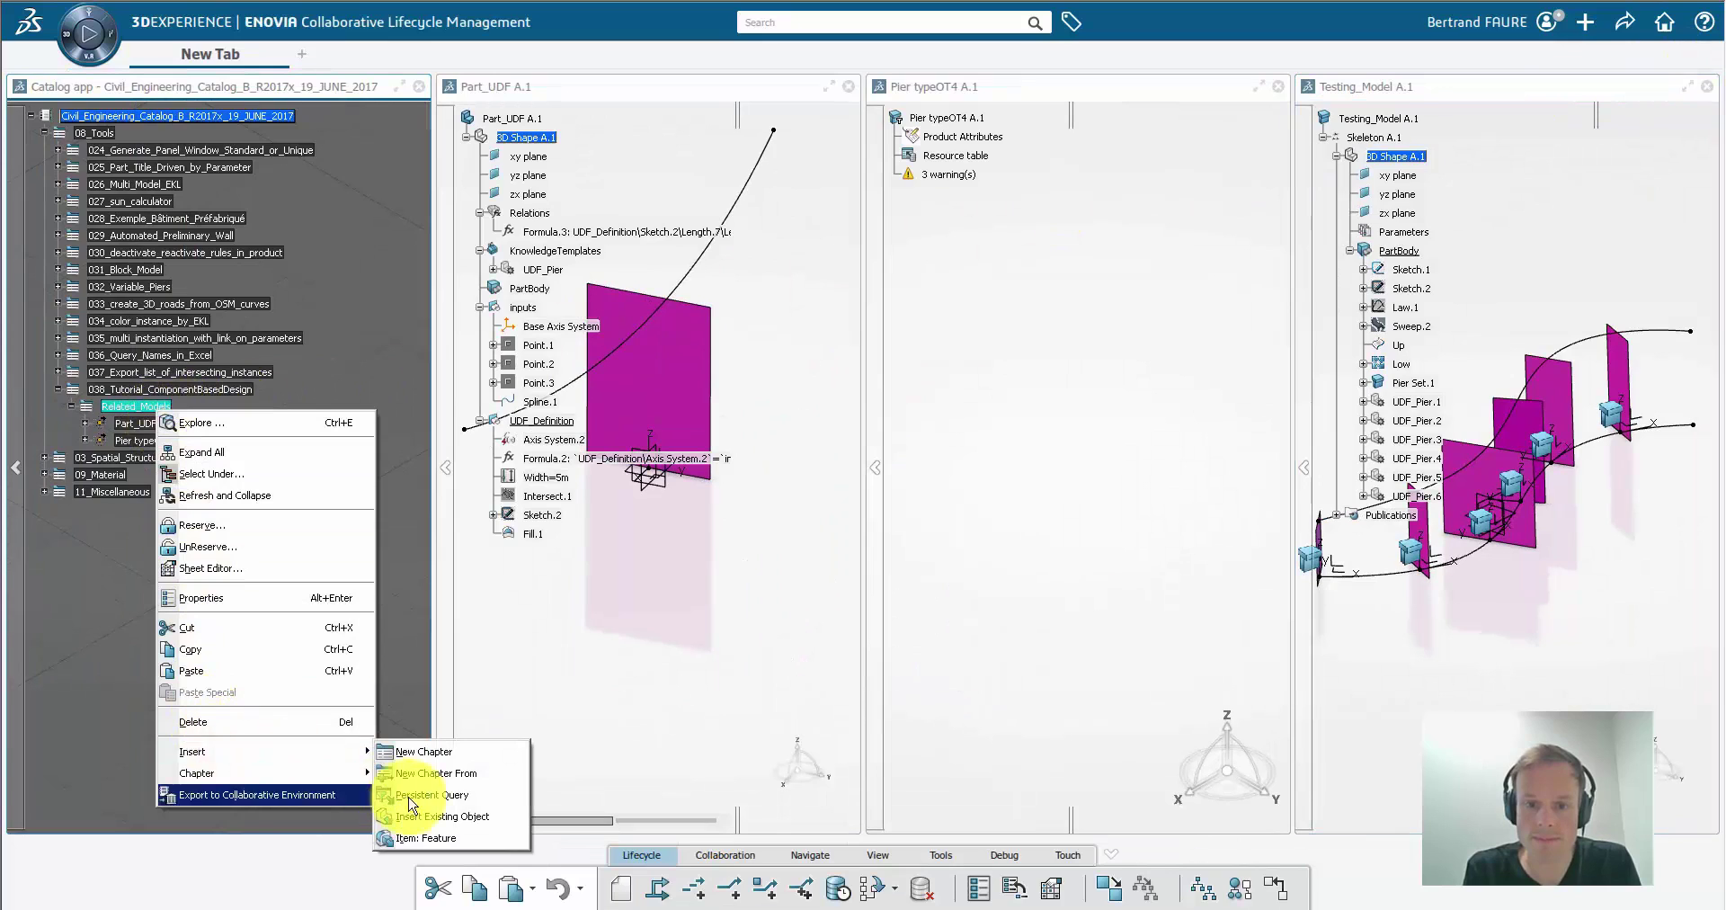
click(443, 816)
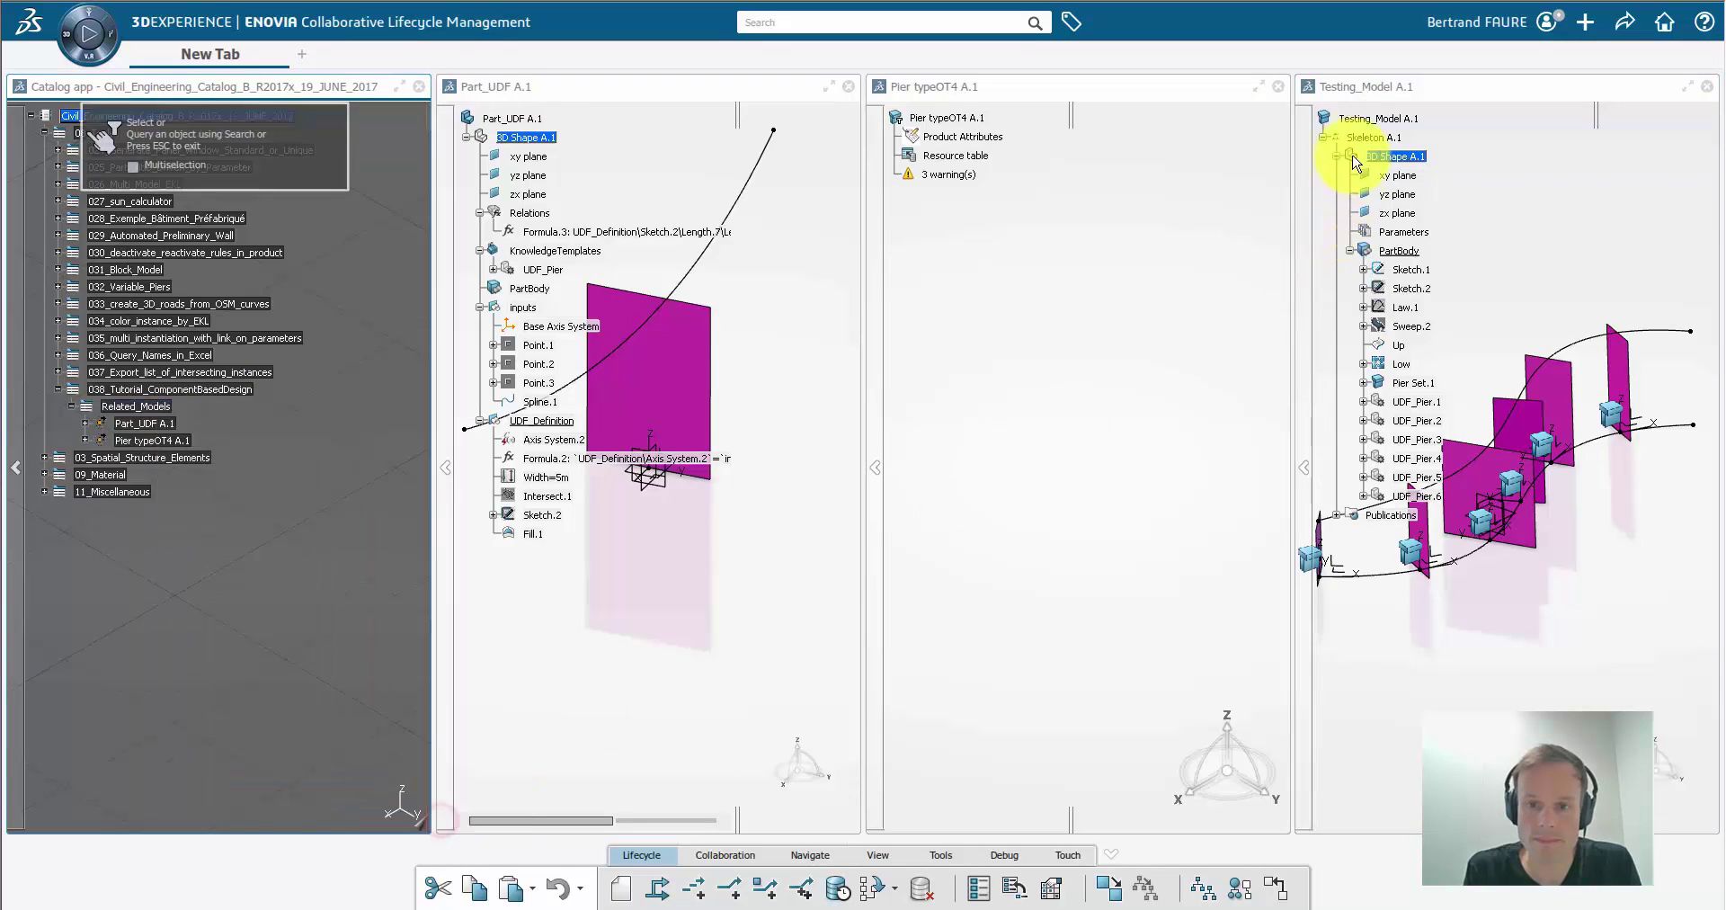
click(1385, 119)
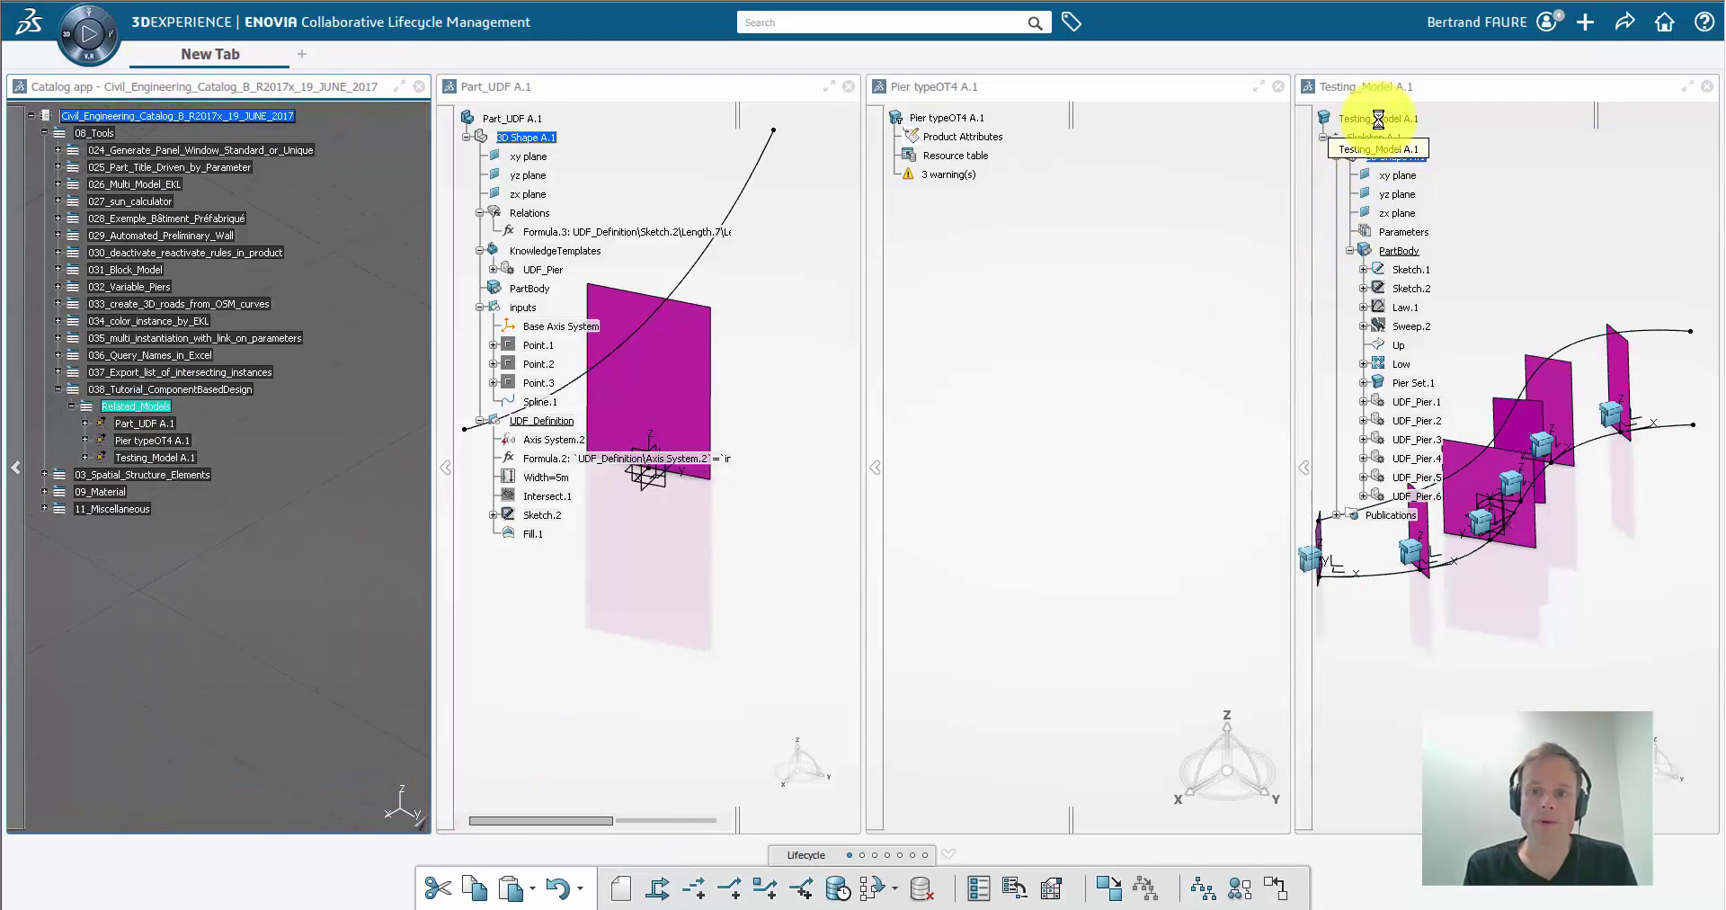
drag(694, 86, 243, 617)
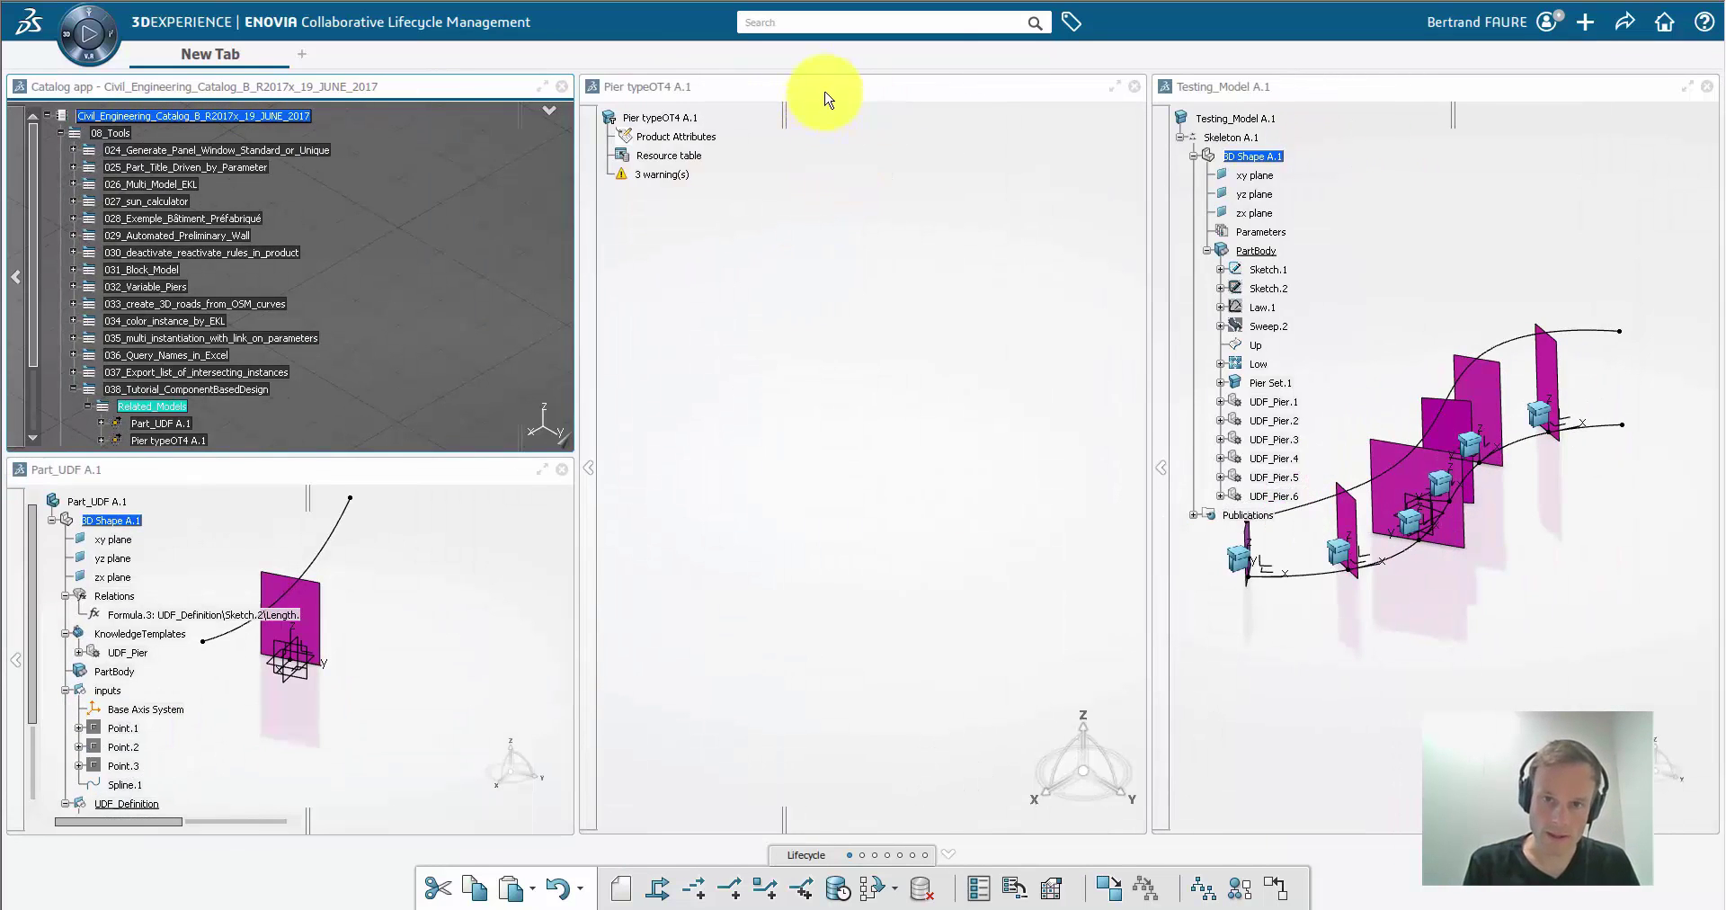
drag(829, 99, 241, 719)
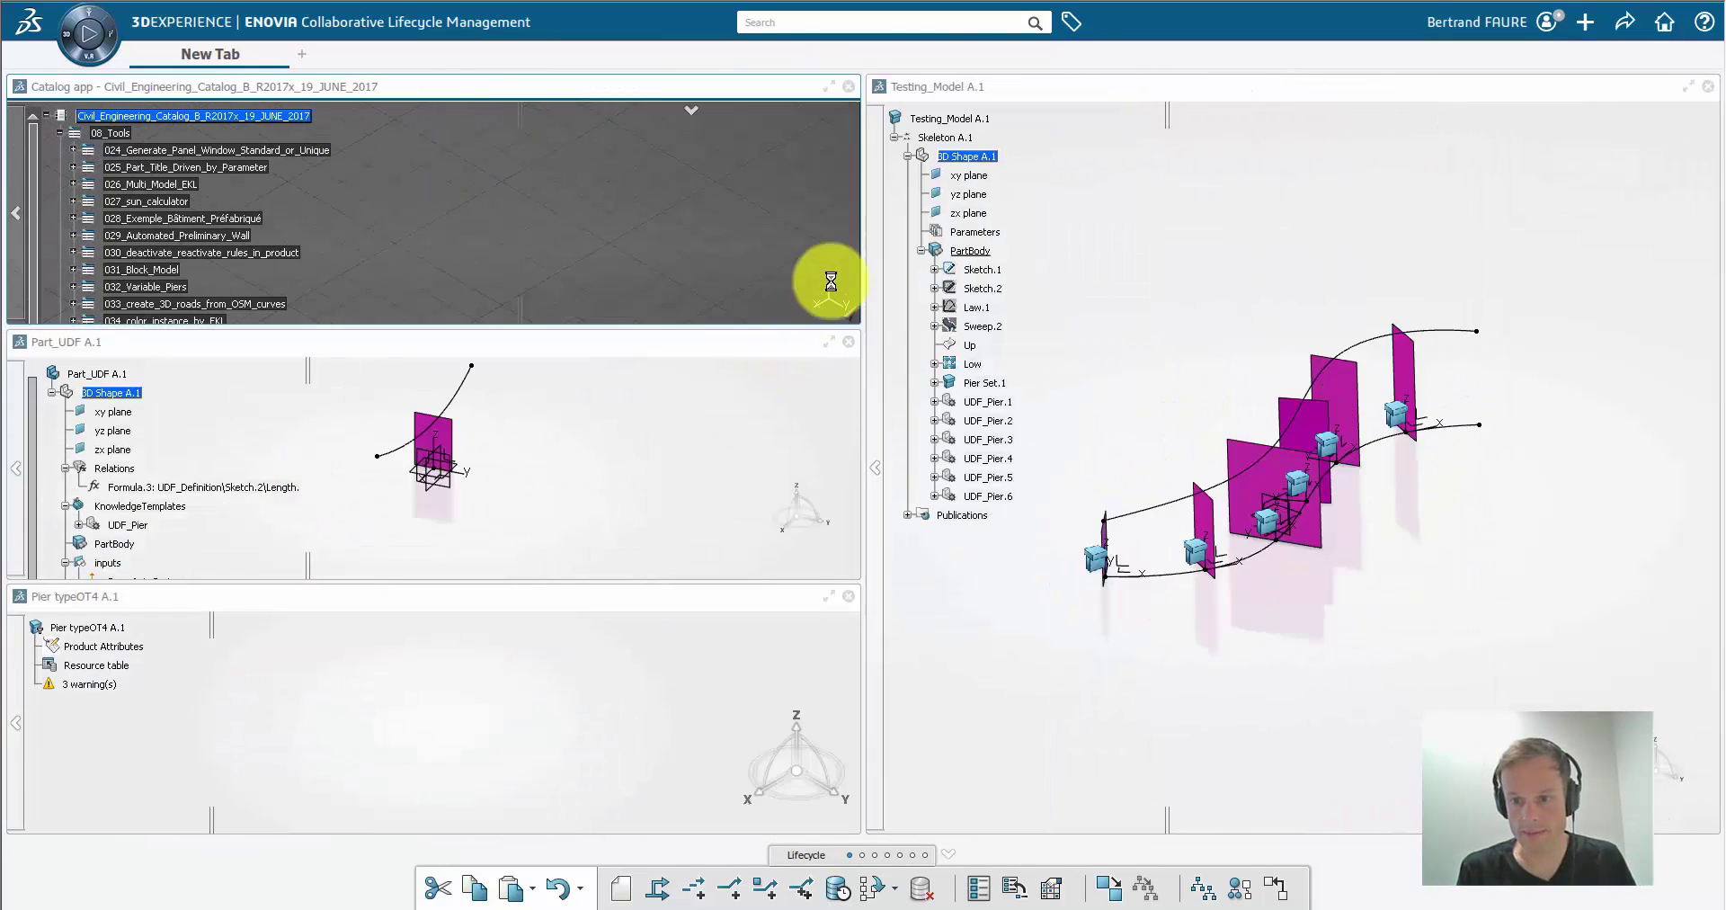
drag(864, 248, 366, 254)
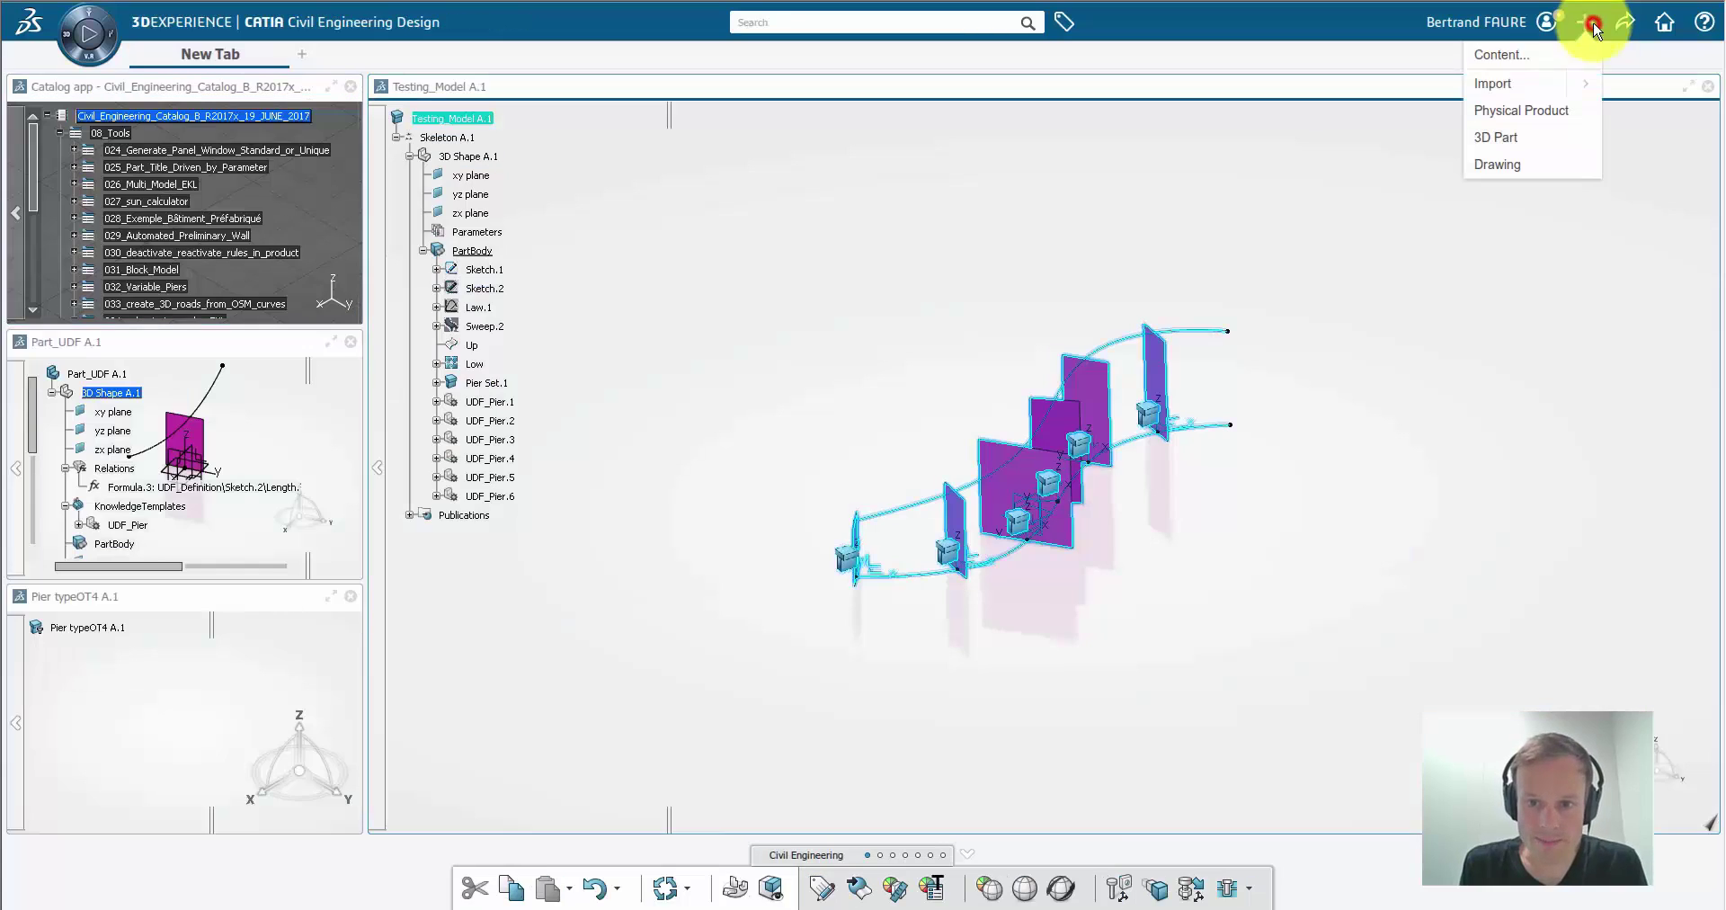
Step: Create a new Pier product titled PierAssembly_Generic
click(1541, 50)
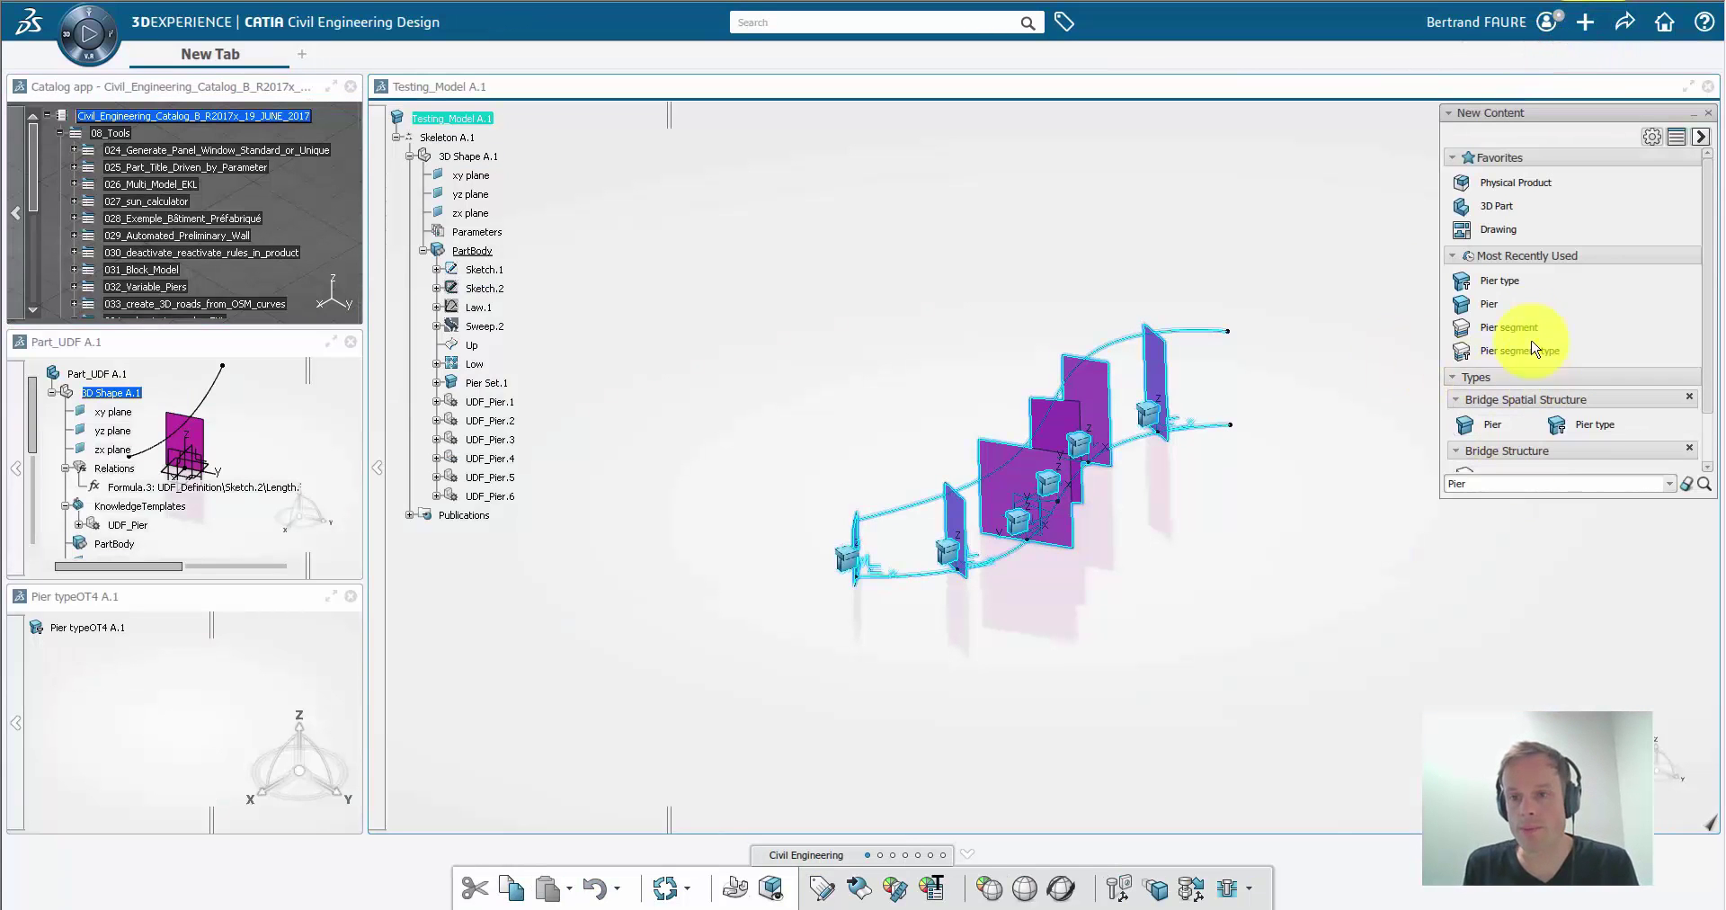
click(1508, 307)
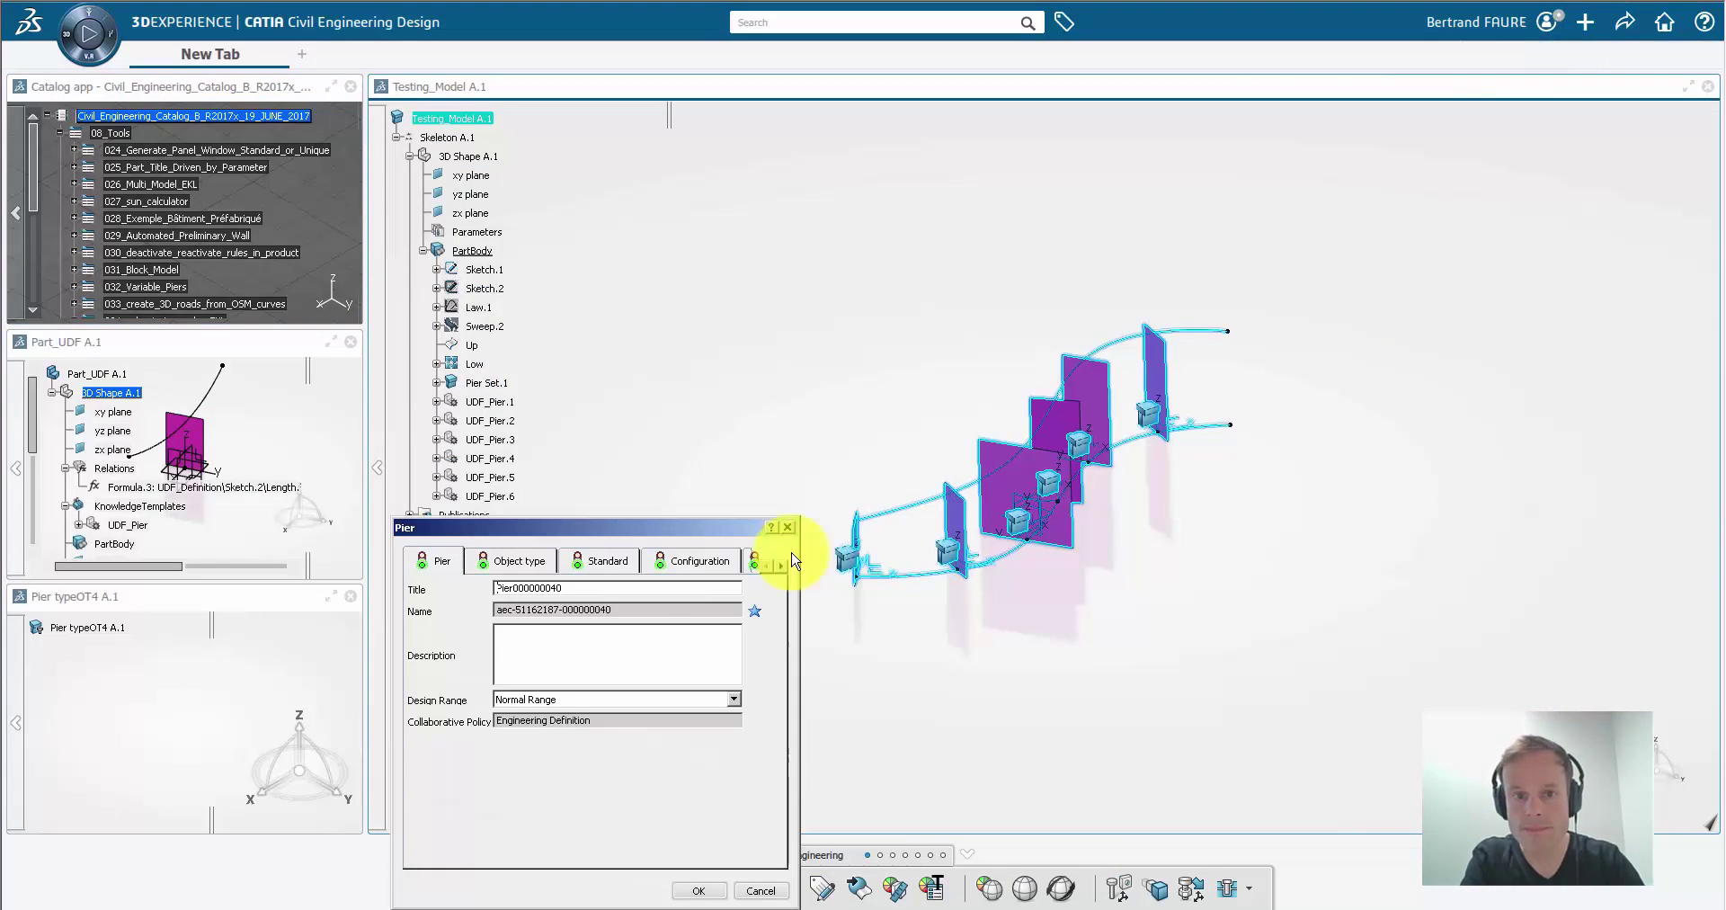
double_click(604, 589)
text(PierAssembly_Generic)
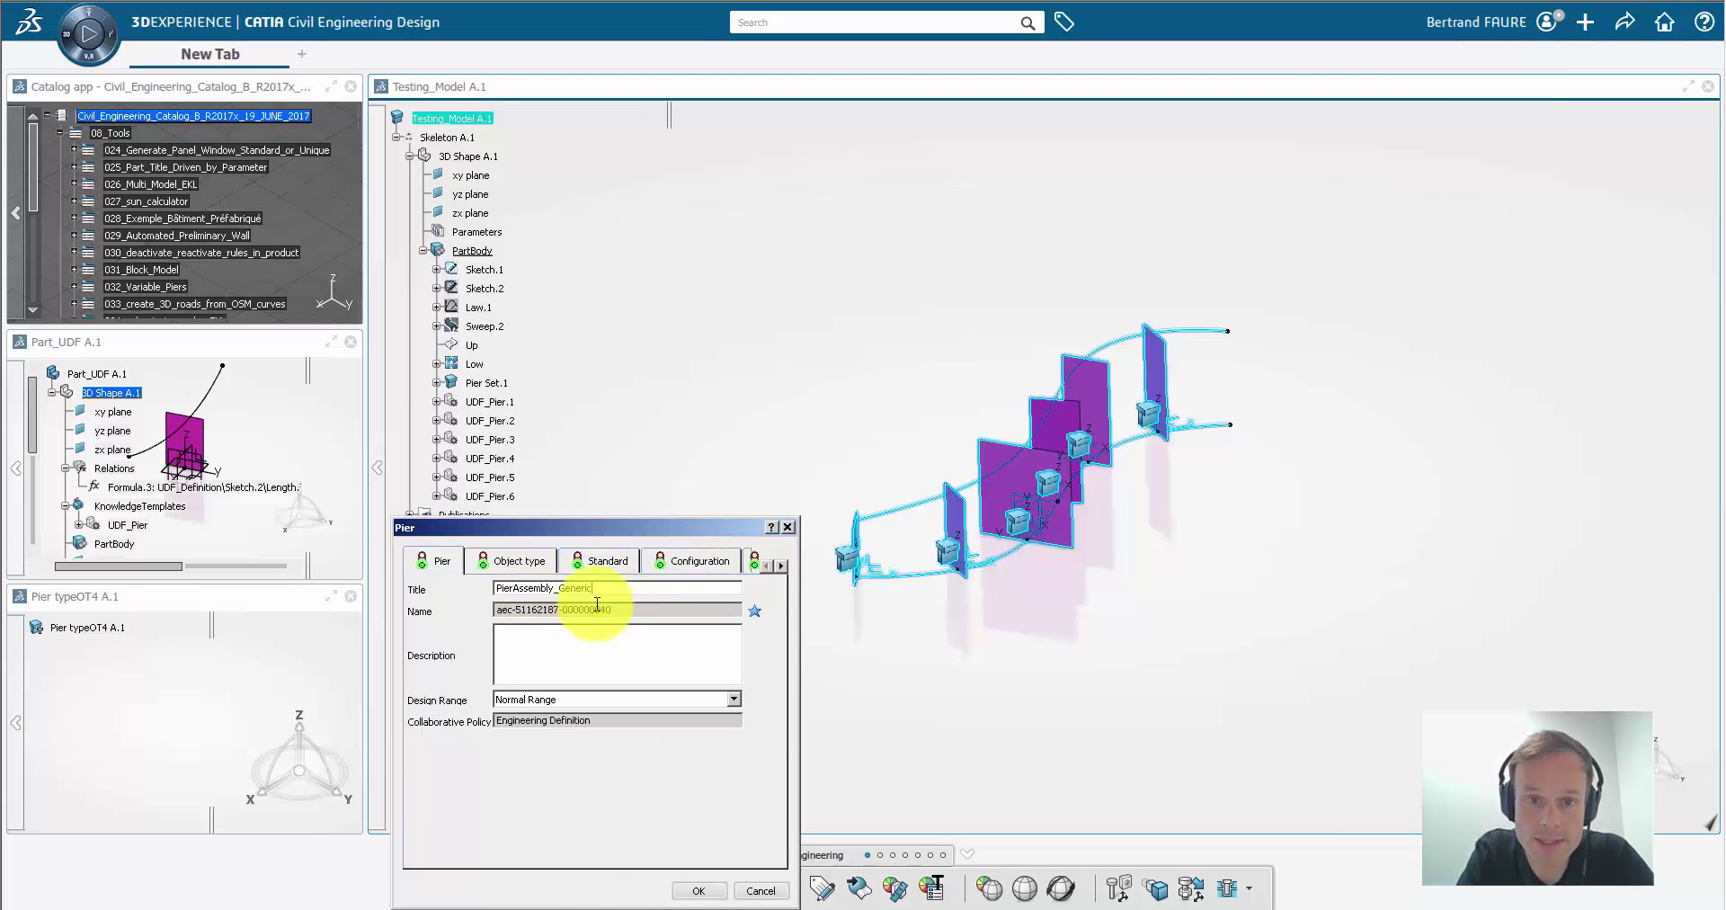
key(Return)
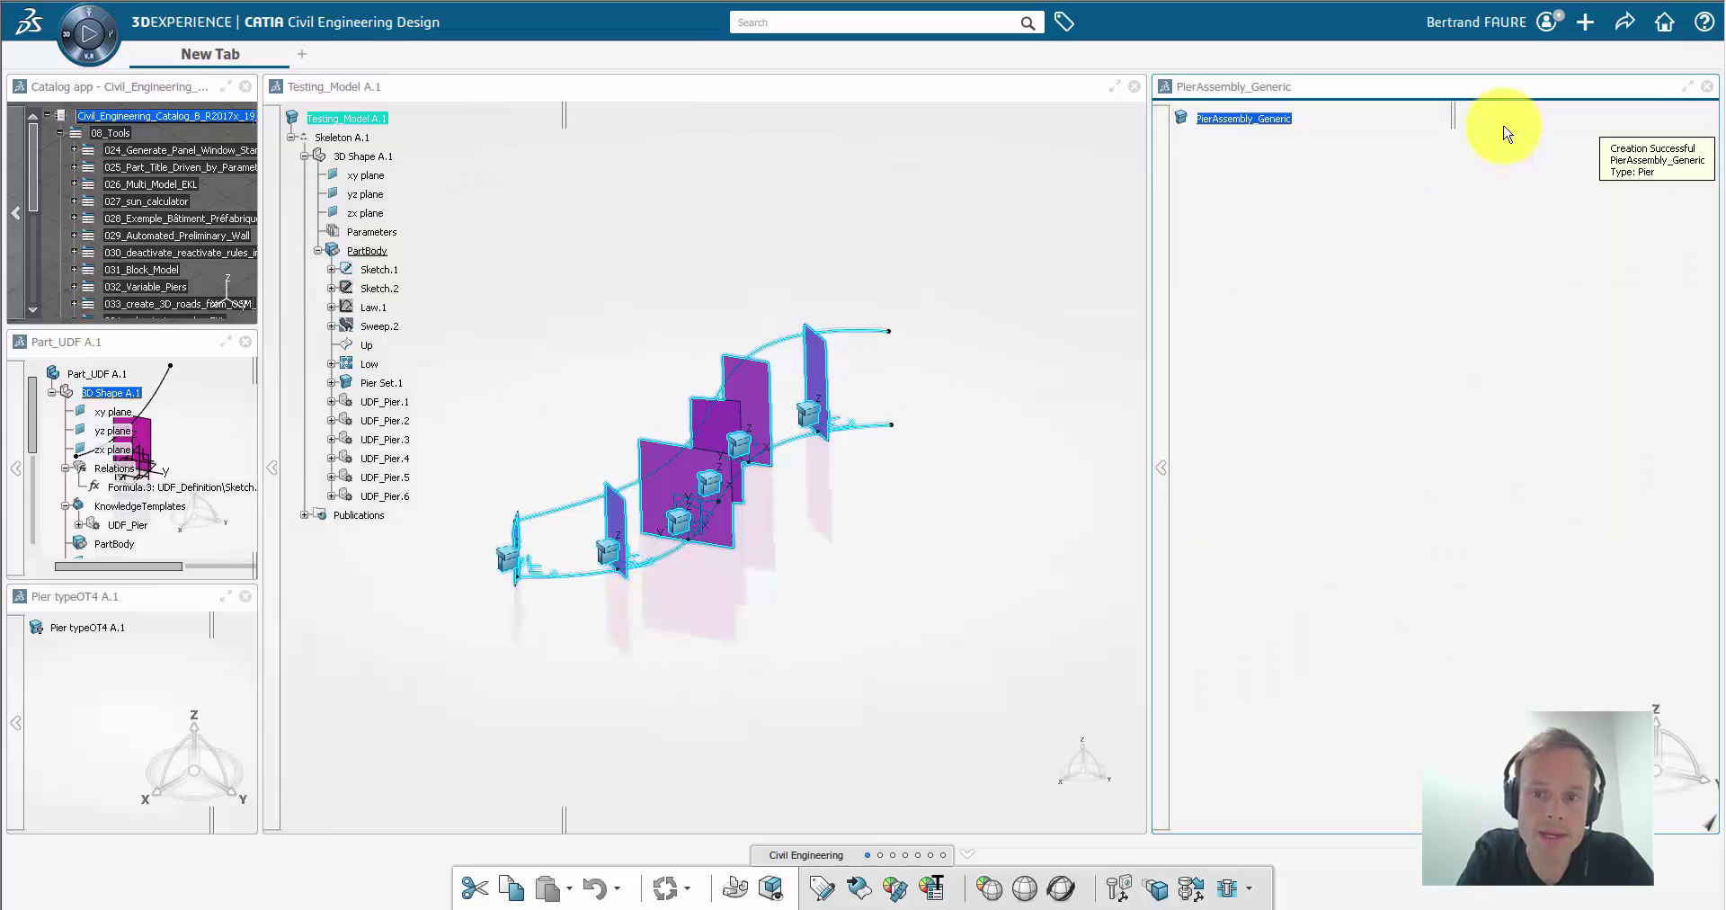
Step: Insert a 3D Shape Skeleton Representation into PierAssembly_Generic
right_click(1276, 124)
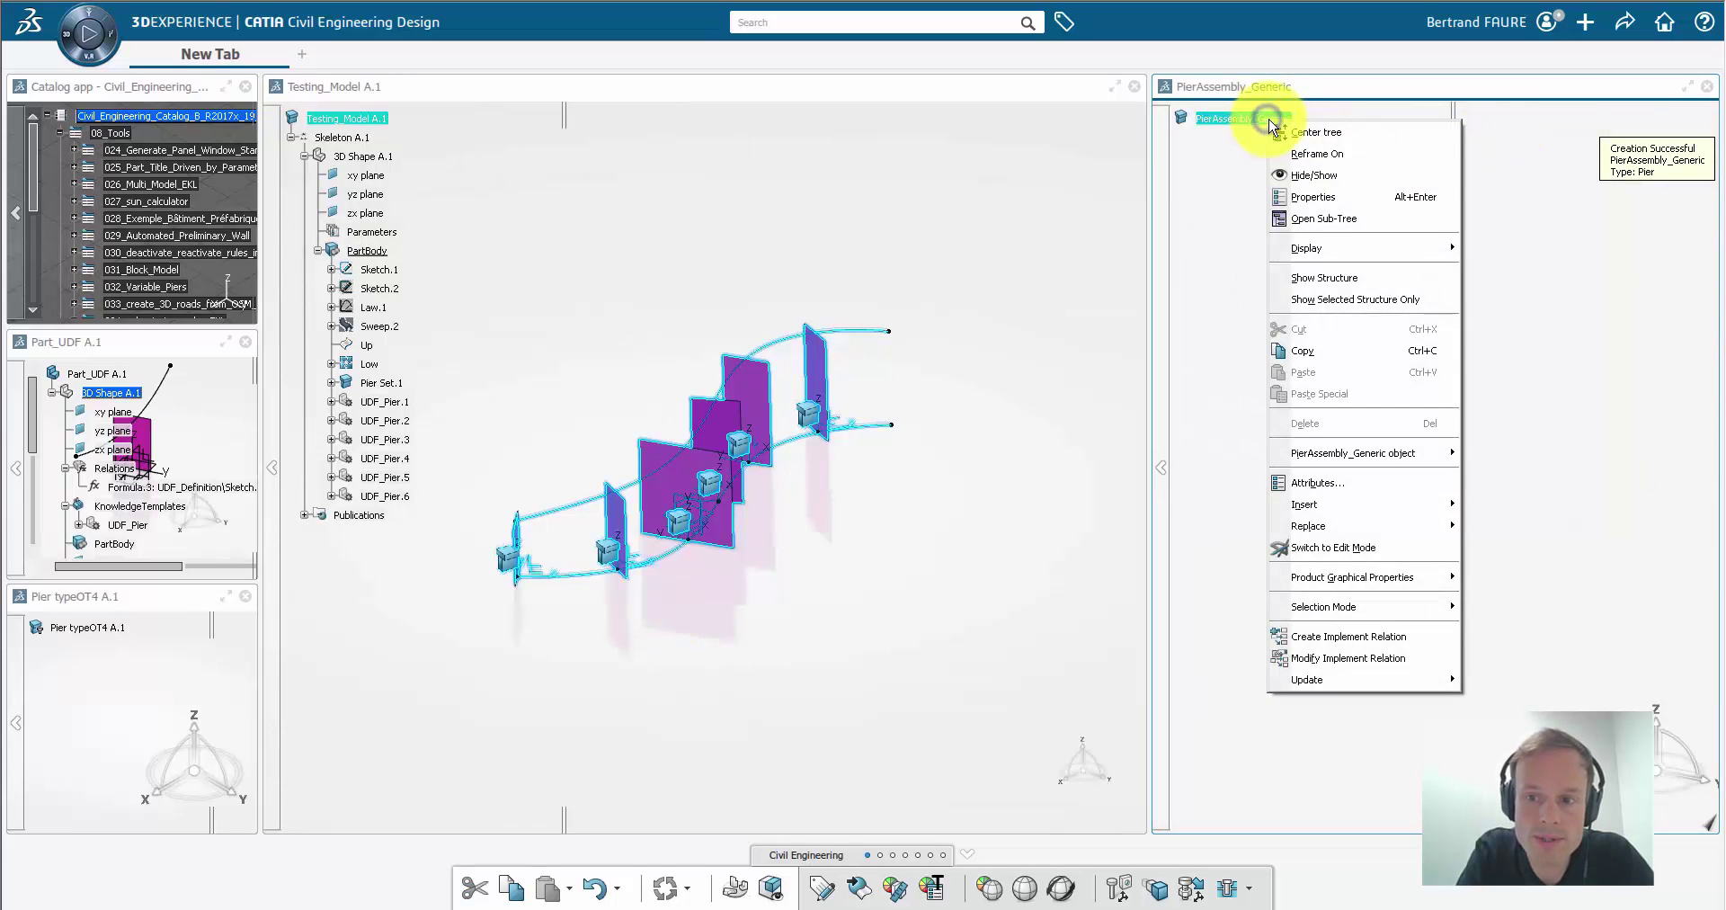
mouse_move(1373, 508)
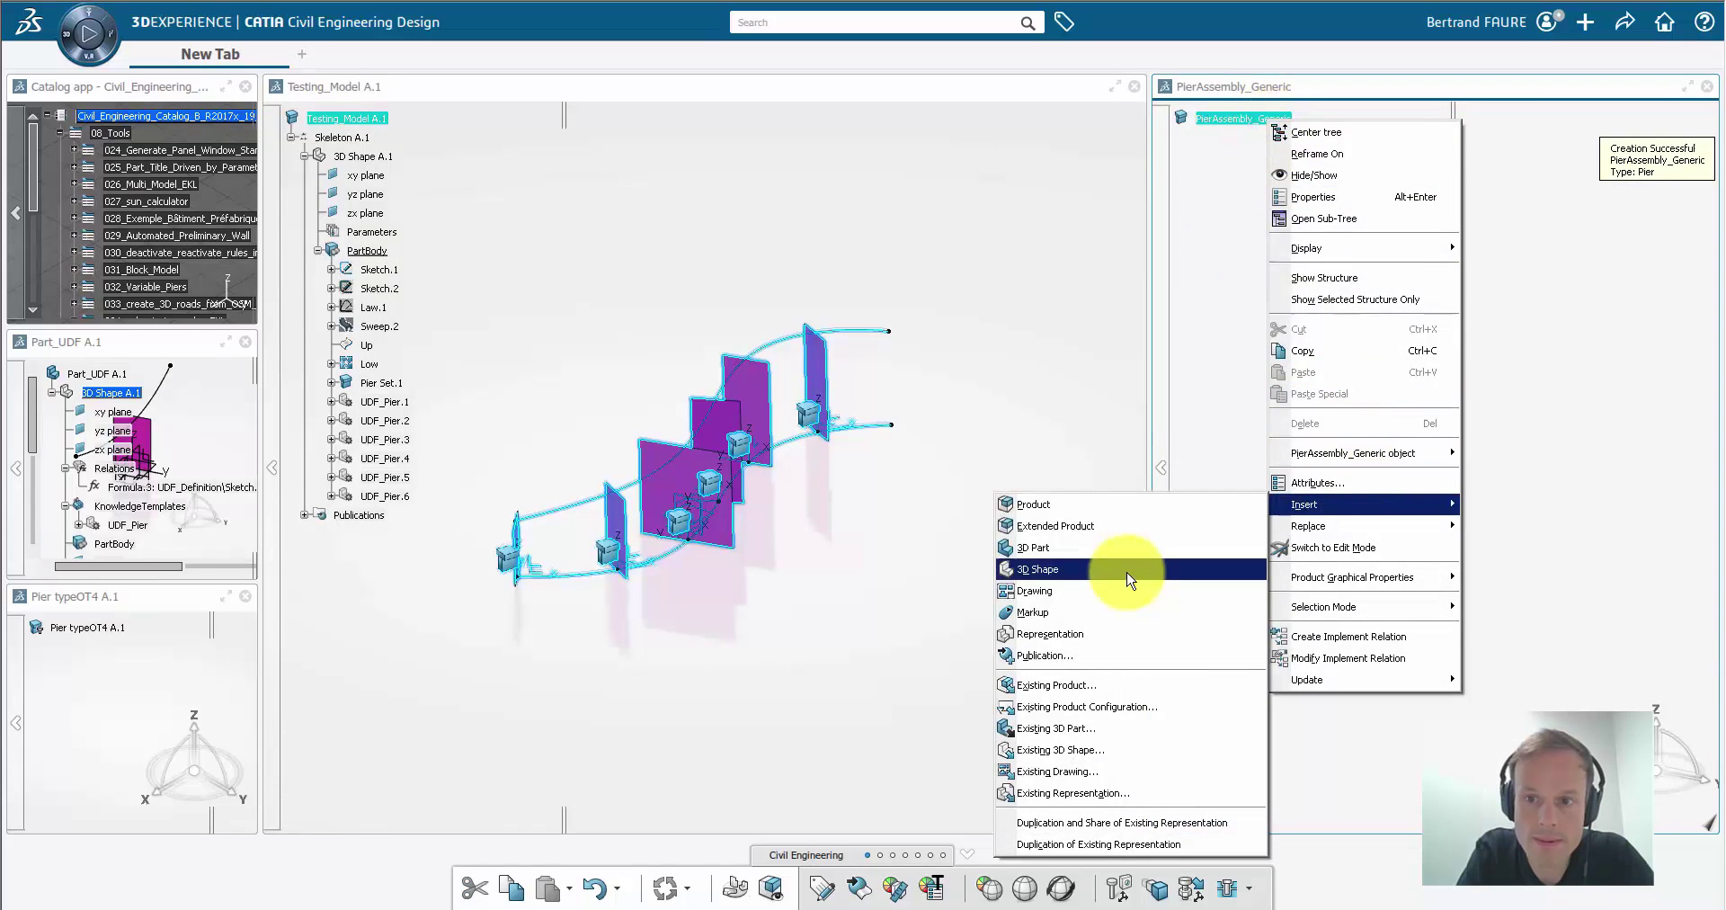
click(1128, 574)
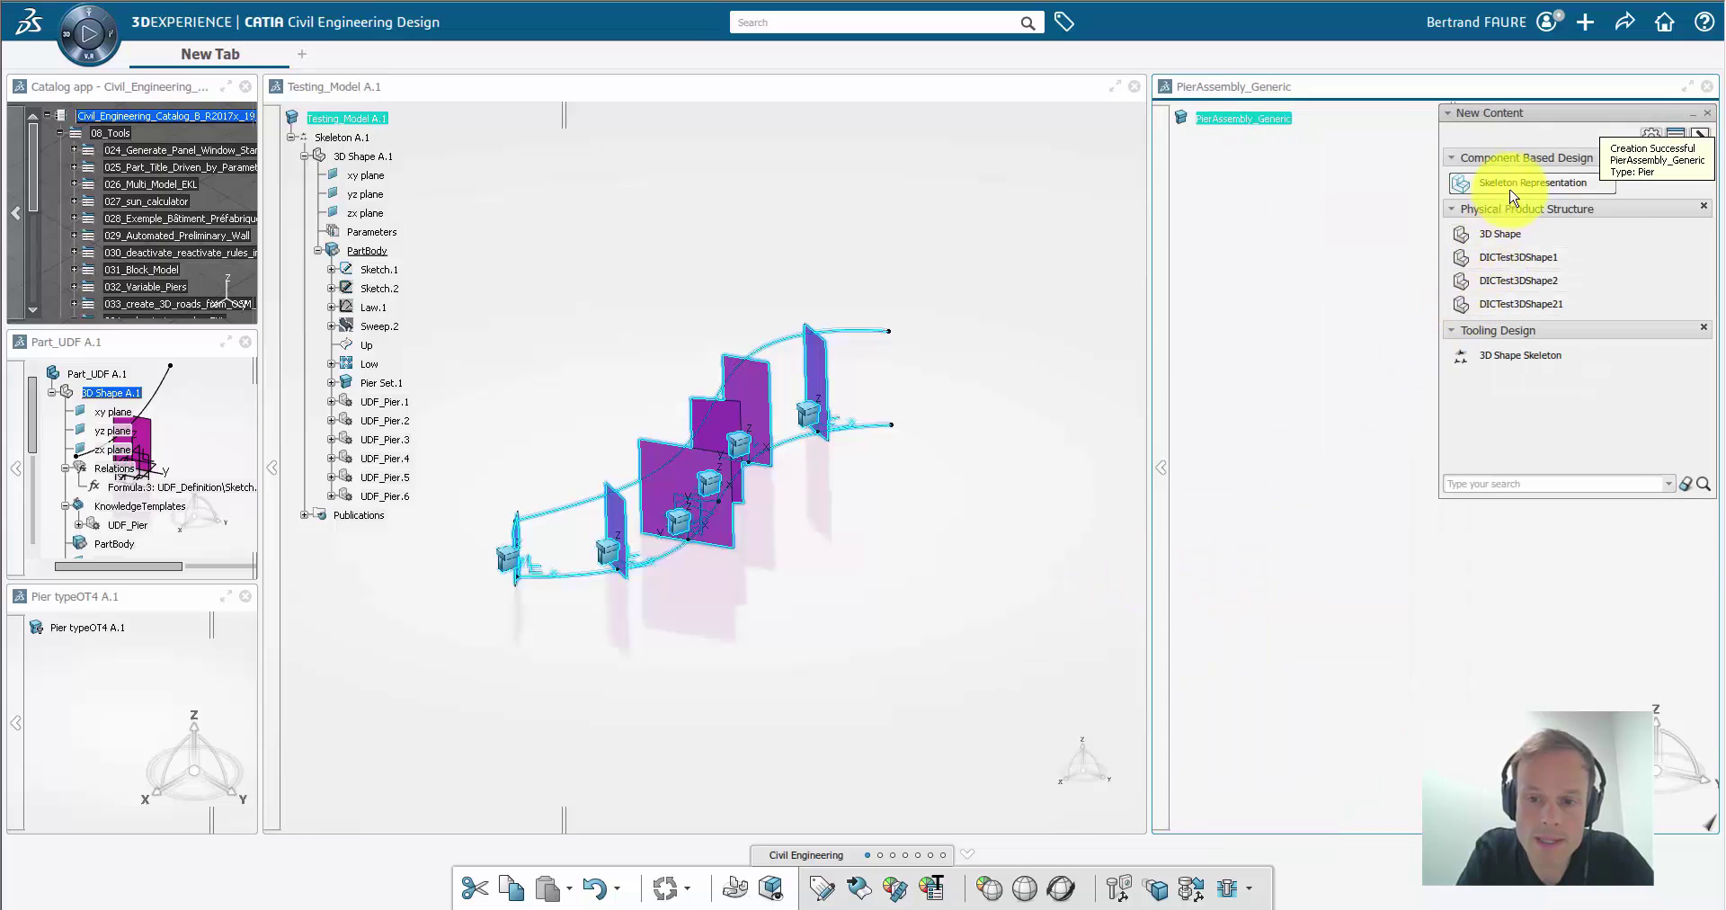
click(1513, 198)
Step: Rename the new representation to Skeleton and make it the part being edited
right_click(1337, 135)
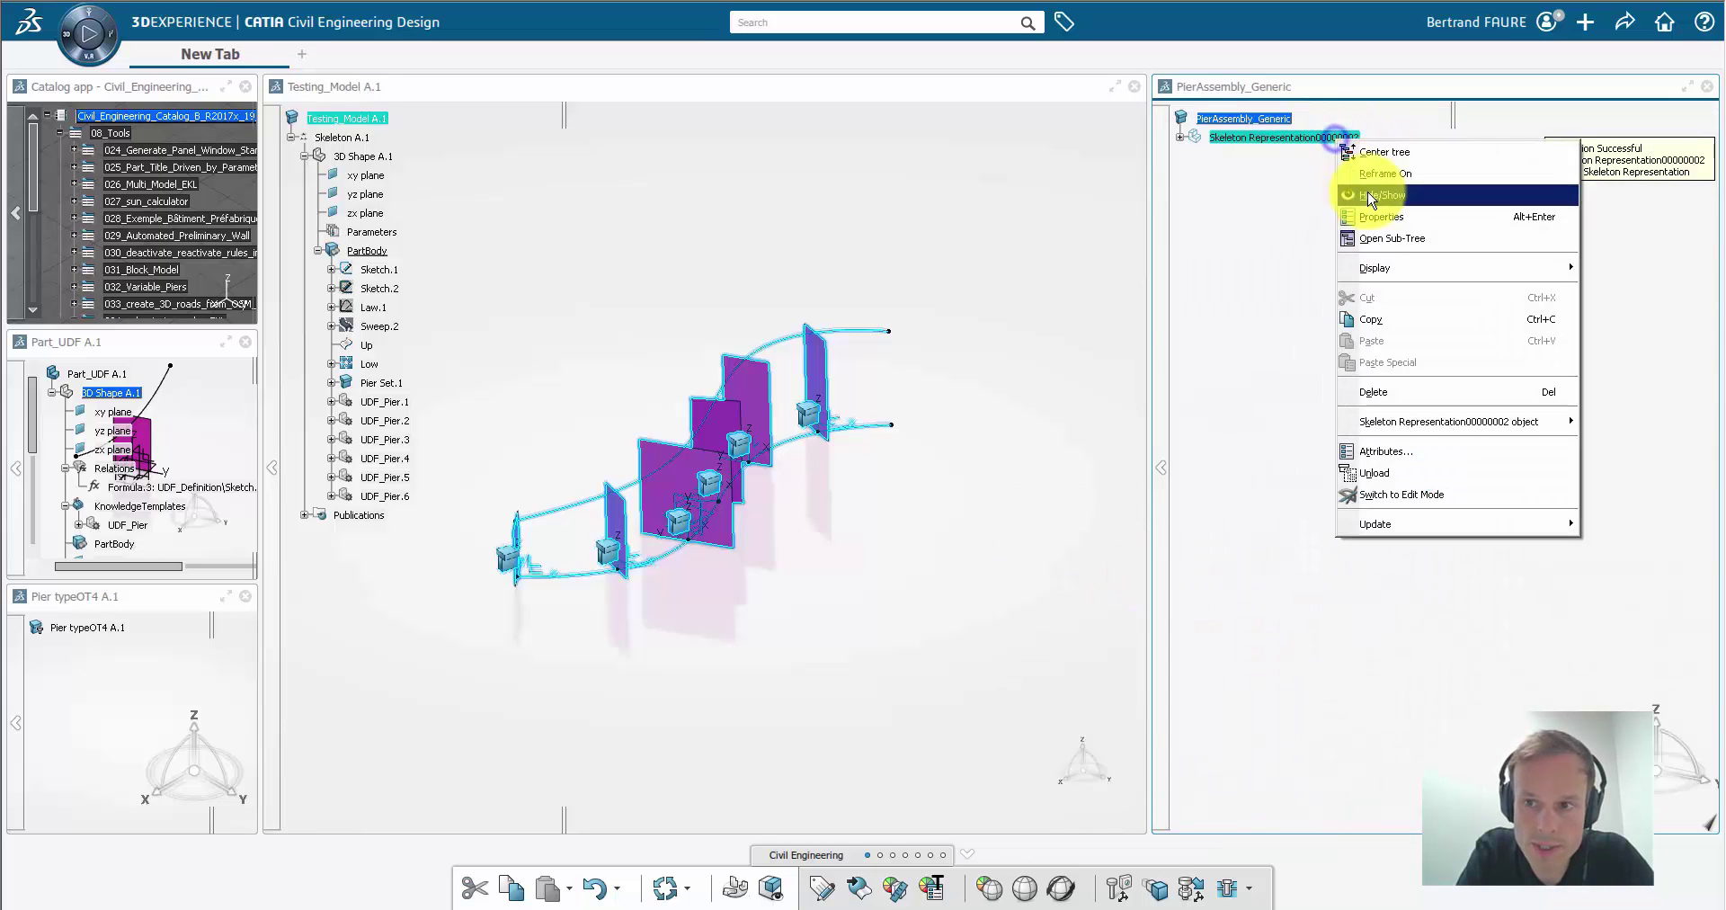
click(1380, 217)
drag(1123, 329, 1010, 329)
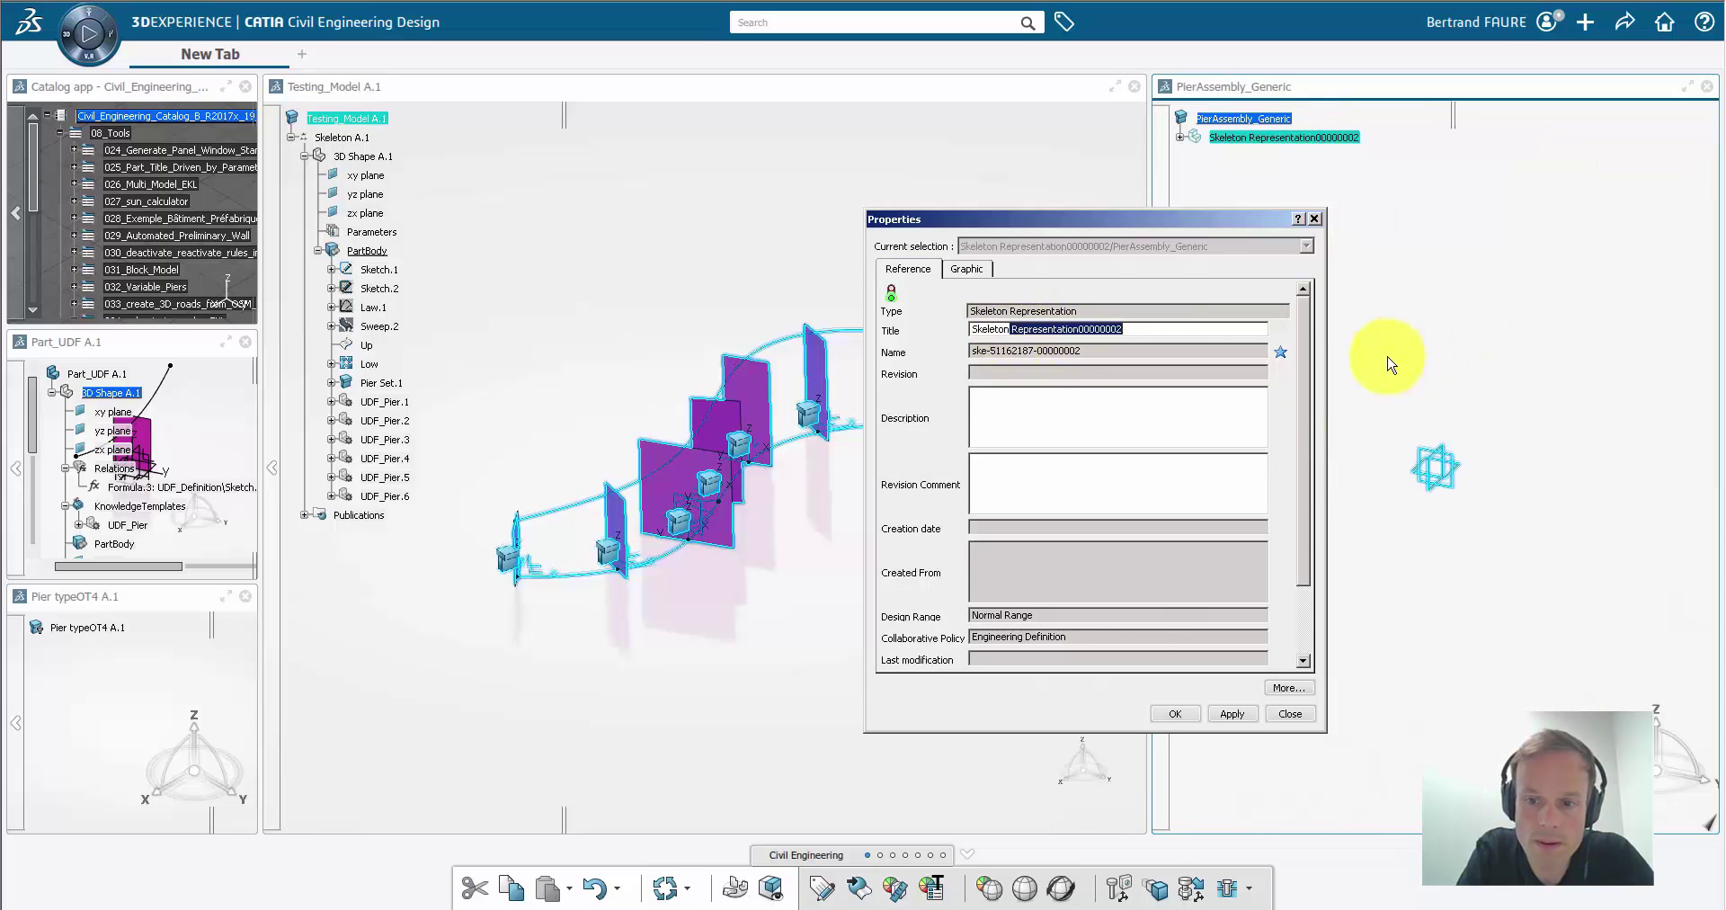
key(BackSpace)
click(1169, 713)
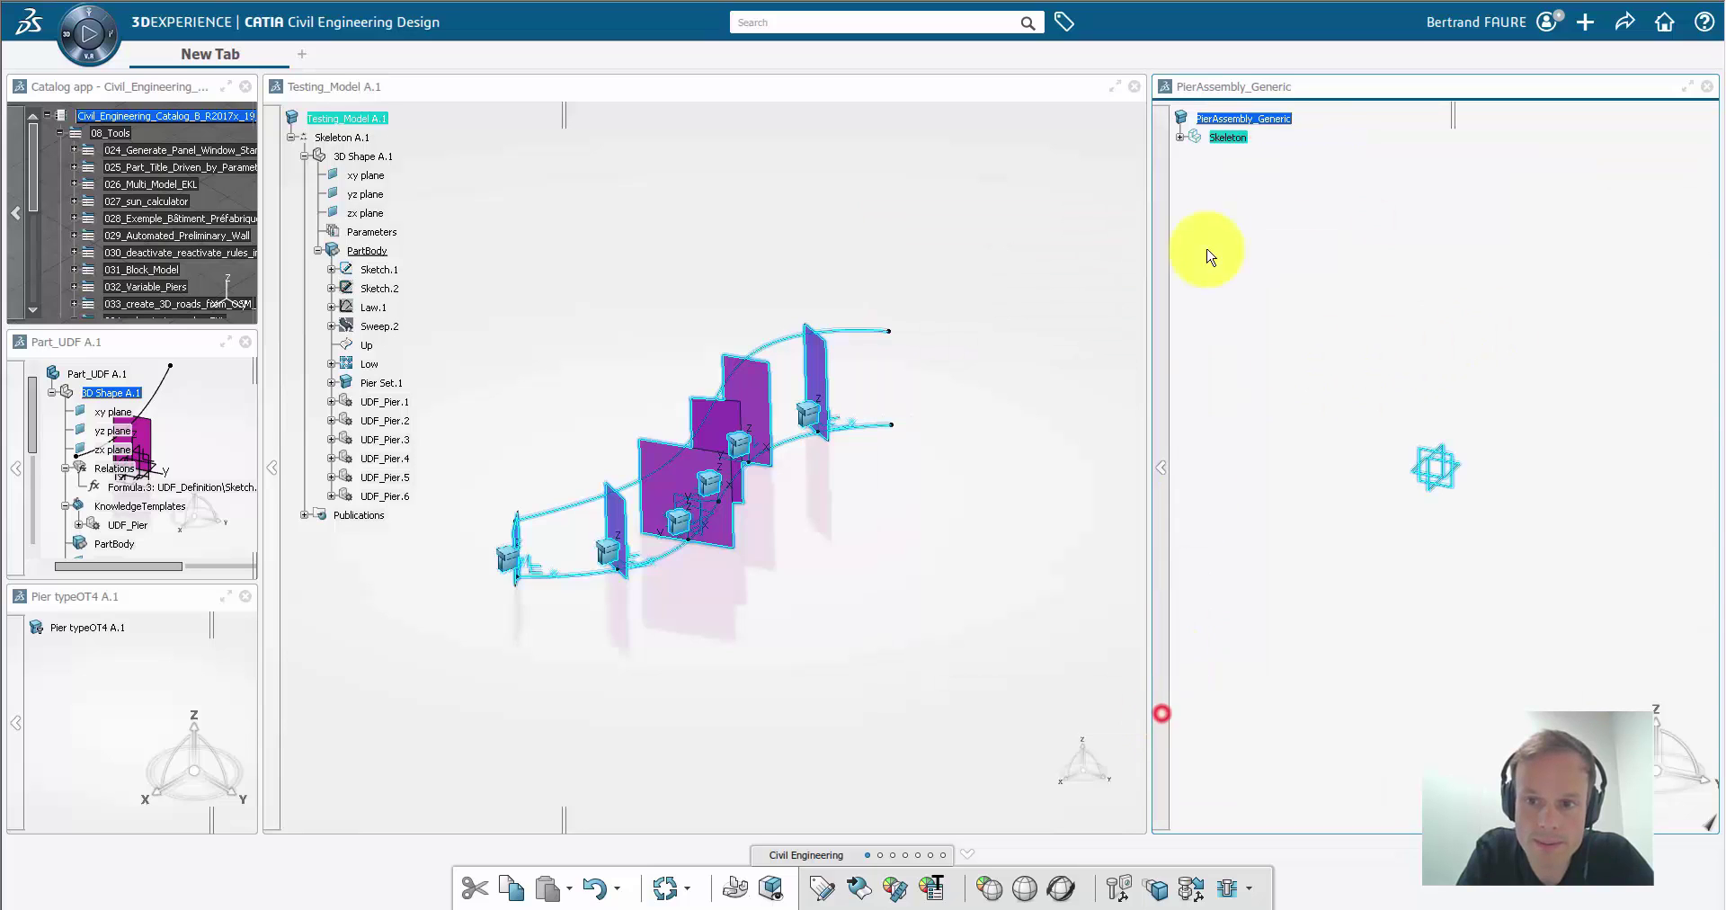
click(1182, 137)
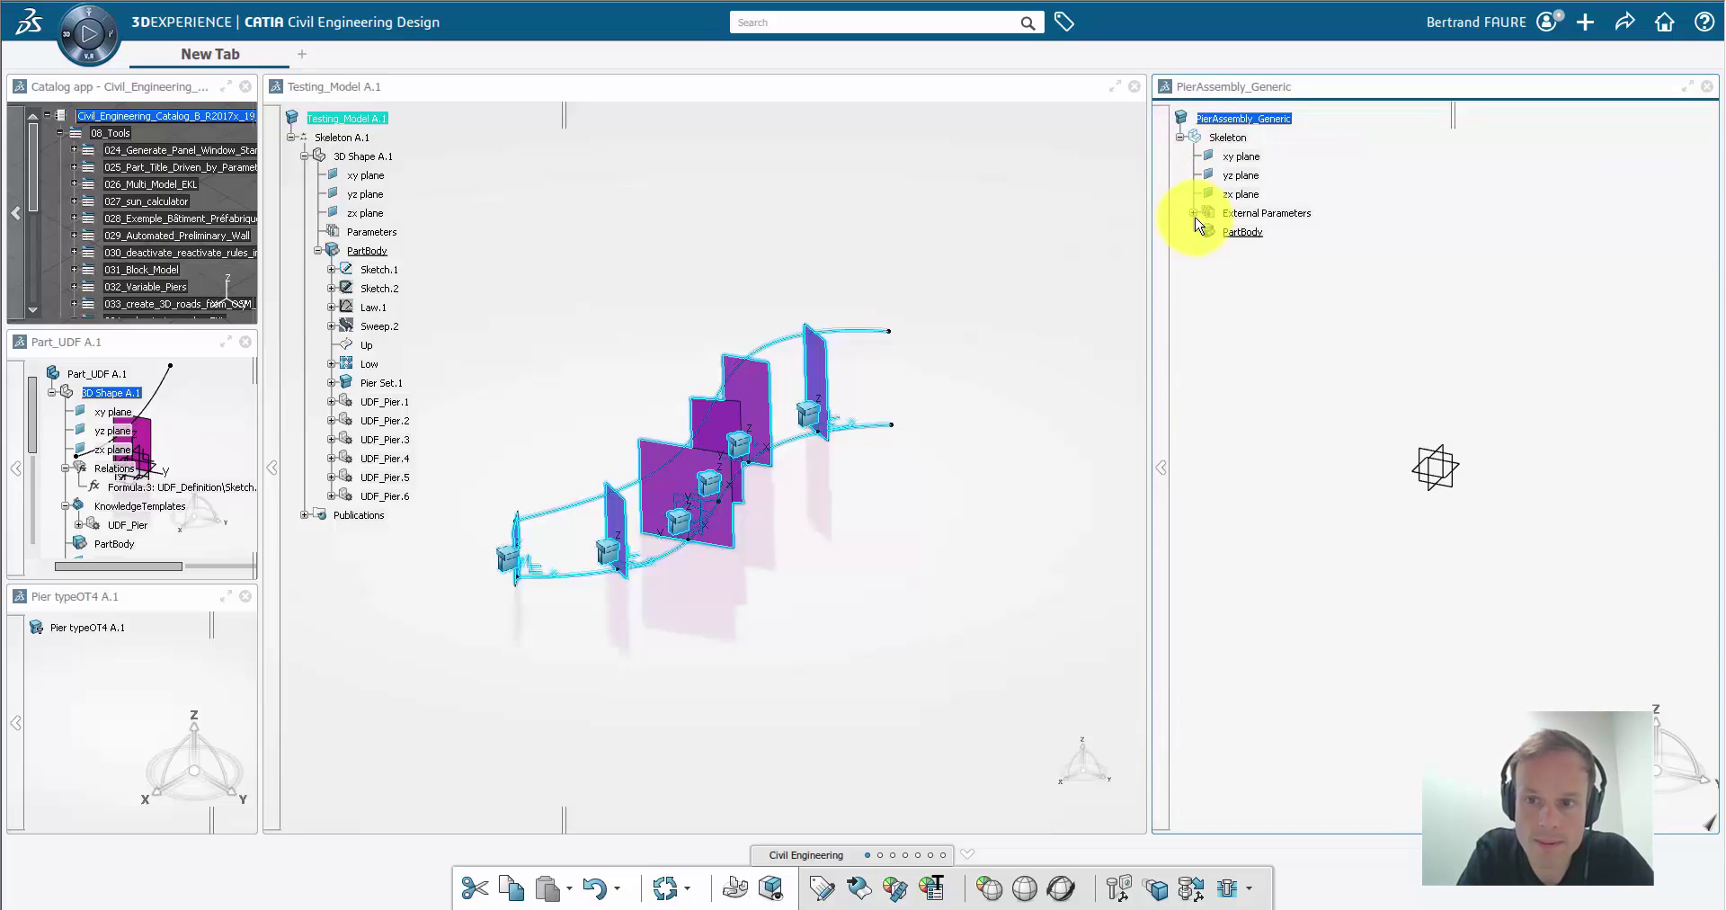
click(1239, 138)
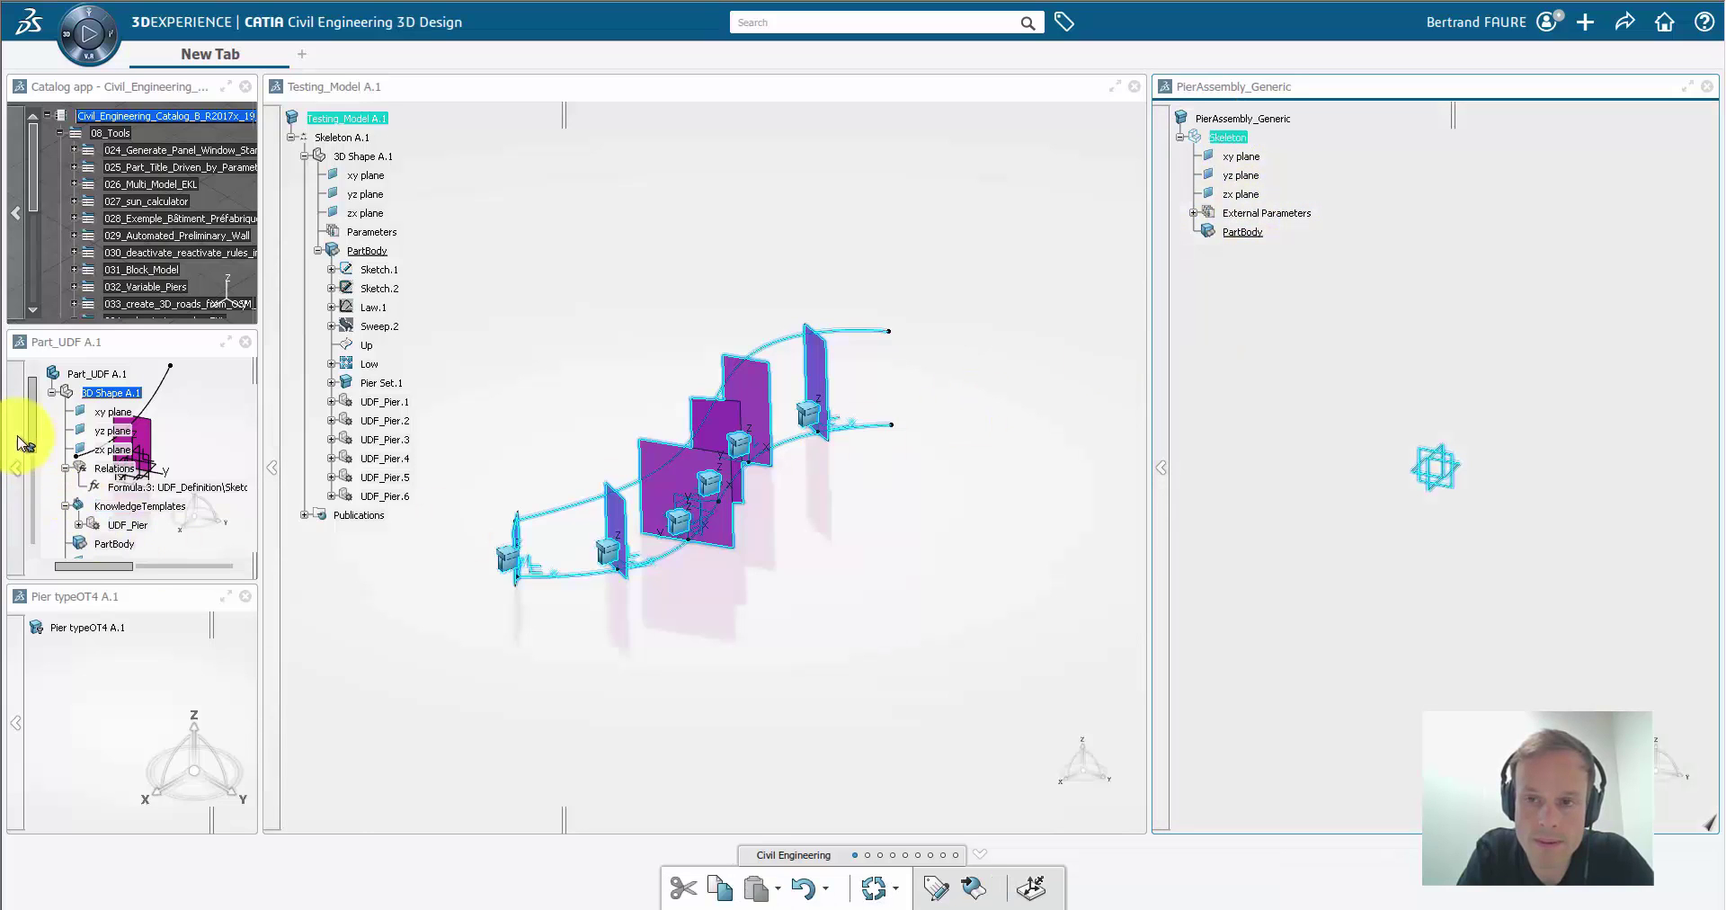
Step: Copy the UDF_Definition geometrical set from the Part_UDF tree
scroll(32, 430, down, 3)
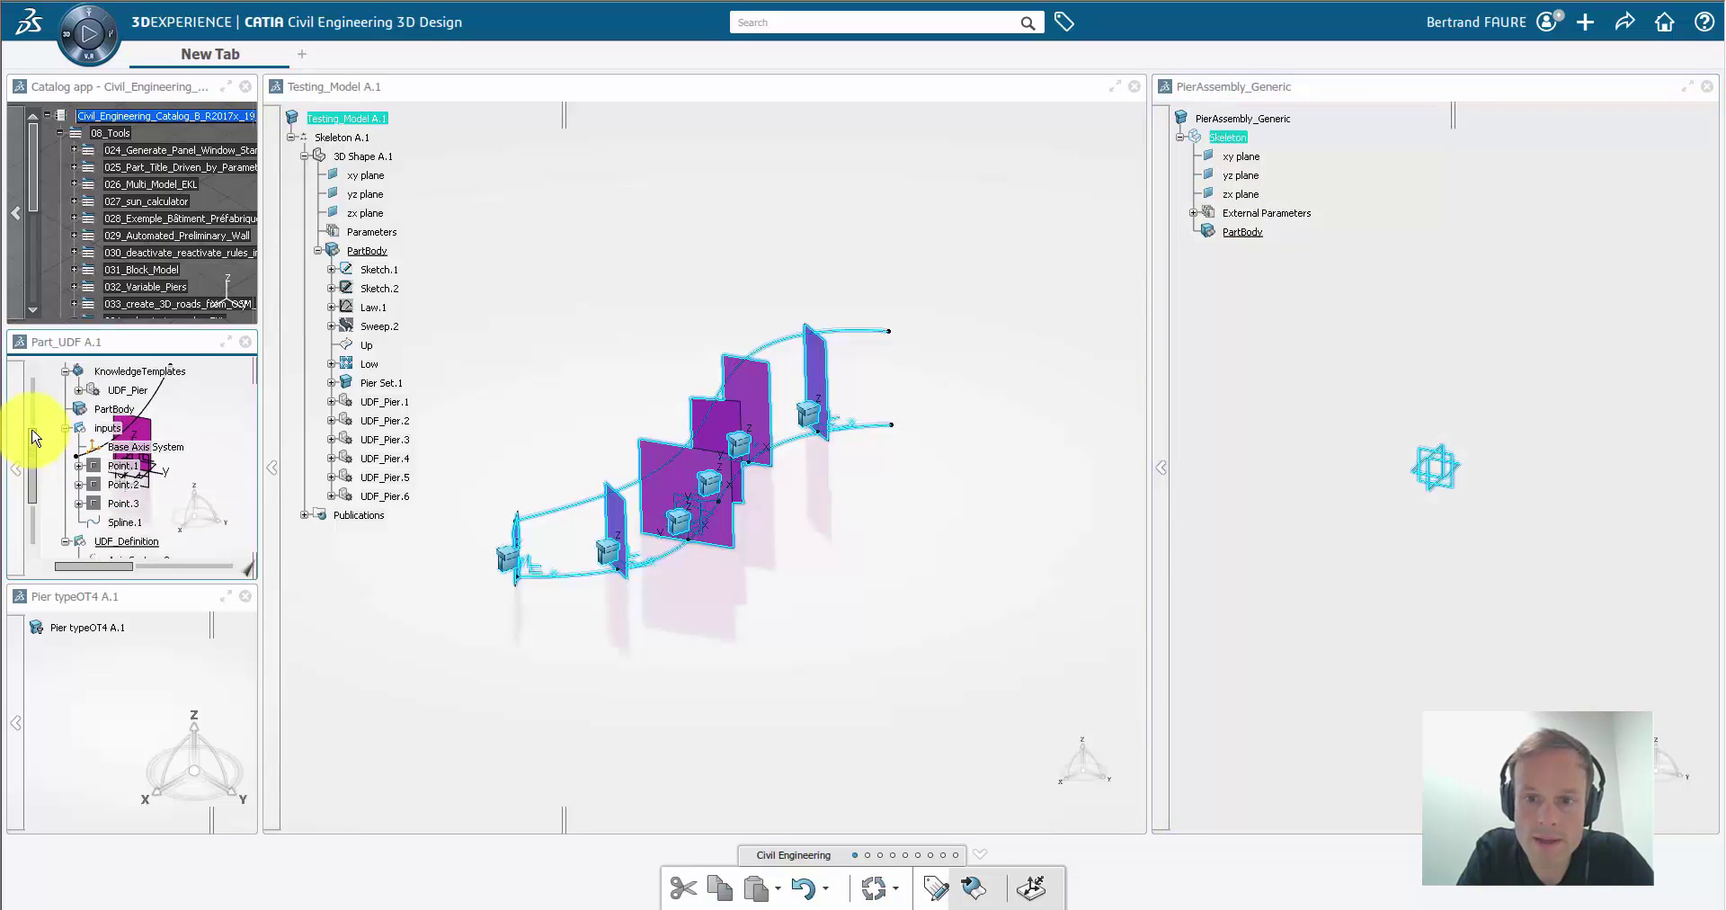
right_click(134, 542)
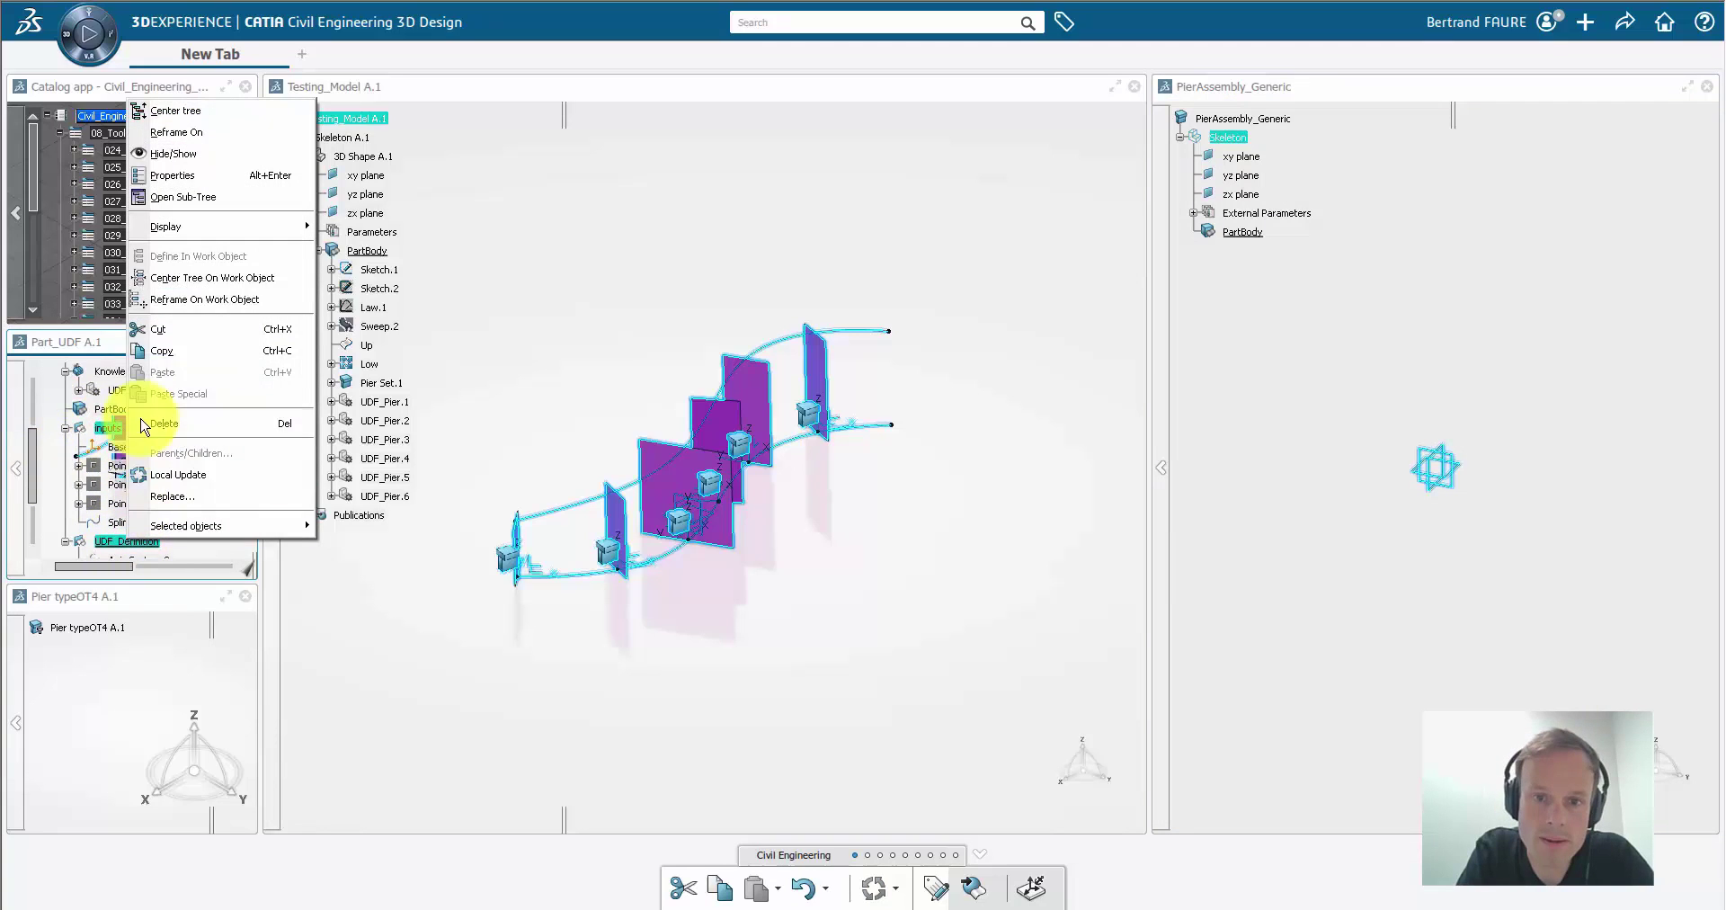
click(157, 352)
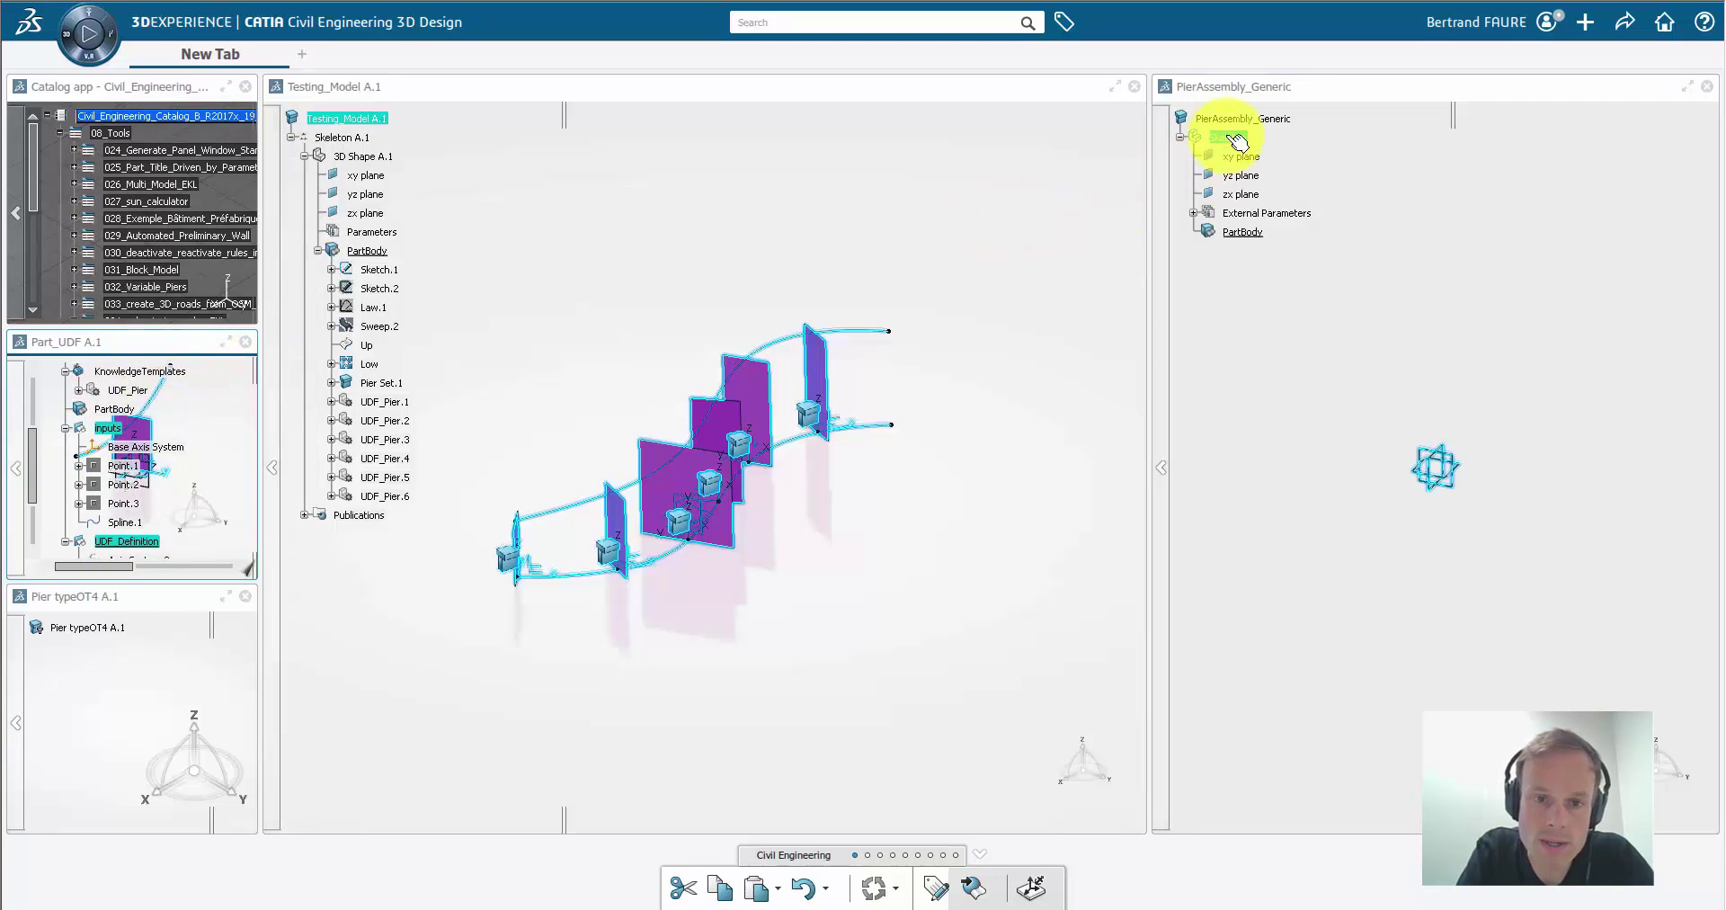
Step: Paste Special the copied UDF_Definition into Skeleton and widen the panel to view it
right_click(1228, 136)
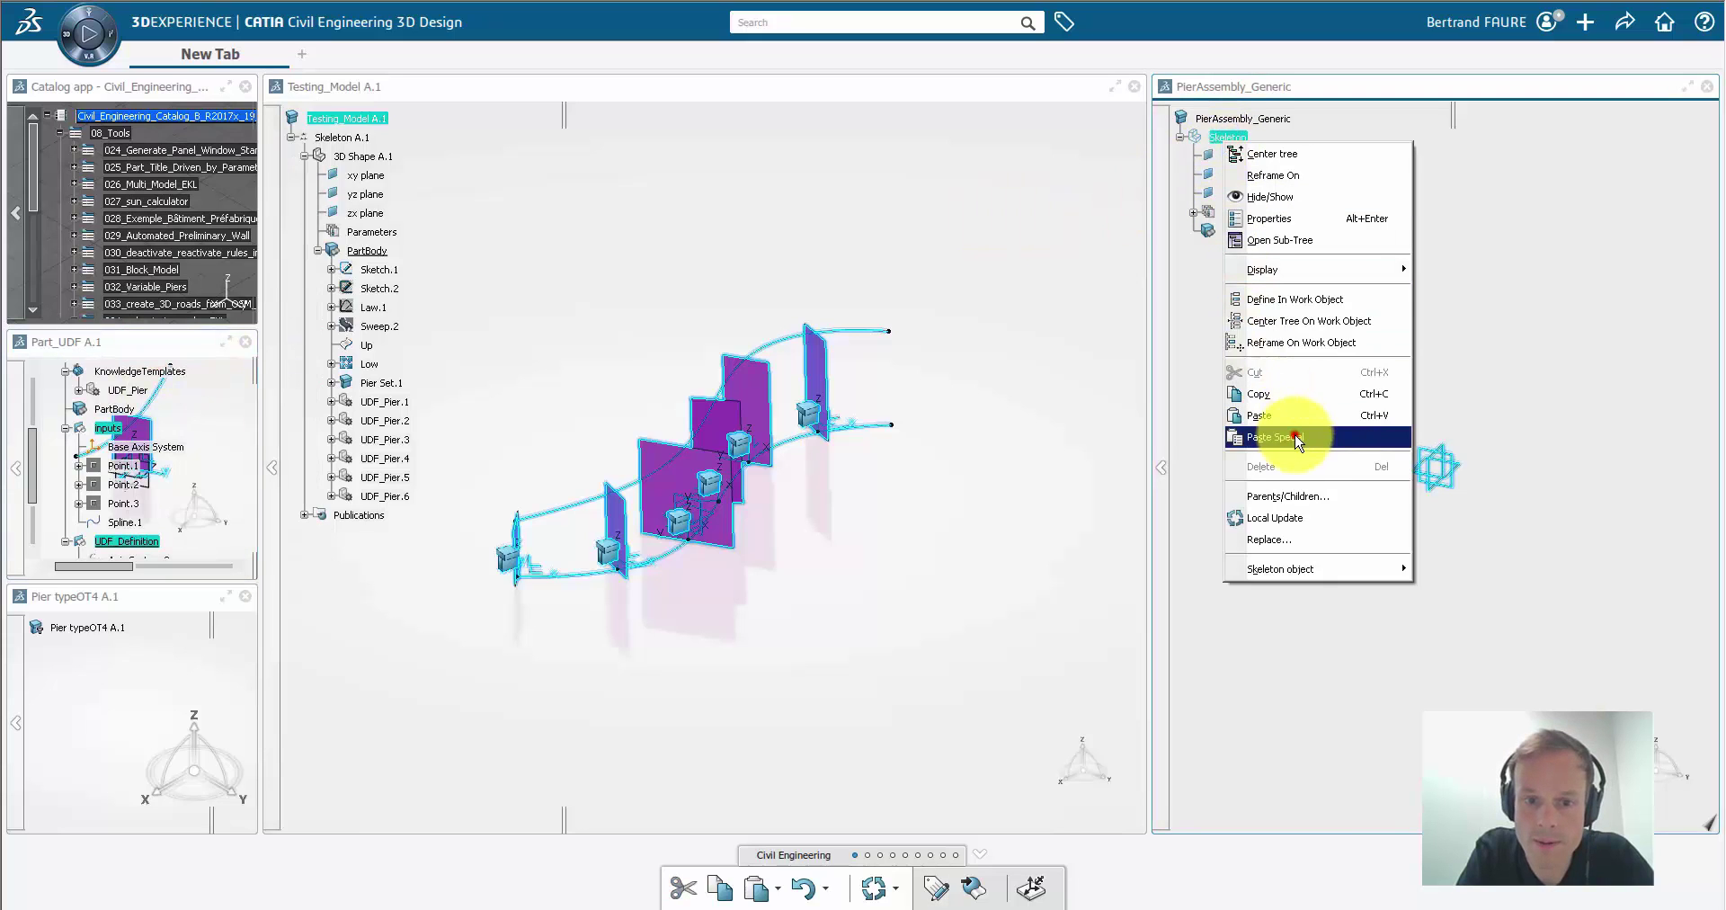
click(1294, 435)
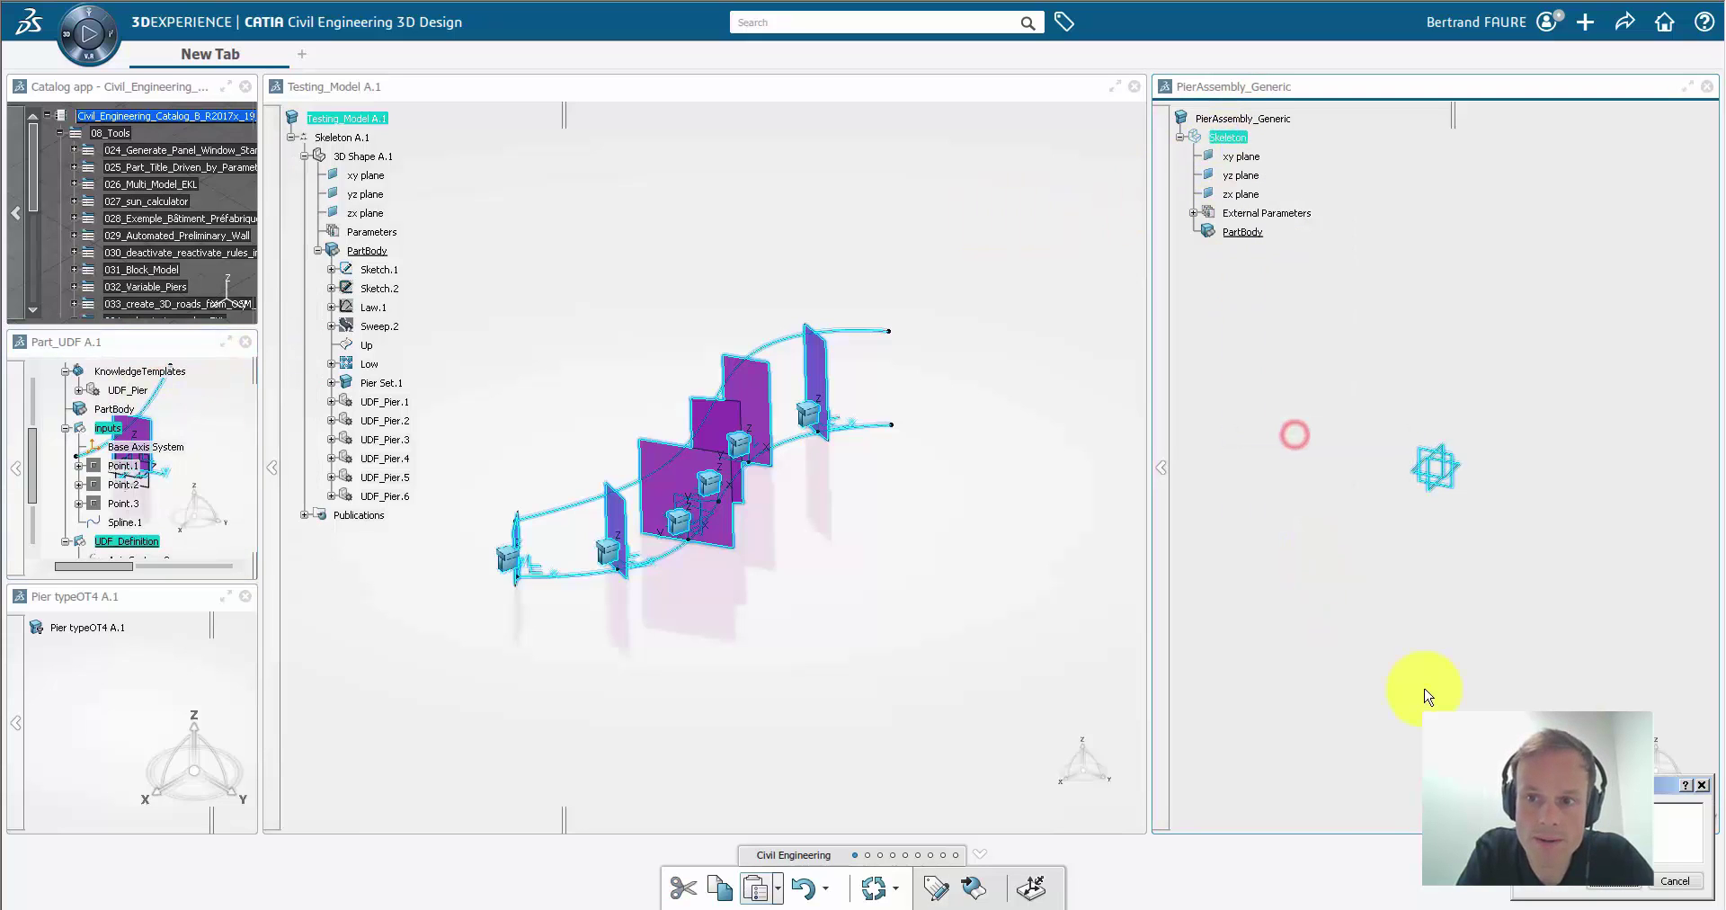
click(1623, 888)
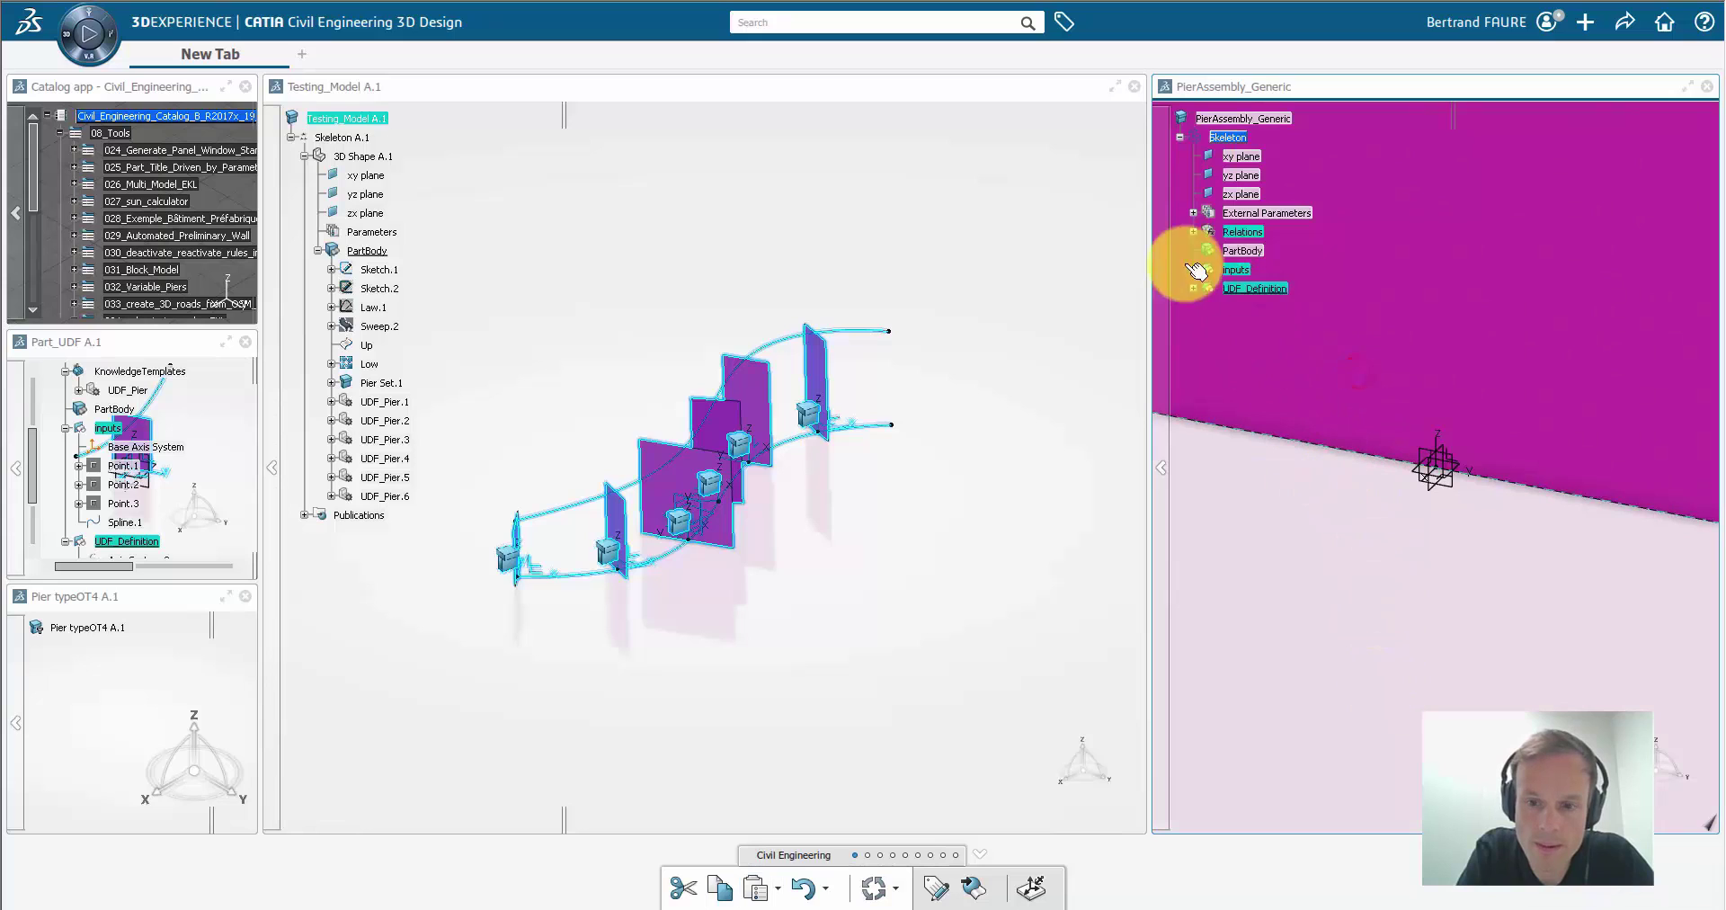
drag(1151, 247, 690, 235)
click(944, 557)
middle_drag(974, 301, 1006, 551)
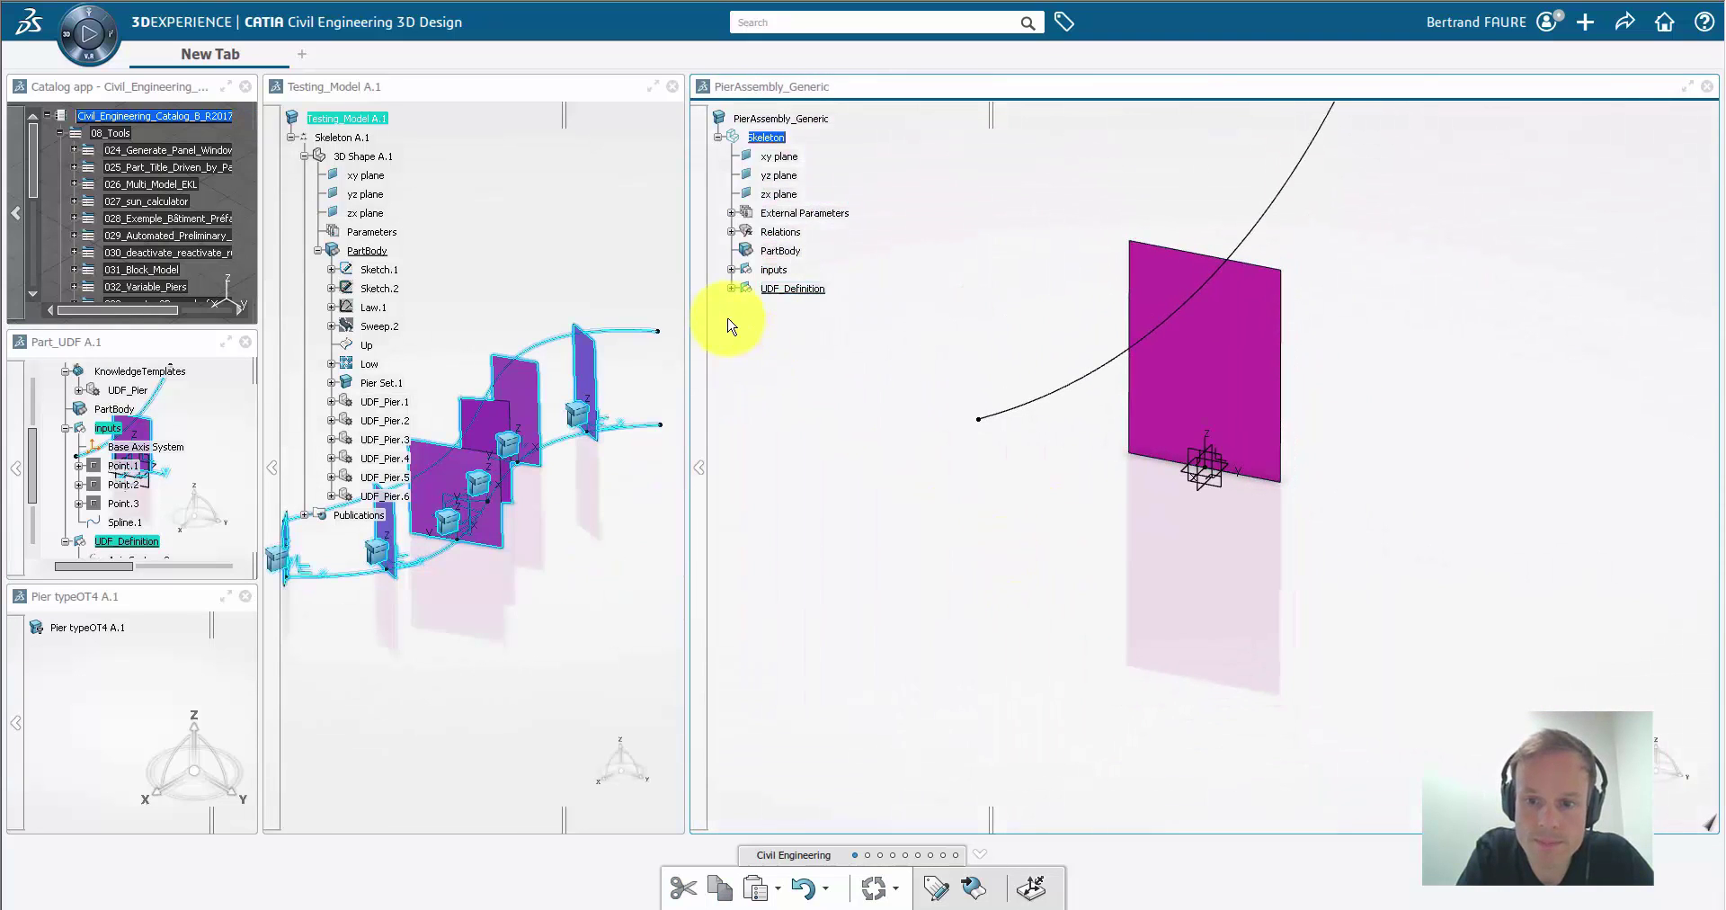
Step: Move the Width=5m parameter into inputs, then delete the UDF_Definition set
click(732, 288)
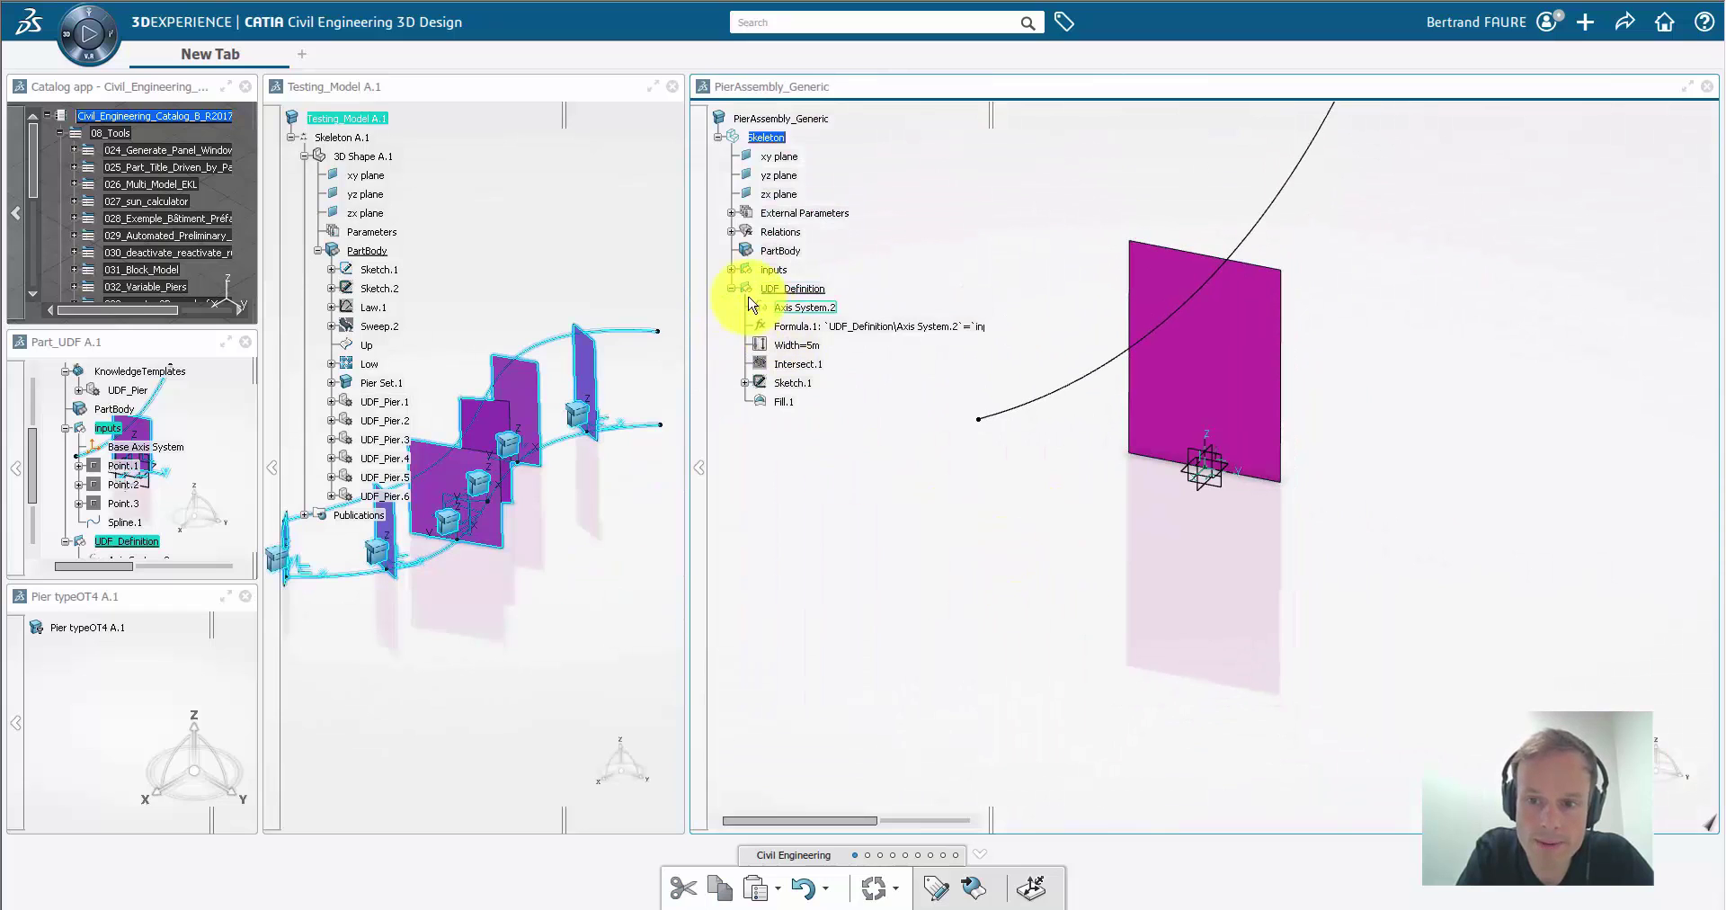
click(731, 271)
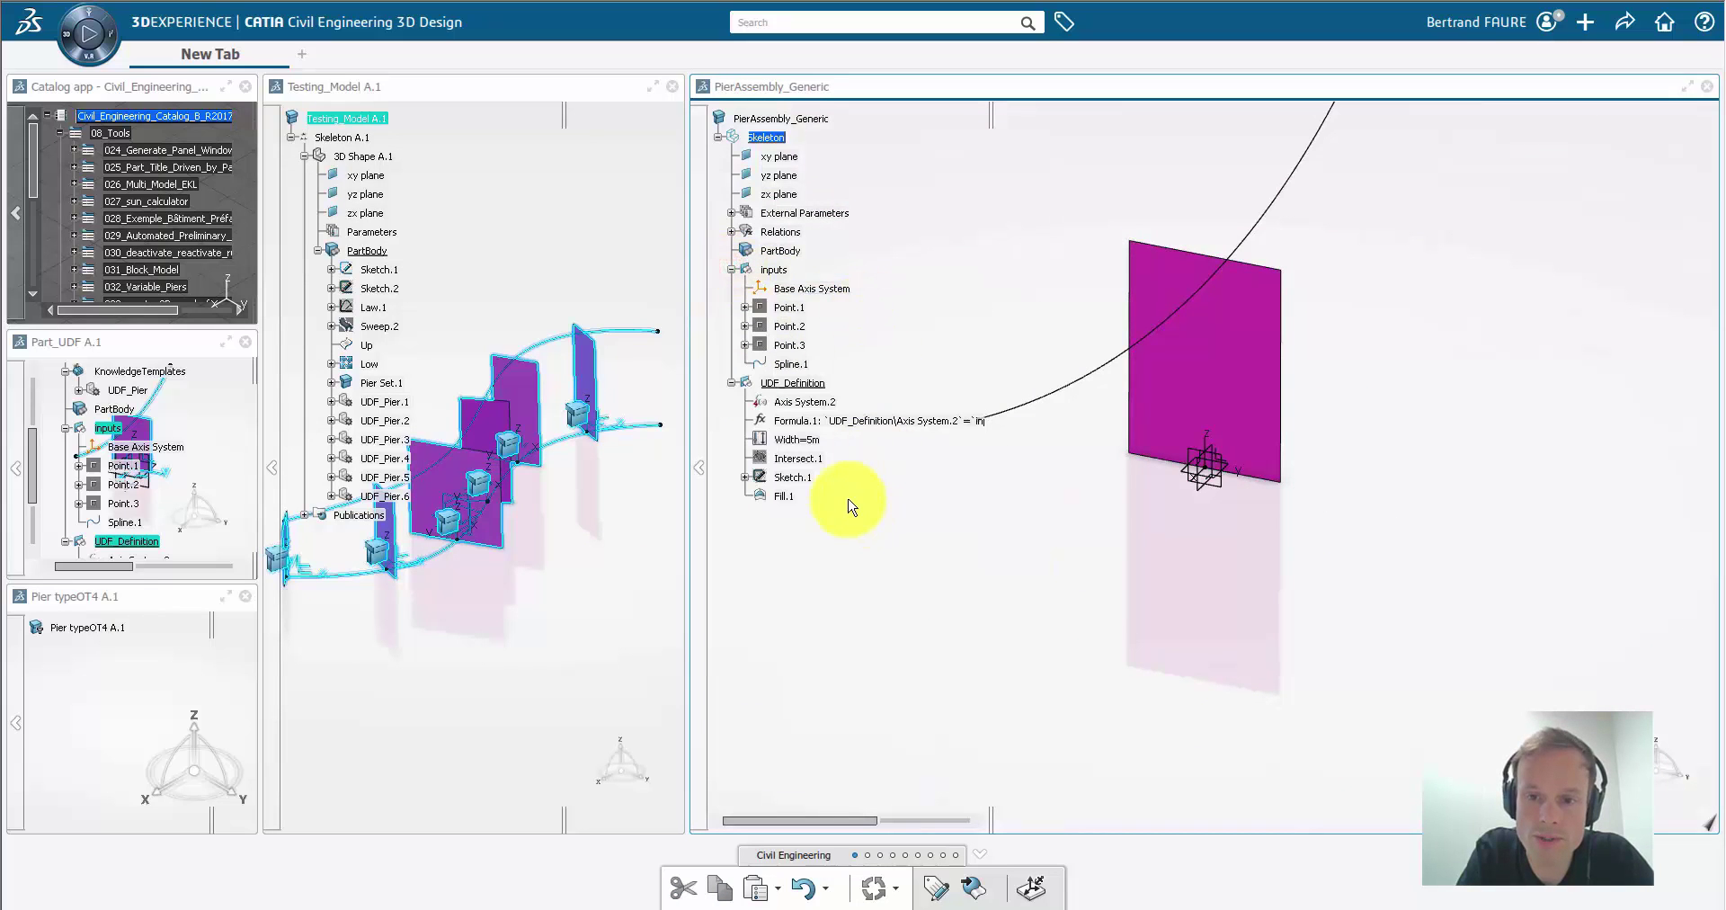
drag(806, 439, 760, 266)
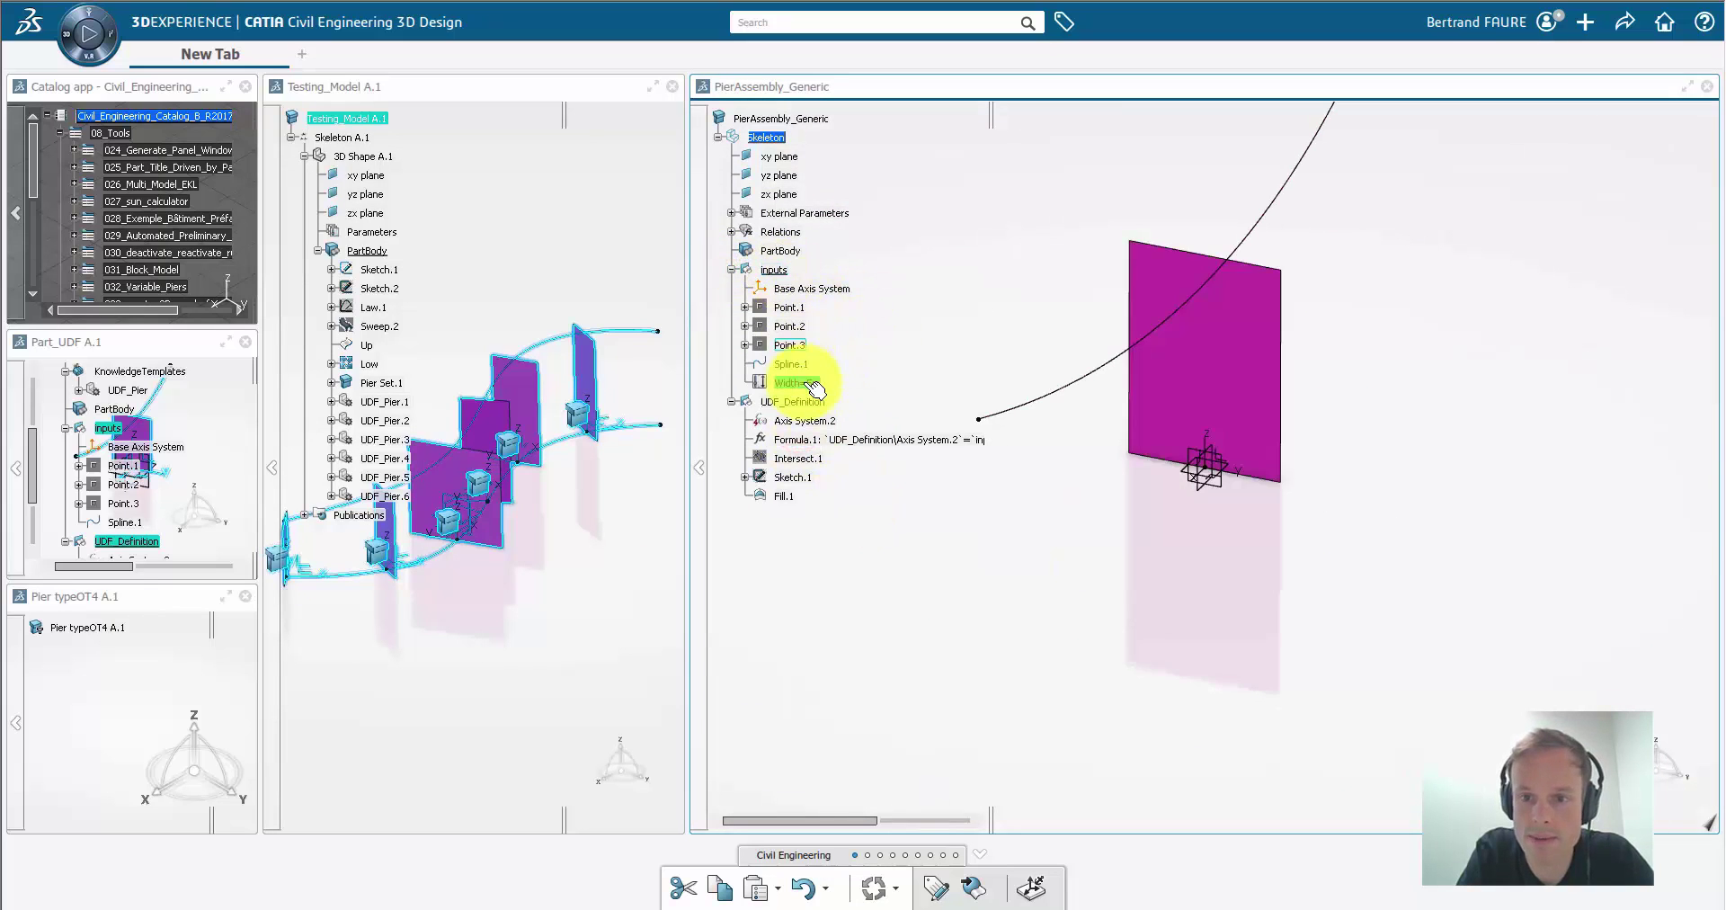
click(816, 407)
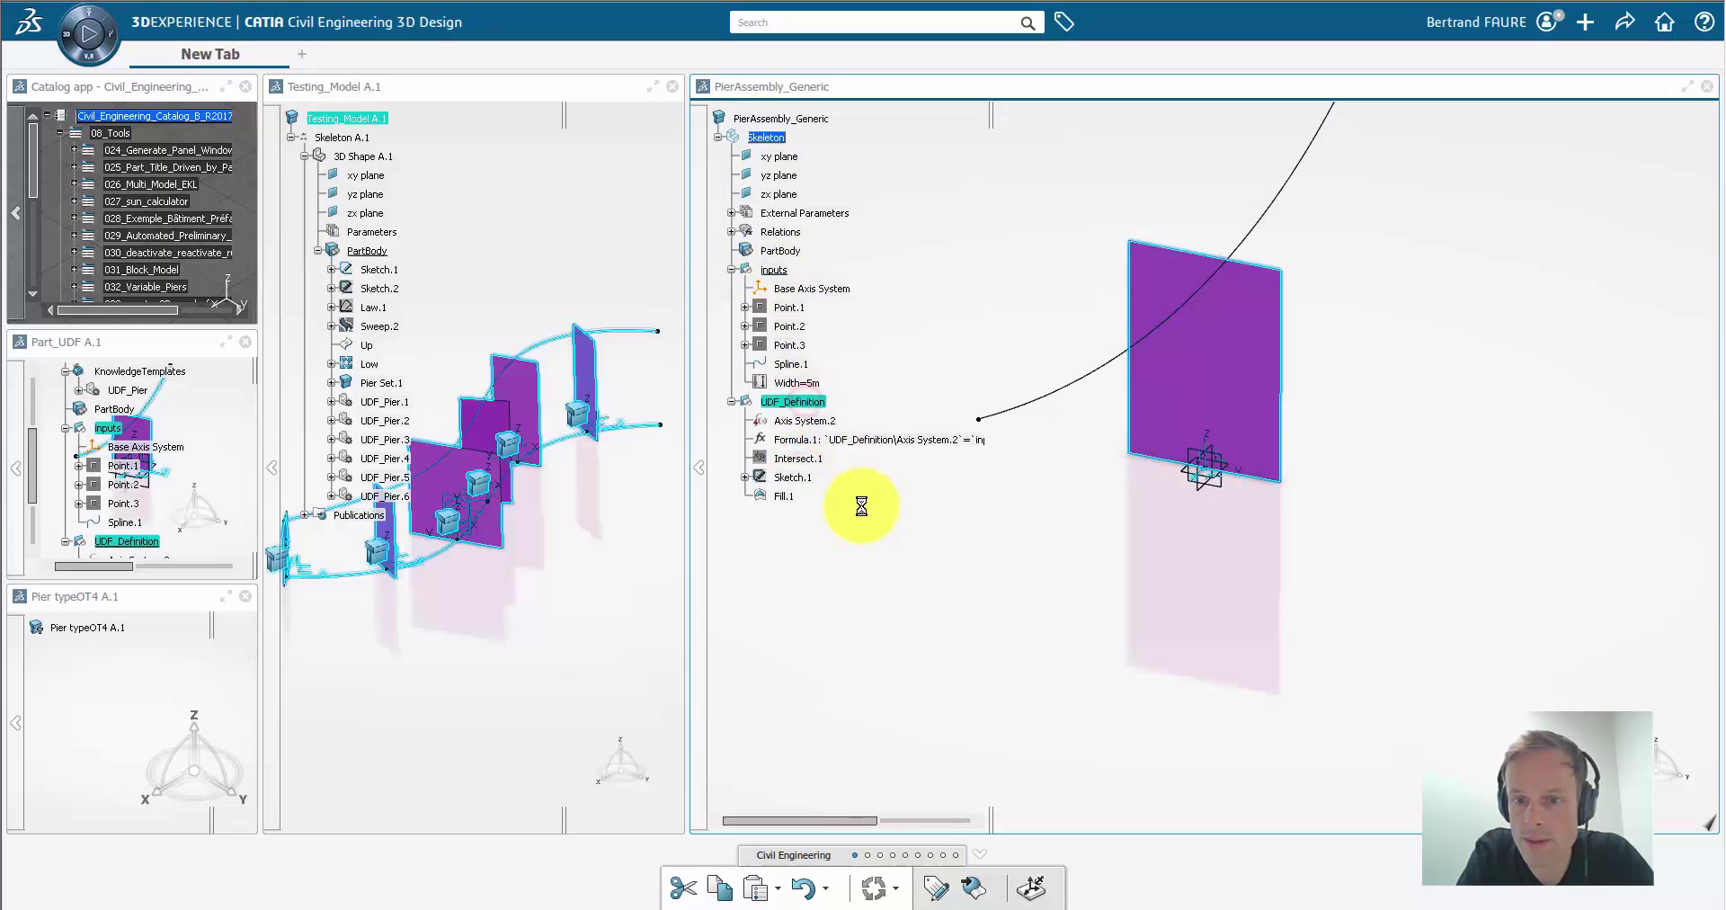
key(Delete)
Step: Create Intersect.2, the point where the yz plane meets Spline.1, with the wireframe tools
right_click(869, 861)
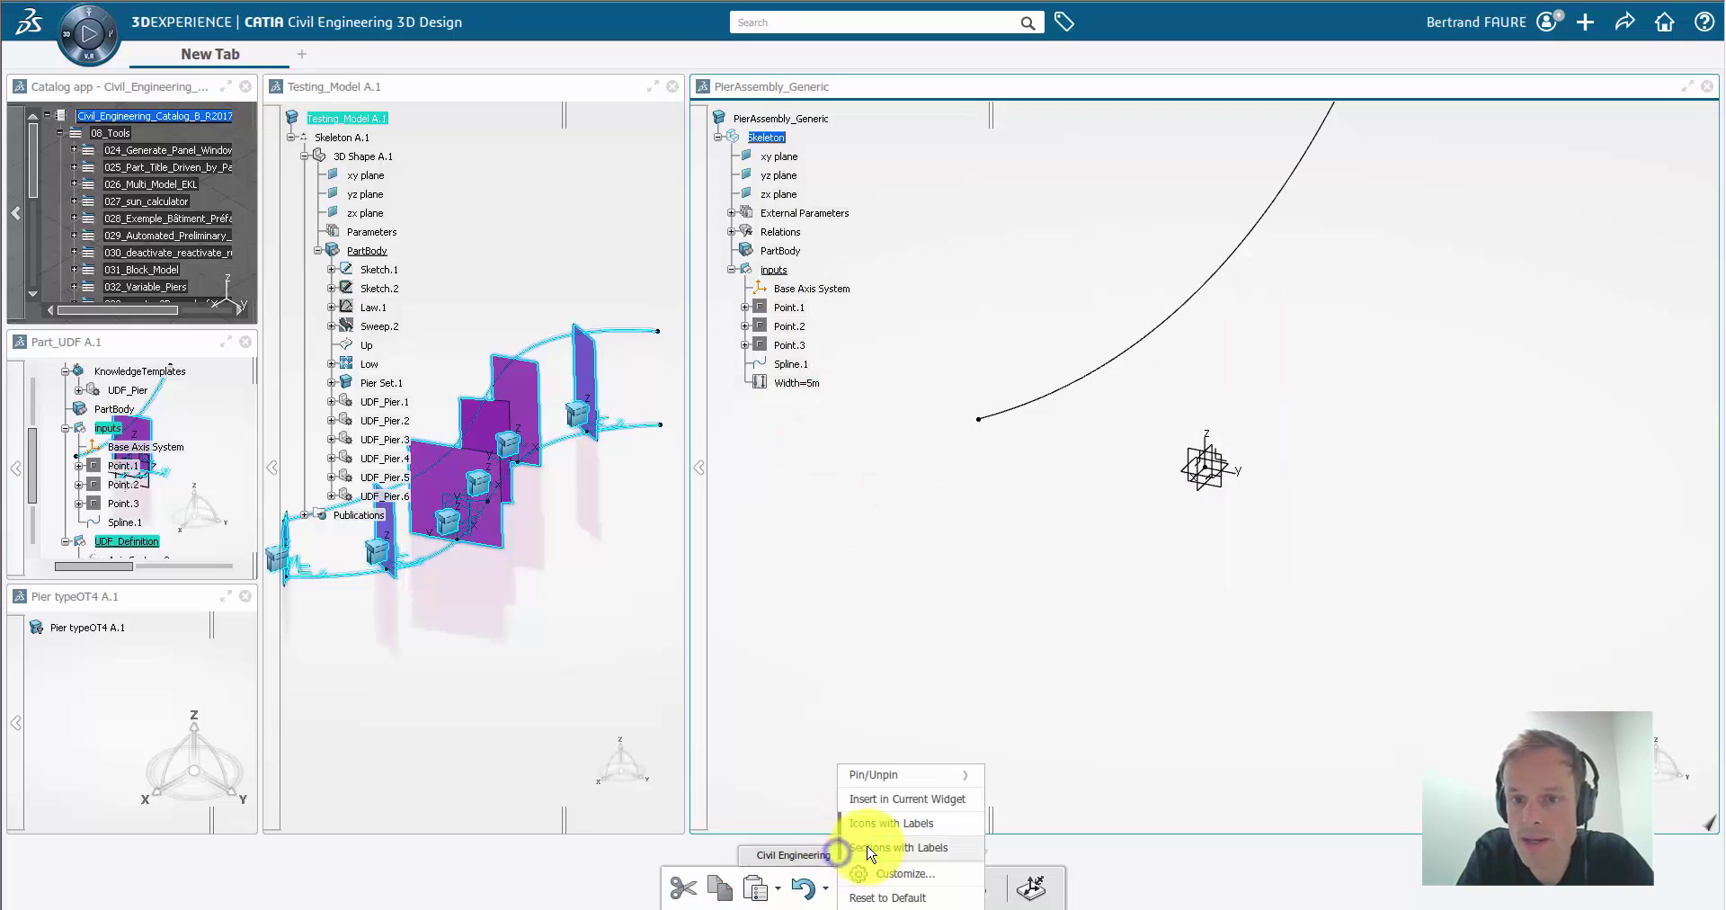
click(859, 842)
click(721, 861)
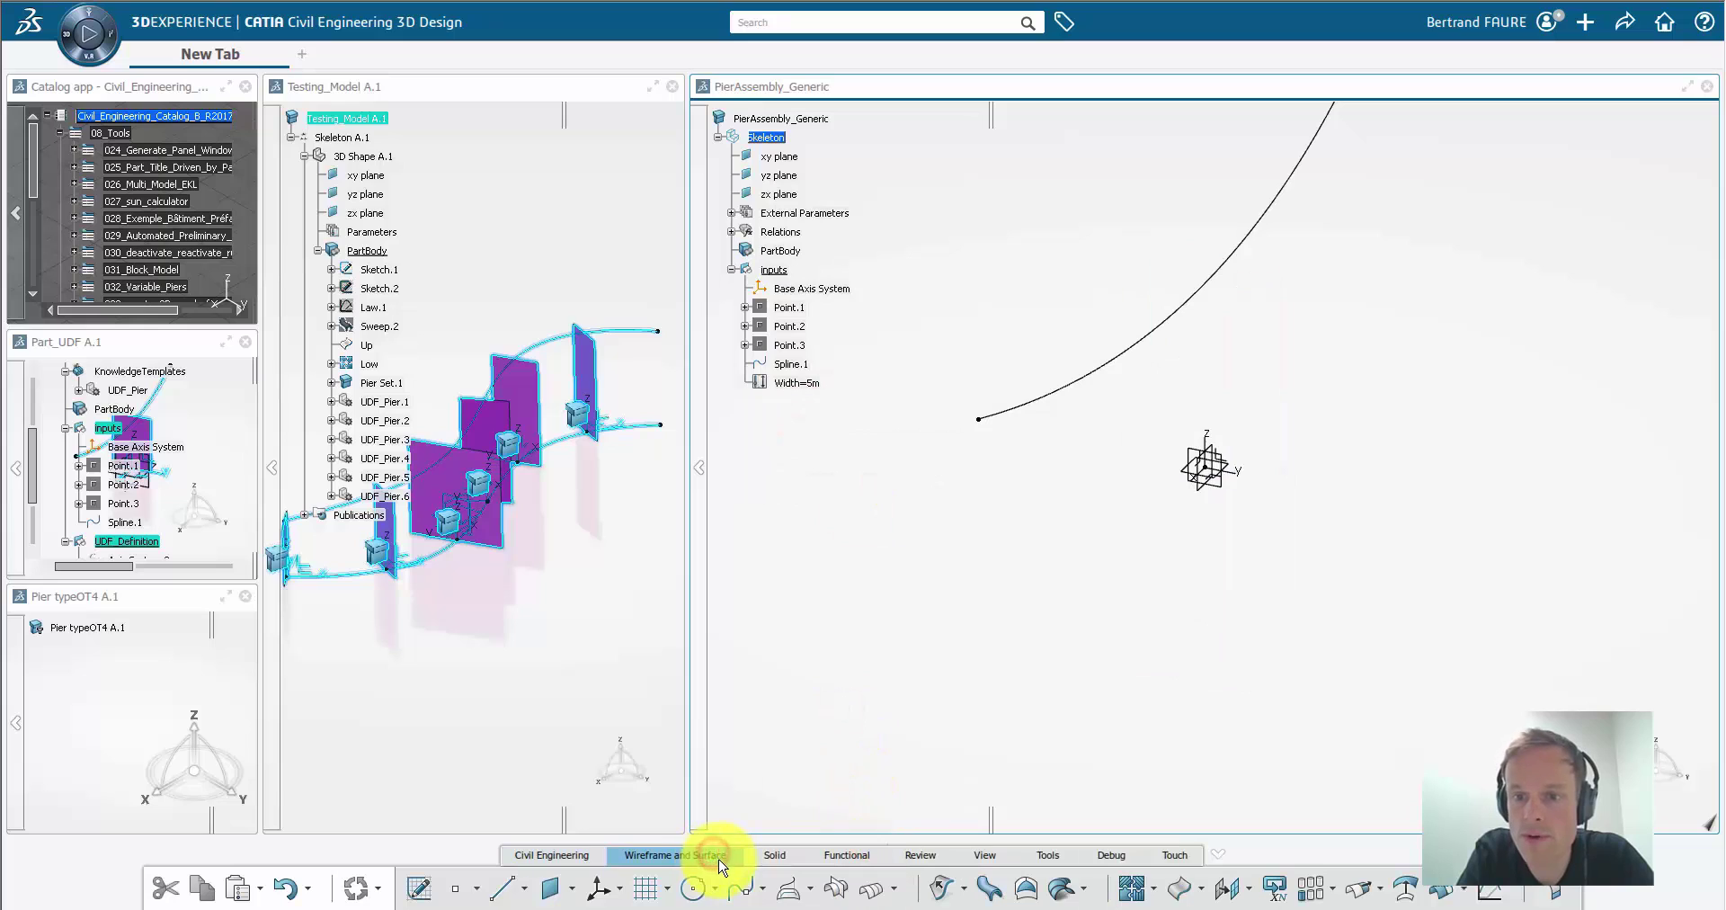
click(835, 889)
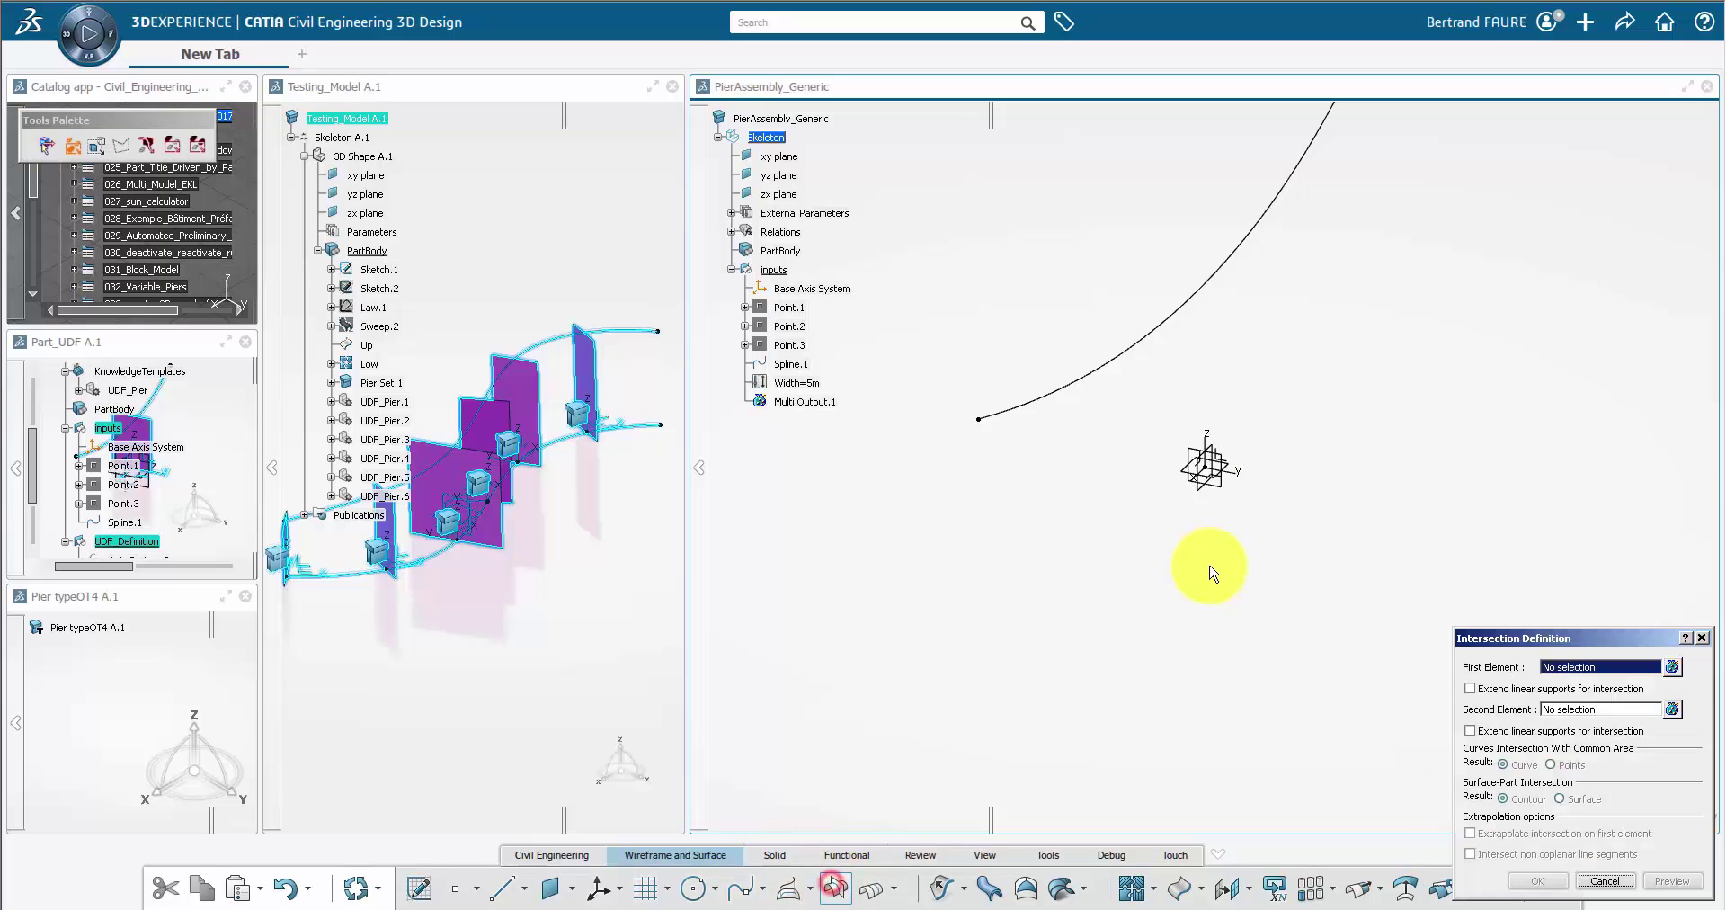
click(1218, 486)
click(1222, 286)
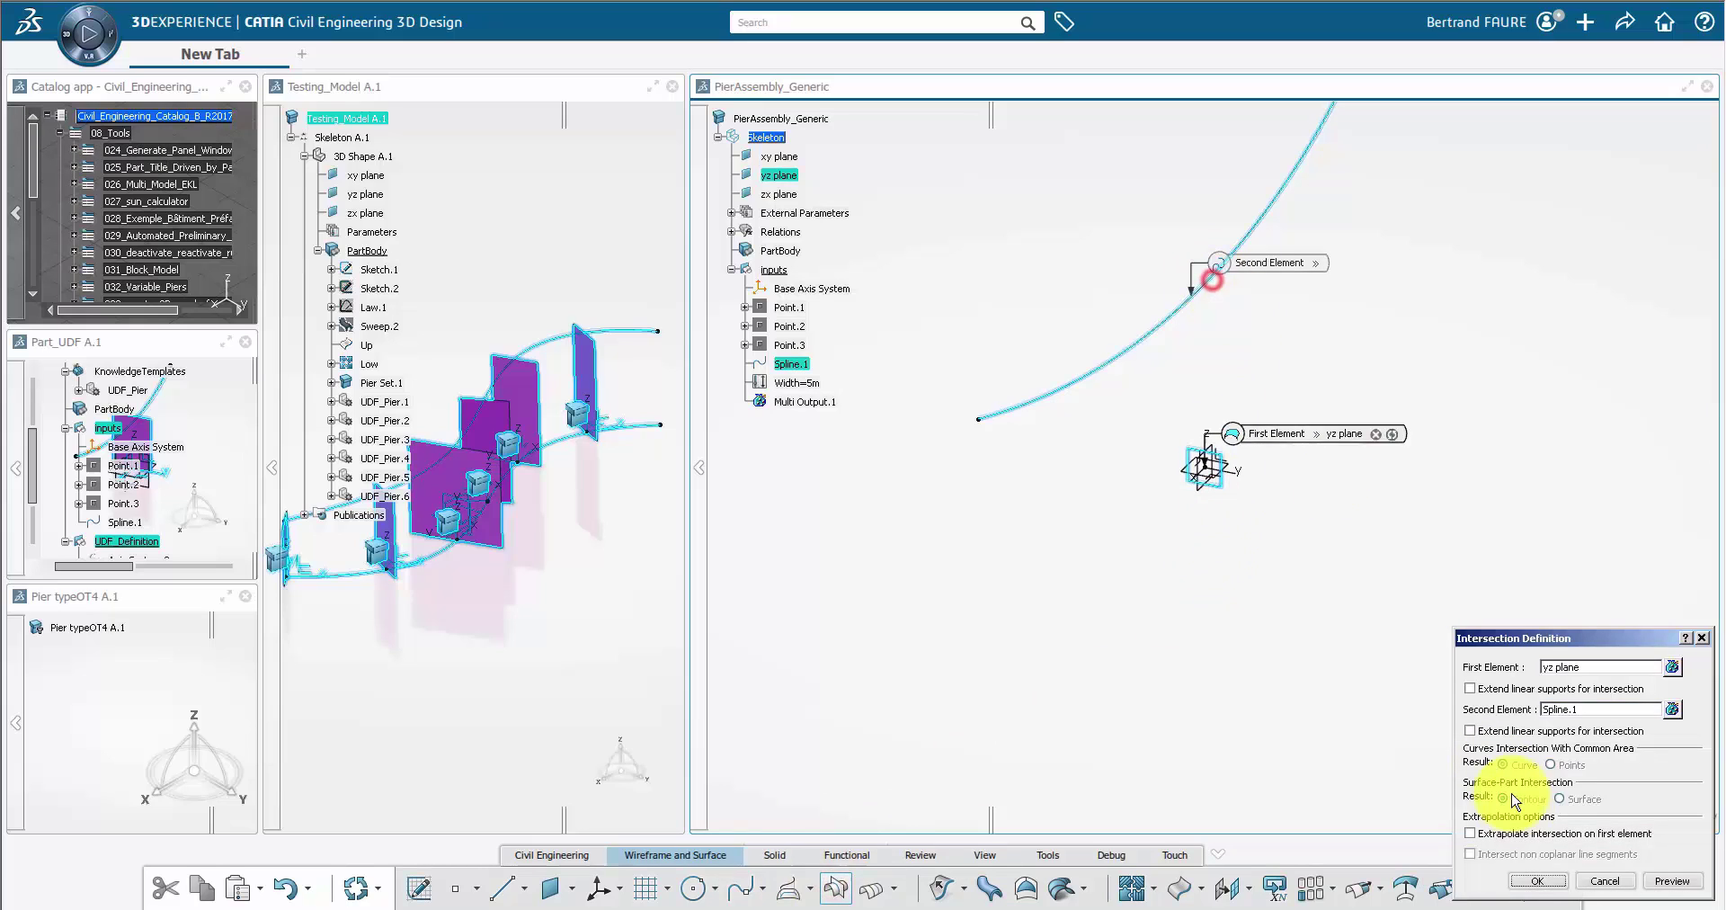
click(1538, 881)
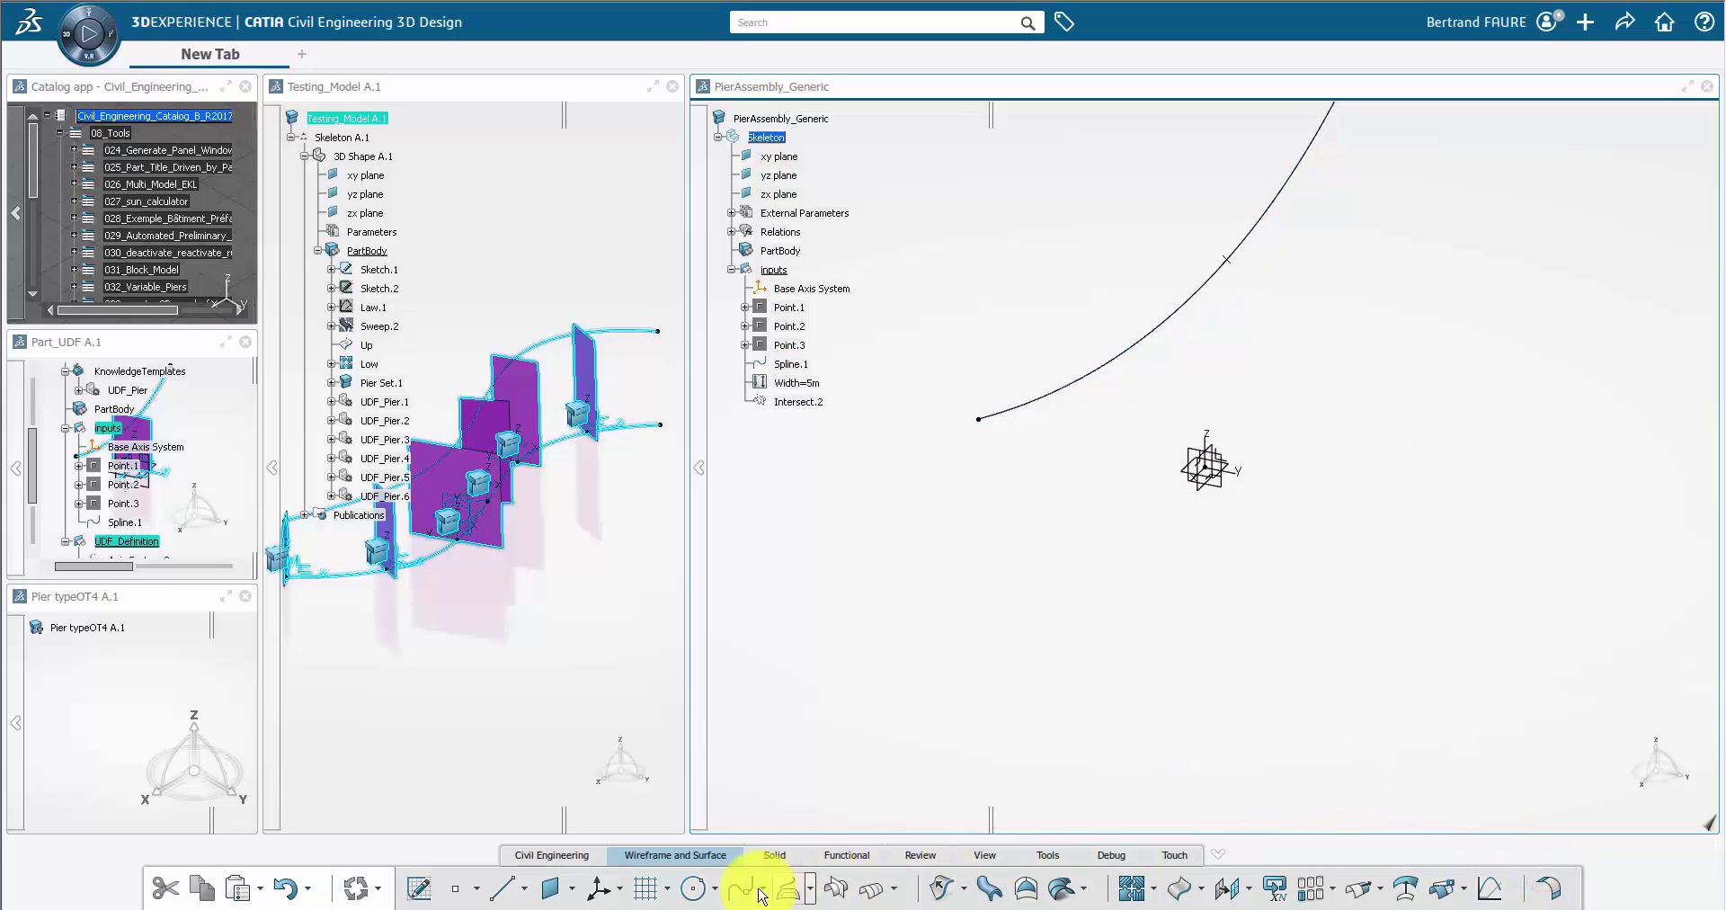
Step: Create Plane.1 parallel to the xy plane through the Intersect.2 point
click(552, 888)
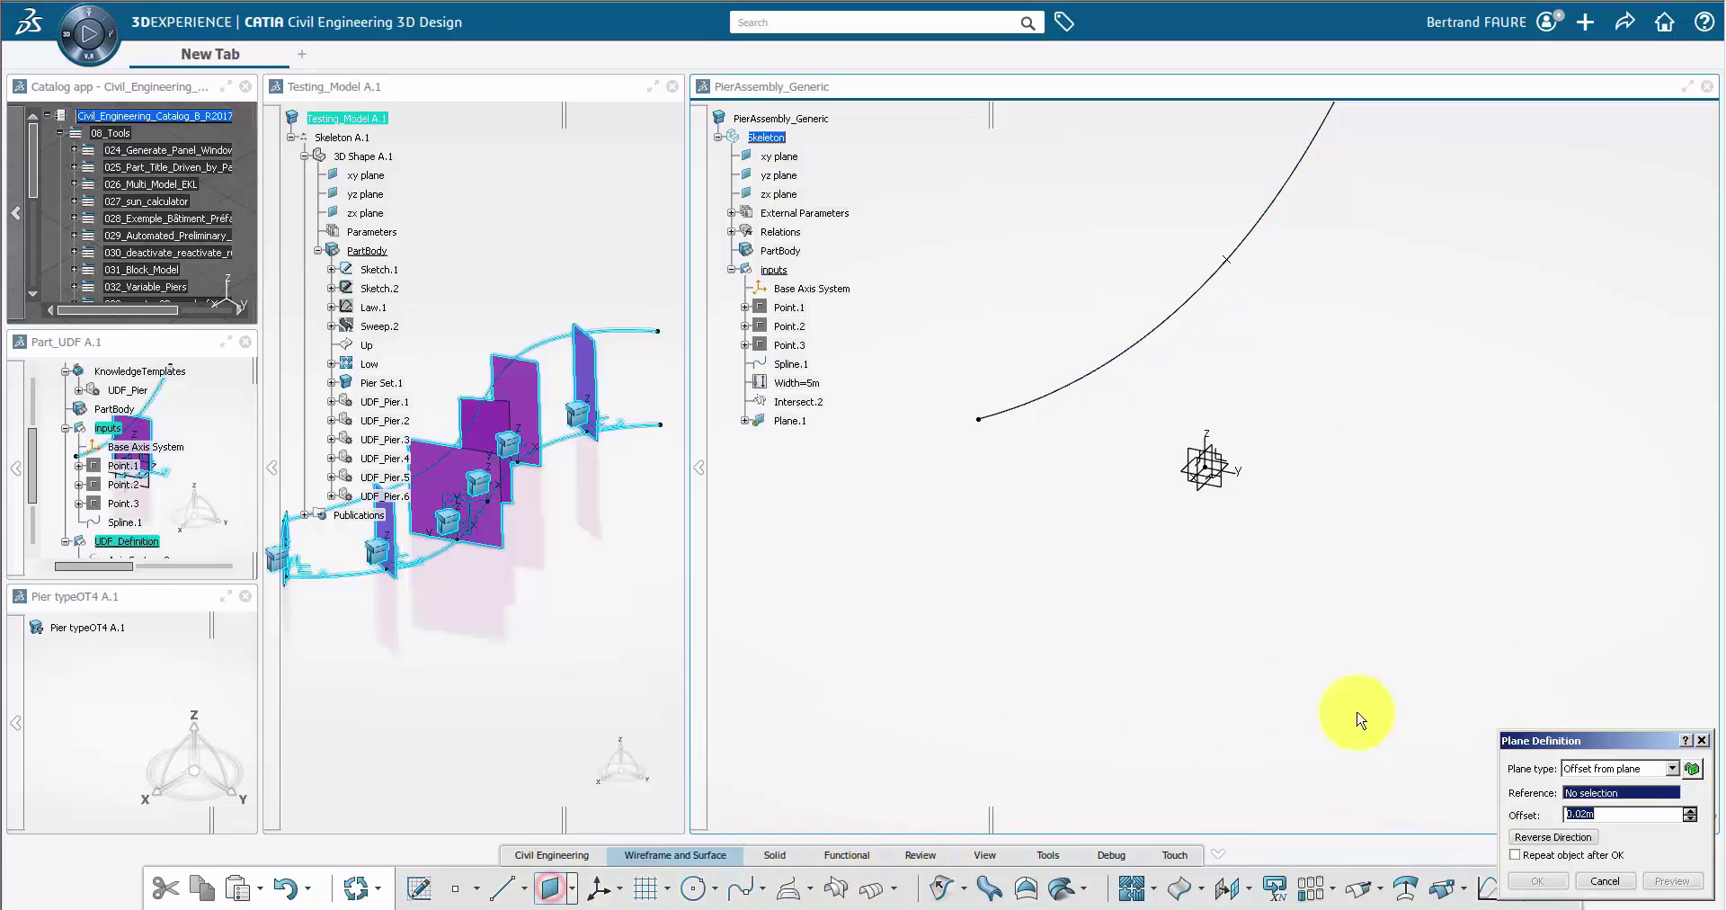
click(1648, 767)
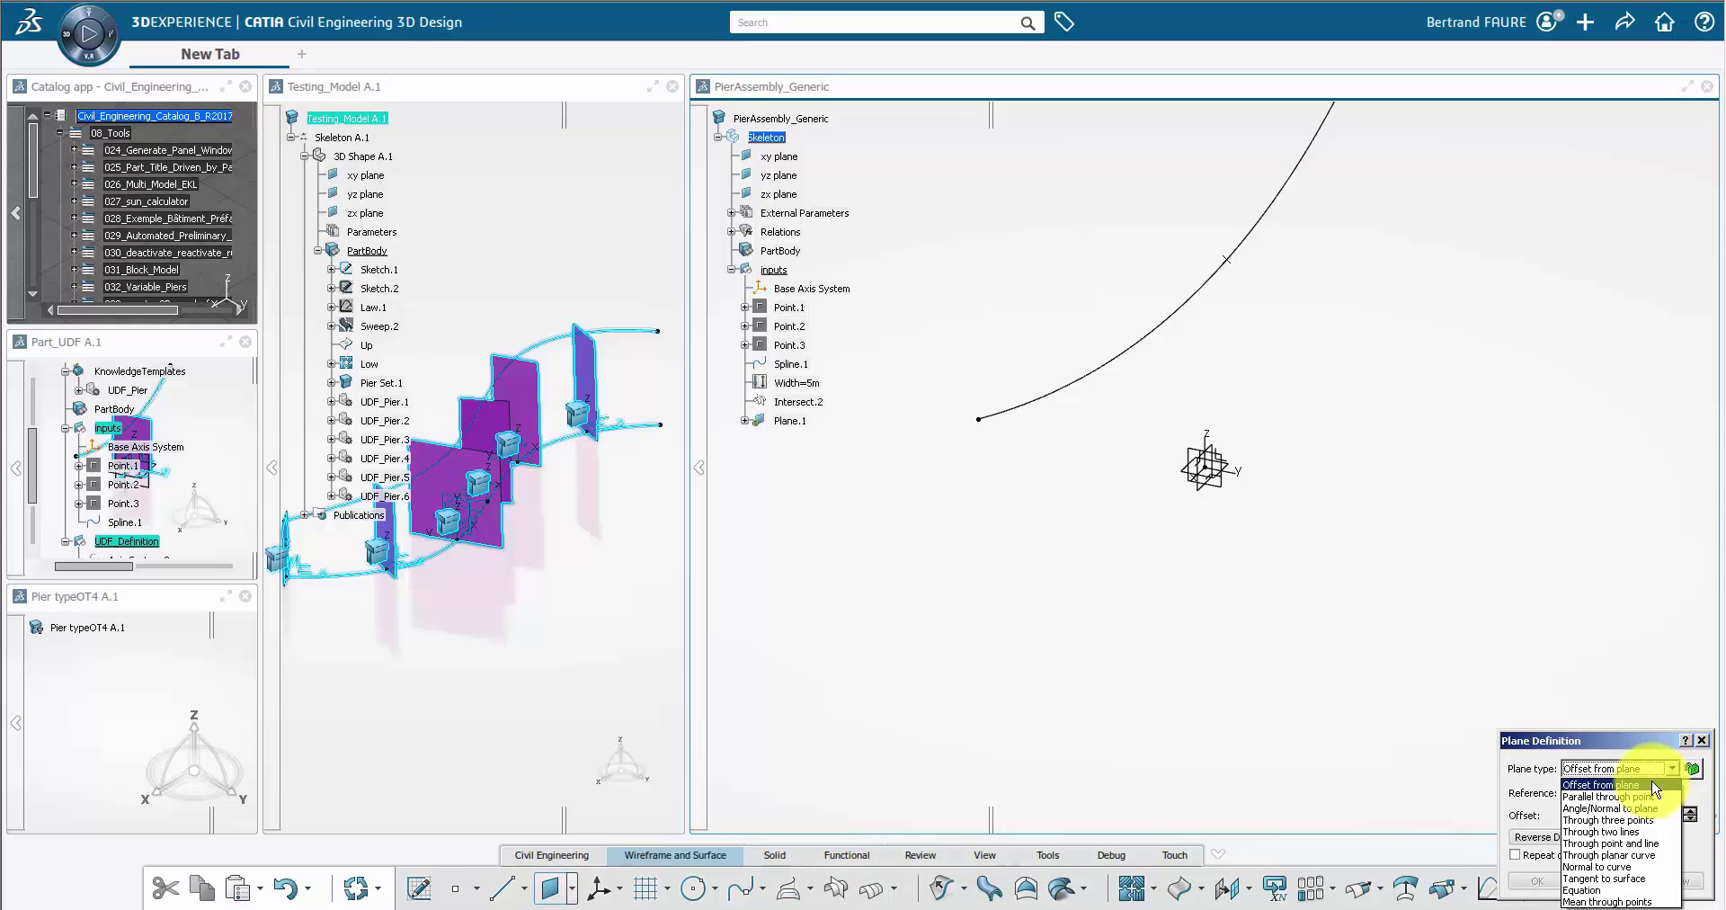
click(1652, 797)
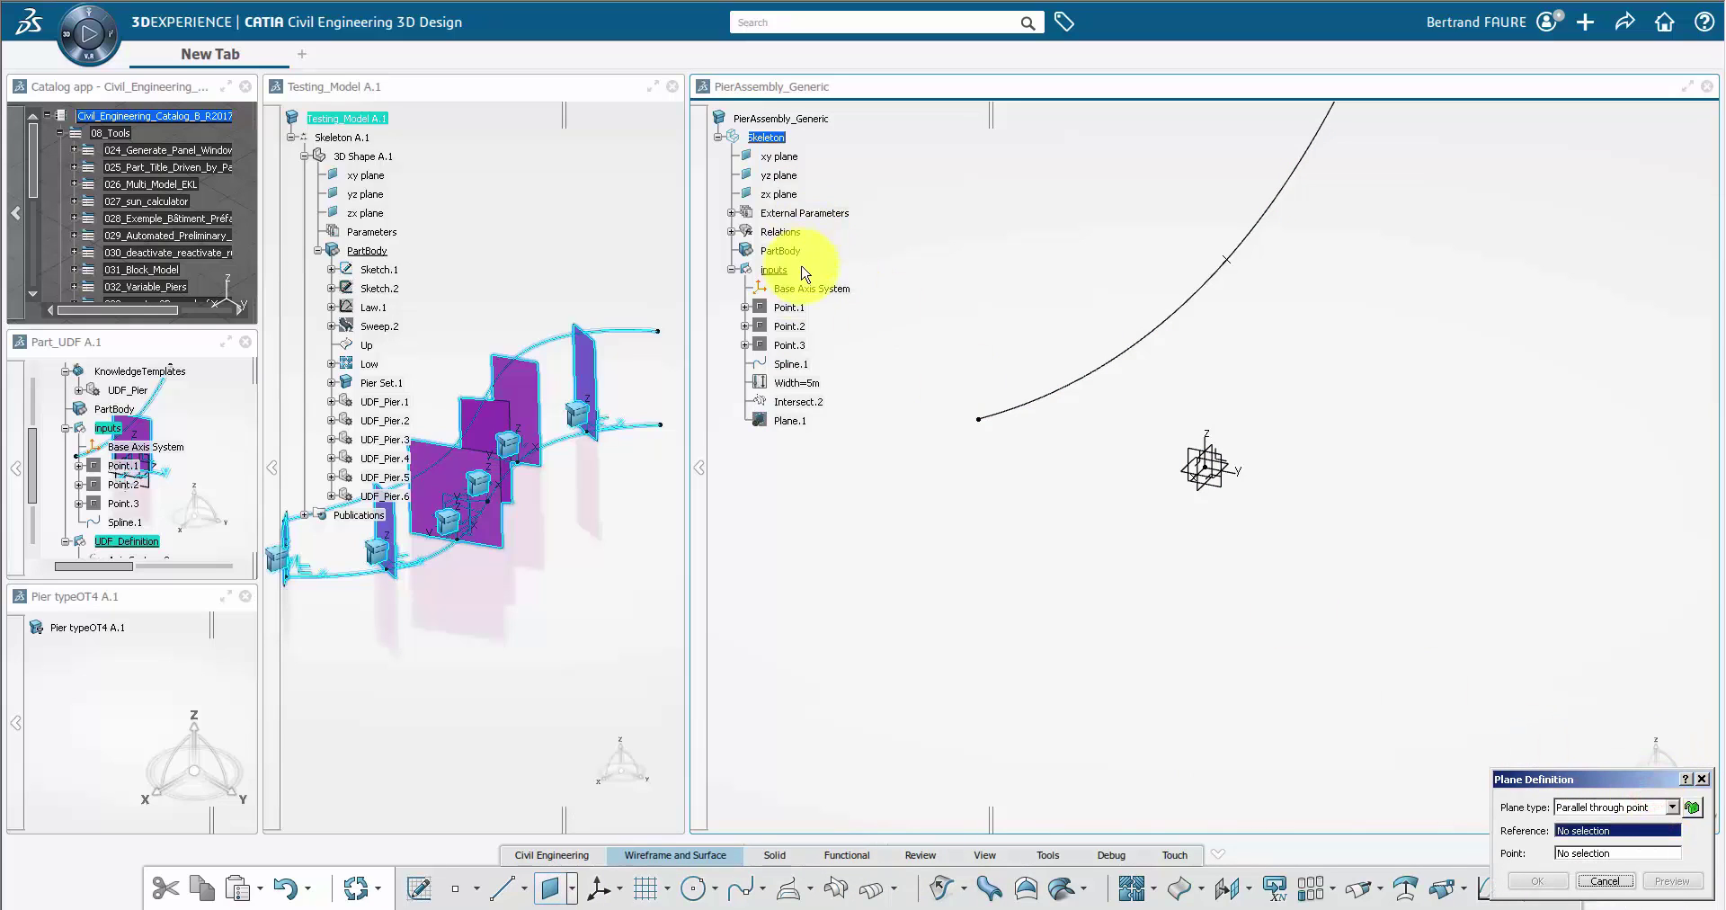
click(779, 156)
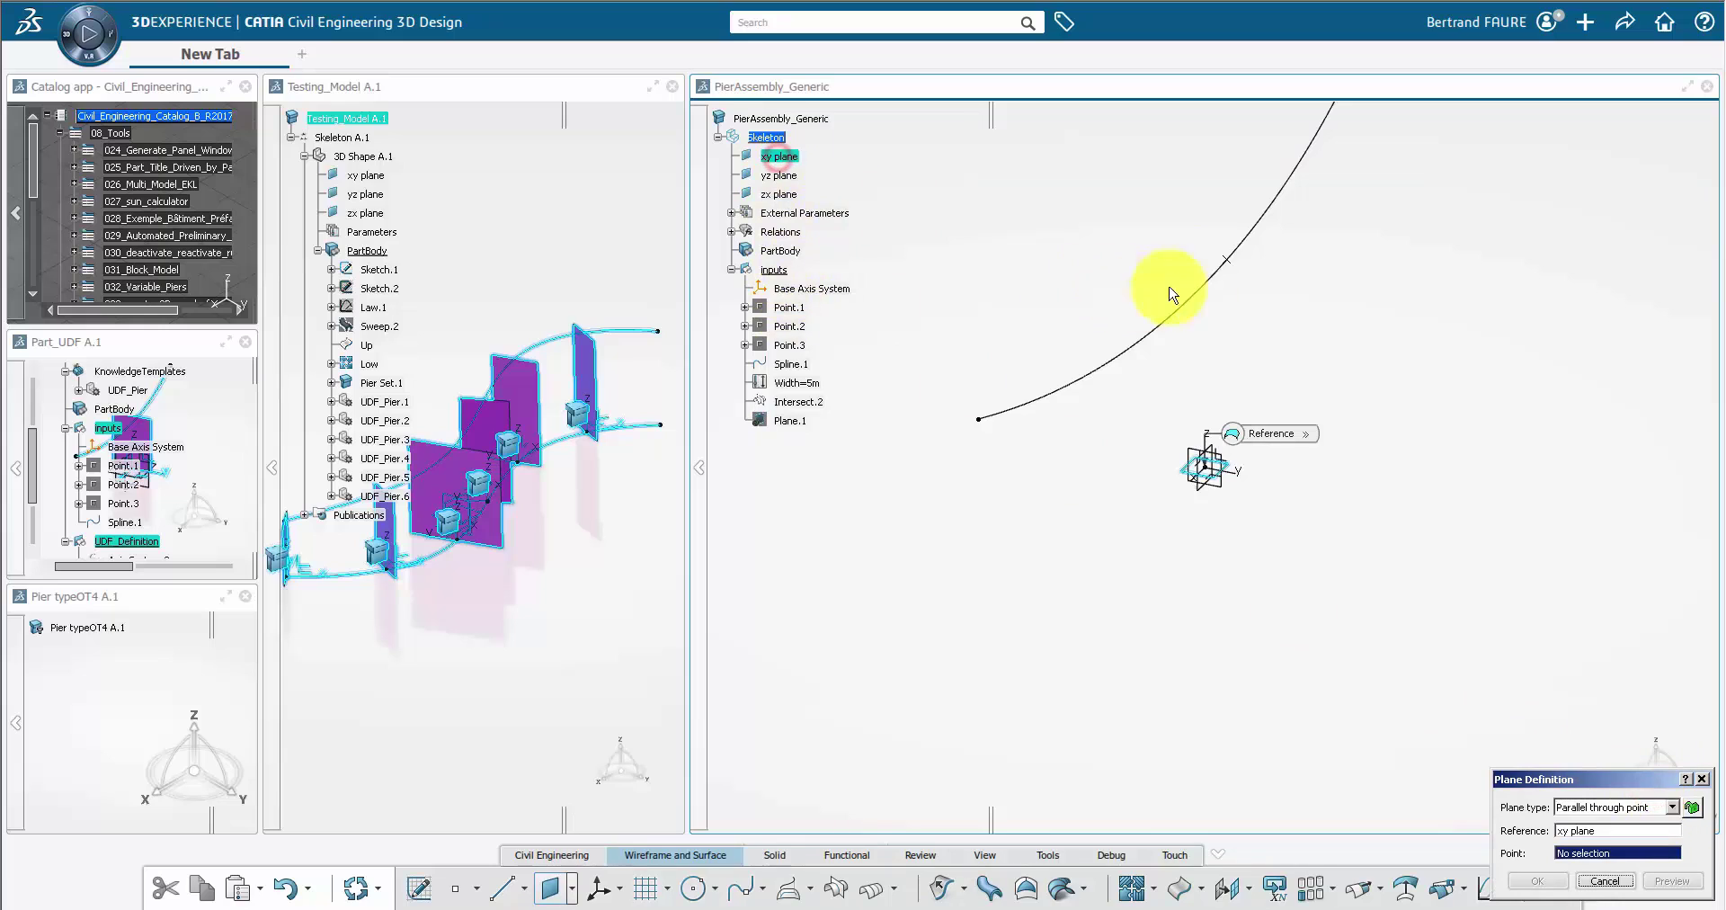
click(1250, 297)
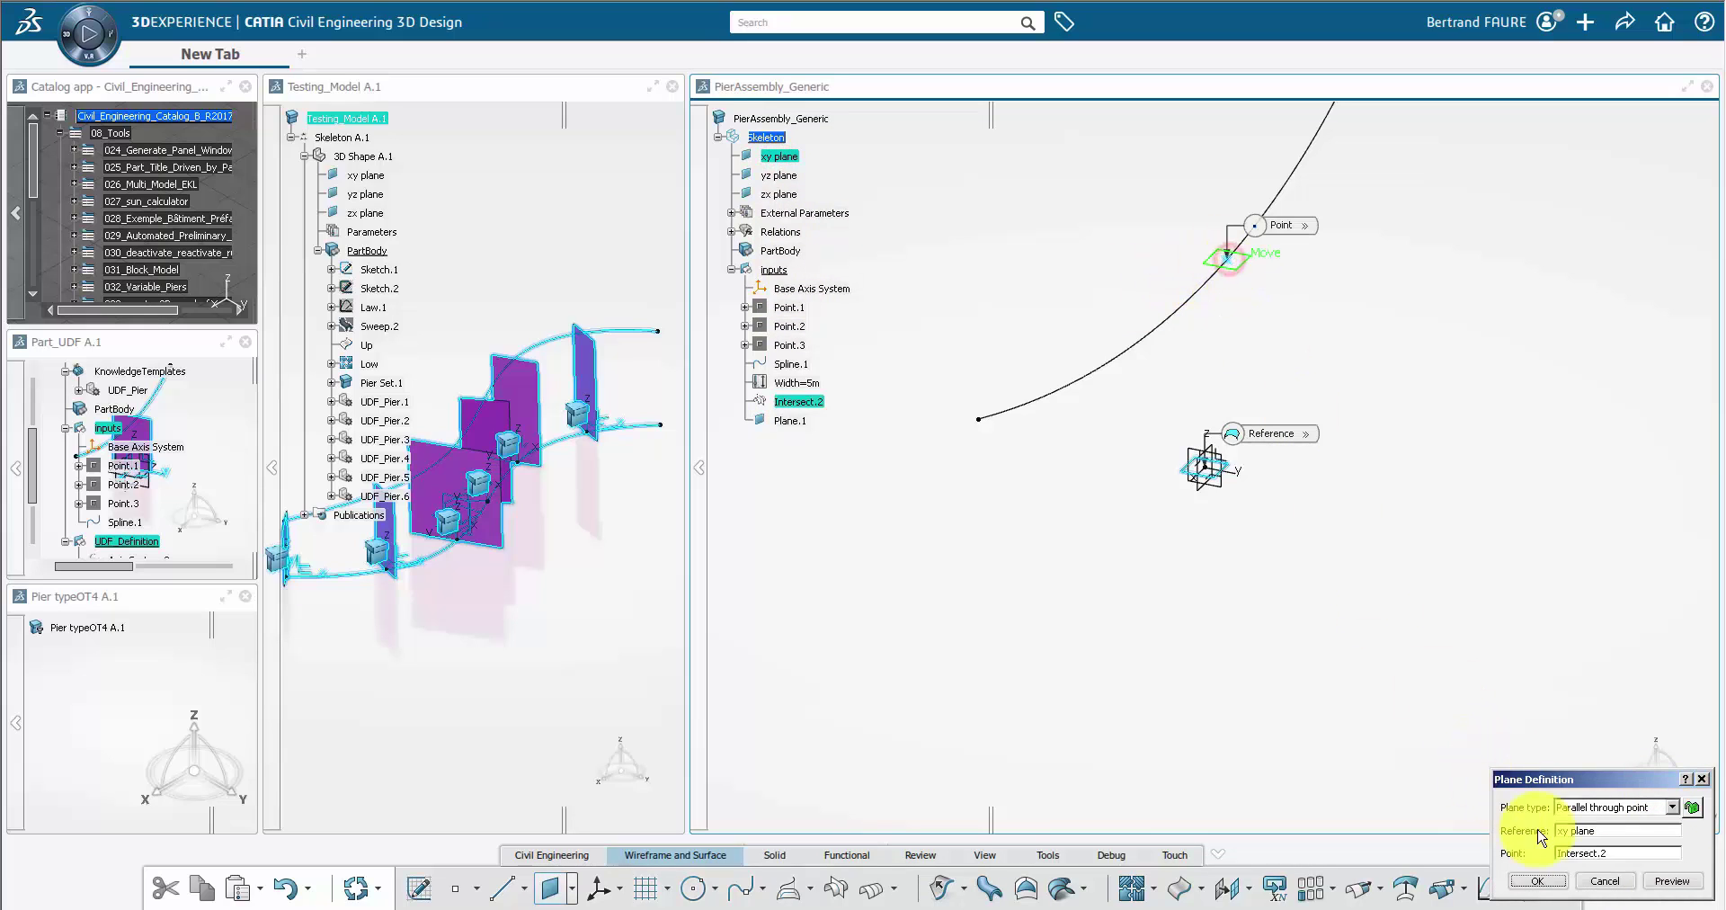
click(1534, 880)
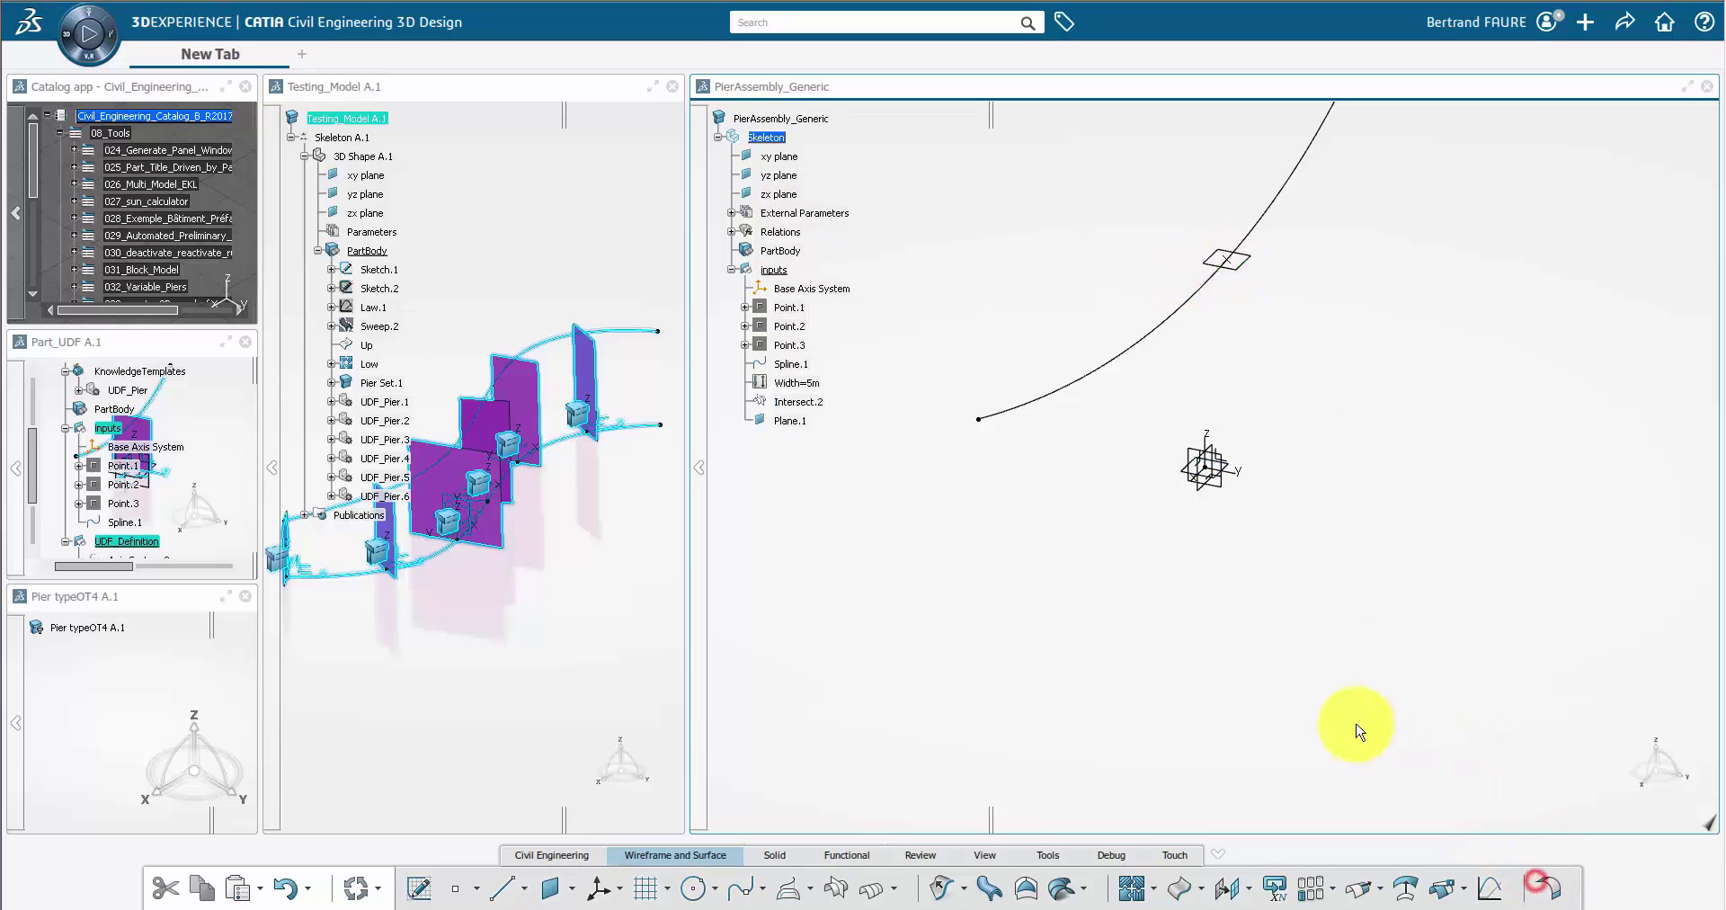
Step: Insert a Foundation extended product into PierAssembly_Generic, found by searching 'Foundati'
click(811, 118)
right_click(810, 117)
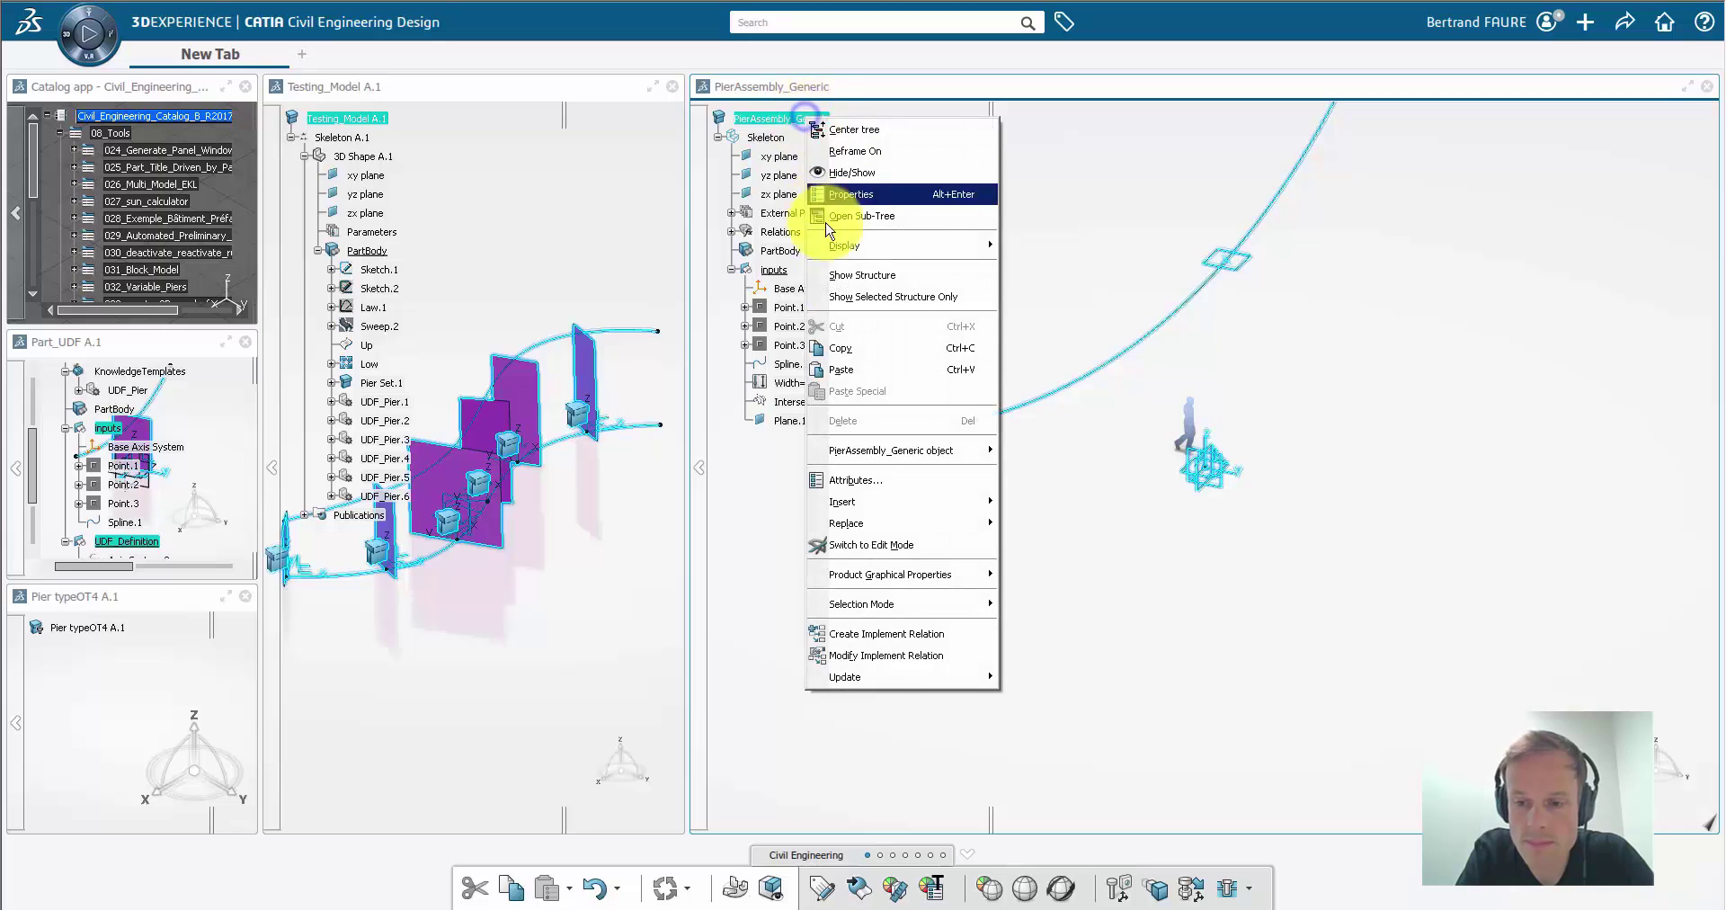
mouse_move(878, 500)
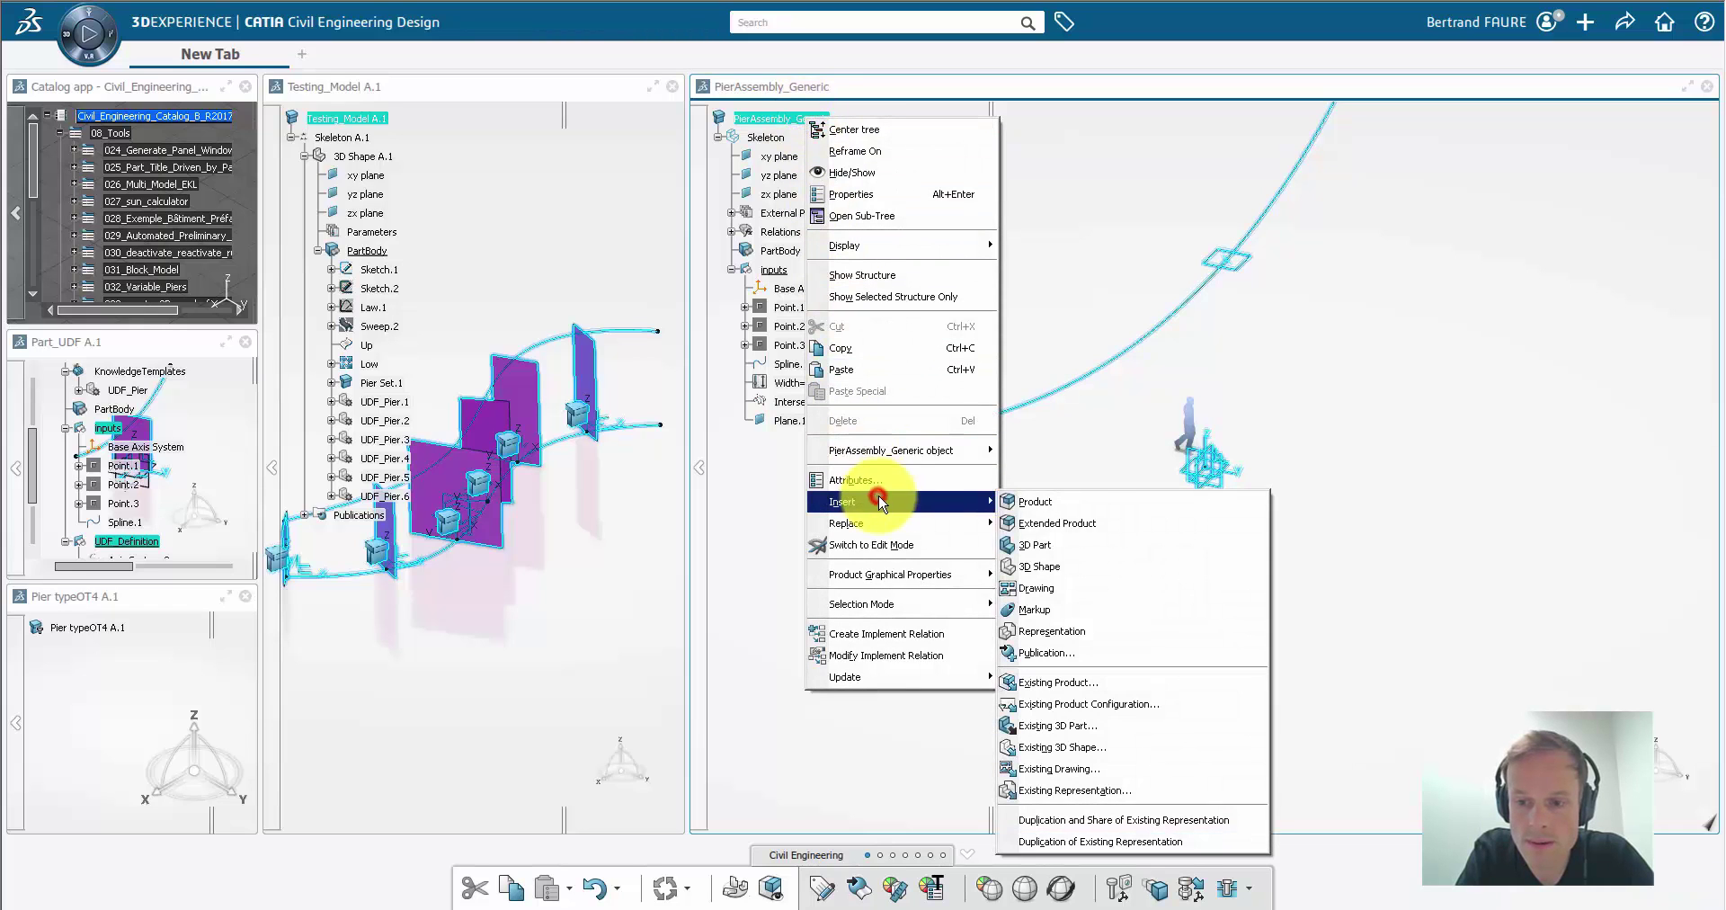
click(1094, 530)
click(1469, 484)
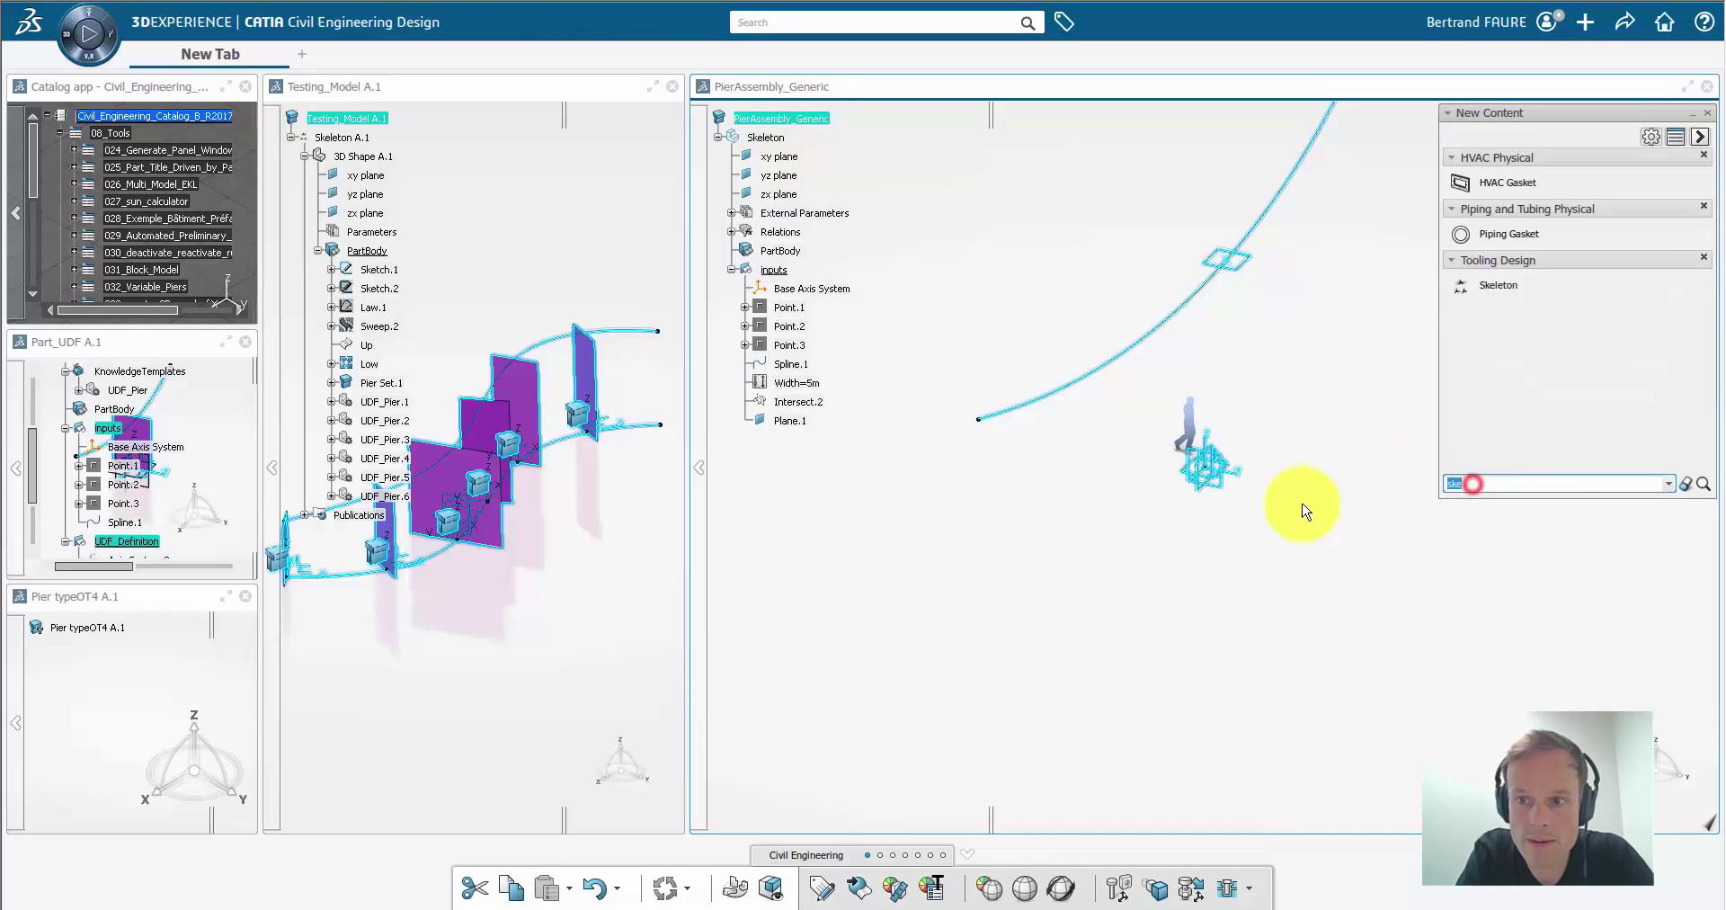
text(Foundation)
key(Return)
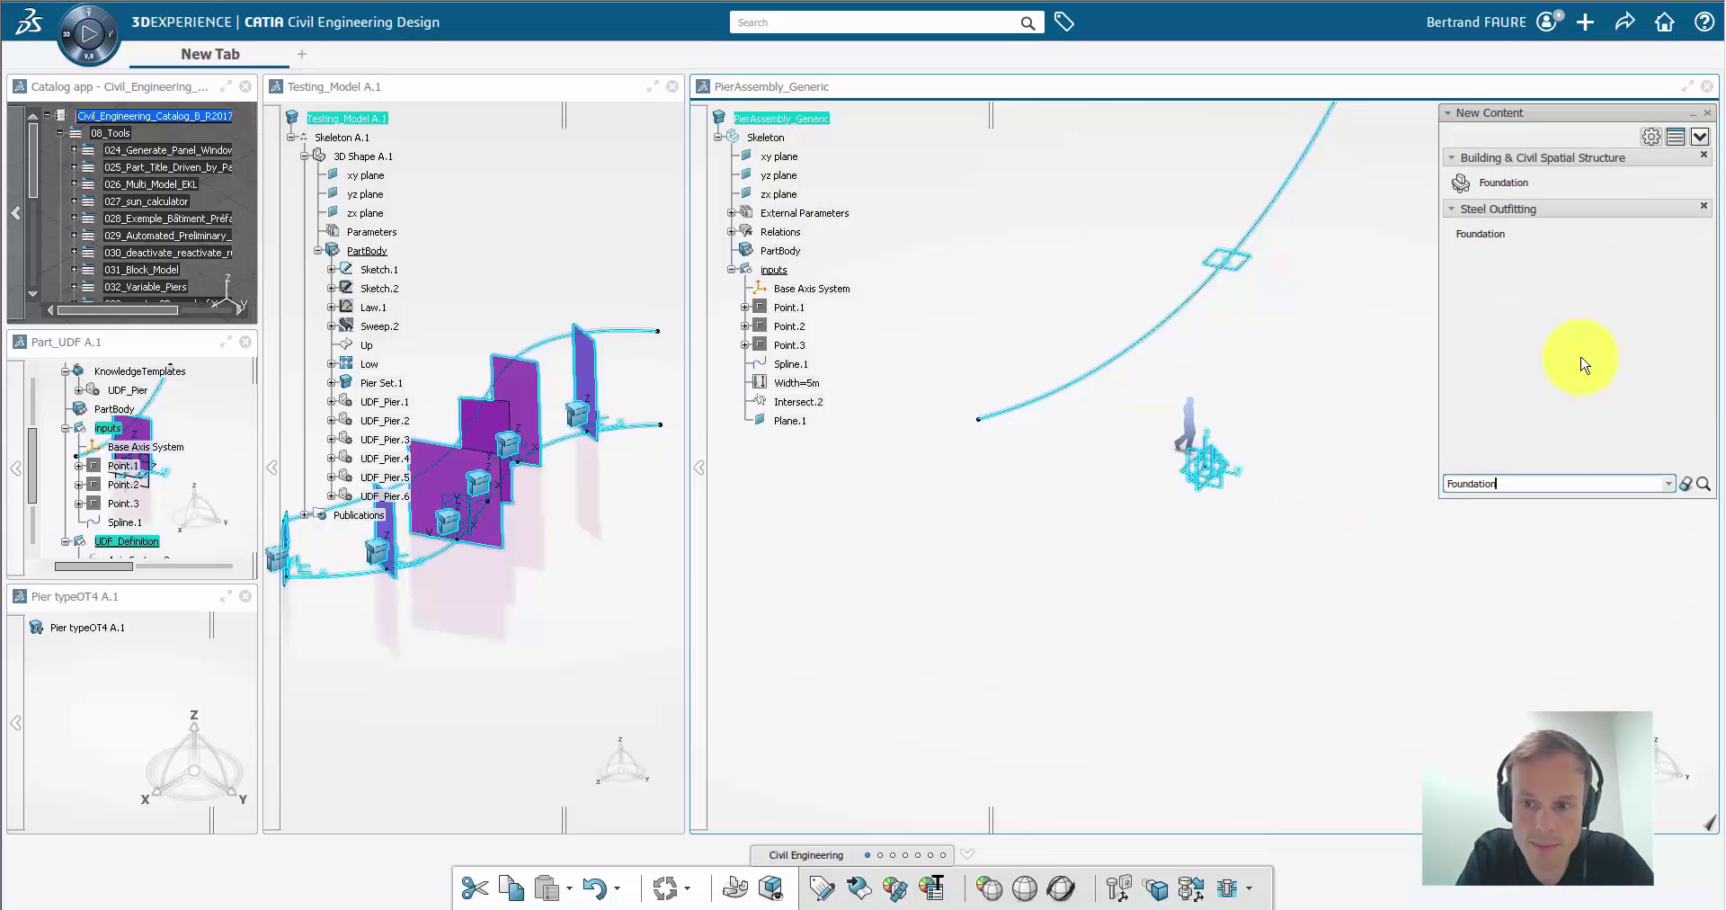
click(1513, 186)
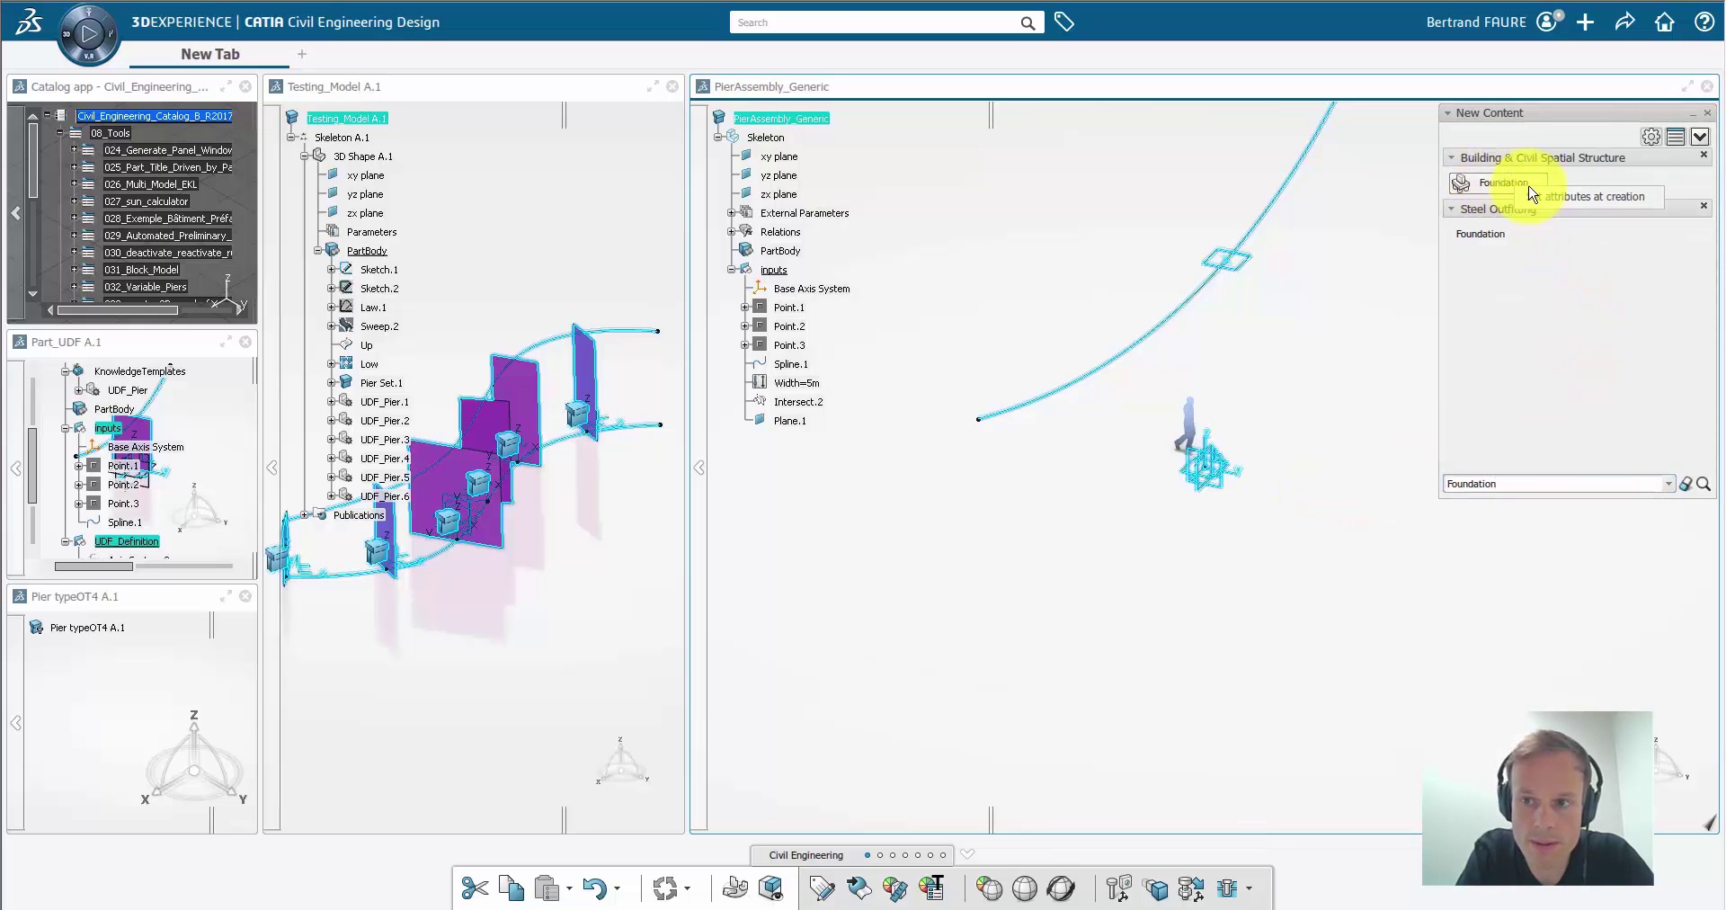
click(1500, 191)
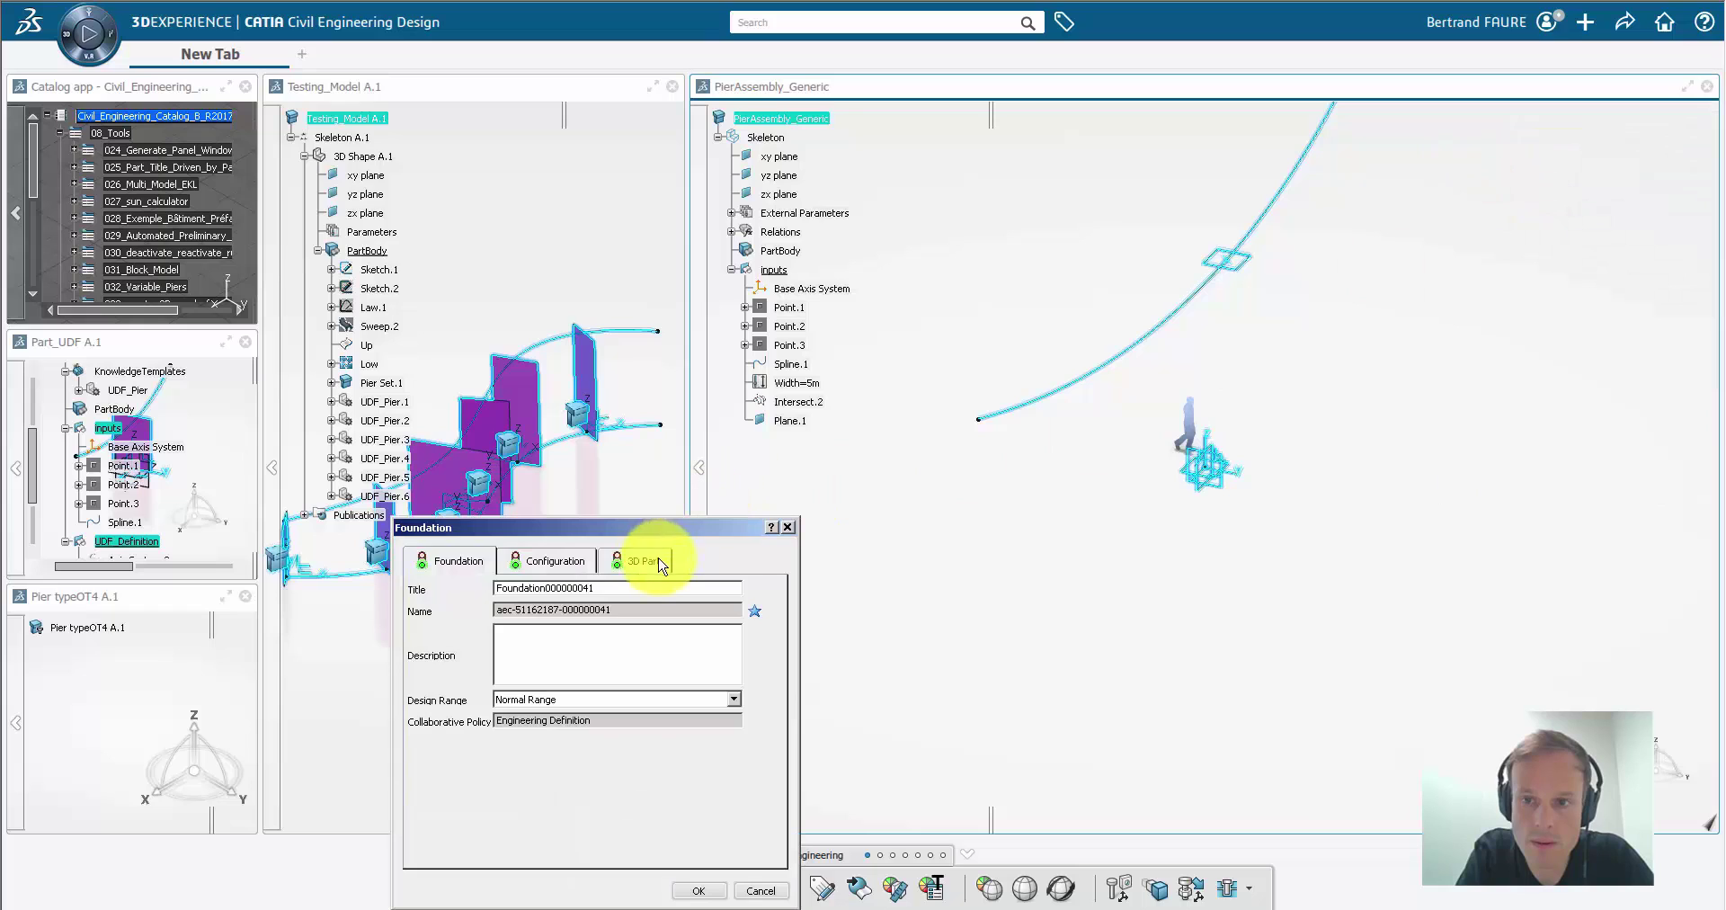
click(647, 561)
click(456, 561)
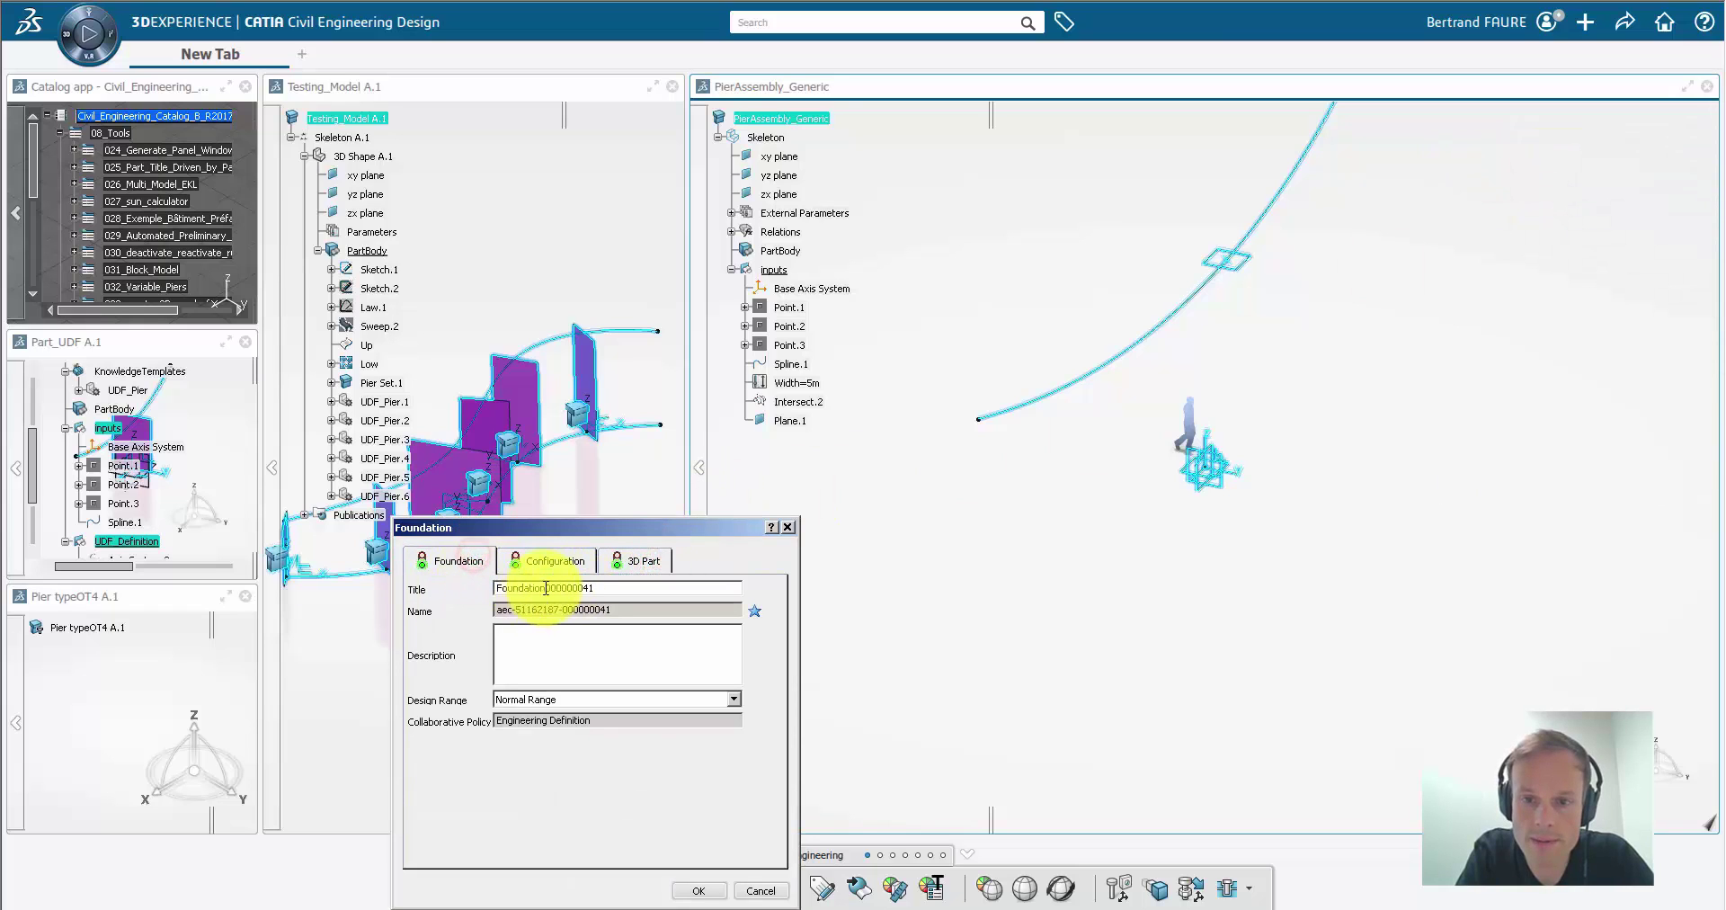
click(544, 587)
click(699, 890)
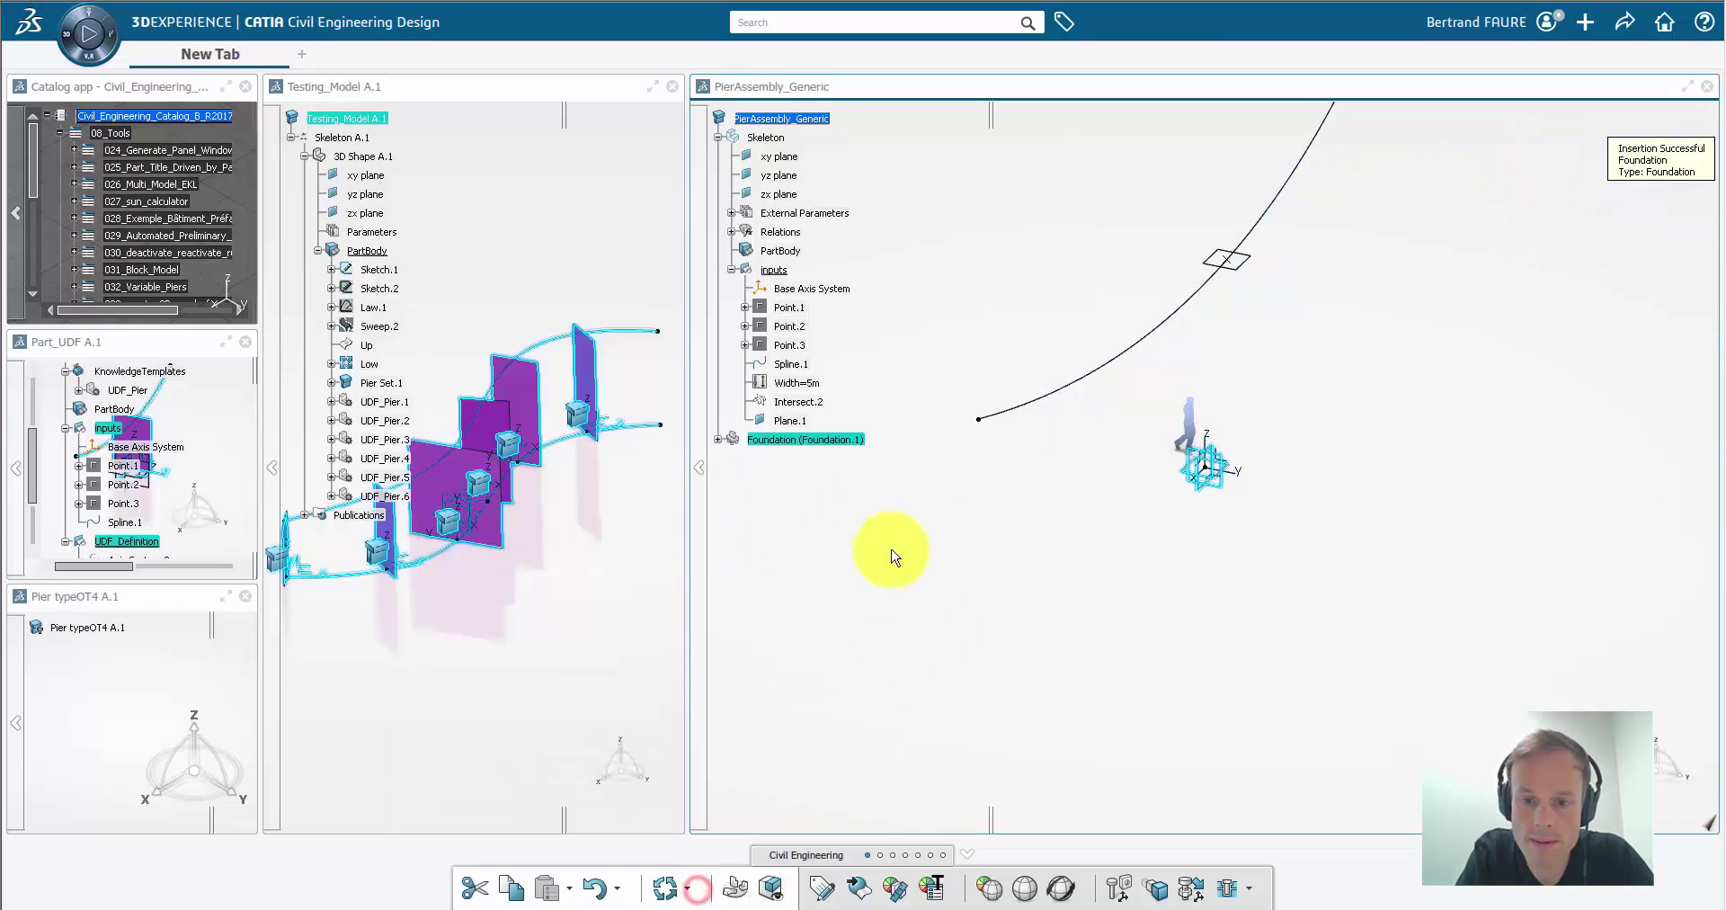
Step: Retitle Foundation.1's shape from '3D Shape00000230' to '3D Shape' and expand it
click(718, 439)
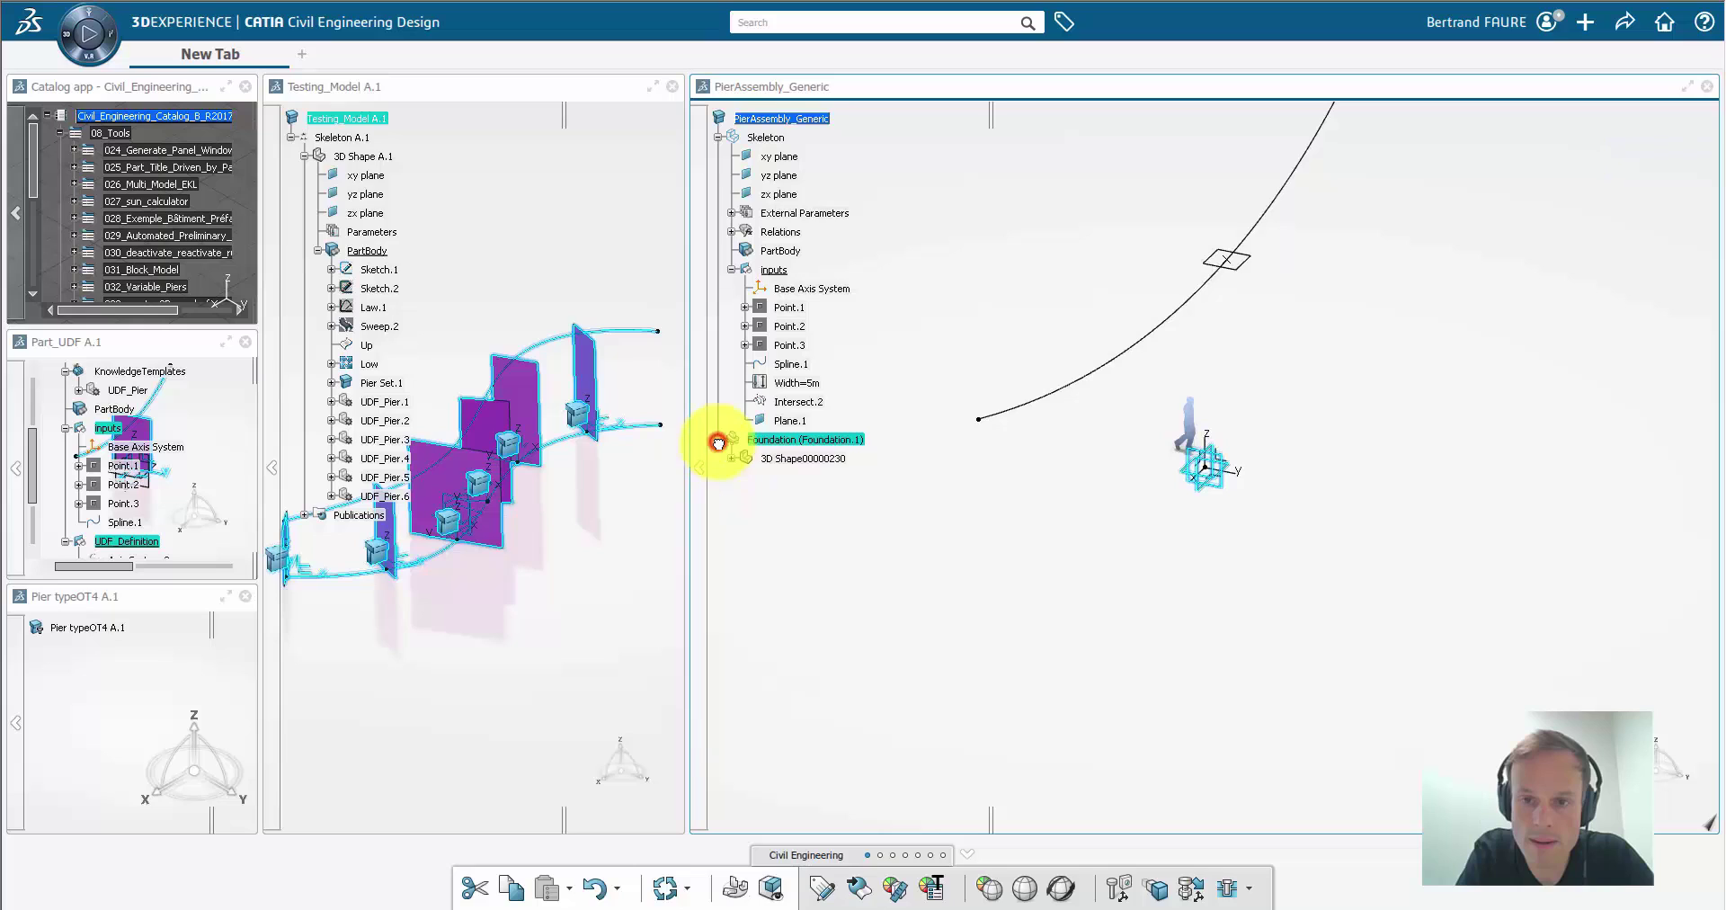
right_click(807, 463)
click(861, 530)
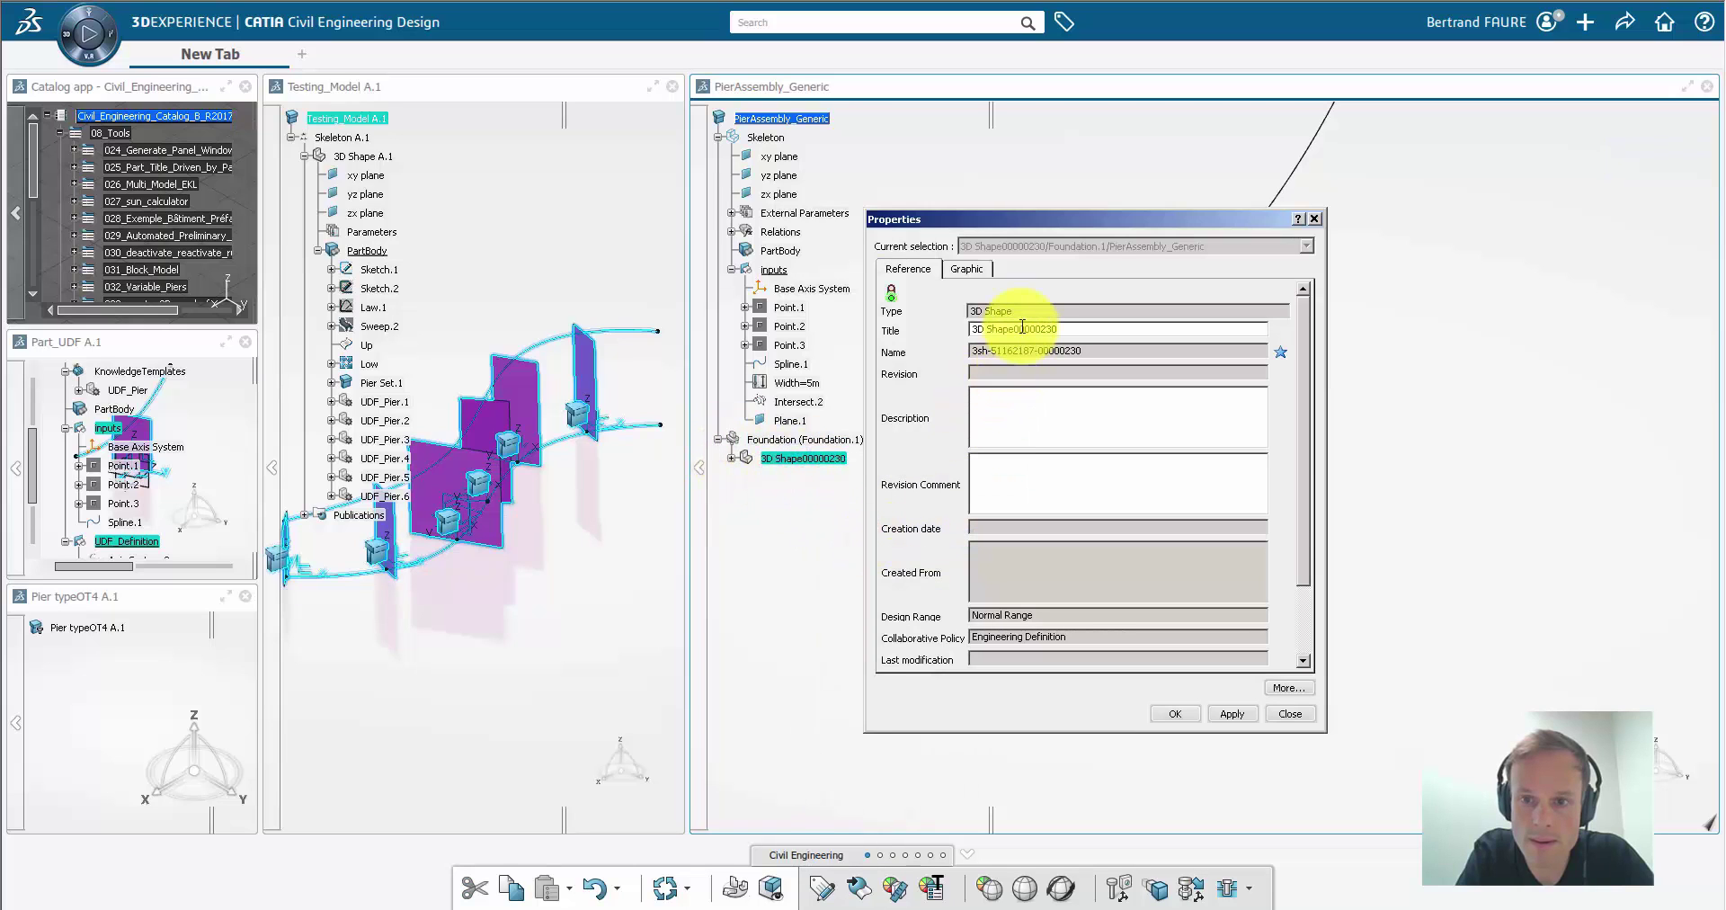
drag(1016, 329, 1059, 329)
key(Delete)
click(1174, 713)
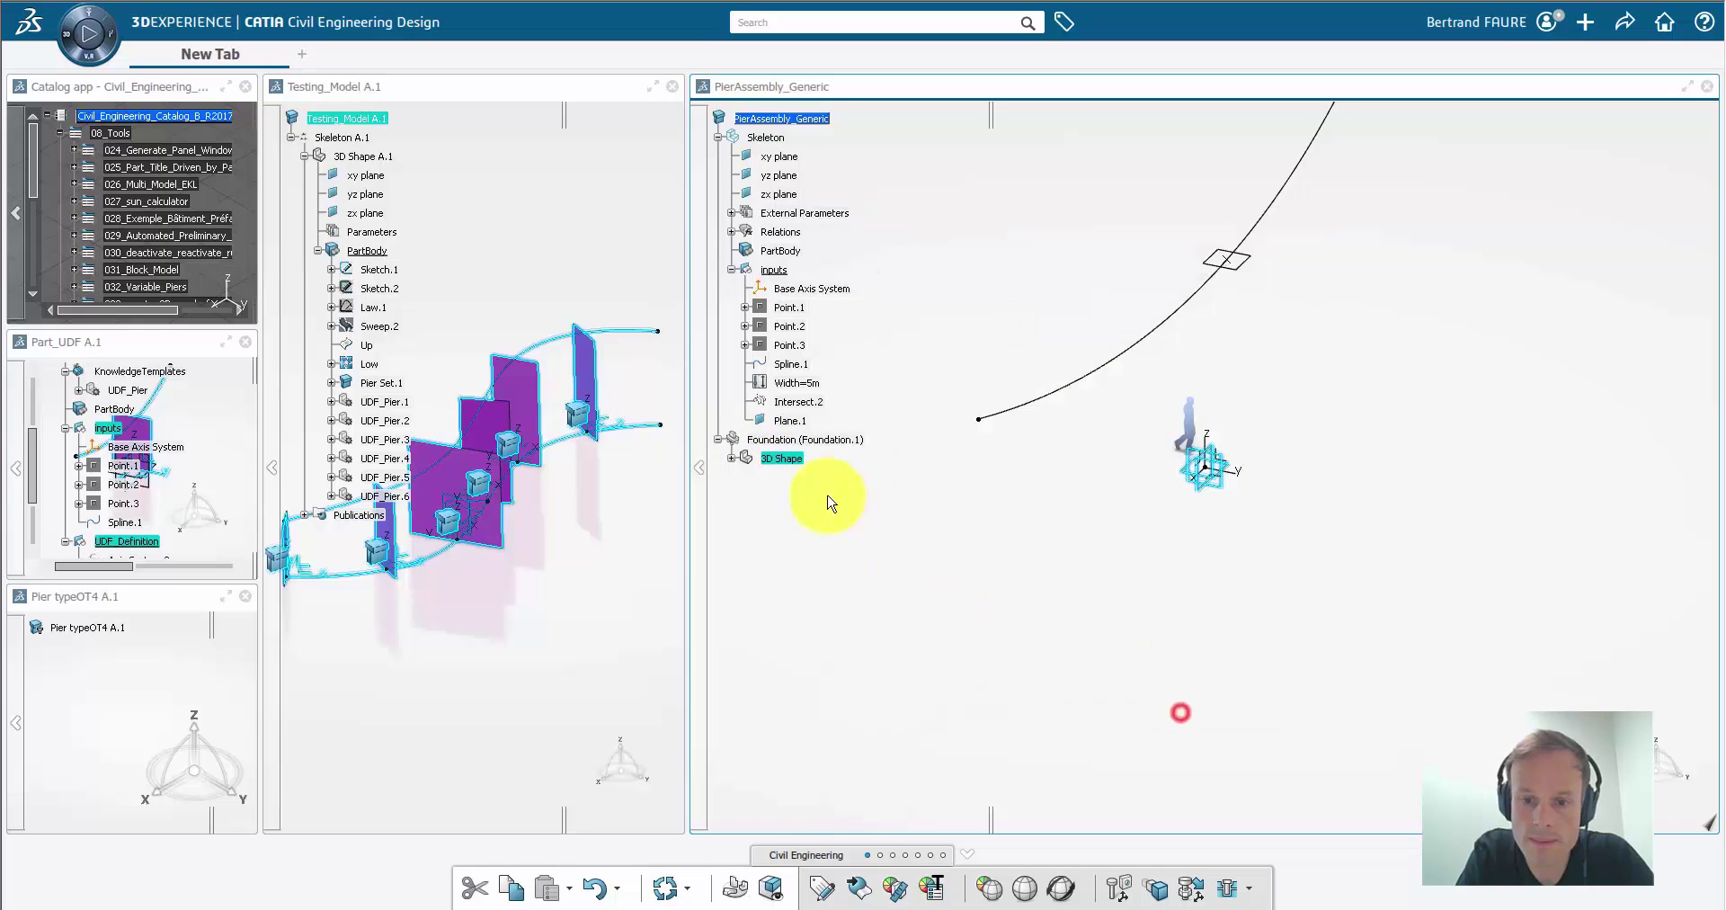
click(731, 459)
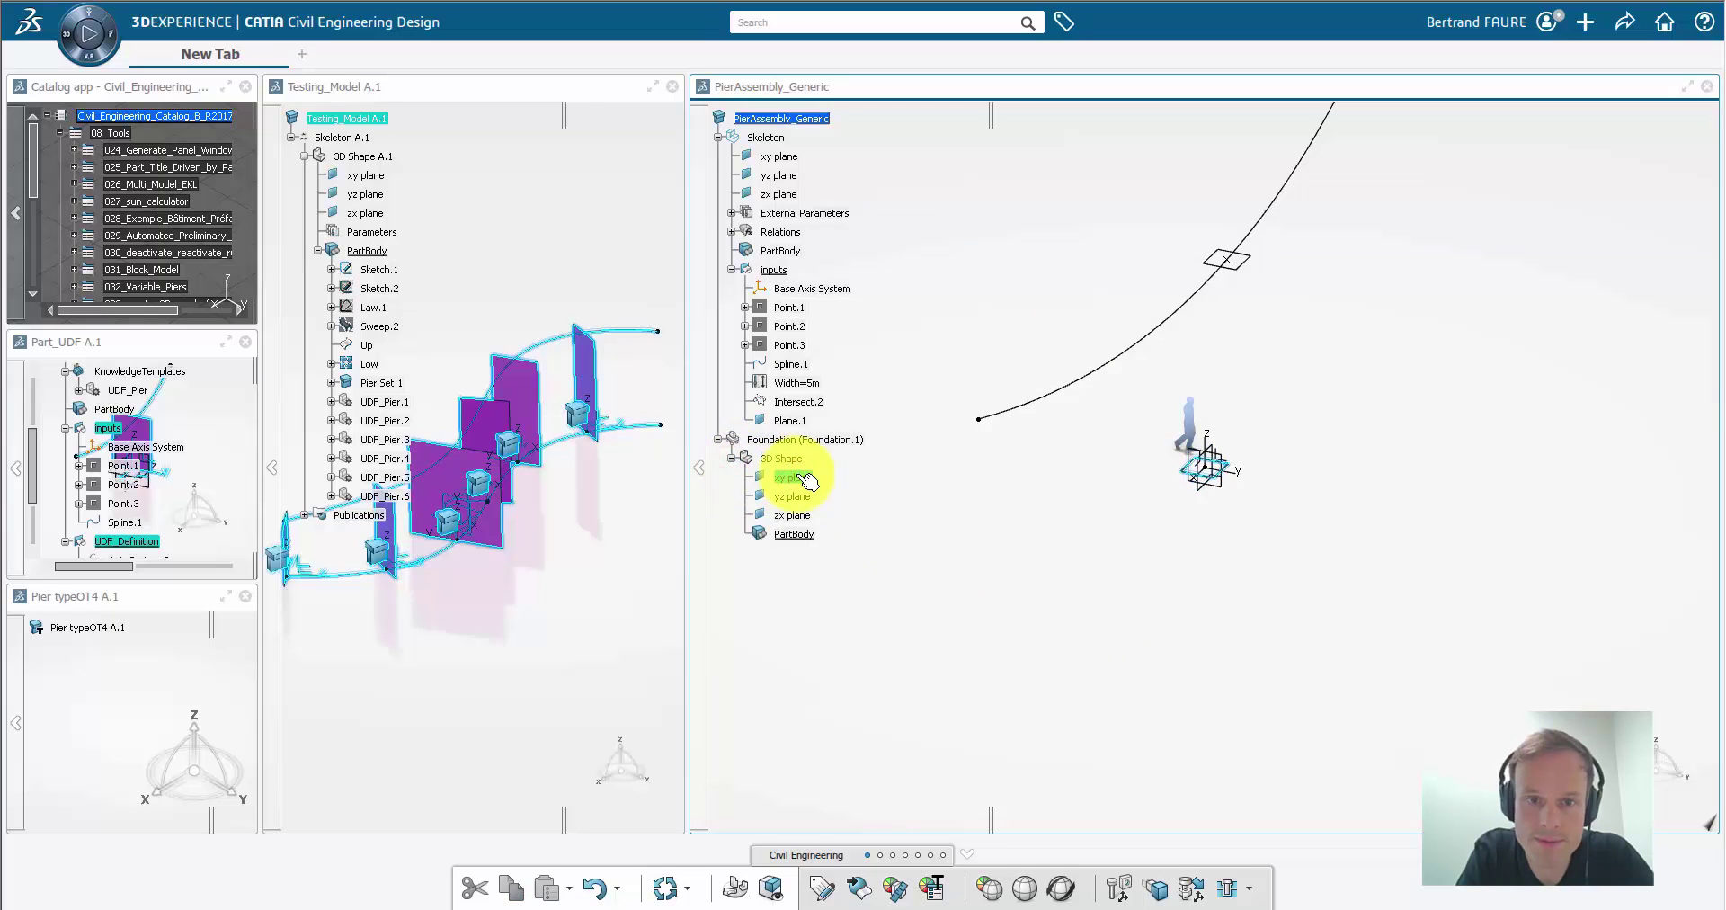
Step: Edit 3D Shape and sketch a 10m by 4m rectangle on its xy plane
double_click(808, 479)
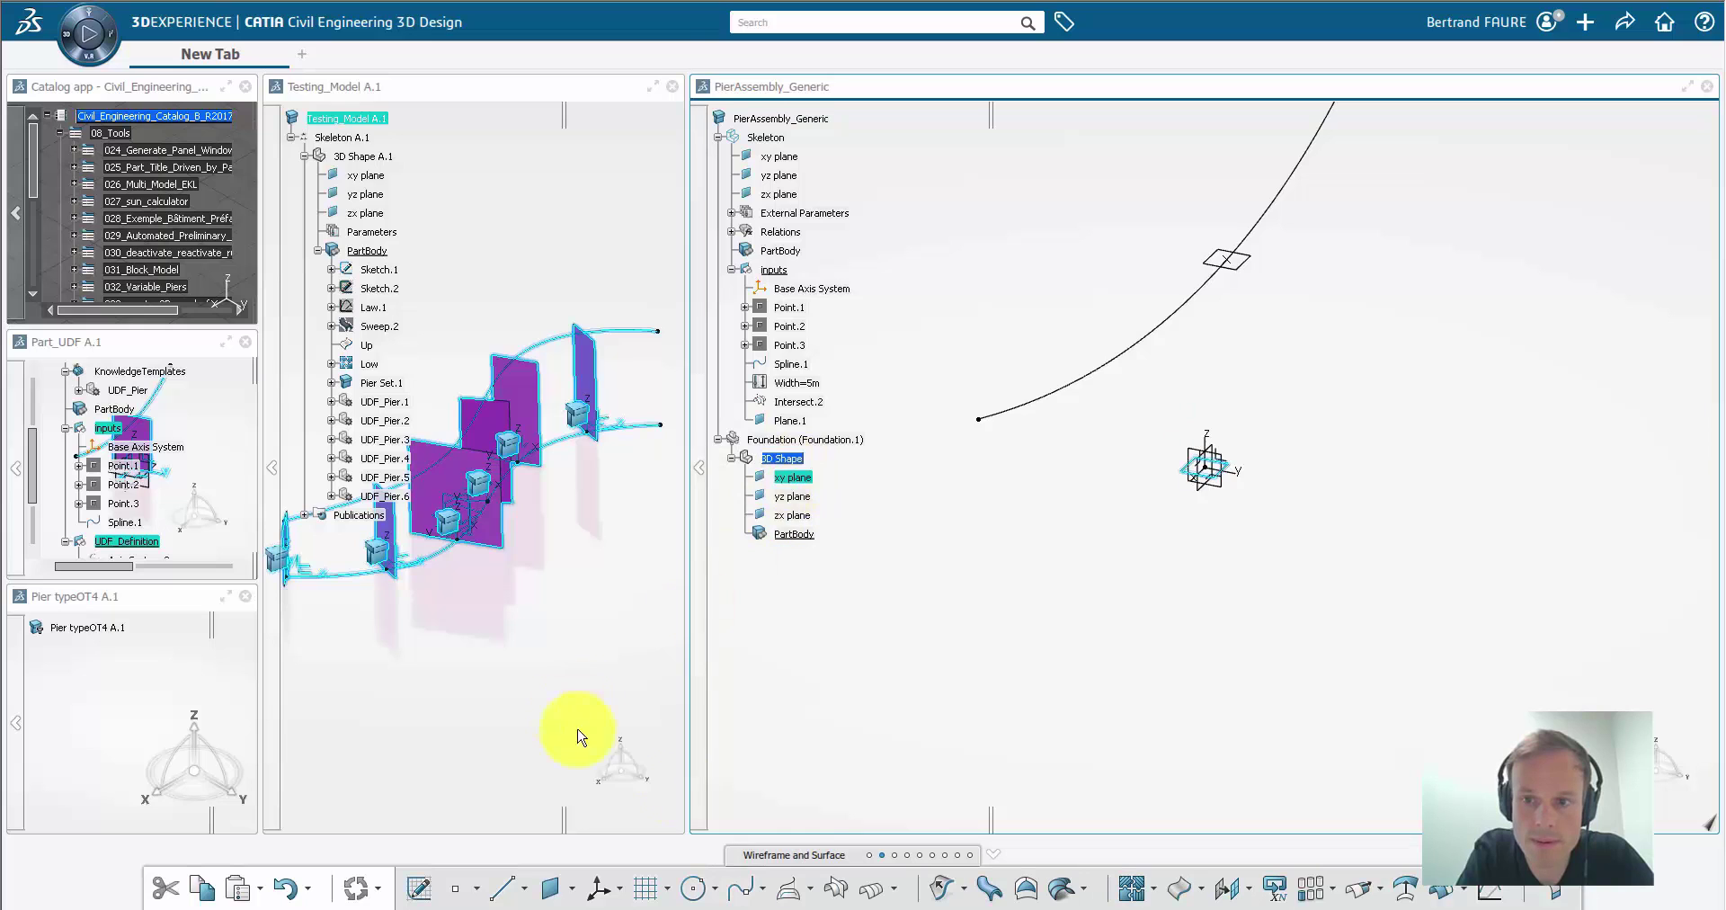
mouse_move(805, 855)
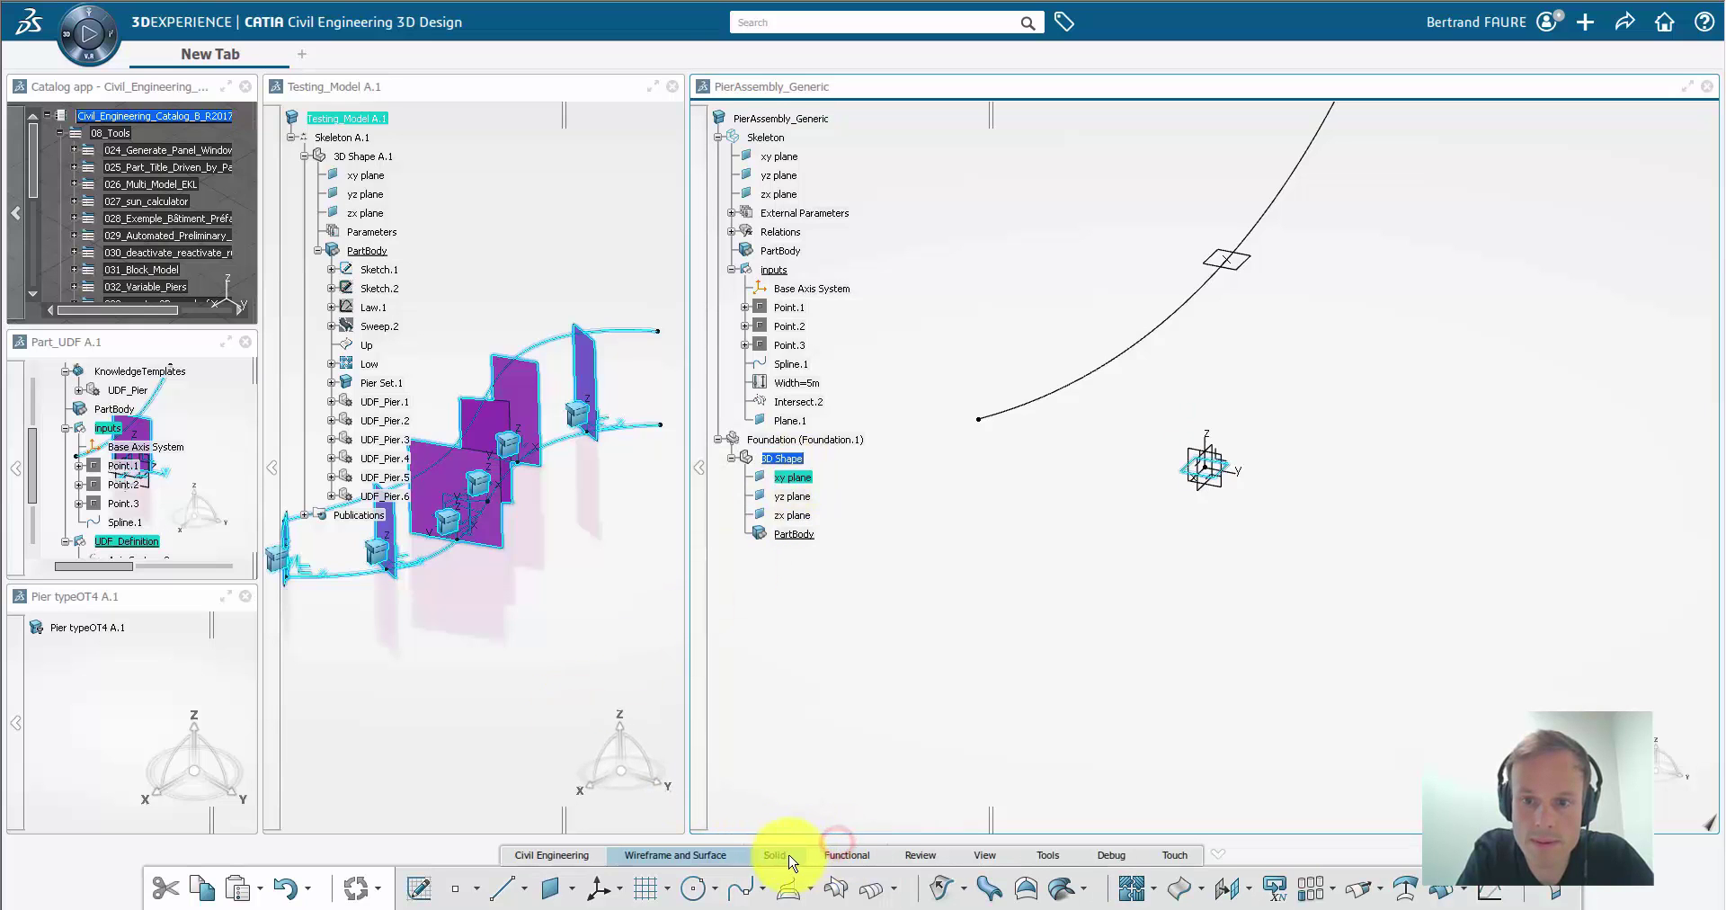
click(782, 853)
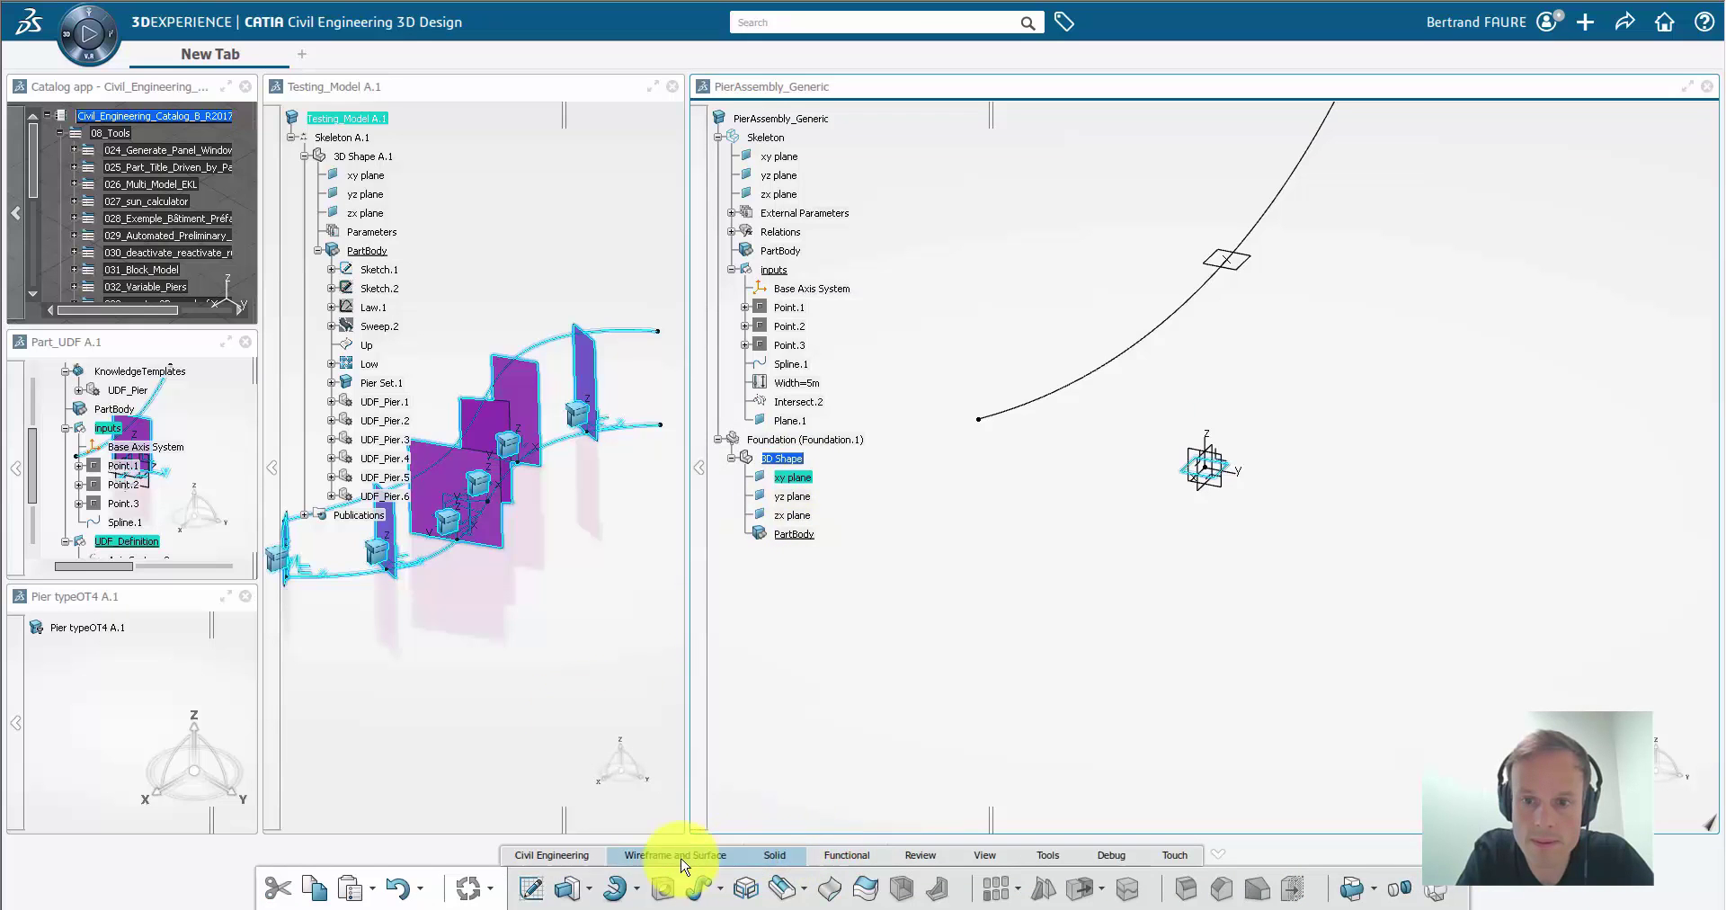
click(533, 890)
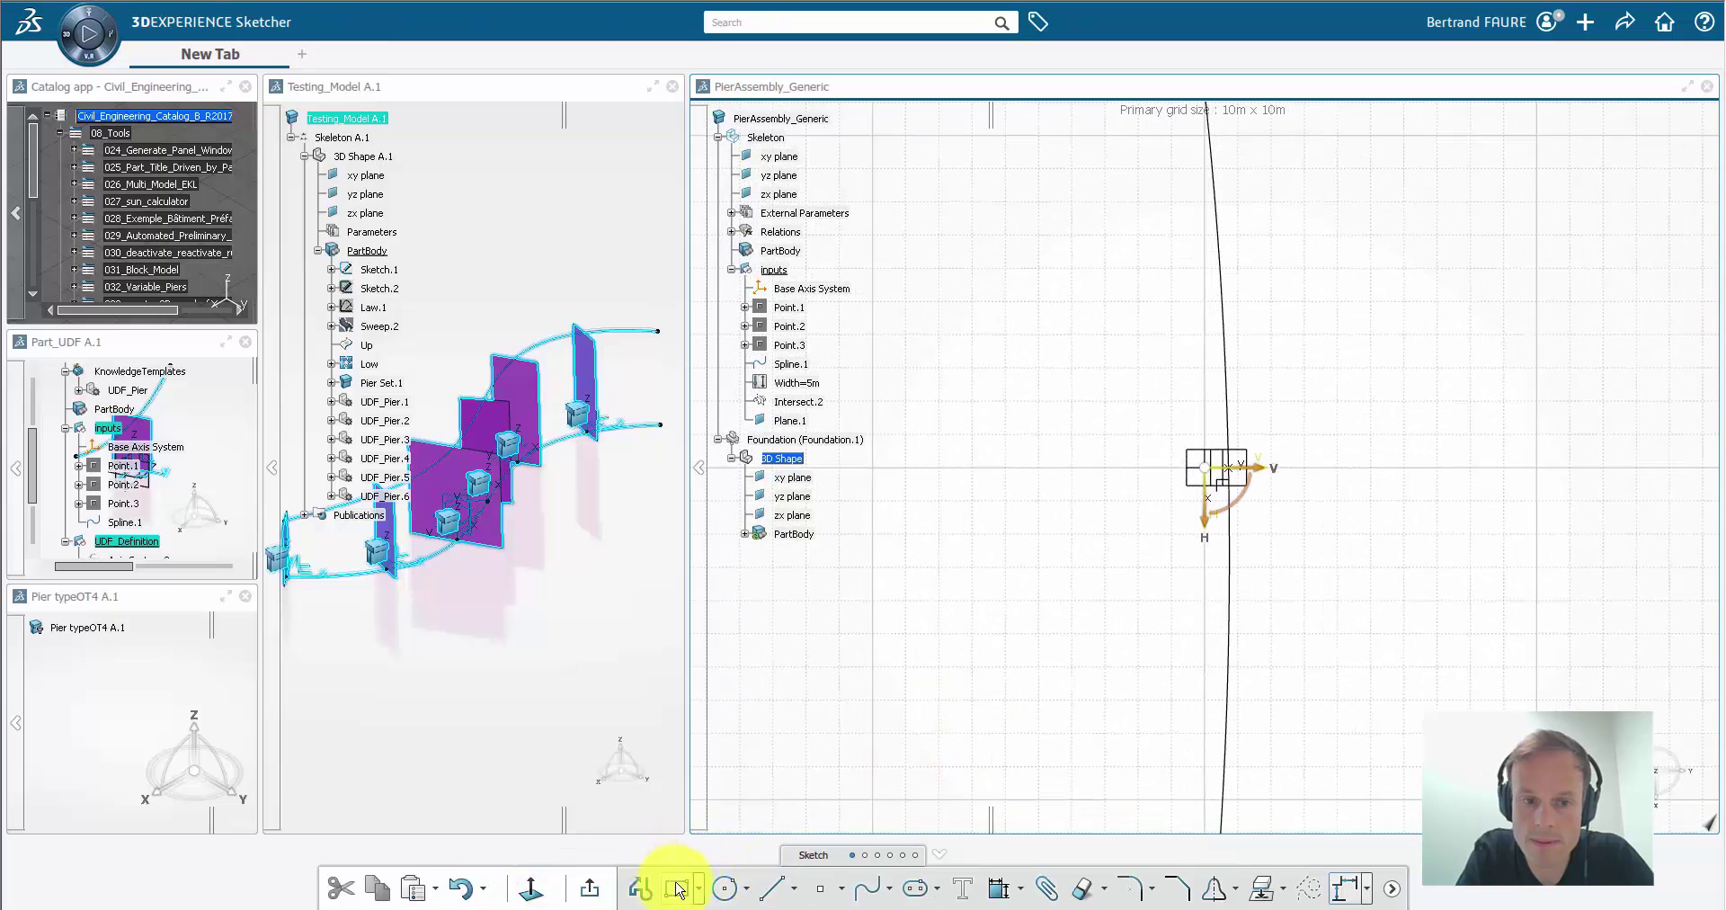
click(678, 888)
click(1038, 401)
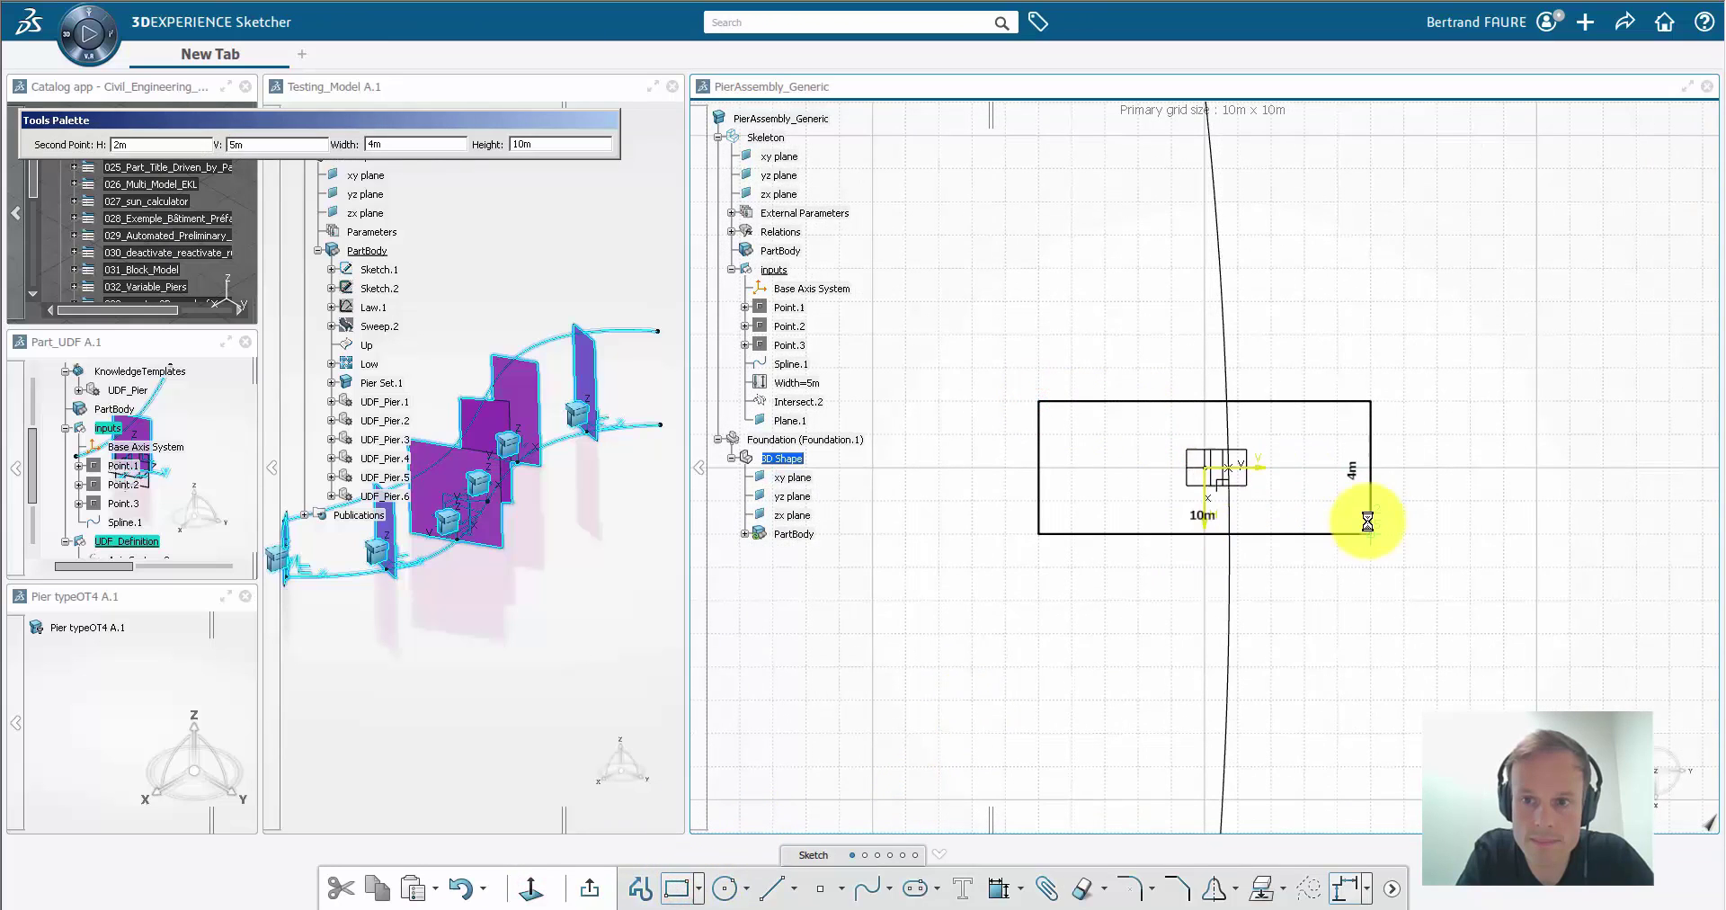
click(1366, 522)
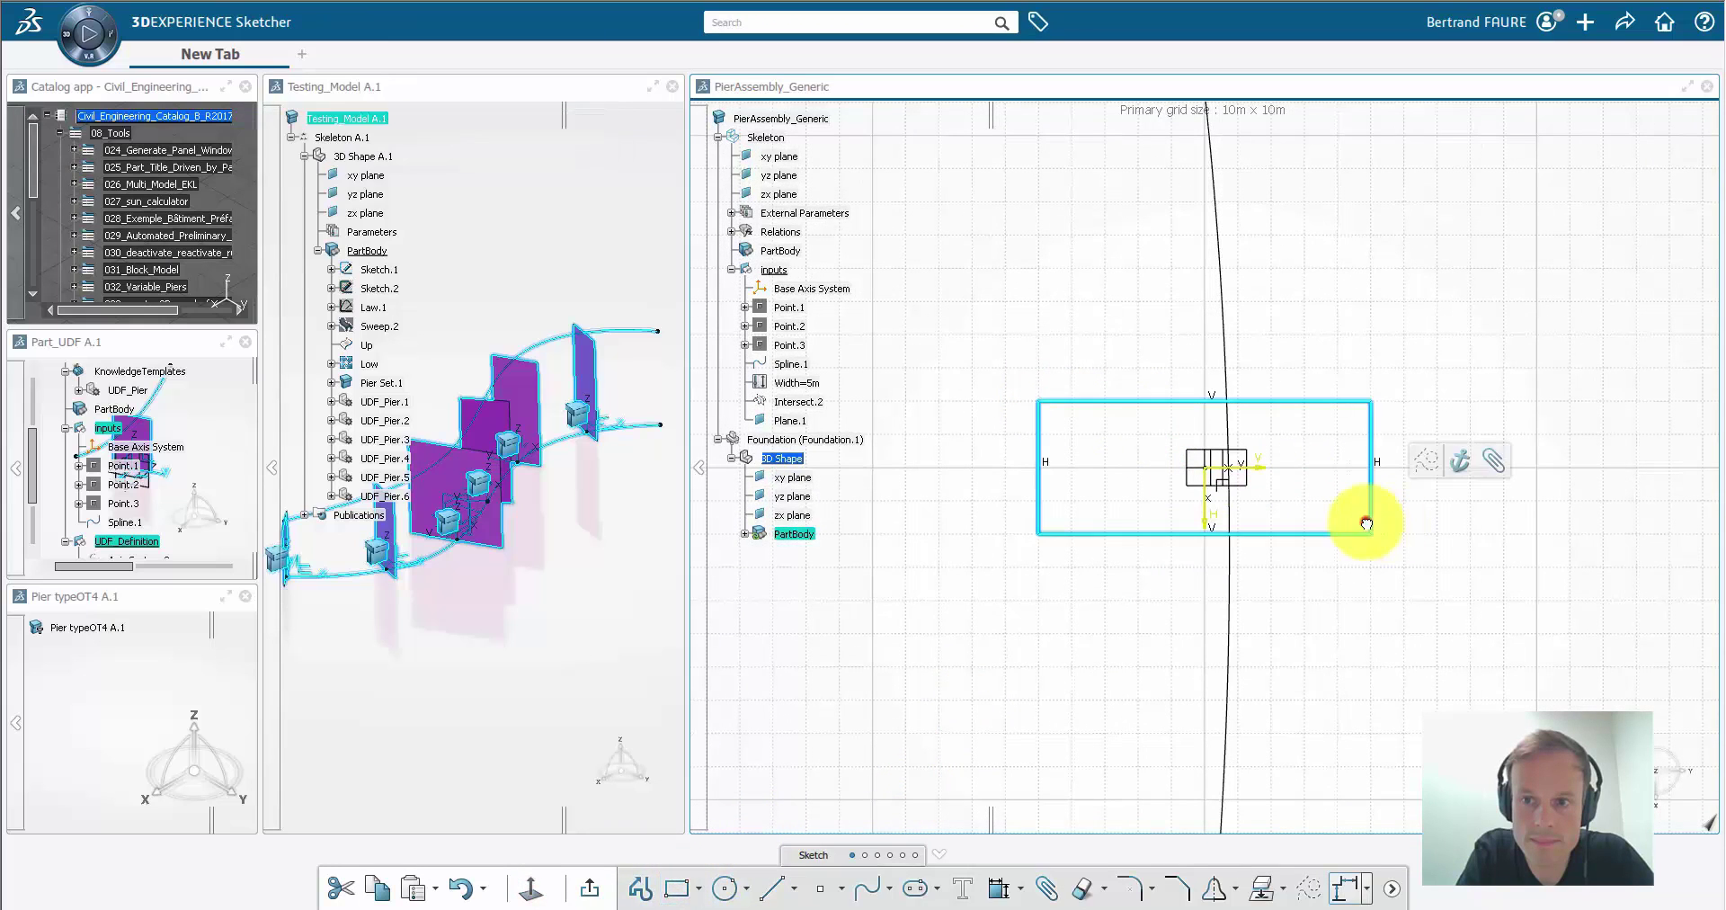
click(591, 888)
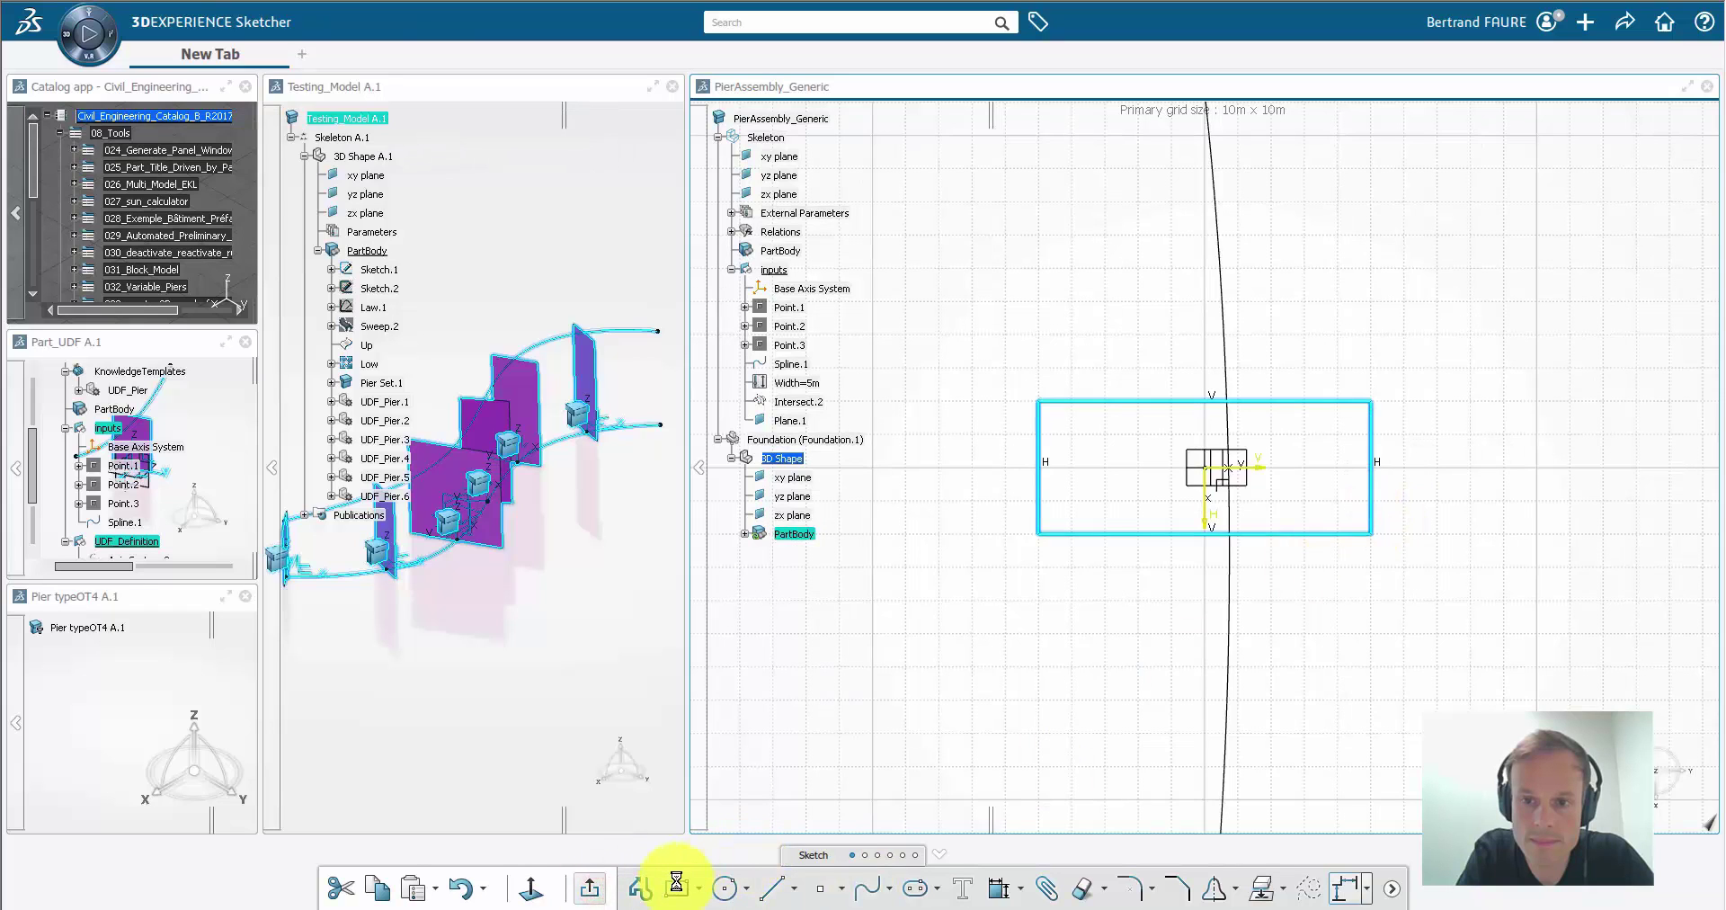
Step: Pad the rectangle sketch into the foundation slab with the set length
click(576, 889)
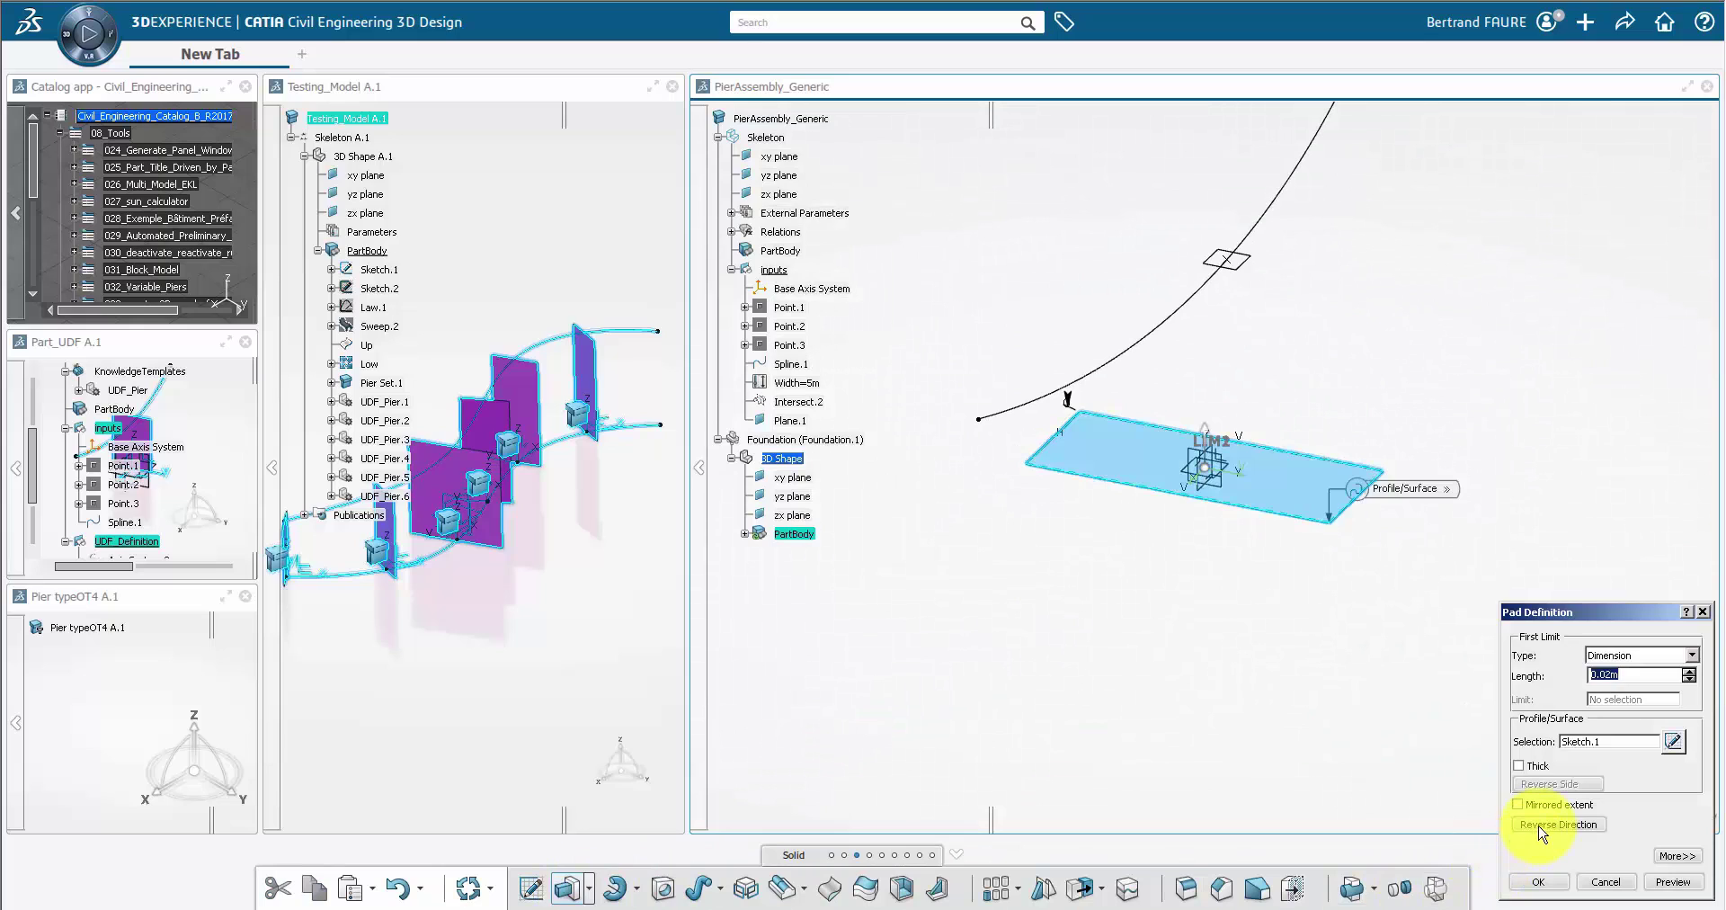
double_click(1627, 673)
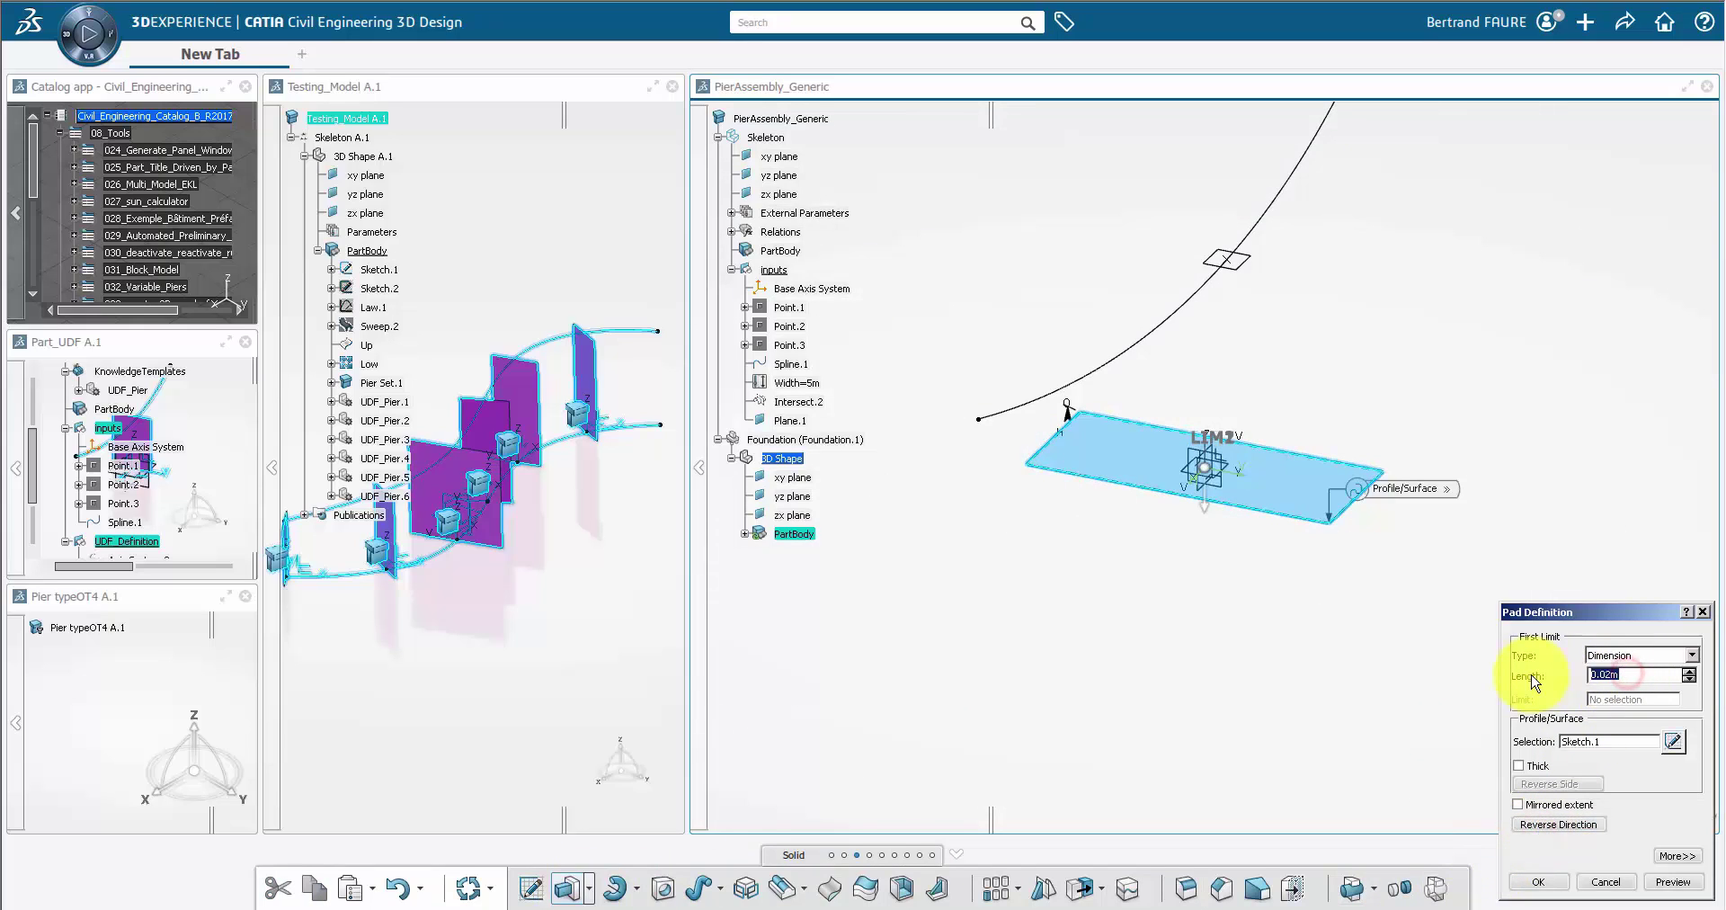
key(Return)
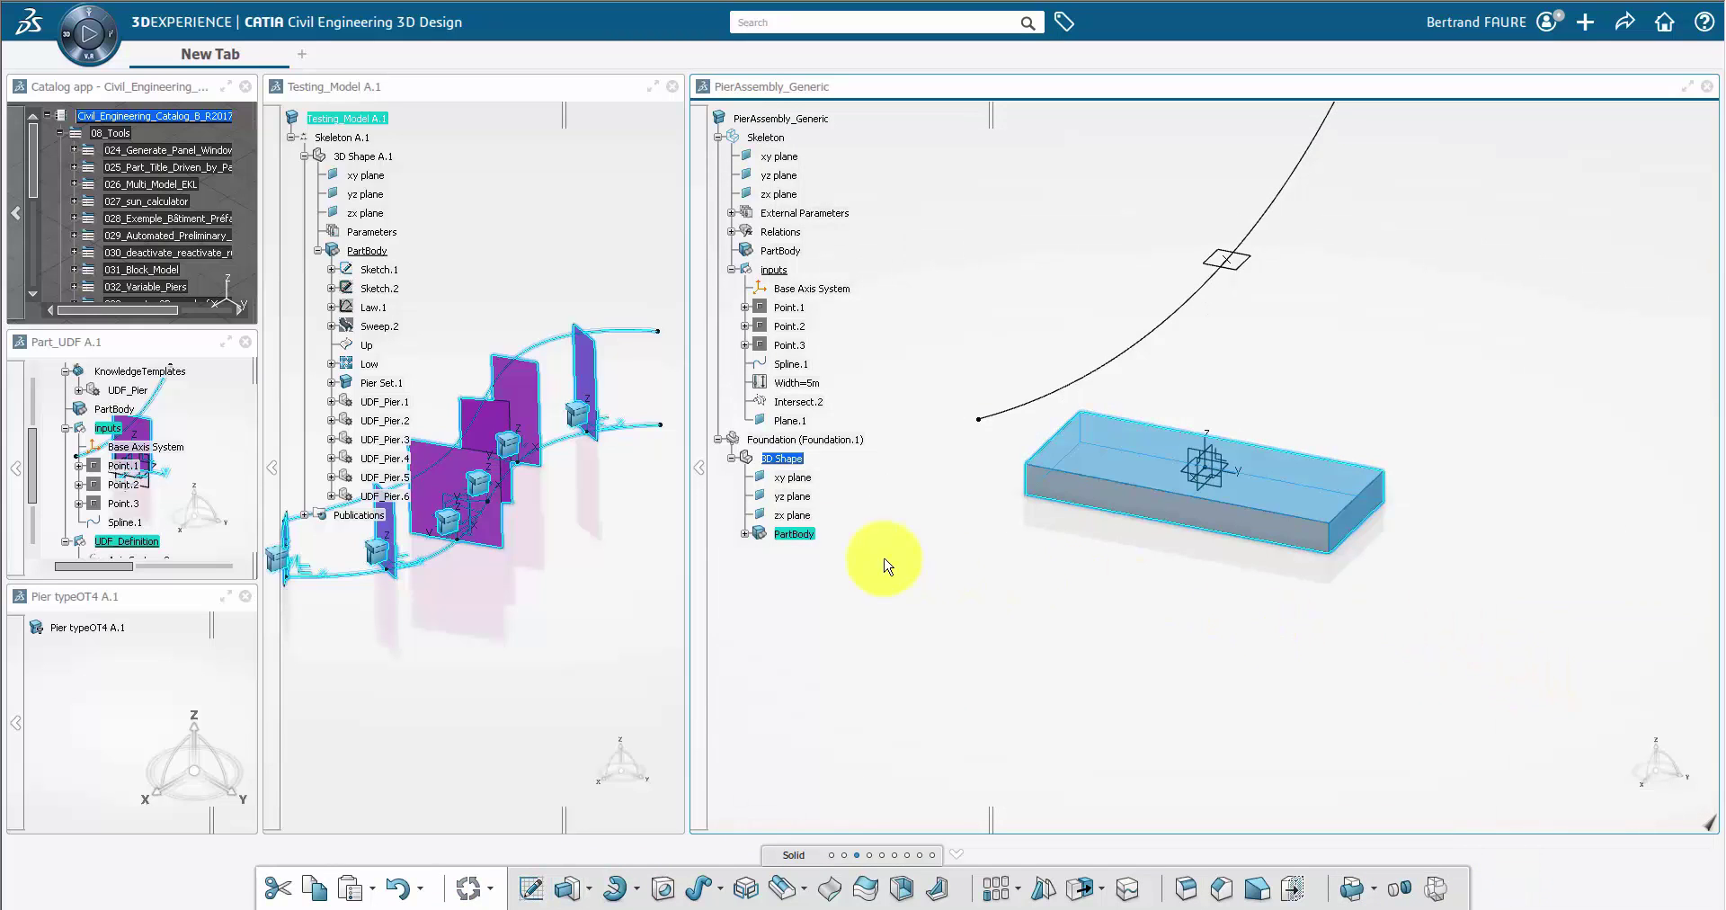
Step: Set the foundation PartBody's graphic fill colour to cyan
right_click(803, 537)
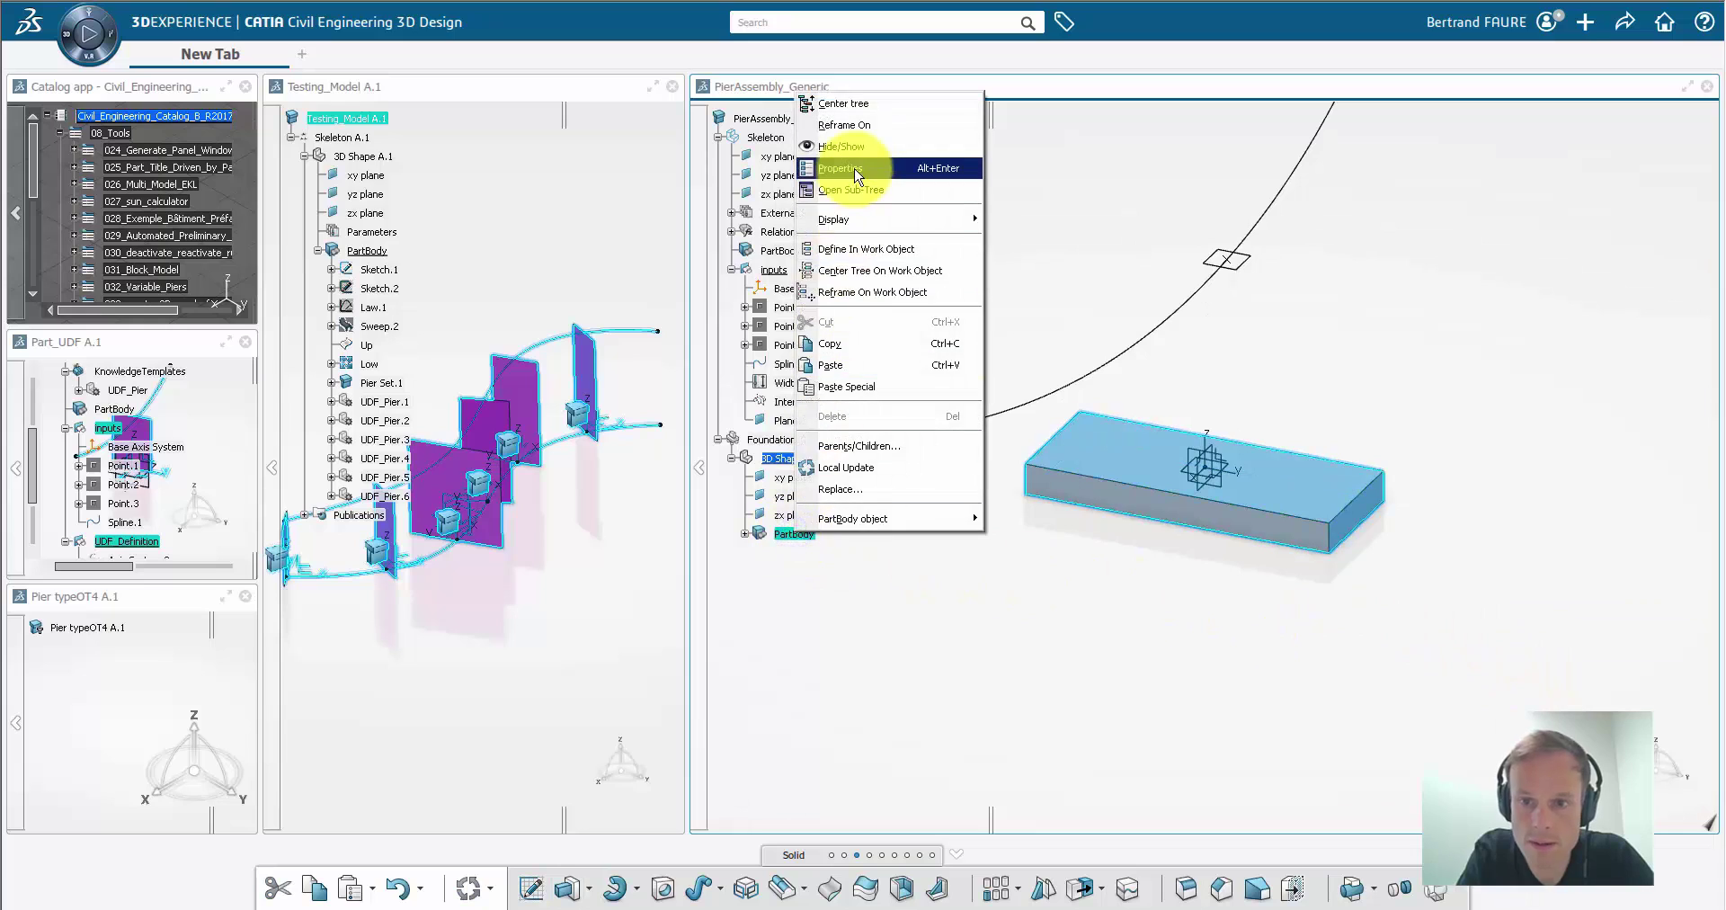
click(825, 162)
click(1066, 268)
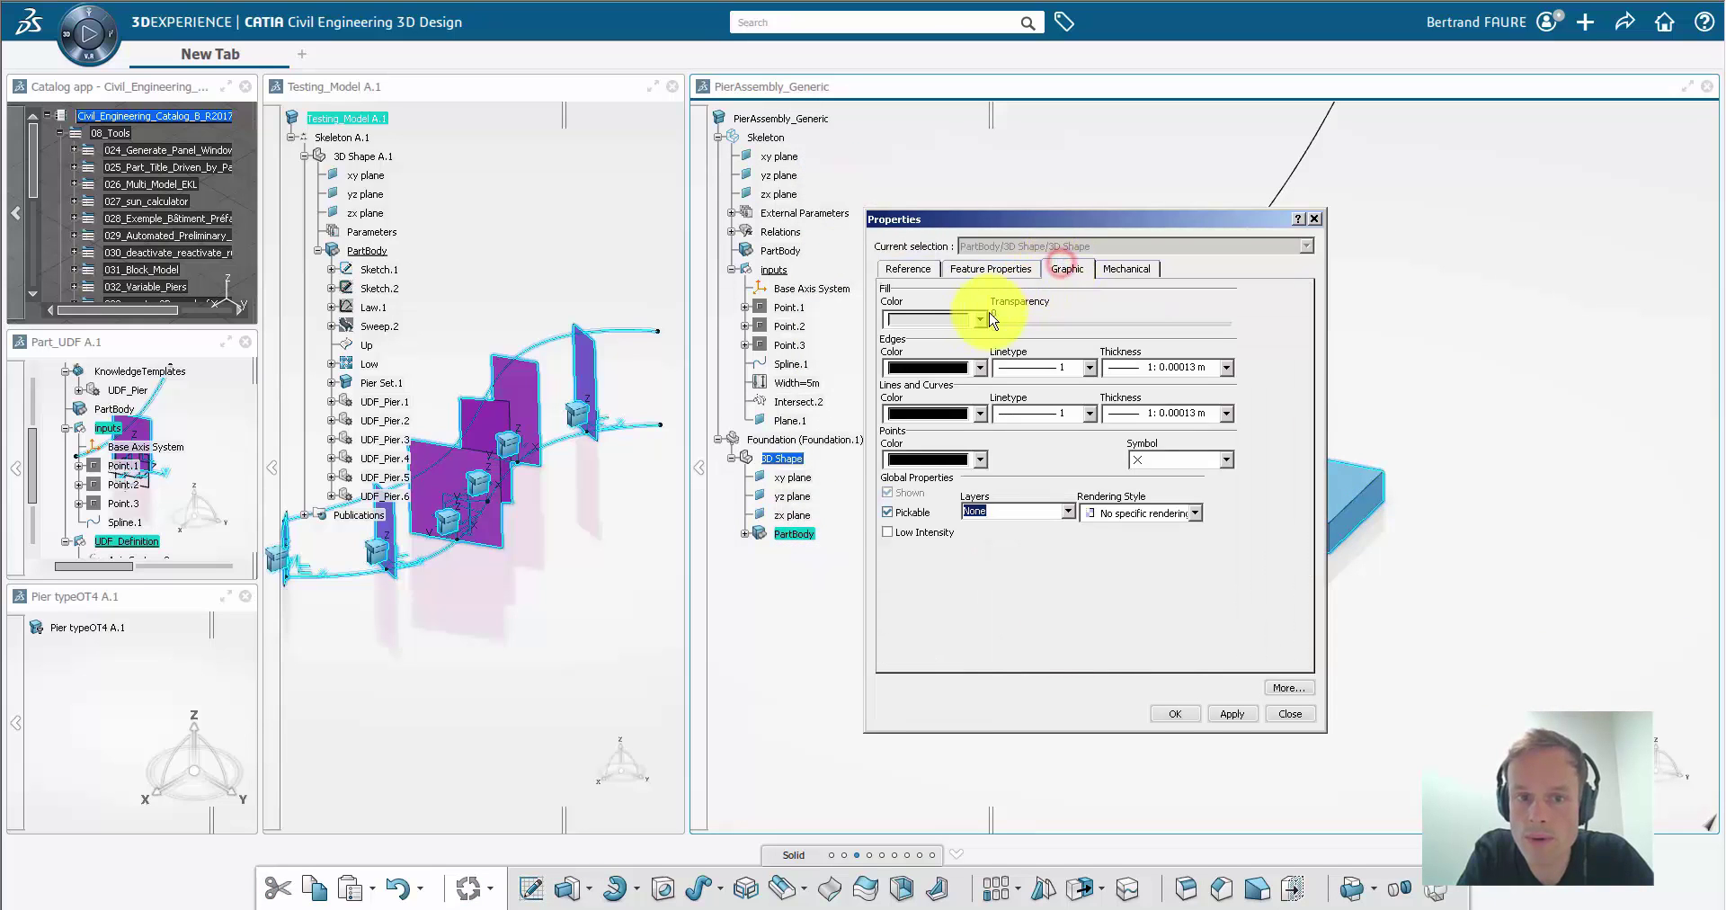
click(979, 319)
click(965, 555)
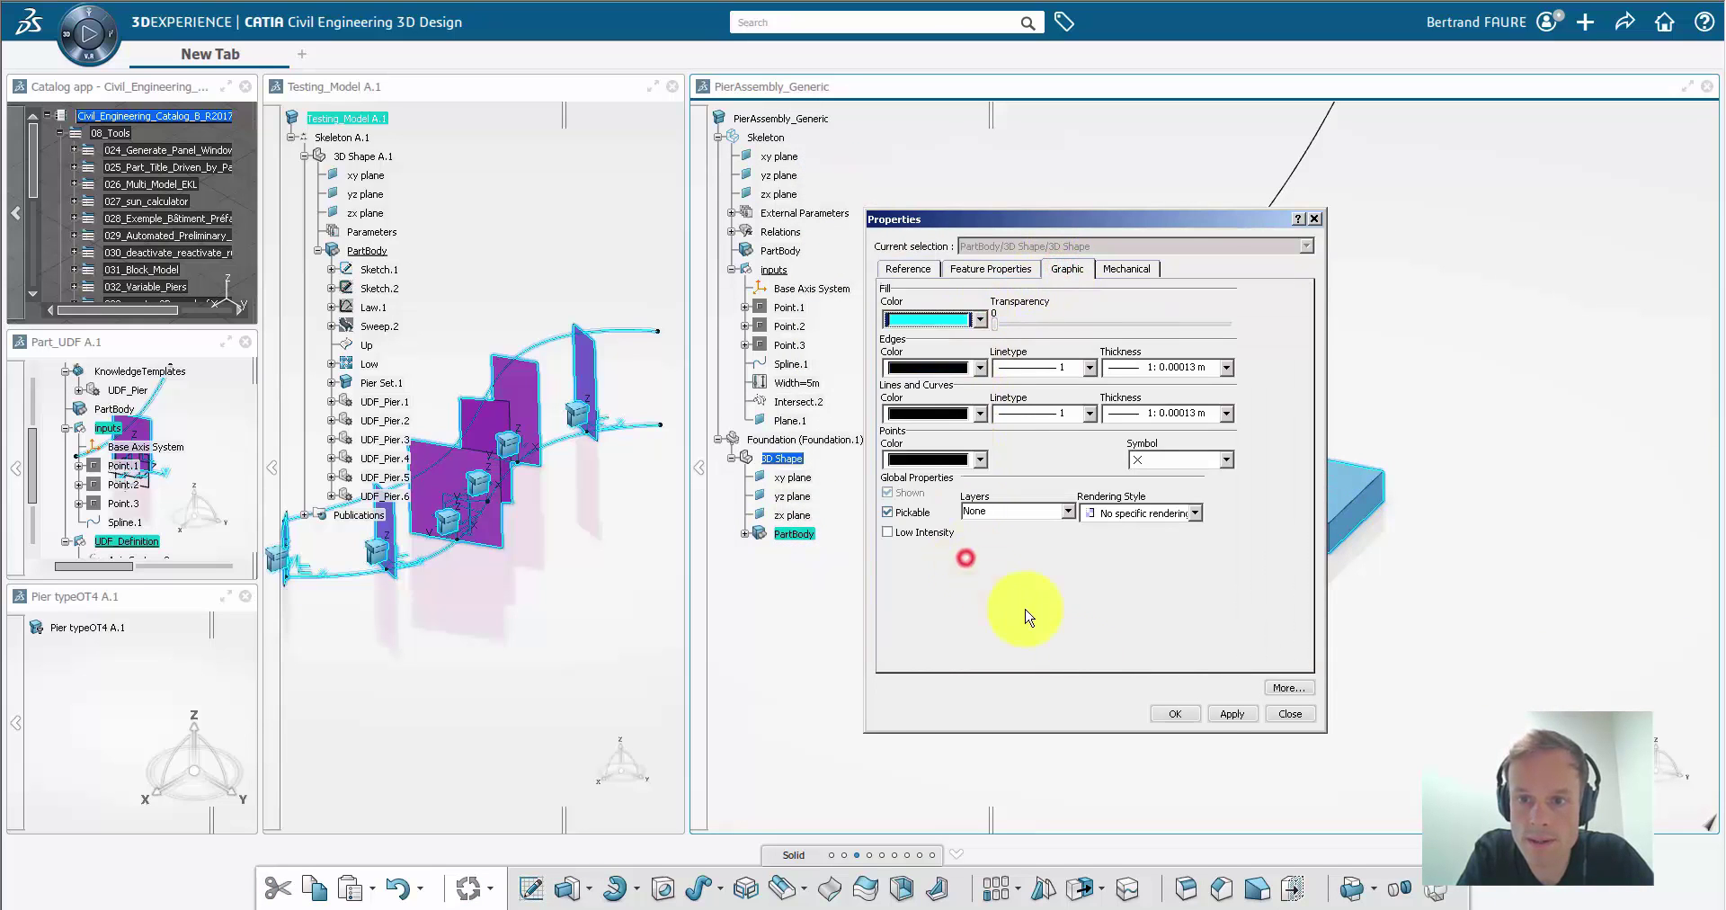
click(1183, 716)
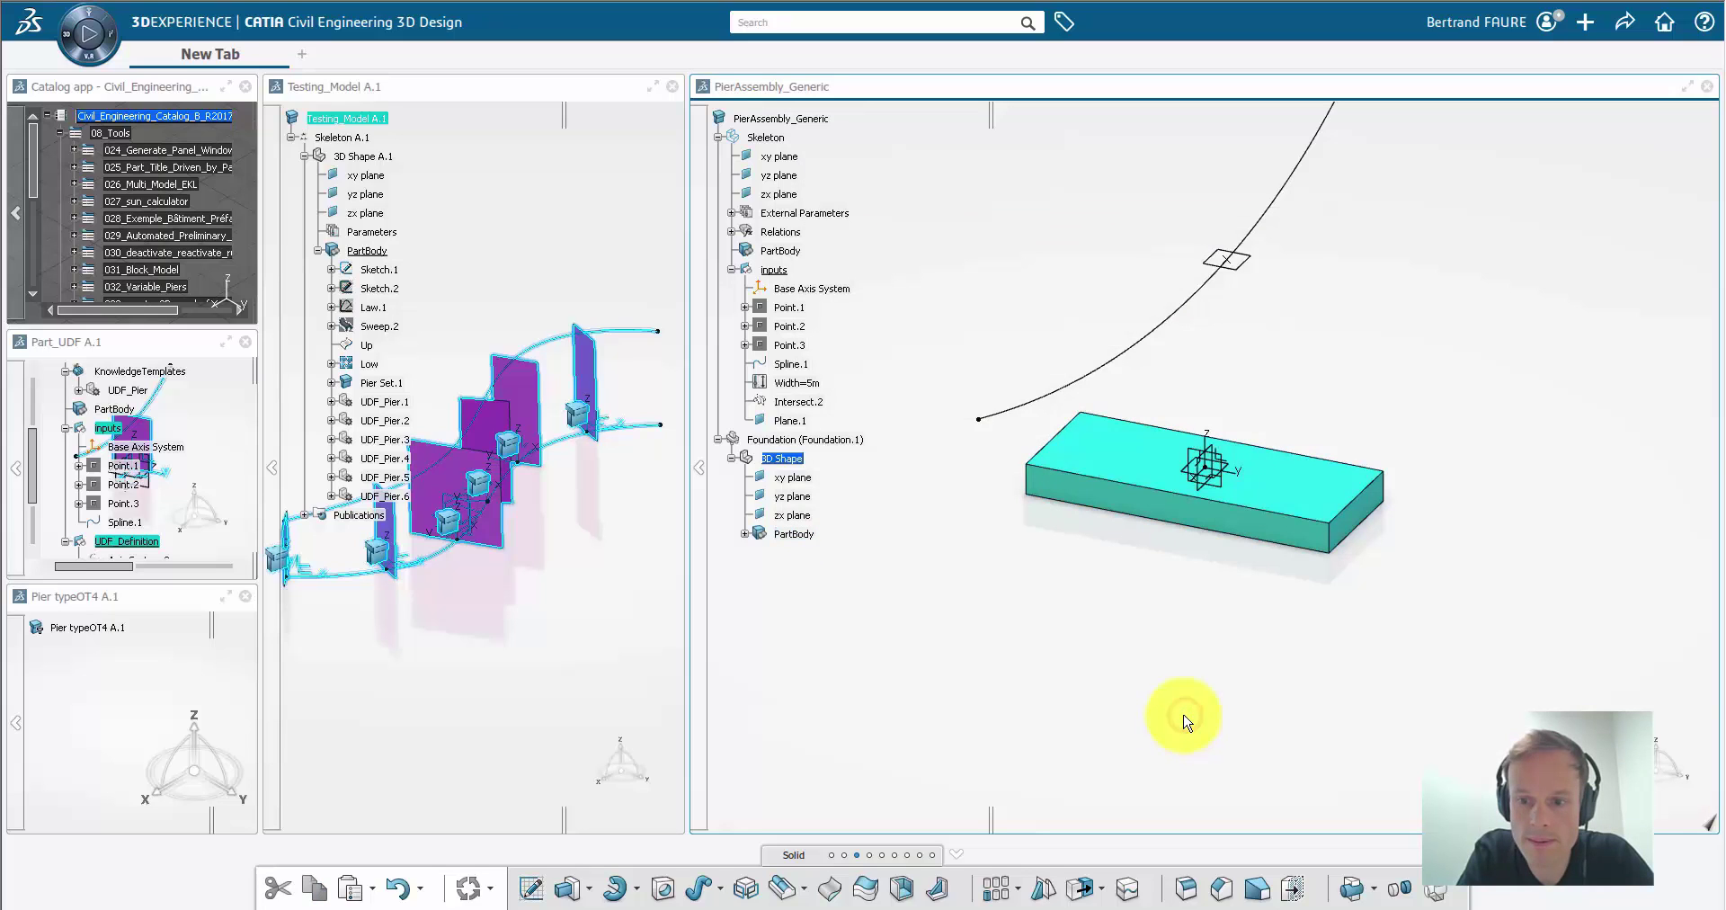
Step: Fix the Foundation instance's position in its properties
right_click(850, 443)
click(881, 518)
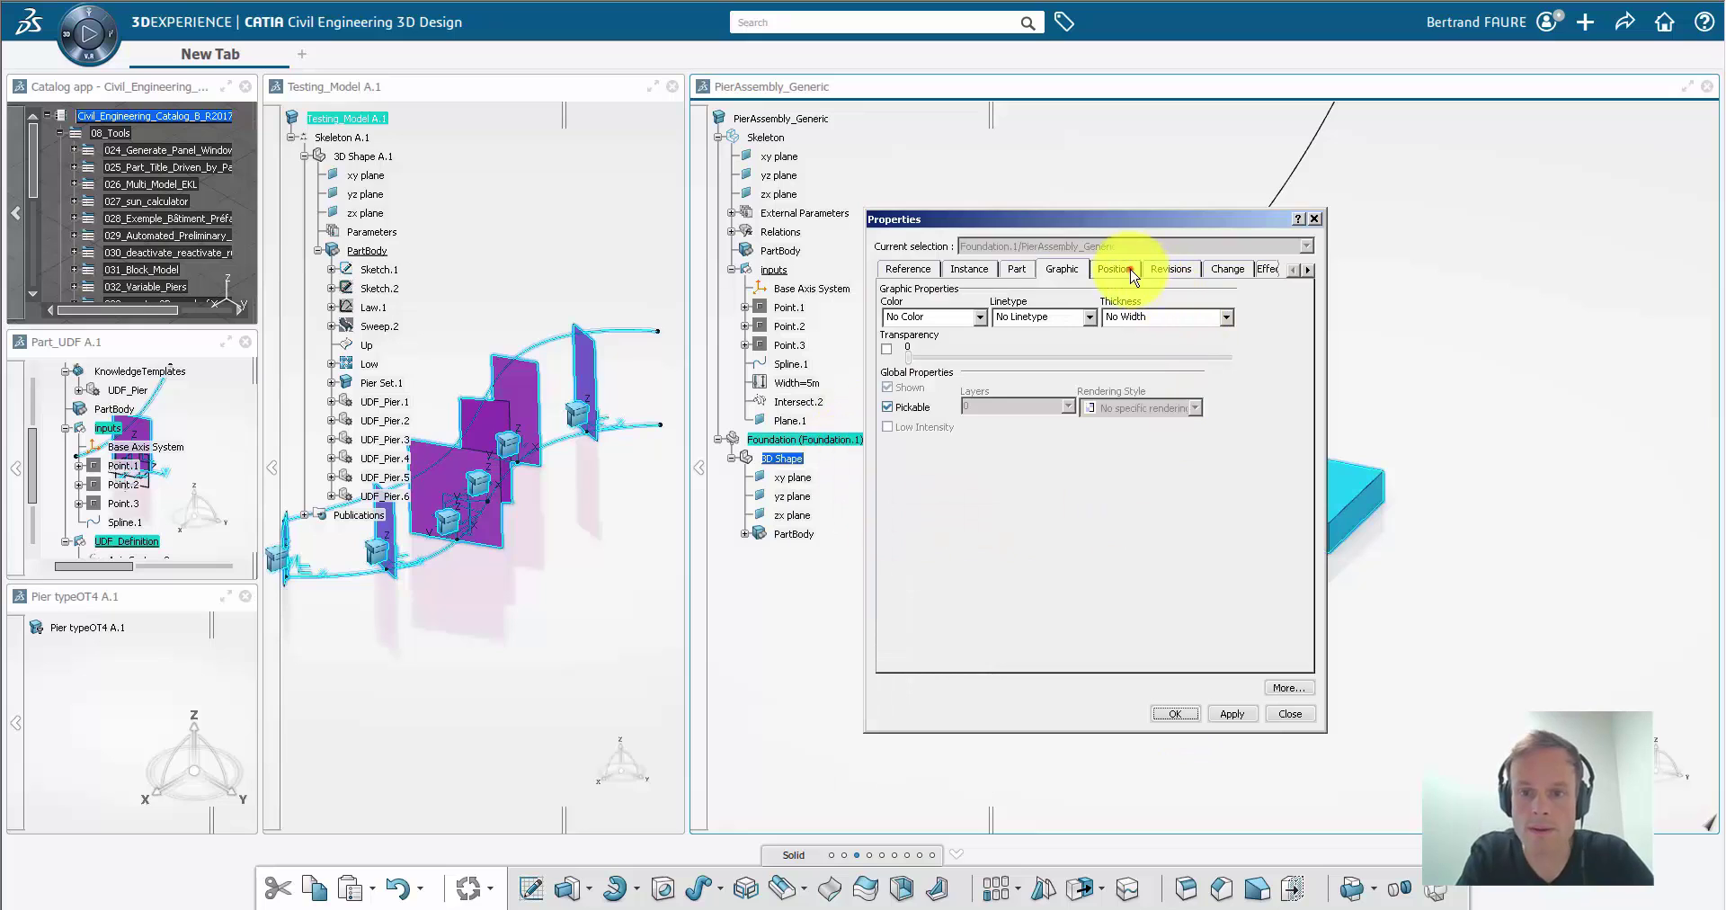
click(1115, 269)
click(998, 308)
click(1166, 712)
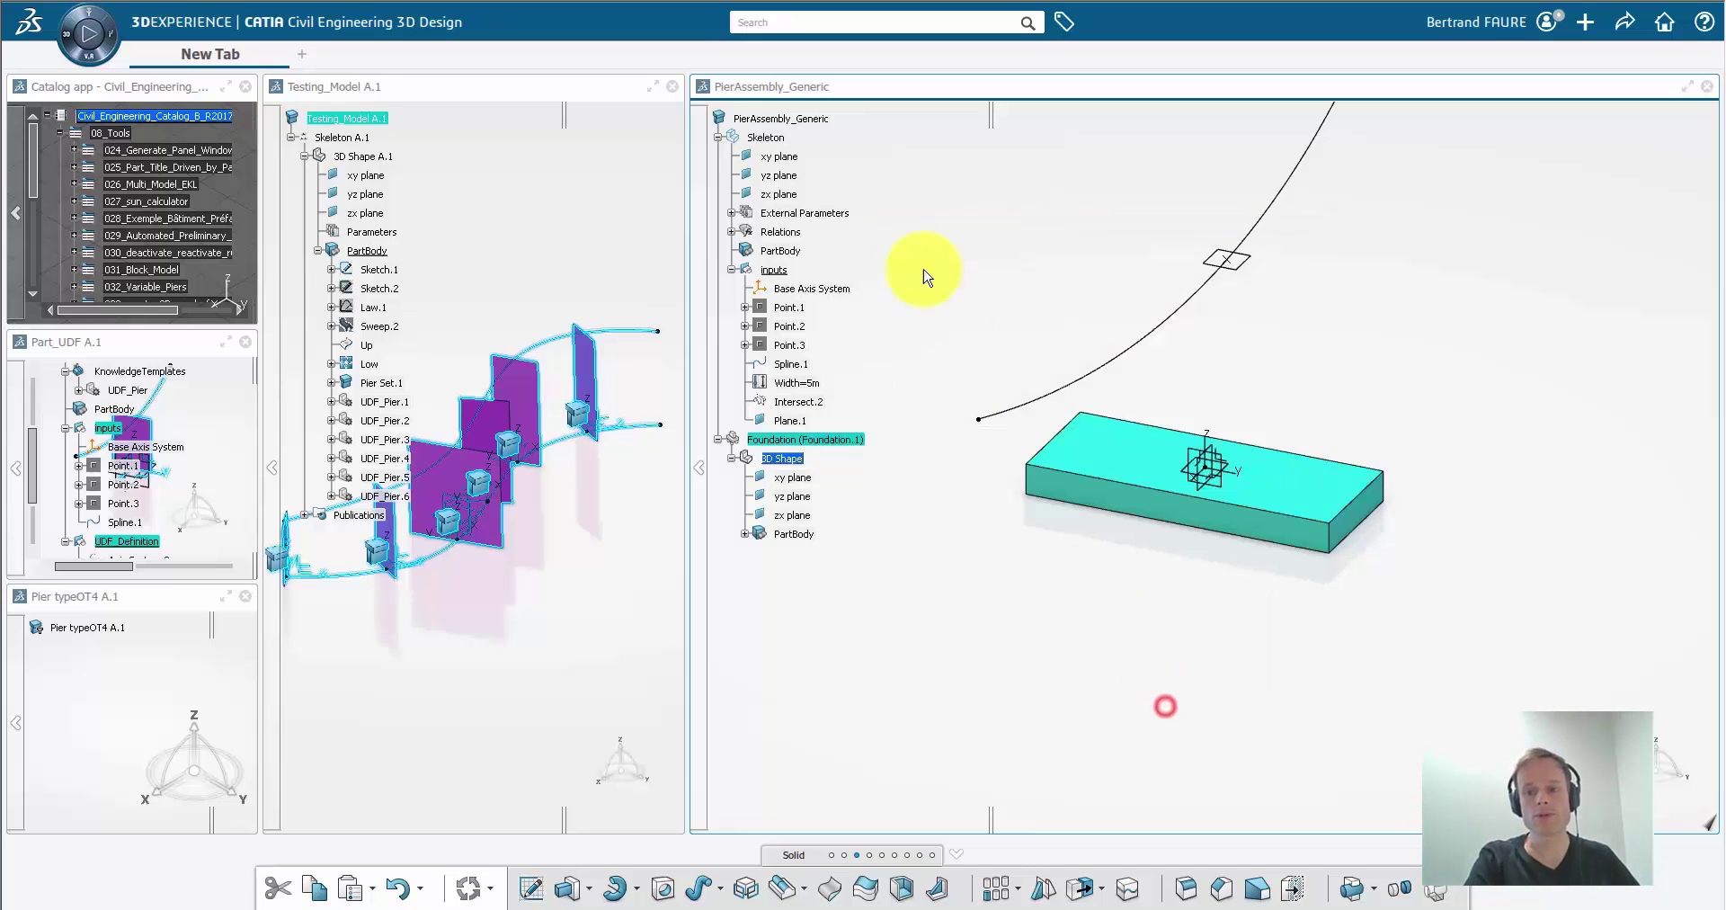
right_click(797, 123)
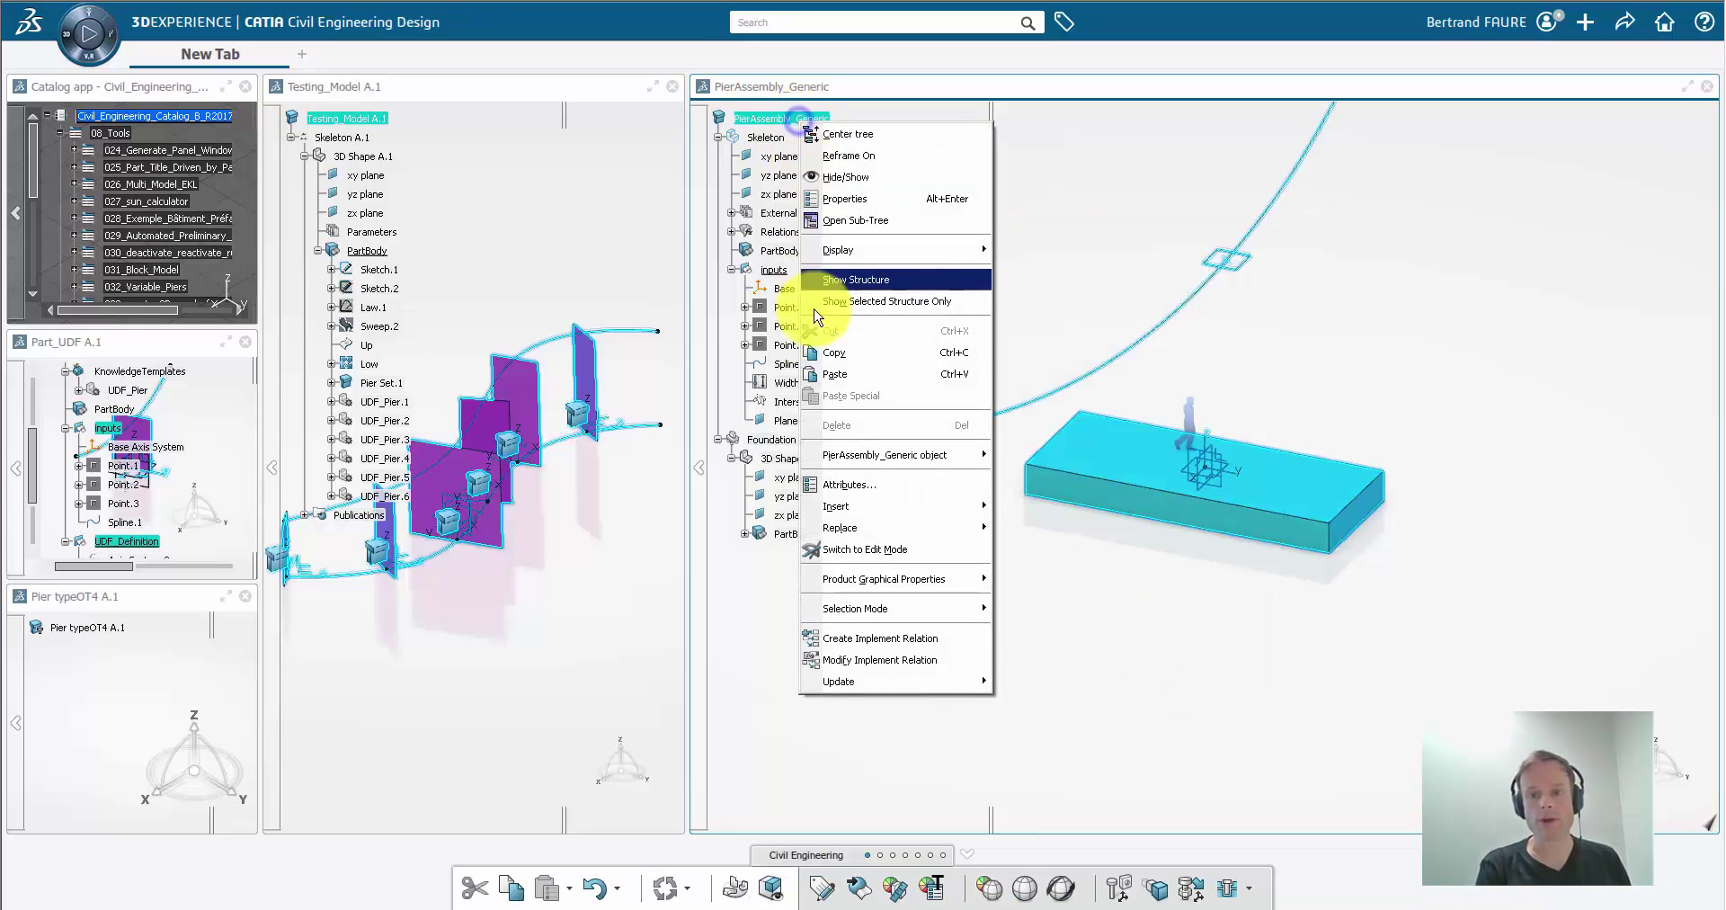
Step: Insert a Pier engineered product titled 'Pier' with Create 3D Part enabled
mouse_move(845, 505)
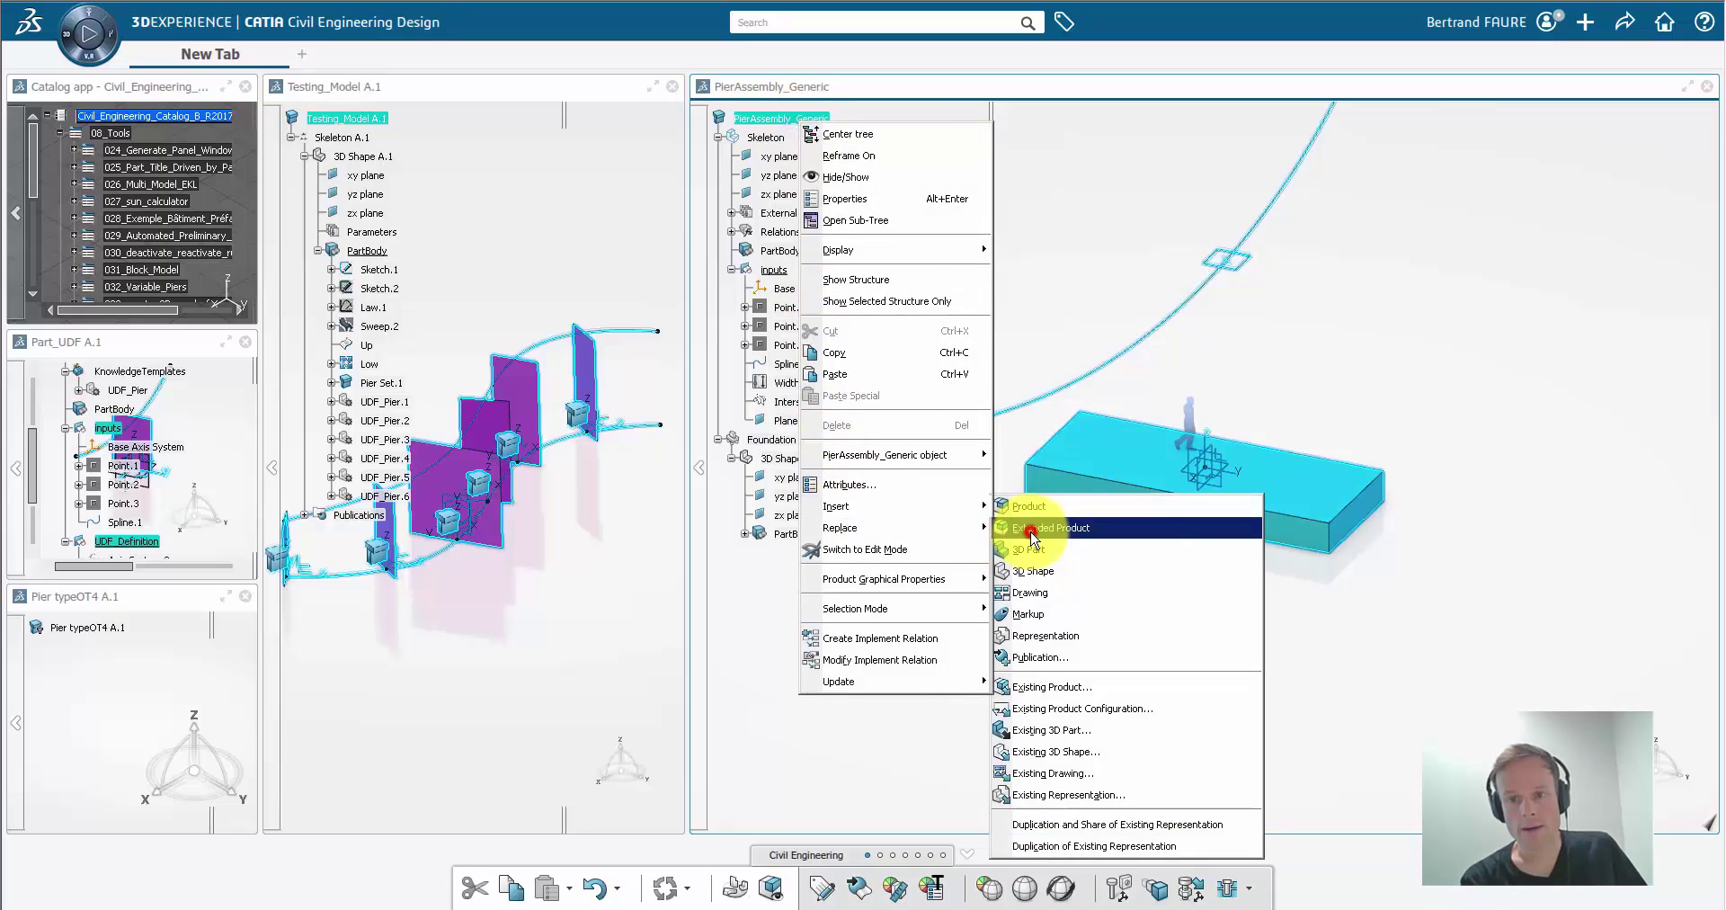
click(1030, 533)
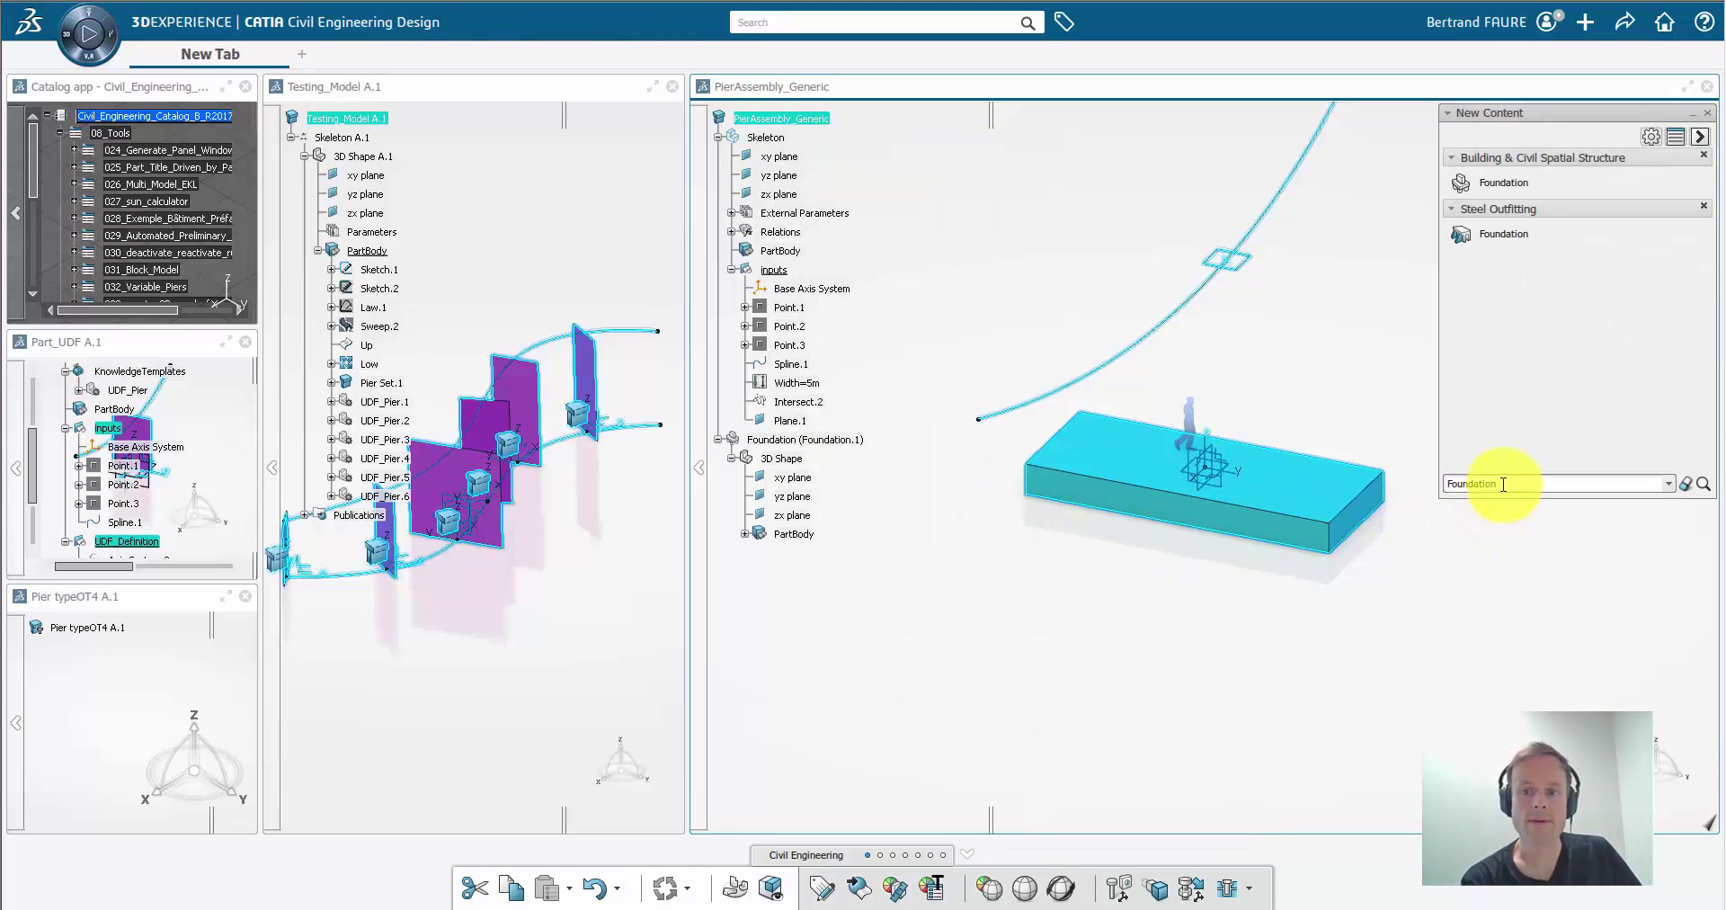
click(1502, 484)
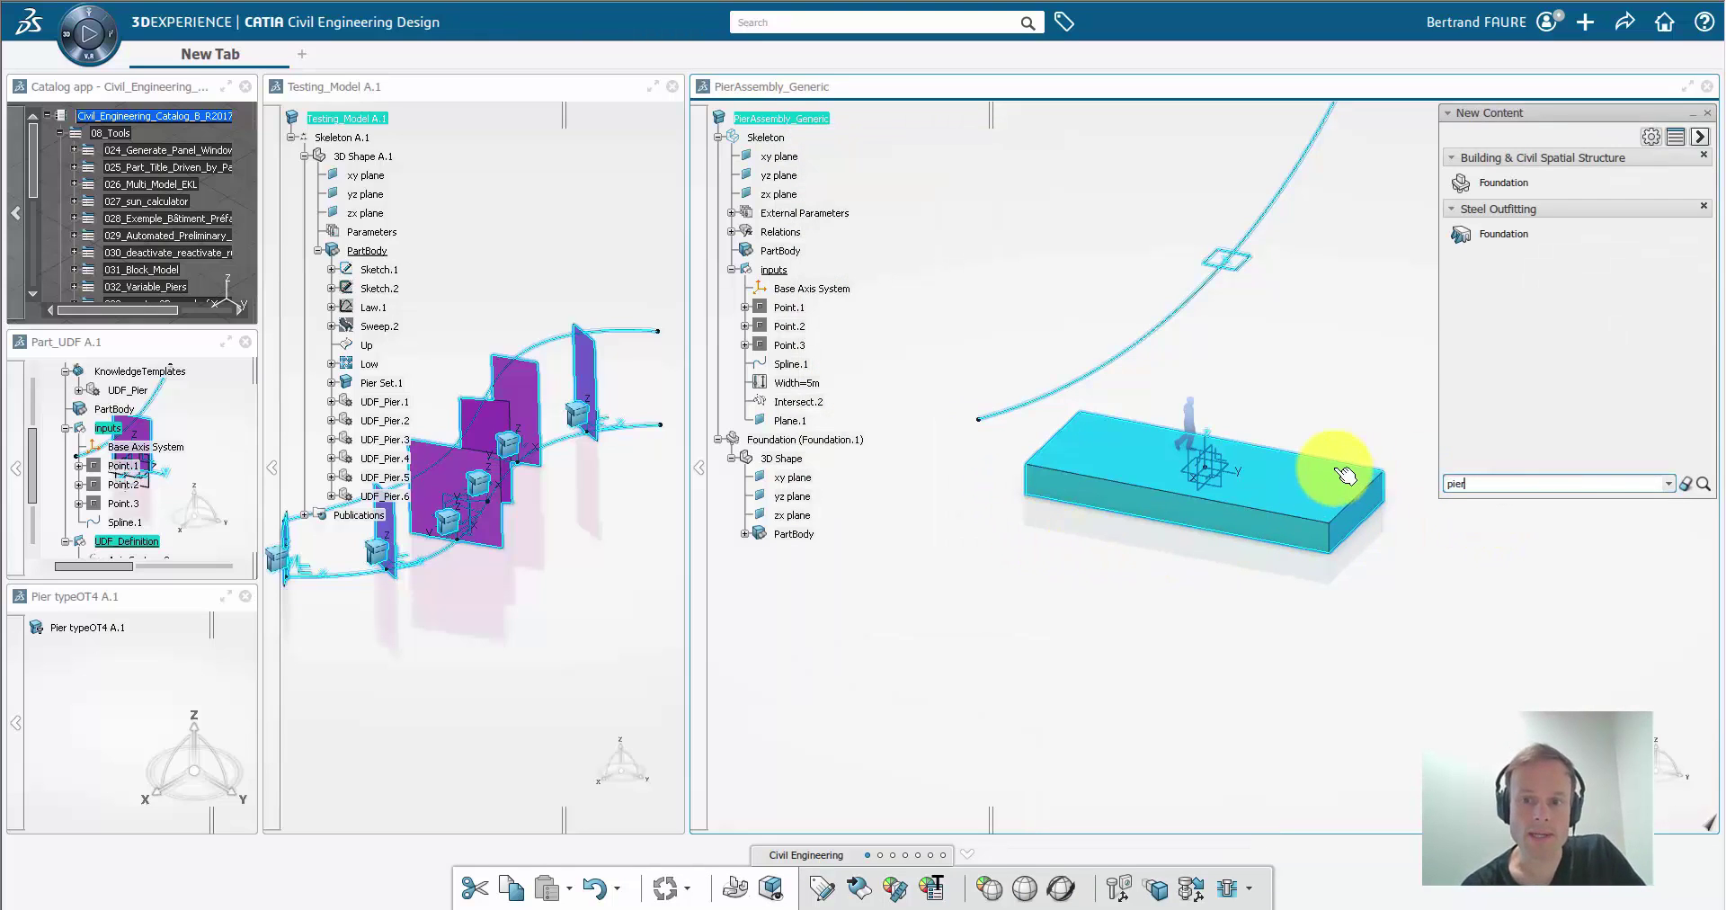
click(1704, 486)
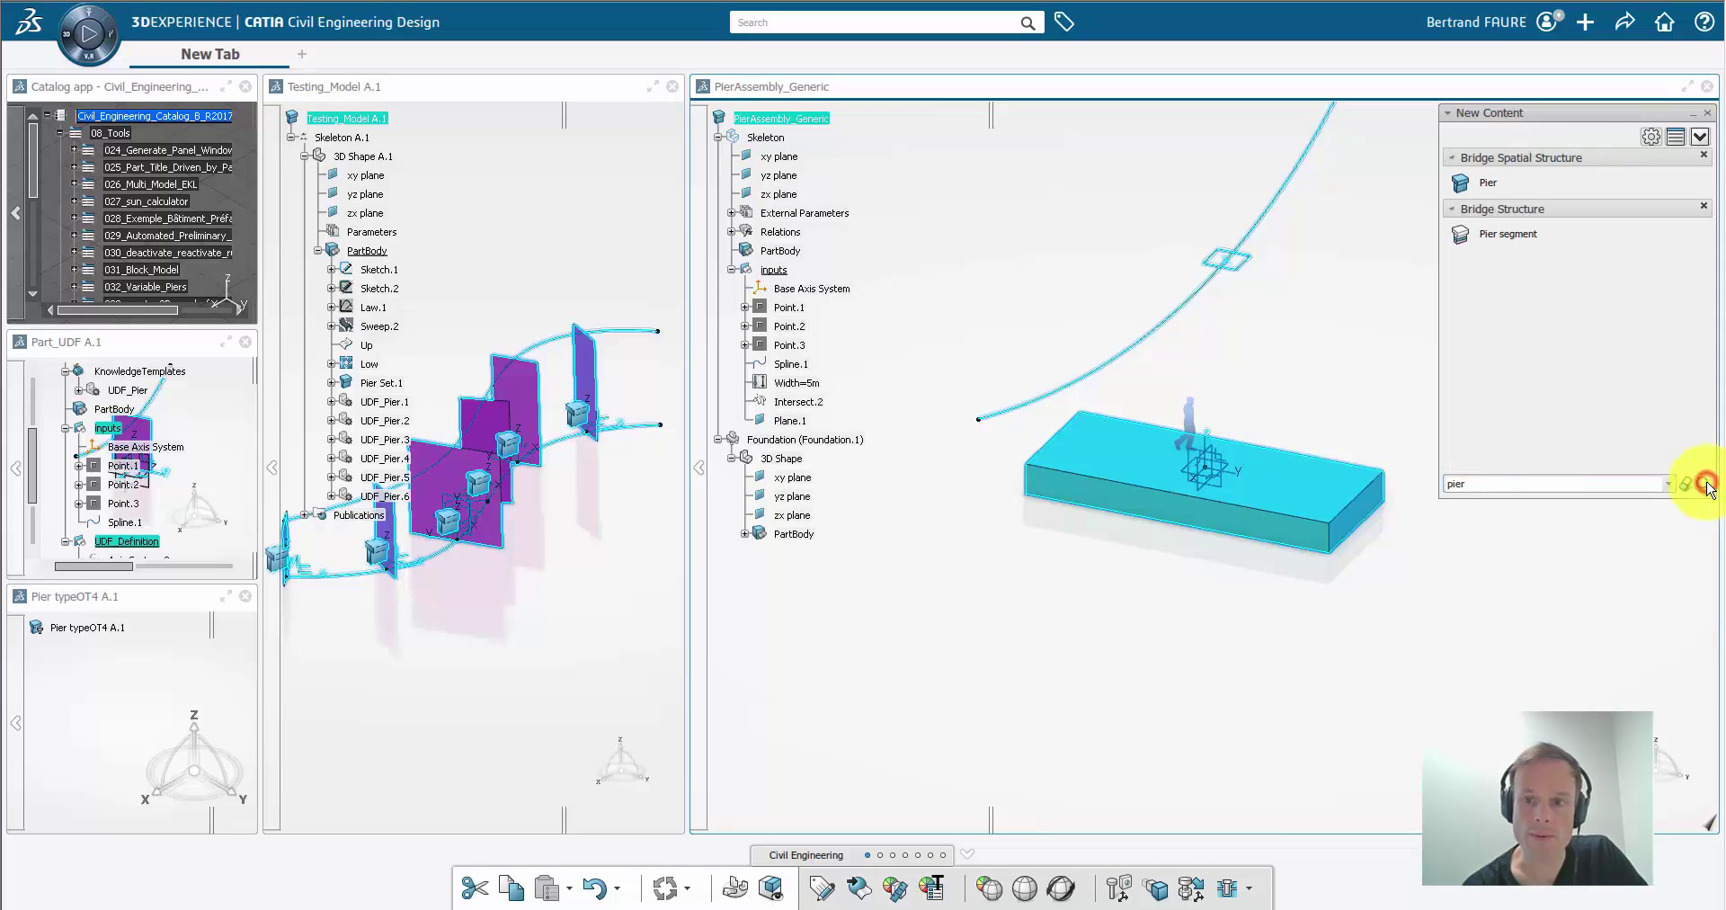
click(1490, 186)
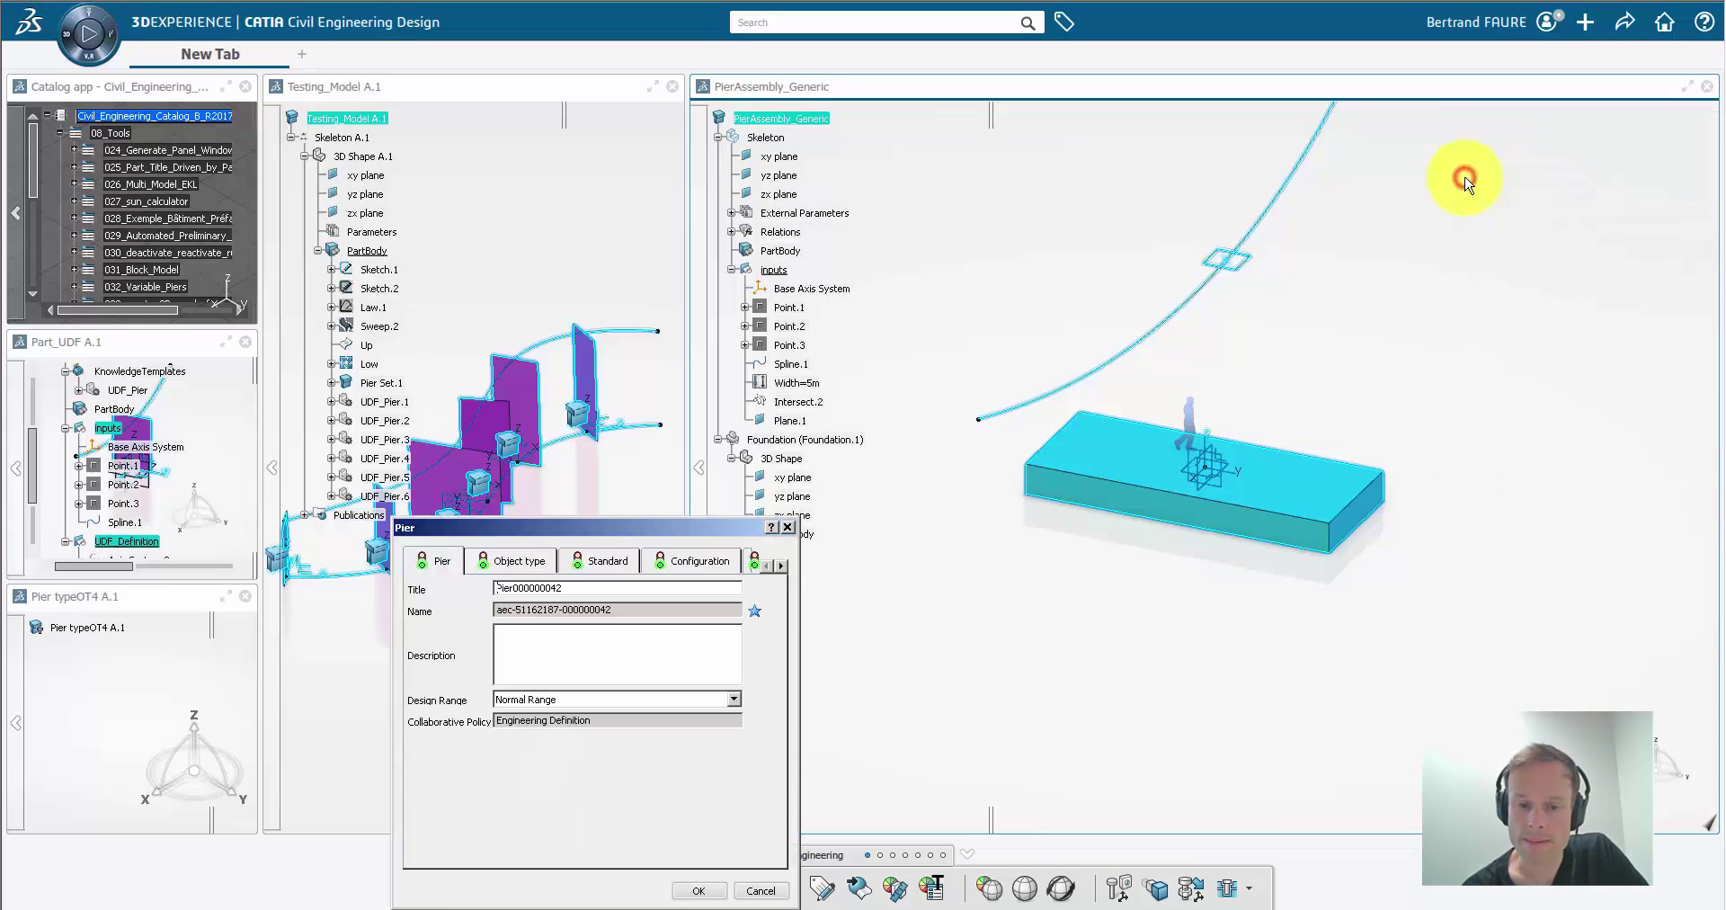
double_click(553, 589)
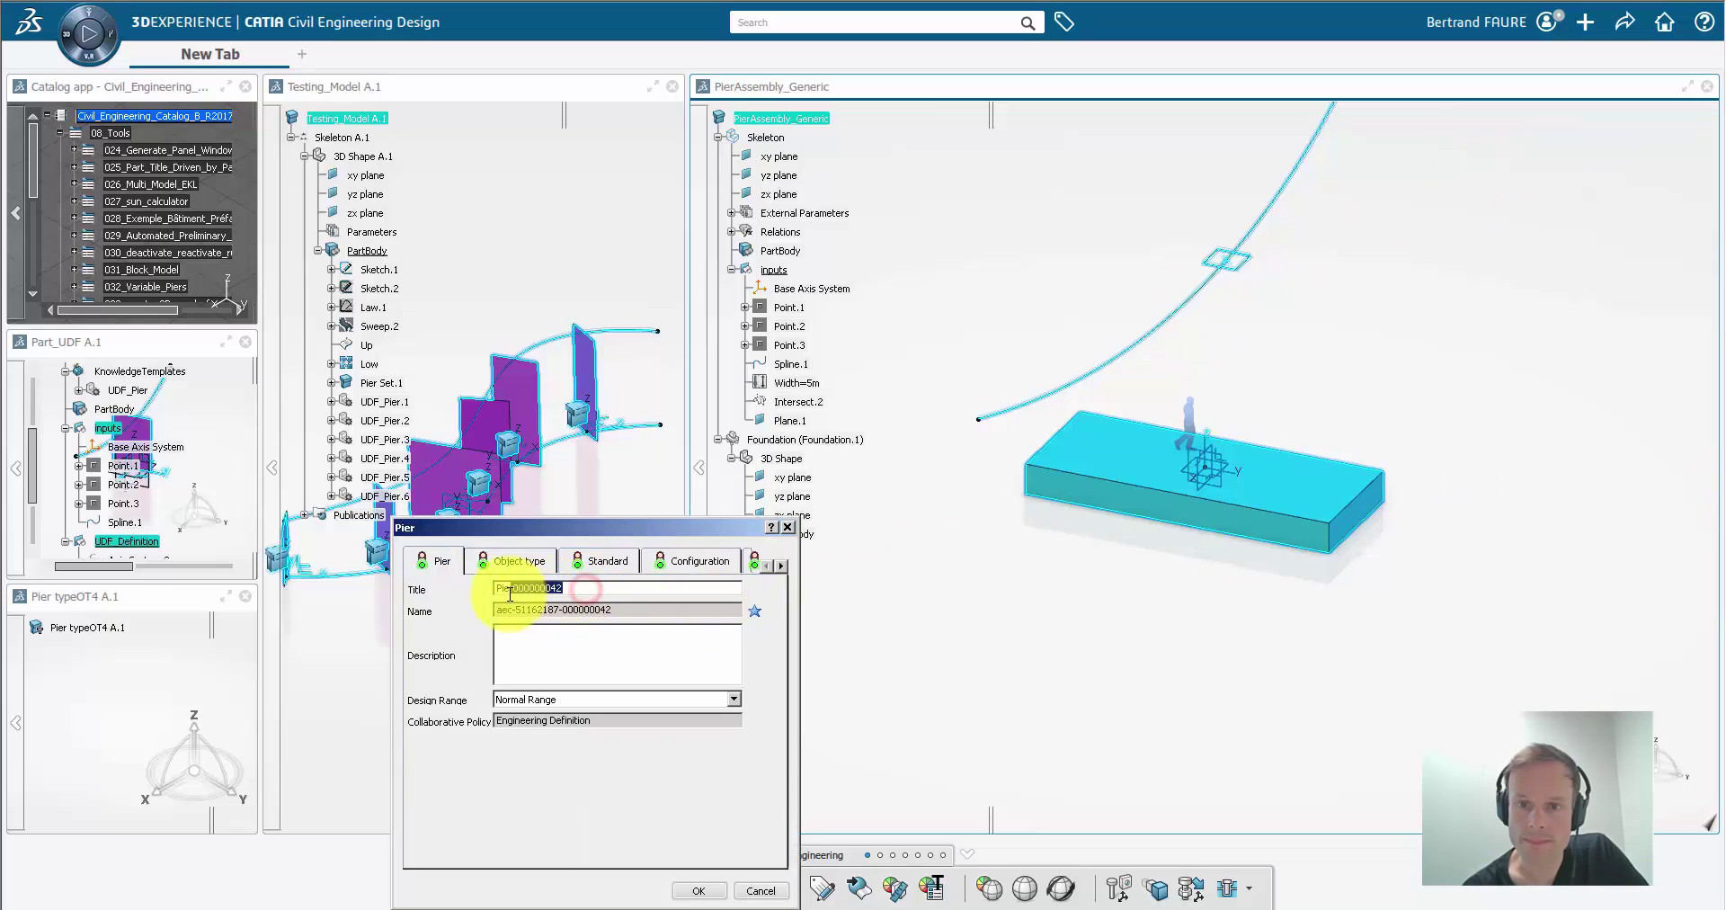
text(Pier)
click(779, 567)
click(713, 562)
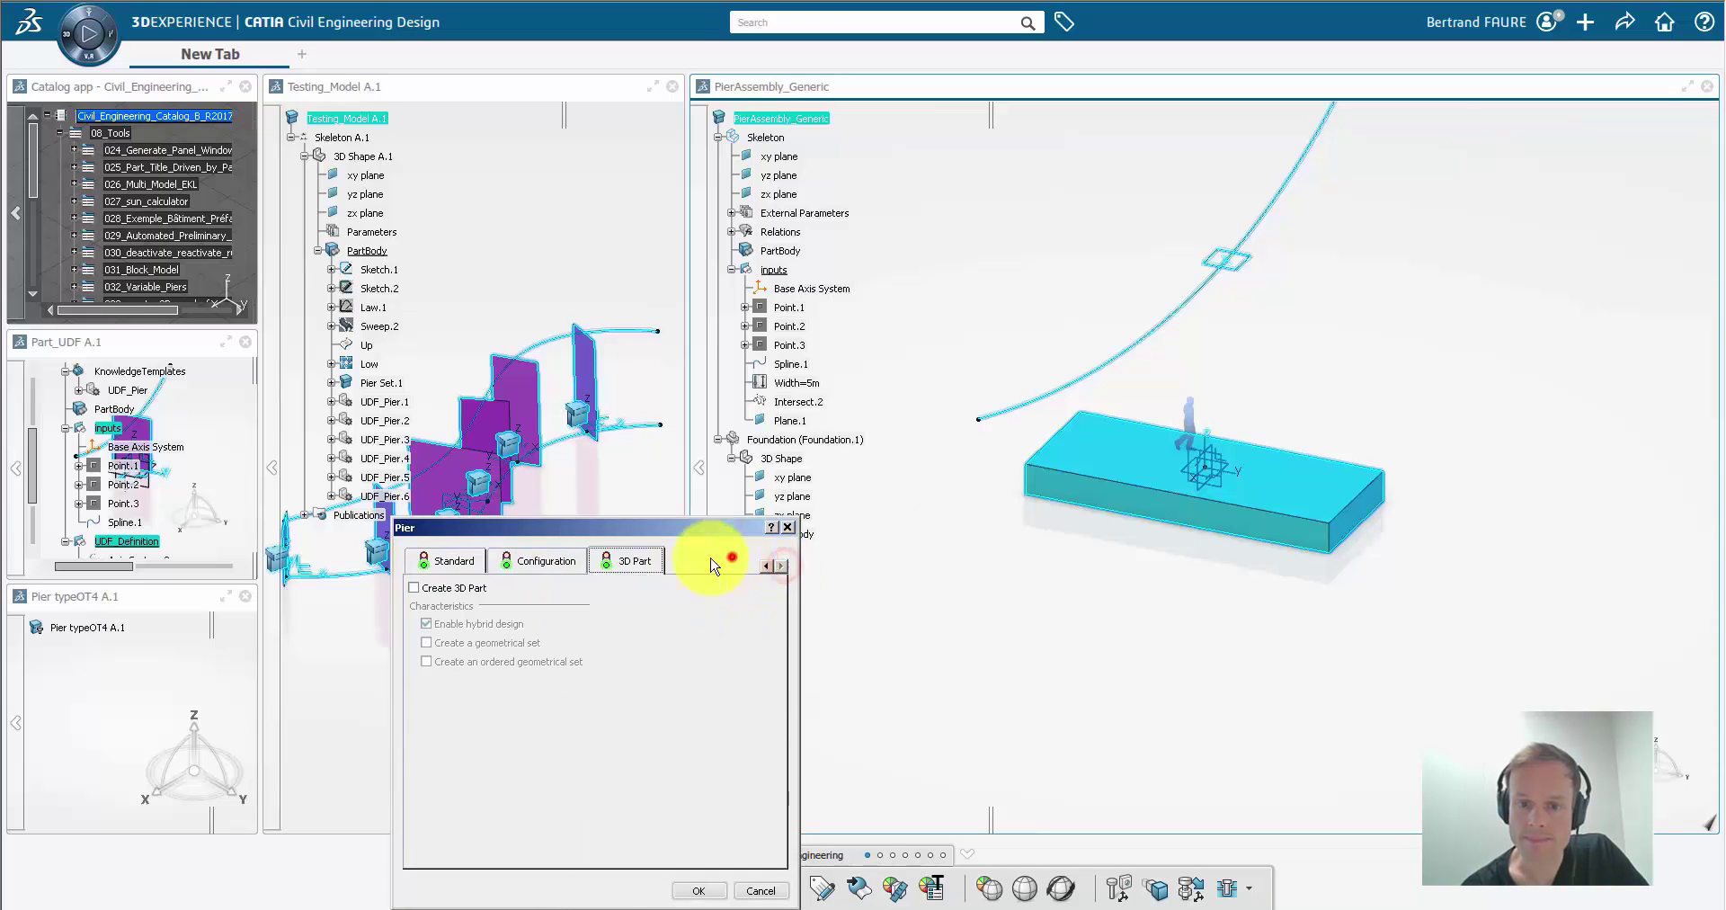
click(459, 592)
click(699, 891)
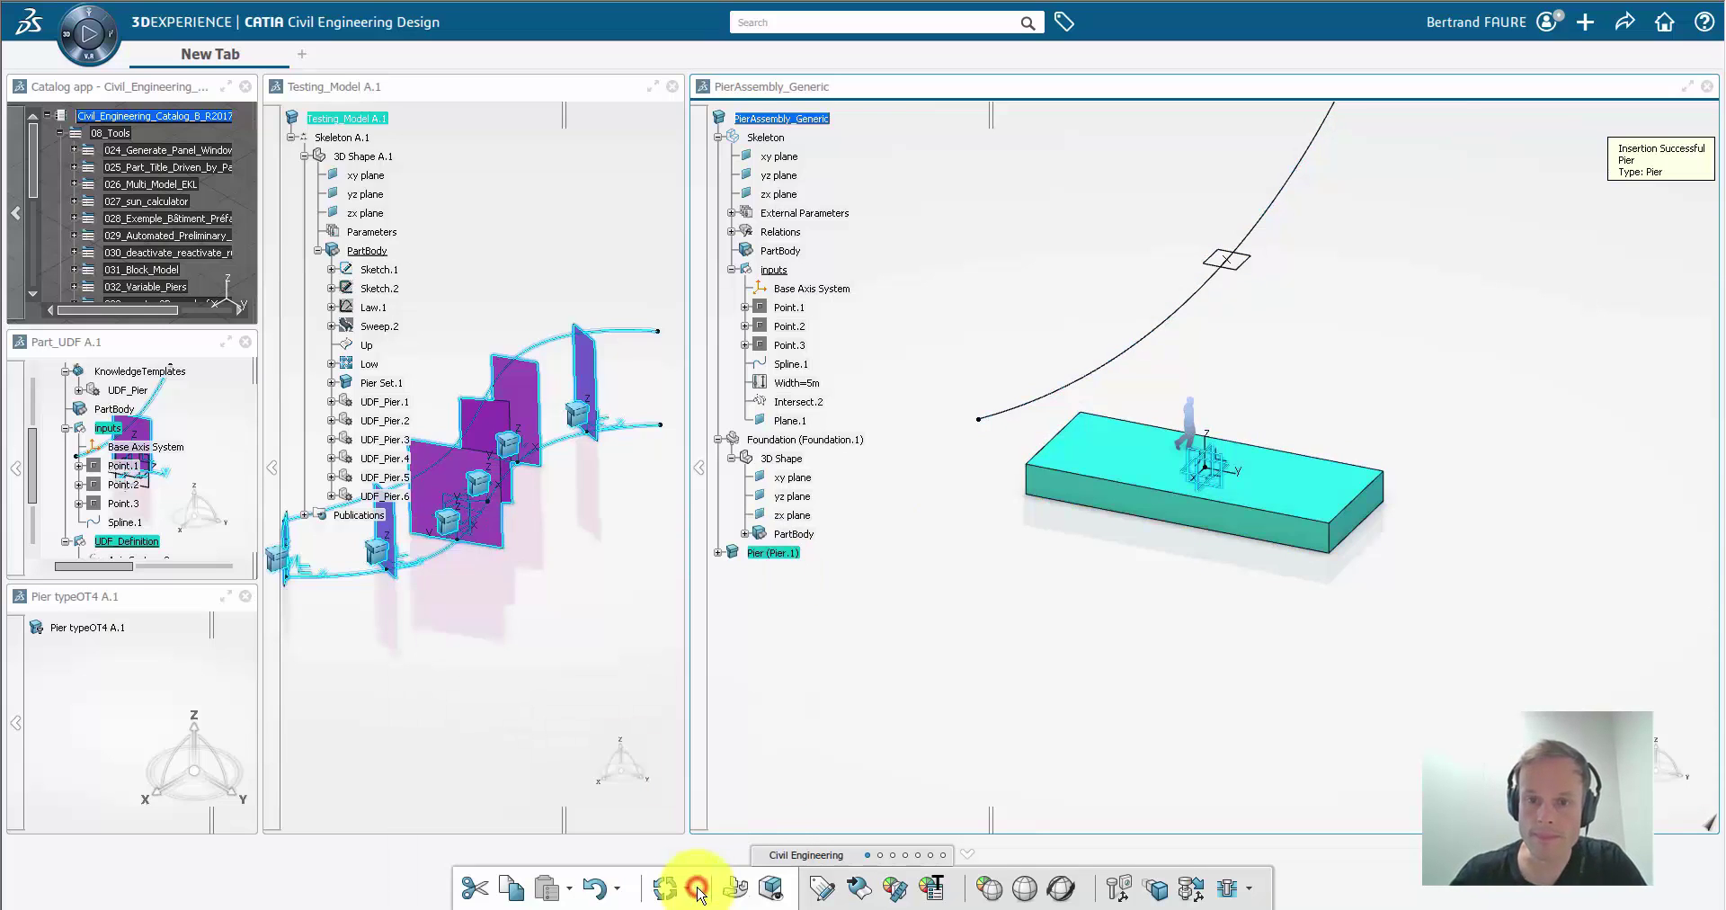
Step: Rename the pier's shape to '3D Shape', expand it and activate it for editing
click(717, 552)
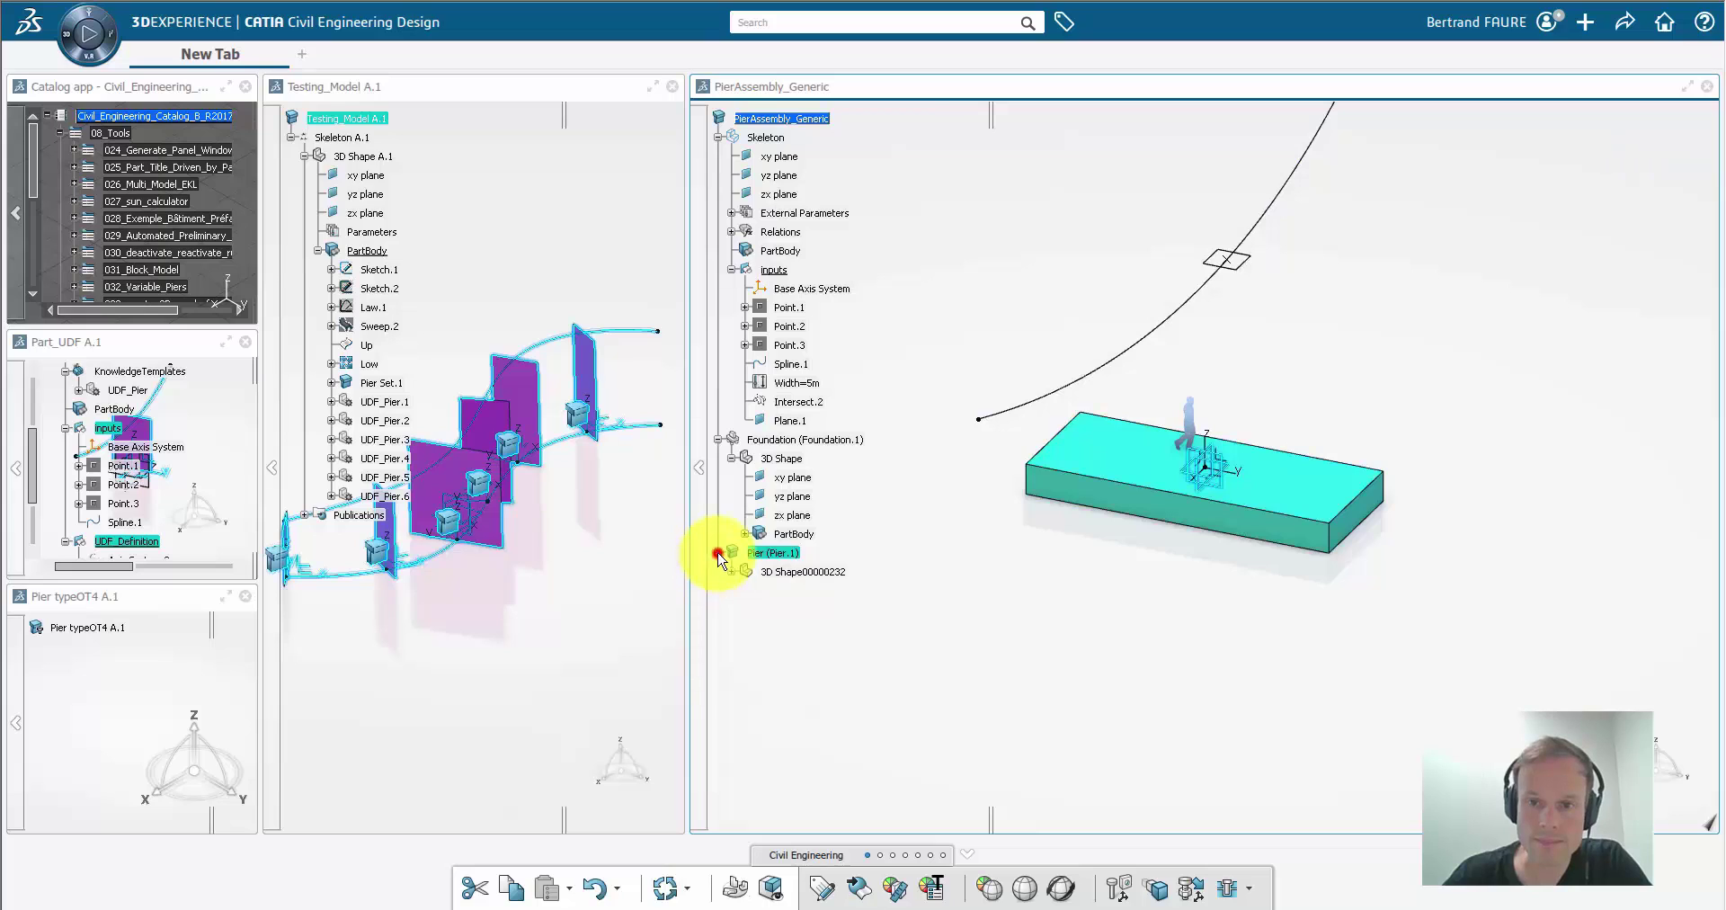
right_click(814, 572)
click(849, 317)
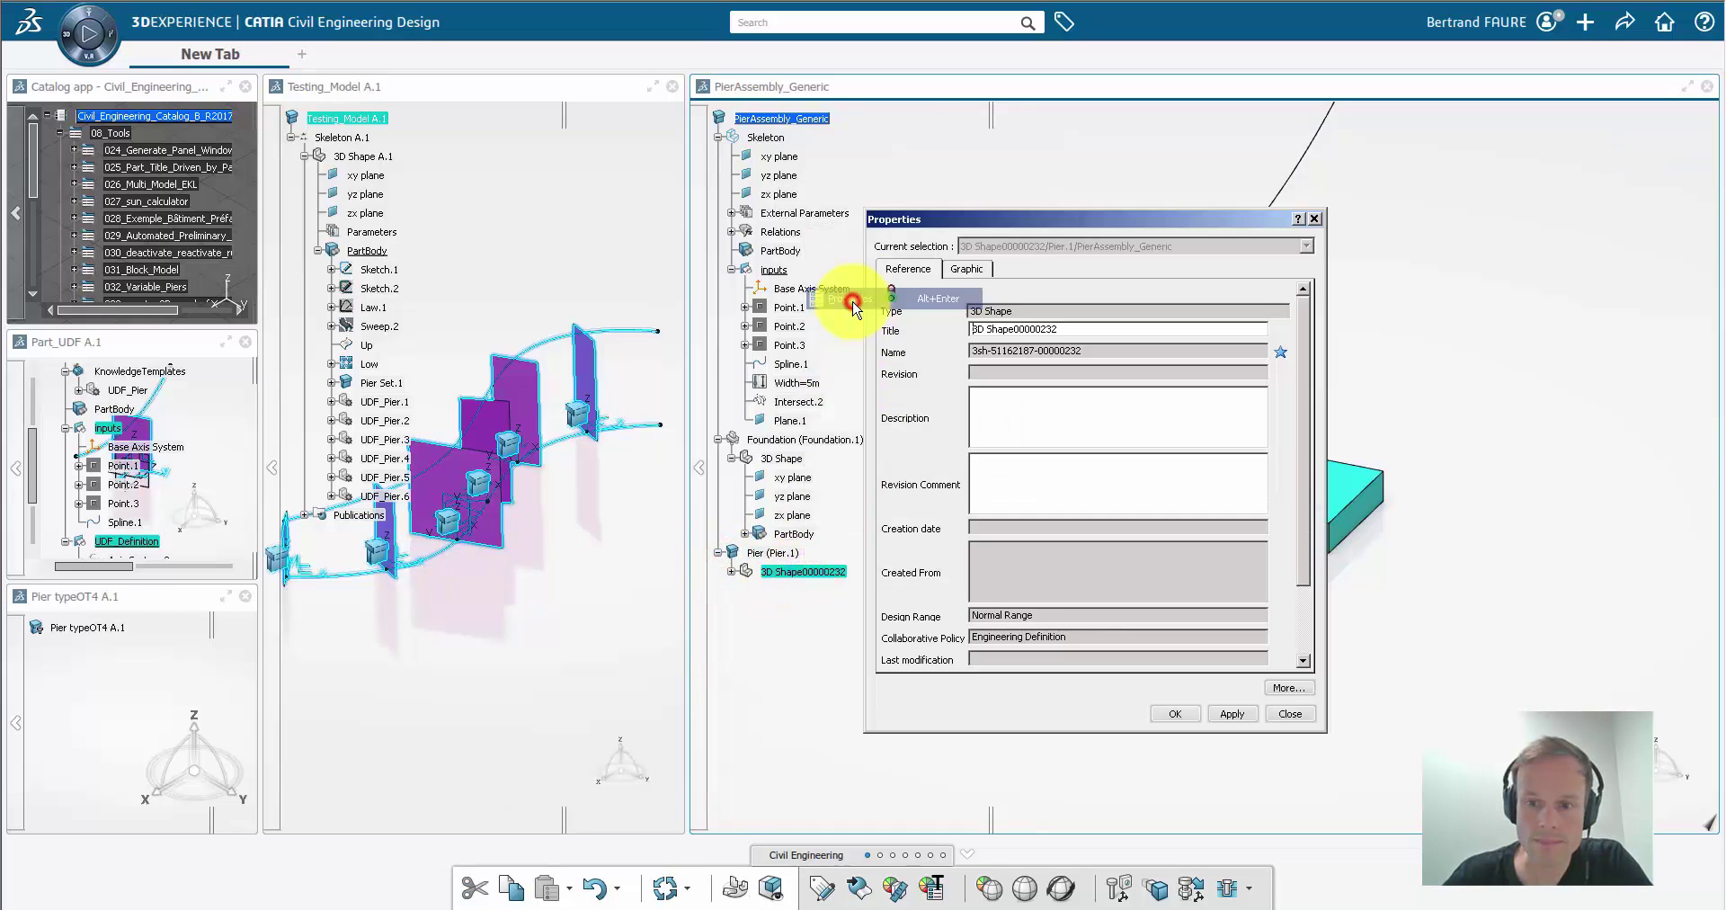
click(1171, 712)
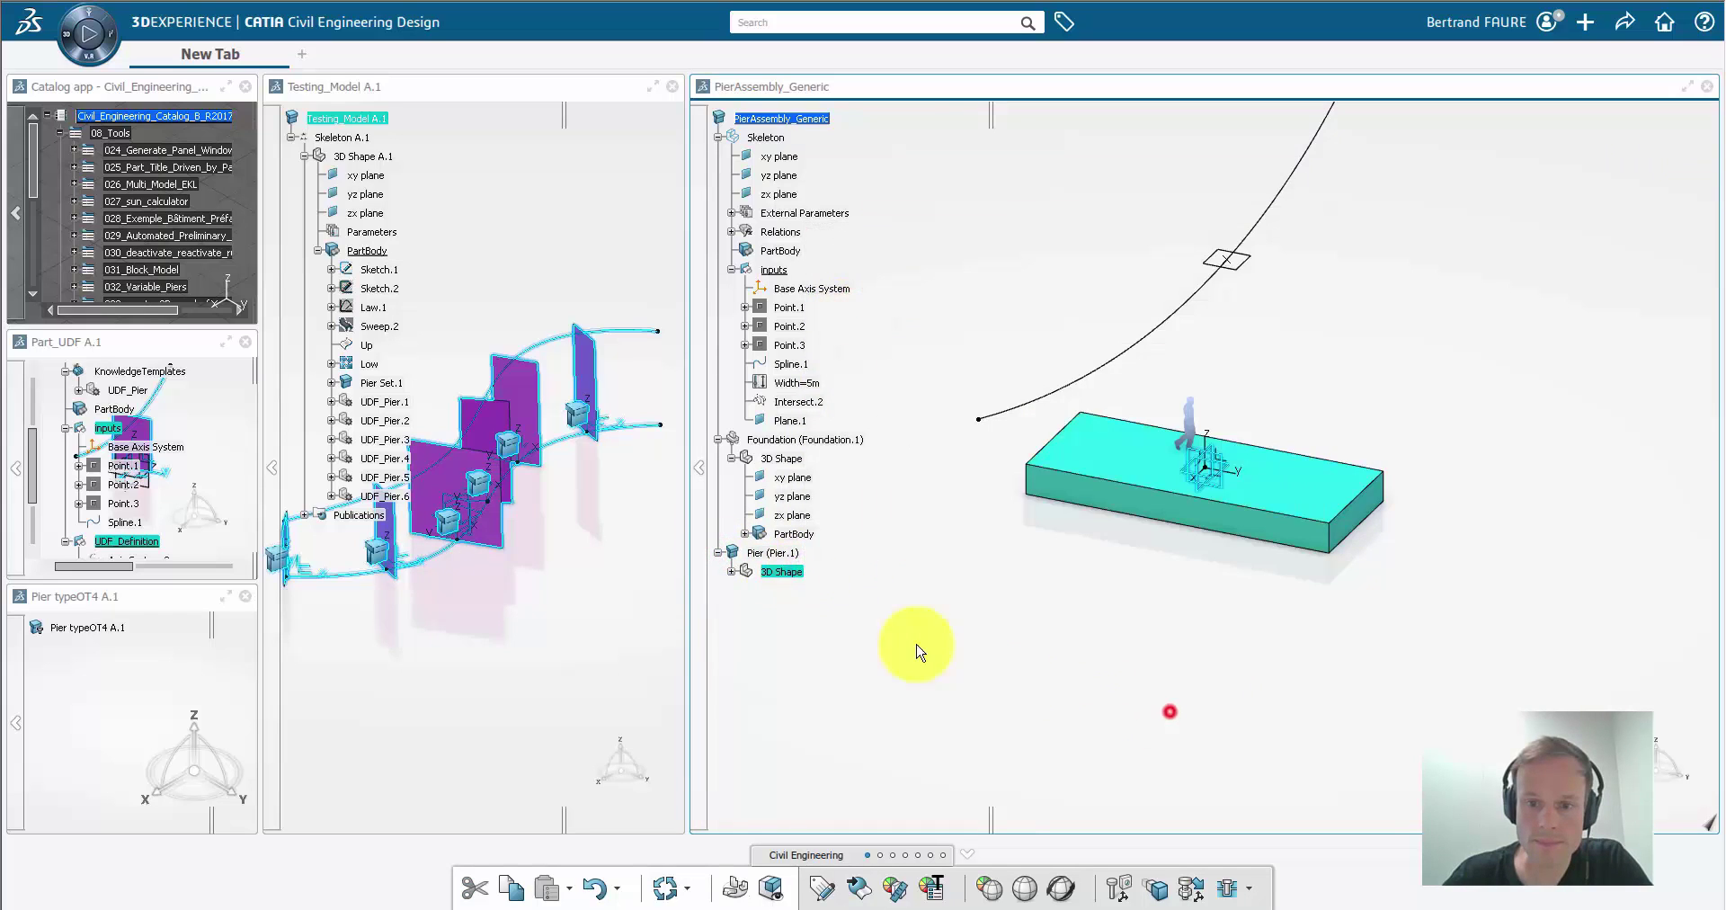
click(731, 573)
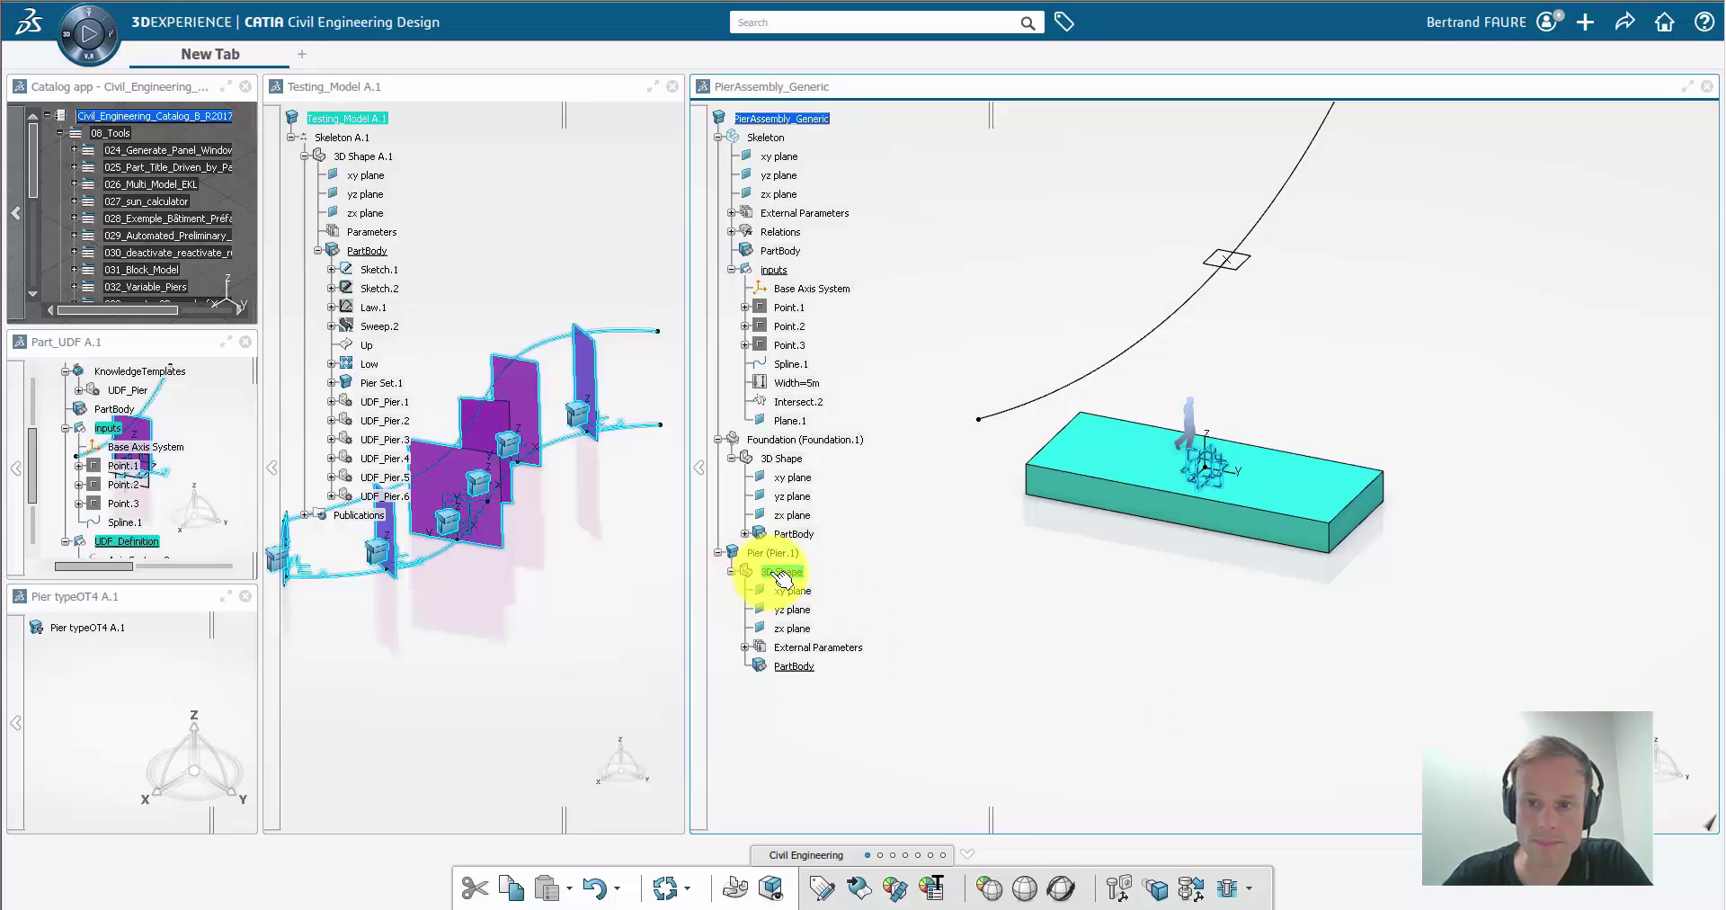
click(772, 571)
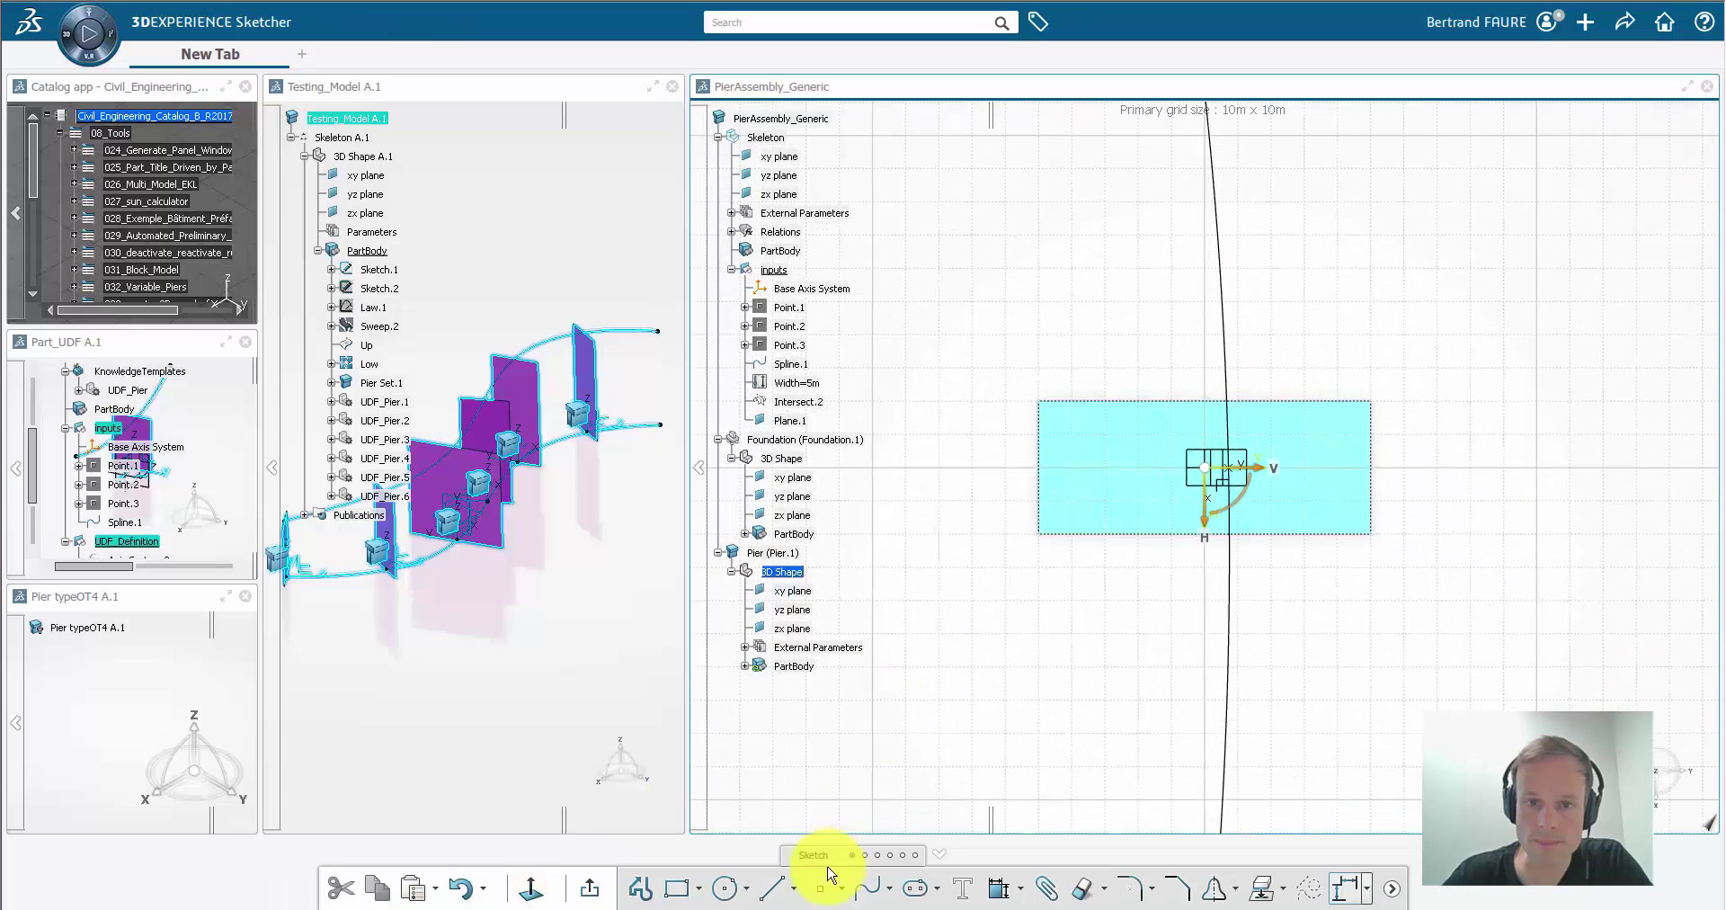
Step: Draw a centered rectangle at the sketch origin
click(698, 890)
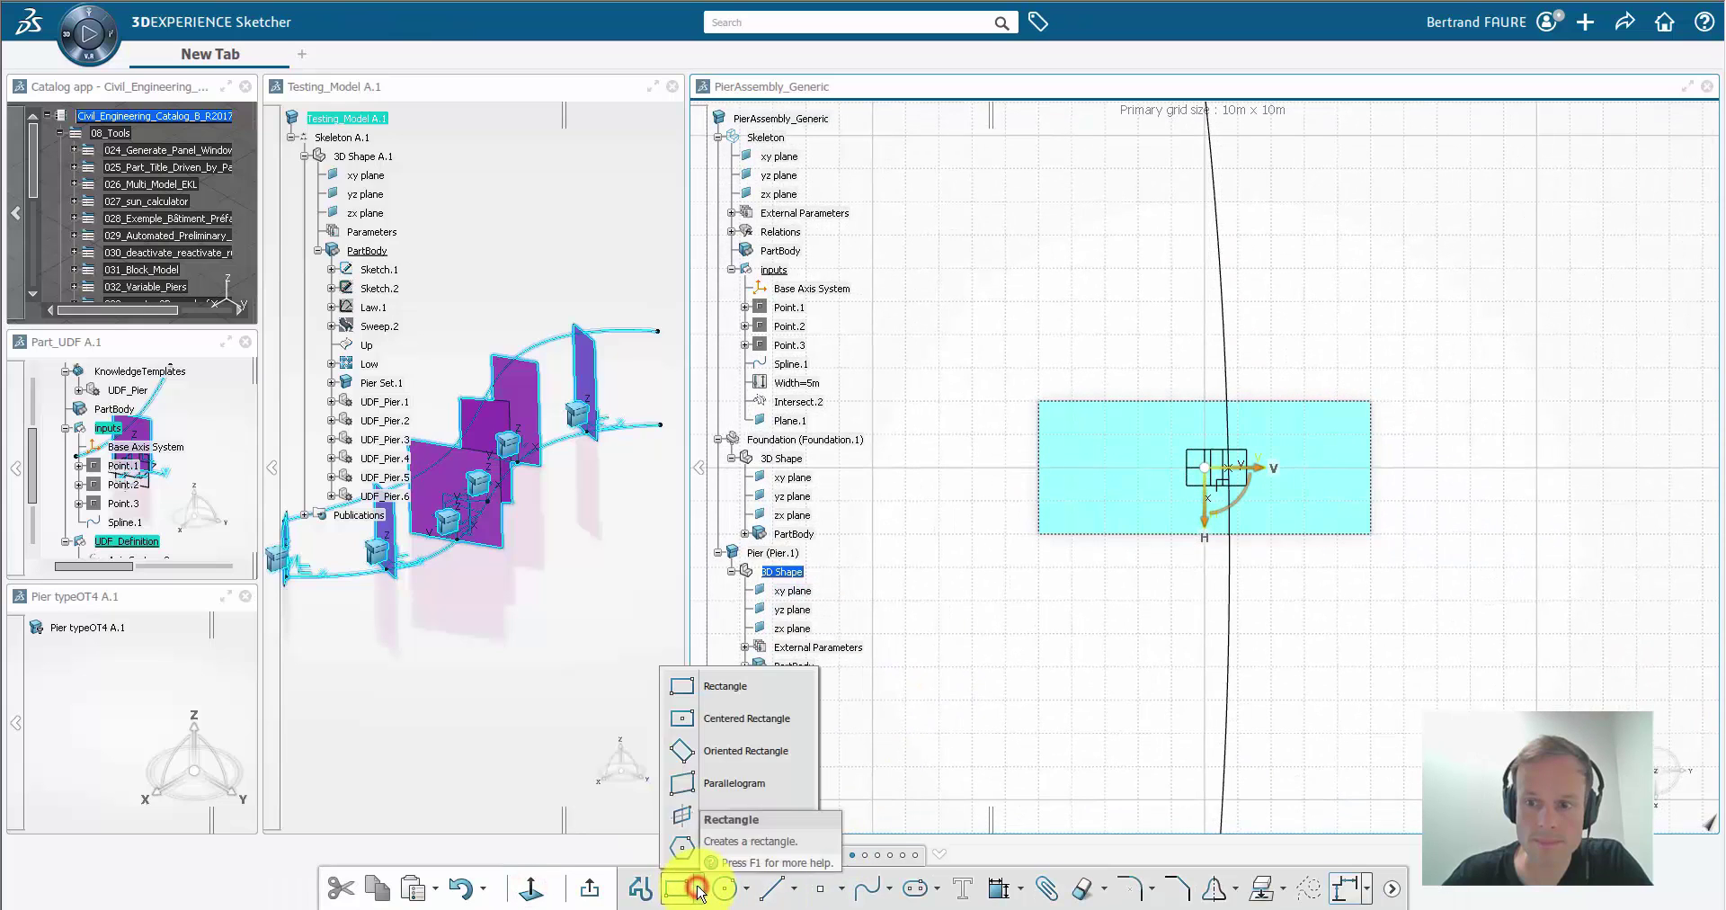
click(714, 719)
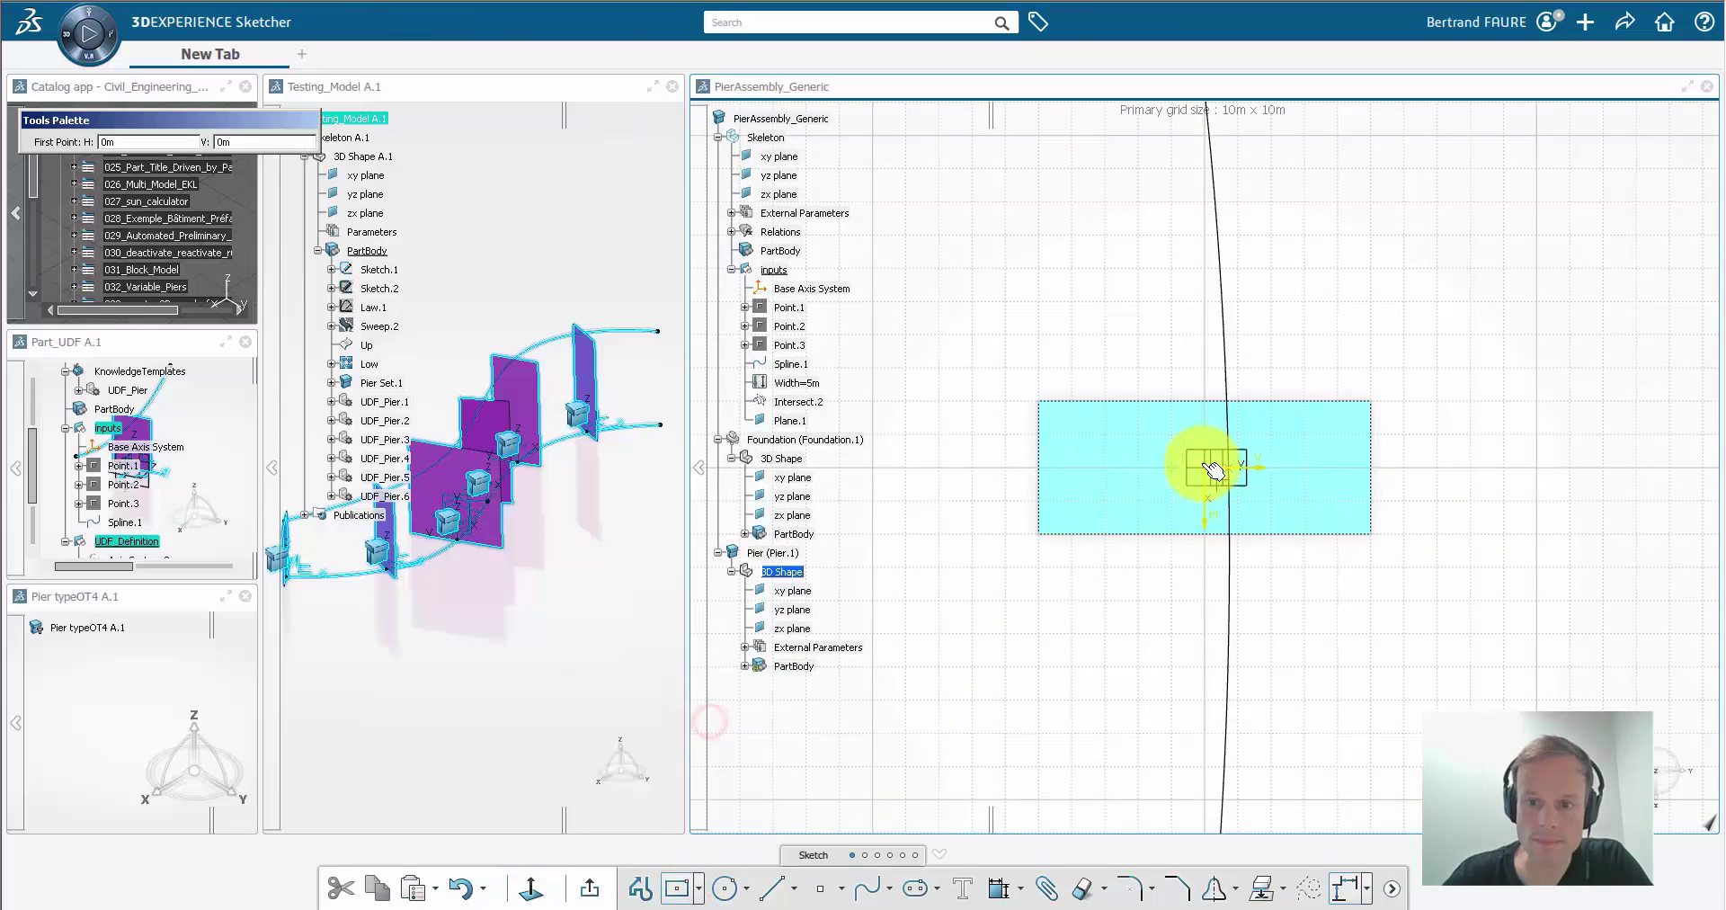
click(1206, 468)
click(1115, 440)
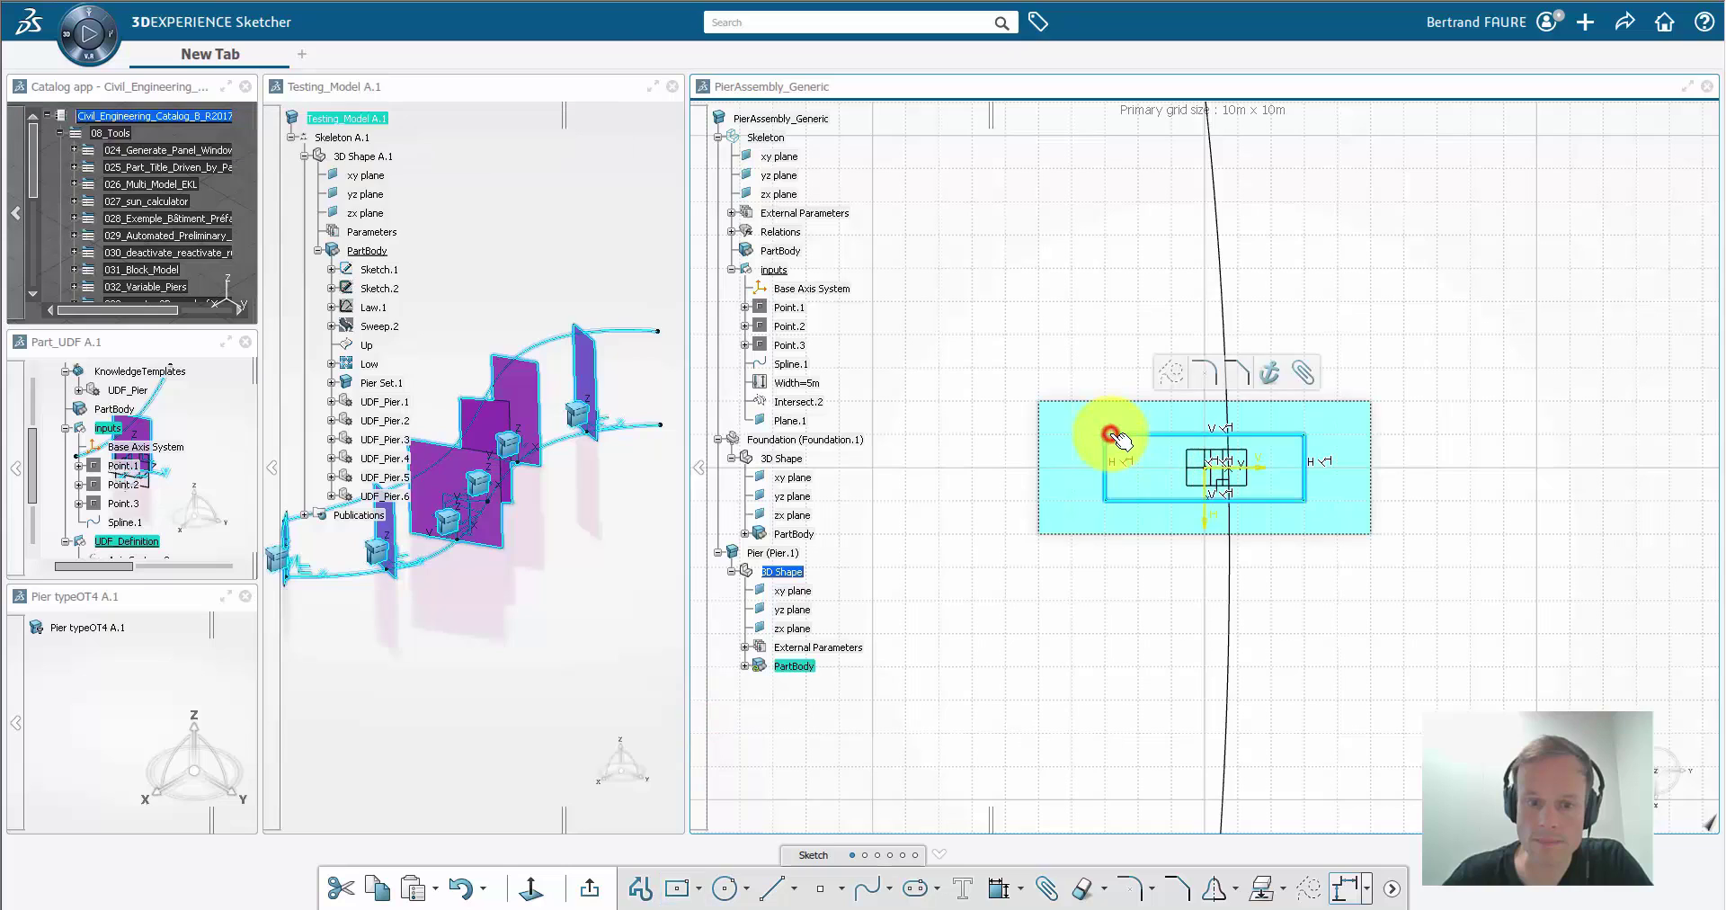
click(1136, 617)
Step: Dimension the rectangle's bottom edge with a formula linked to the Width input (5m)
click(1158, 500)
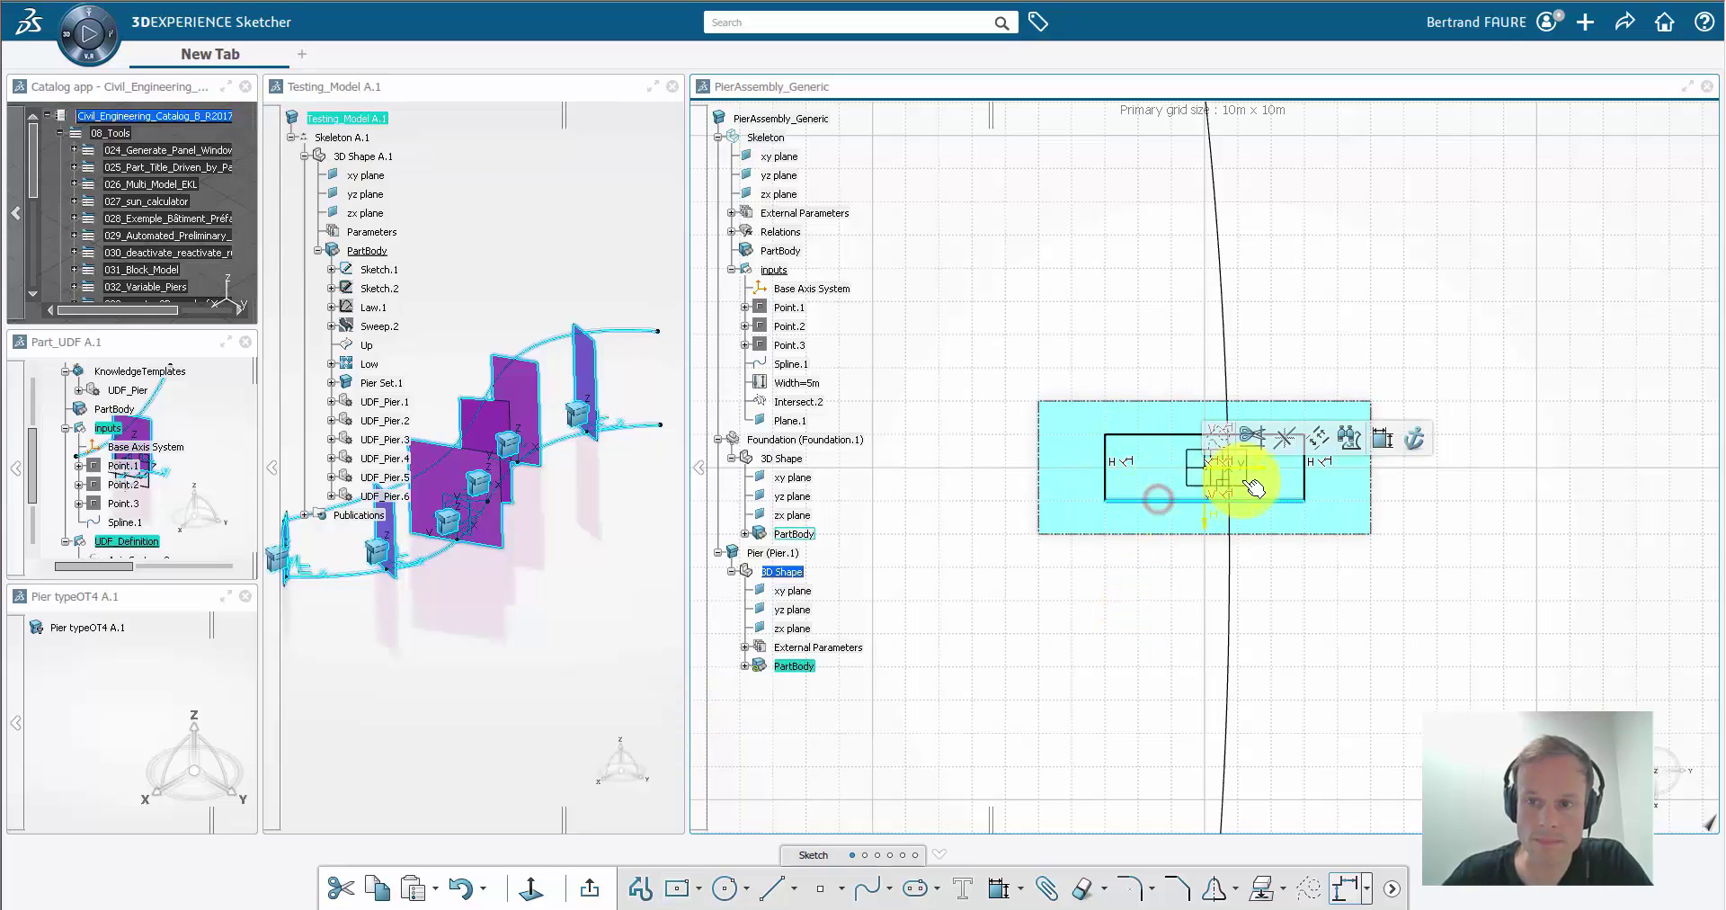
click(1381, 439)
click(1364, 641)
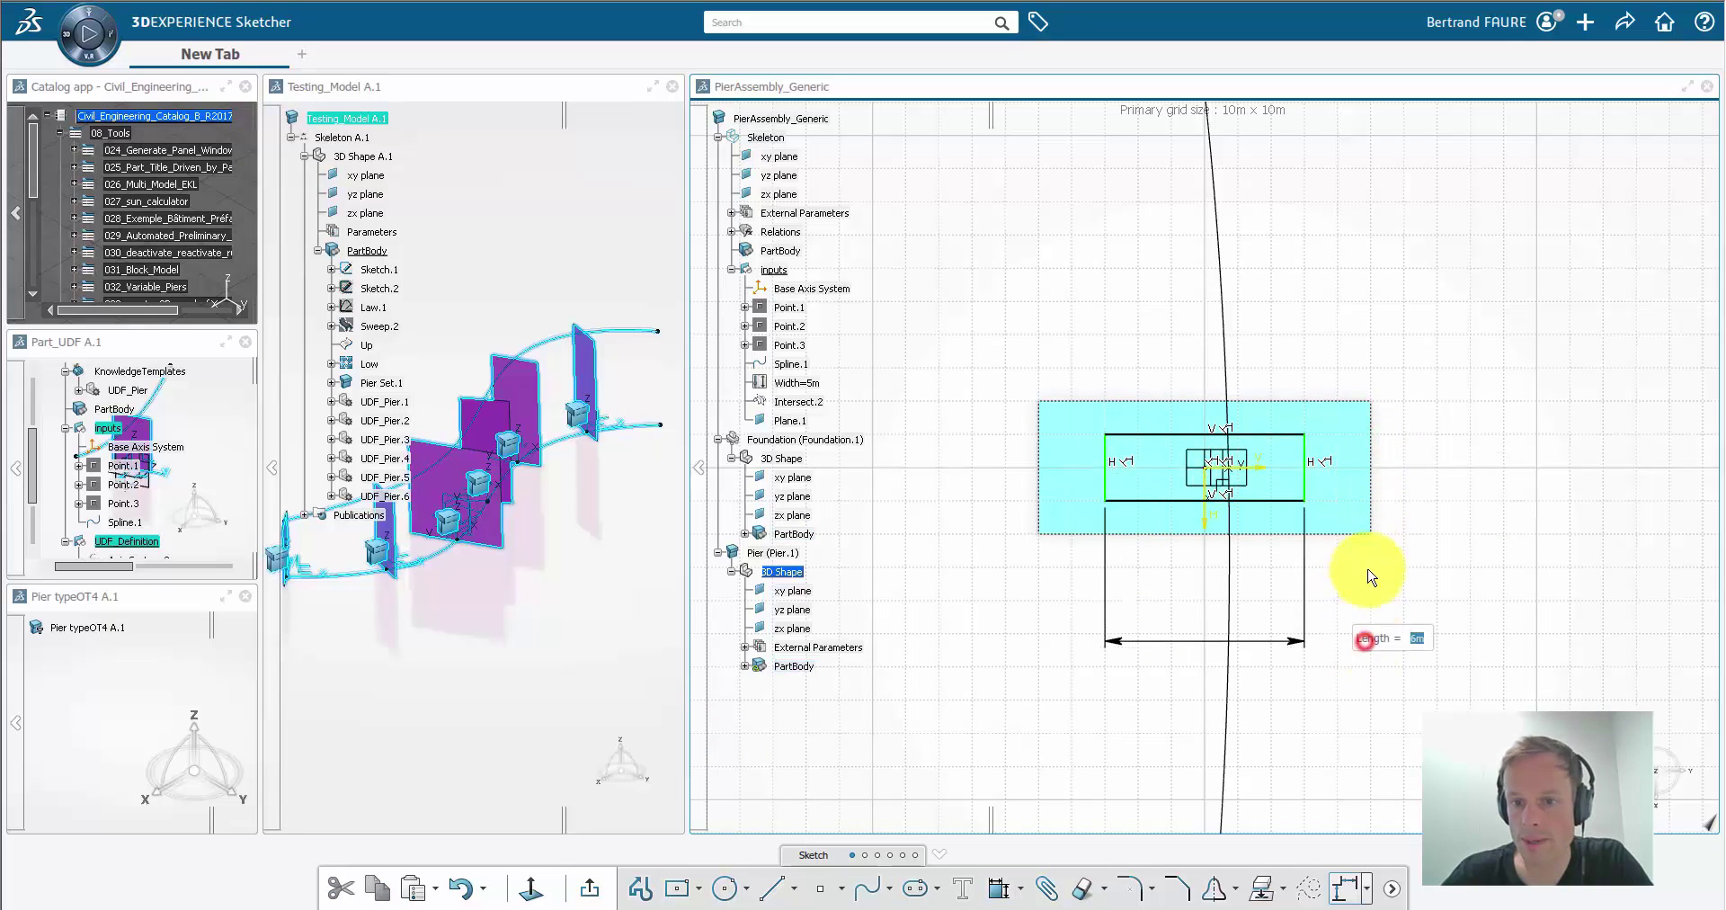
click(1489, 579)
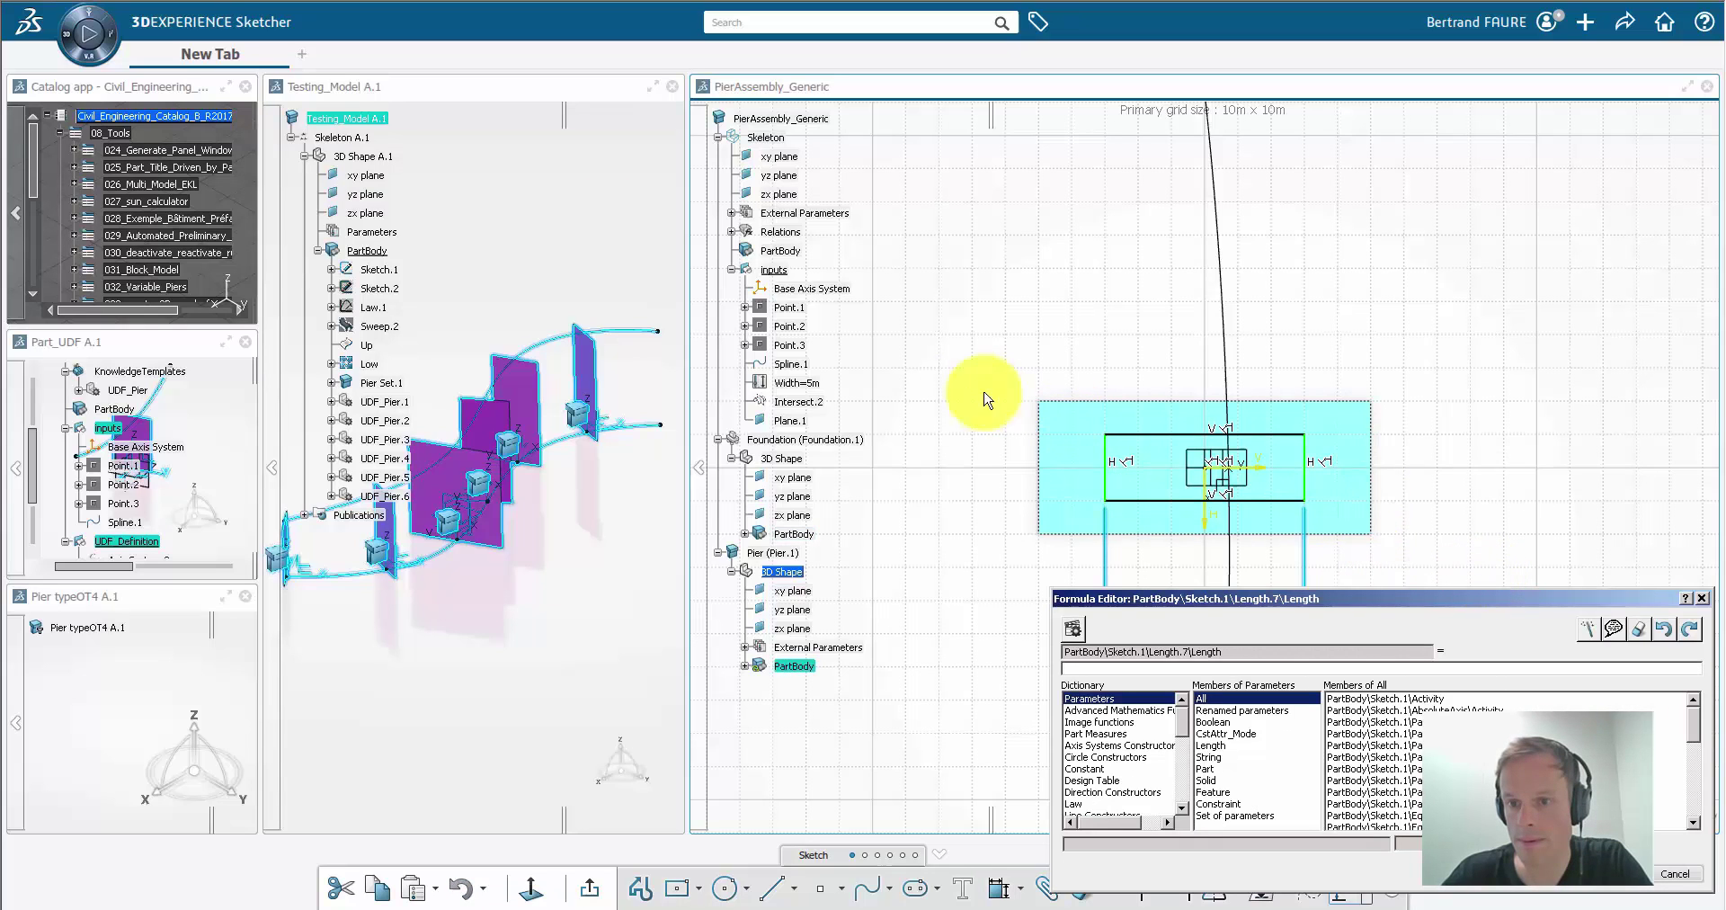
click(797, 382)
click(1609, 879)
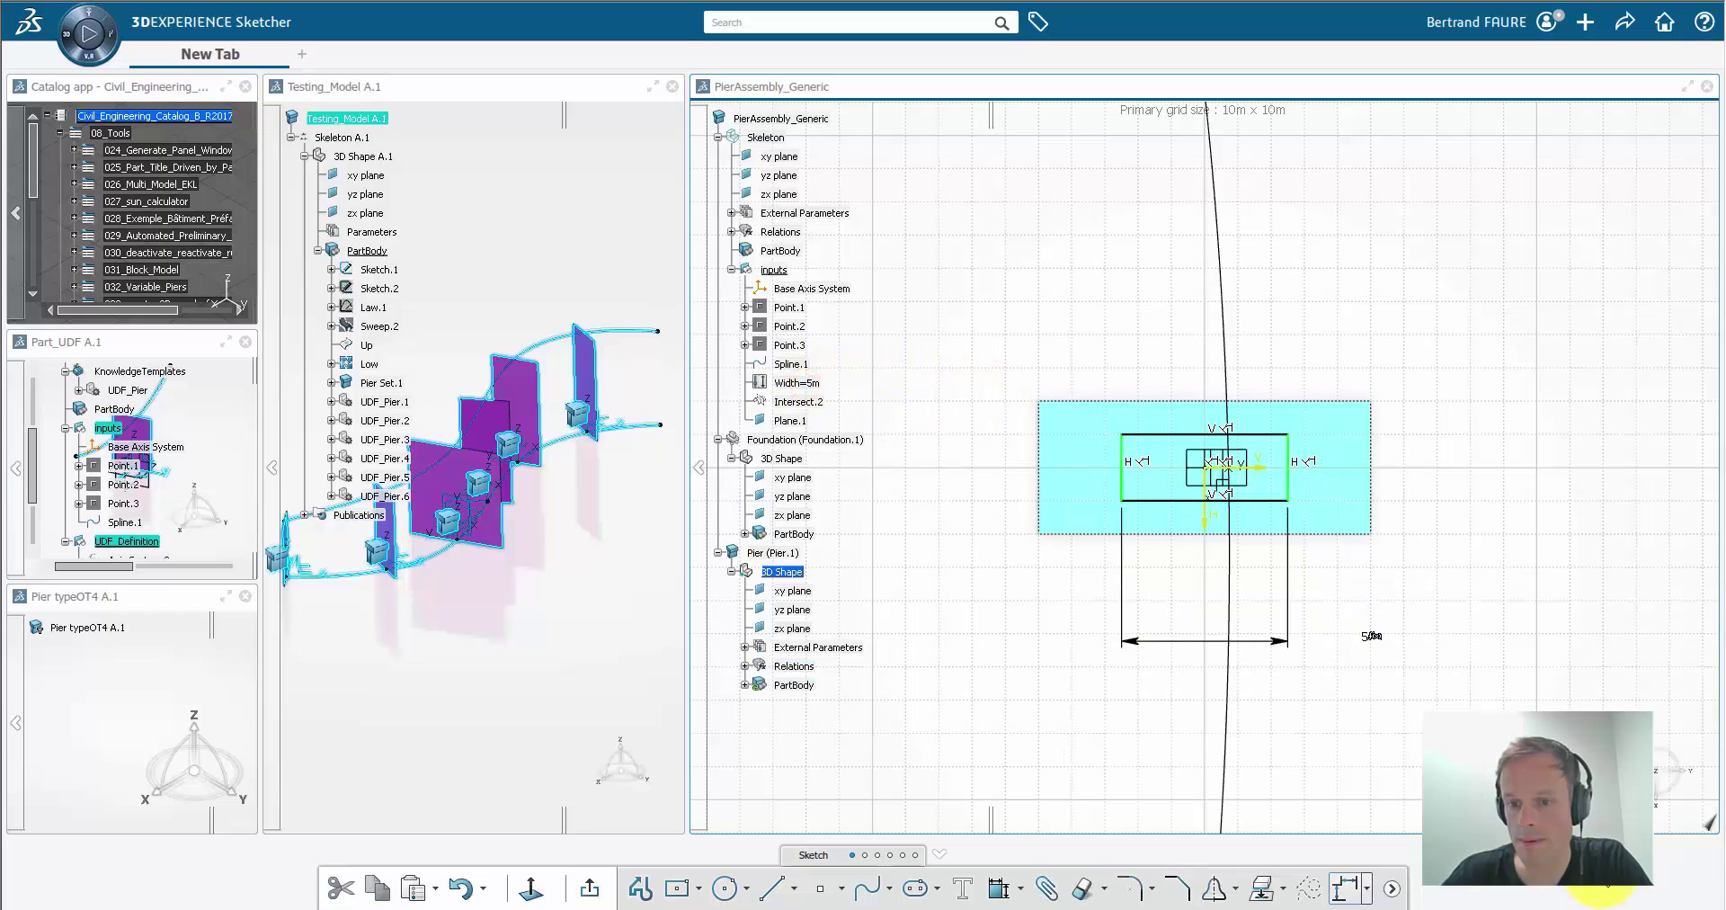
Step: Add a 2m height dimension to the side edge and exit the sketch
click(1288, 487)
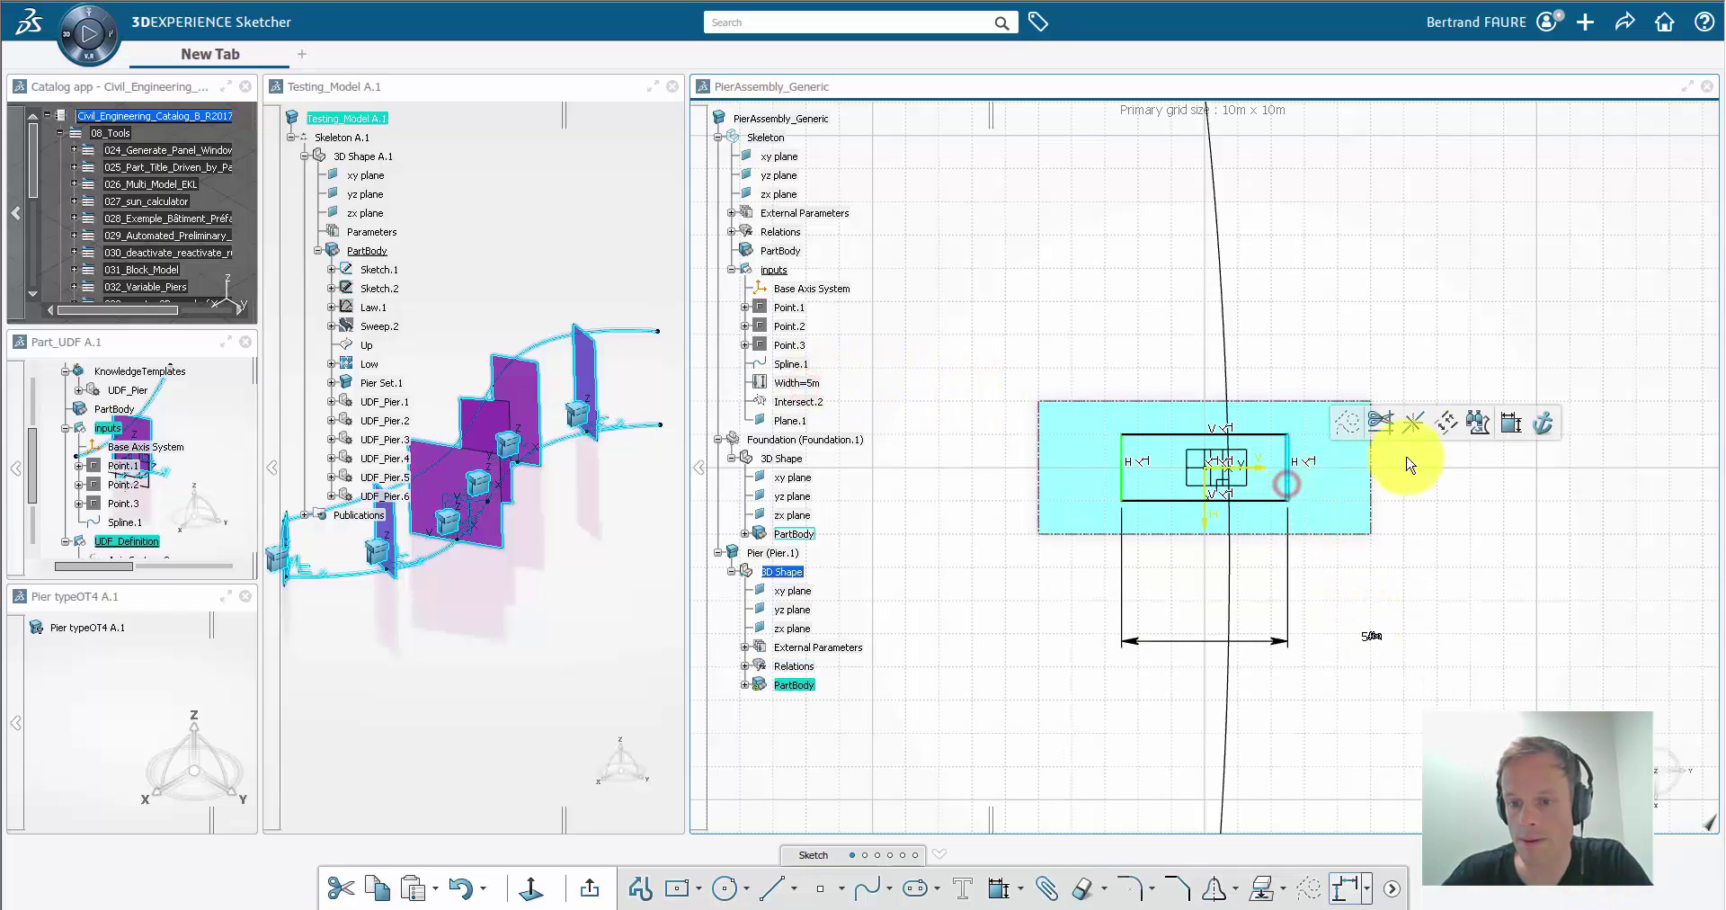
click(1514, 419)
click(1463, 359)
click(1438, 573)
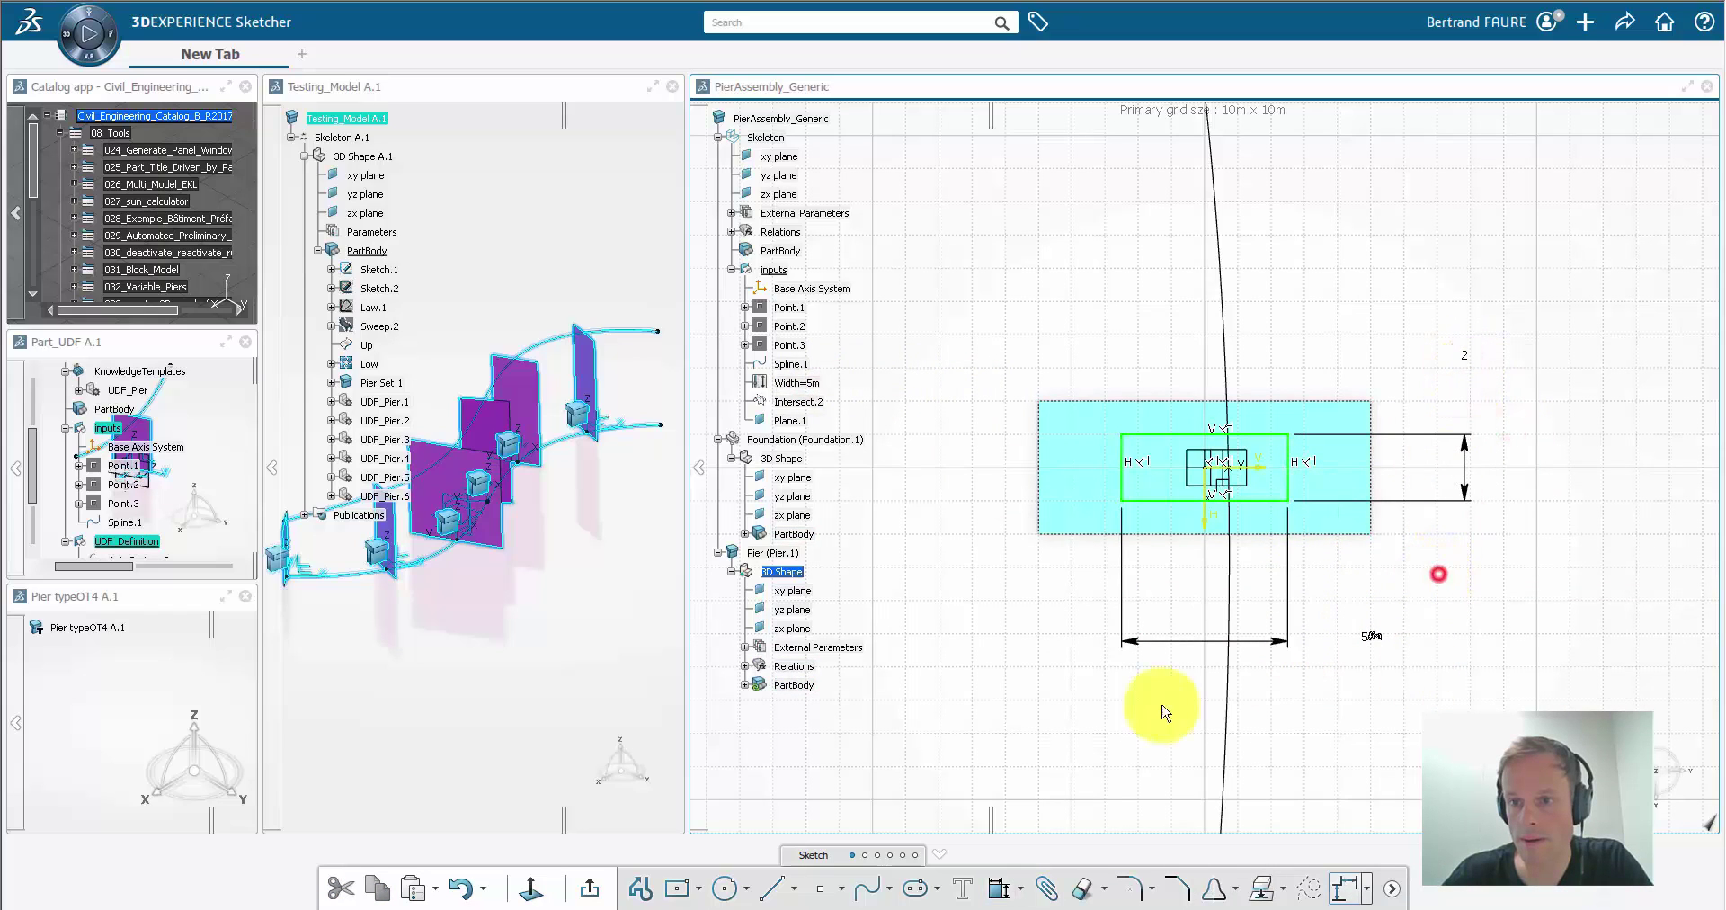
click(590, 889)
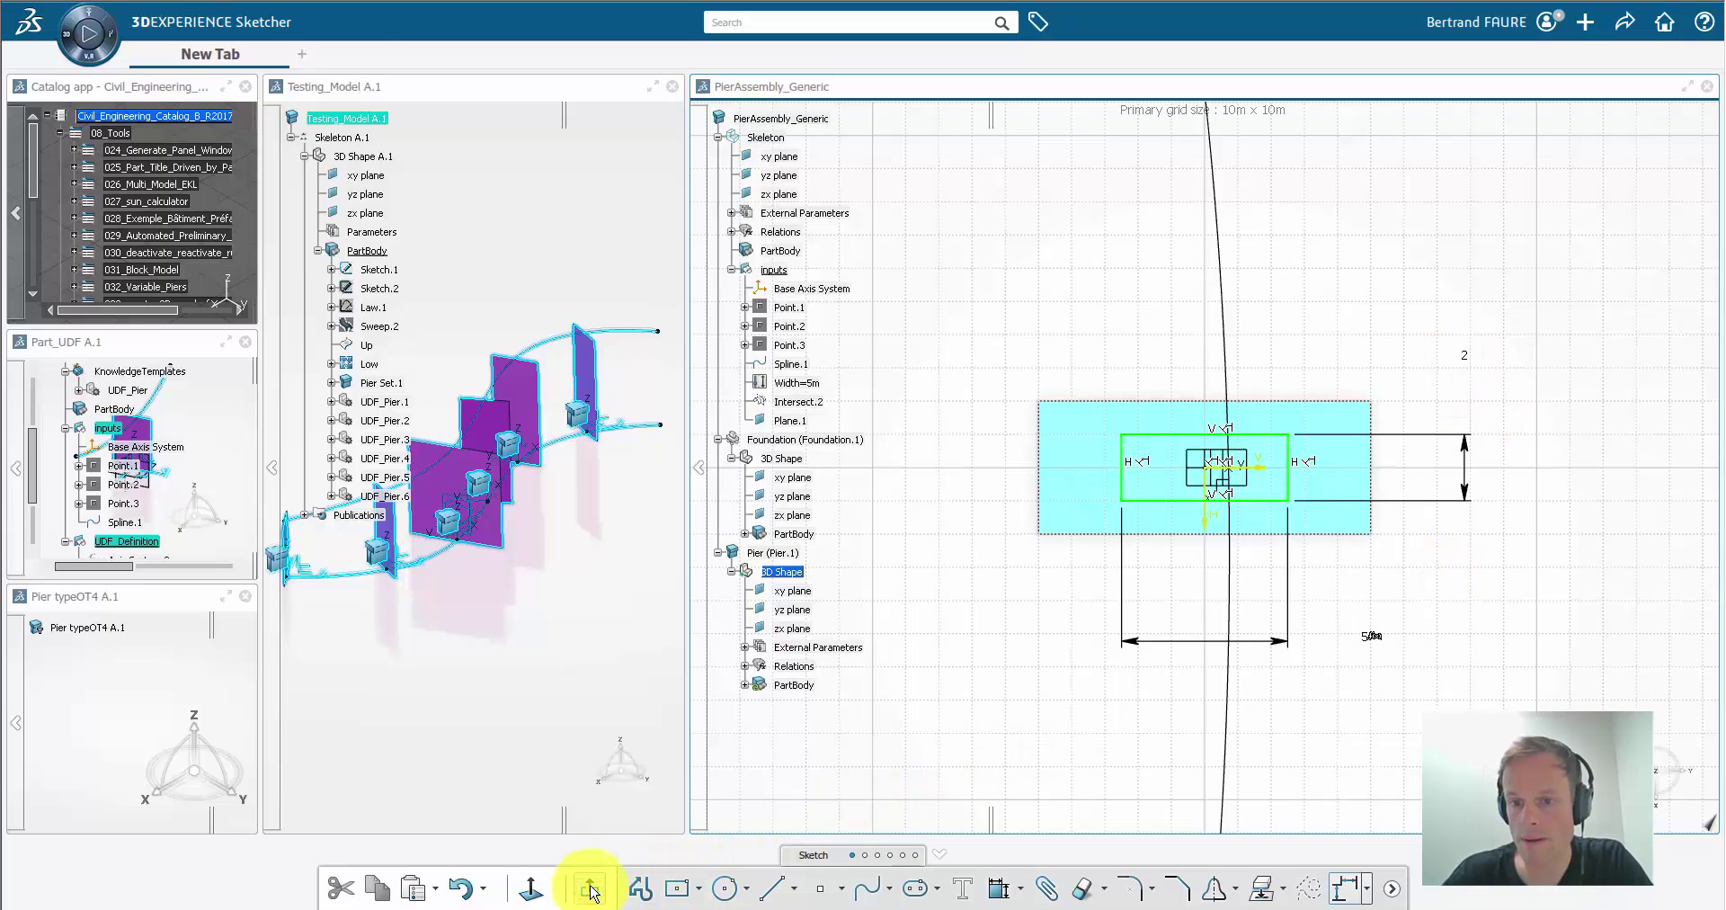
Step: Pad the pier sketch up to Plane.1 and hide the inputs geometry
click(567, 890)
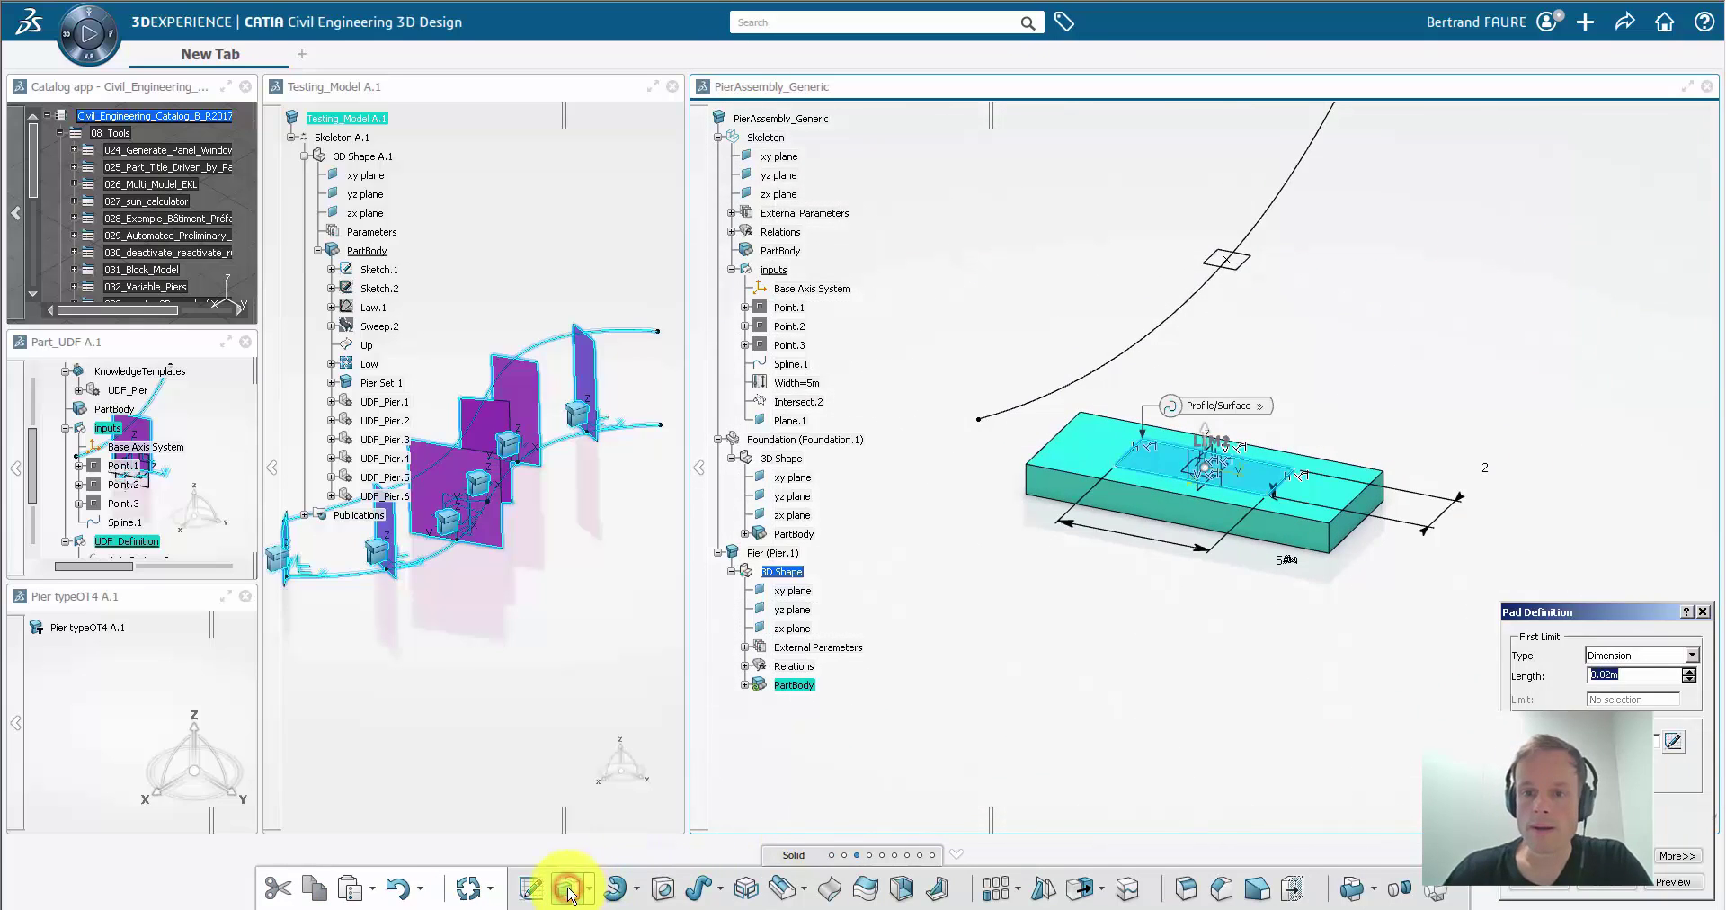
click(1636, 659)
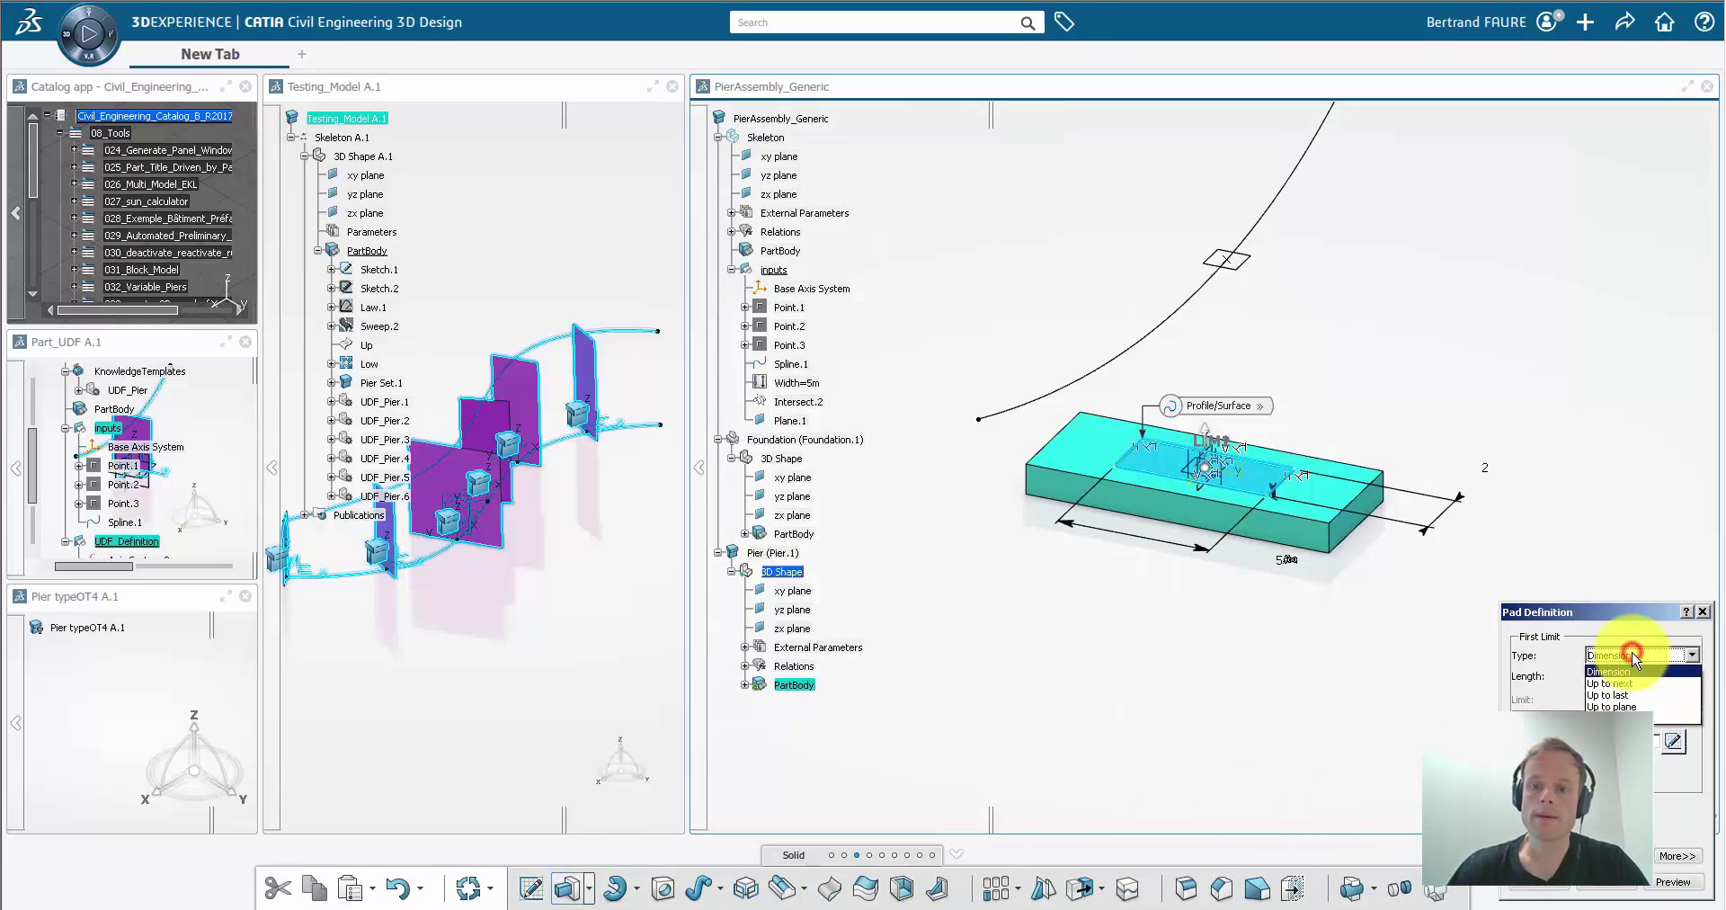
click(1618, 704)
click(1243, 261)
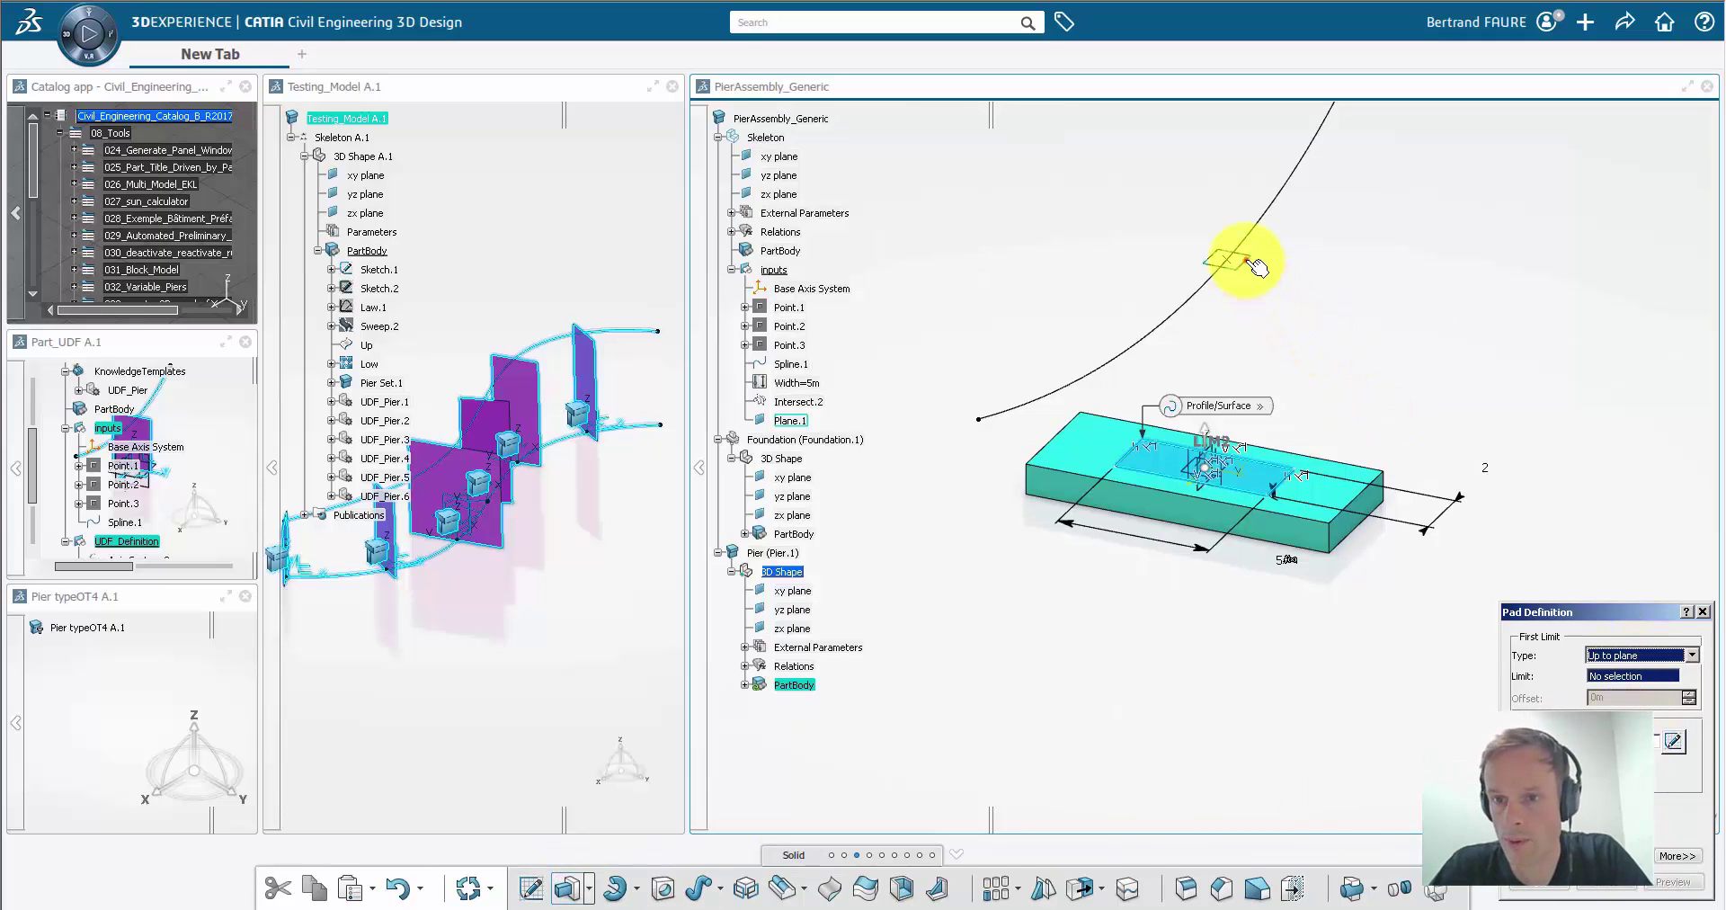
click(1546, 886)
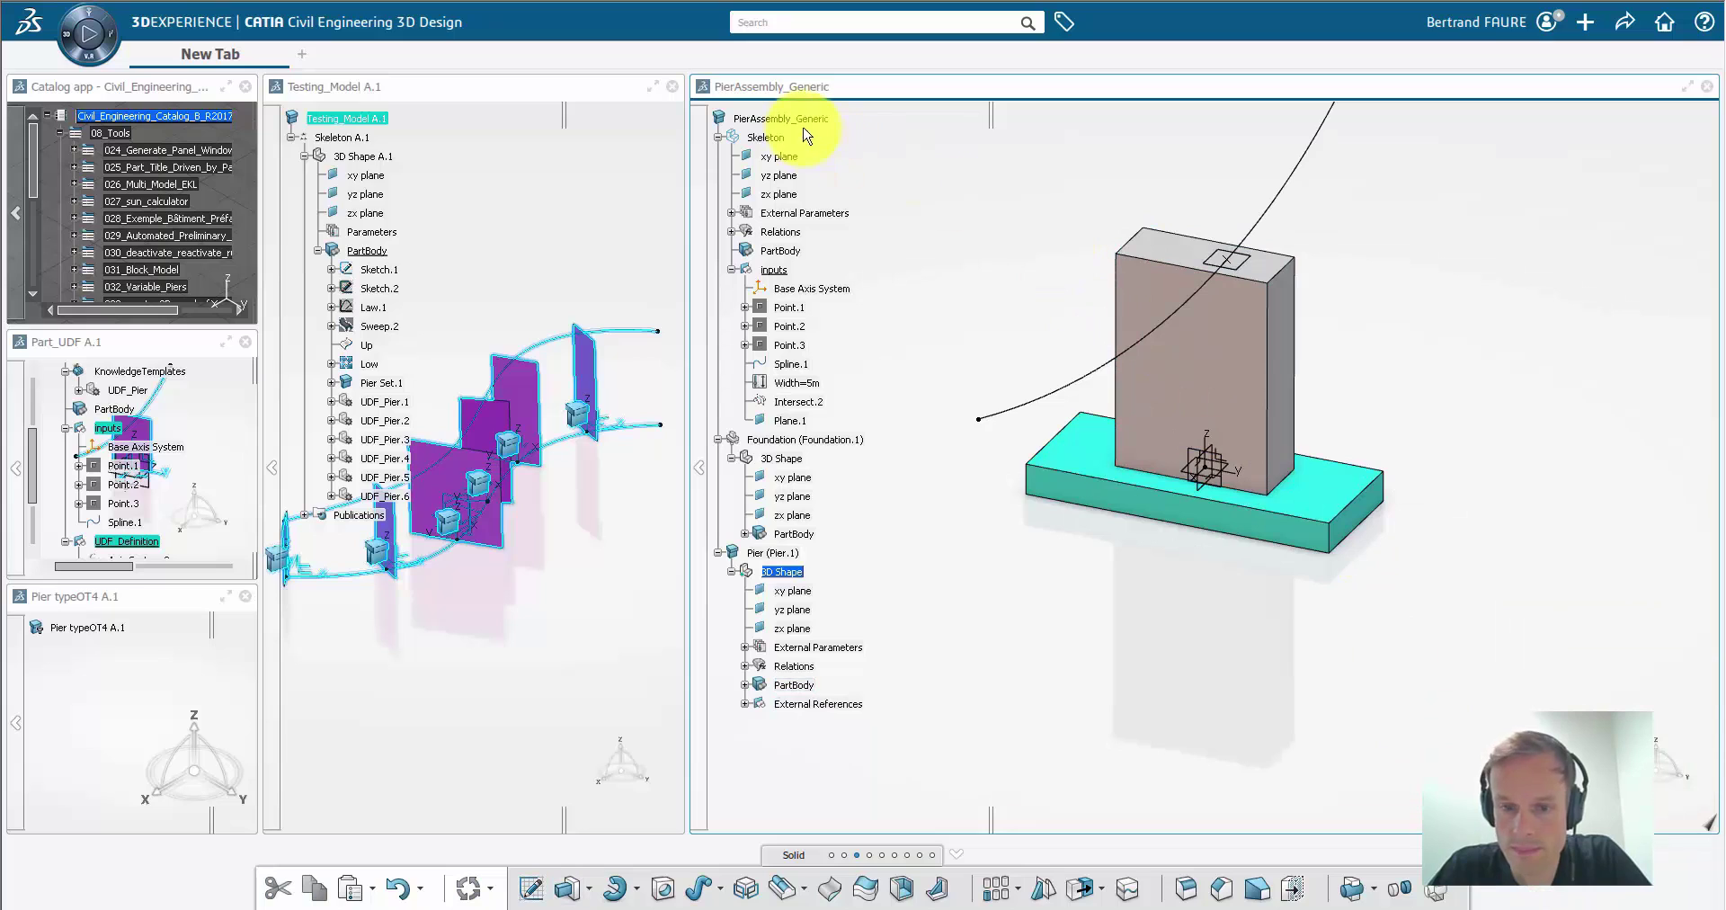
right_click(771, 270)
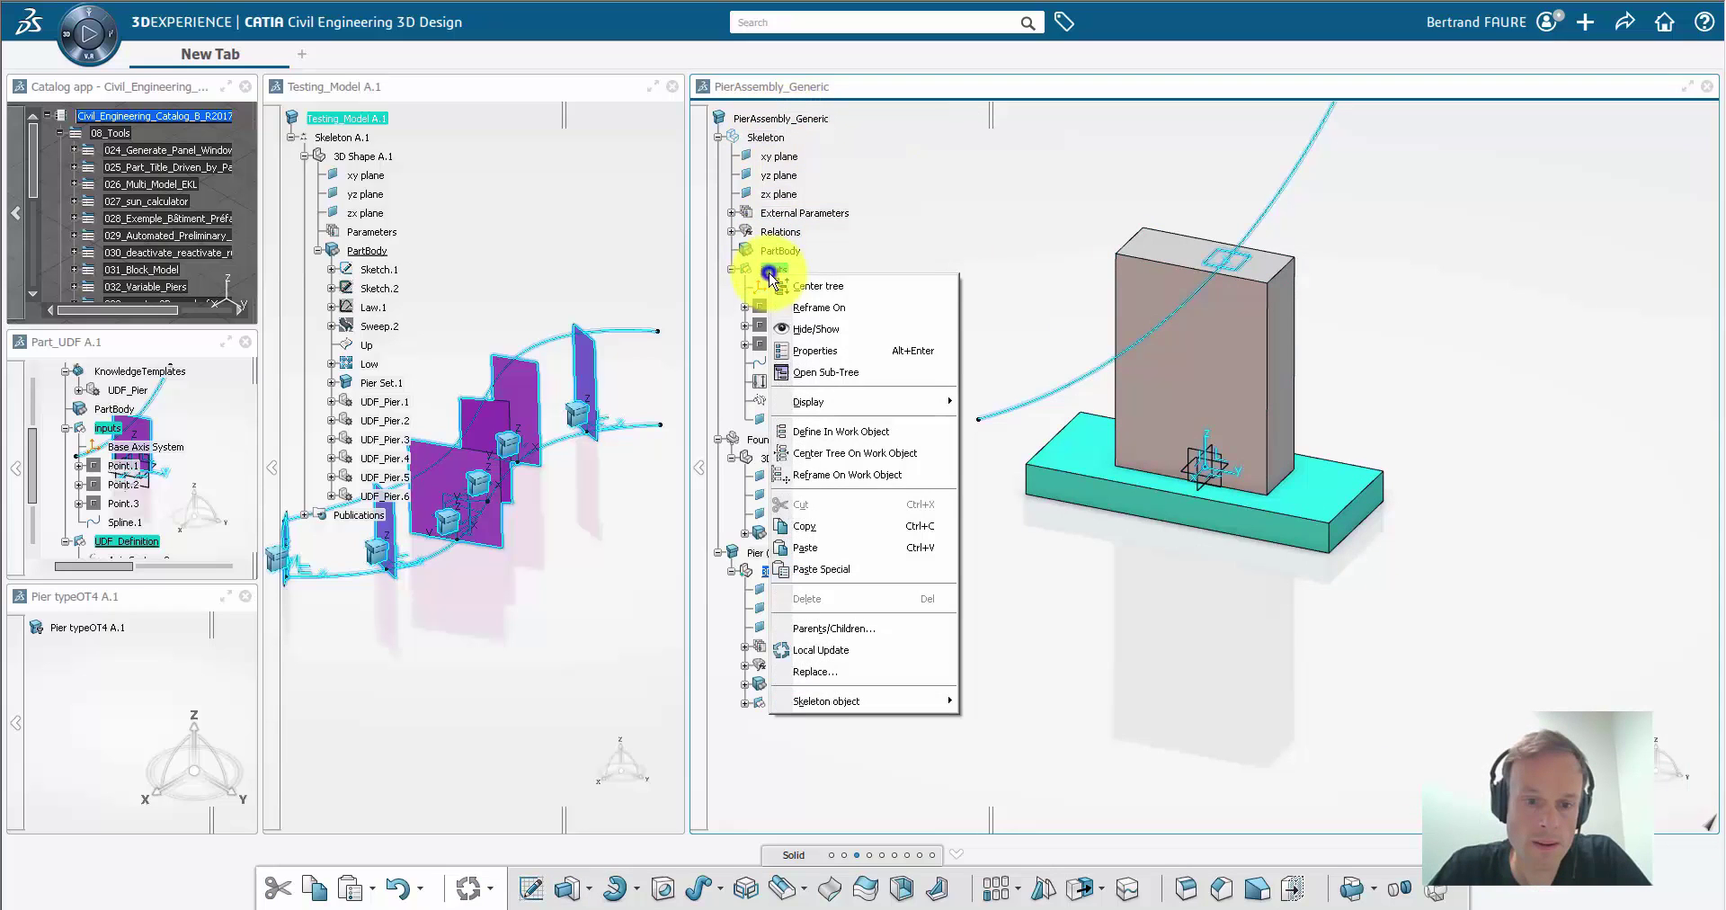
click(807, 329)
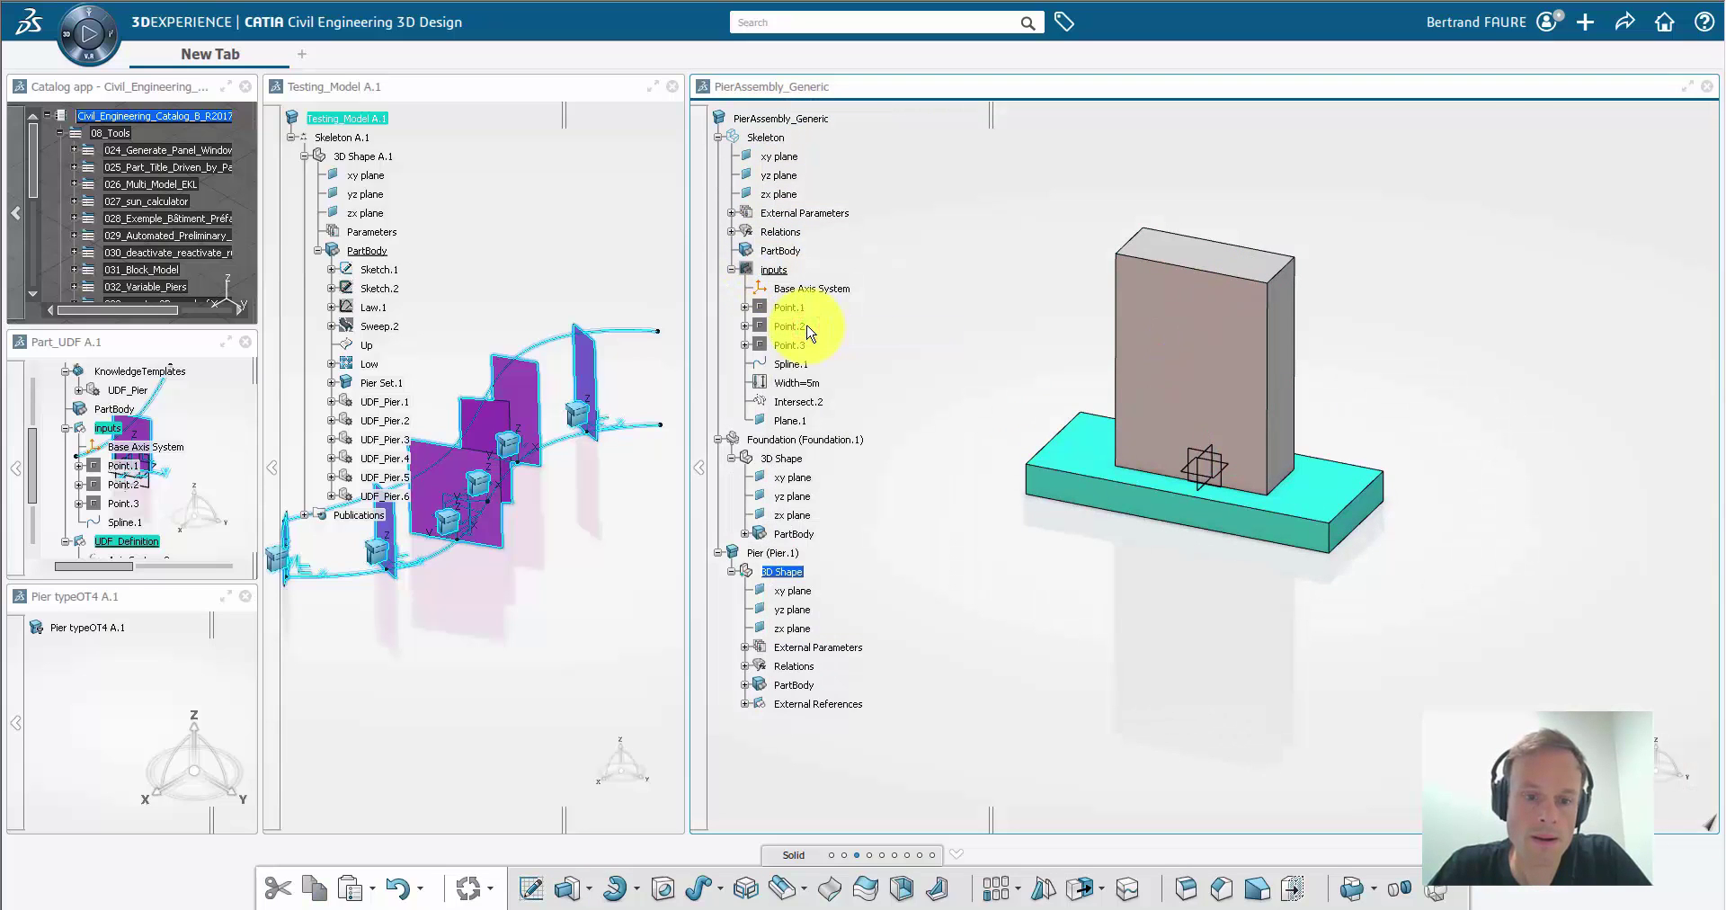
Step: Define the pier assembly as a component, publishing its Base Axis System
click(803, 117)
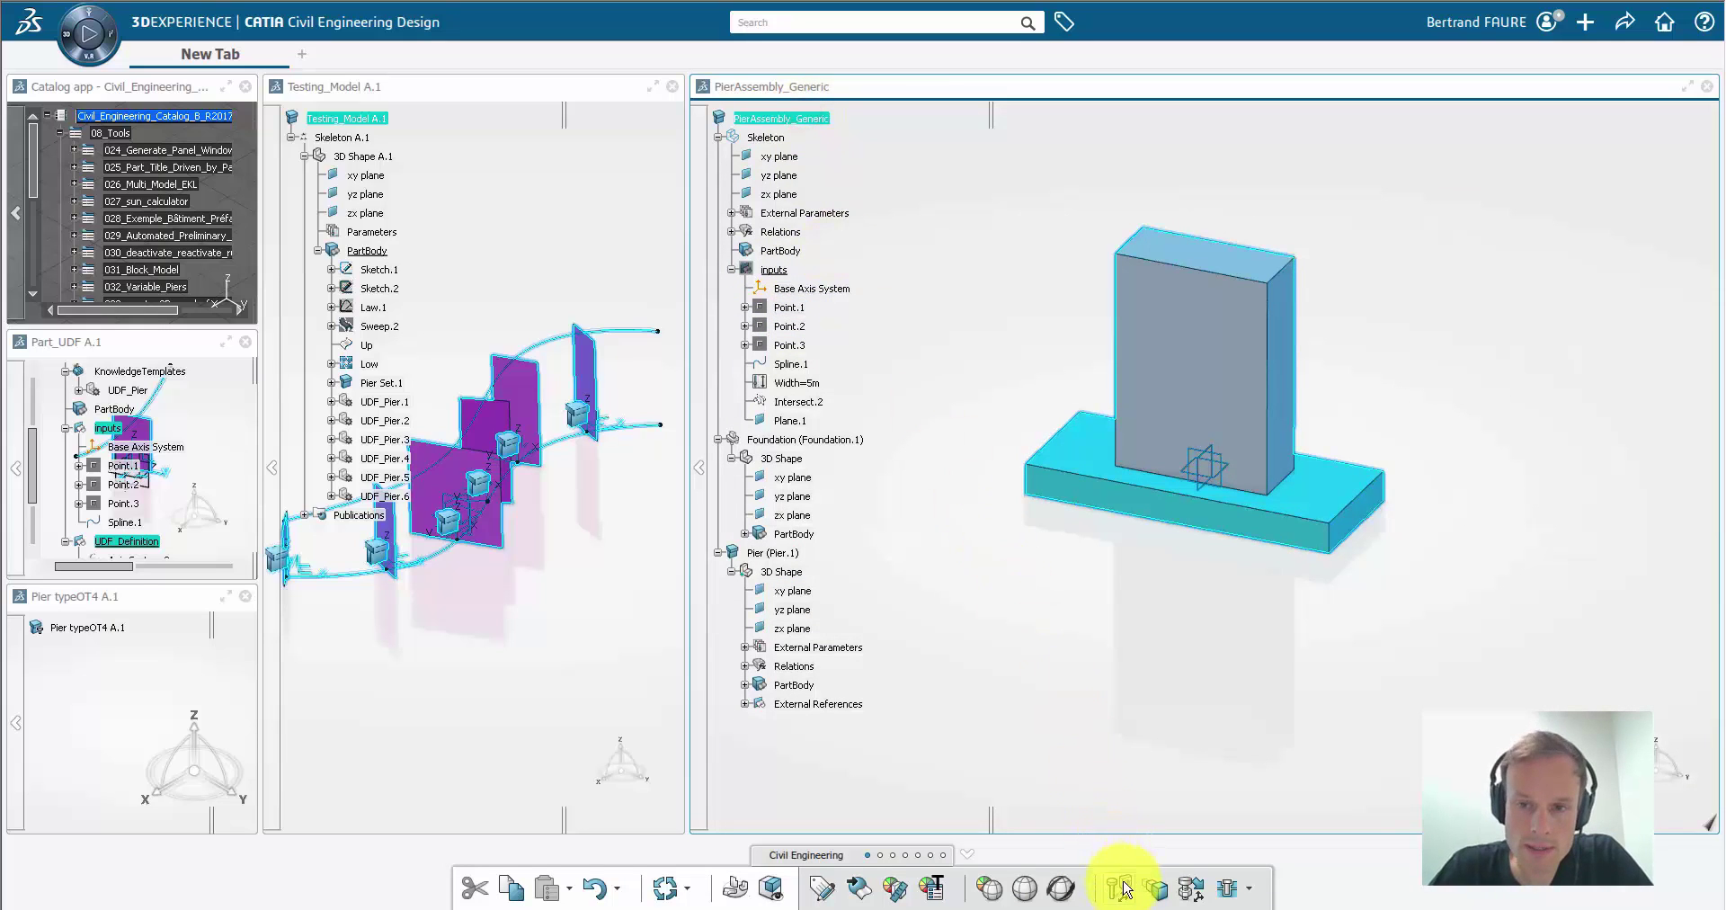
click(1120, 888)
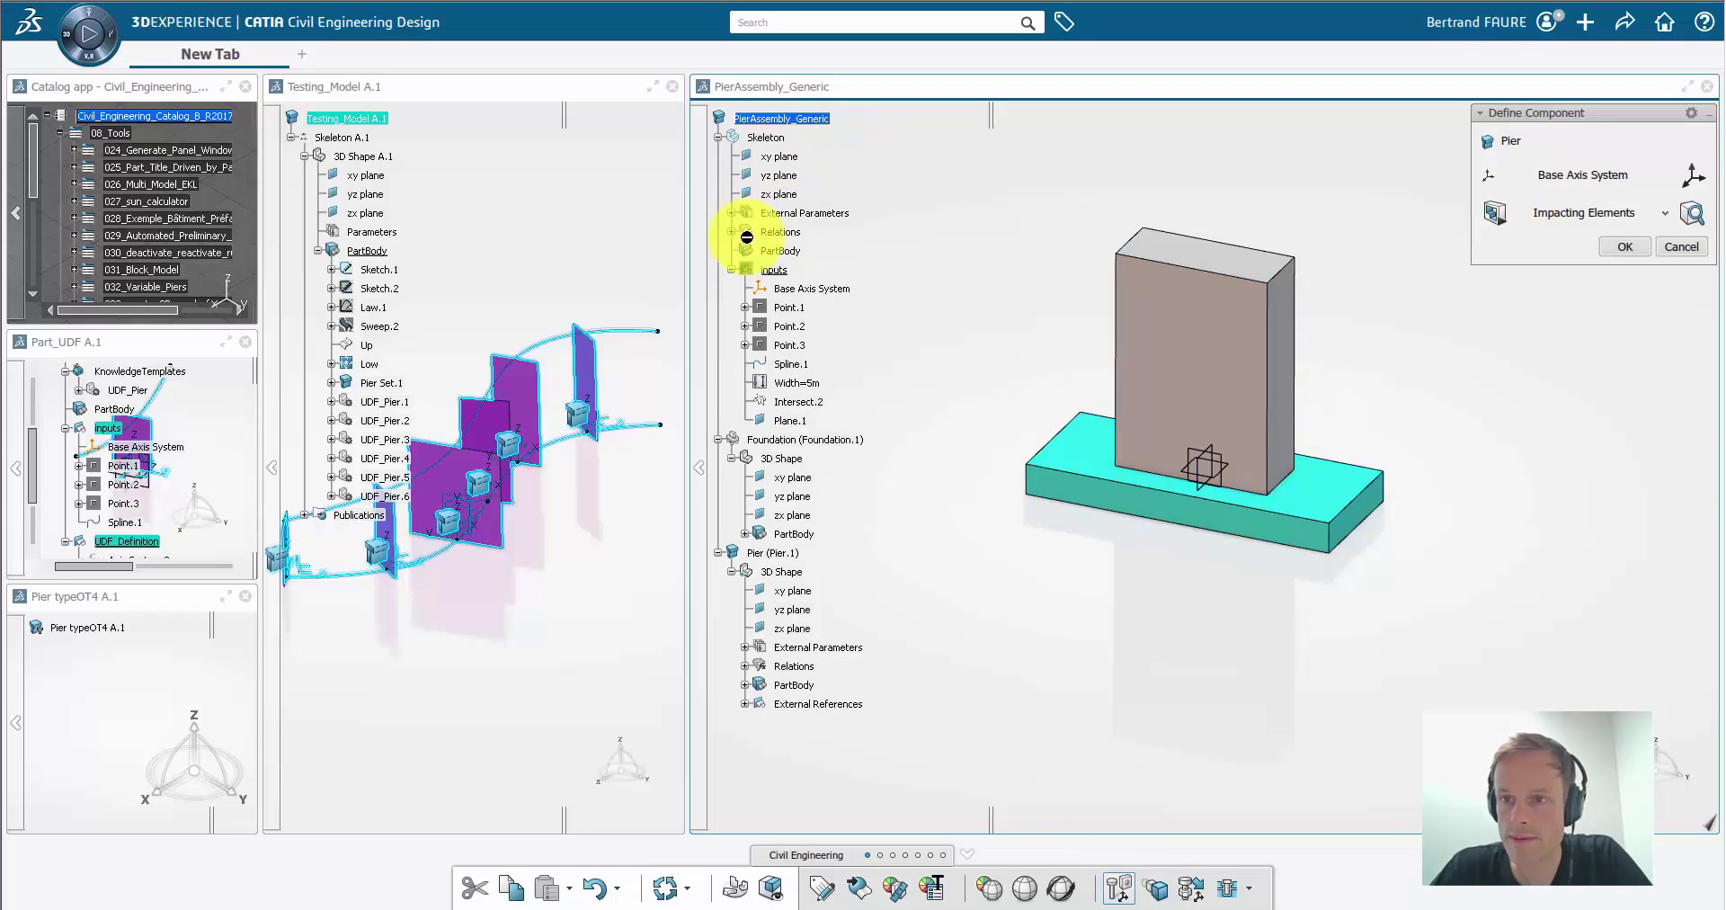
click(1617, 248)
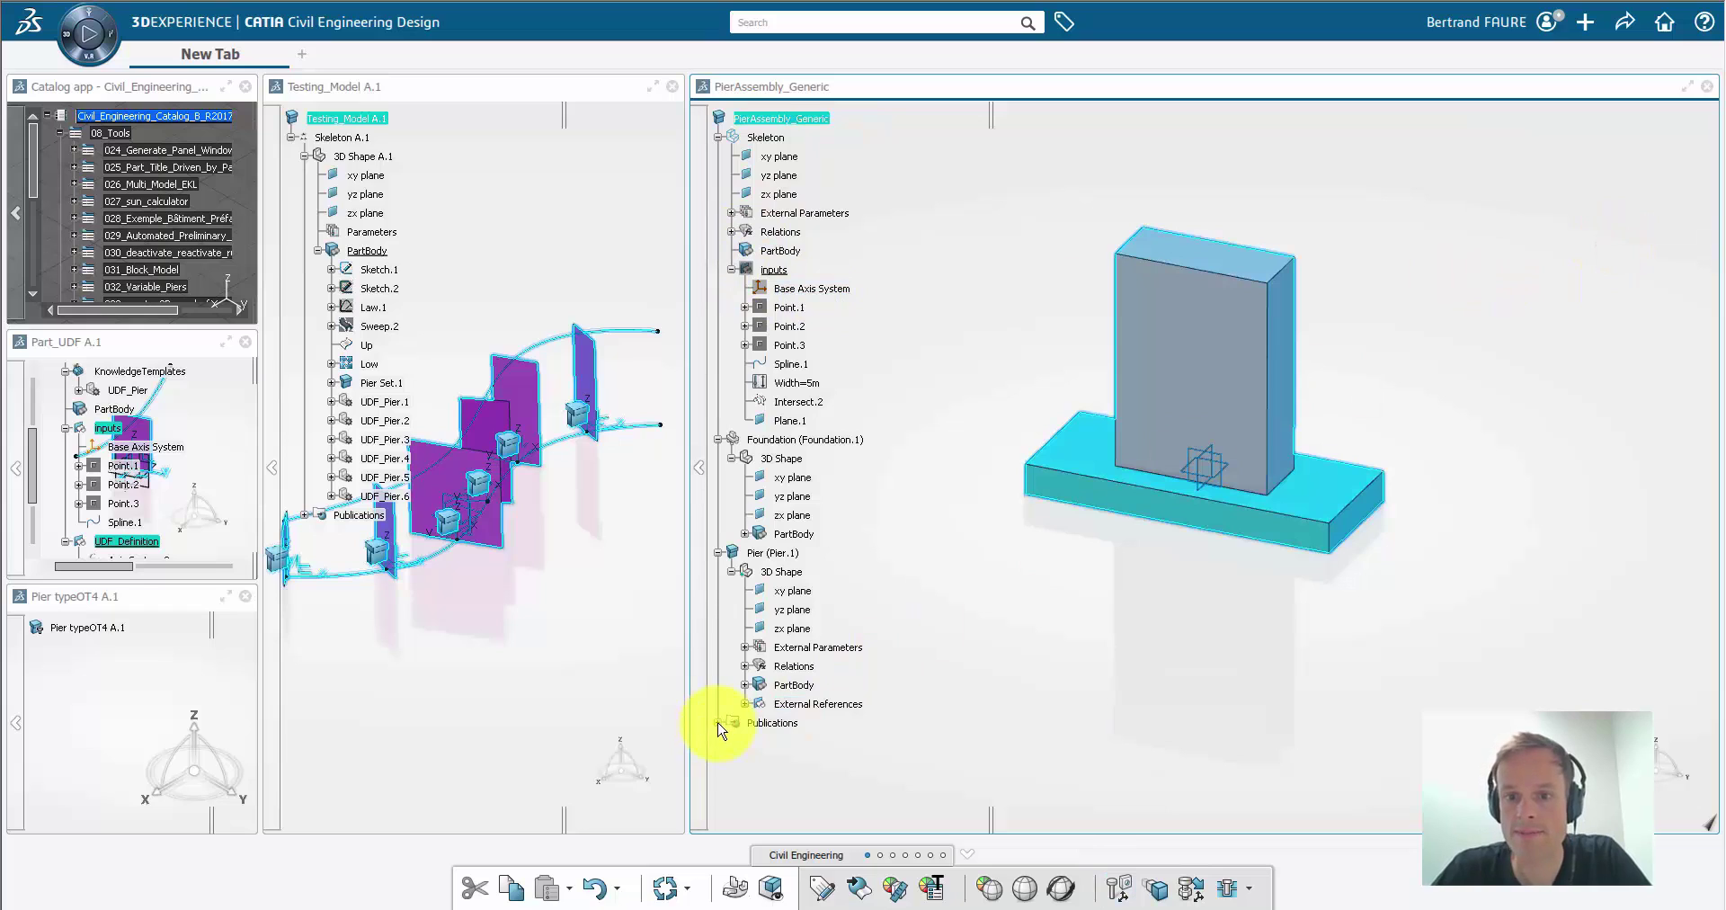
Step: Update the PierAssembly_Generic geometry and save it as A.1
click(665, 888)
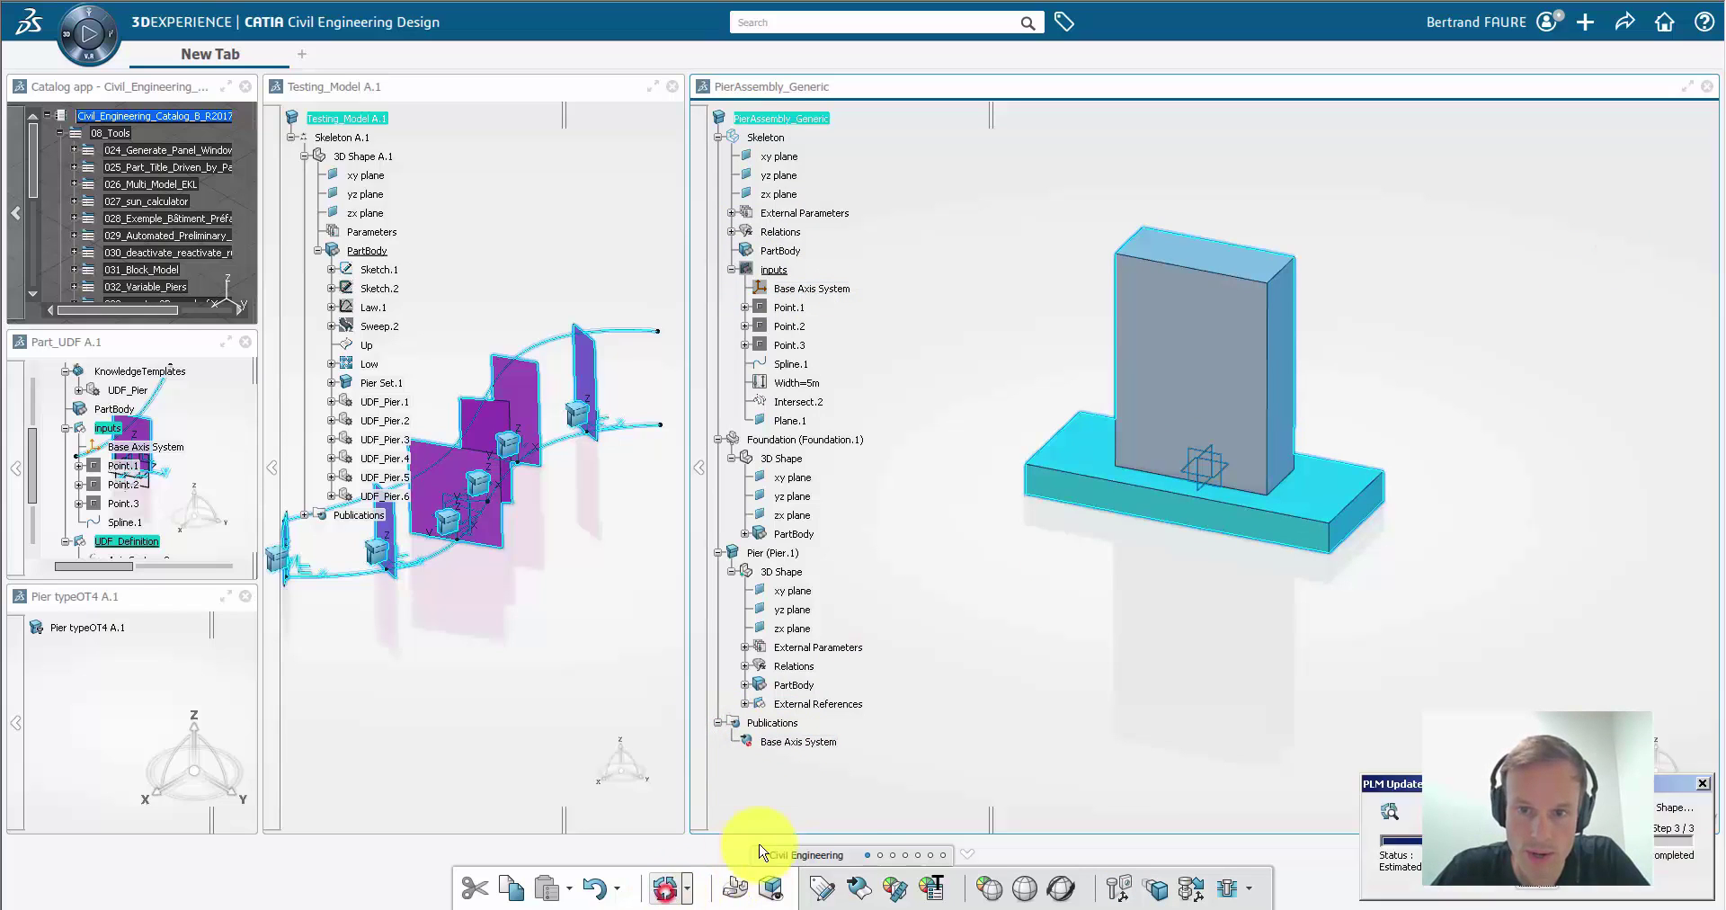
click(958, 680)
click(1624, 22)
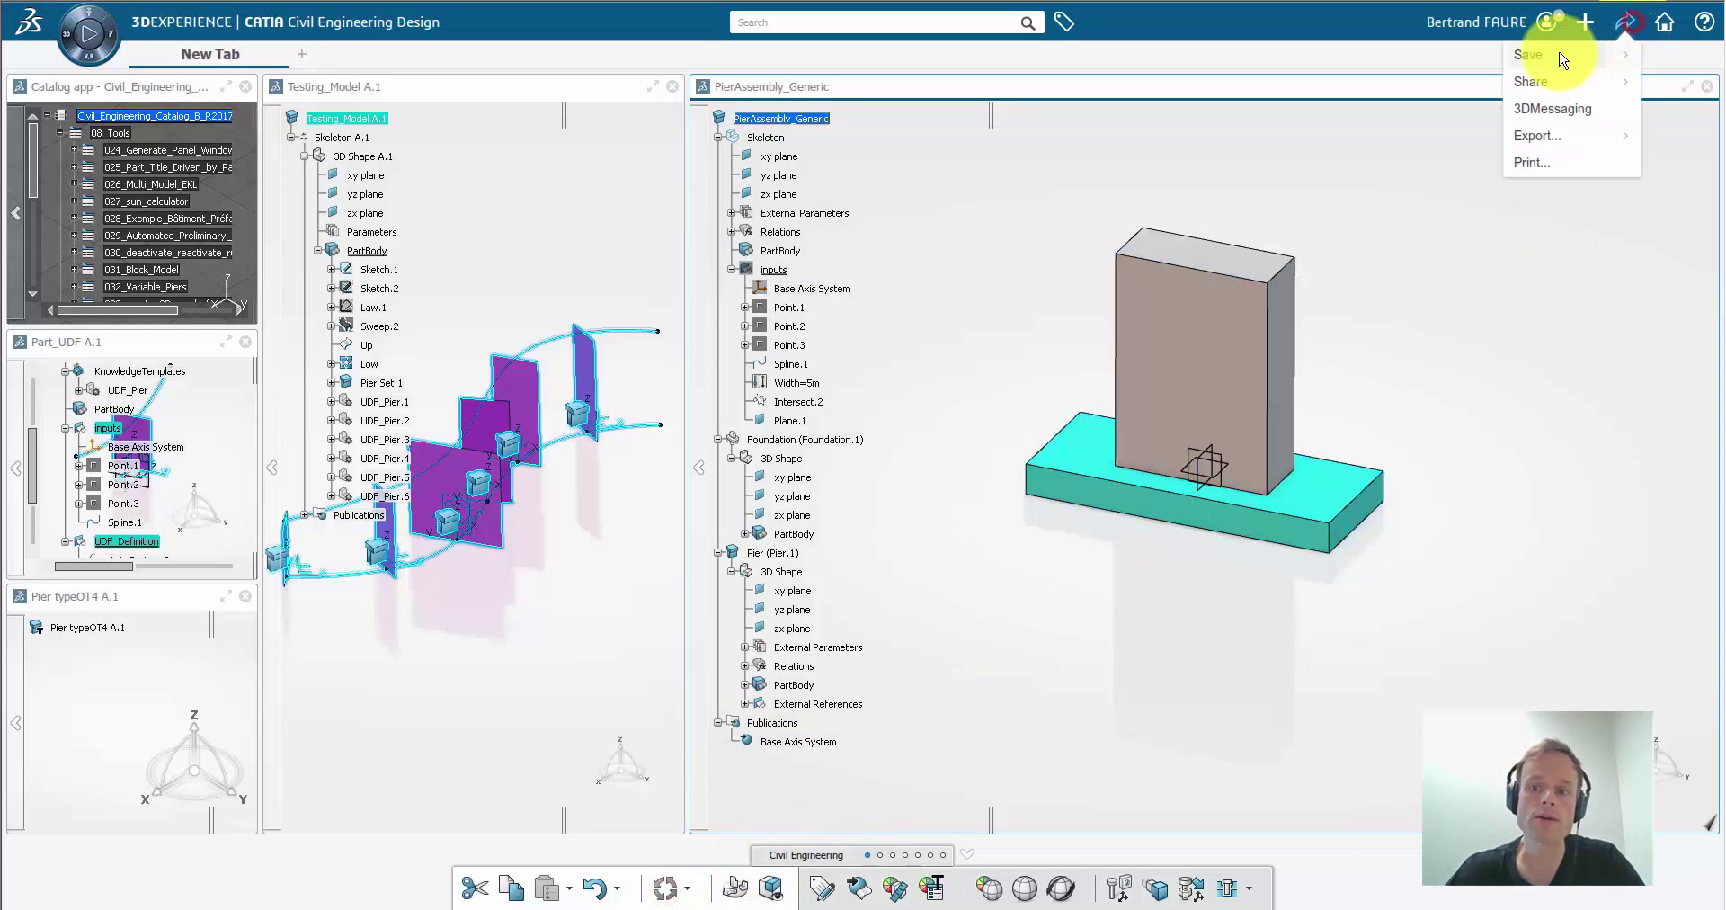
click(1559, 54)
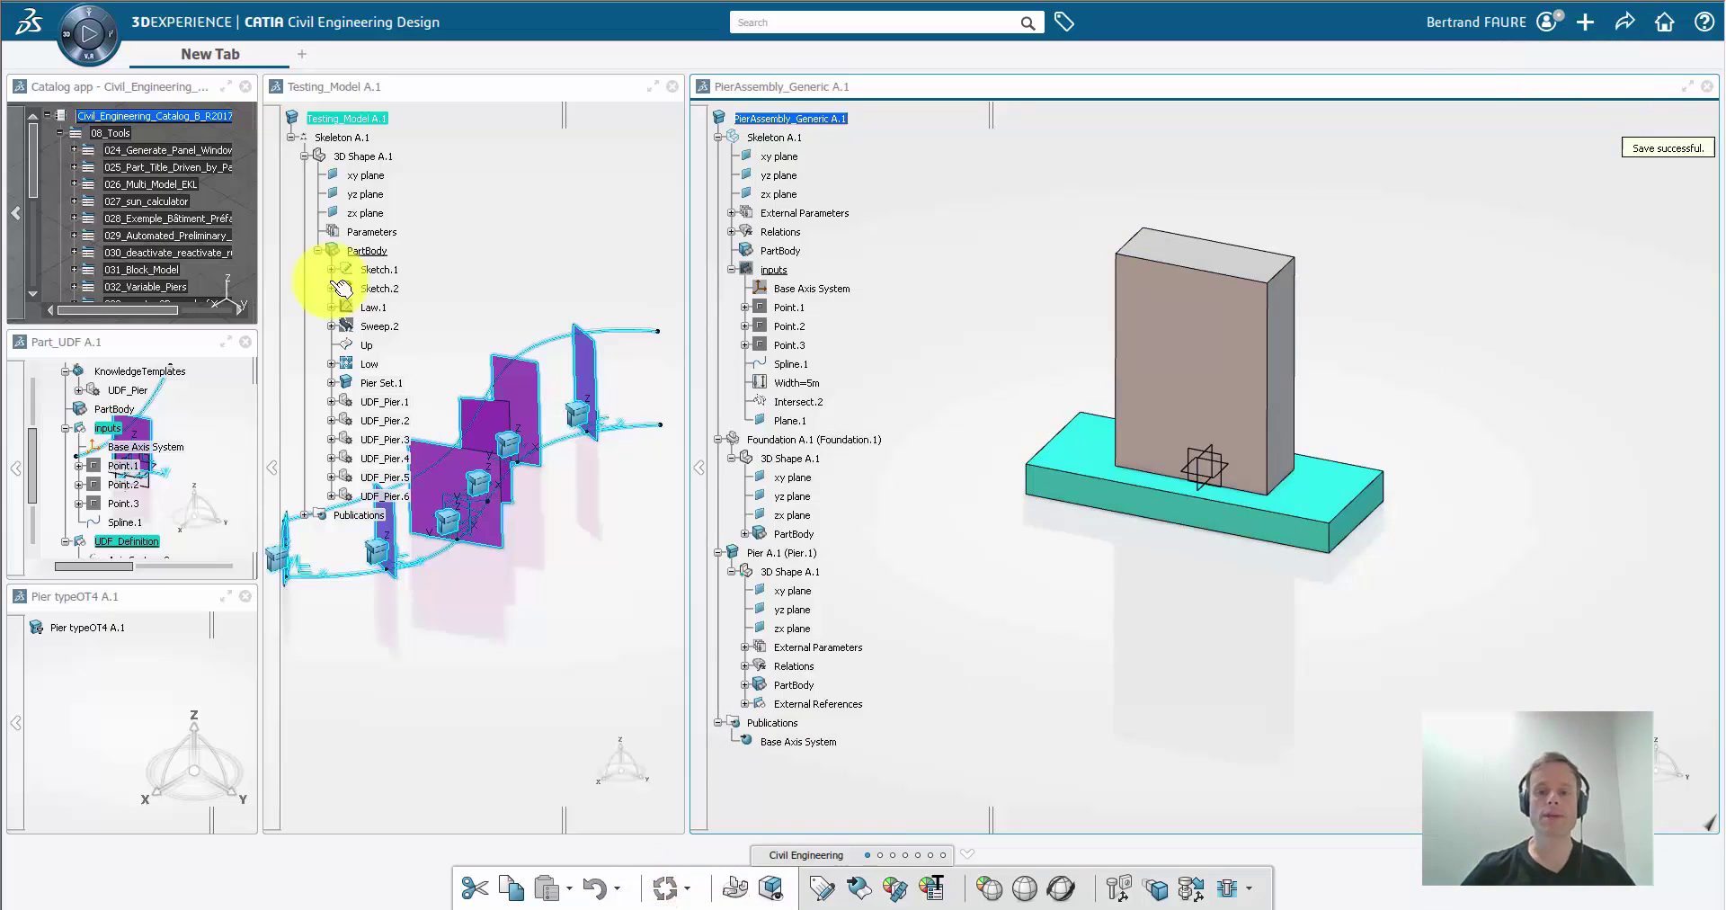
Step: Insert existing object PierAssembly_Generic A.1 into the catalog's Related_Models chapter
click(34, 137)
drag(34, 157, 27, 231)
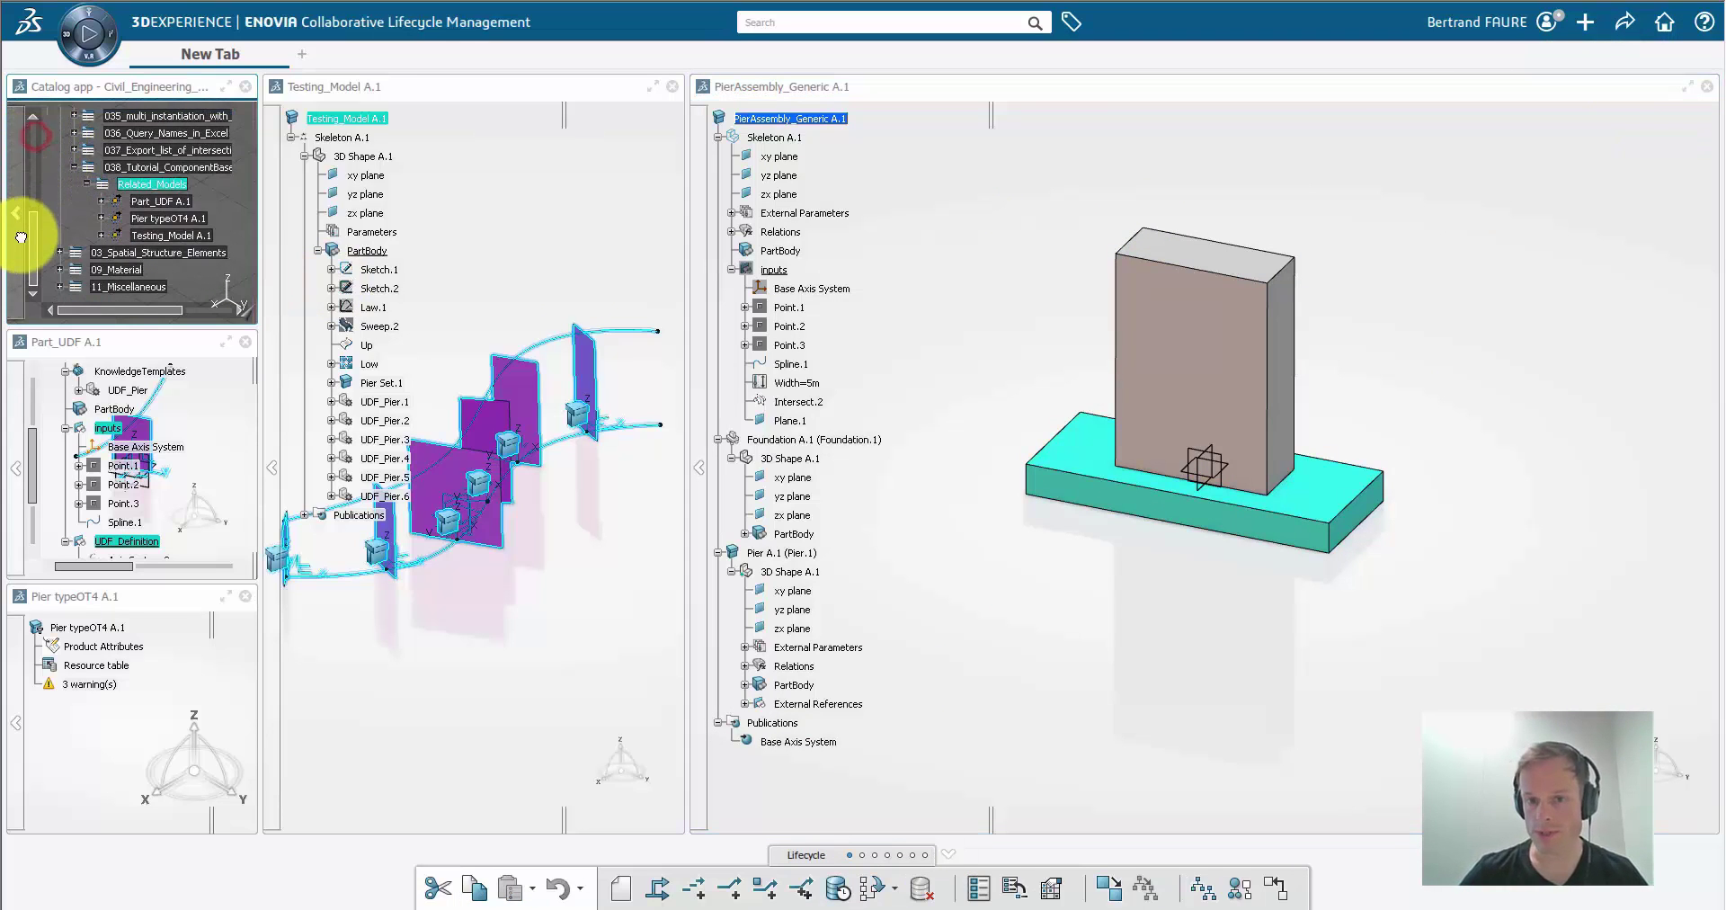
right_click(149, 185)
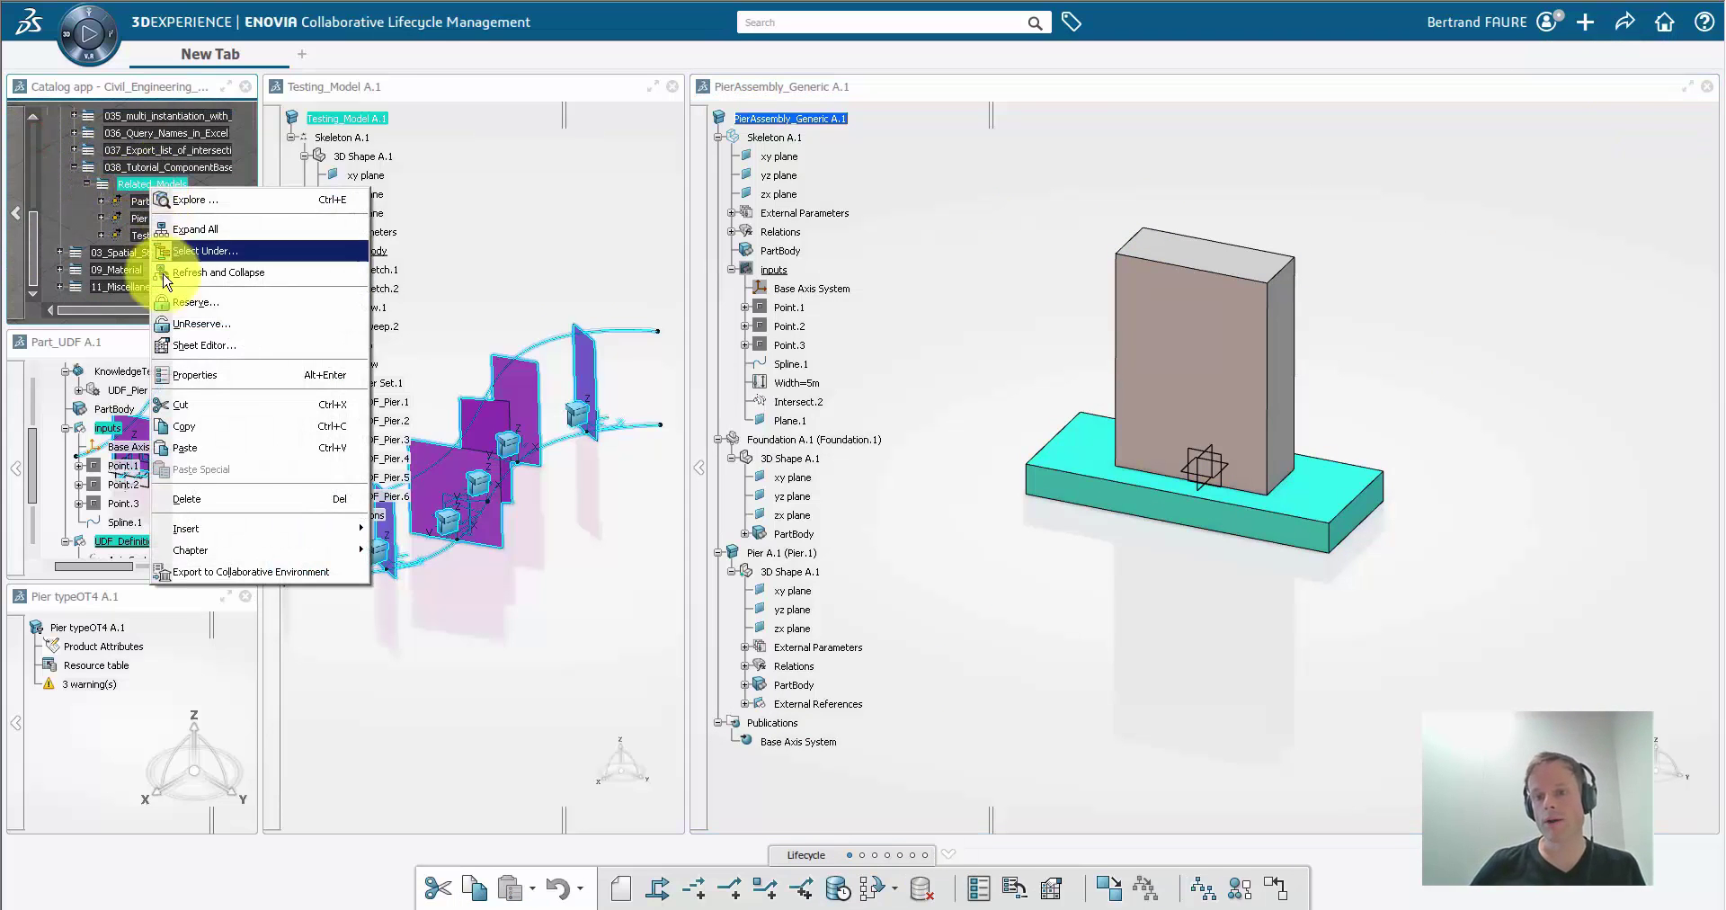
mouse_move(230, 530)
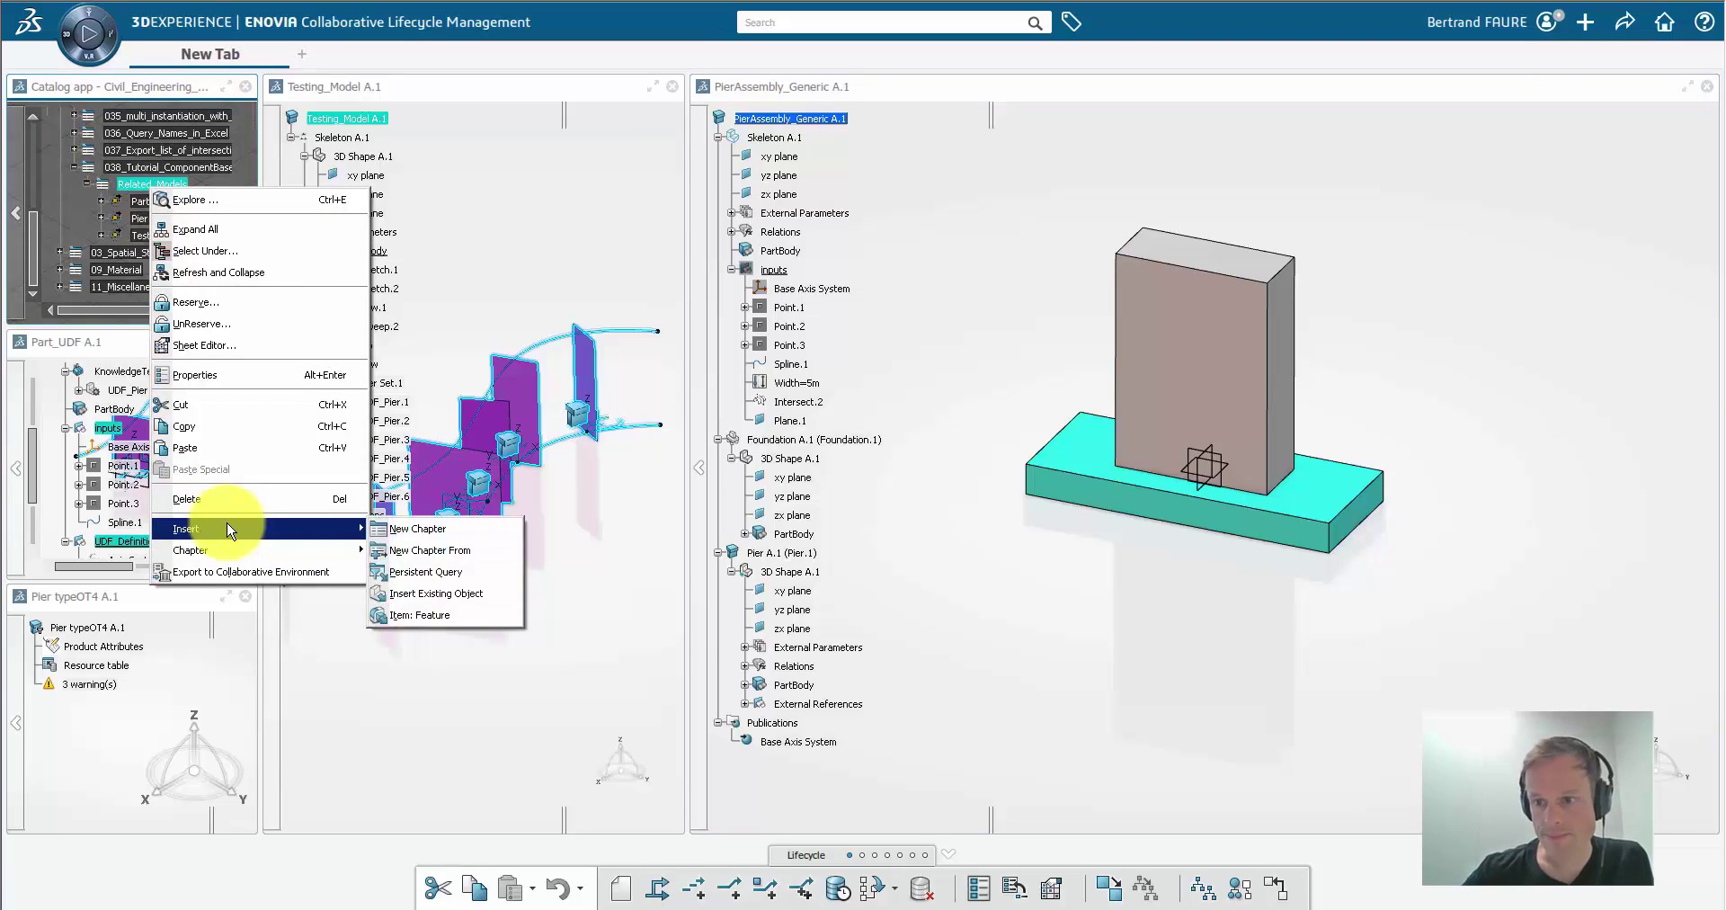
click(436, 594)
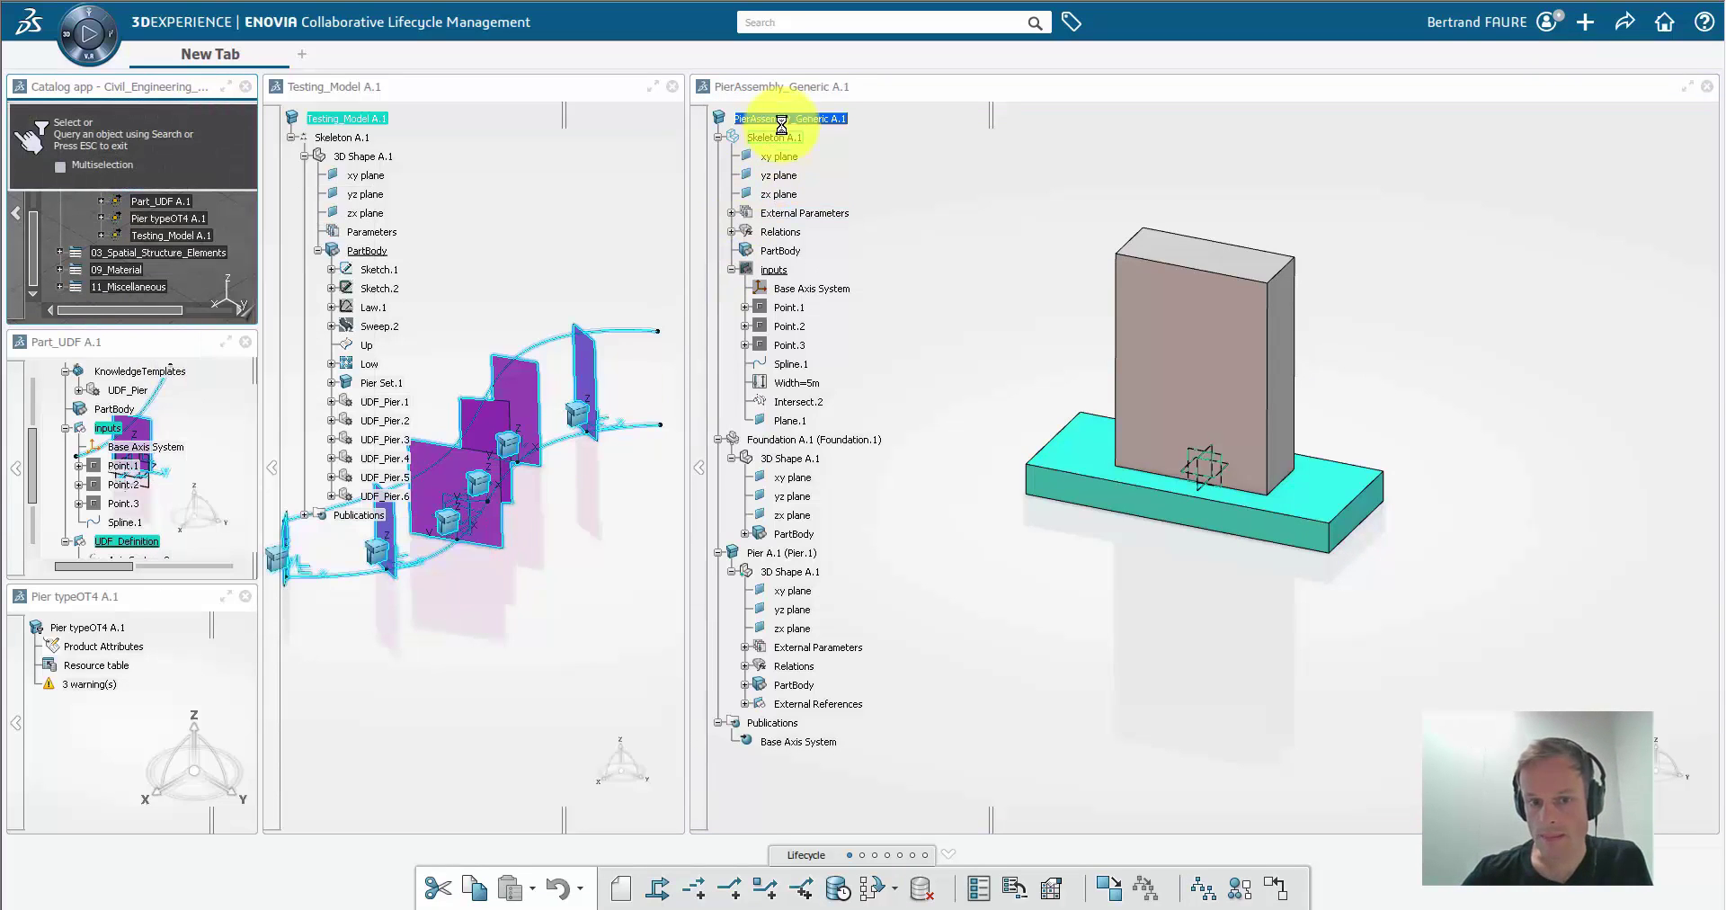
click(793, 120)
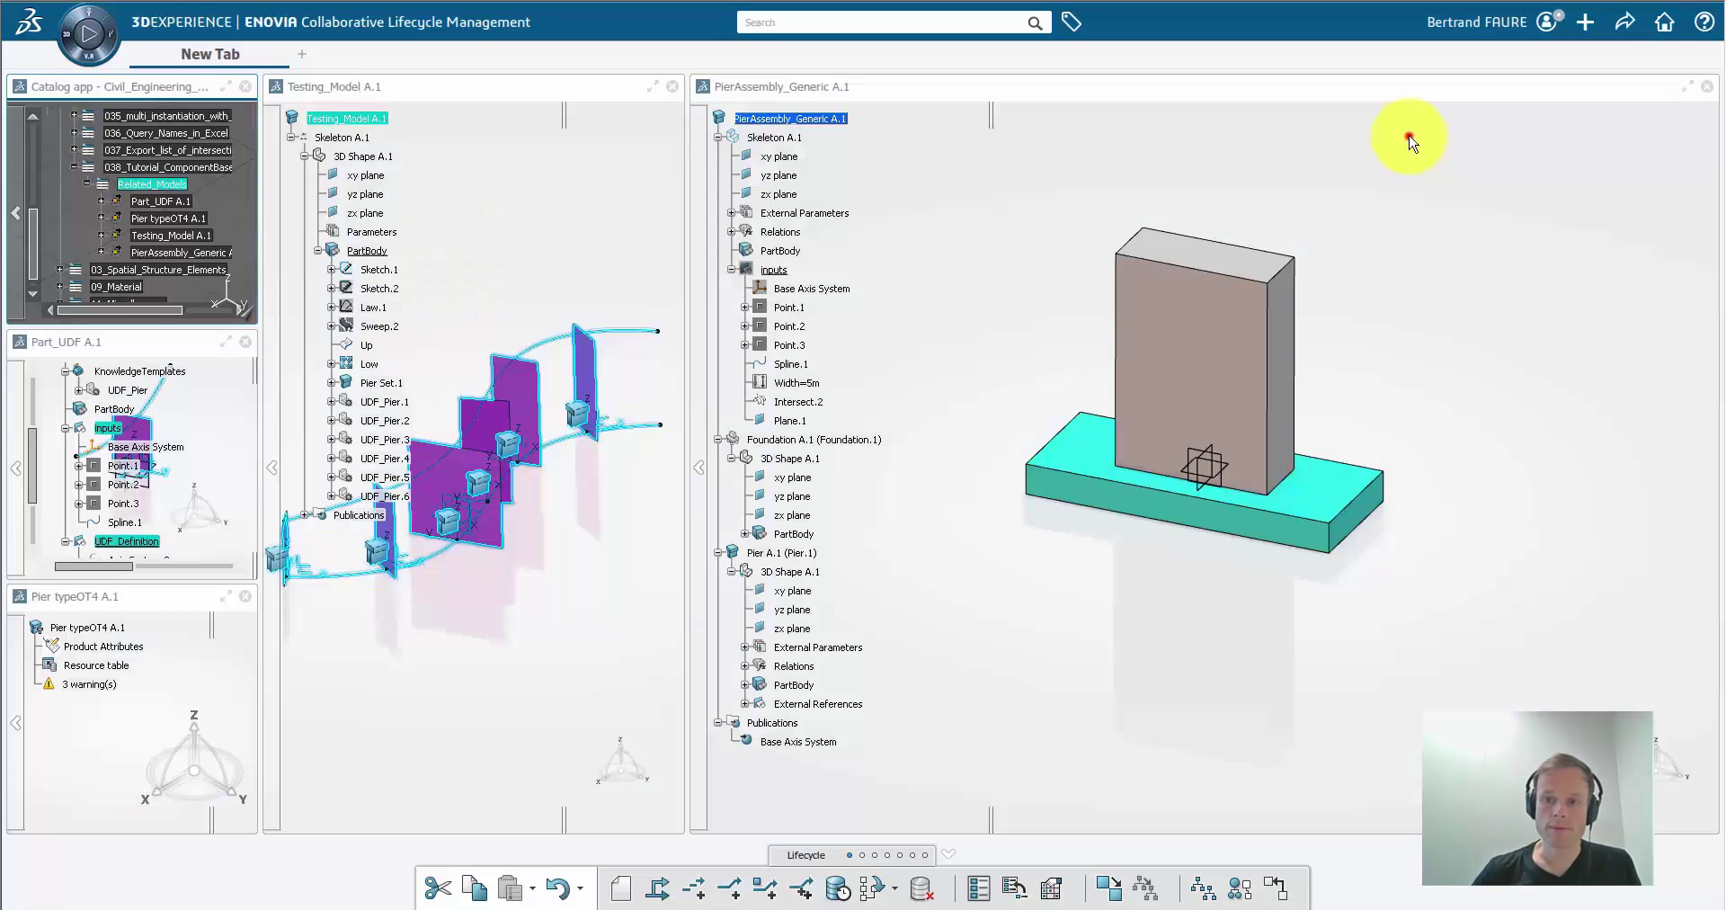
Step: Create a new Engineering Template, found by searching 'template'
click(1411, 138)
click(1585, 21)
click(1503, 56)
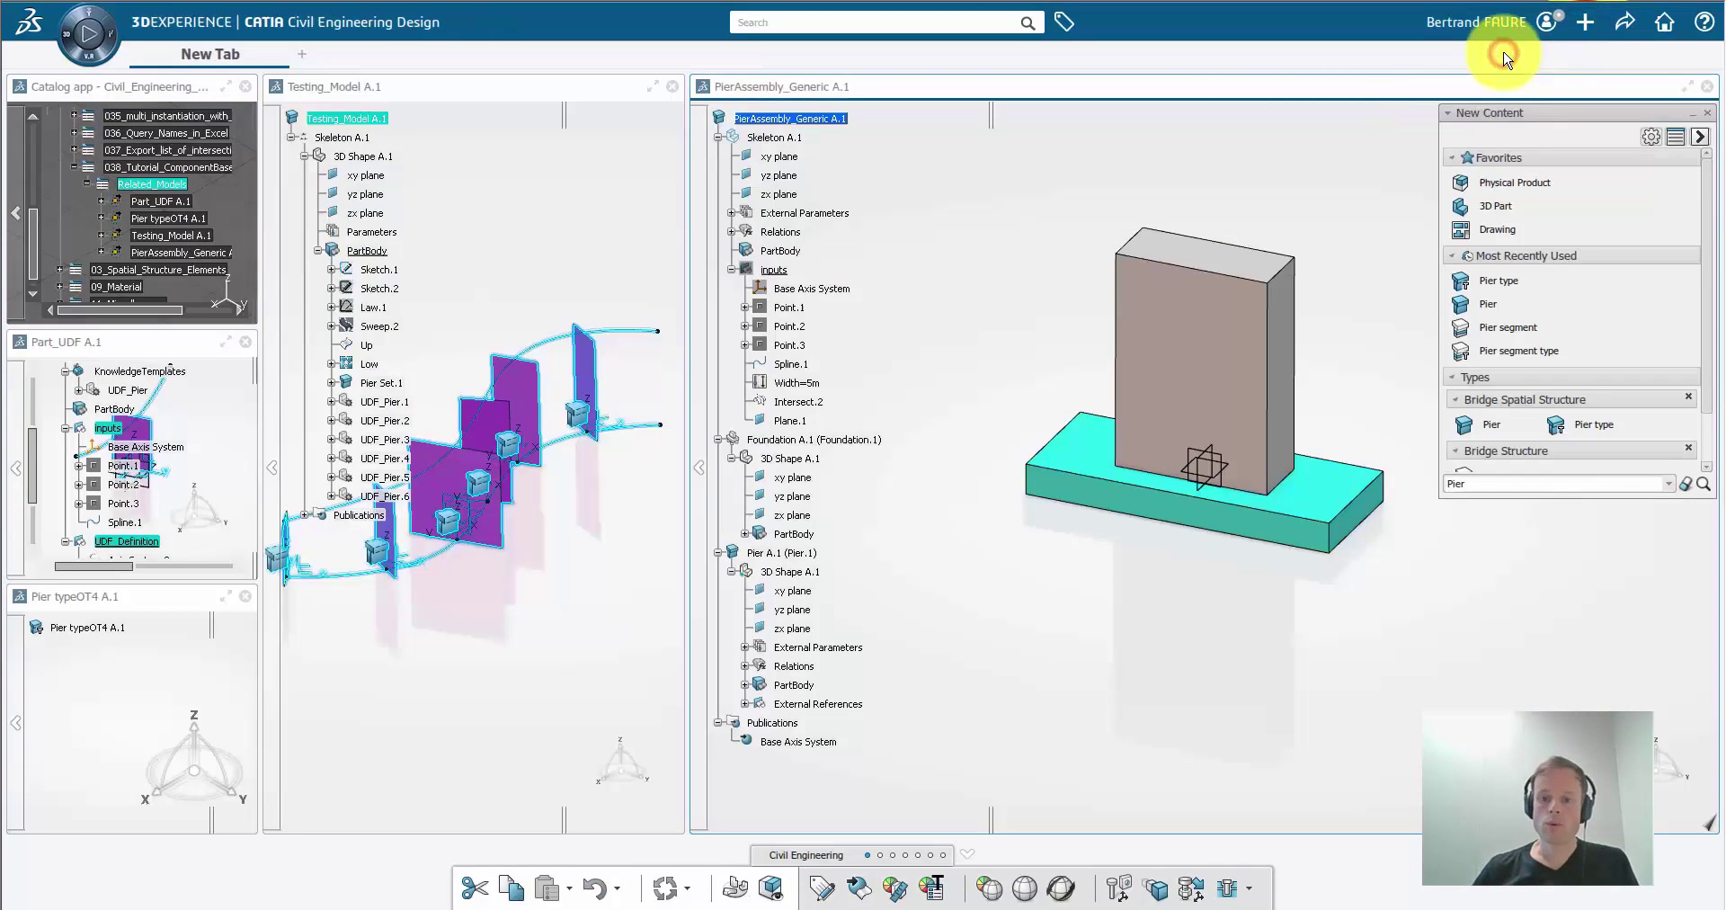
click(1507, 490)
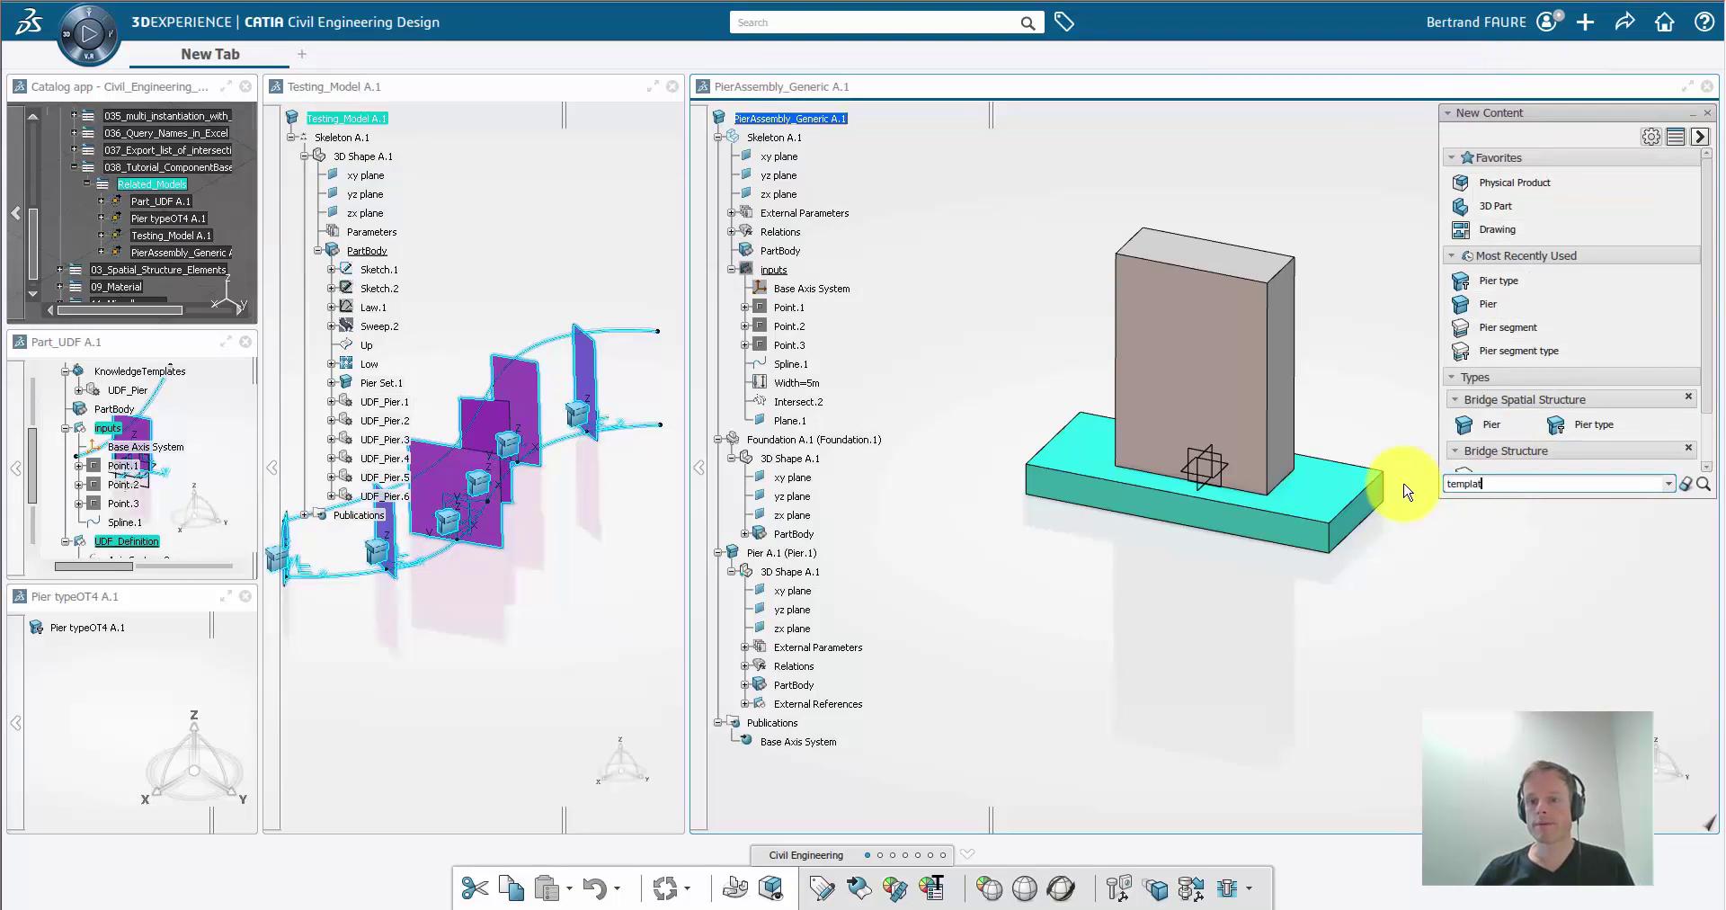
text(template)
key(Return)
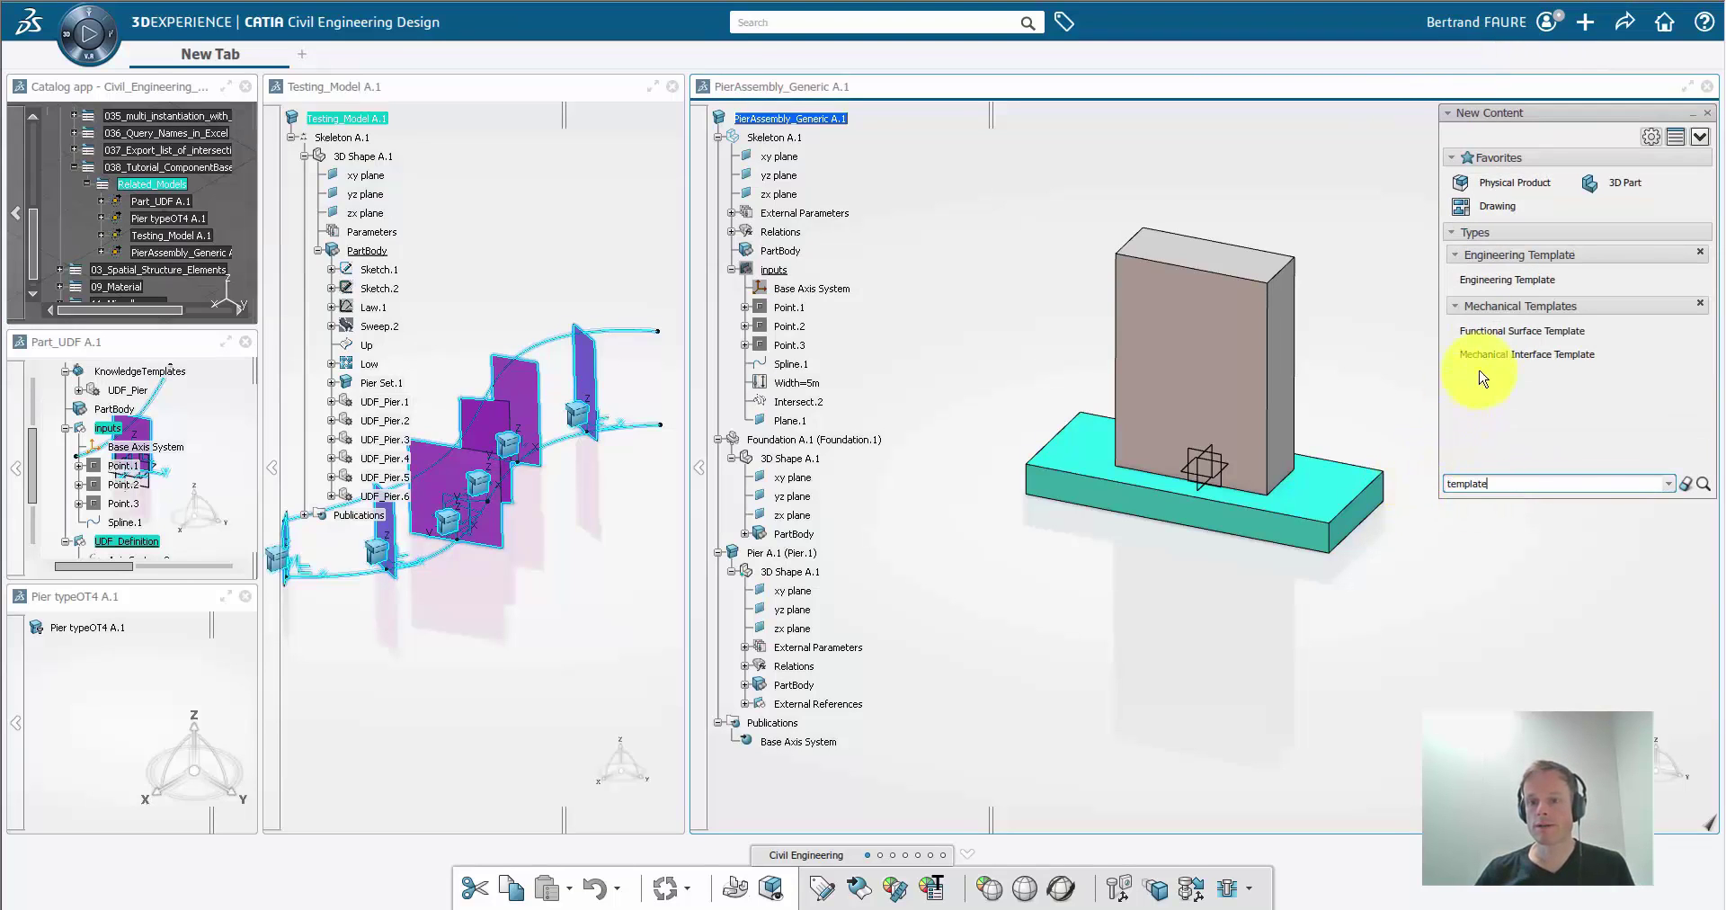
click(1507, 283)
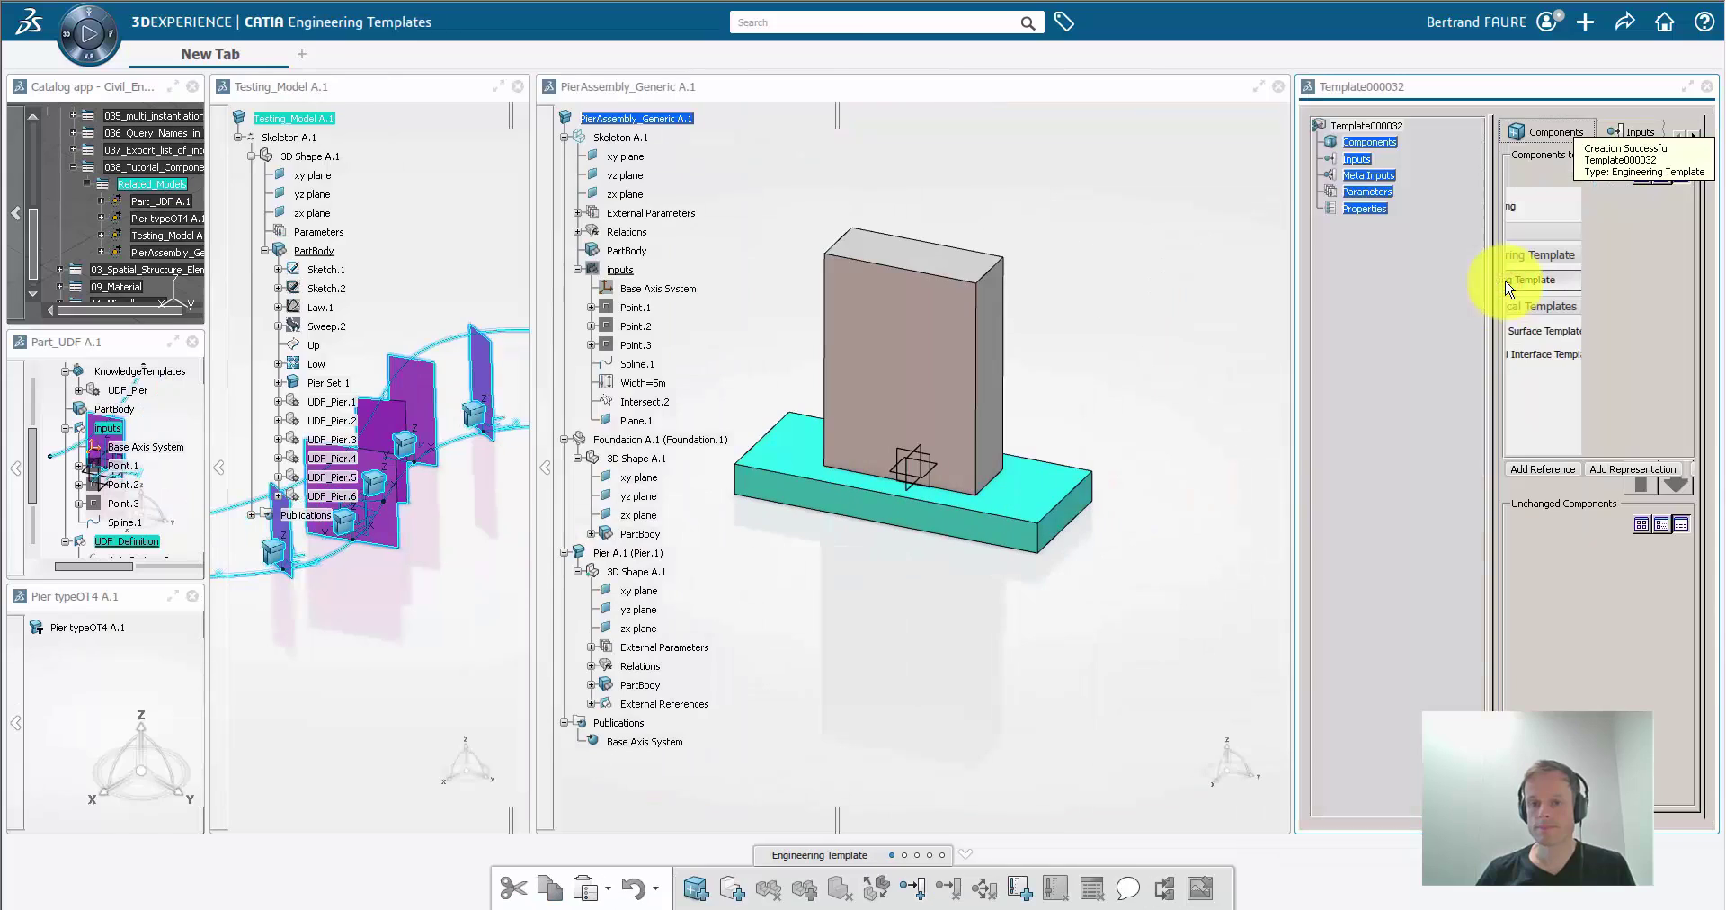
Step: Retitle the new template 'TemplatePierAssembly' in its properties
right_click(1394, 130)
click(1439, 151)
double_click(1062, 329)
text(TemplatePierAssembly)
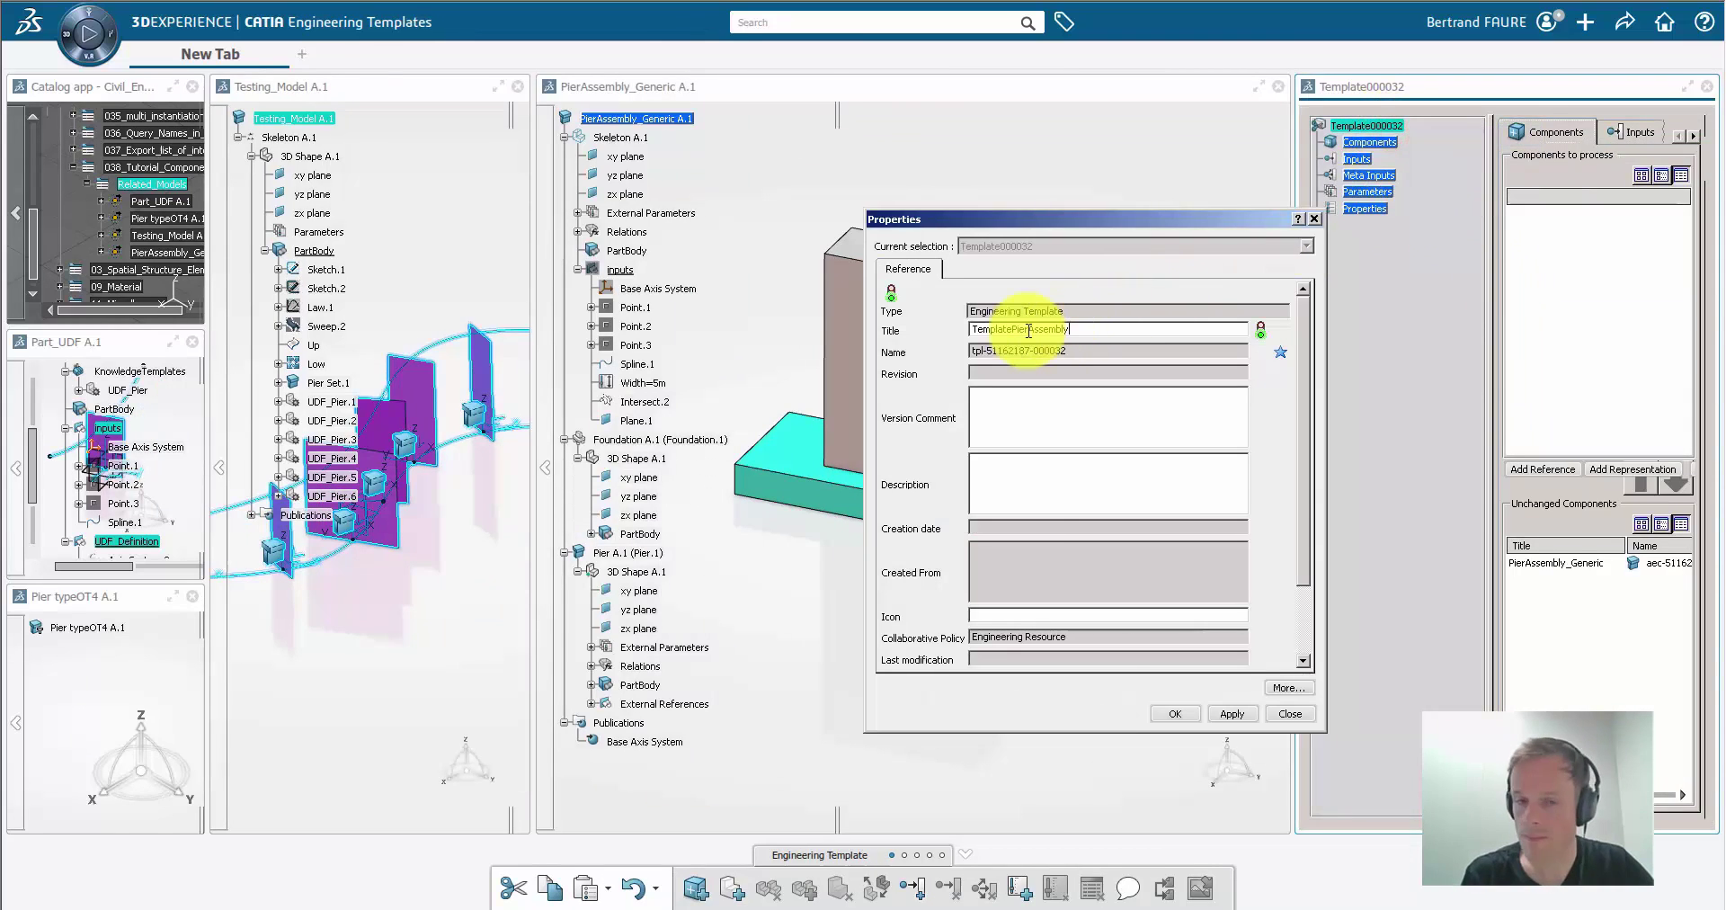
key(Return)
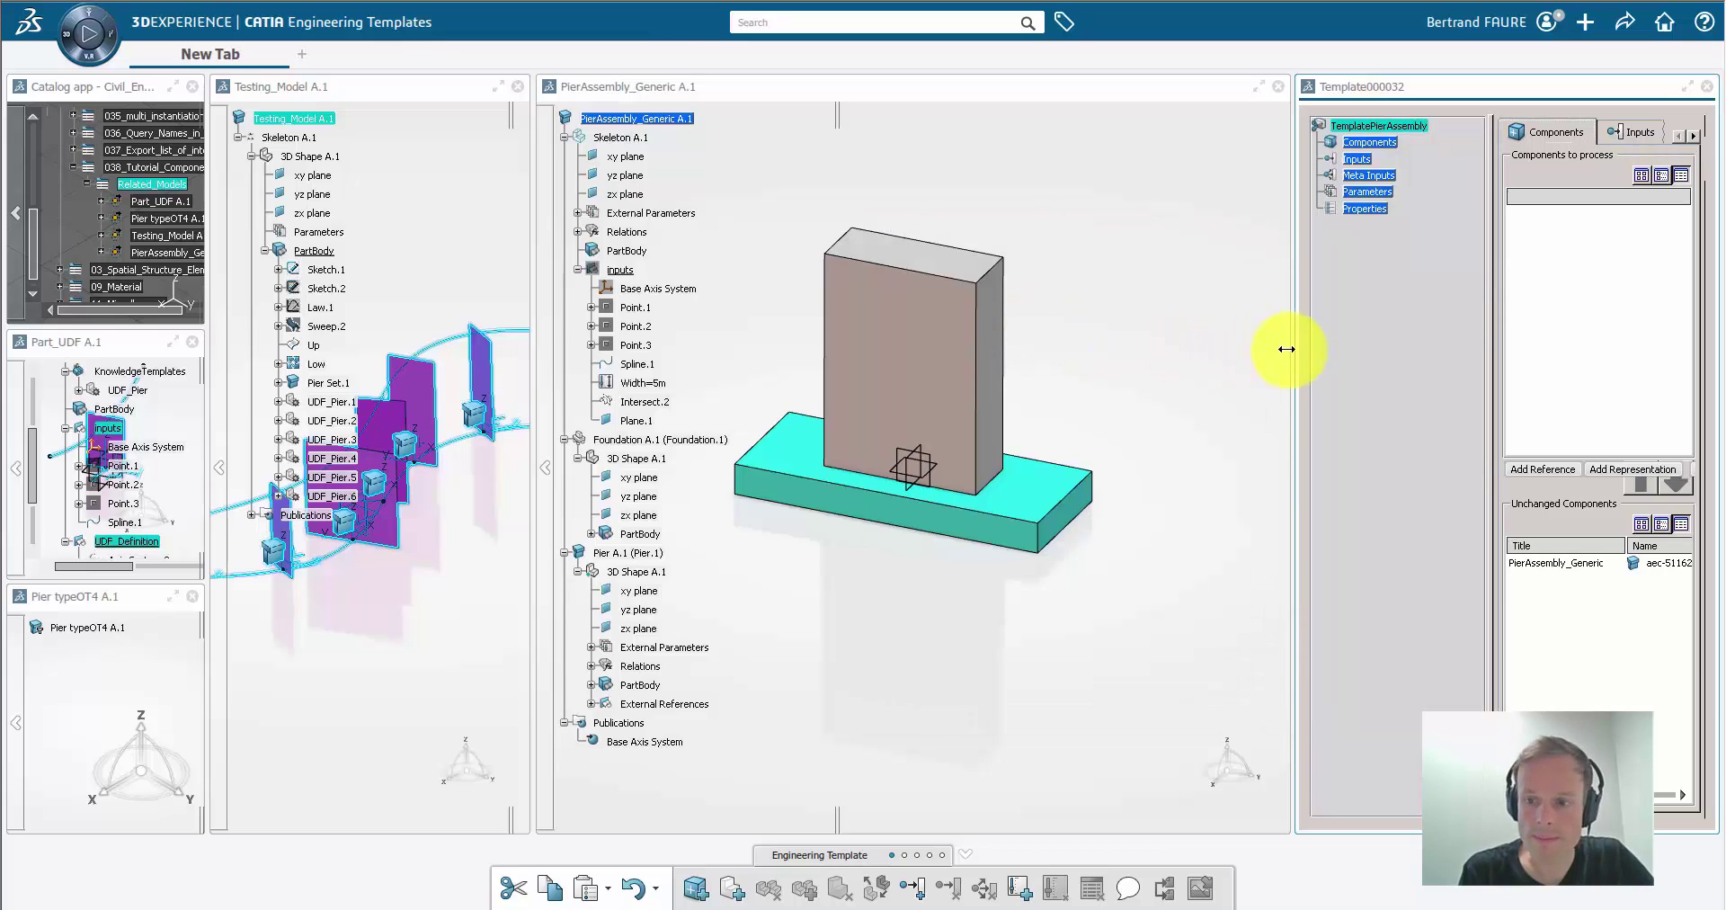
drag(1296, 358, 881, 339)
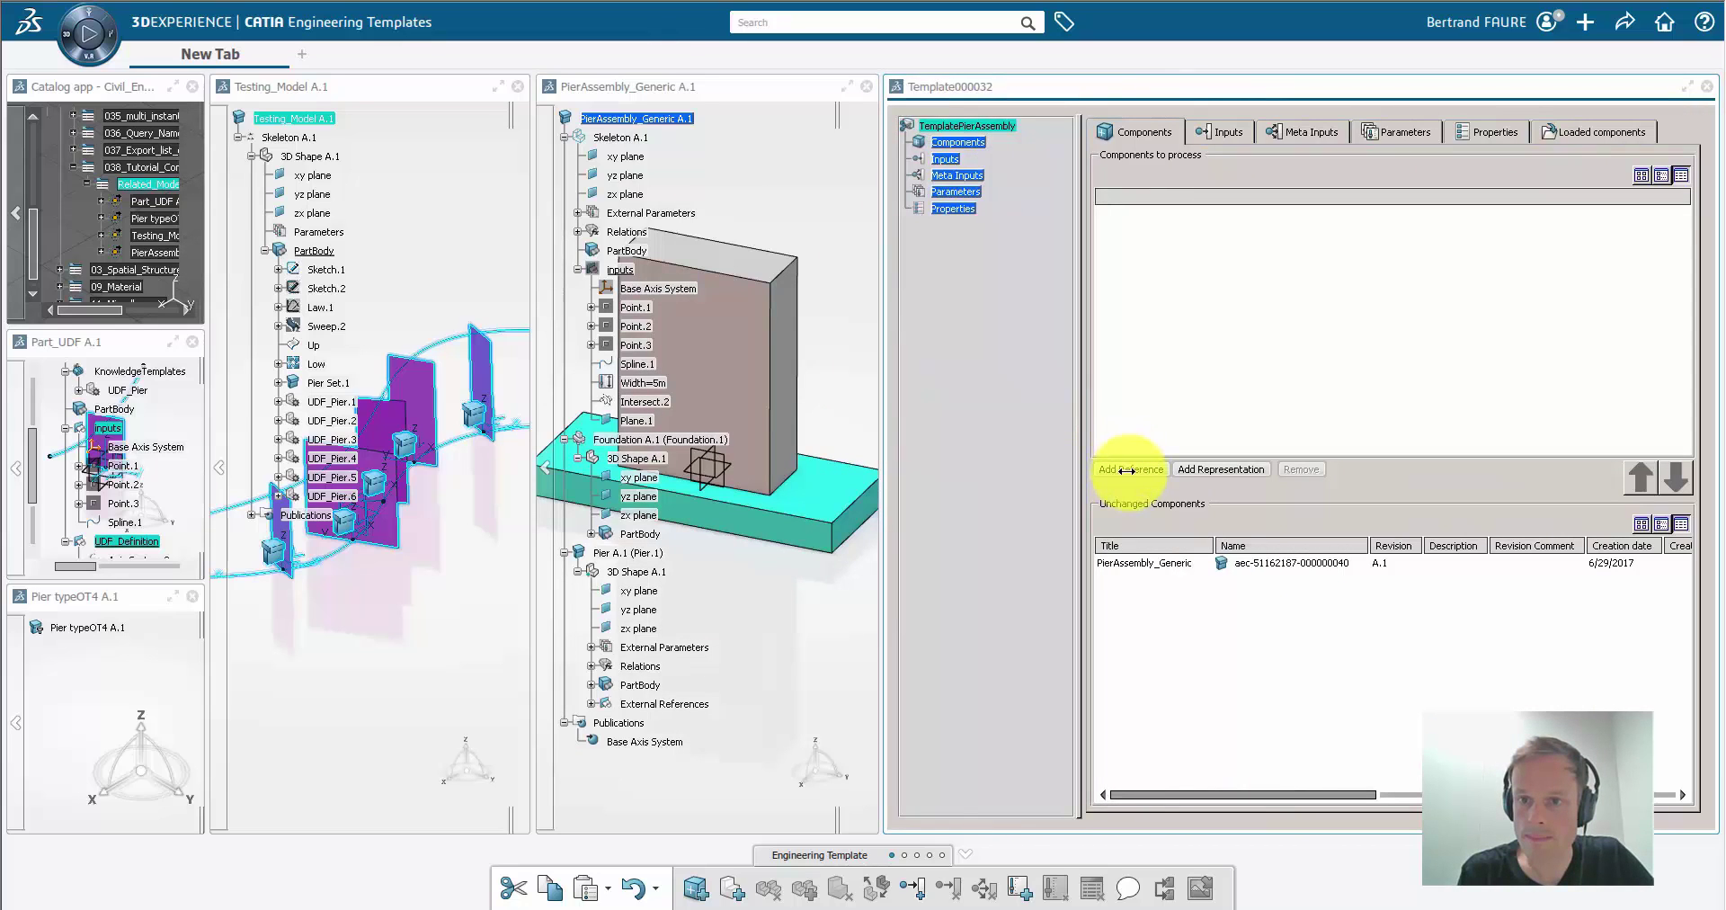
Step: Add PierAssembly_Generic as the template reference and move 3D Shape into the components to process
click(1125, 469)
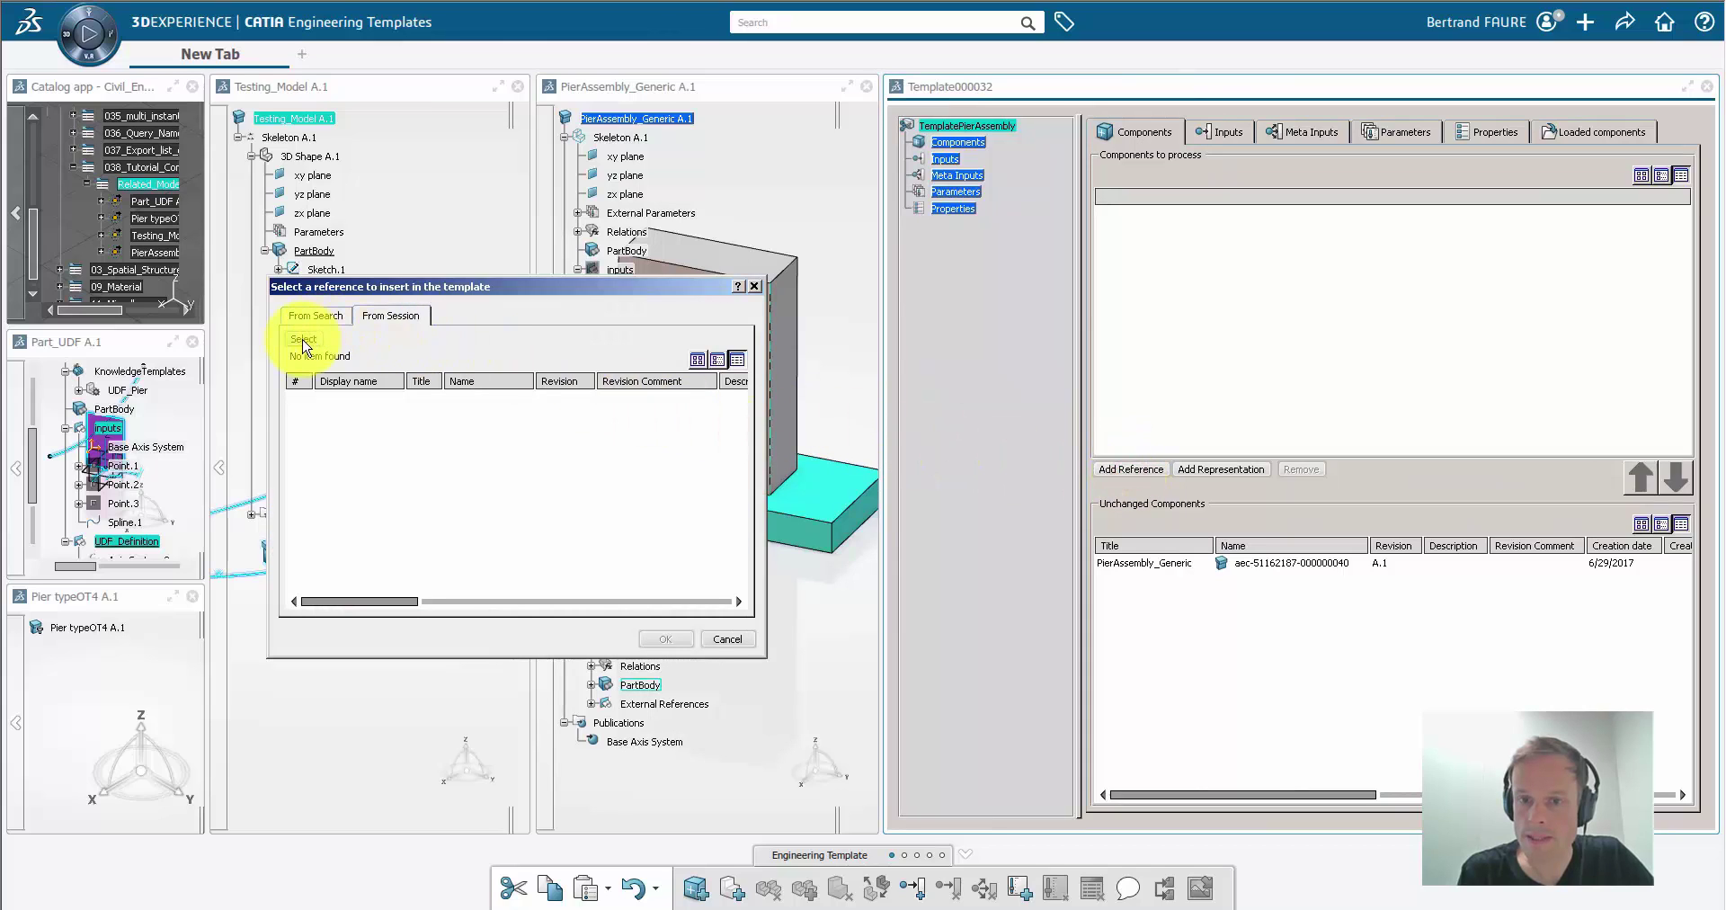
click(304, 340)
click(619, 118)
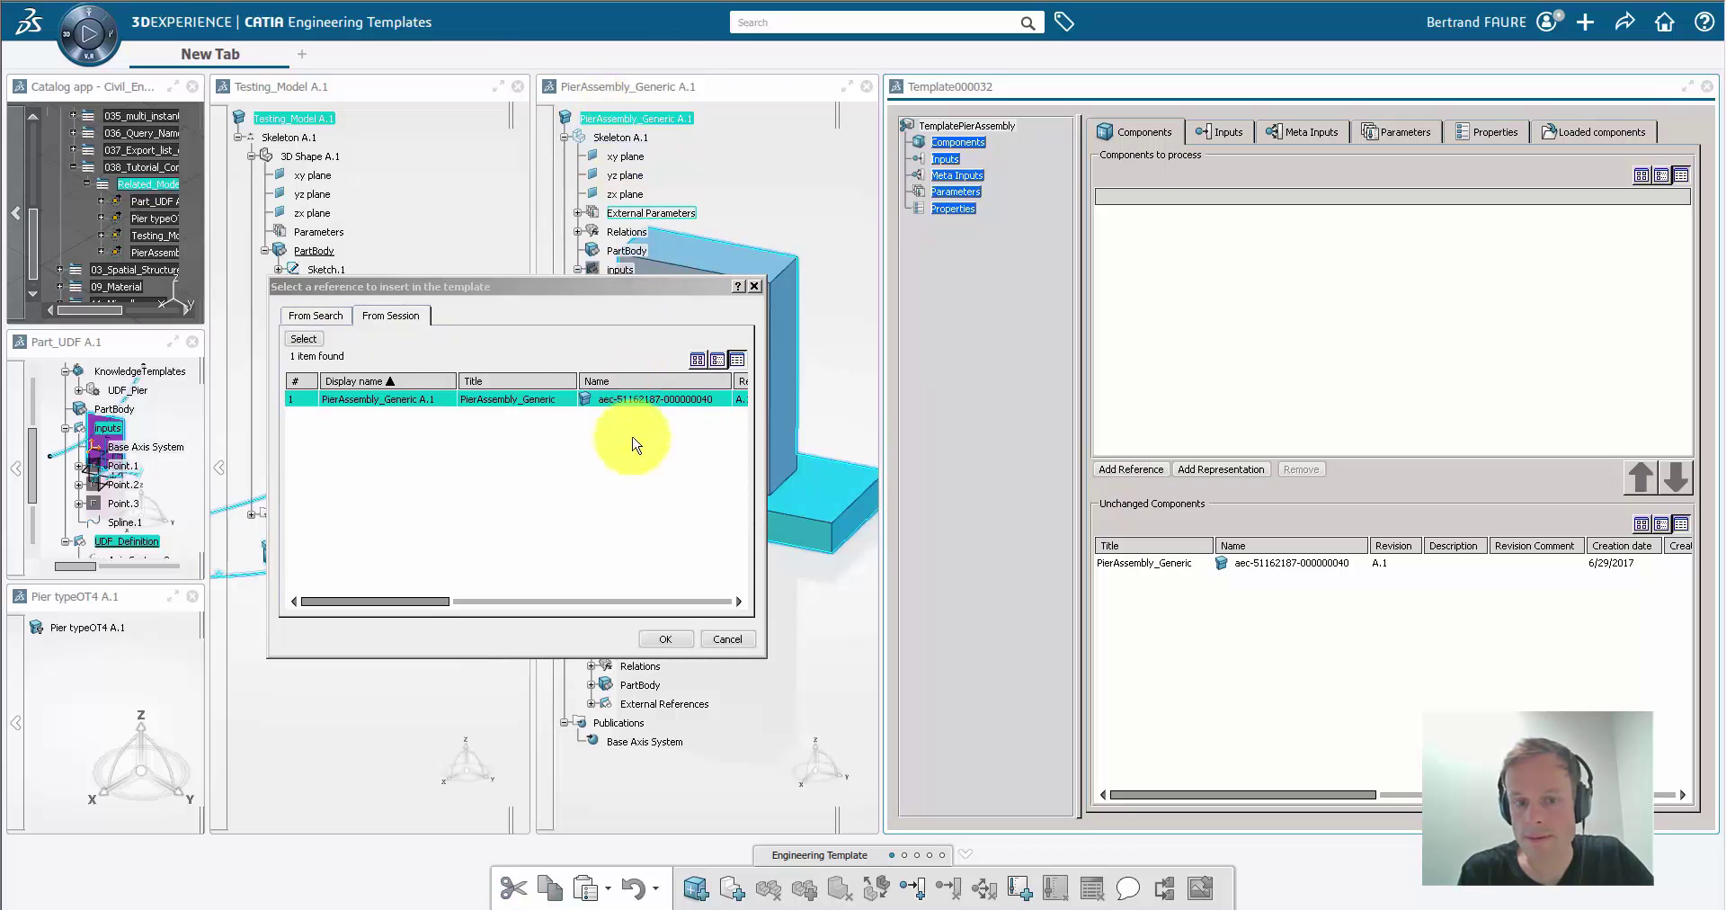
click(668, 639)
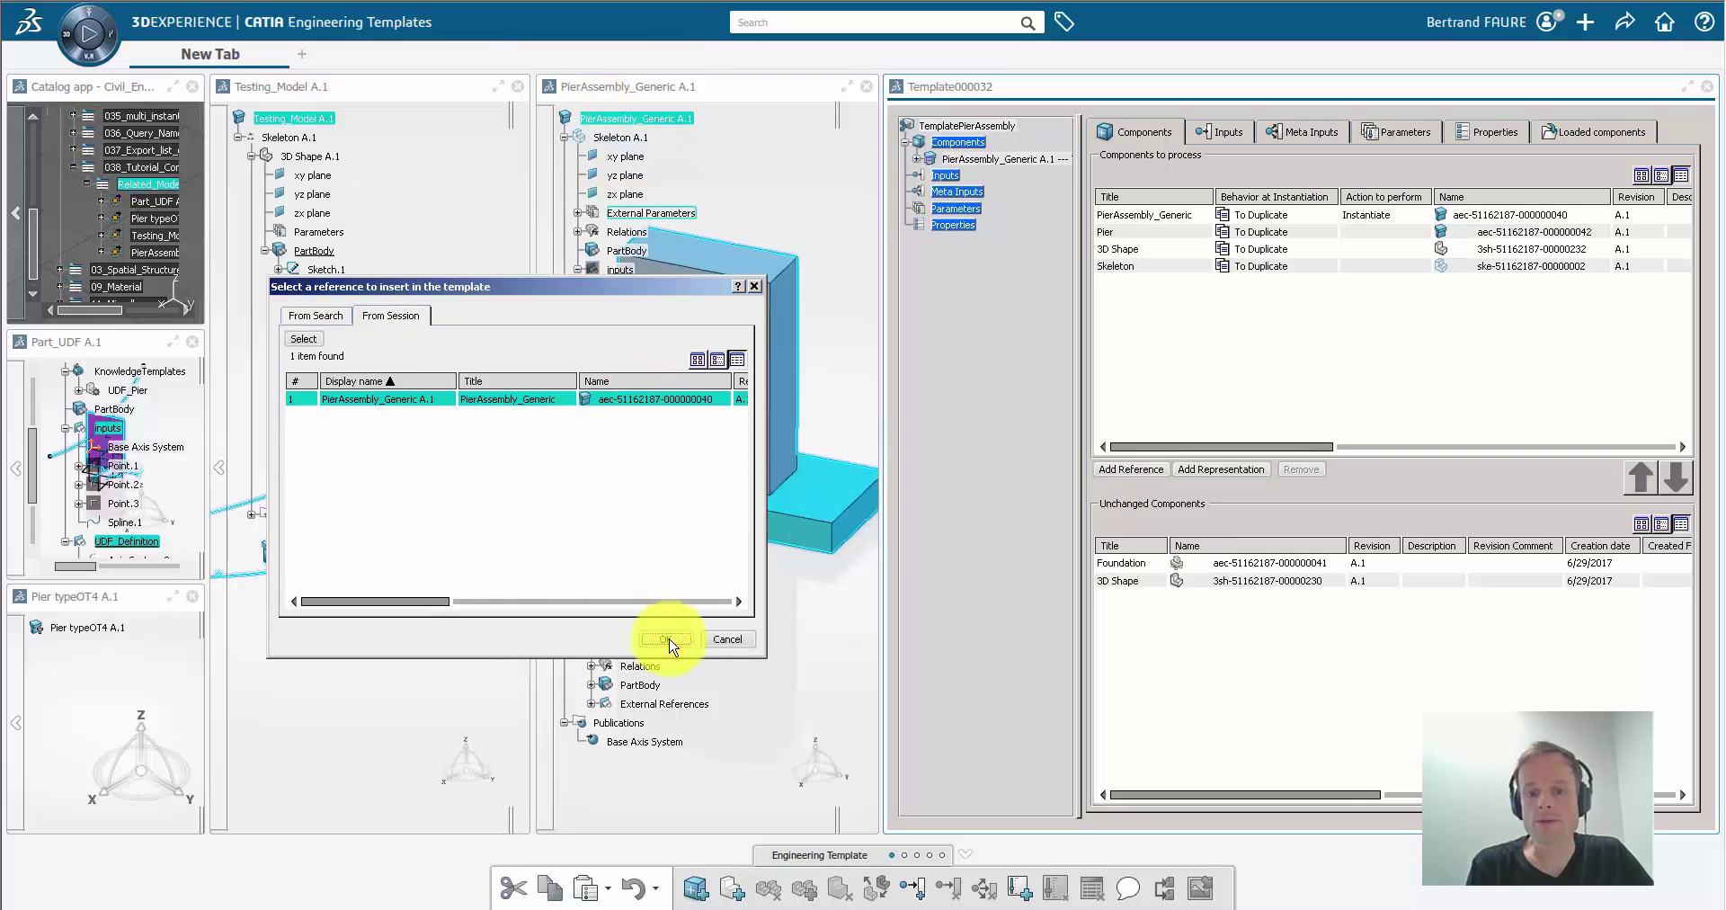
click(1135, 583)
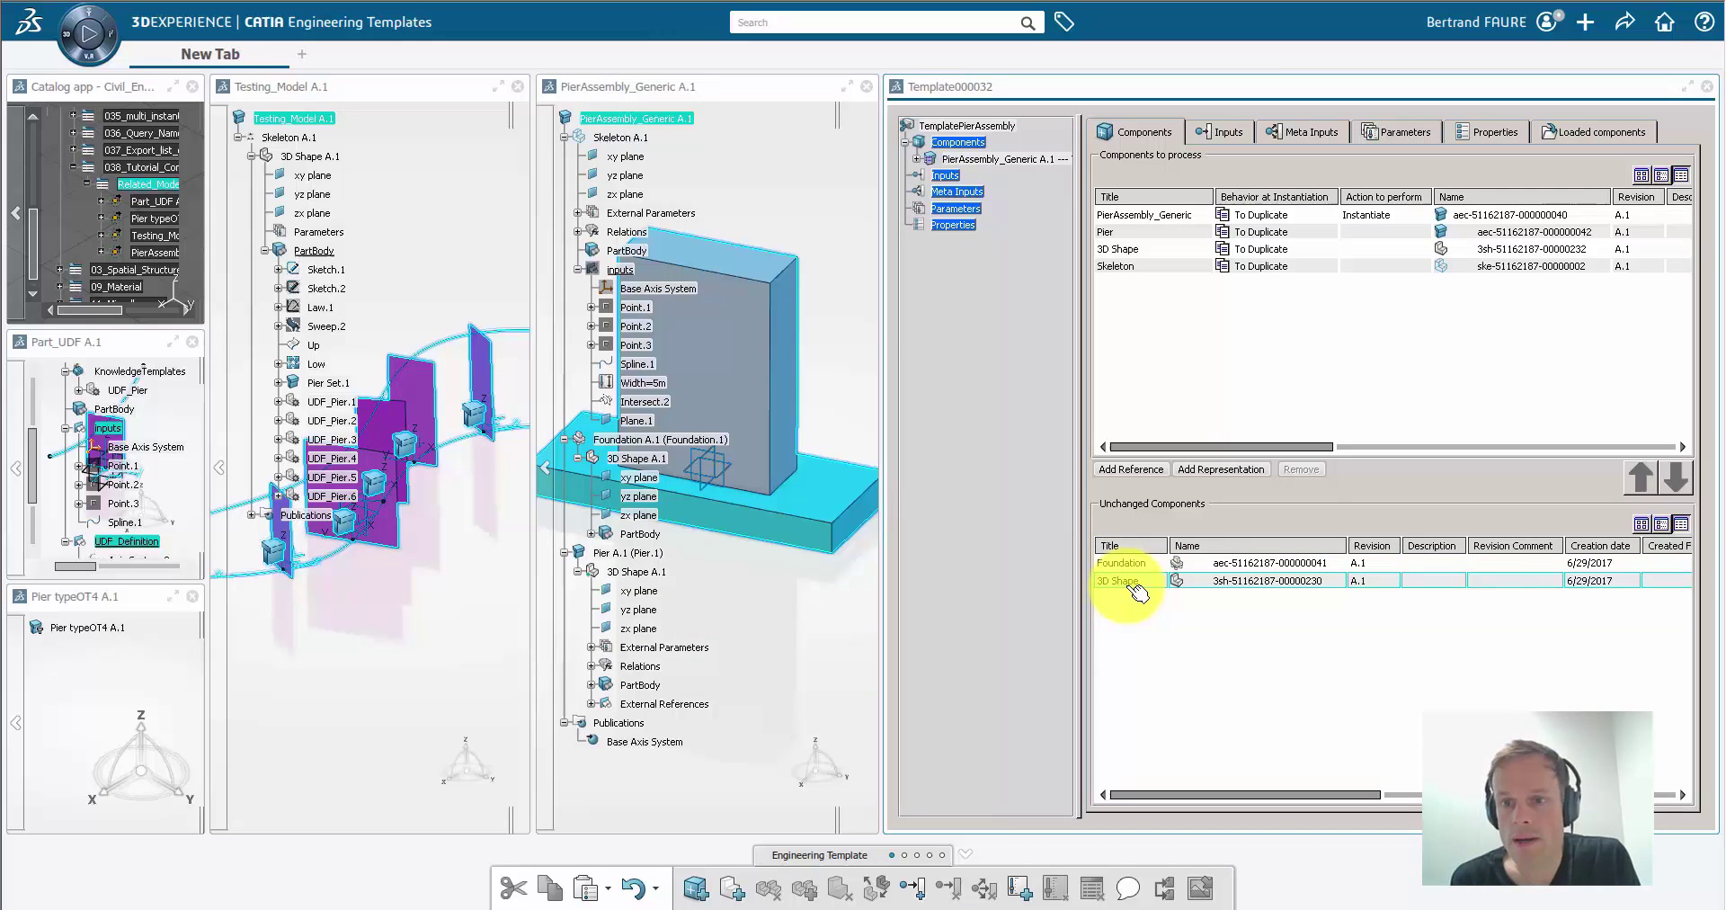
drag(1137, 591, 1205, 405)
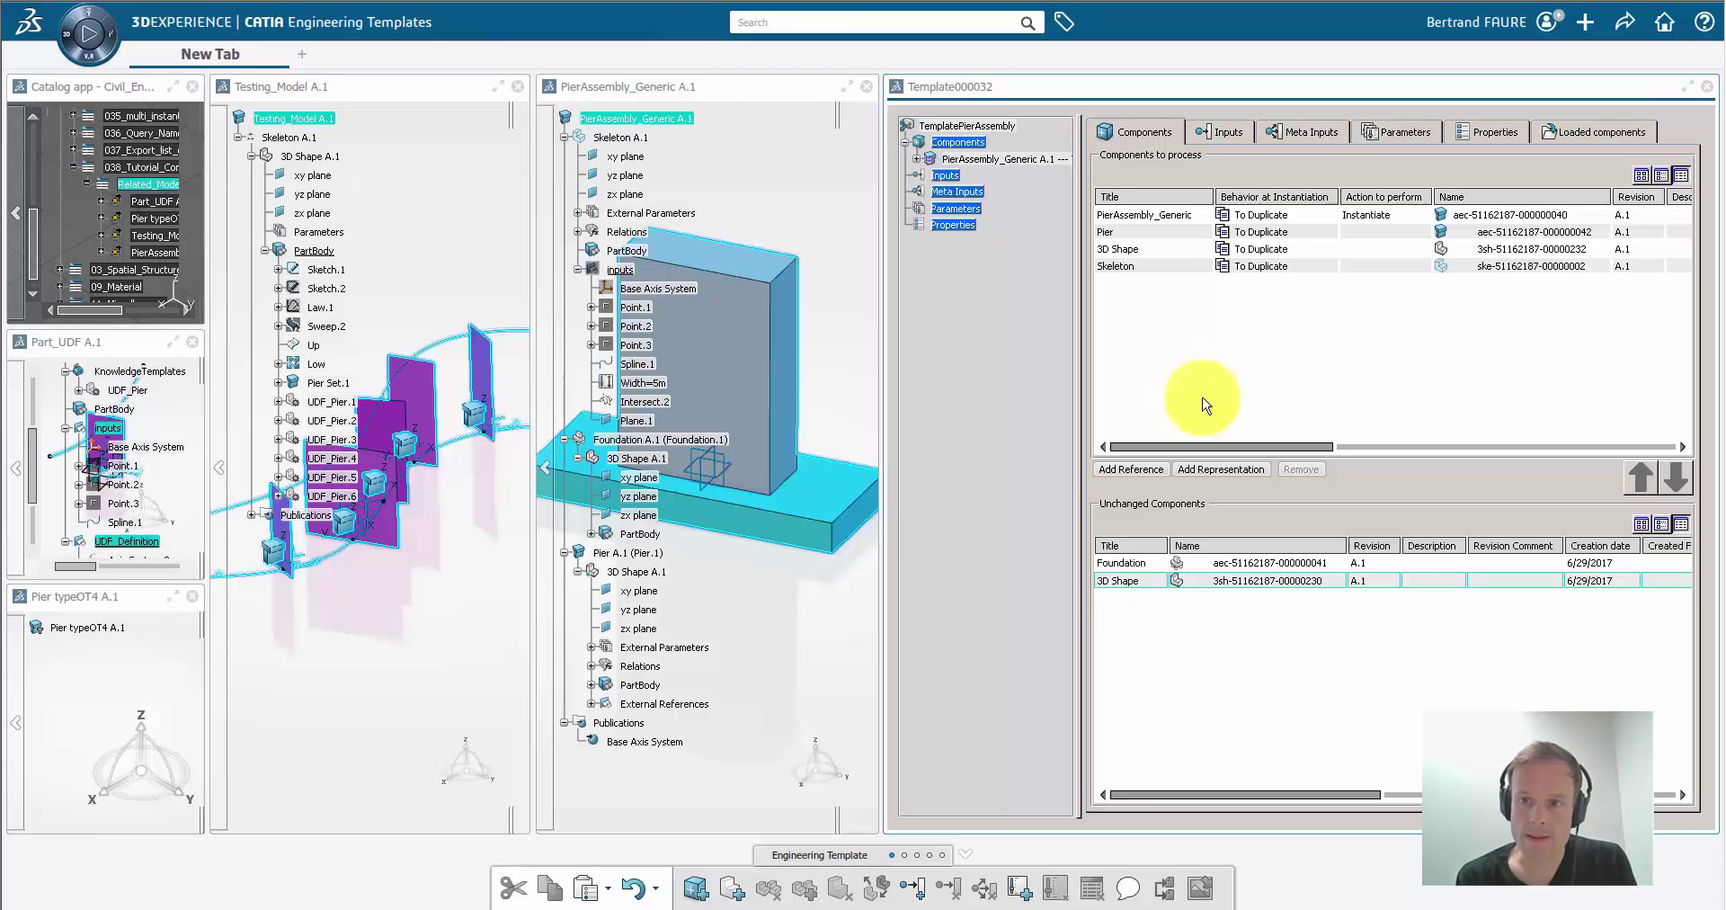
Step: Add the Skeleton's Spline.1 as a template input named Curve
click(1219, 132)
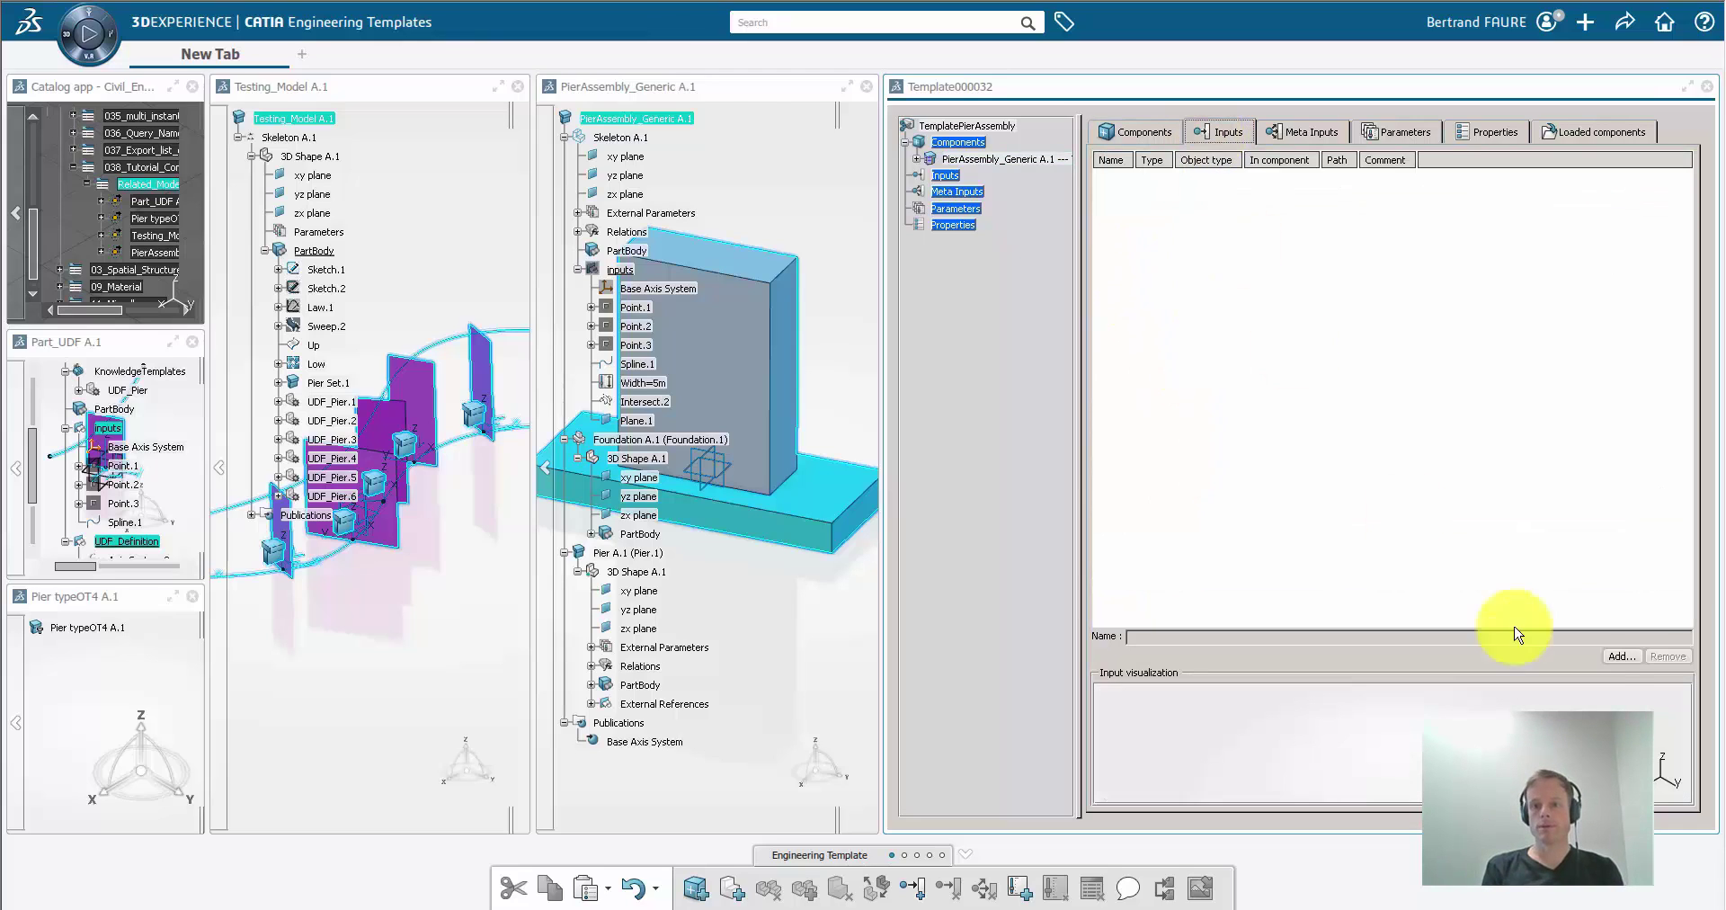
click(1622, 656)
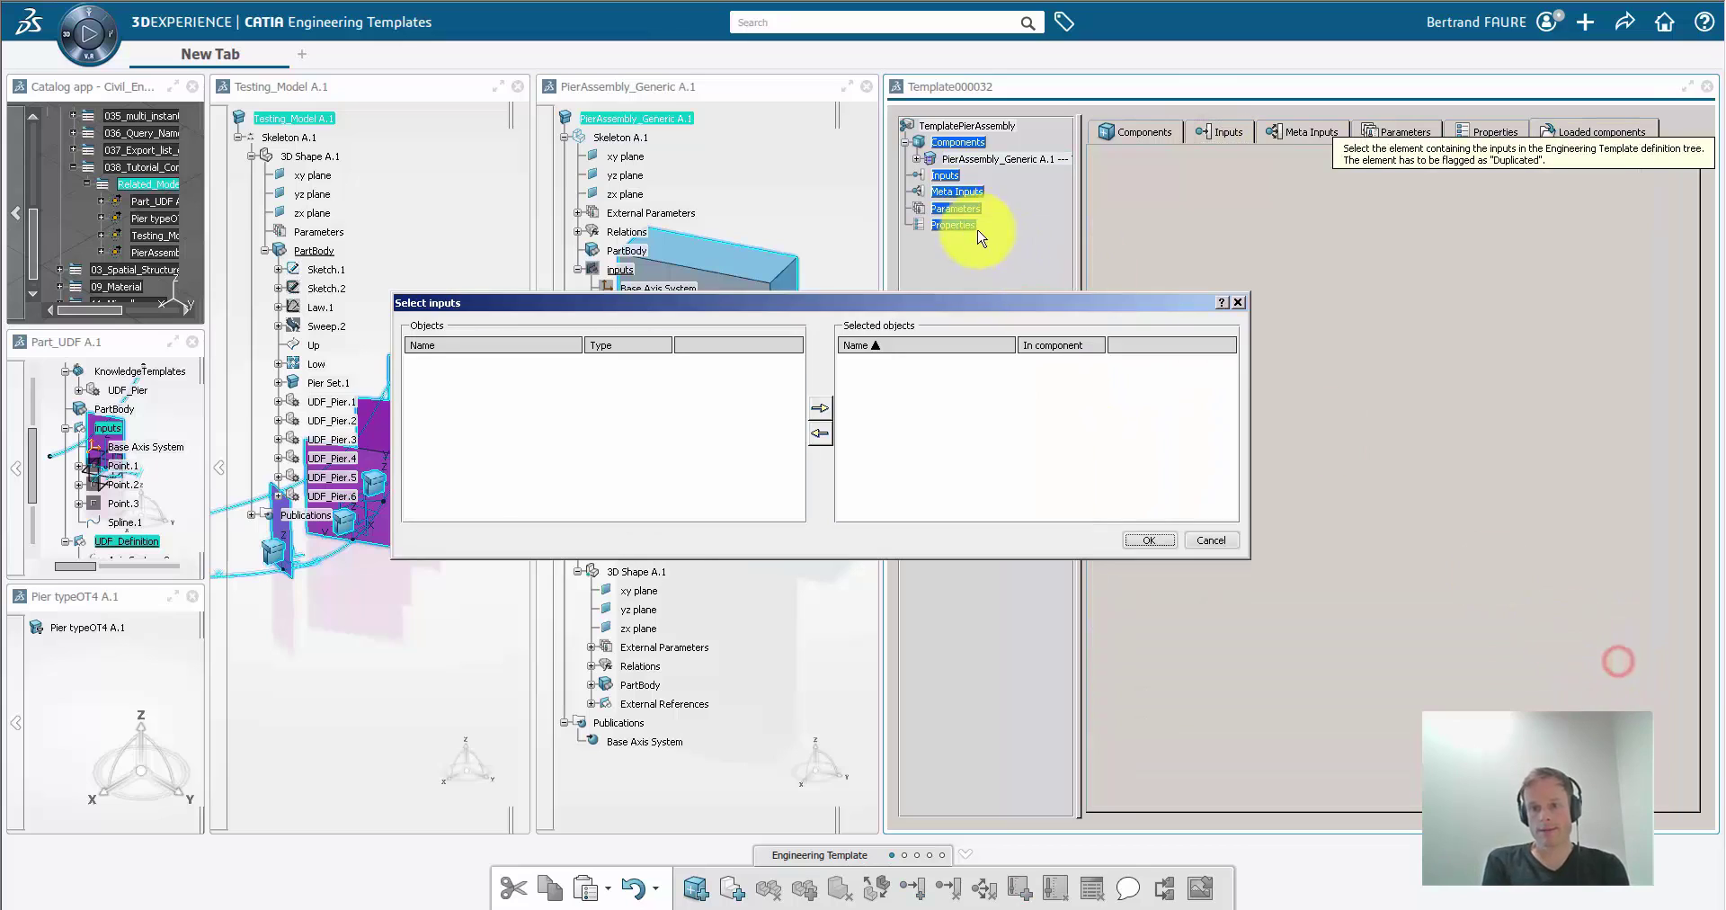
click(916, 159)
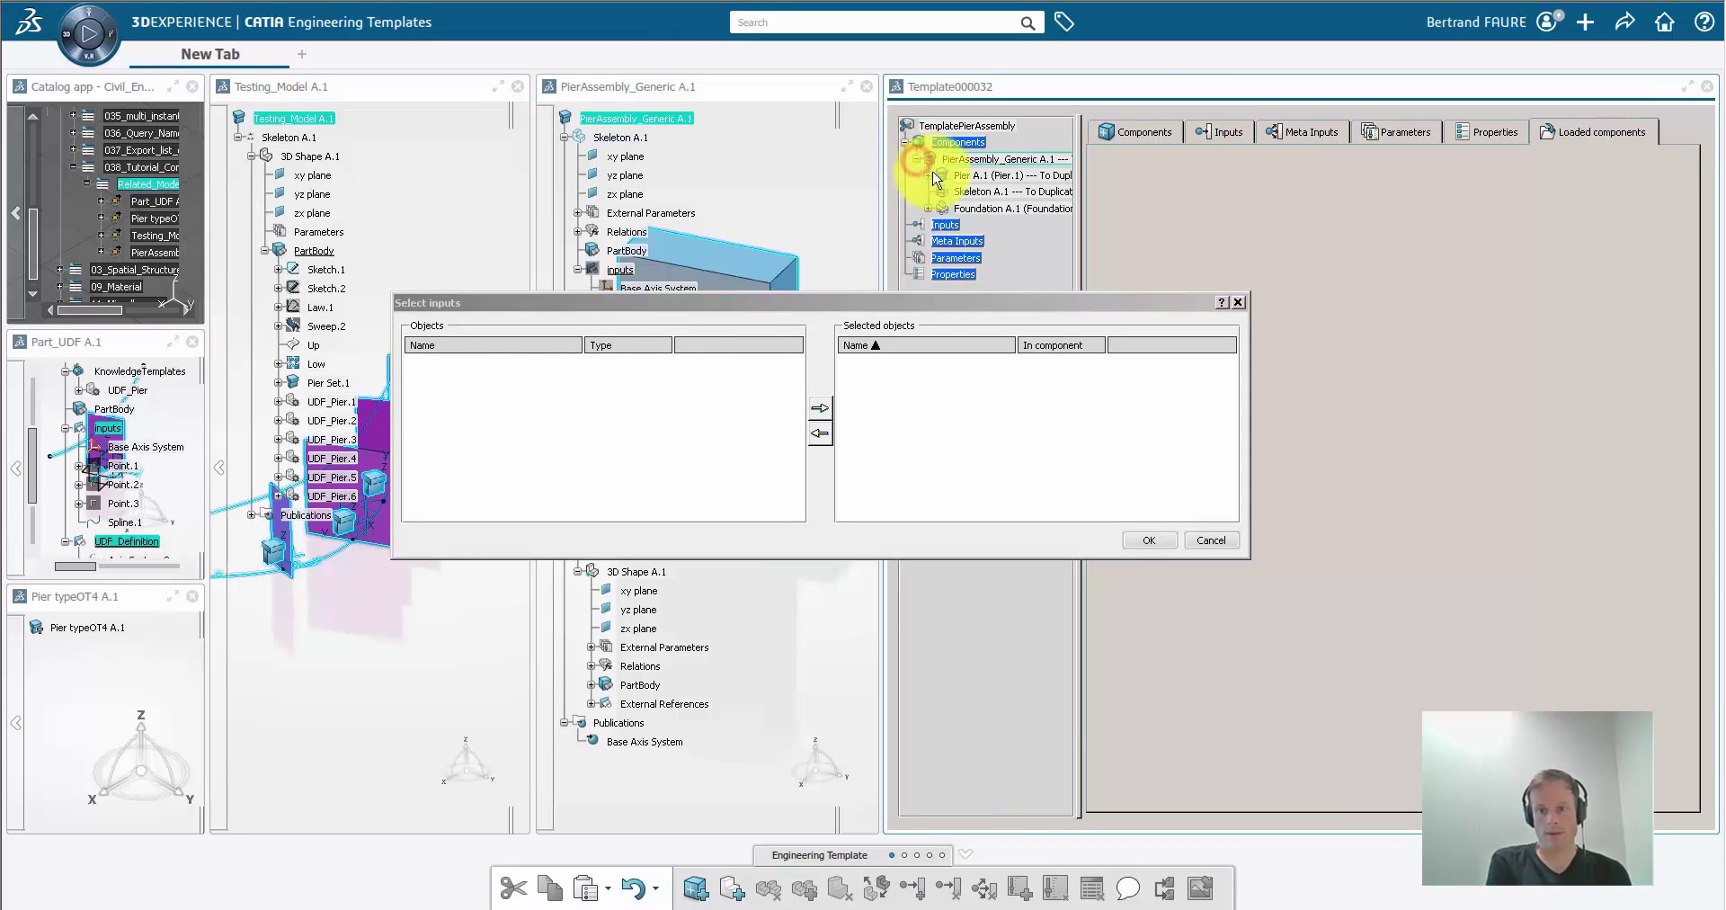
click(976, 195)
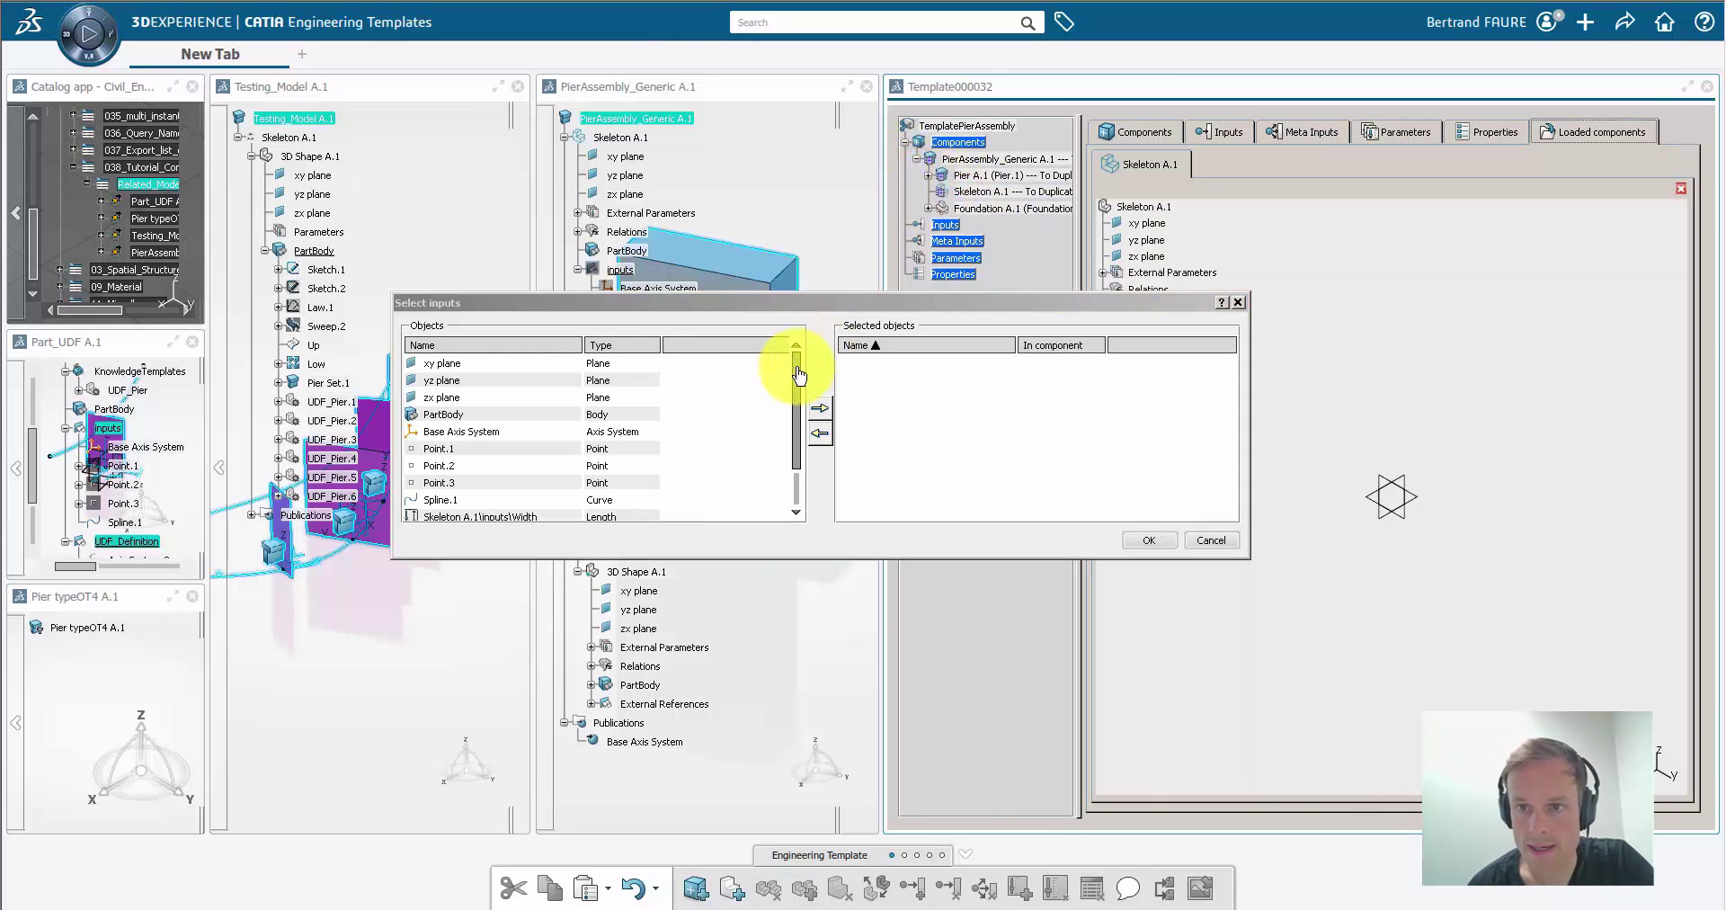
drag(795, 371, 789, 407)
click(598, 448)
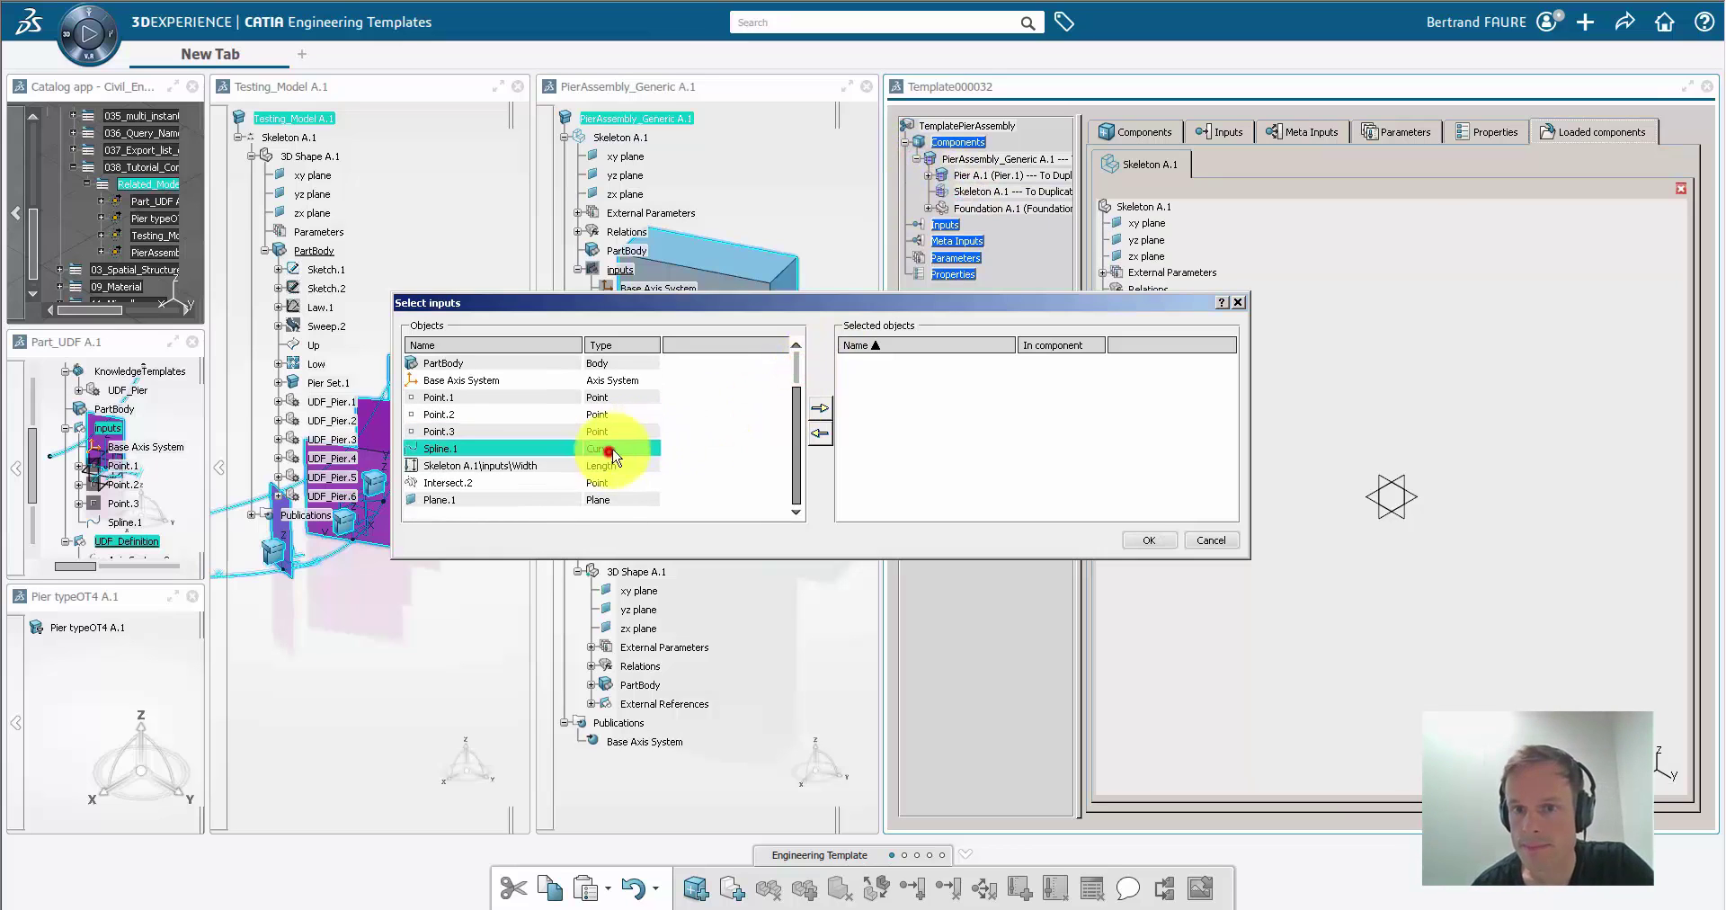
click(819, 406)
click(1148, 539)
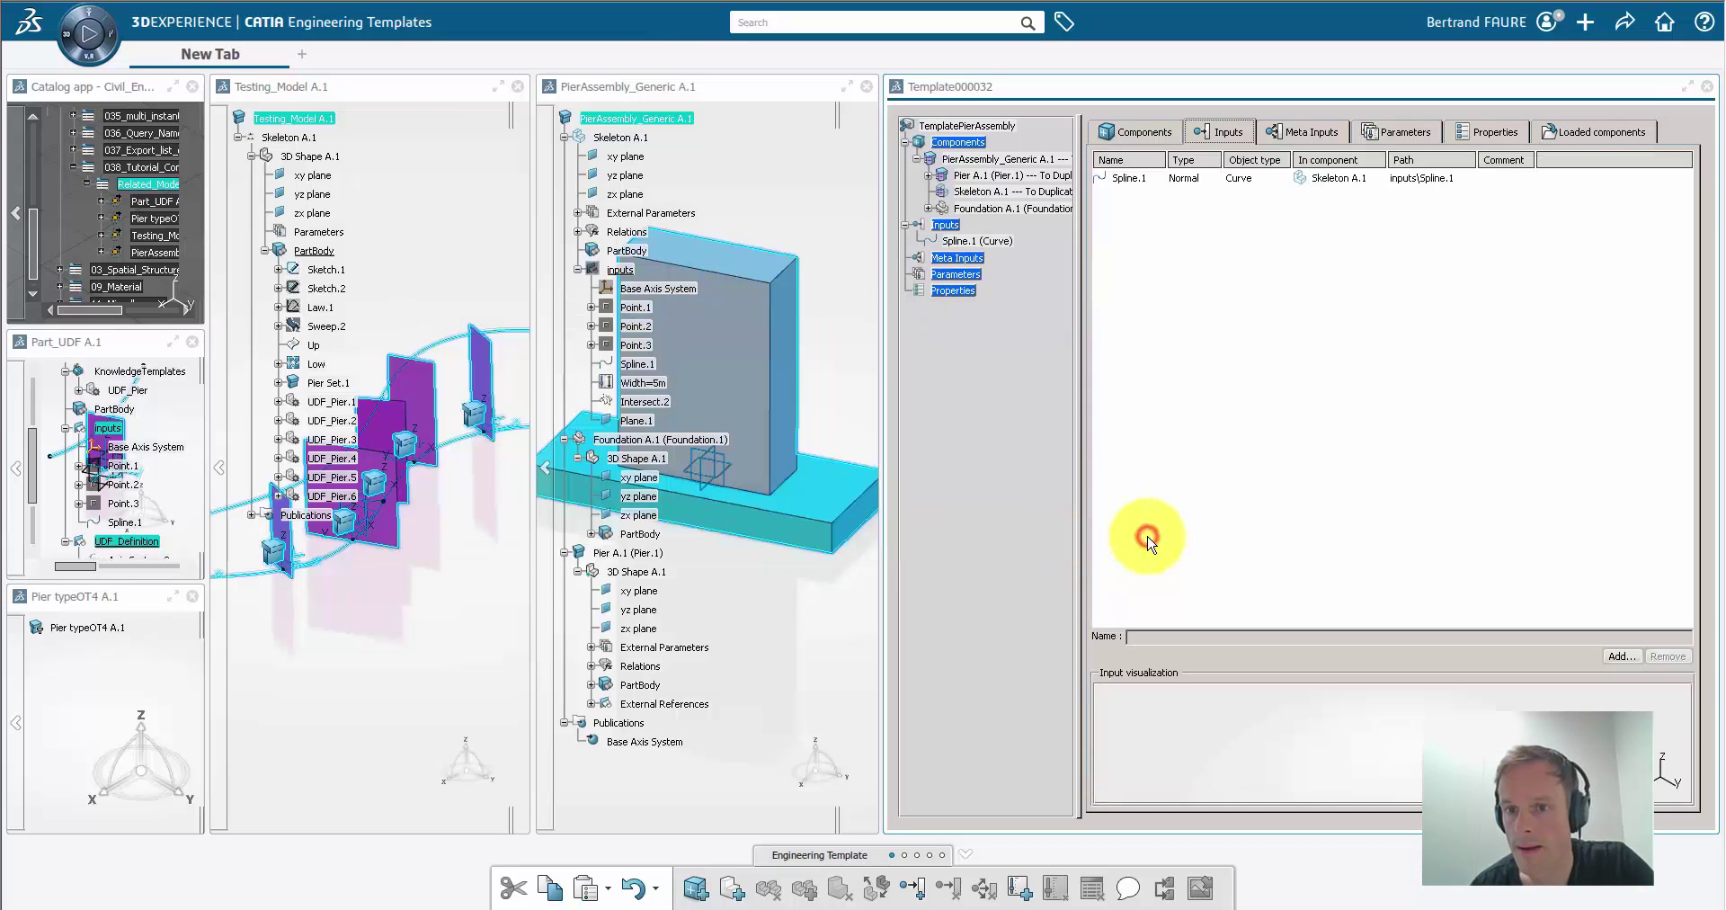
click(1123, 178)
double_click(1180, 637)
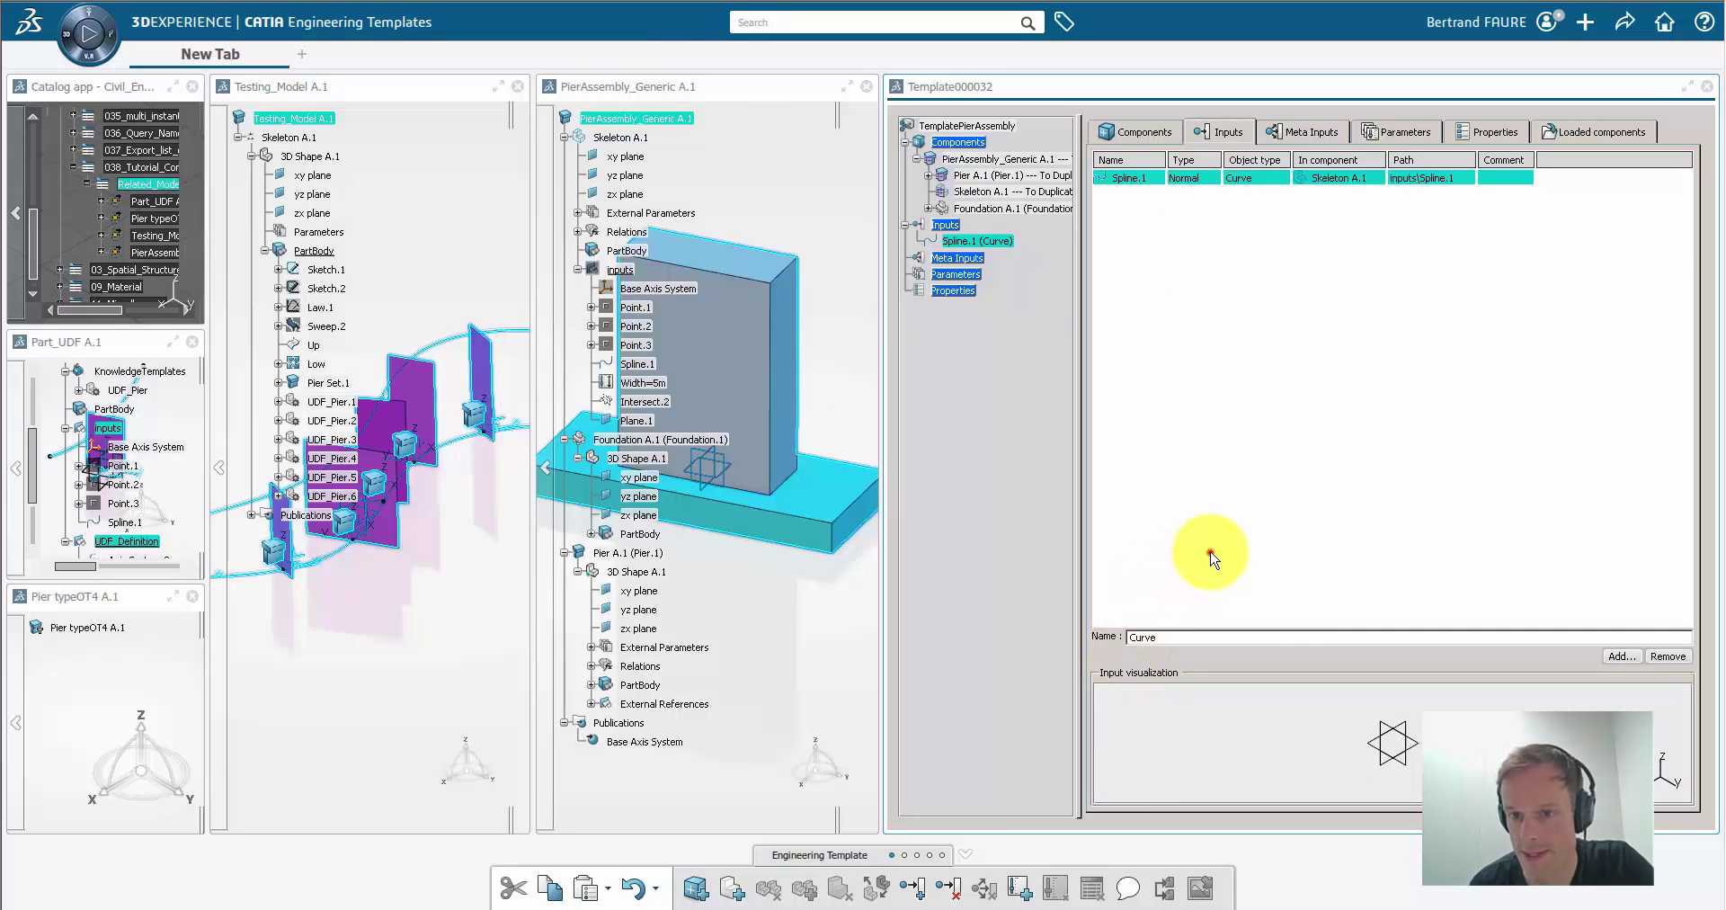
key(Return)
Step: Expose the Skeleton's 5m Width as a template parameter, then save to the platform
click(1396, 137)
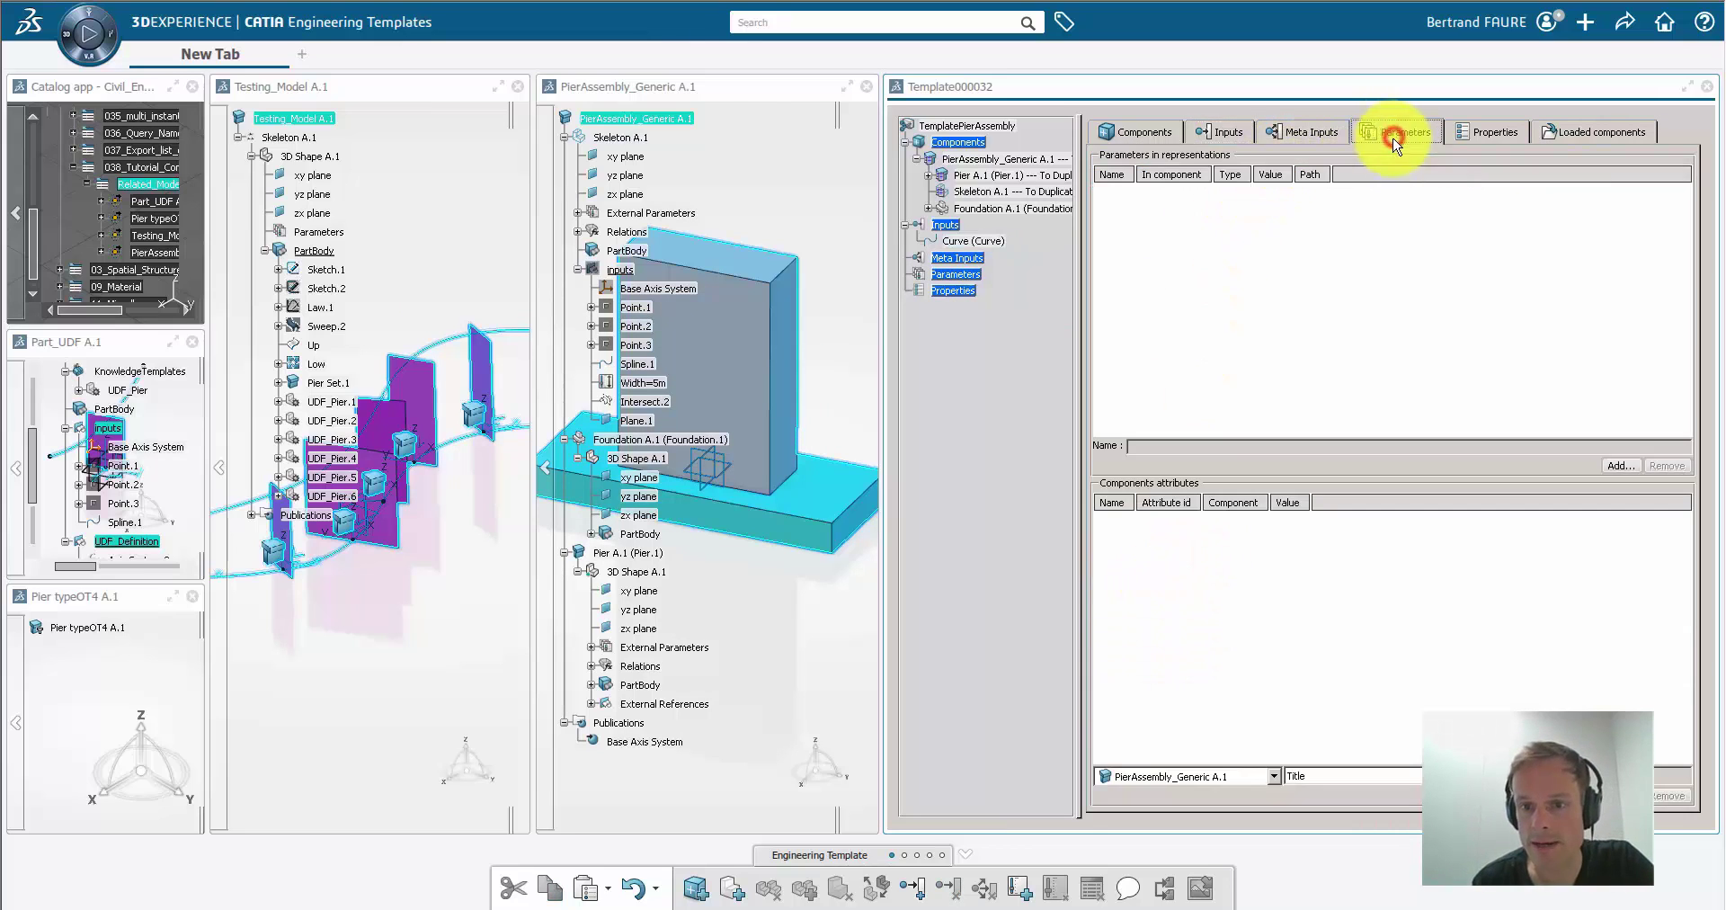
click(1611, 466)
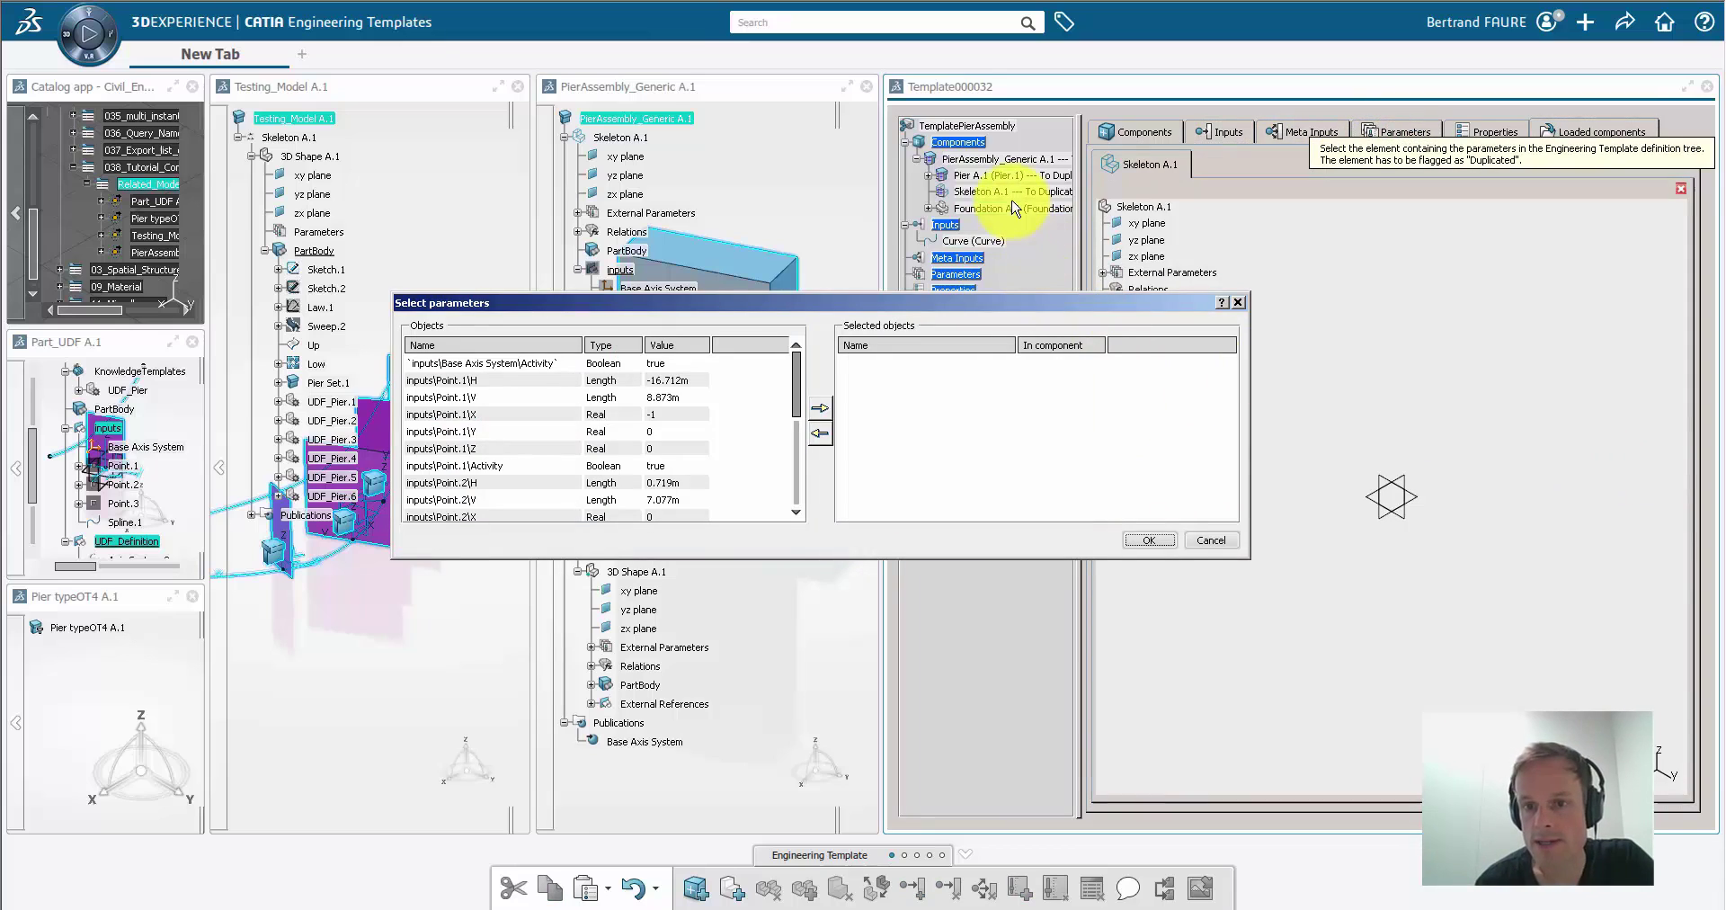
drag(795, 374, 795, 463)
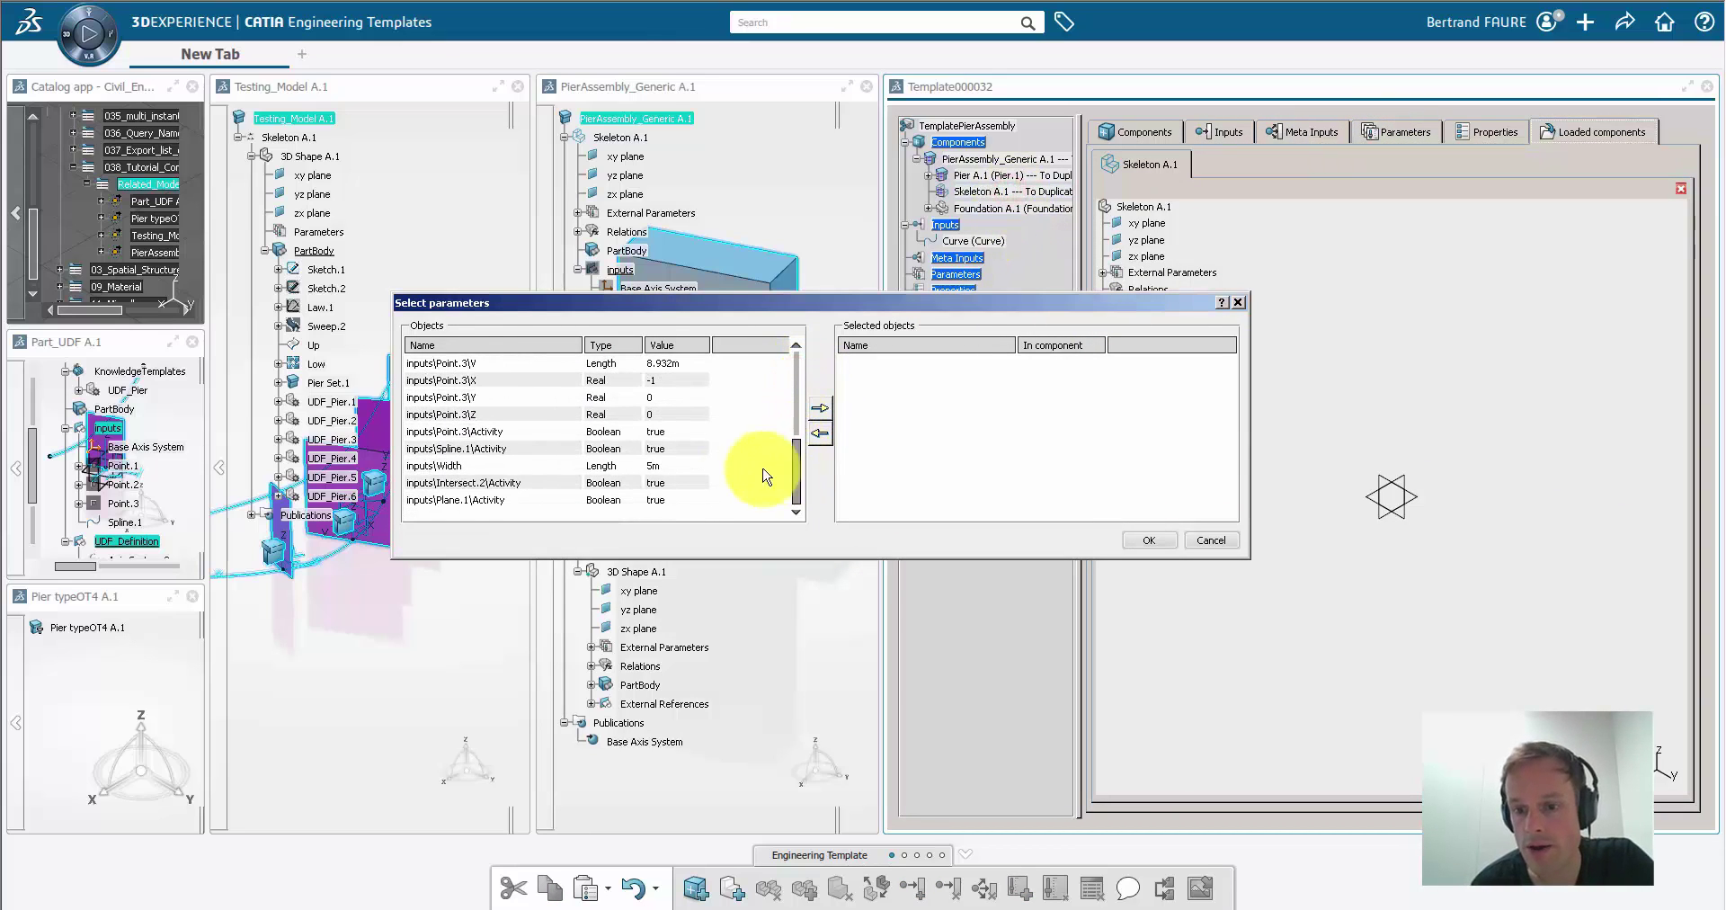
click(694, 466)
click(819, 408)
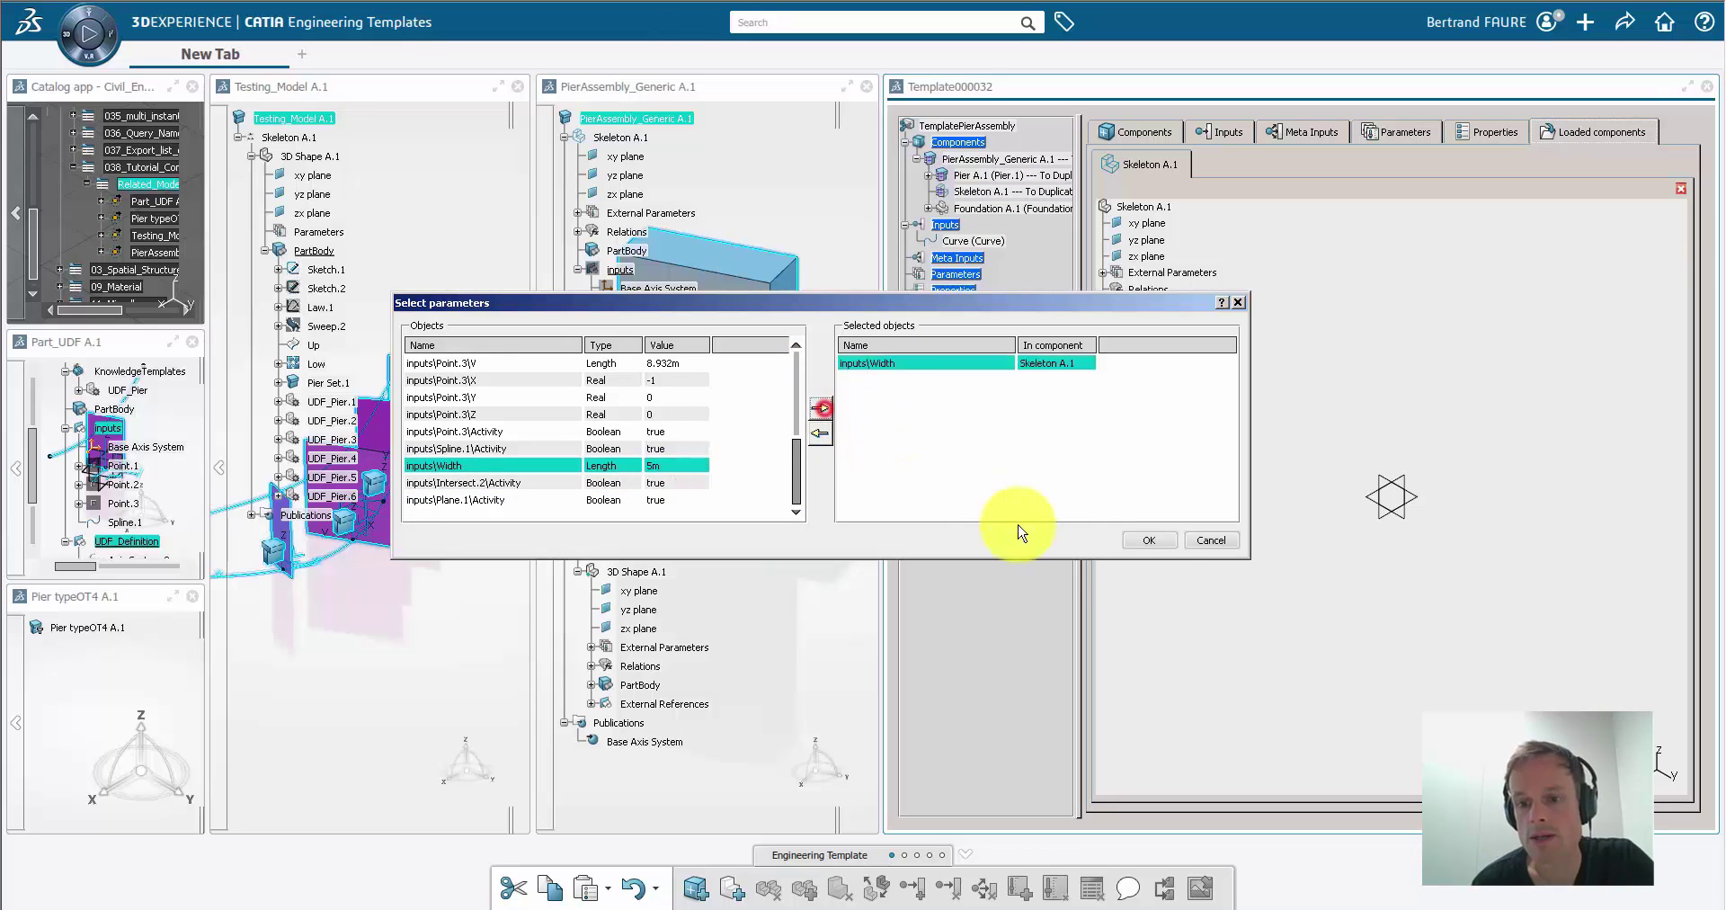
click(1146, 540)
click(1135, 194)
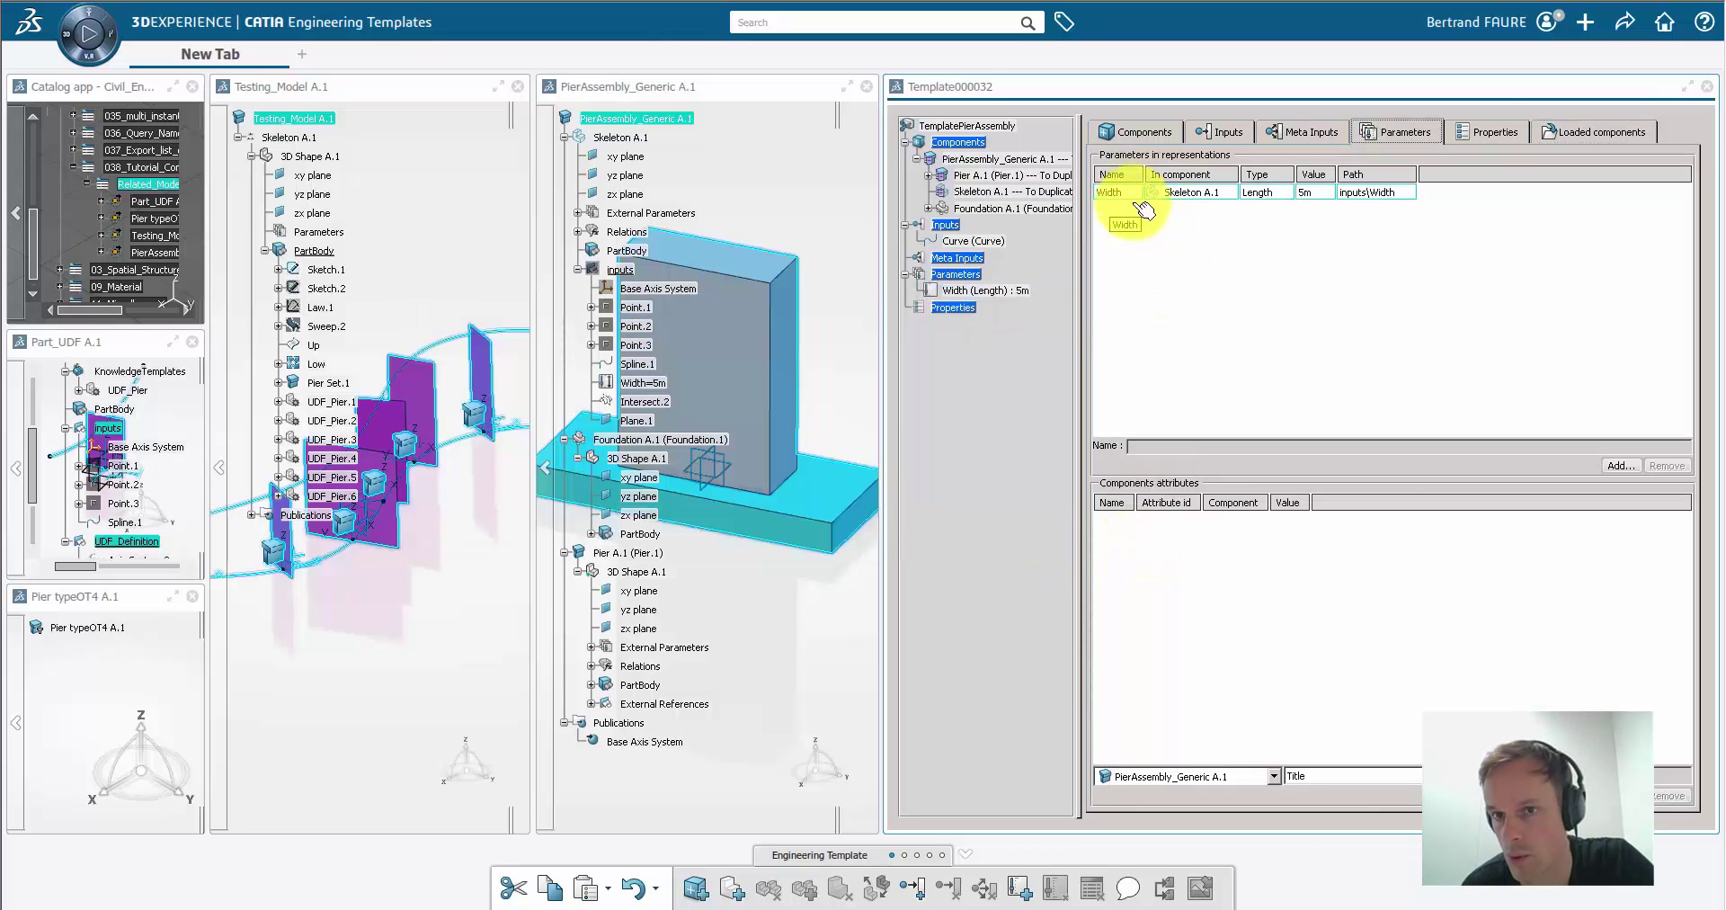
click(1623, 24)
click(1551, 59)
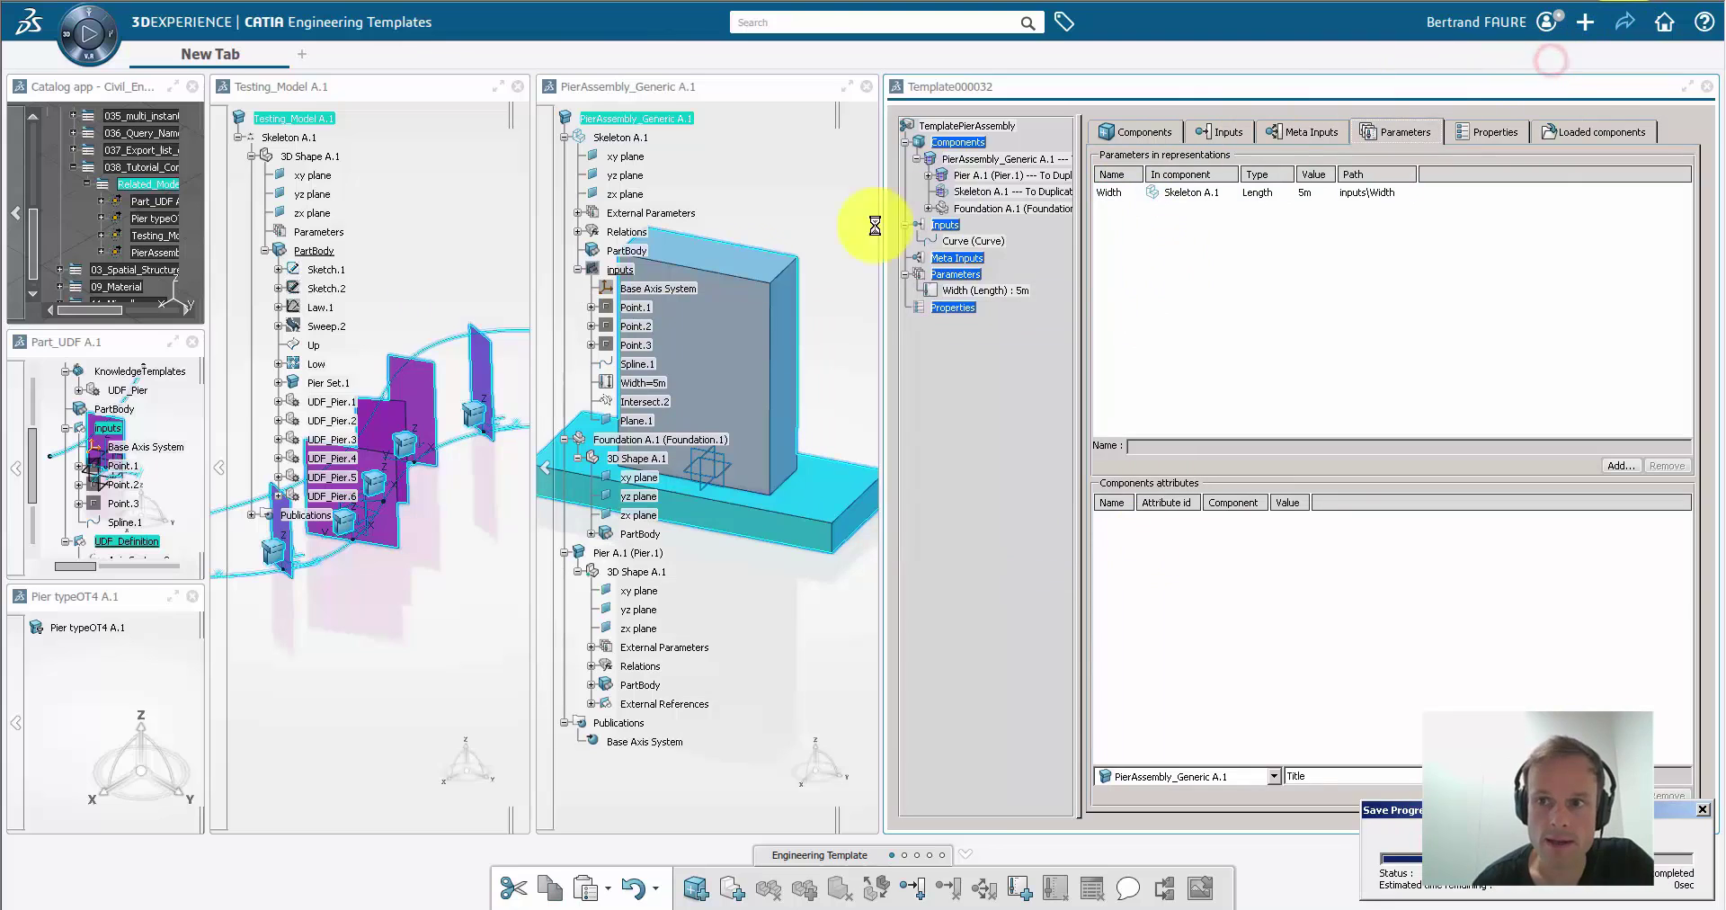
Step: Insert TemplatePierAssembly A.1 under Related_Model and dock the PierAssembly_Generic and Template000032 panels
right_click(151, 186)
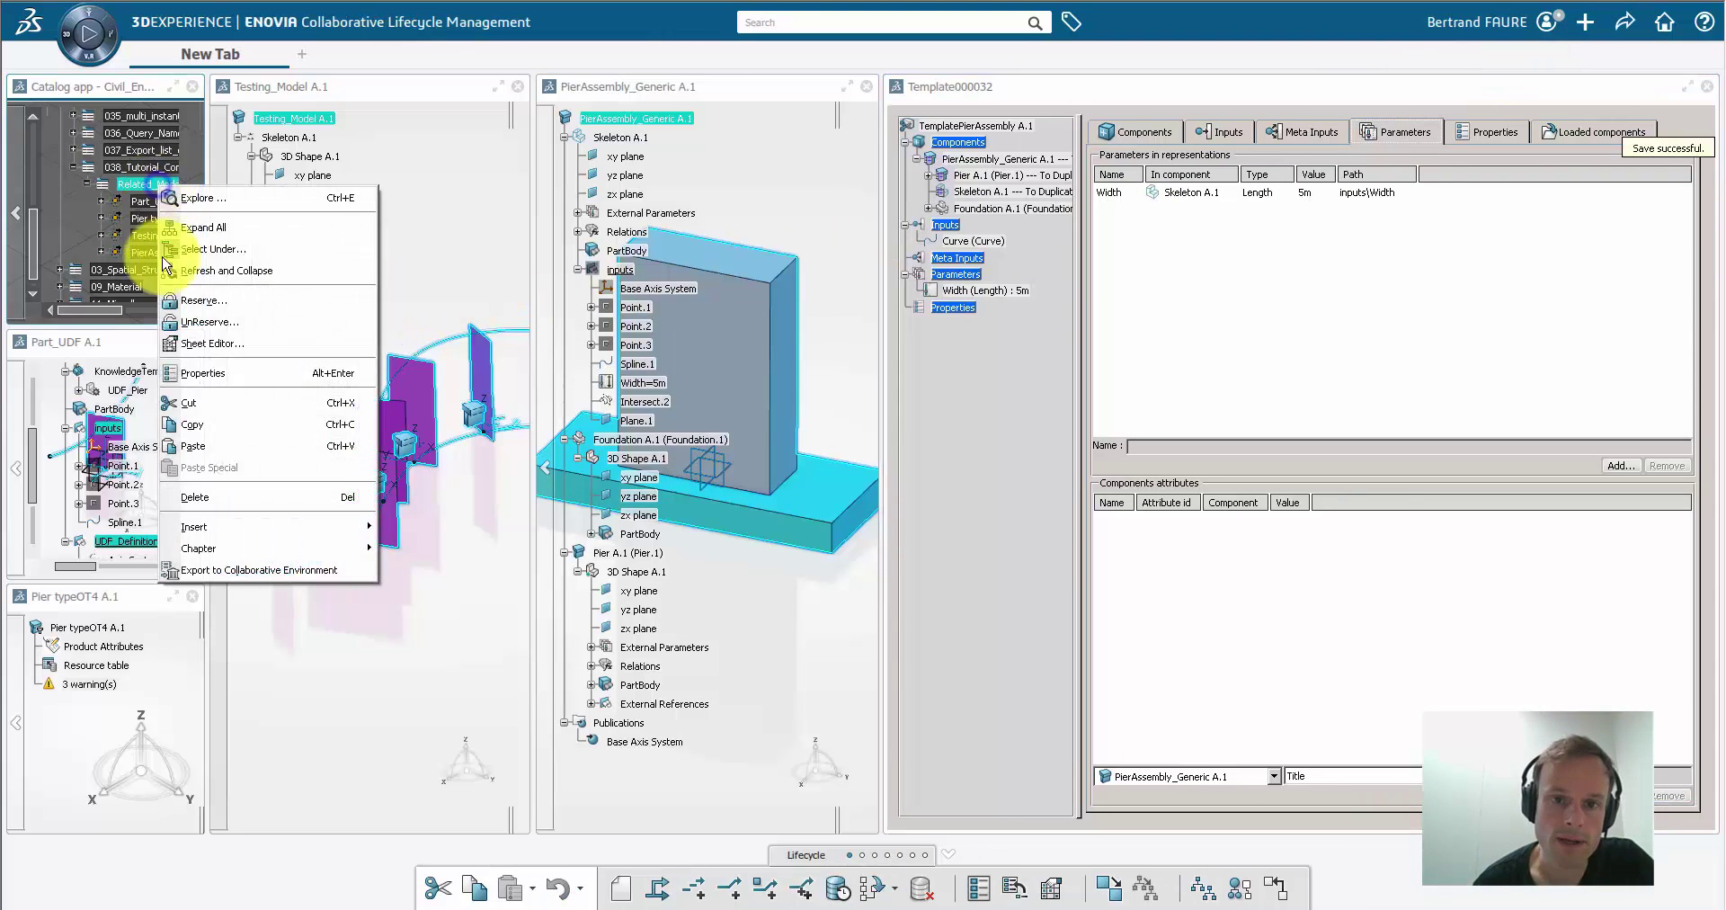
mouse_move(269, 527)
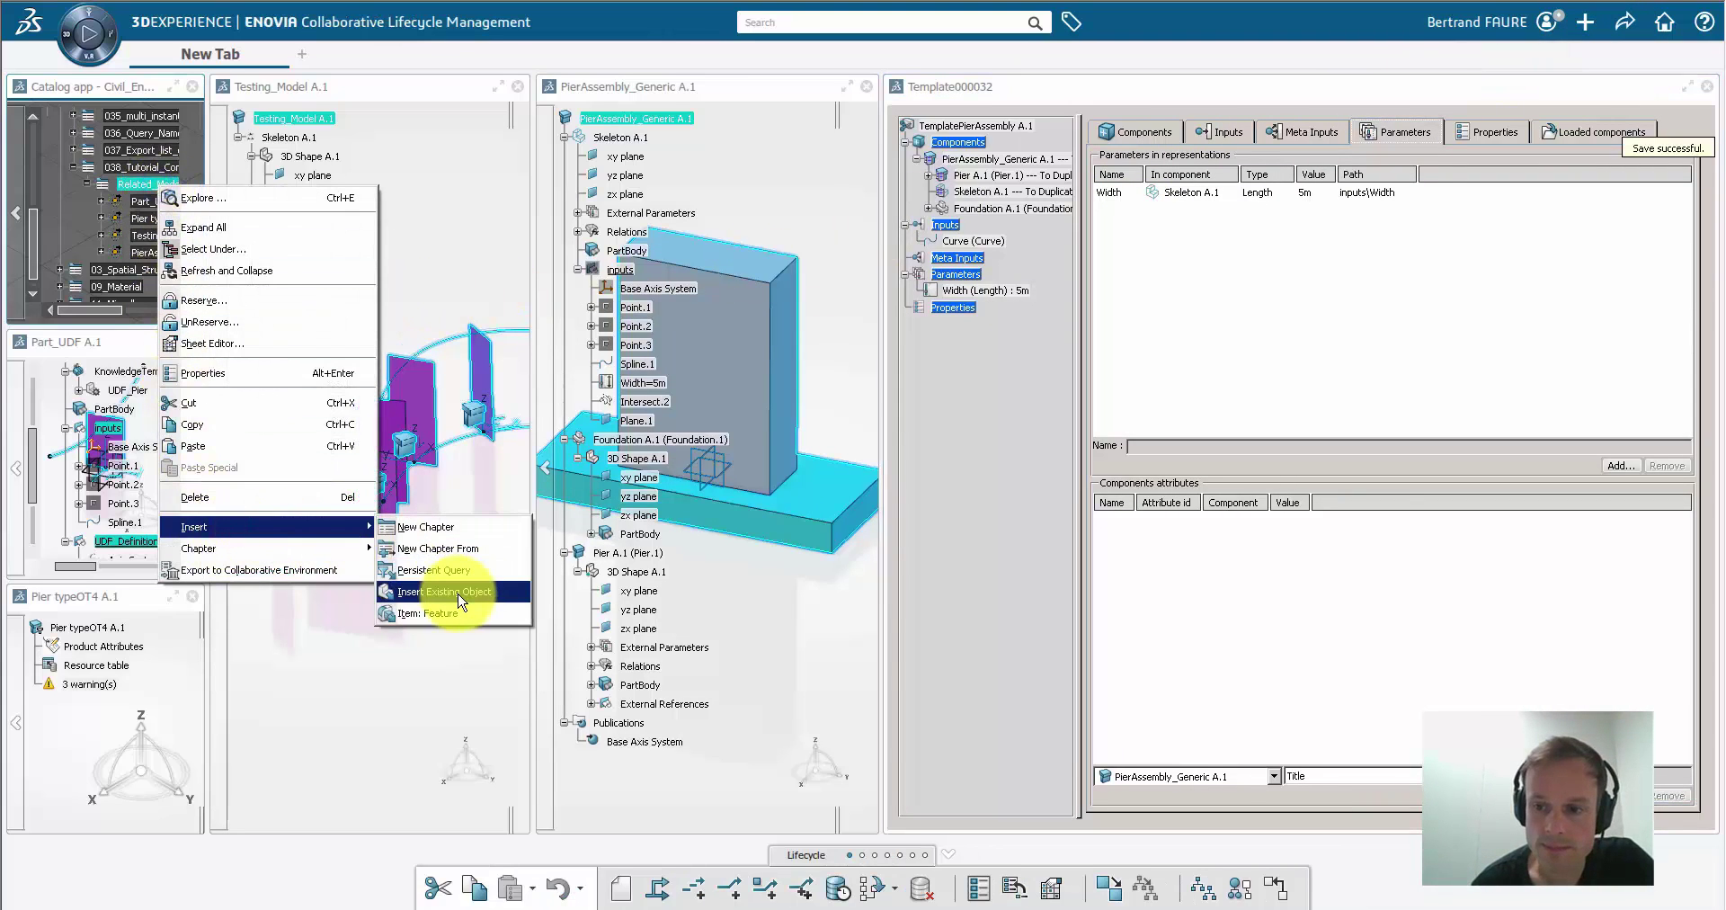
click(459, 593)
click(1011, 125)
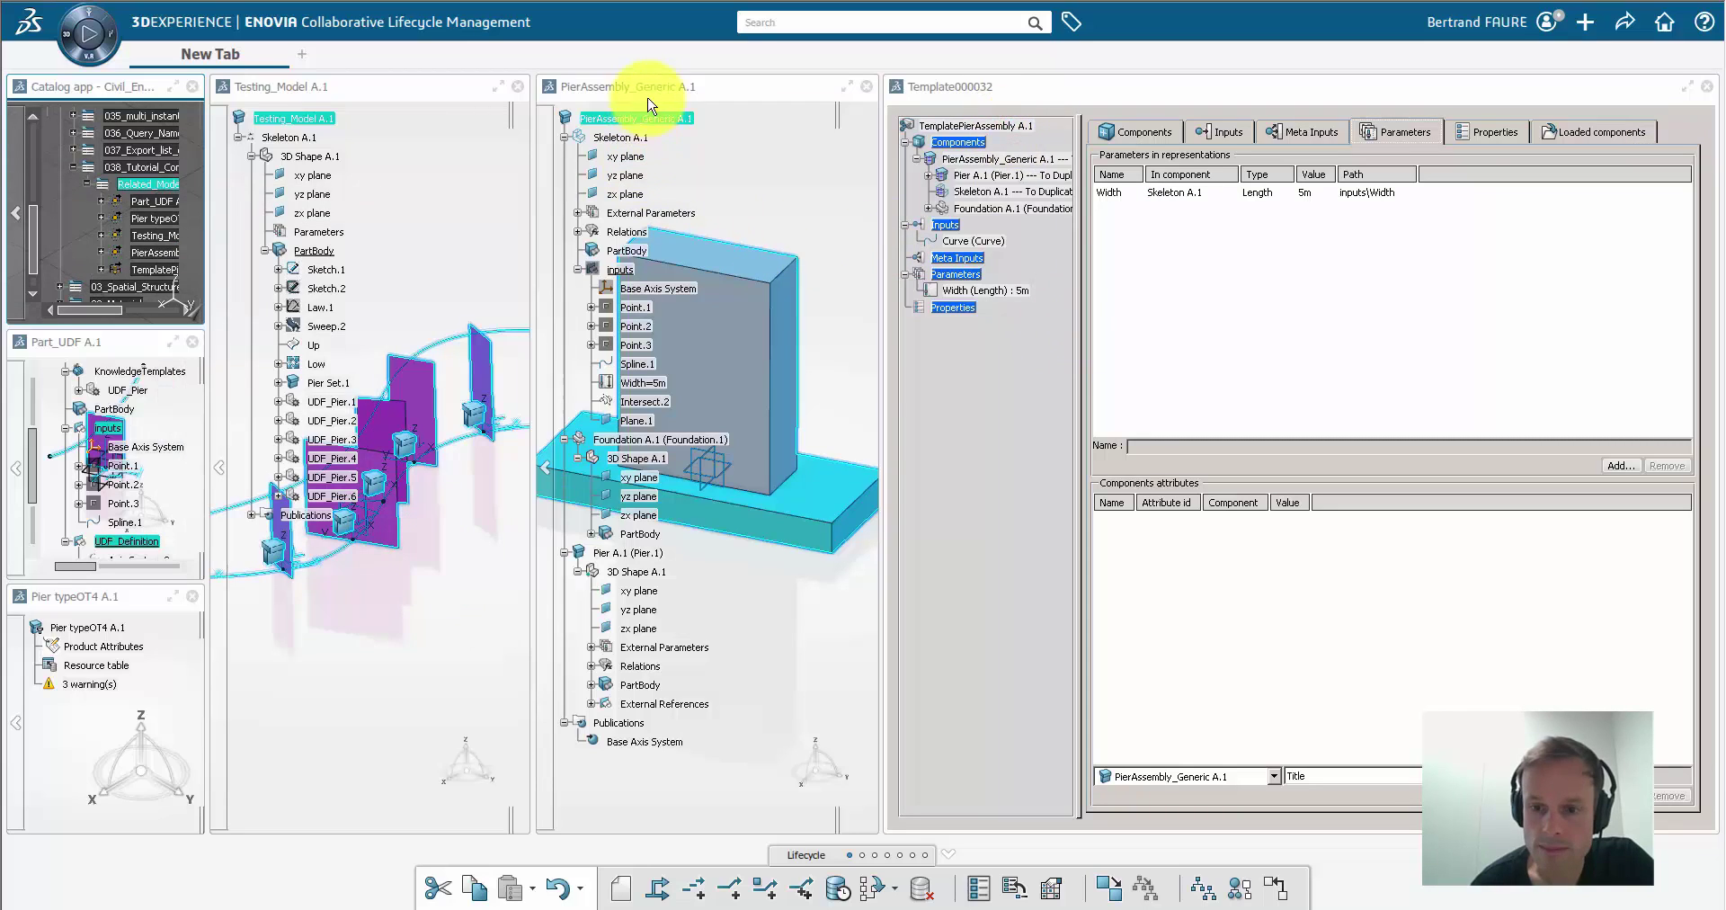
drag(649, 87, 125, 753)
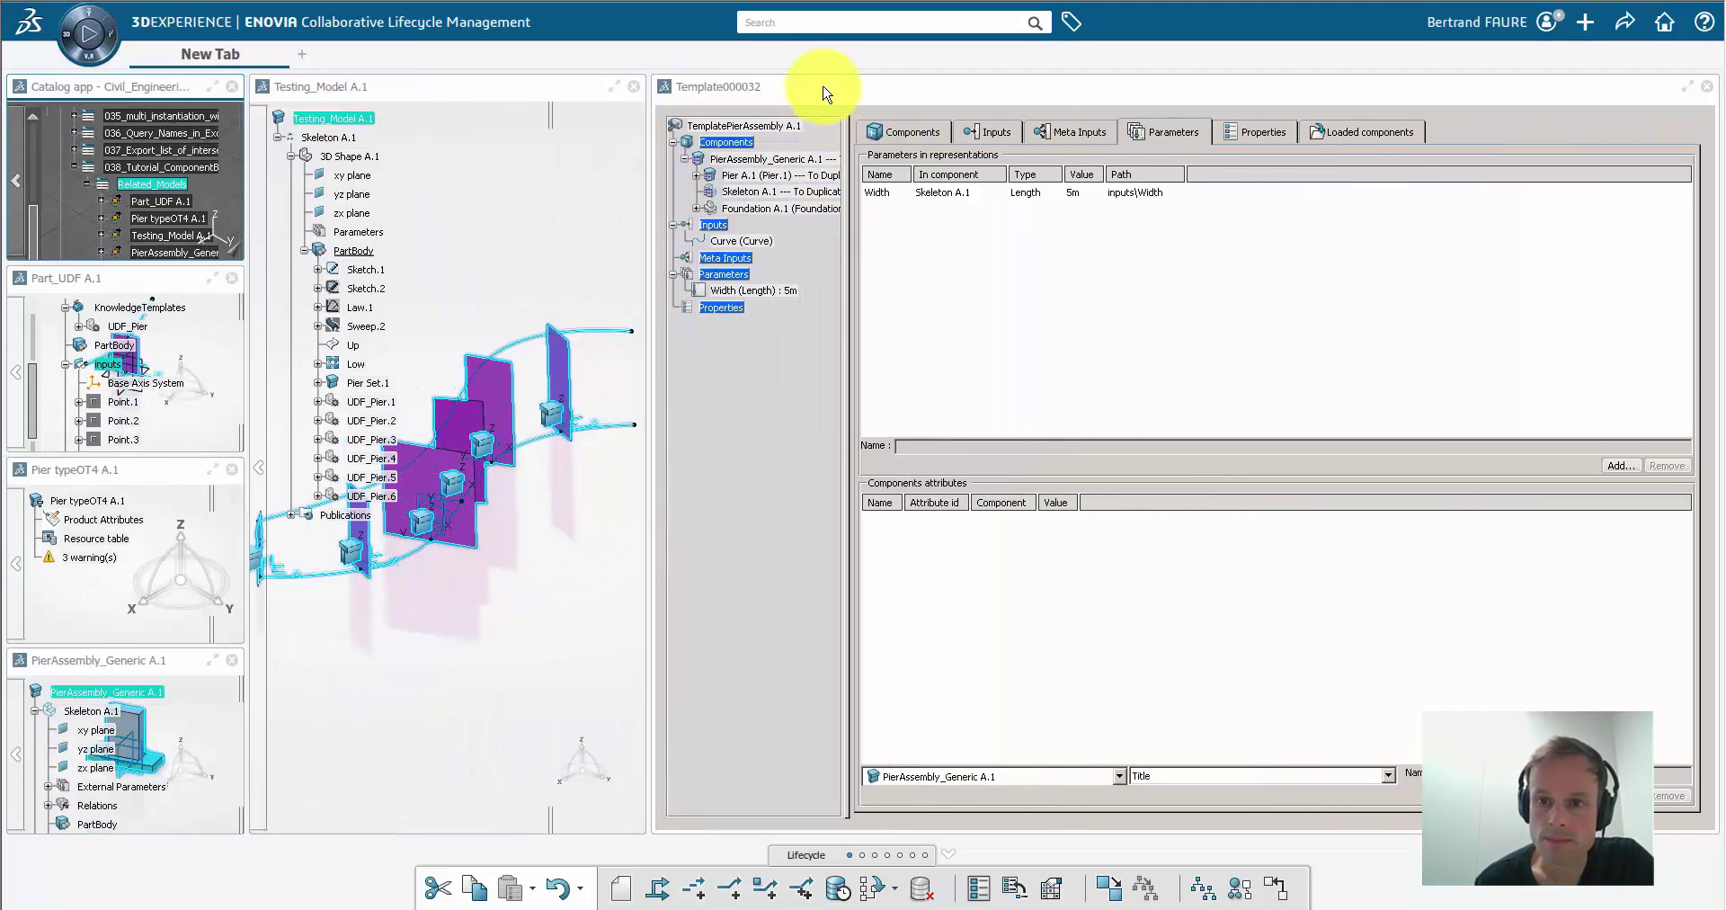
drag(823, 86, 119, 773)
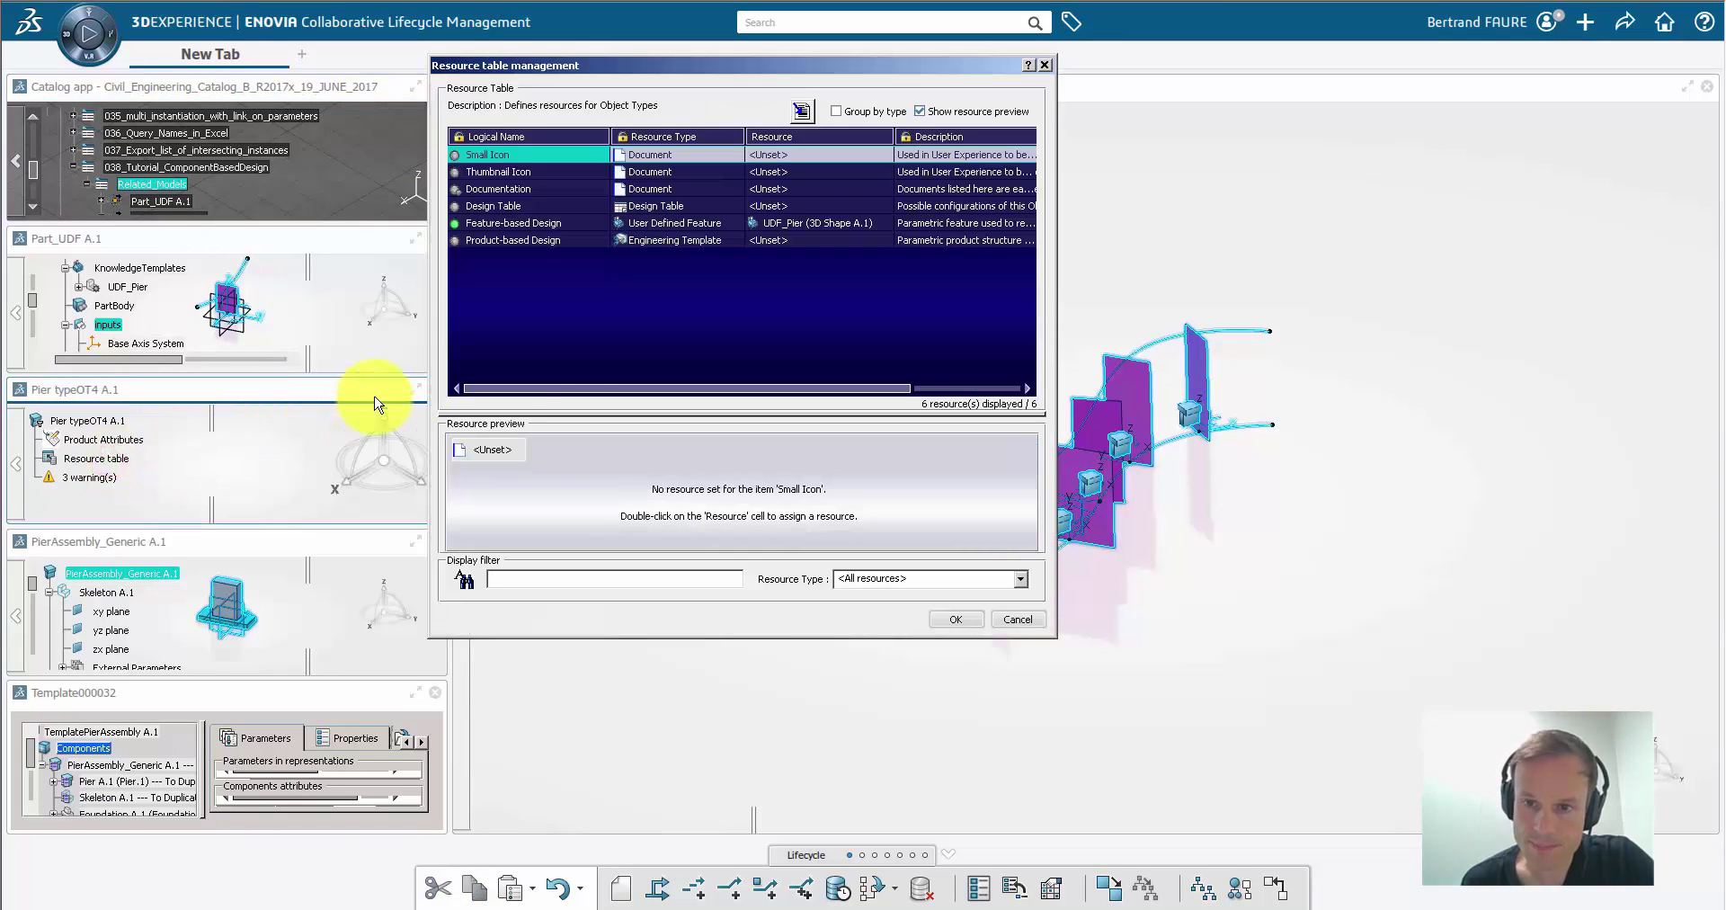
Step: Assign TemplatePierAssembly A.1 as Pier typeOT4's Product-based Design resource
right_click(786, 241)
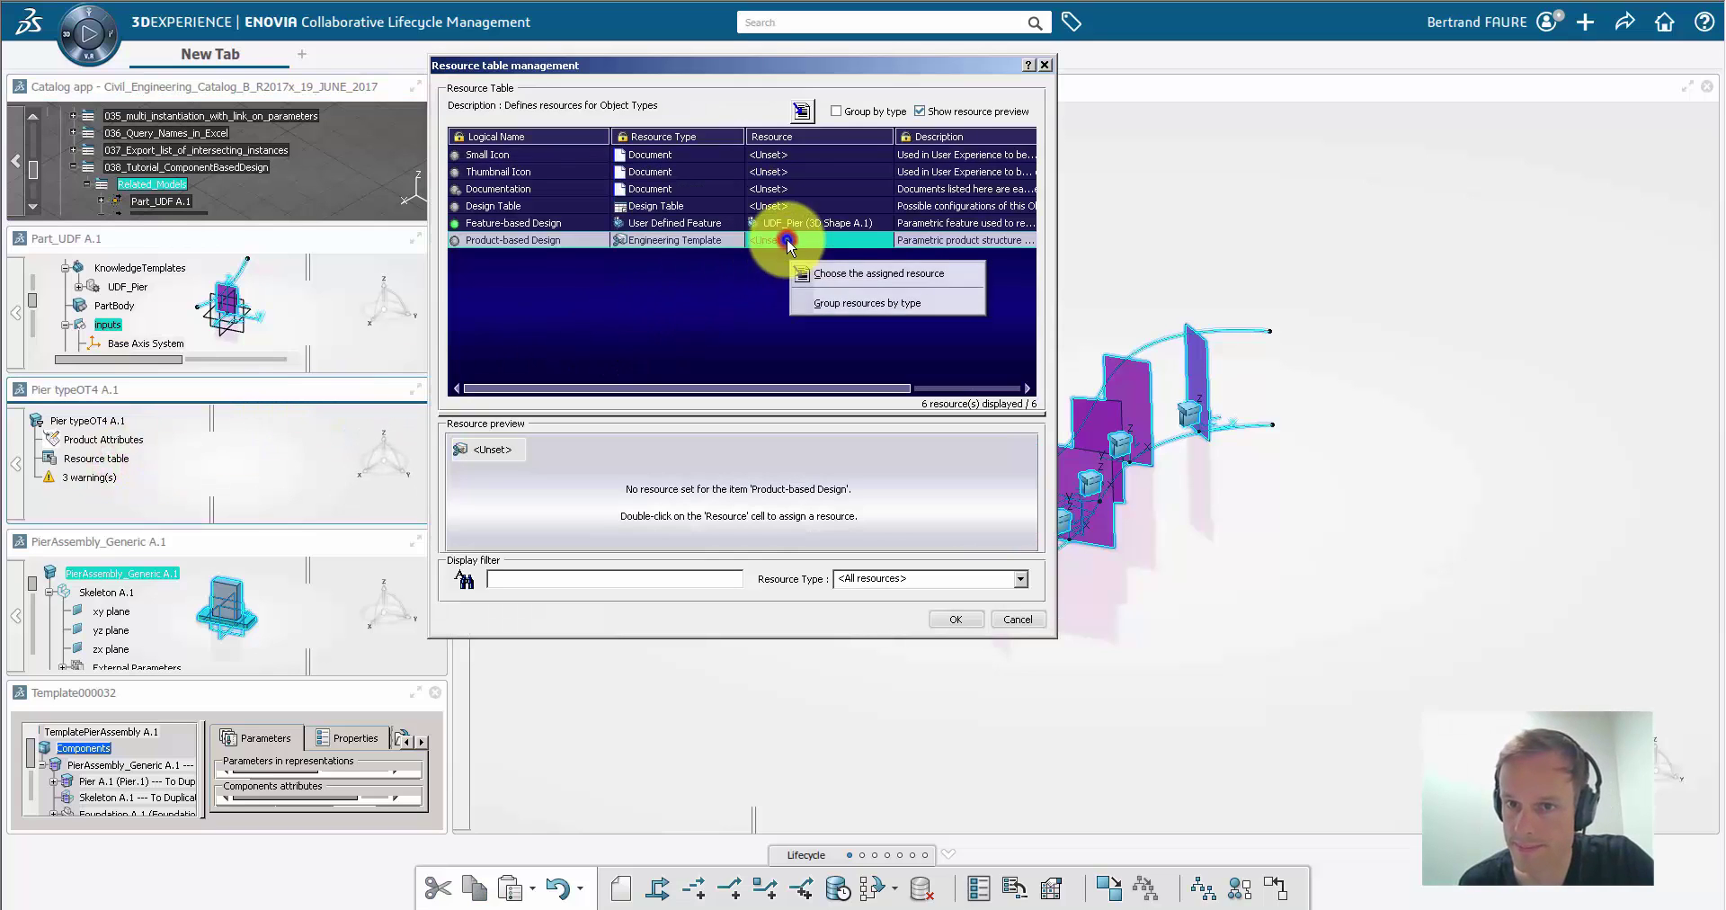
click(832, 272)
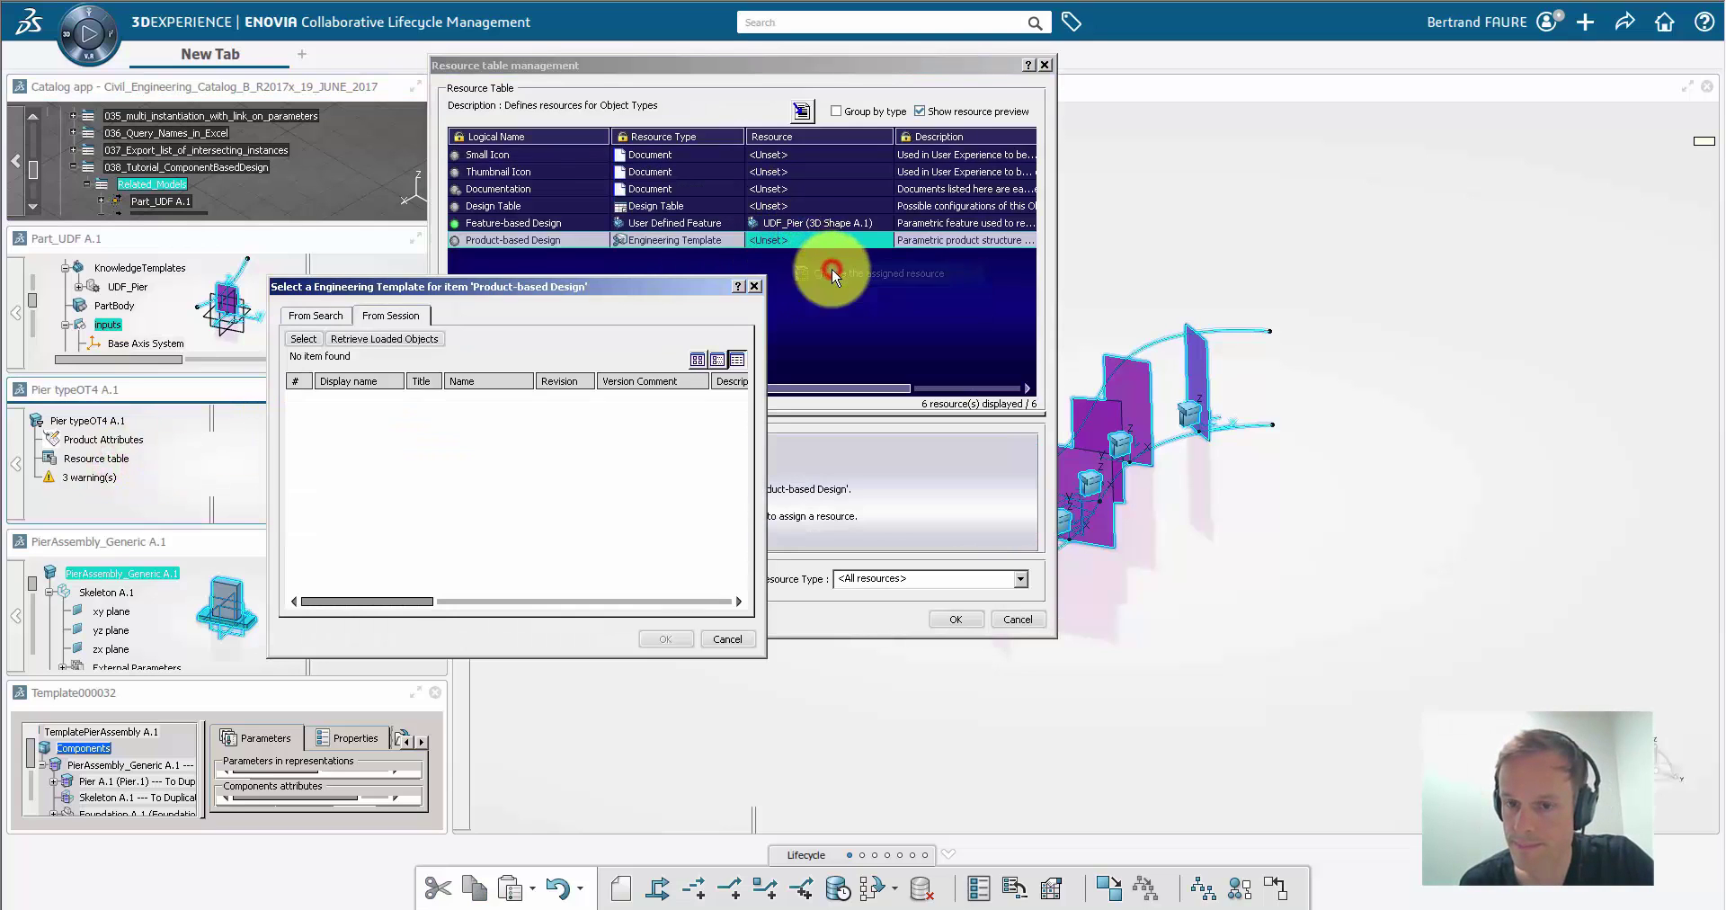
click(306, 338)
click(126, 731)
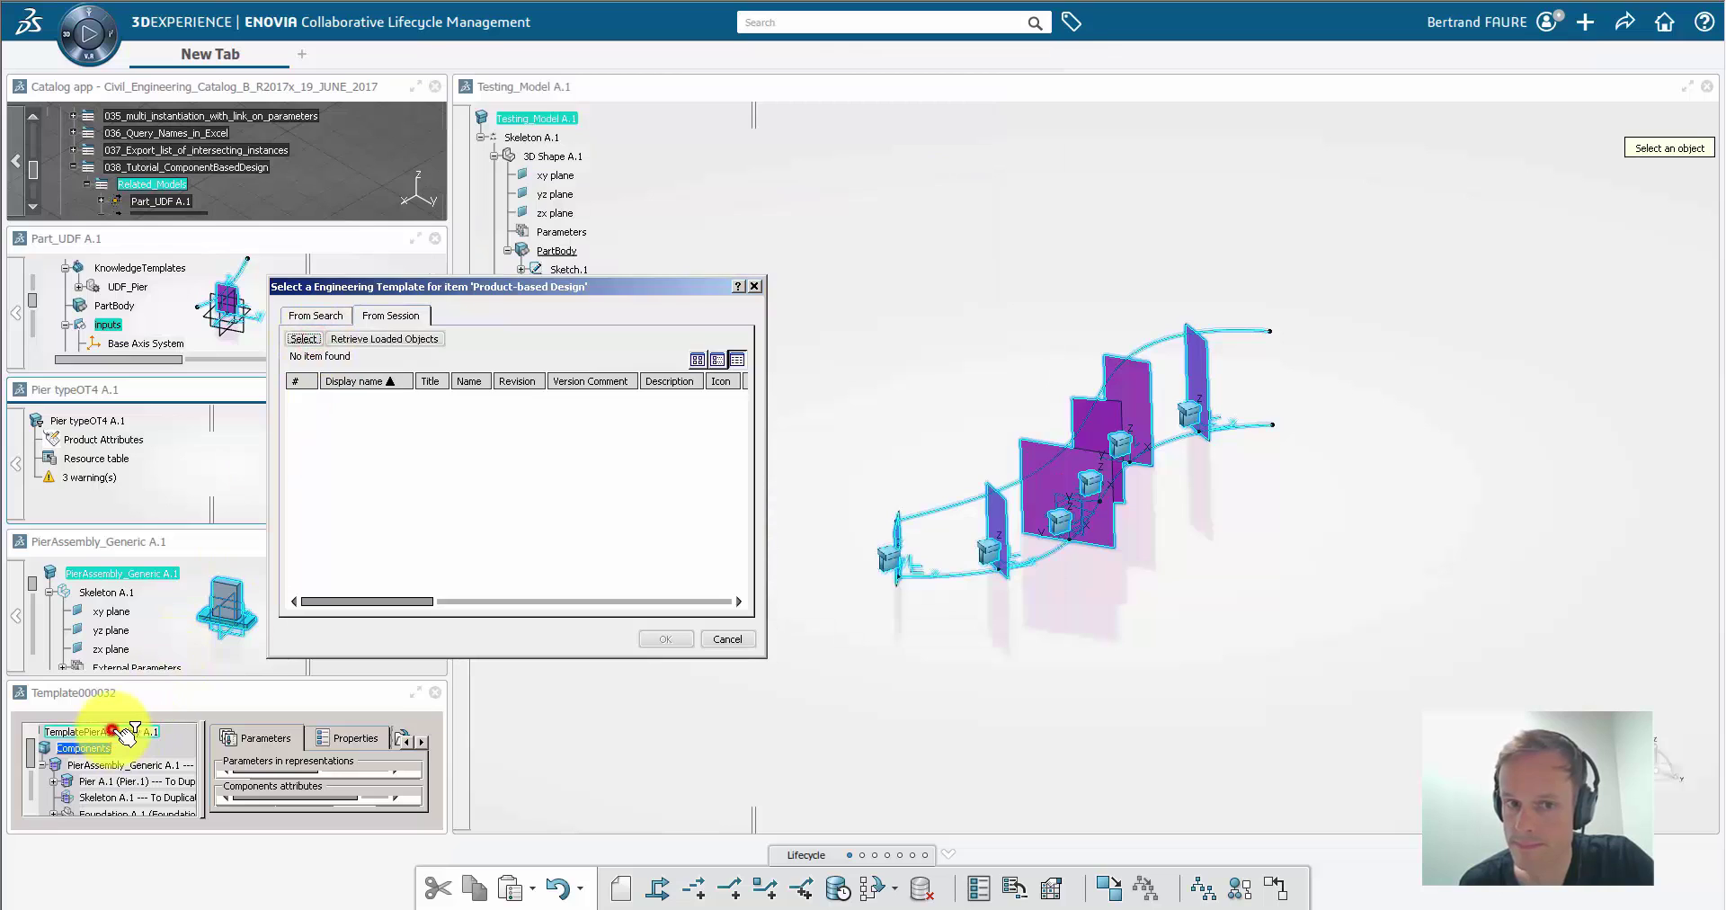
click(665, 638)
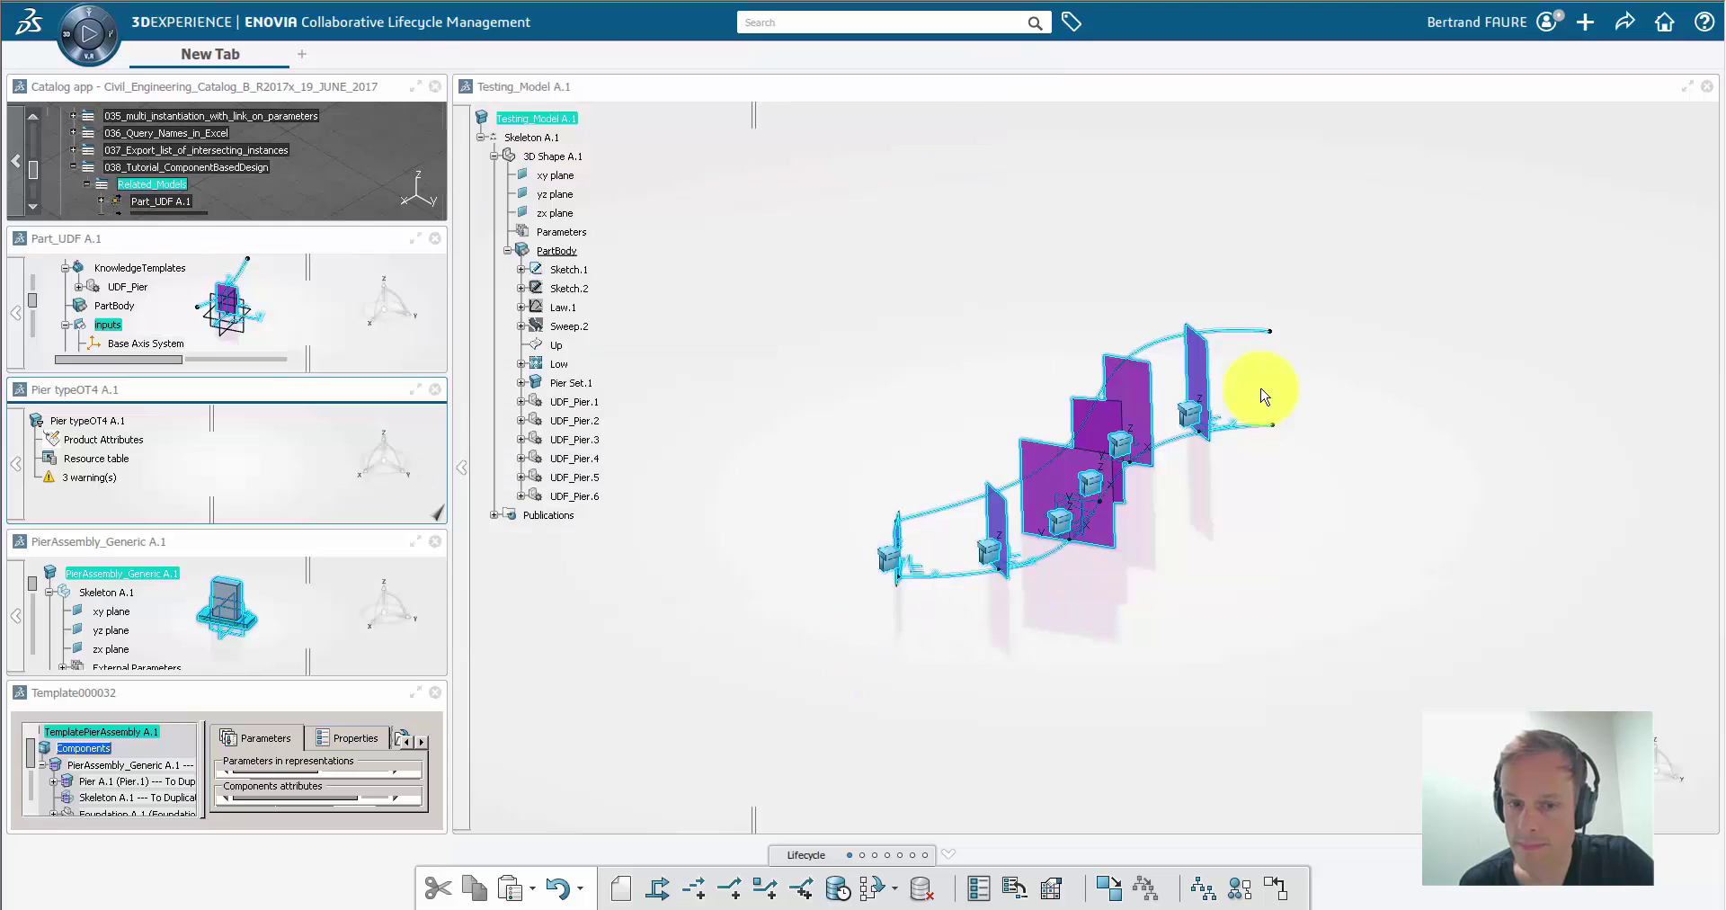
Step: Save, then change the level of development to expose pier products Pier.1–Pier.6
click(1626, 27)
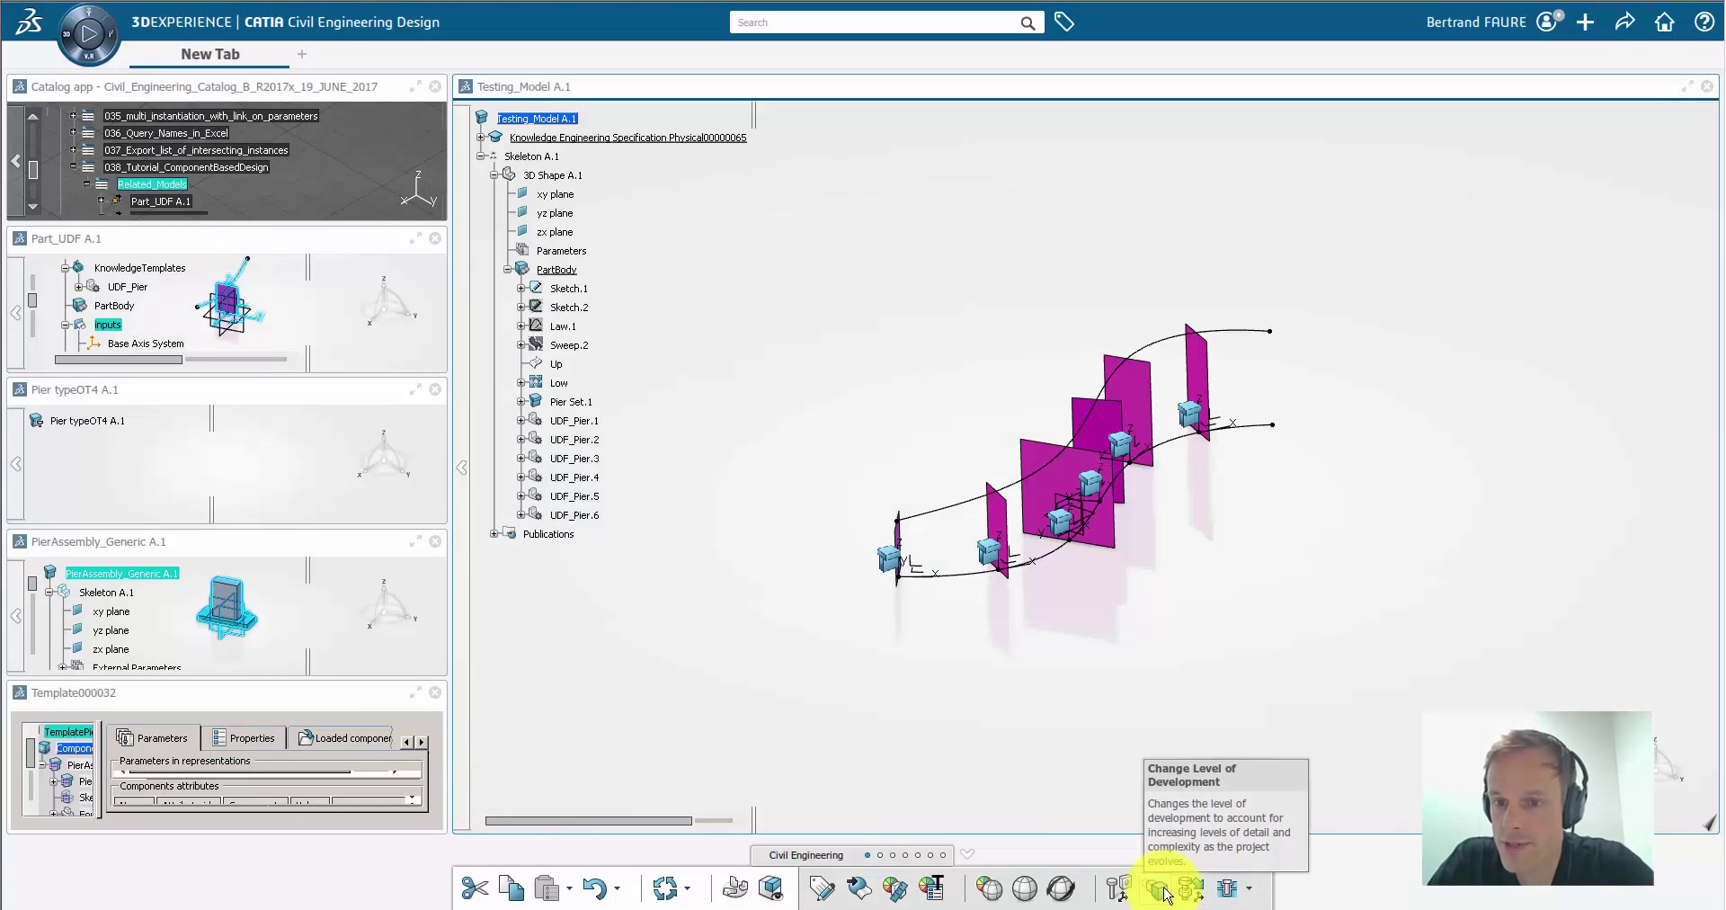
middle_drag(1106, 578, 886, 747)
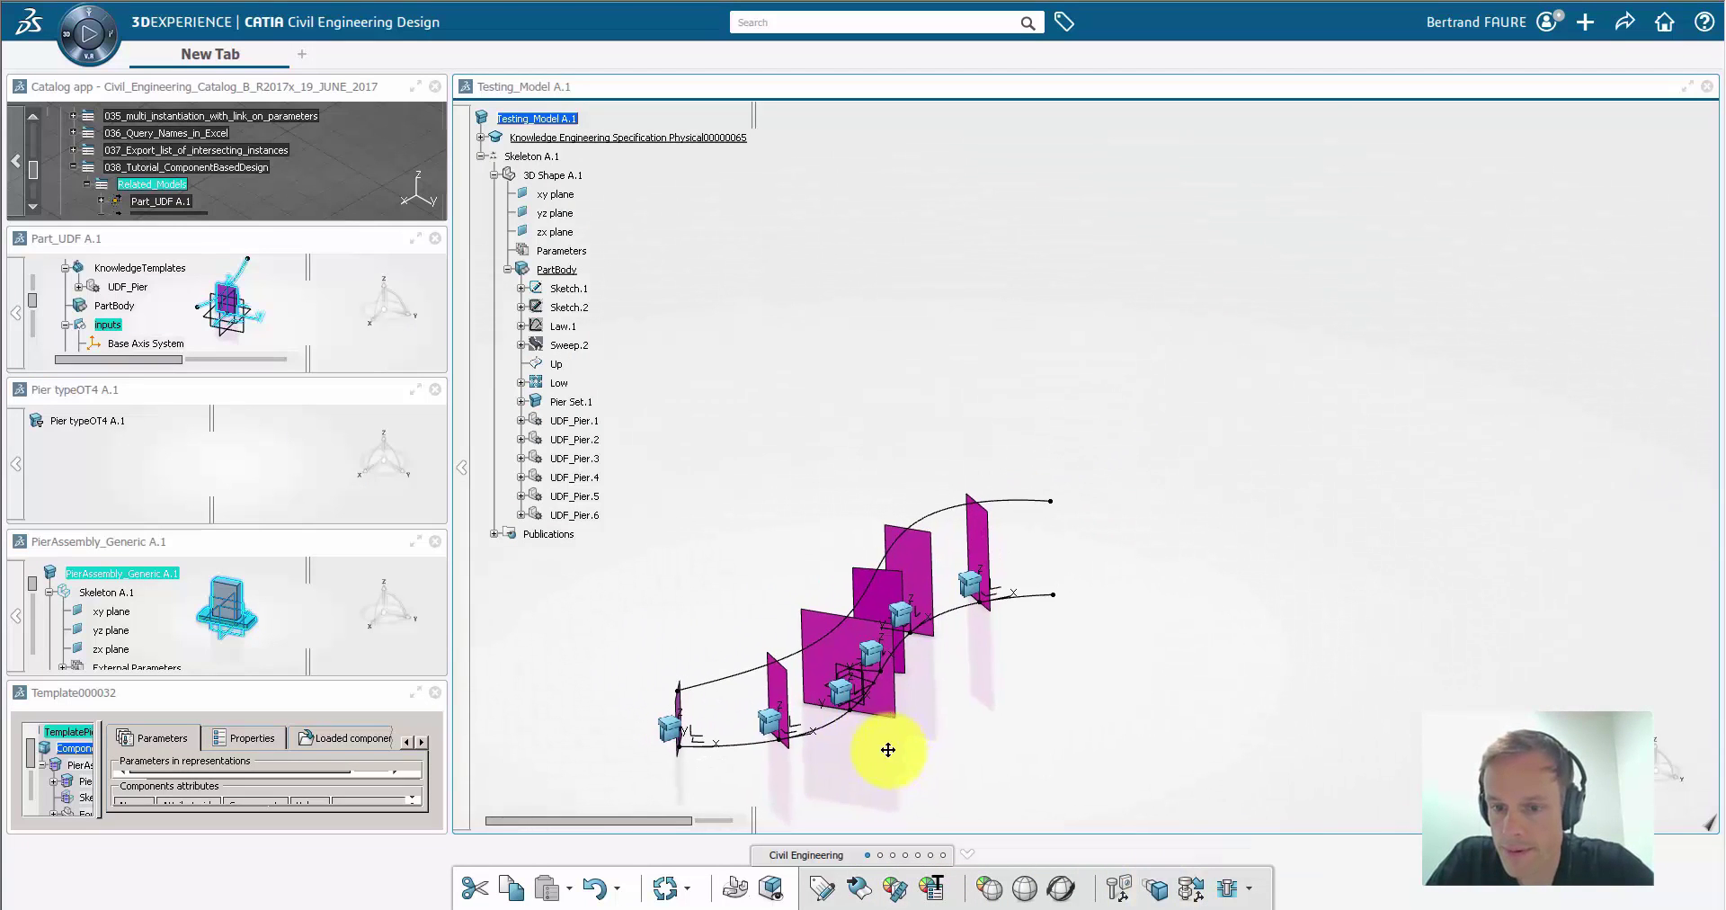
click(1147, 893)
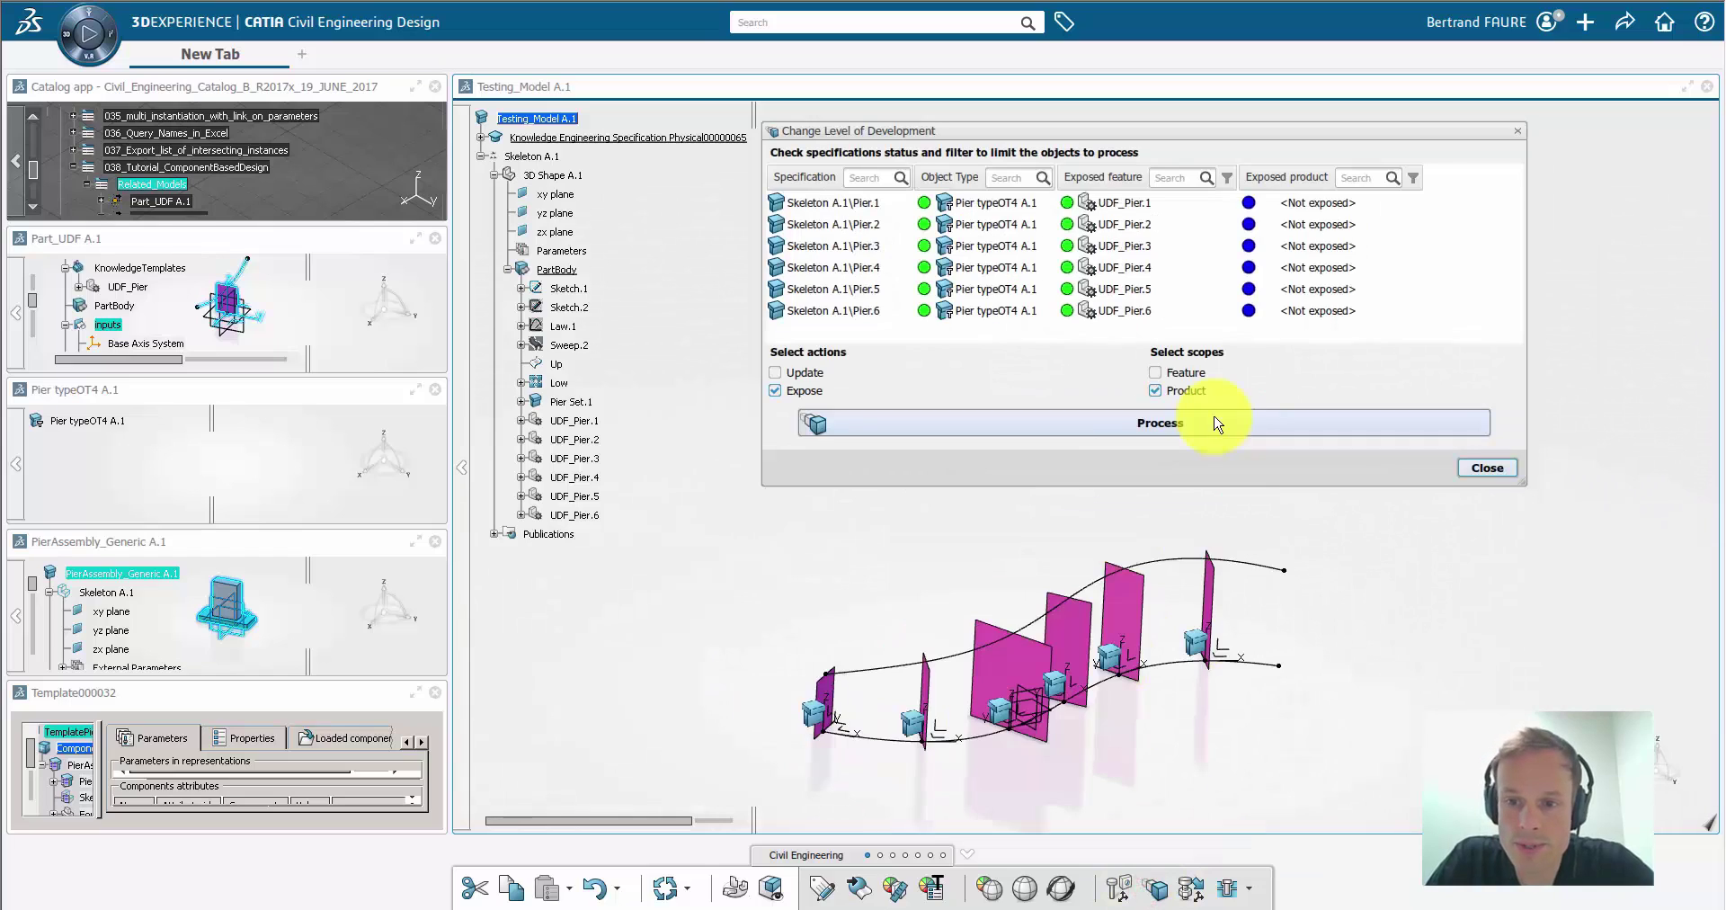
click(1068, 437)
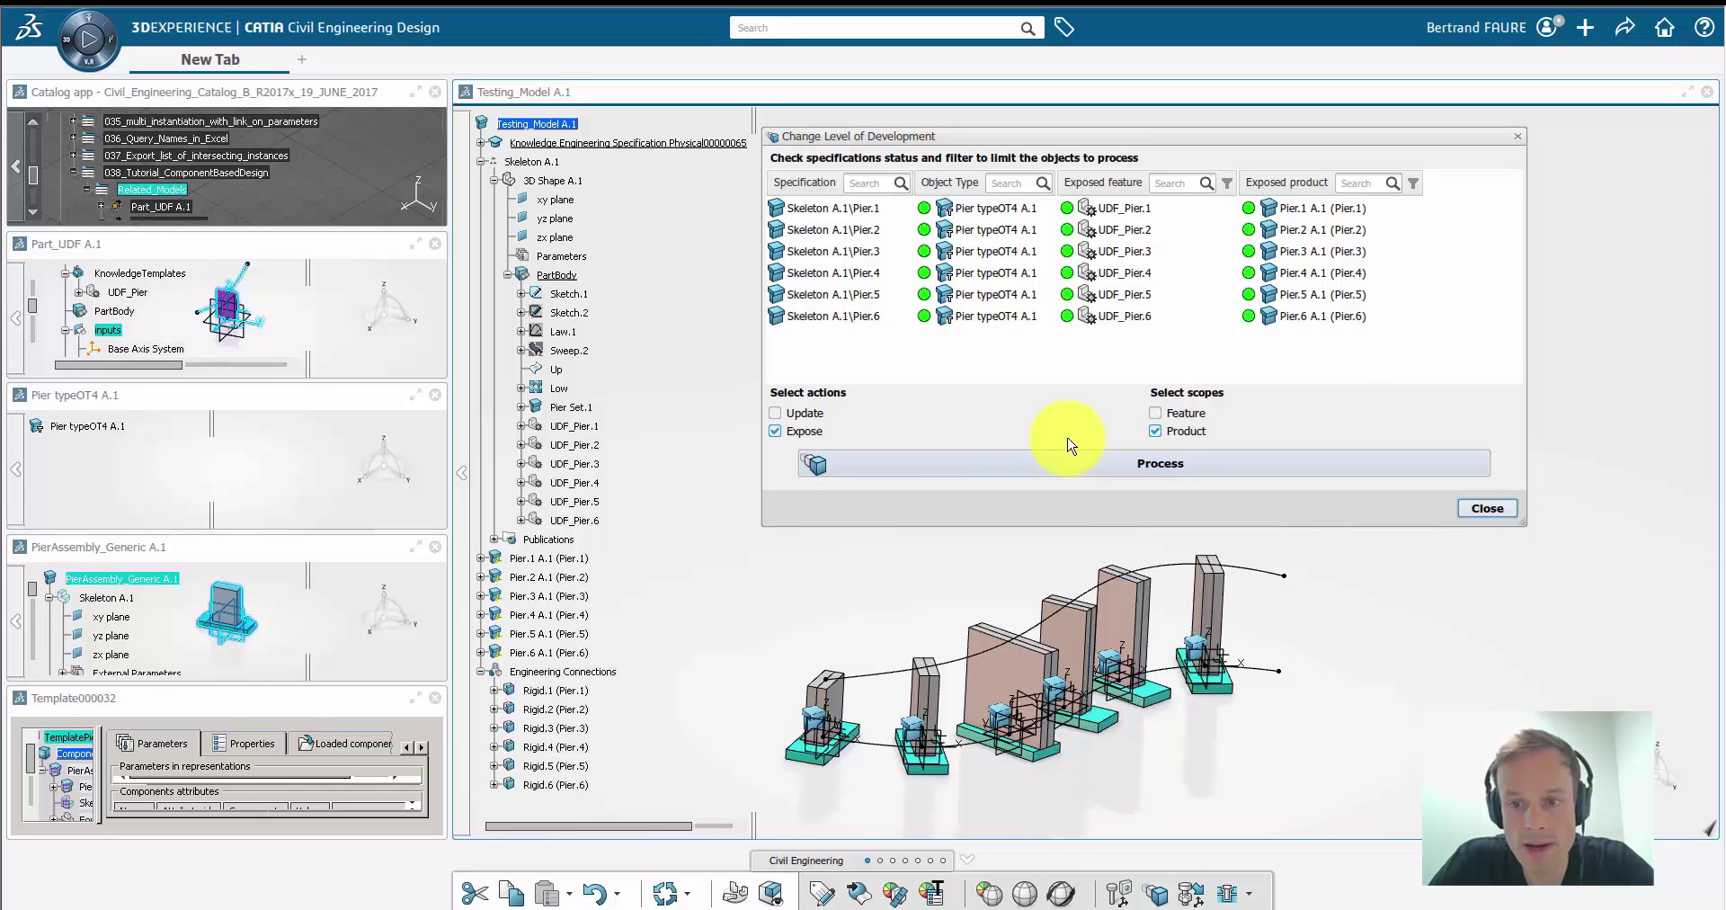
click(1485, 508)
Step: Hide the Skeleton A.1 curves to inspect the six piers, then show them again
right_click(539, 162)
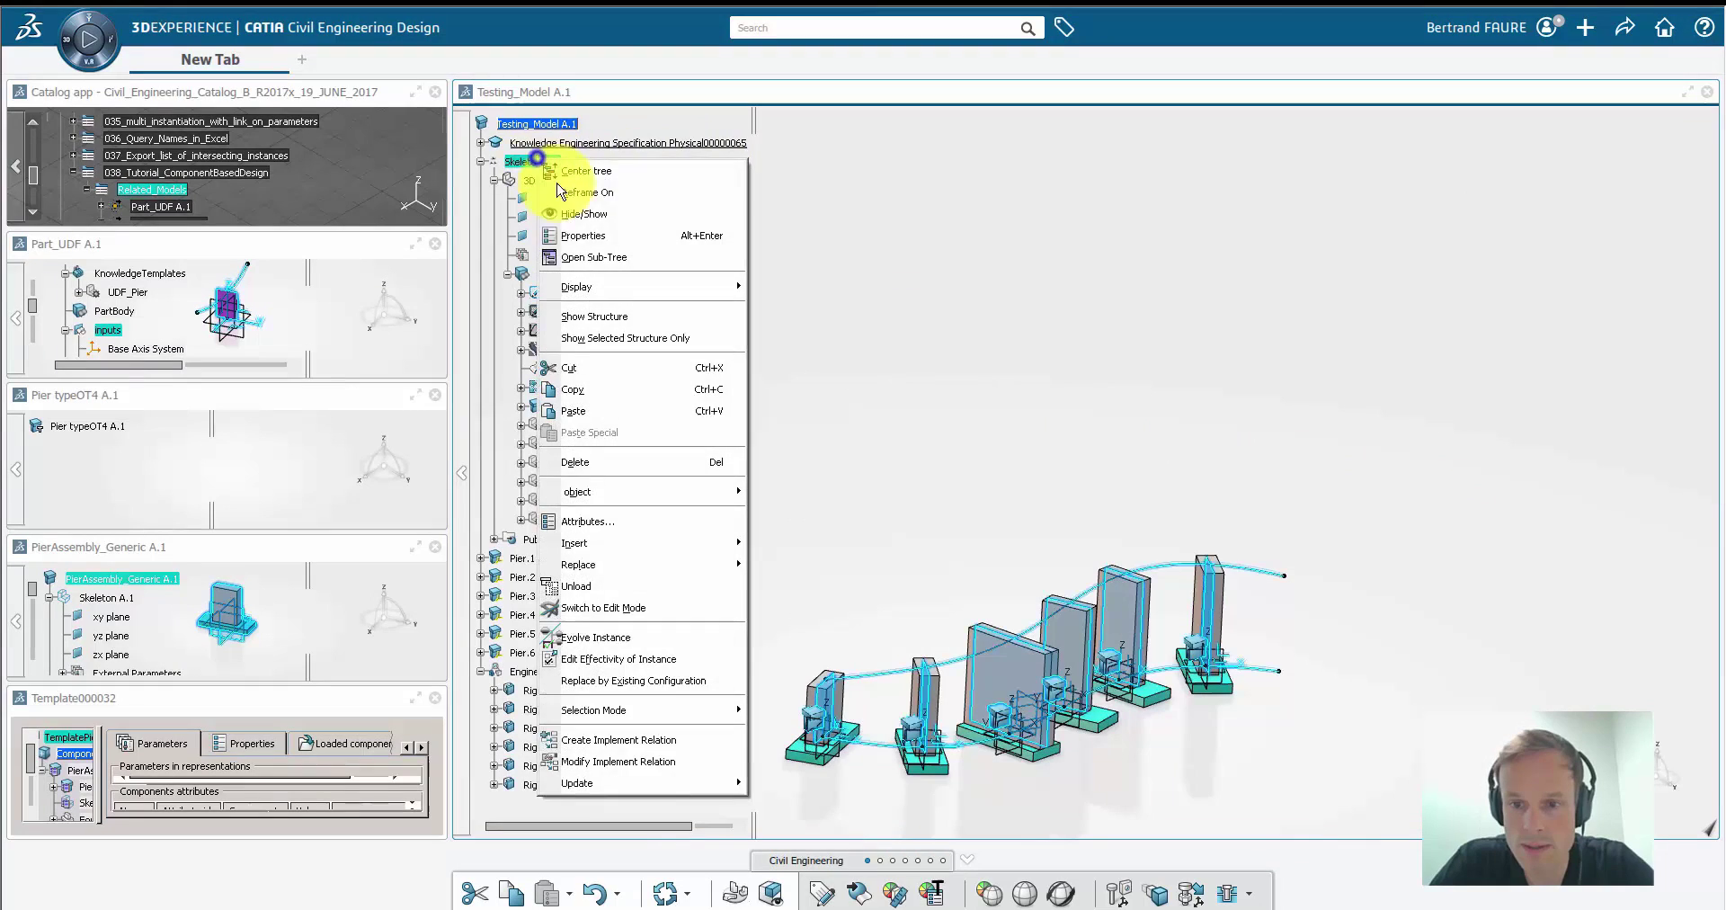
click(583, 225)
middle_drag(906, 565, 879, 611)
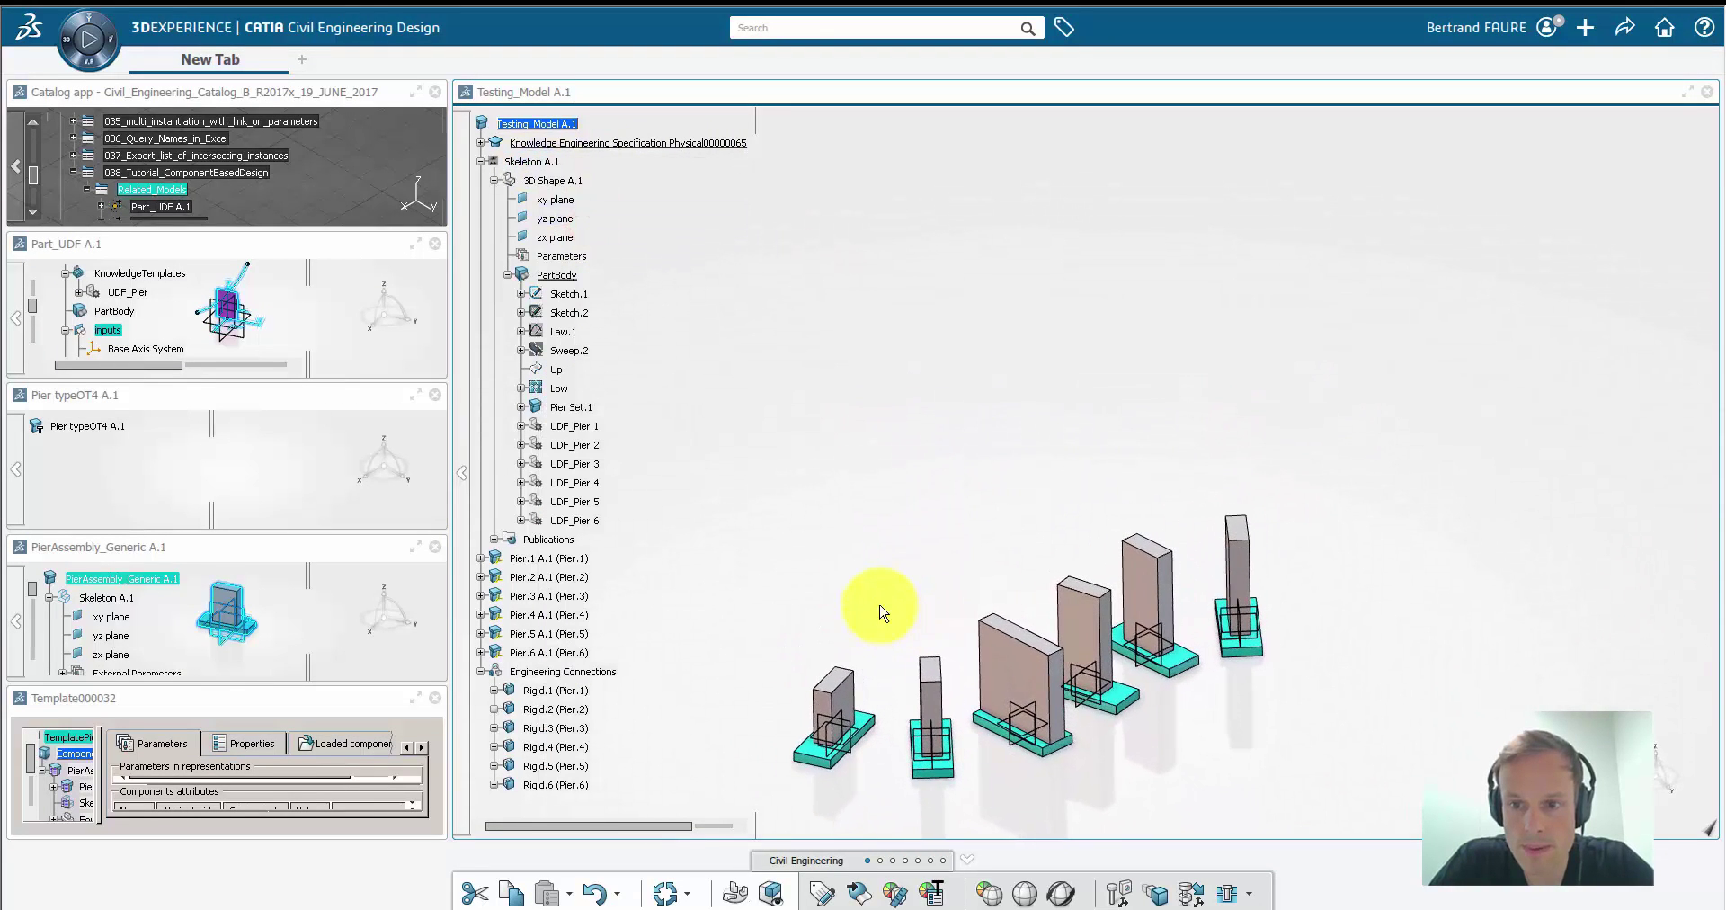
right_click(541, 163)
click(577, 225)
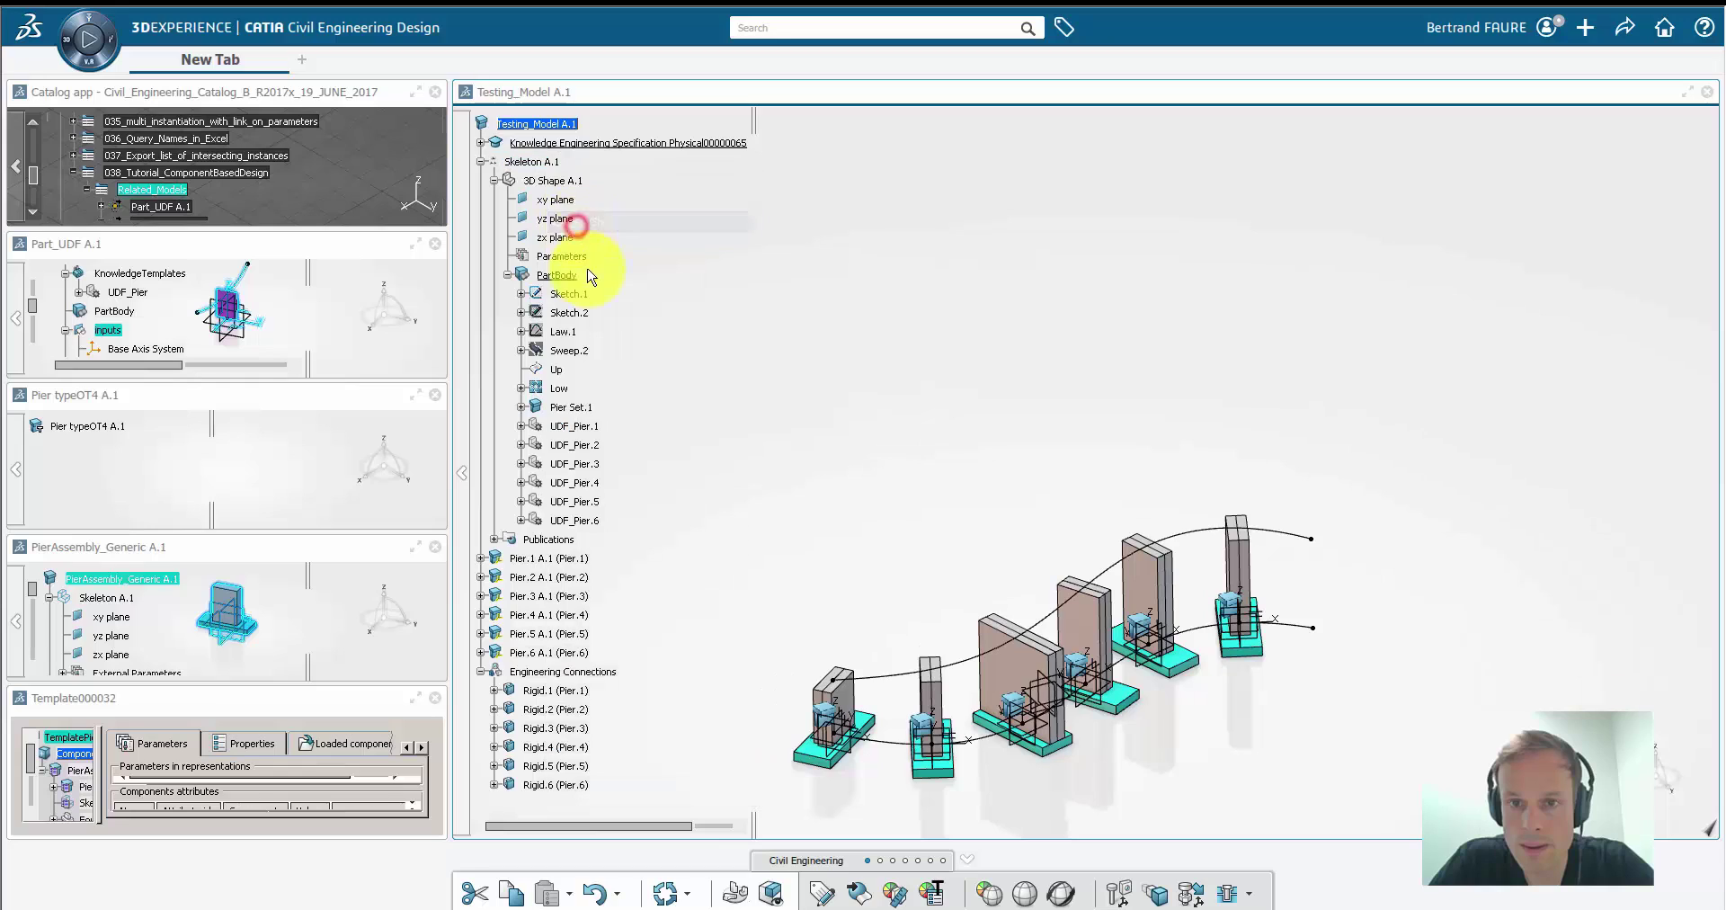
Step: Edit Pier Set.1 widths by element, changing Pier.3 from 10m to 5m, and process
click(575, 409)
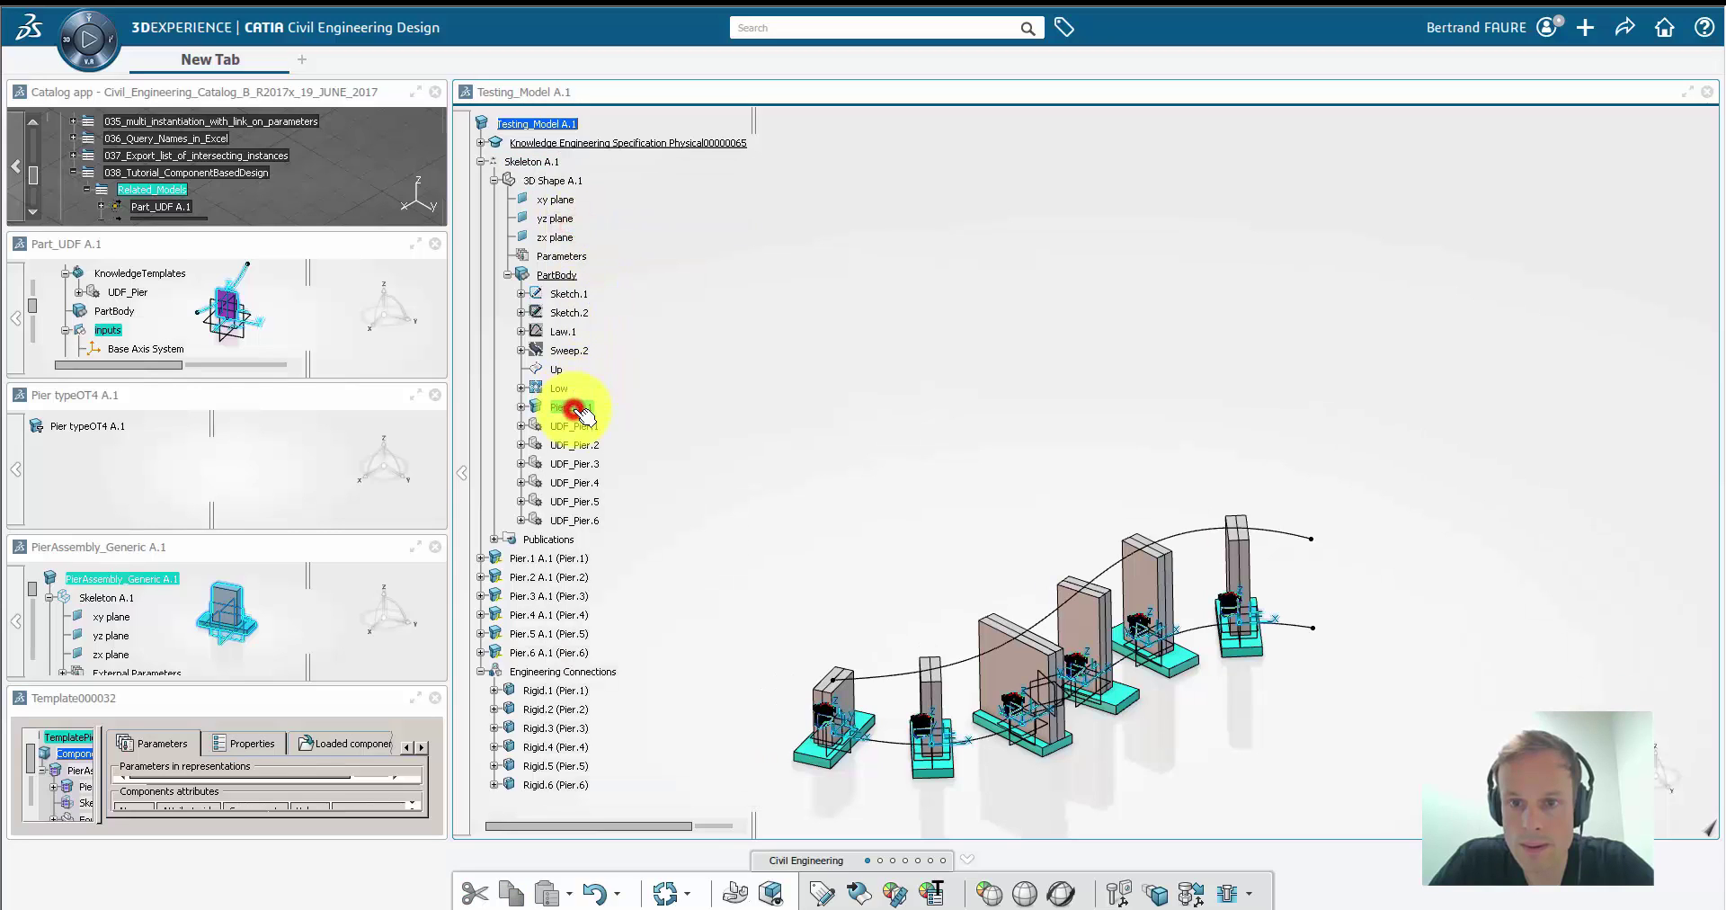
double_click(583, 409)
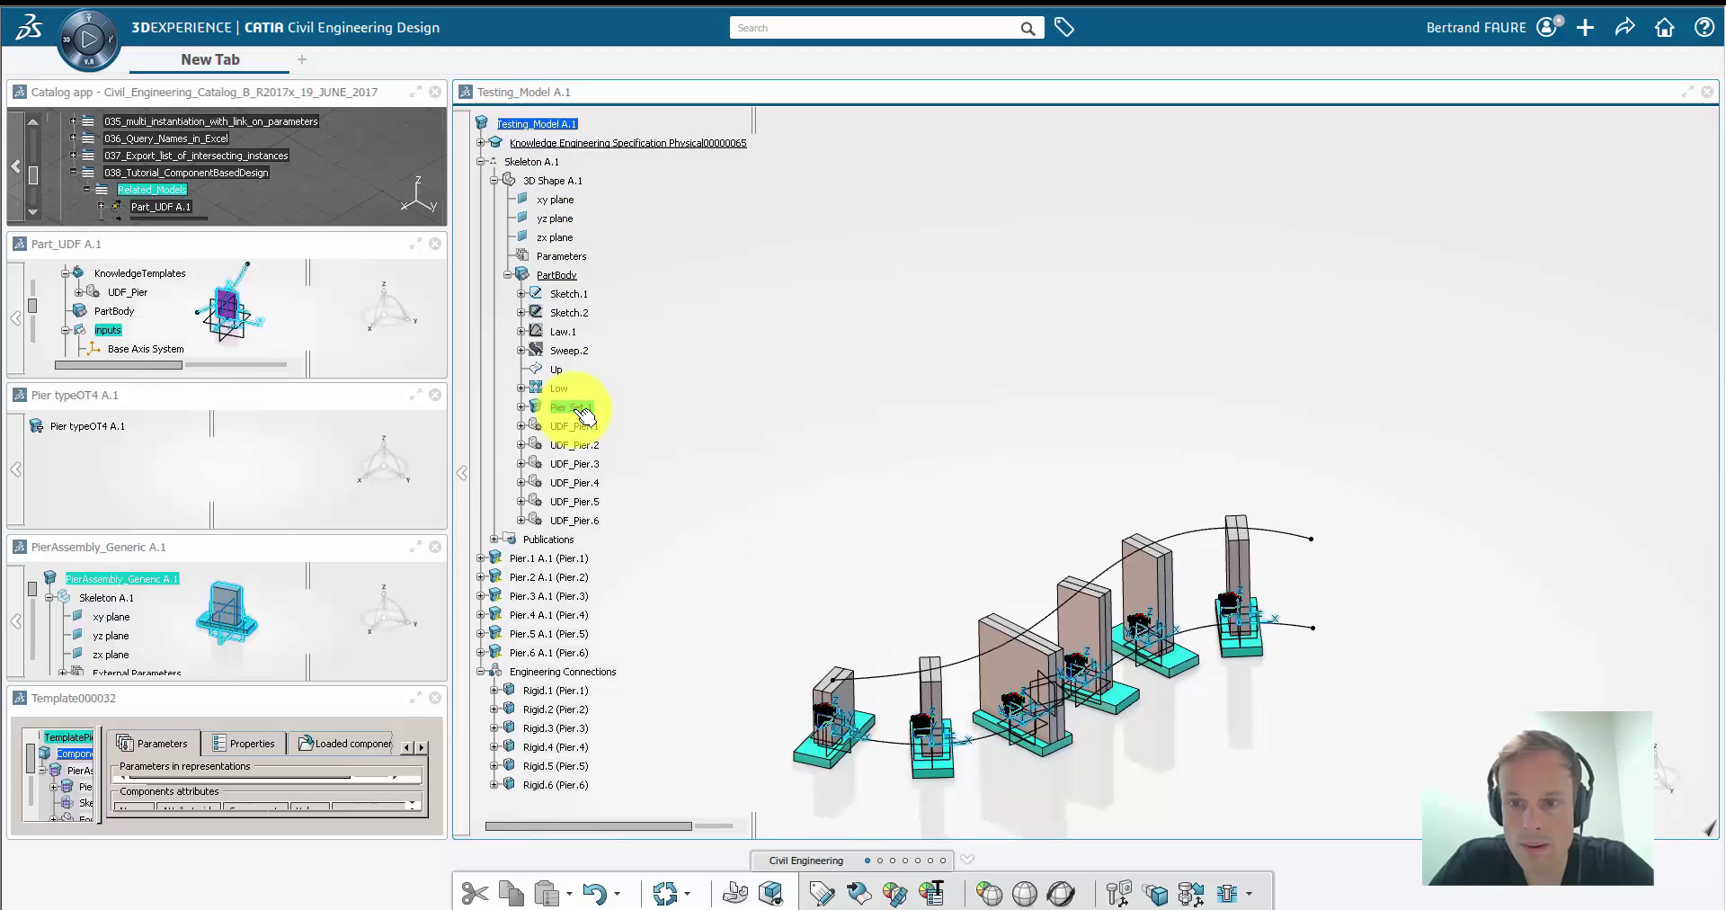
double_click(576, 410)
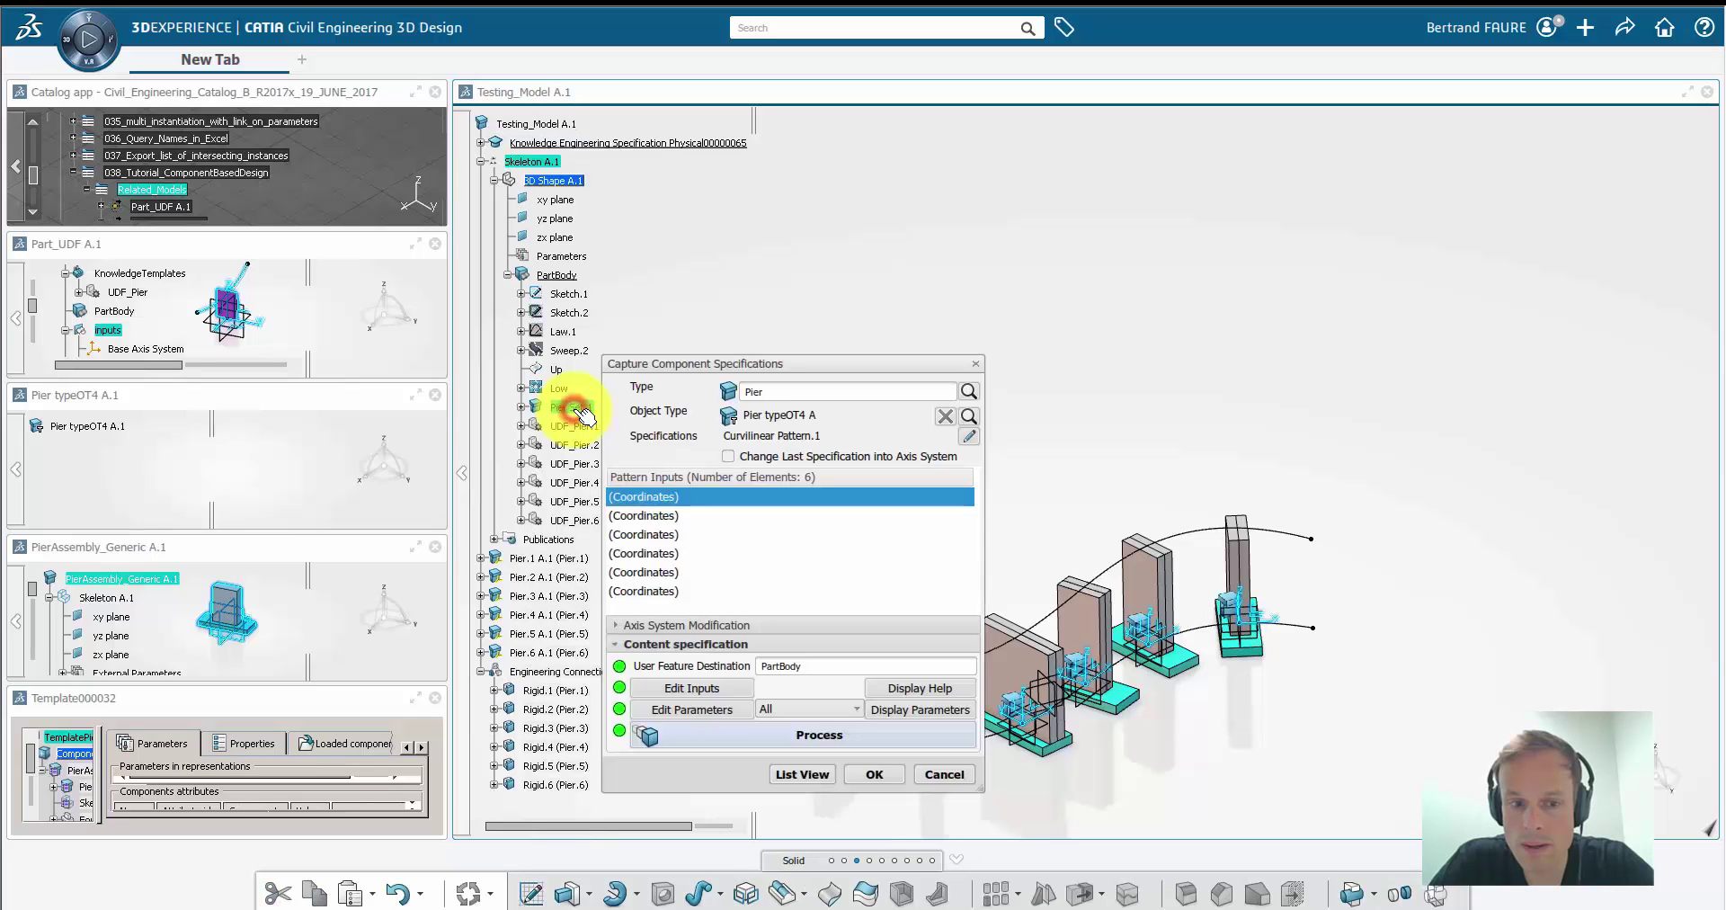
click(691, 709)
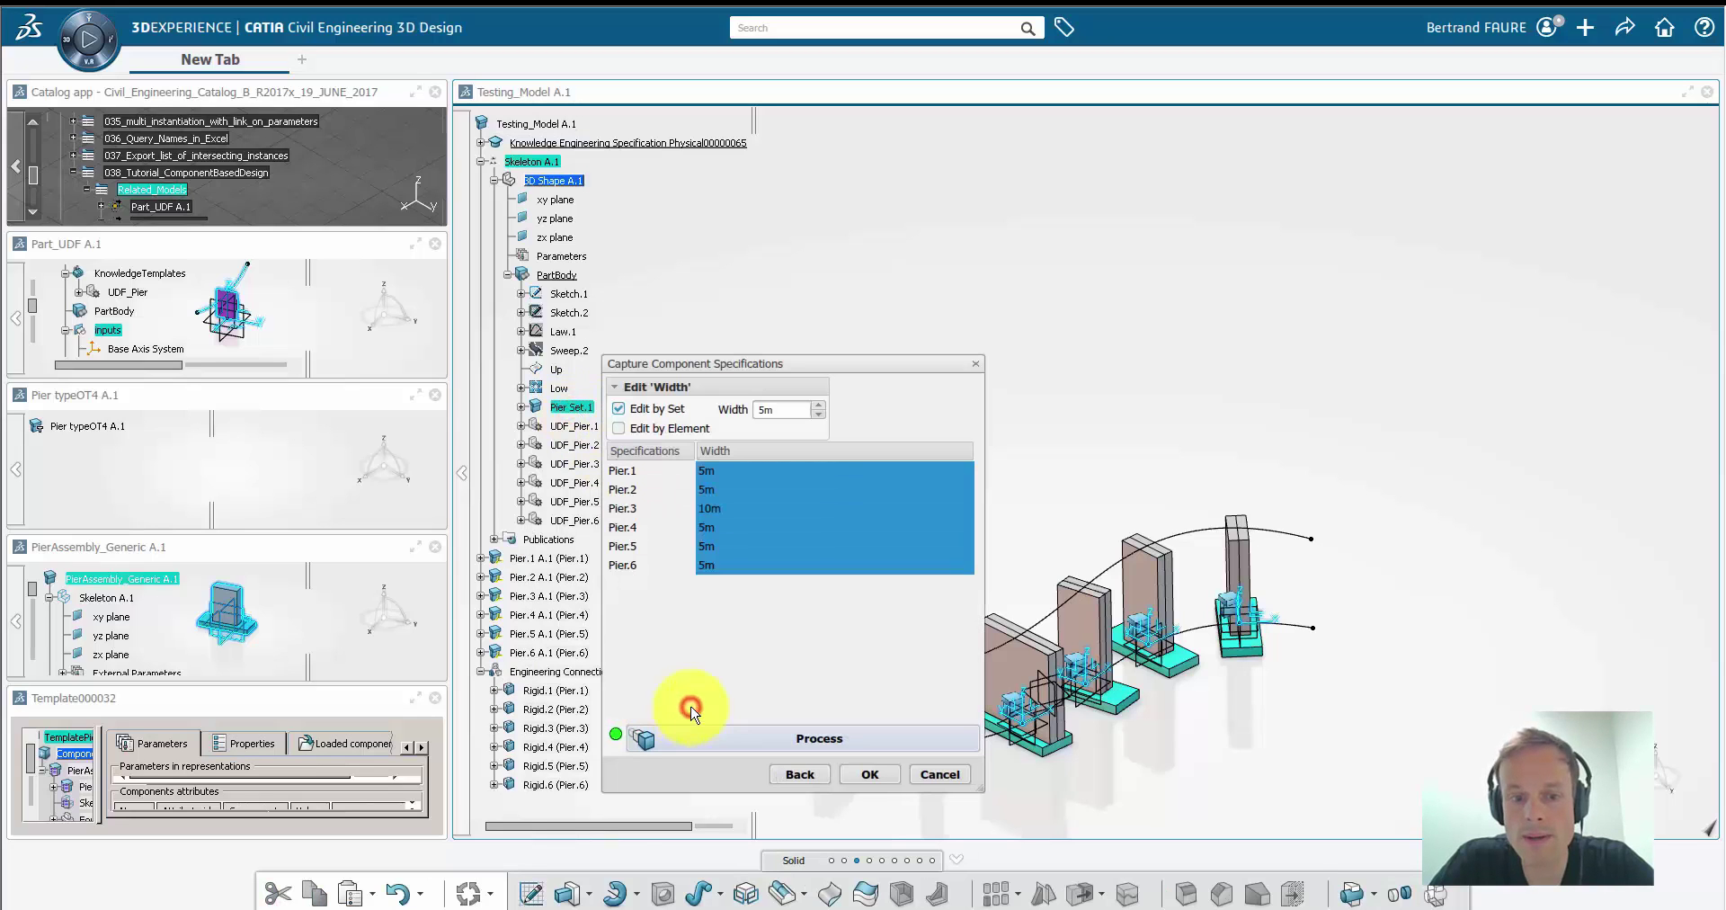
click(669, 428)
click(724, 508)
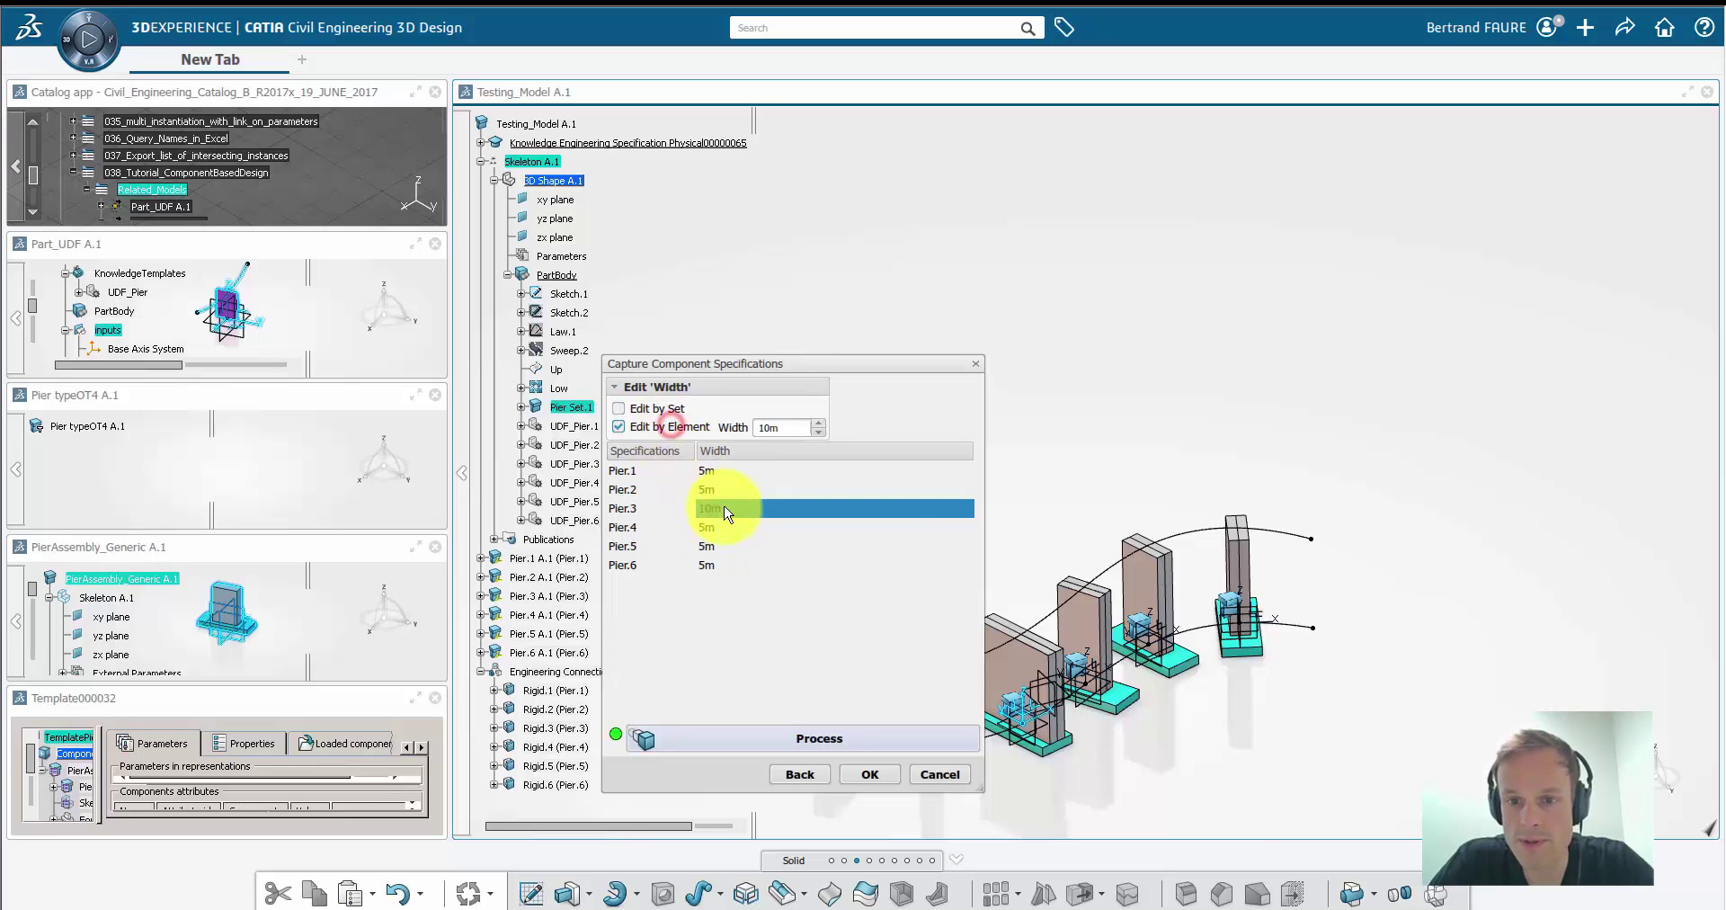
click(795, 426)
text(5)
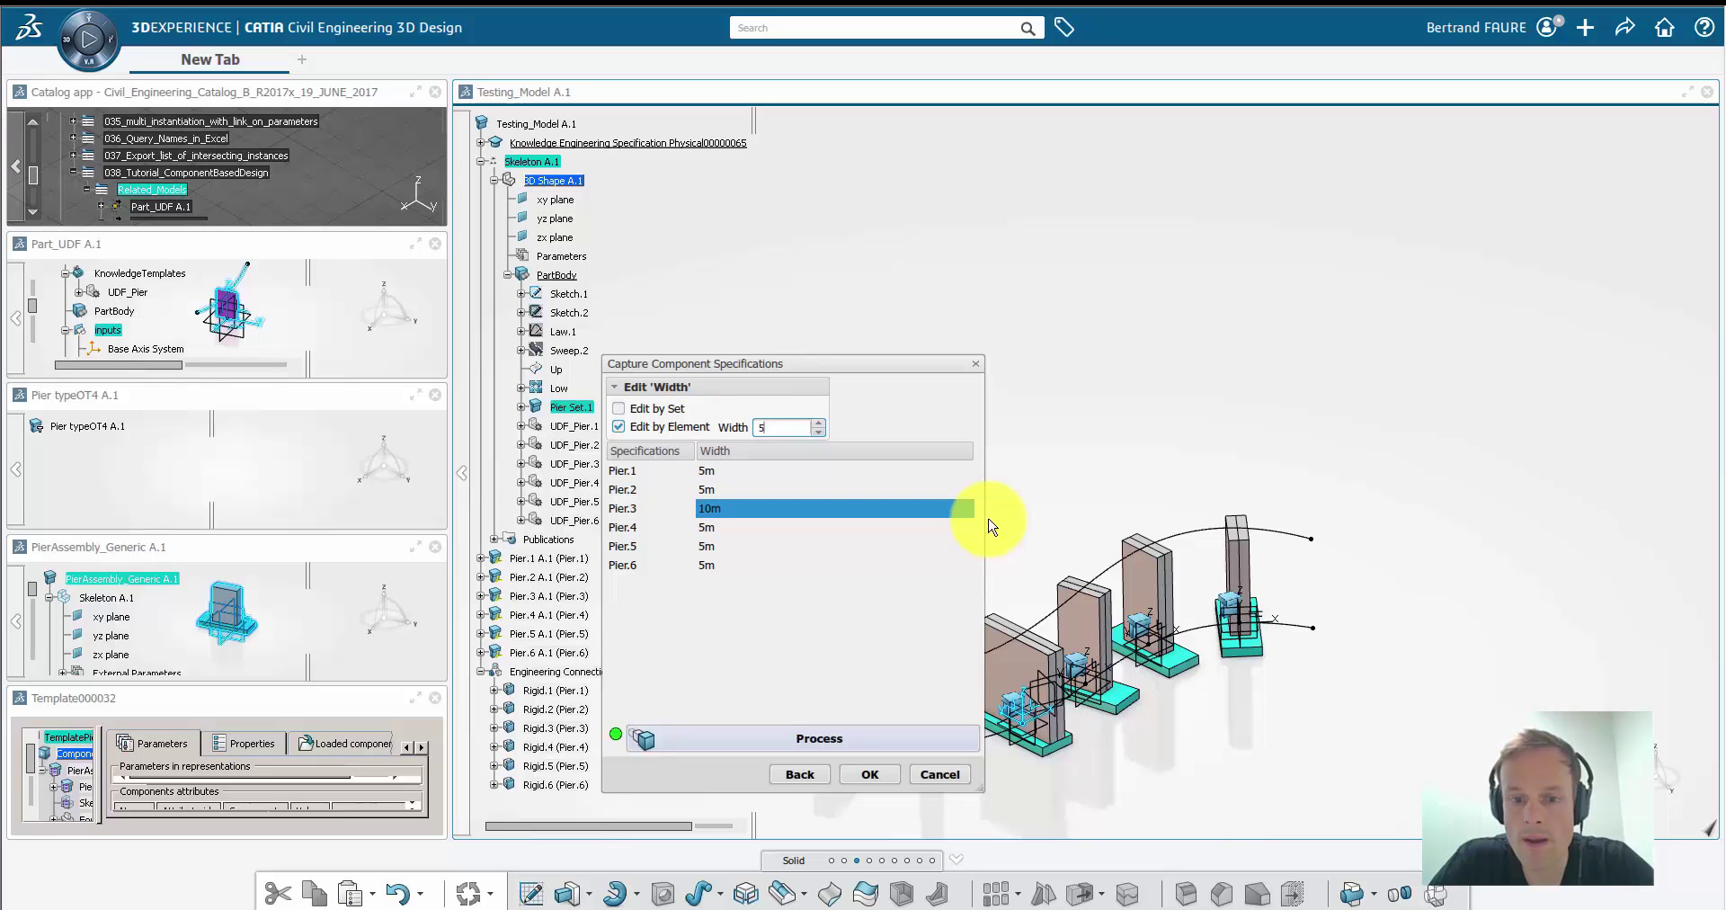
key(Return)
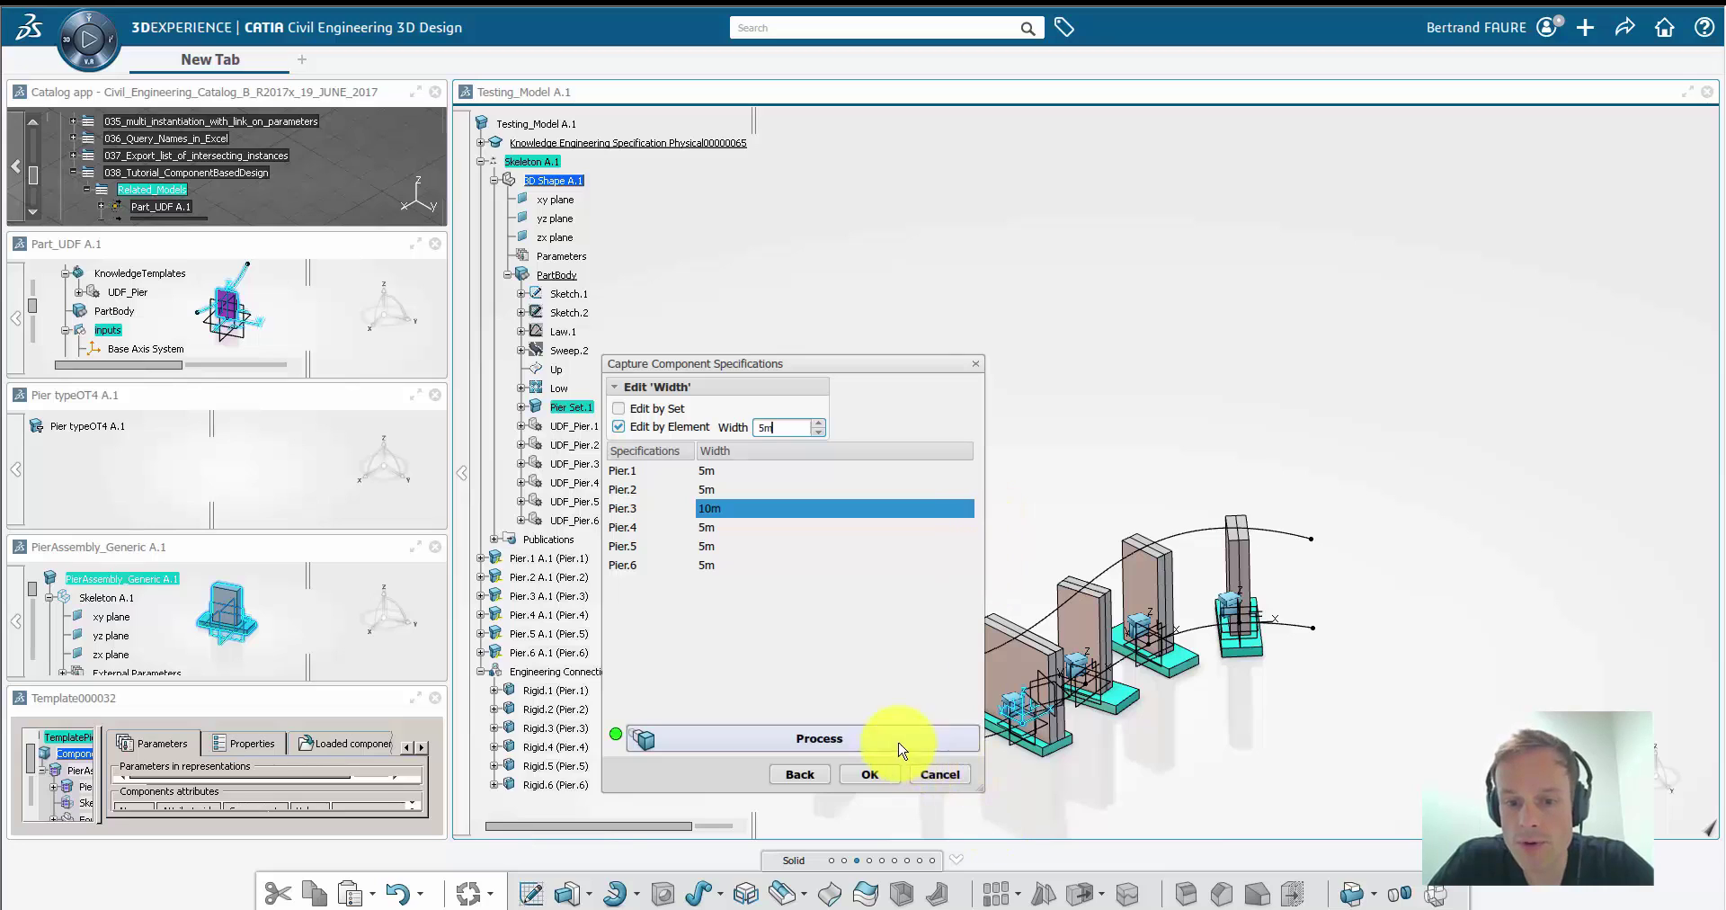
drag(910, 364, 1506, 120)
click(1421, 493)
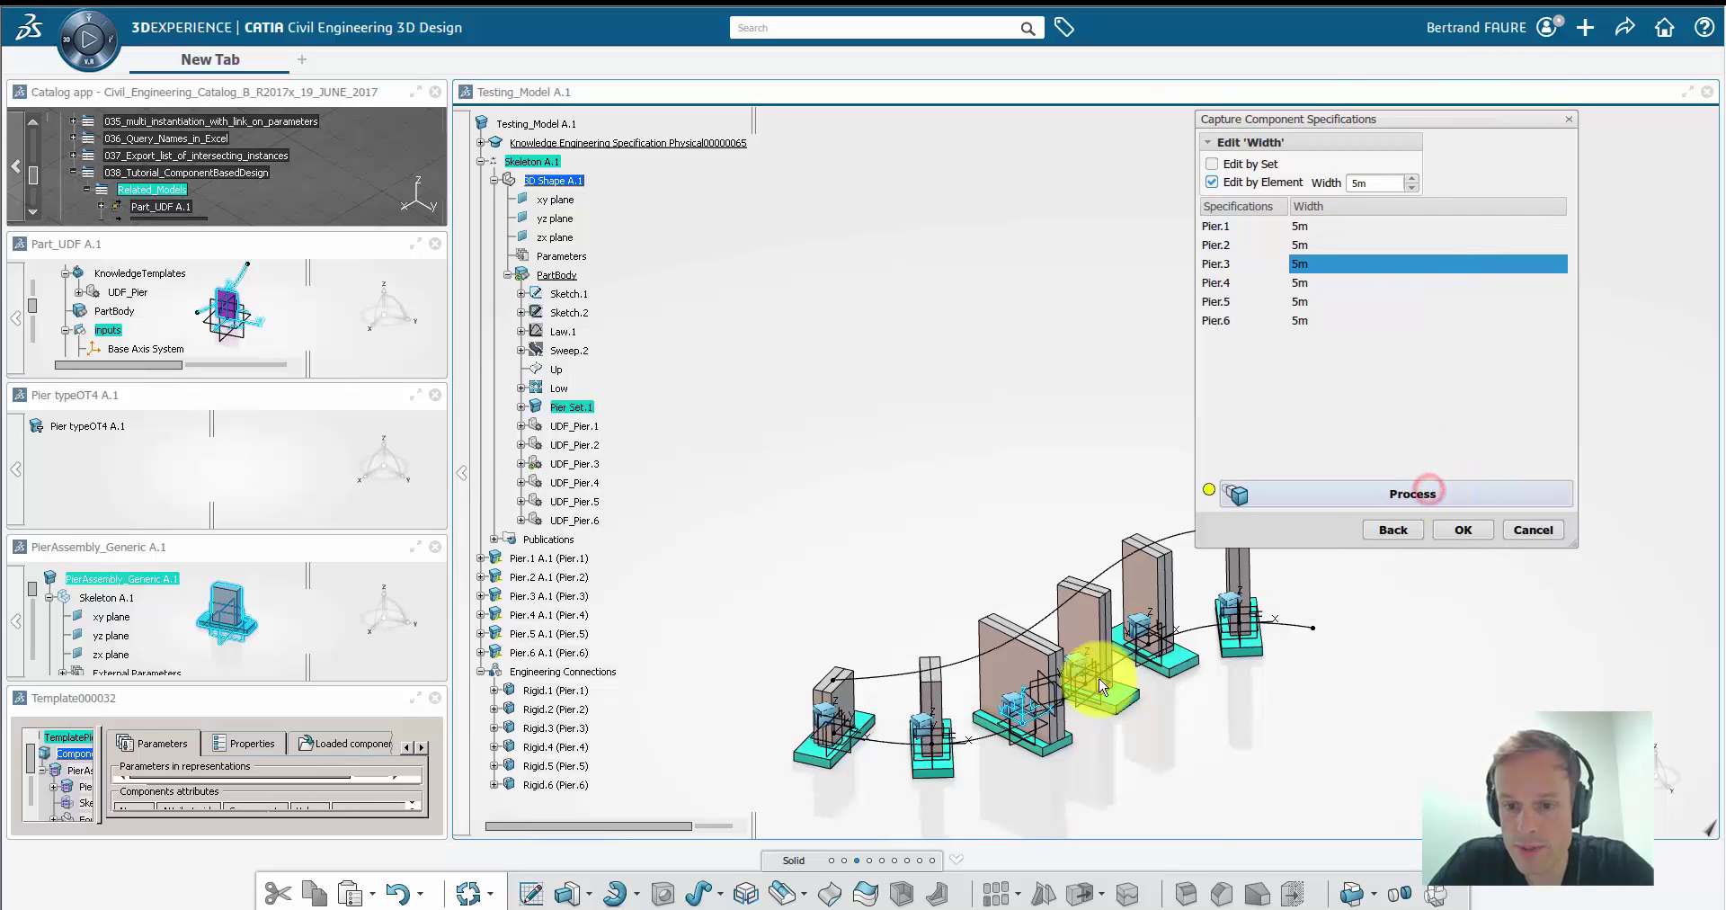
Step: Accept the pier set edits, then hide and re-show pier assemblies Pier.1–Pier.6
click(1460, 529)
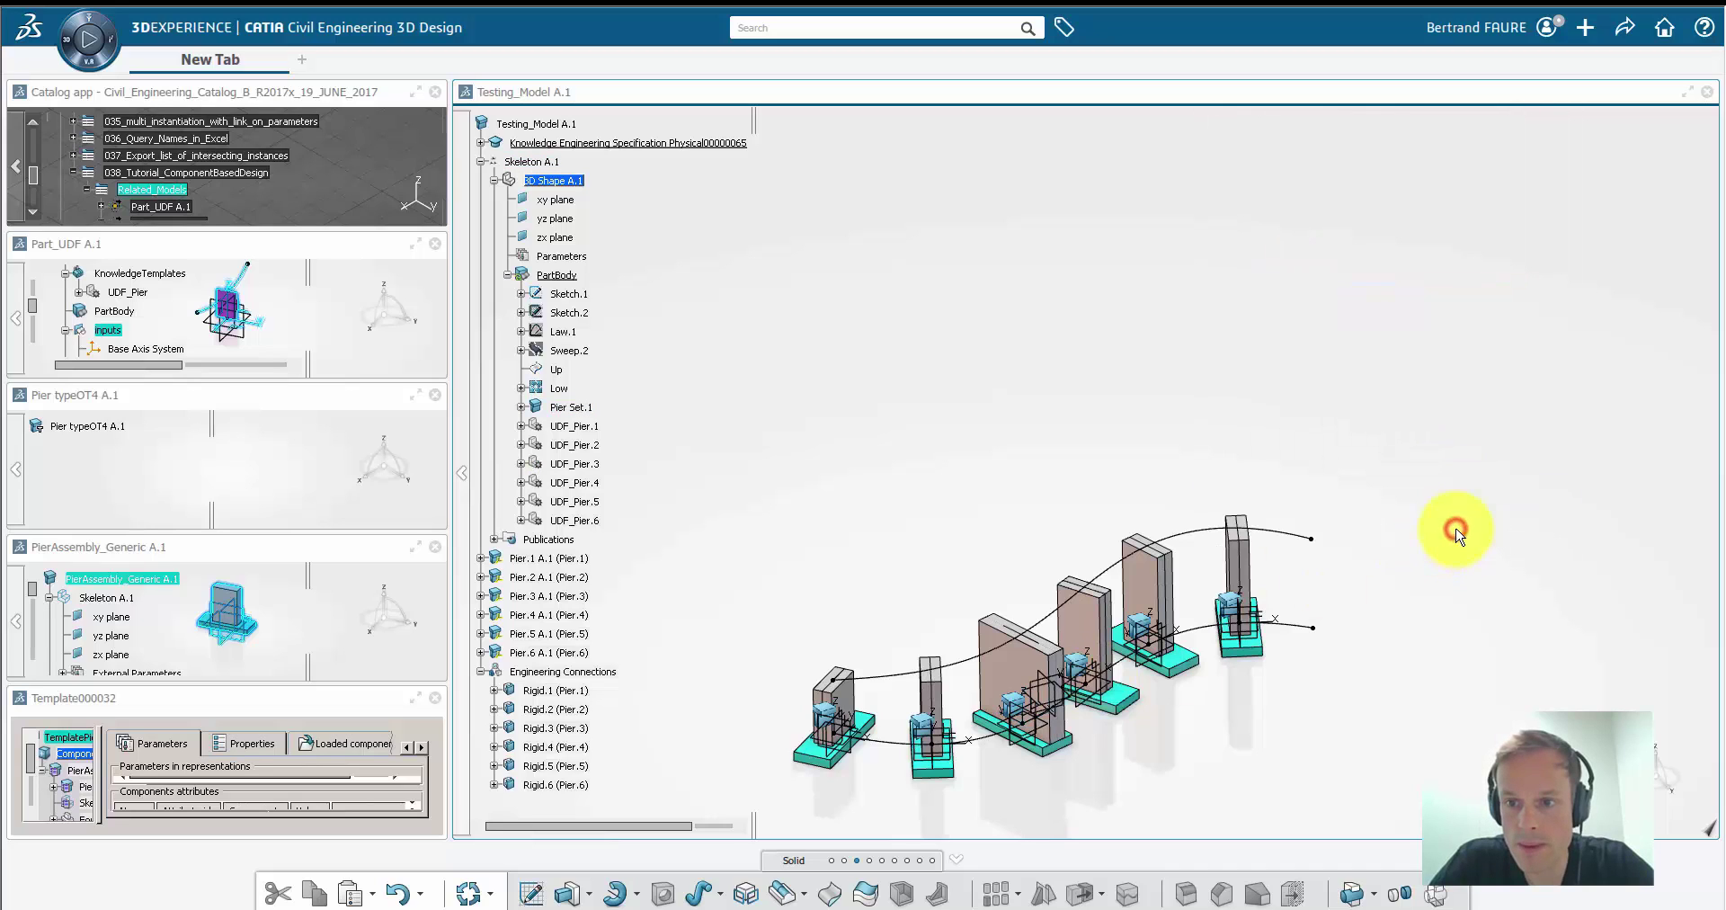
click(569, 559)
shift+click(562, 660)
right_click(562, 660)
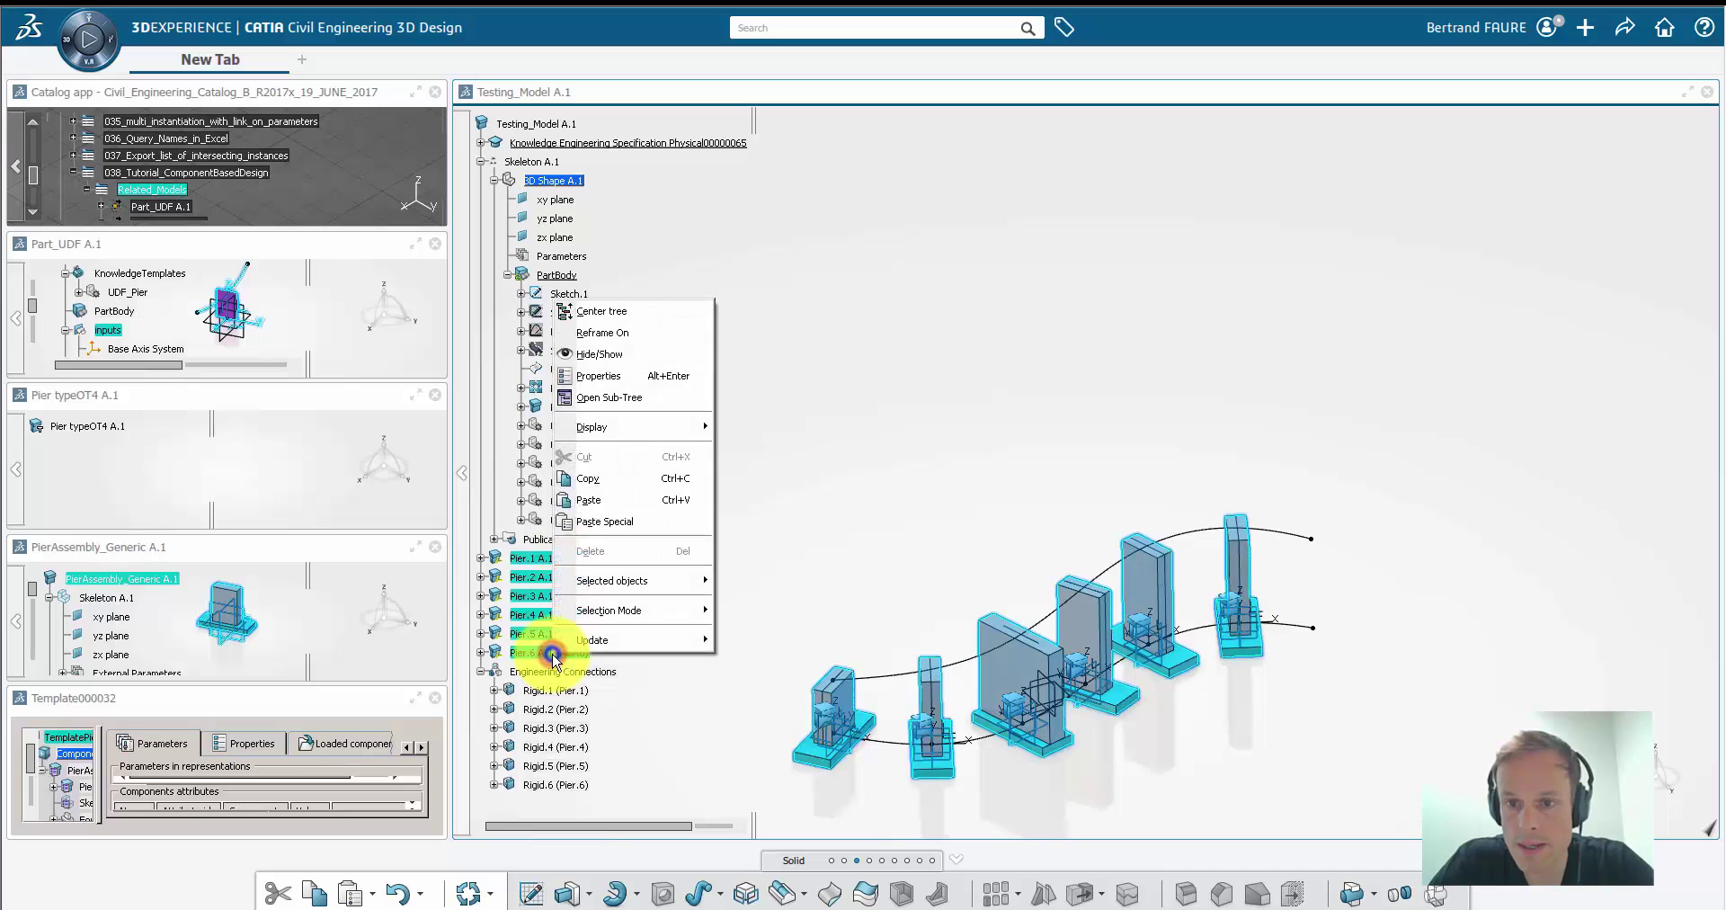
click(602, 356)
middle_drag(1021, 713, 618, 593)
click(557, 558)
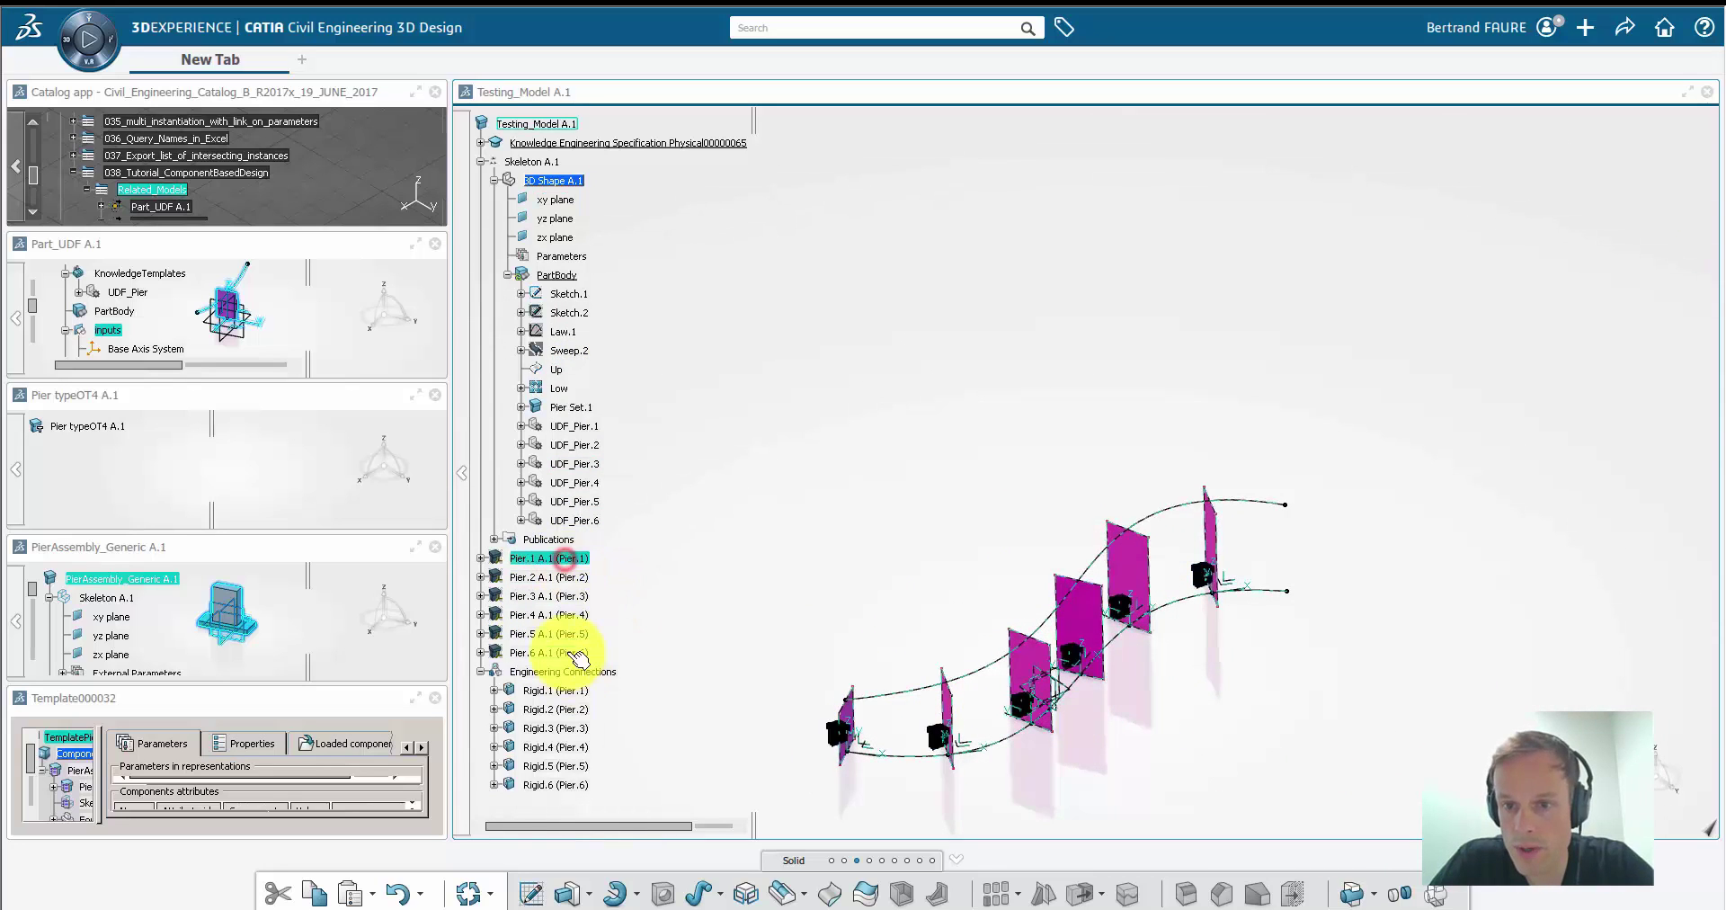
shift+click(559, 652)
right_click(559, 652)
click(620, 352)
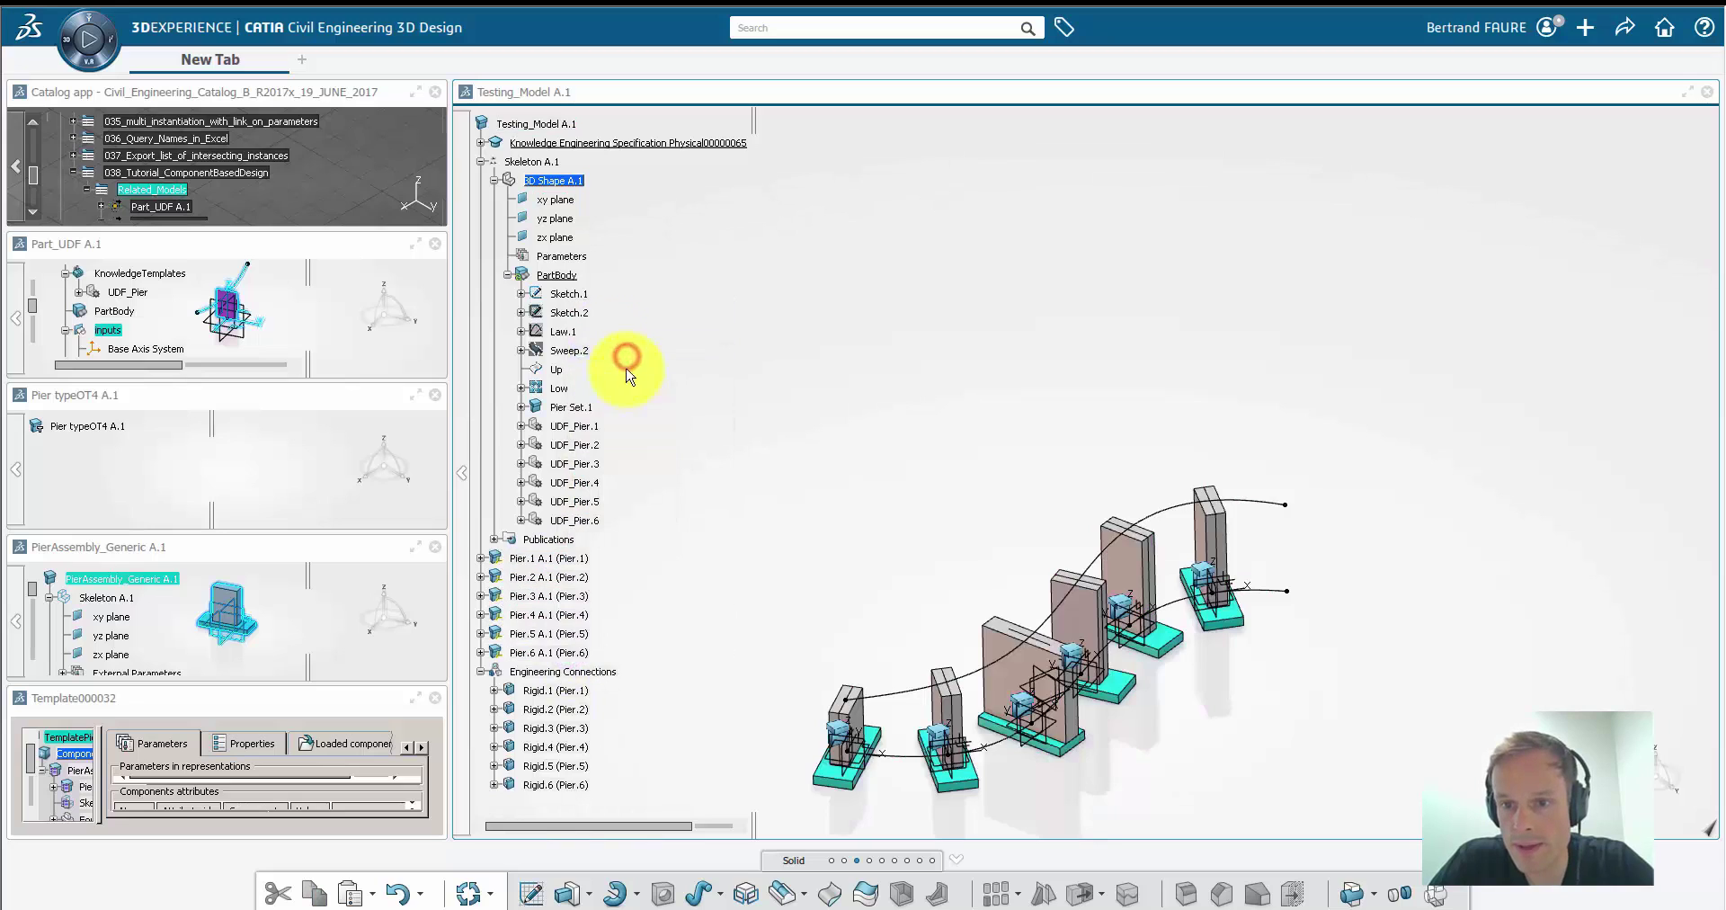
Step: Make Testing_Model active and update it so Pier.3 rebuilds at 5m width
click(701, 314)
click(544, 123)
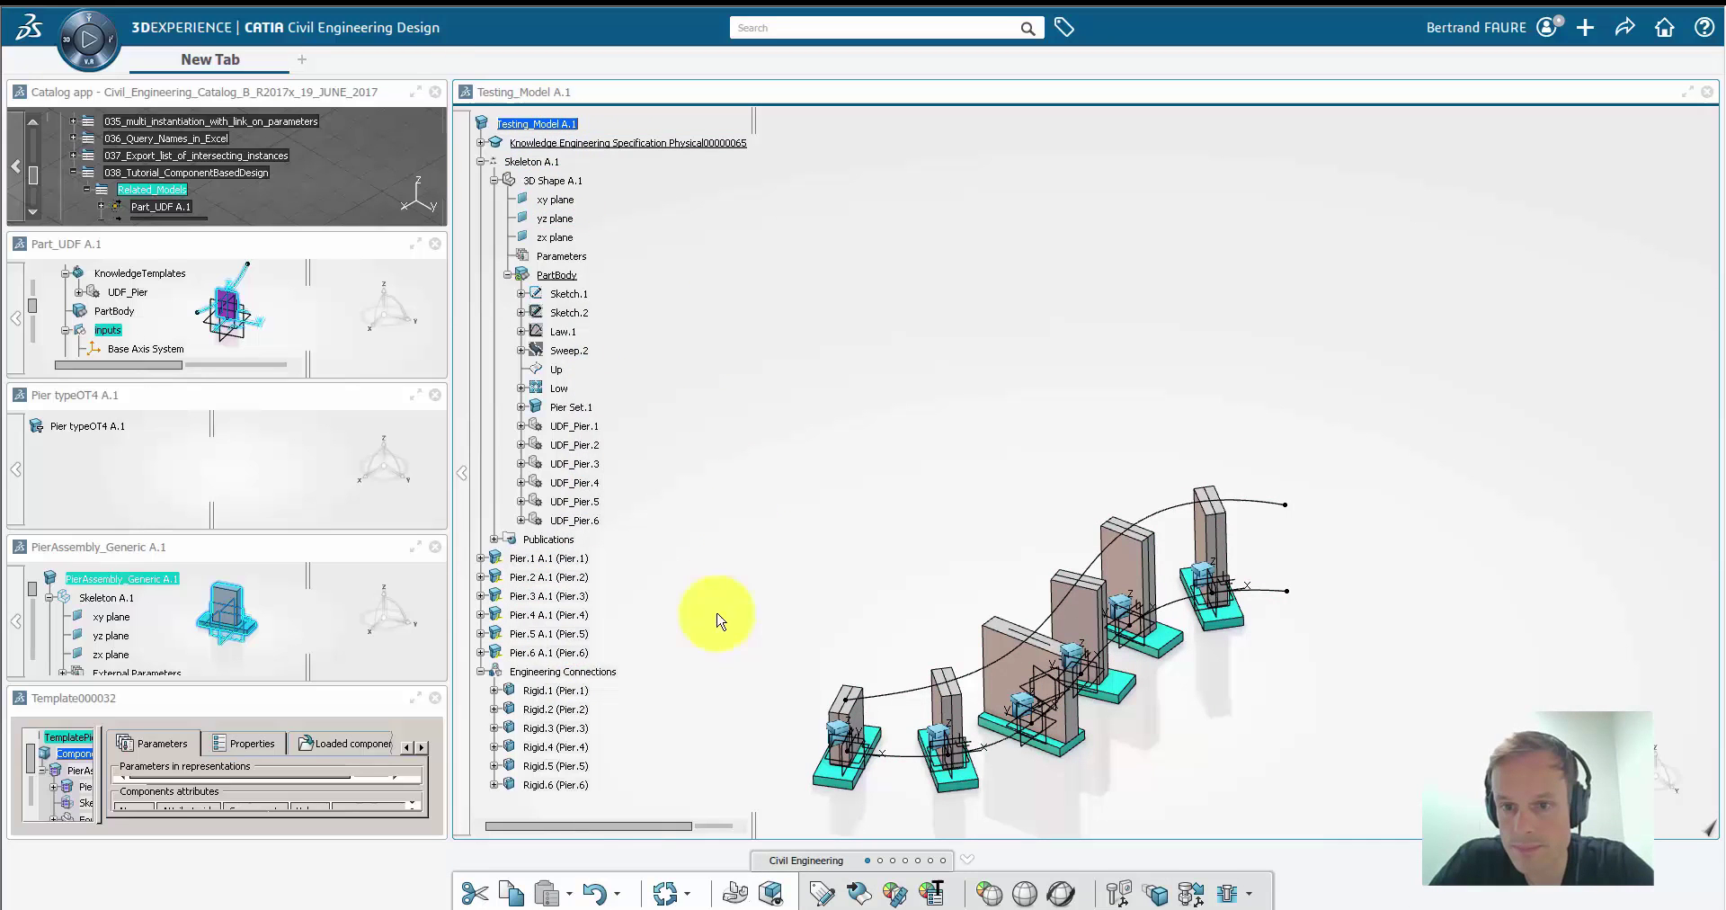
click(666, 893)
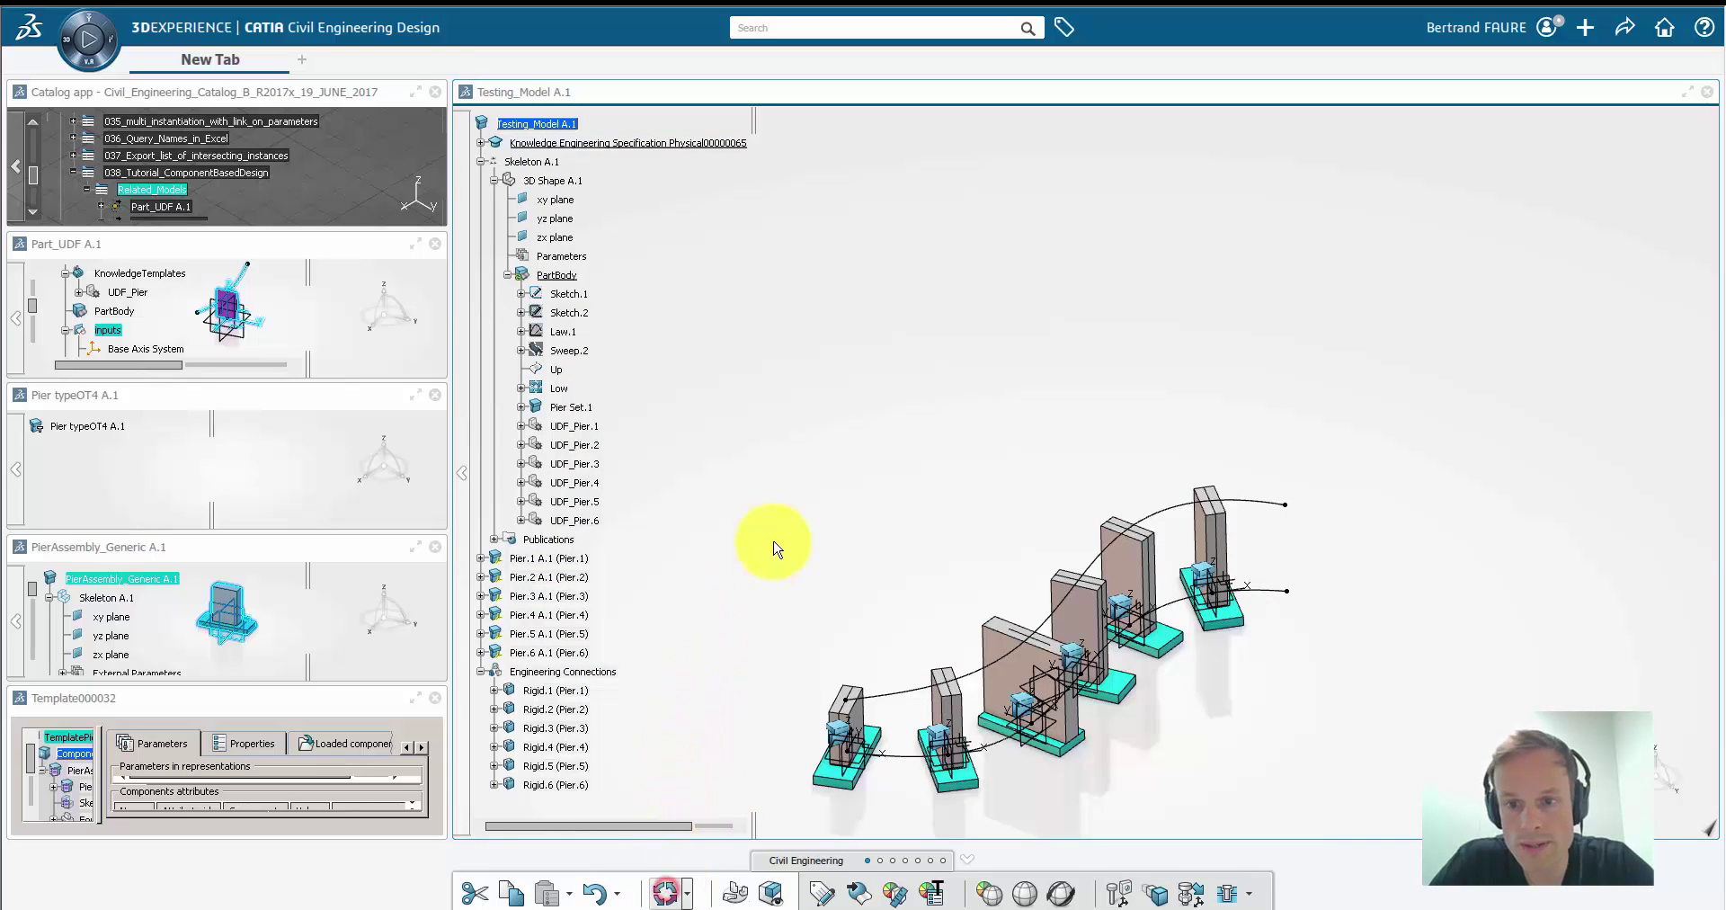
click(718, 648)
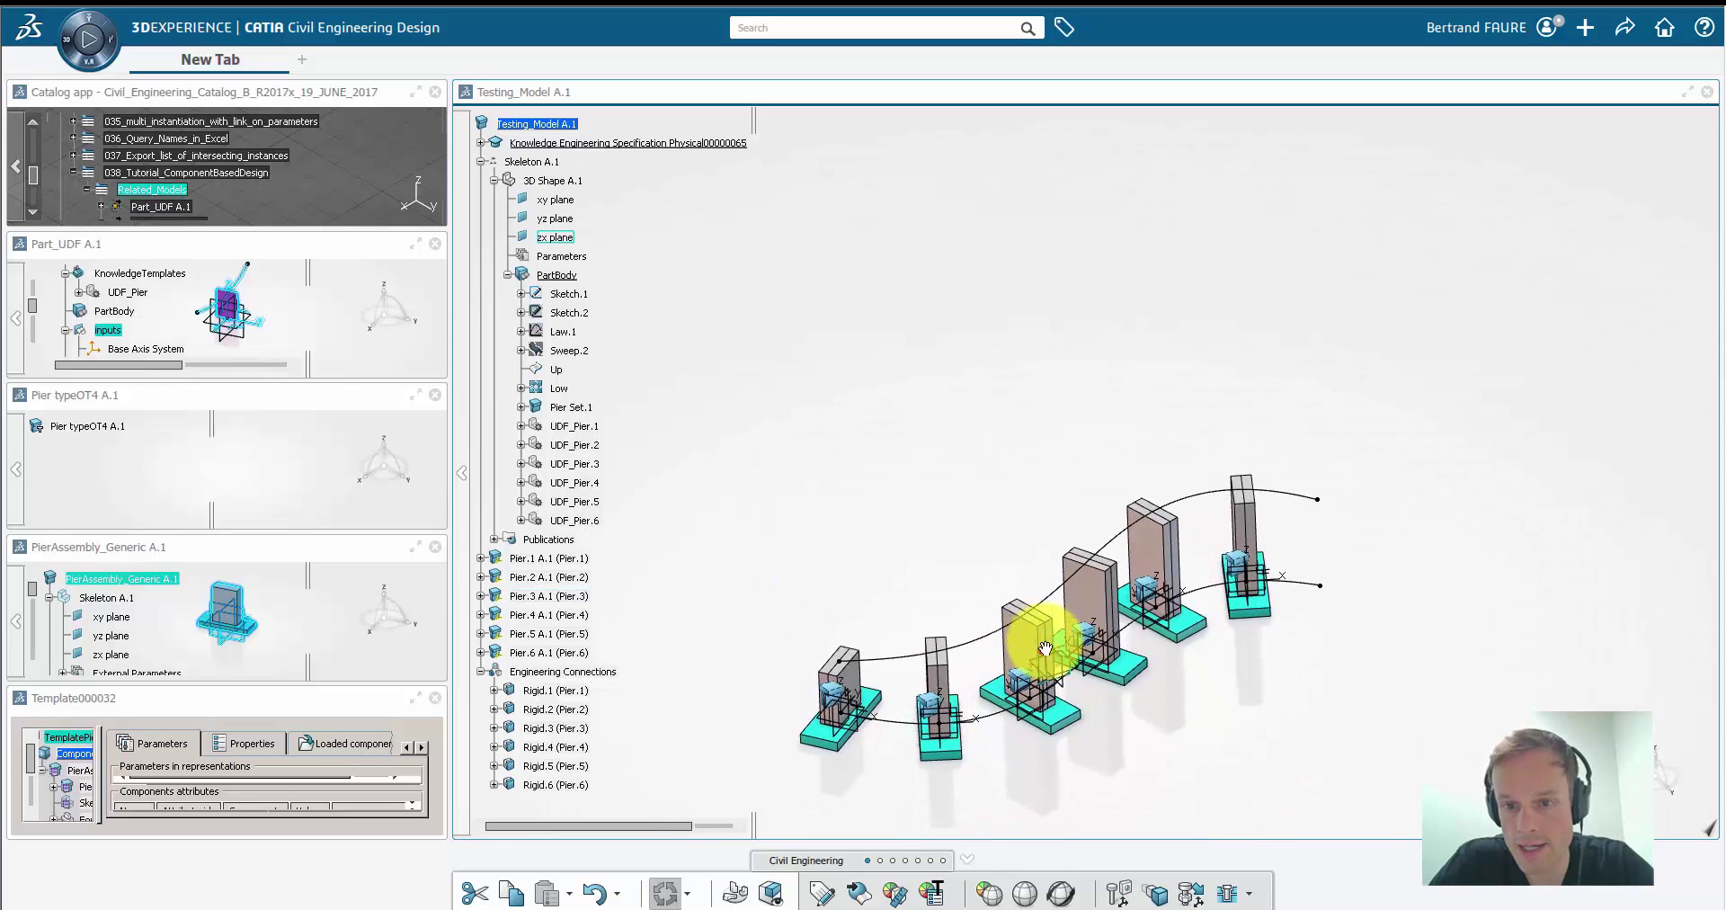